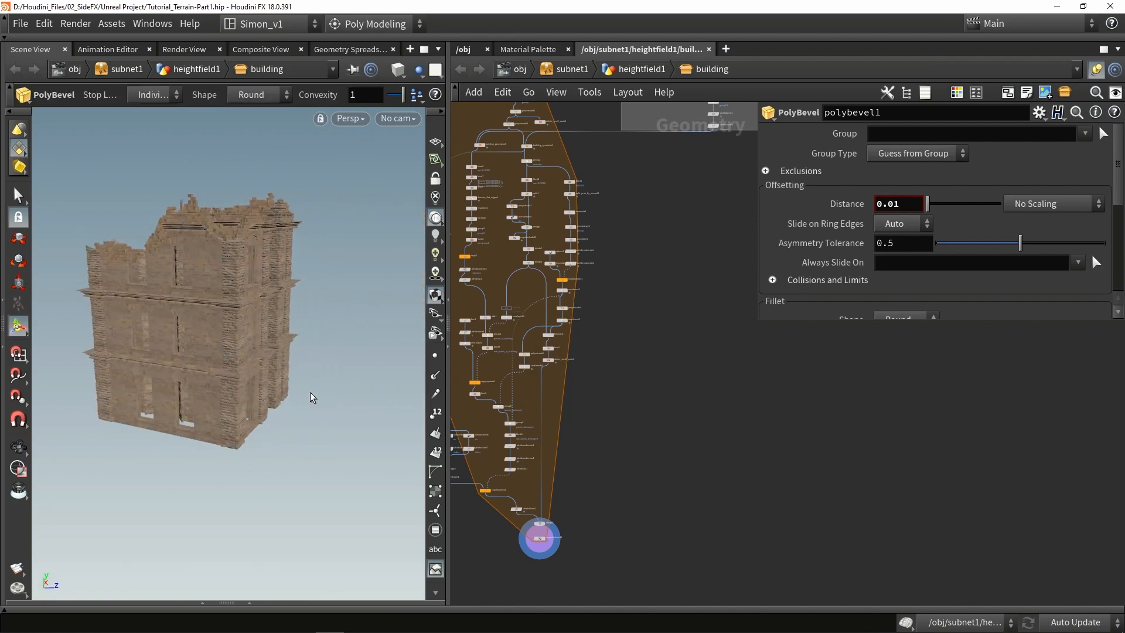
Step: Inspect the ruined building, and display the output of the blast5 node that removes the FLOORS group
alt+drag(306, 308, 297, 347)
scroll(593, 354, down, 3)
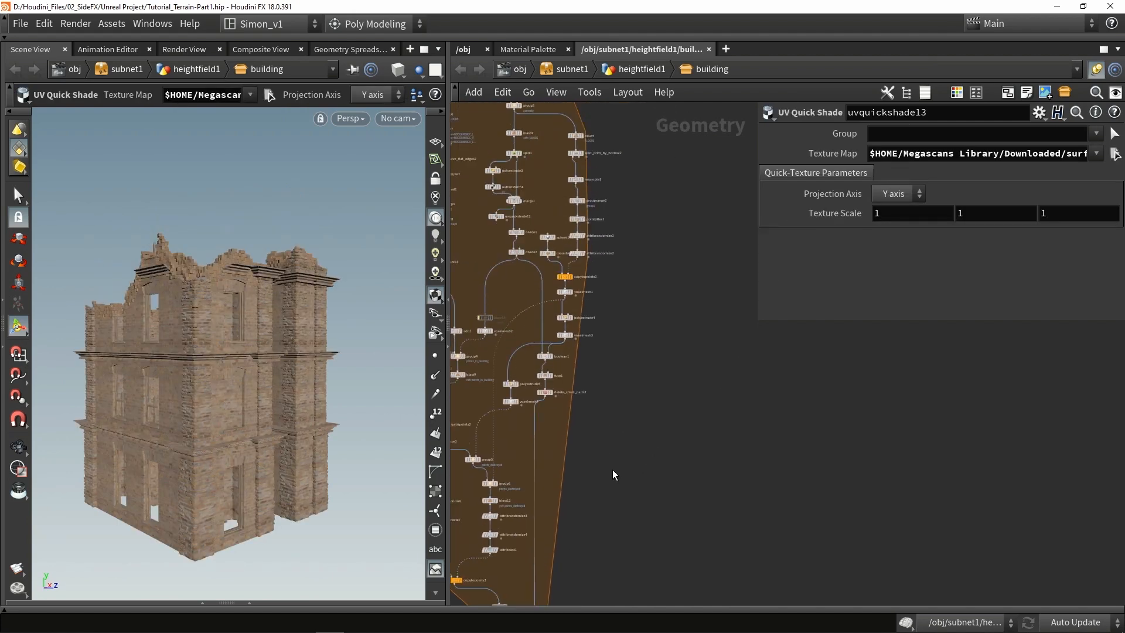
scroll(612, 469, up, 10)
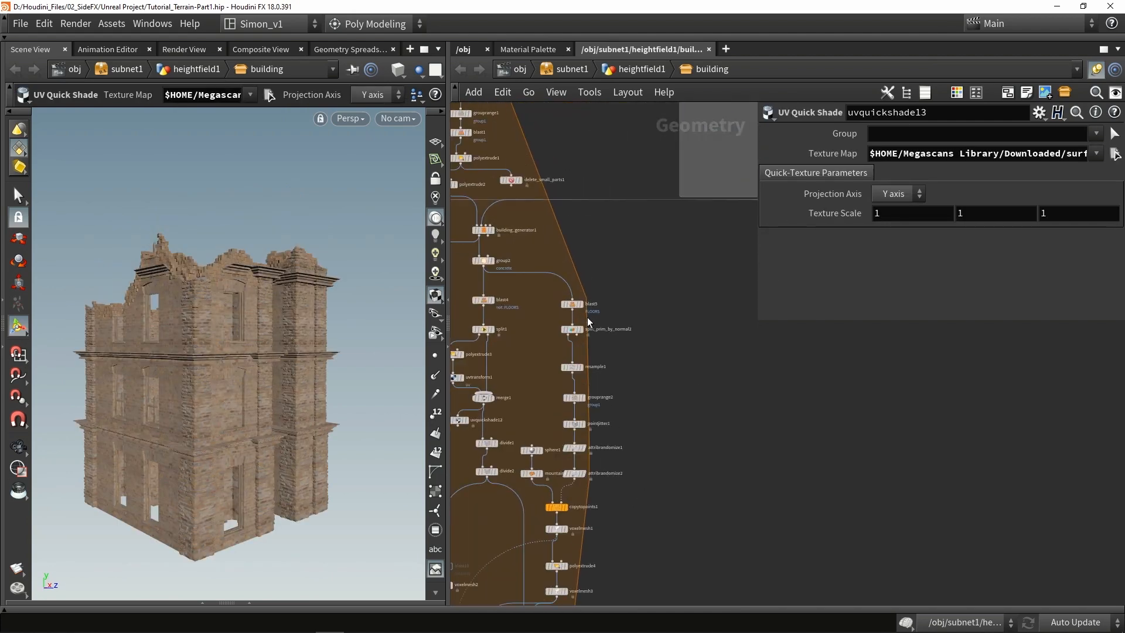
click(577, 297)
click(559, 301)
alt+drag(203, 246, 267, 288)
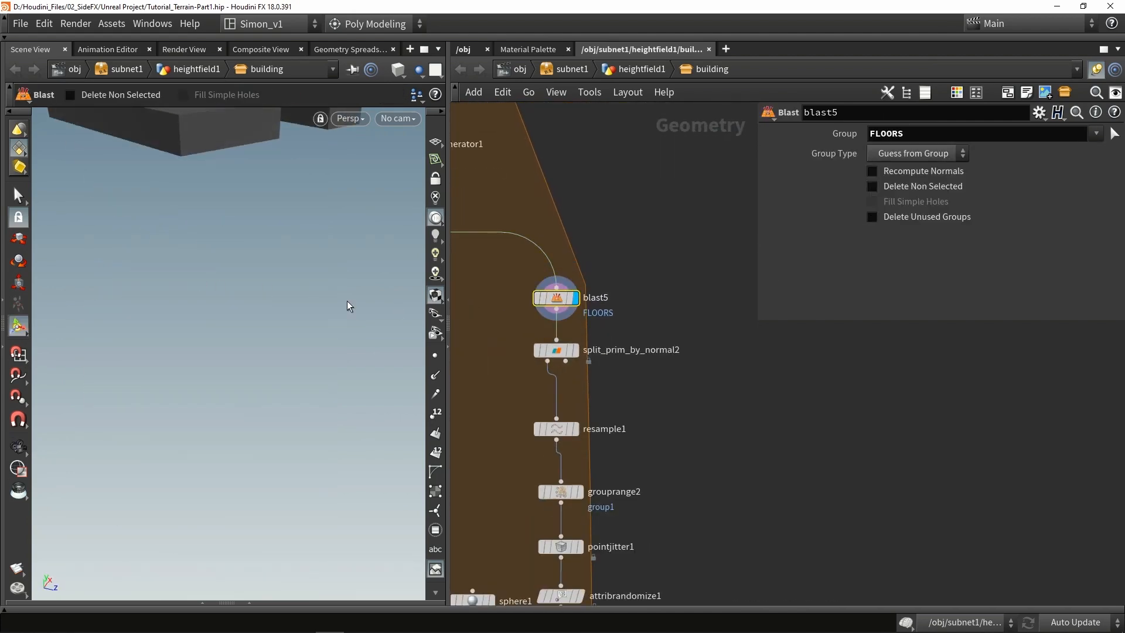
scroll(656, 434, down, 4)
alt+drag(328, 304, 315, 363)
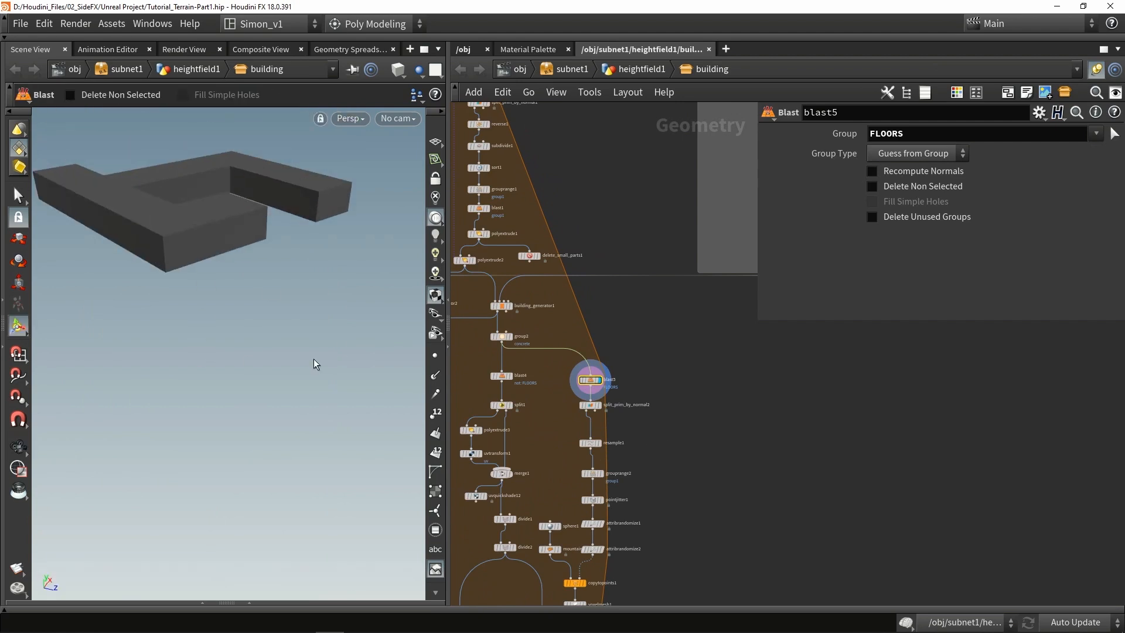
Step: Display the split_prim_by_normal2 node and view the flat building footprint from above
click(600, 406)
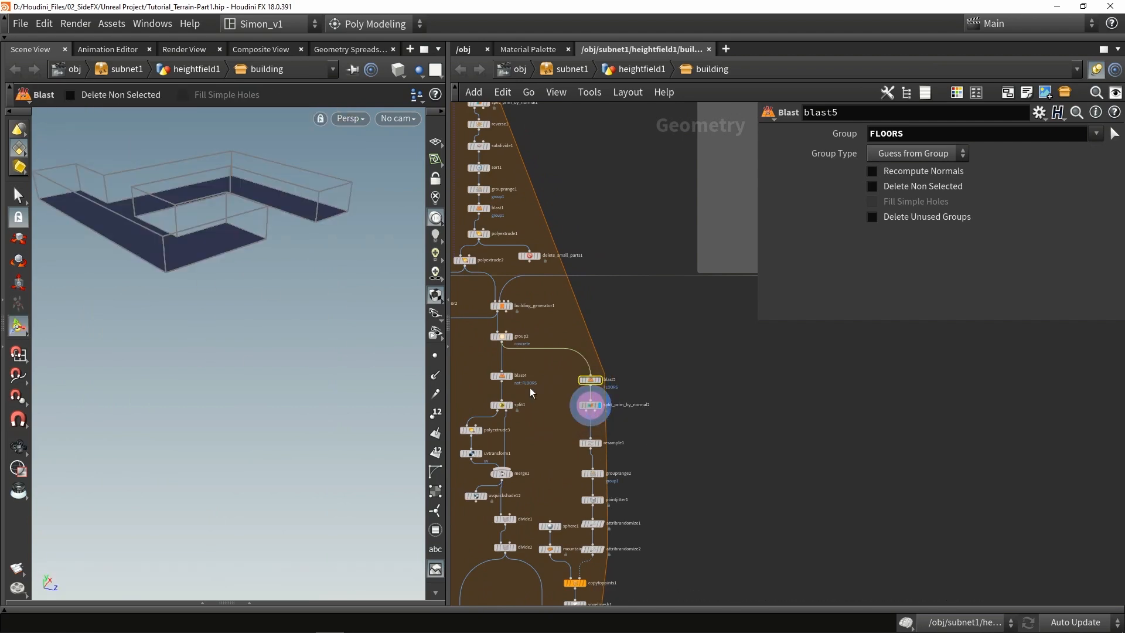
key(Return)
alt+drag(263, 177, 256, 373)
middle_drag(629, 423, 574, 268)
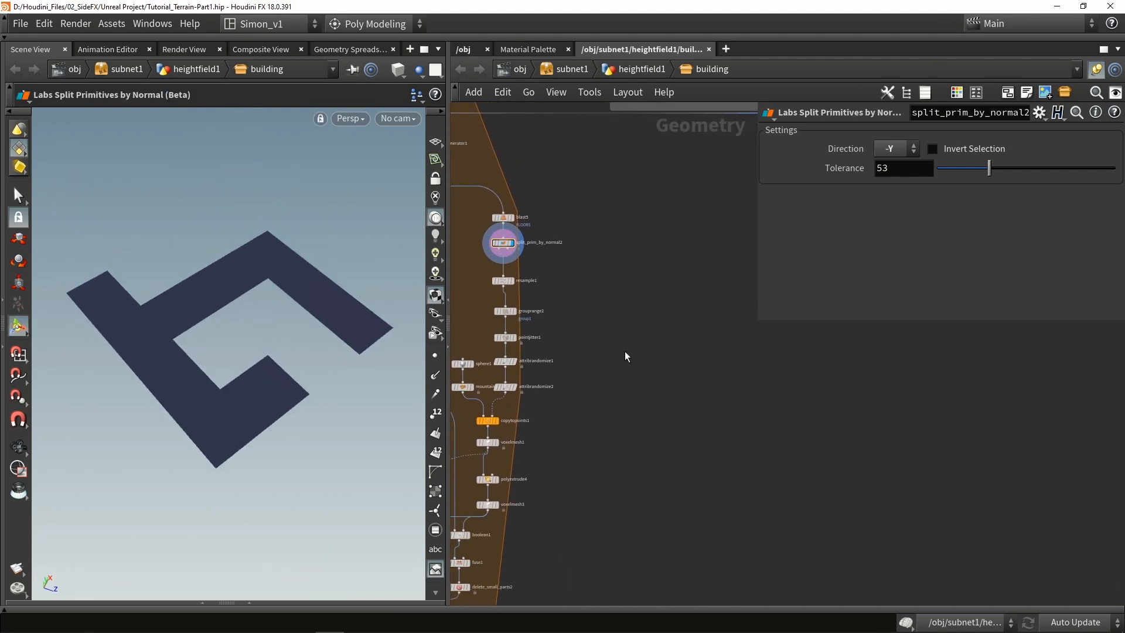
Step: Add a Labs Axis Align node, feed it from the first output of split_prim_by_normal2, and display it
key(Tab)
text(ax)
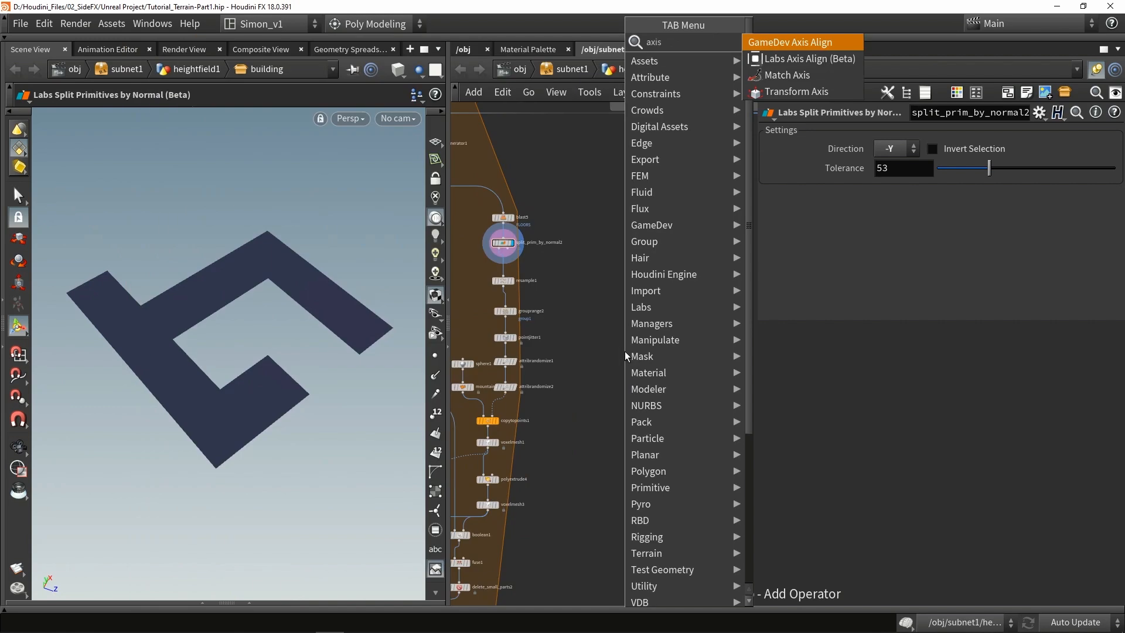
key(Down)
key(Return)
click(618, 352)
scroll(504, 252, up, 3)
drag(489, 249, 745, 469)
click(719, 423)
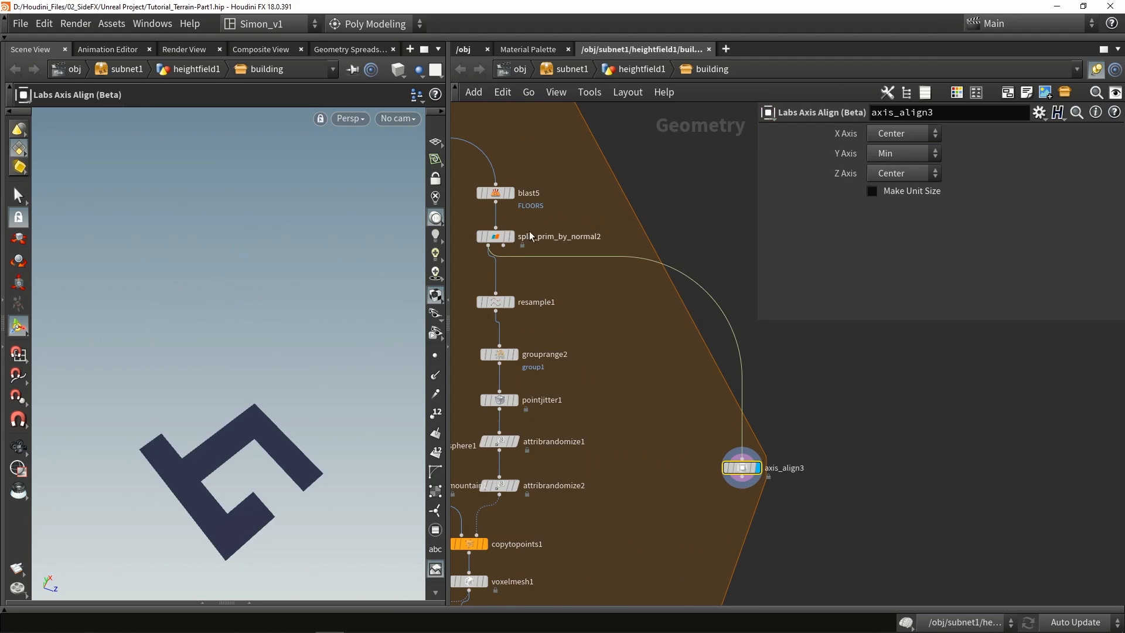
Step: Show the reference grid in the viewport to check where the aligned footprint sits
click(436, 141)
alt+drag(275, 408, 279, 394)
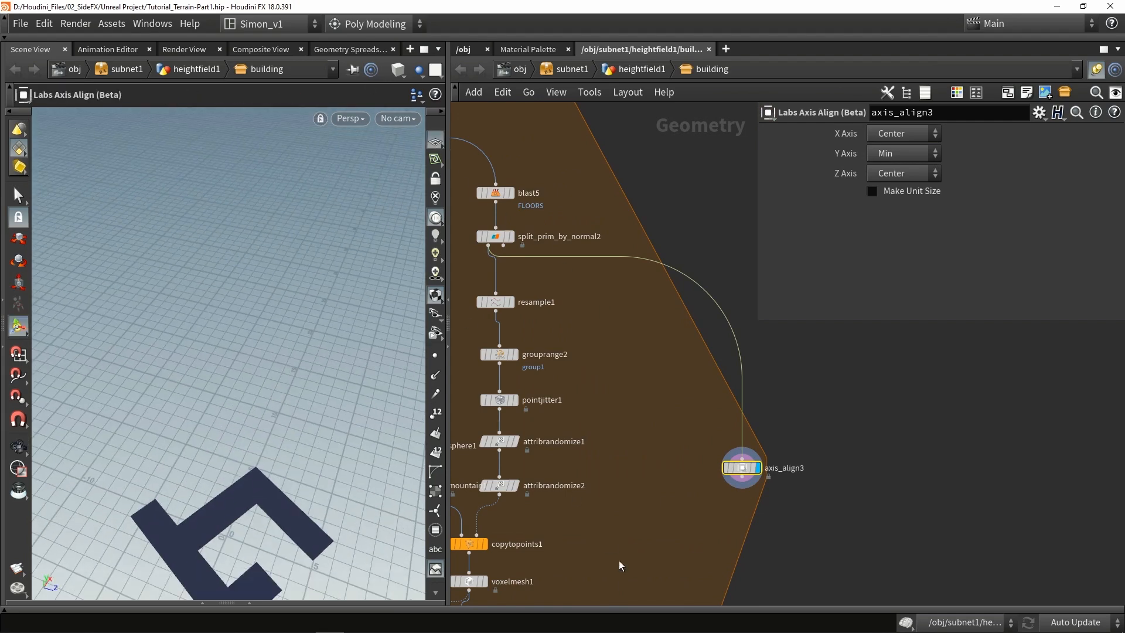
middle_drag(607, 541, 645, 254)
scroll(645, 254, down, 5)
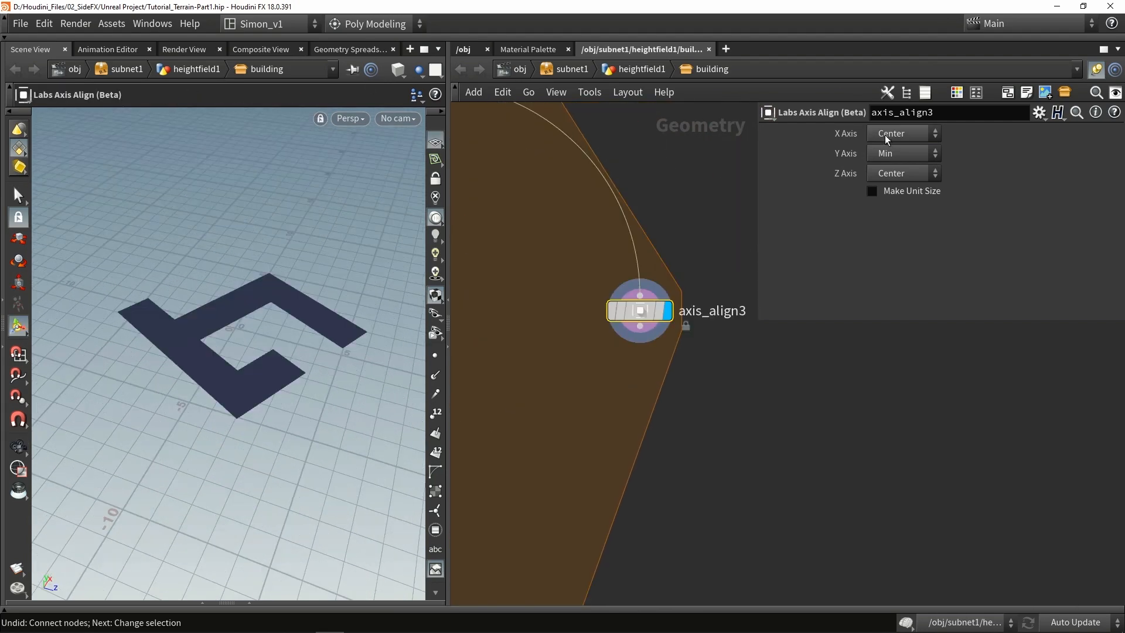
Step: Set the X Axis and Z Axis alignment of axis_align3 to No Change
click(885, 135)
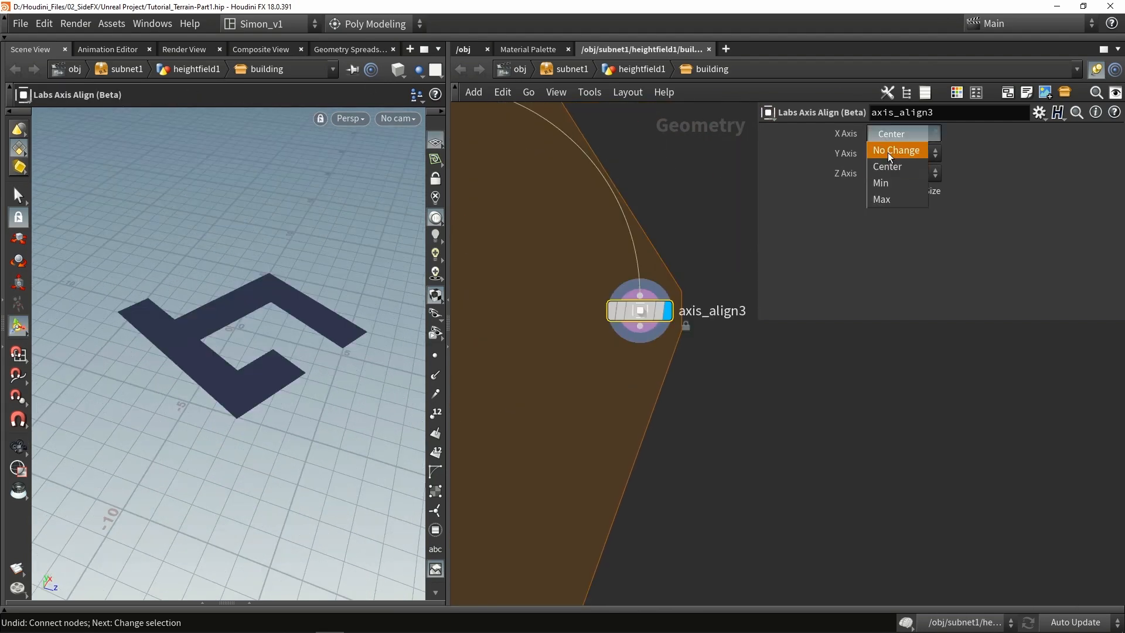
click(887, 153)
click(885, 172)
click(888, 187)
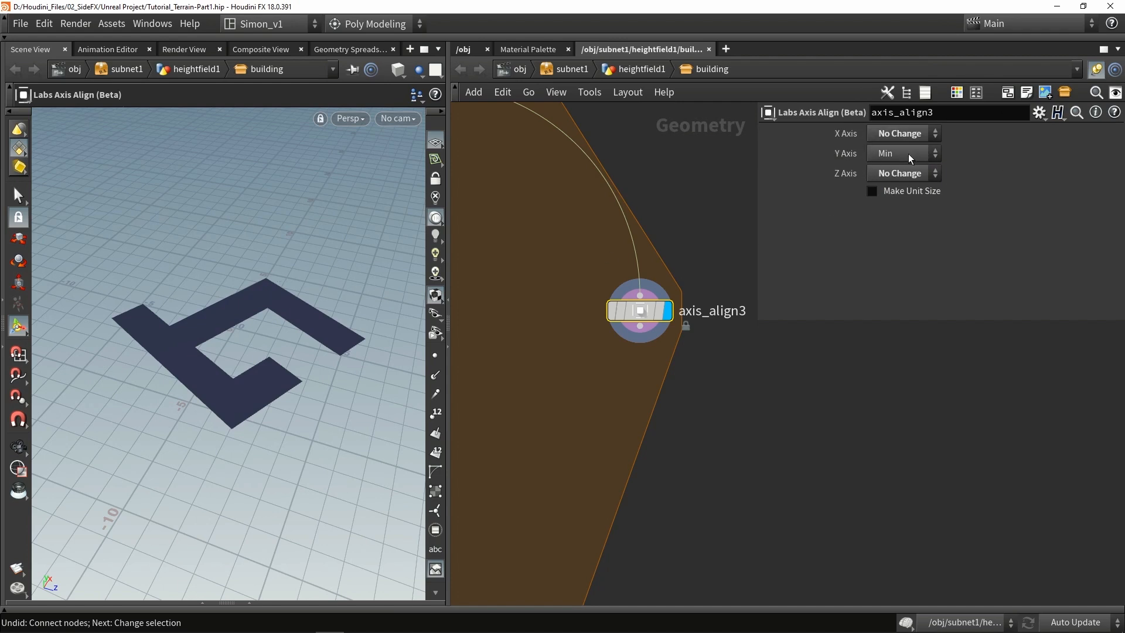
Step: Add a PolyExpand2D node below axis_align3, connected to its output, and display it
middle_drag(642, 387, 599, 271)
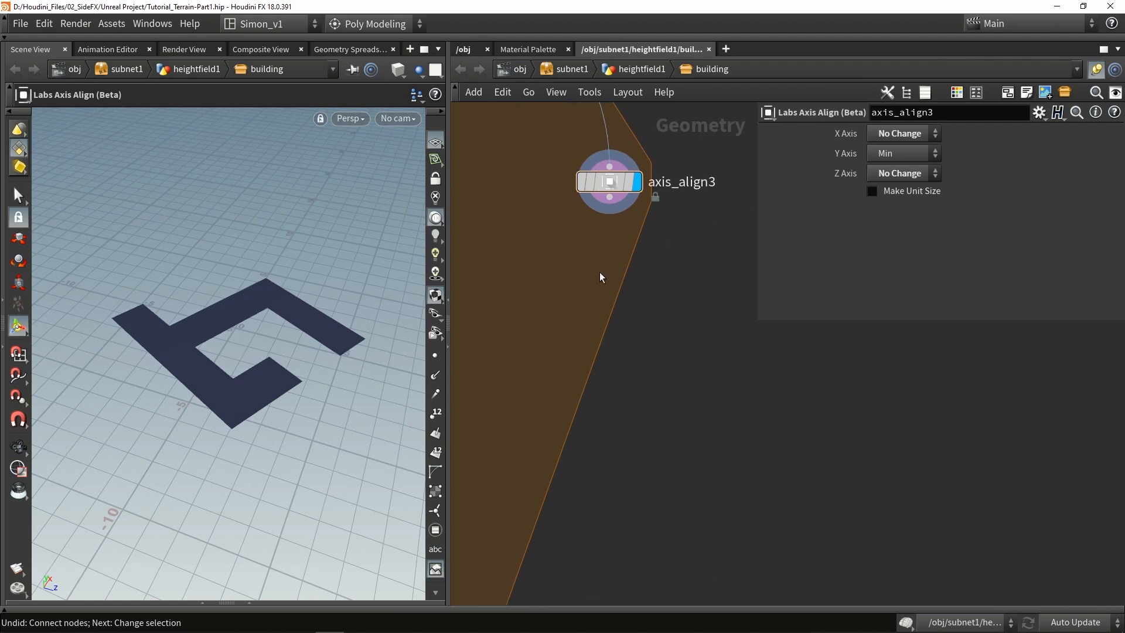
key(Tab)
text(poly)
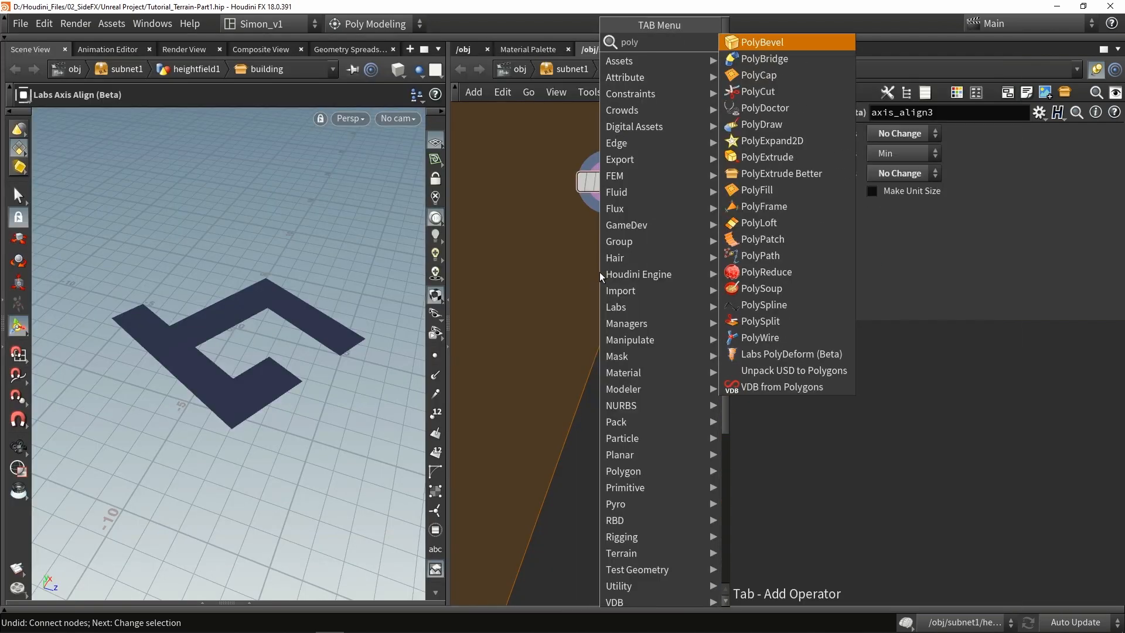
text(ex)
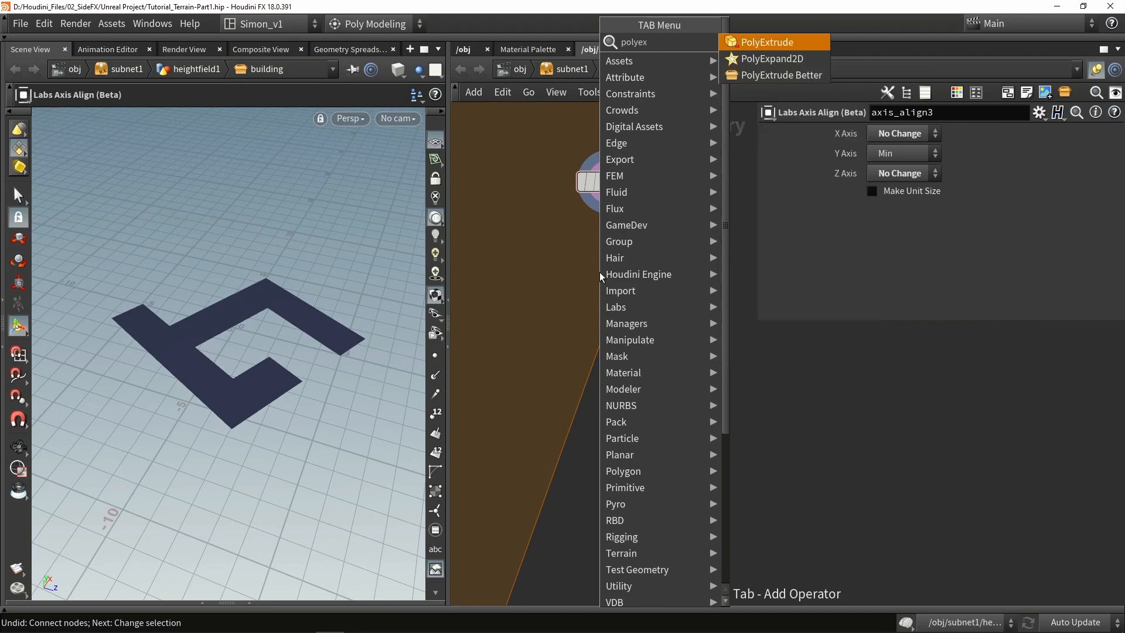
click(772, 59)
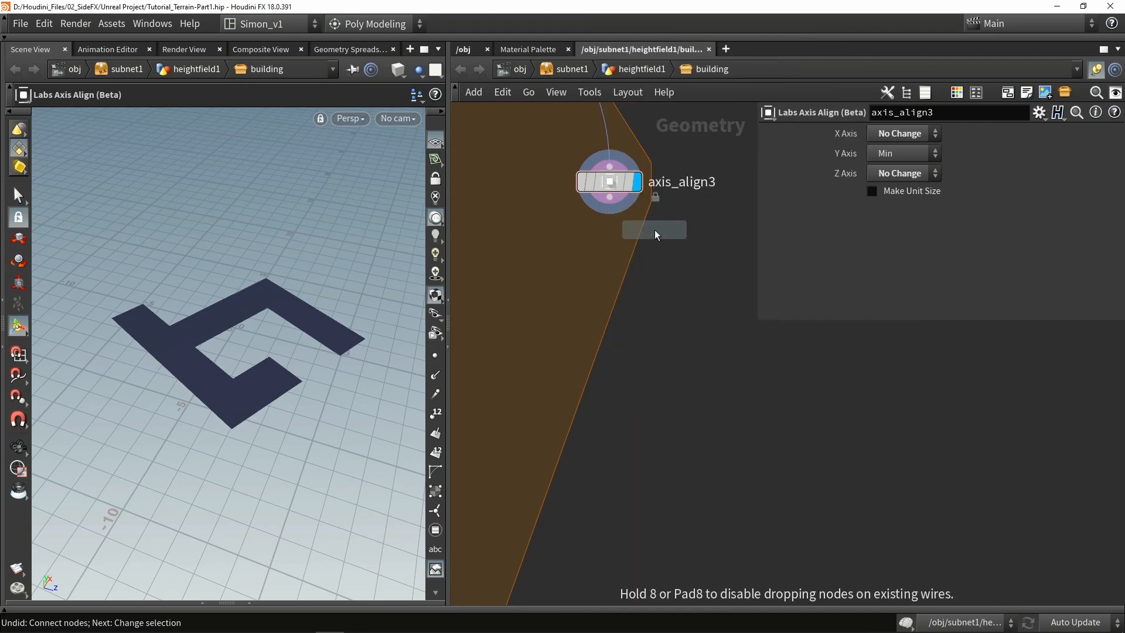
click(619, 280)
key(w)
key(w)
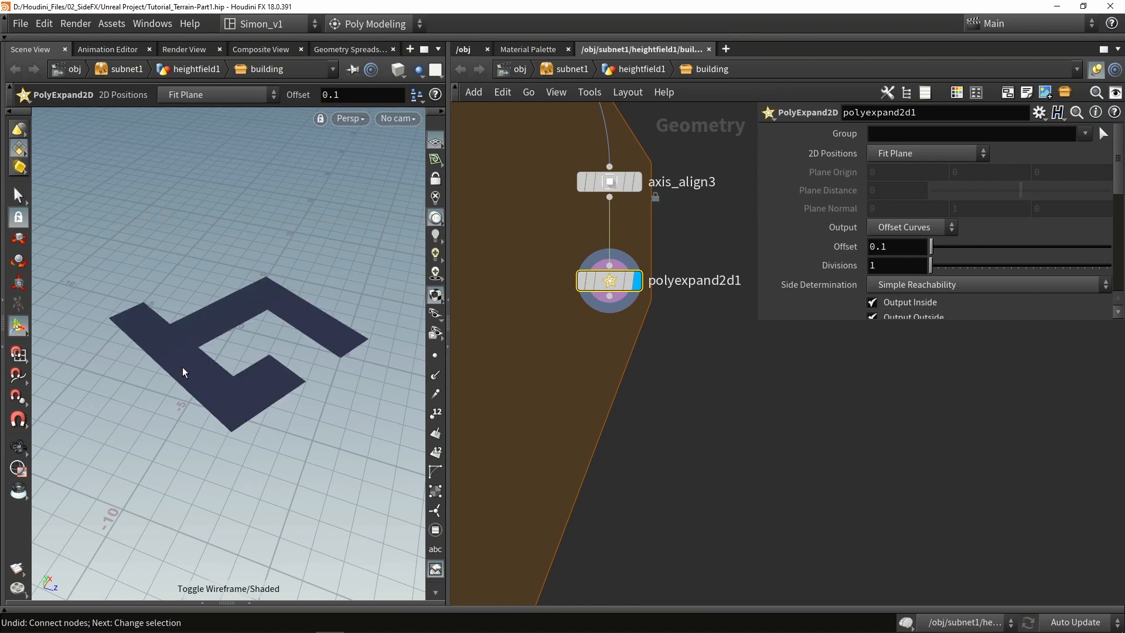
Step: Set the PolyExpand2D output to Offset Surfaces and its offset to 2.3
mouse_move(613, 281)
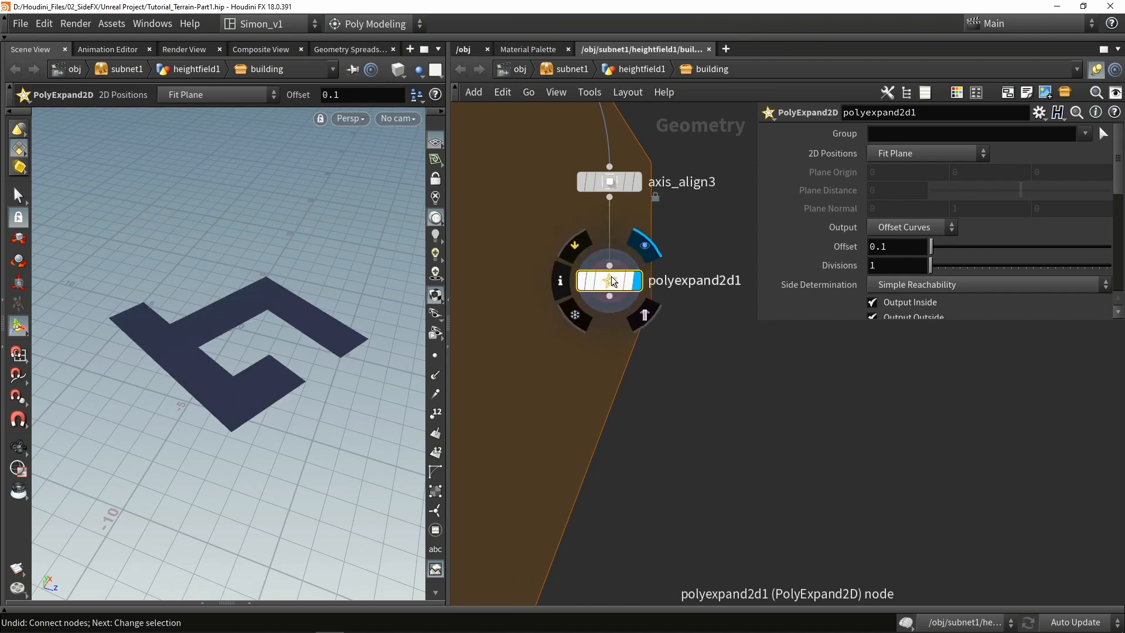
click(888, 233)
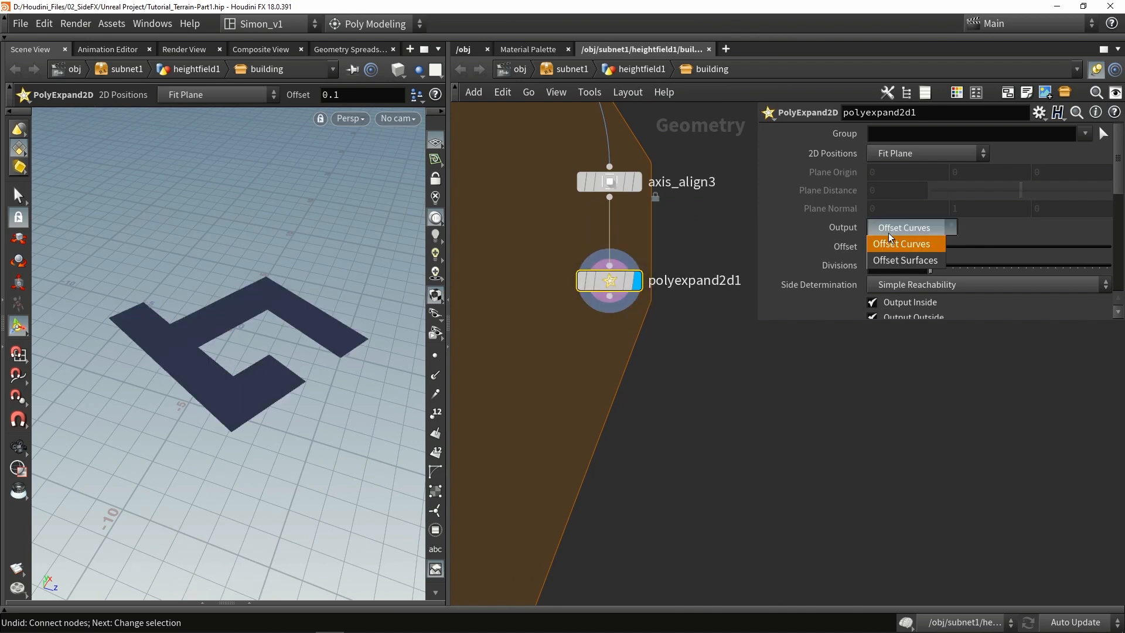
click(903, 261)
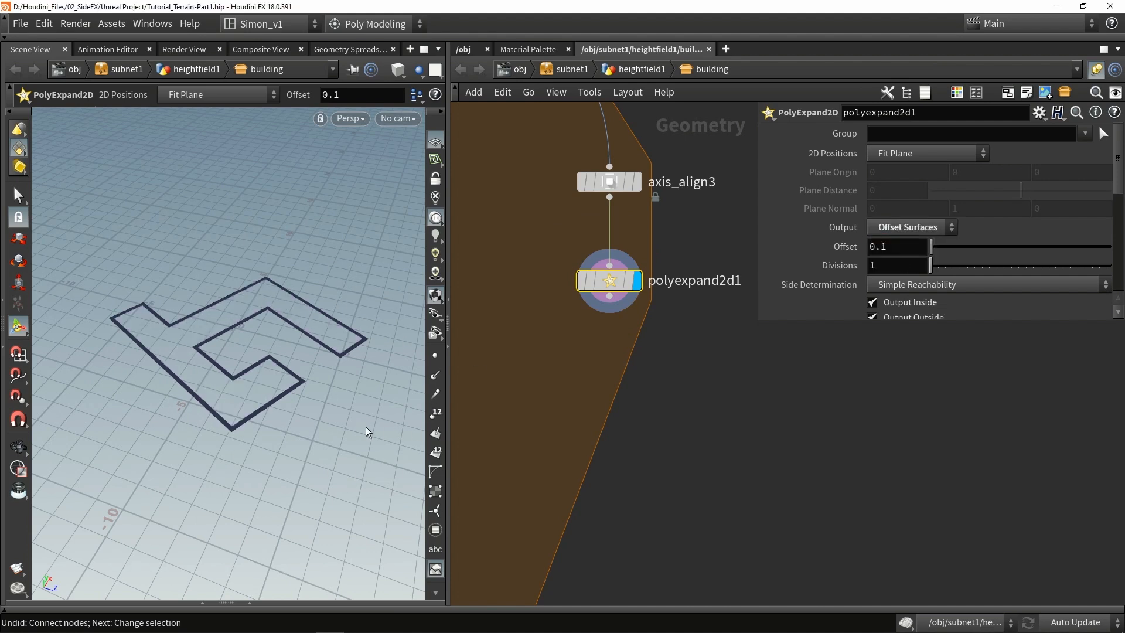
mouse_move(932, 247)
mouse_down()
mouse_move(963, 247)
mouse_move(929, 249)
mouse_move(939, 248)
mouse_up()
key(w)
key(w)
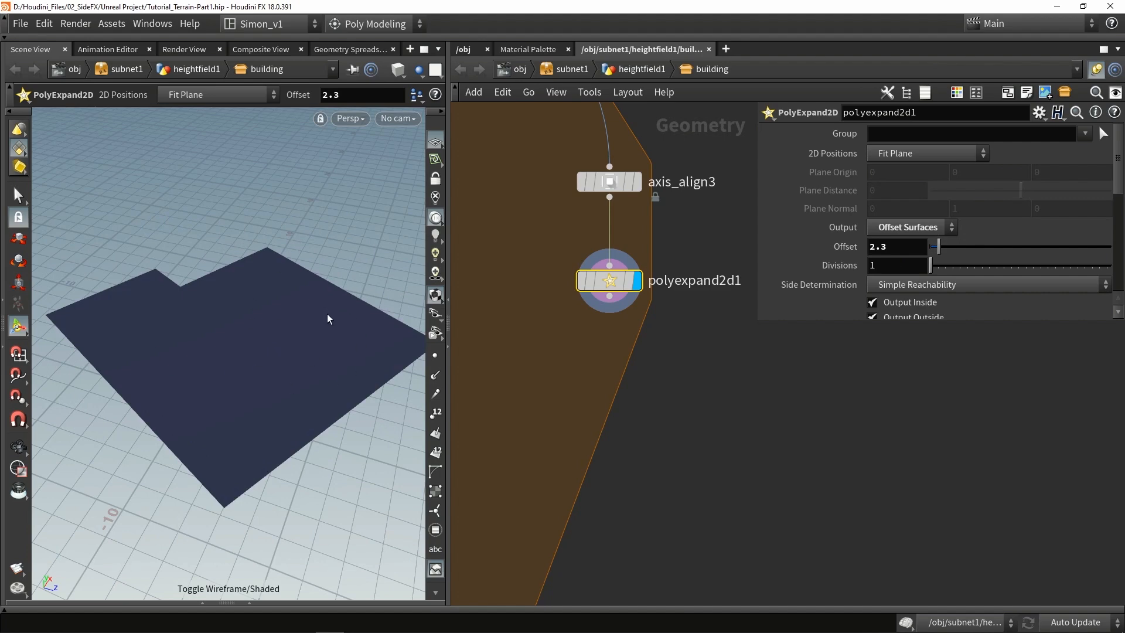
Step: Examine the wireframe of the expanded footprint surfaces up close
key(w)
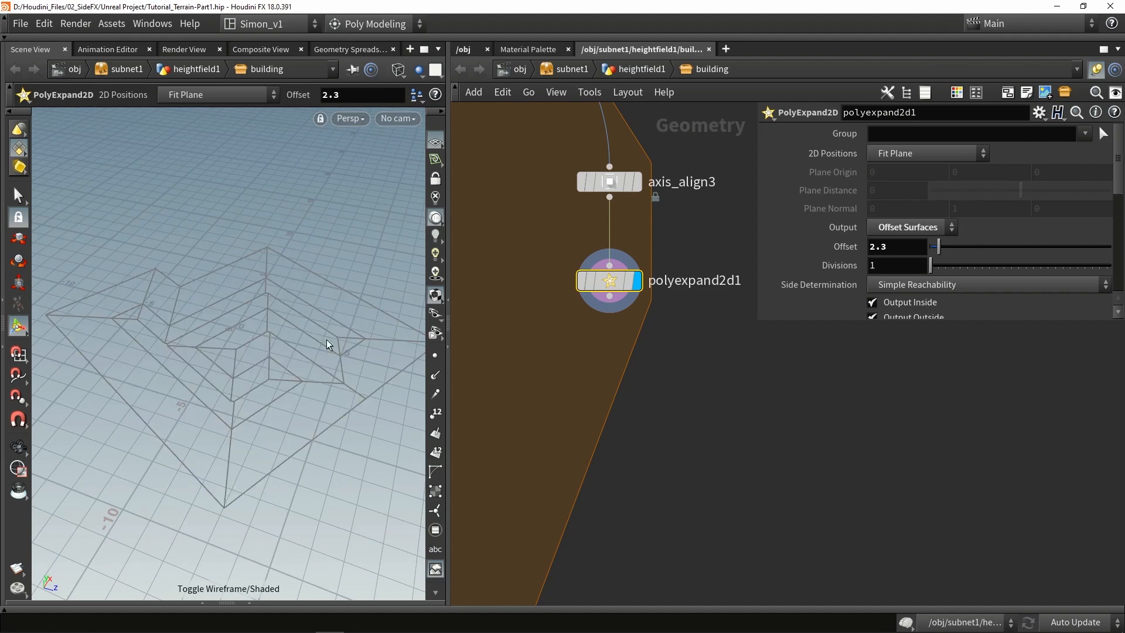
key(Escape)
drag(325, 339, 277, 370)
scroll(289, 367, up, 4)
key(Return)
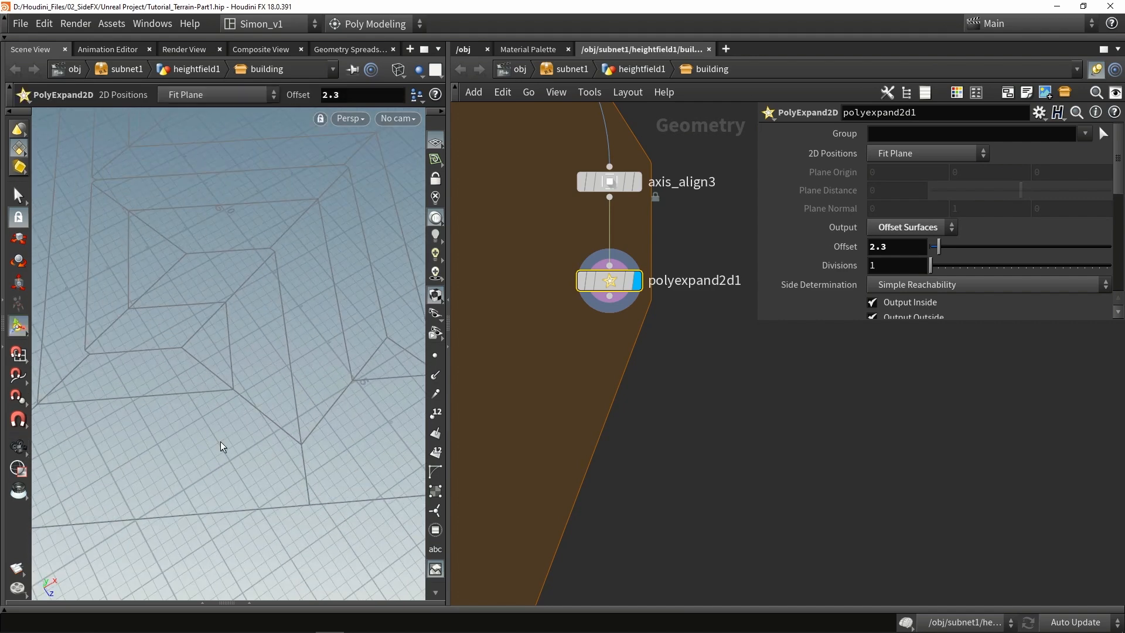
alt+drag(307, 421, 256, 311)
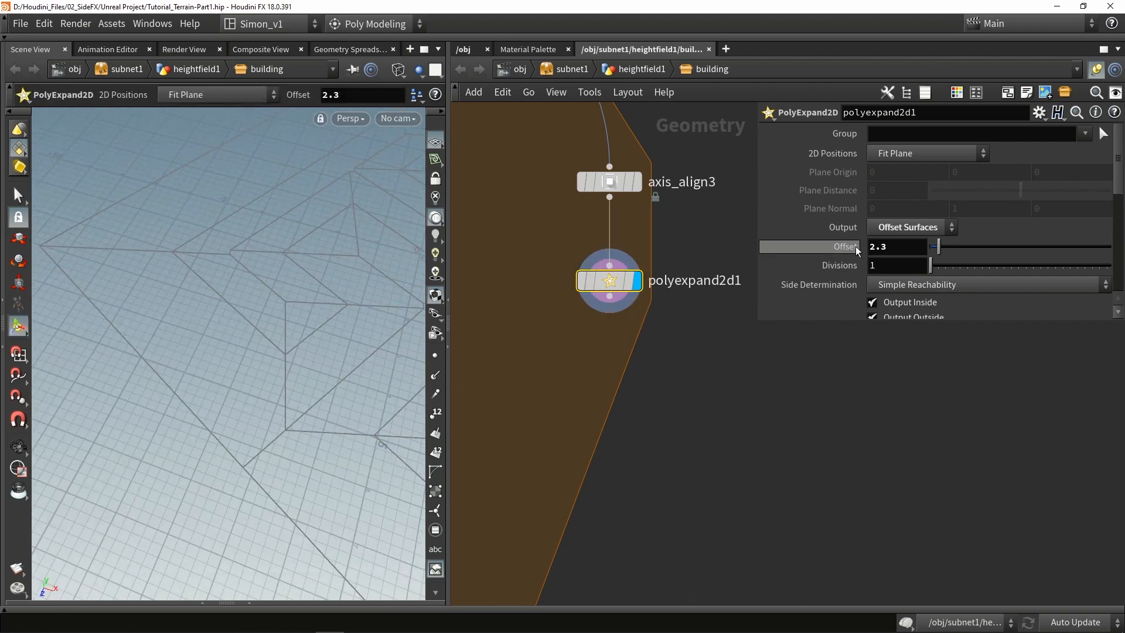
Step: Turn off Output Inside on polyexpand2d1 and set its offset to 2.4
mouse_move(938, 247)
mouse_down()
mouse_move(926, 251)
mouse_move(938, 251)
mouse_up()
scroll(904, 199, down, 3)
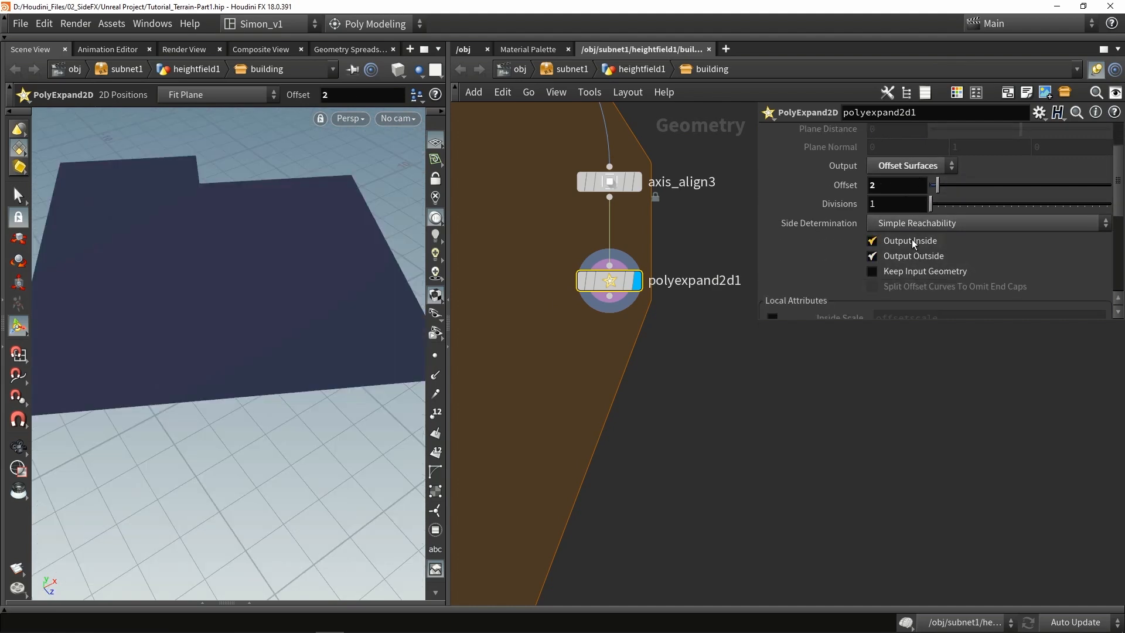
click(896, 243)
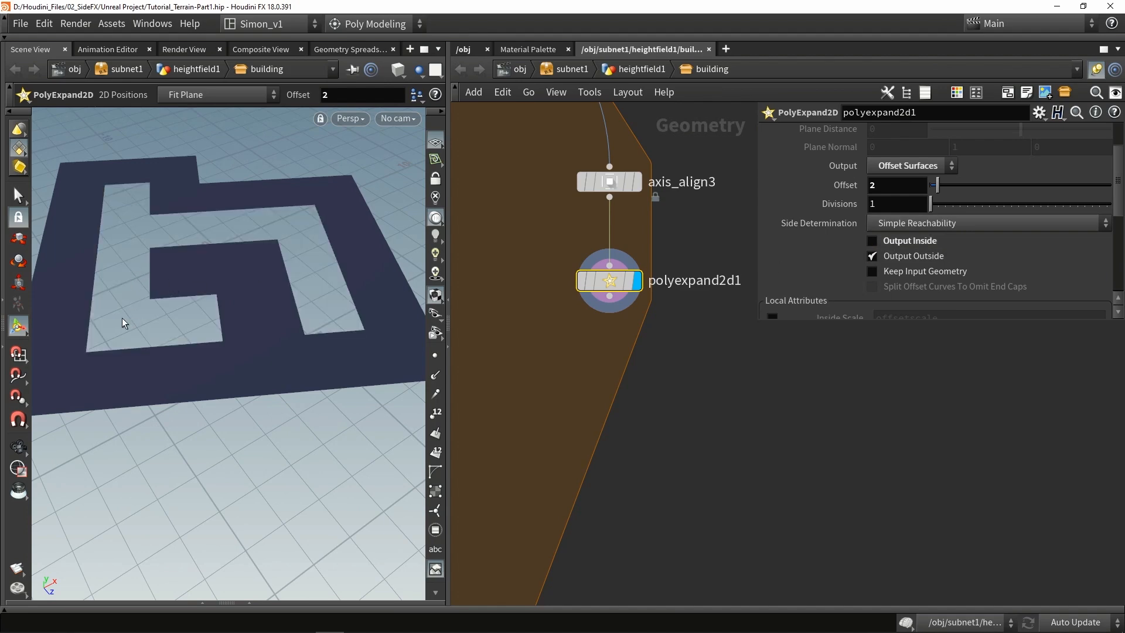
drag(221, 216, 244, 309)
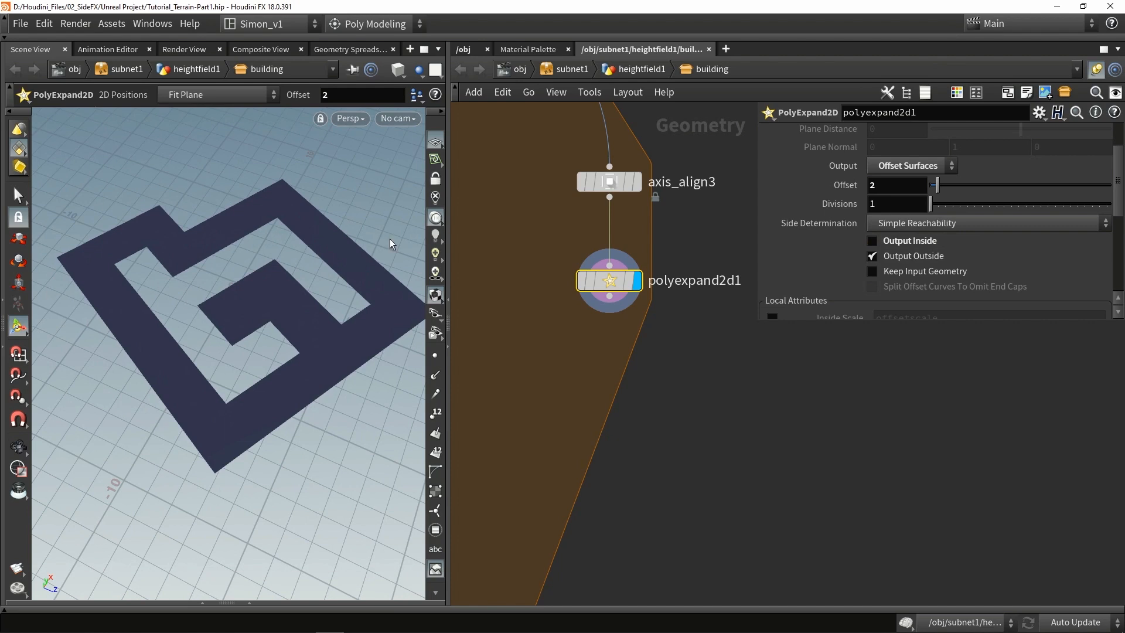
scroll(912, 218, down, 2)
scroll(912, 219, up, 2)
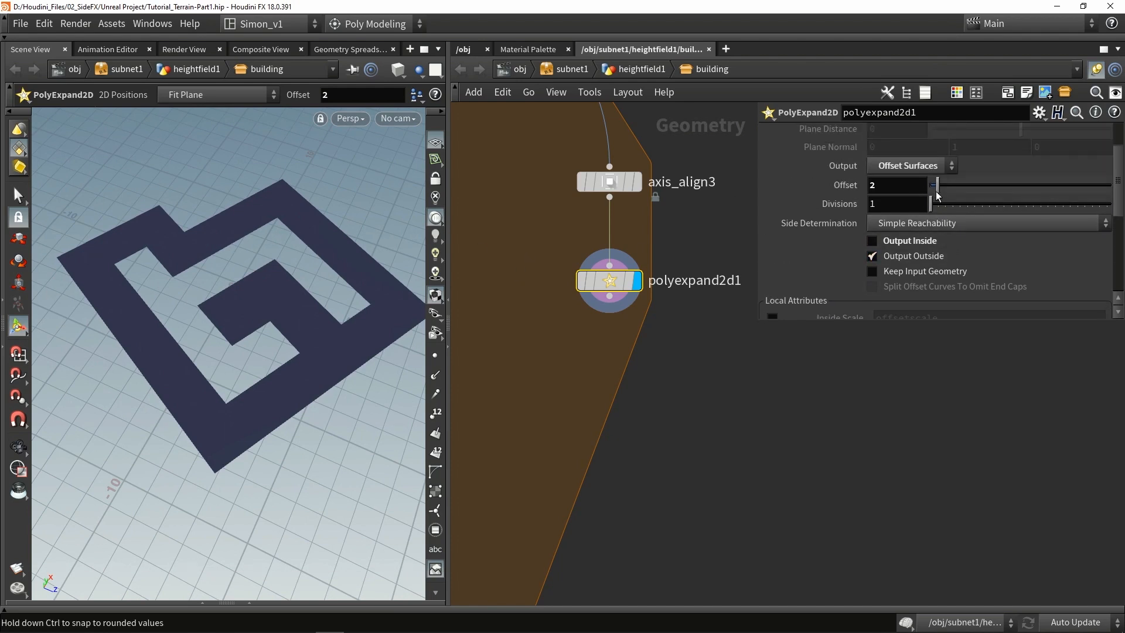
mouse_move(937, 185)
mouse_down()
mouse_move(969, 185)
mouse_move(939, 187)
mouse_up()
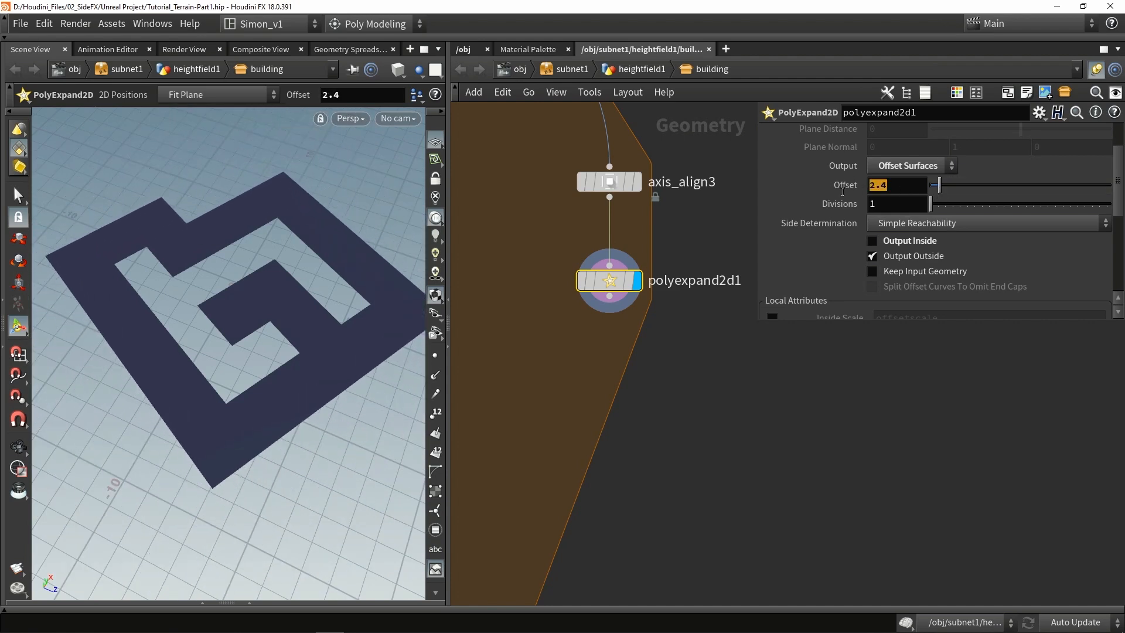
Step: Insert a Reverse node between axis_align3 and polyexpand2d1
alt+drag(217, 309, 241, 311)
key(Tab)
text(rev)
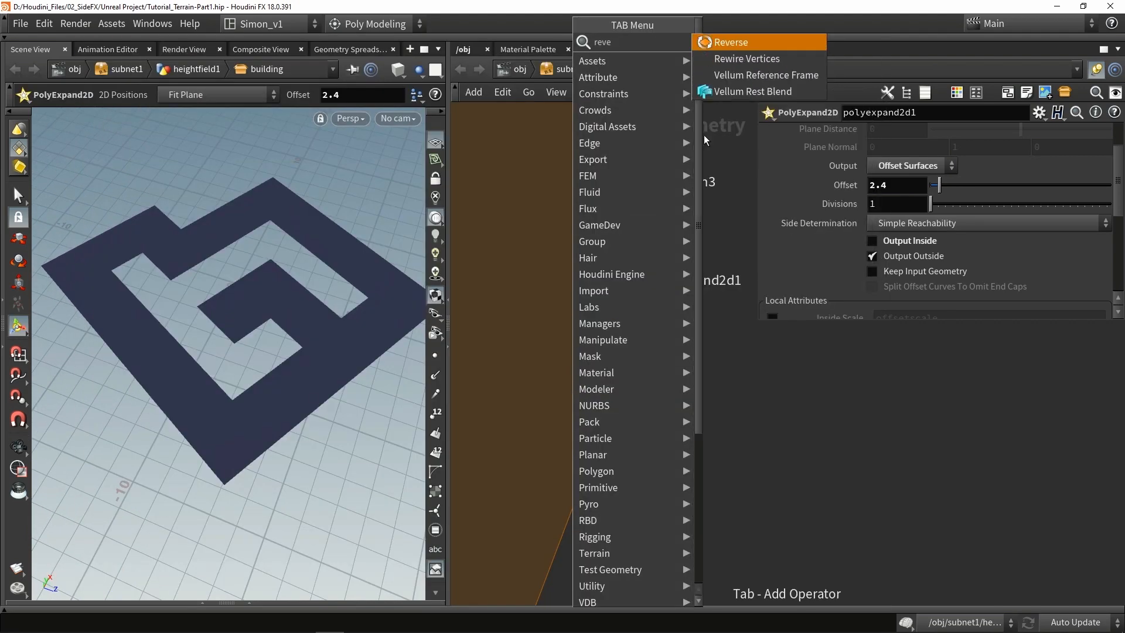
click(743, 34)
click(604, 230)
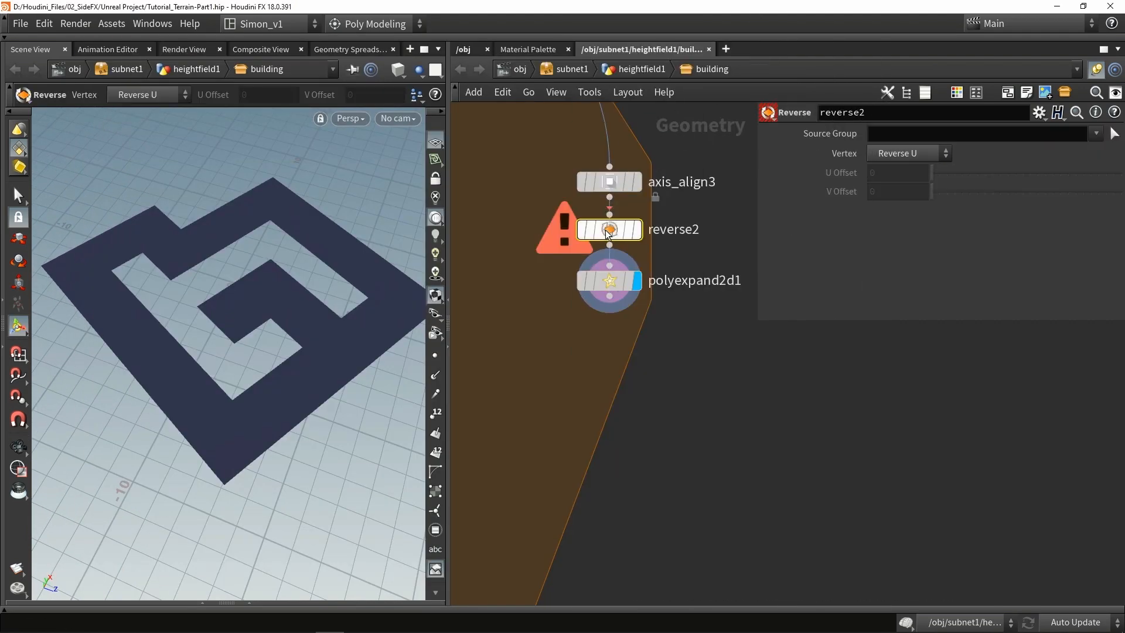
Step: Set the divisions of polyexpand2d1 to 22 and move the node further below reverse2
mouse_move(257, 234)
alt+mouse_down()
mouse_move(298, 248)
mouse_move(243, 293)
alt+mouse_up()
key(w)
drag(609, 311, 610, 331)
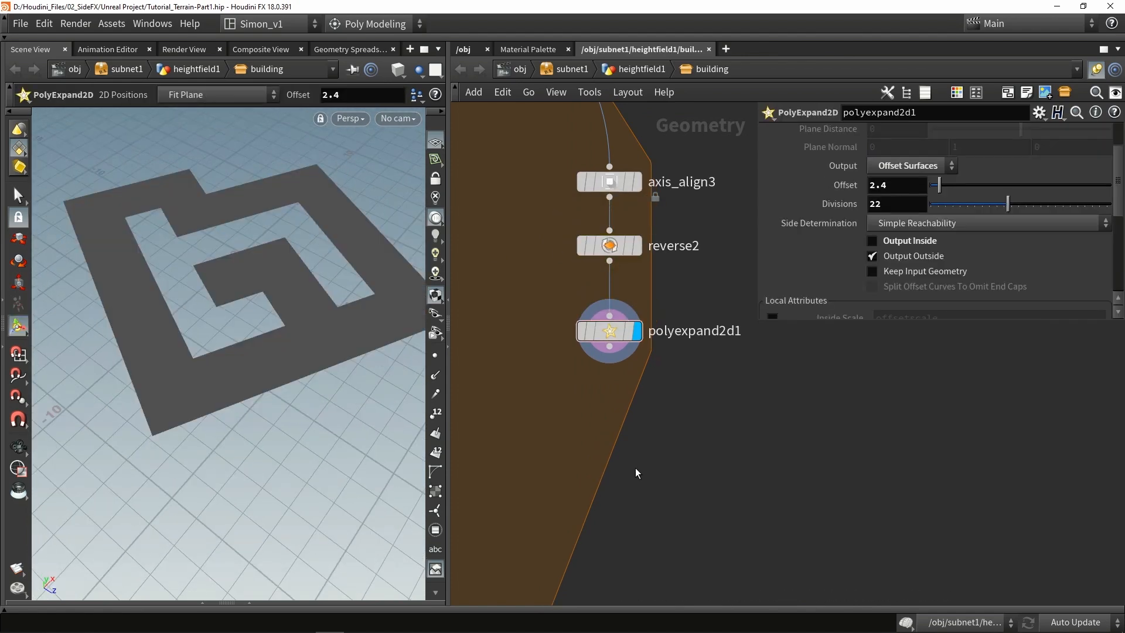
Step: Add a Scatter node, connect it to the output of polyexpand2d1, and display it
key(Tab)
text(scat)
key(Return)
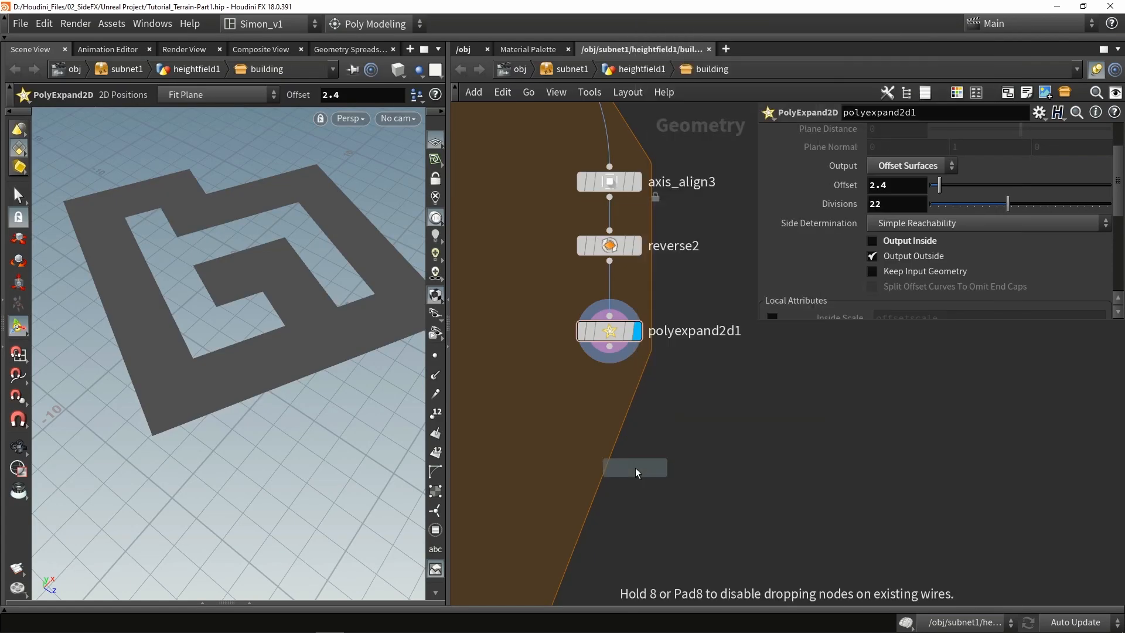
click(635, 467)
drag(609, 346, 619, 468)
click(663, 472)
Step: Inspect the scattered points around the footprint and hide the viewport's reference grid
mouse_move(246, 293)
alt+mouse_down()
mouse_move(229, 287)
mouse_move(244, 273)
alt+mouse_up()
scroll(218, 286, up, 3)
scroll(219, 285, down, 3)
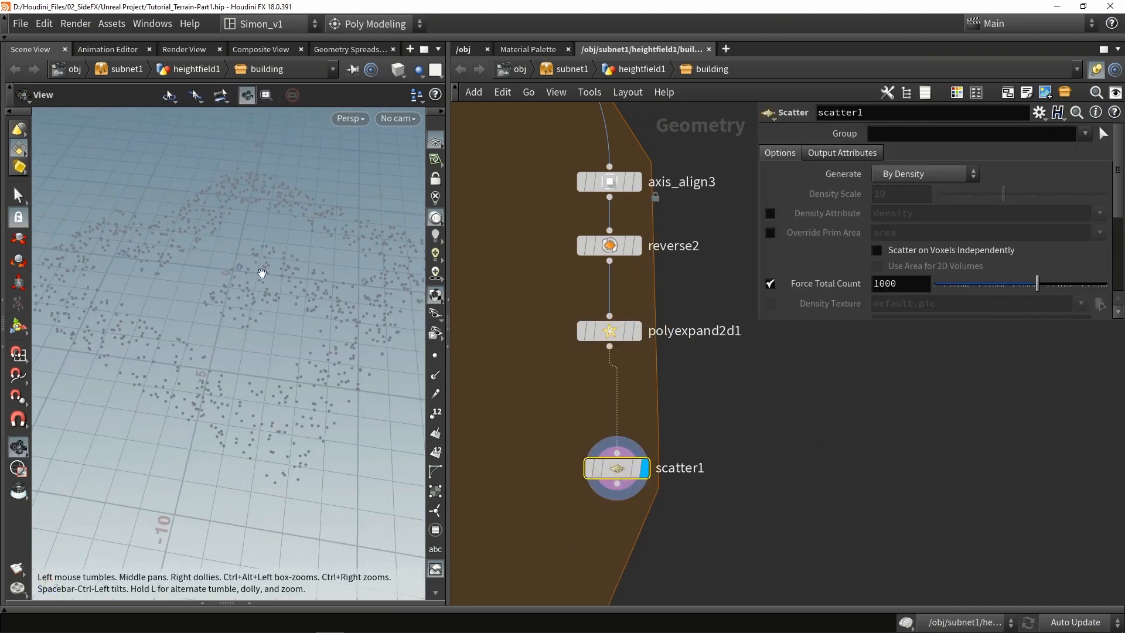
alt+drag(264, 370, 283, 356)
click(433, 143)
alt+drag(372, 233, 326, 319)
Step: Line up scatter1 directly beneath polyexpand2d1 and display the polyexpand2d1 surface again
drag(617, 482, 609, 514)
click(637, 331)
click(603, 332)
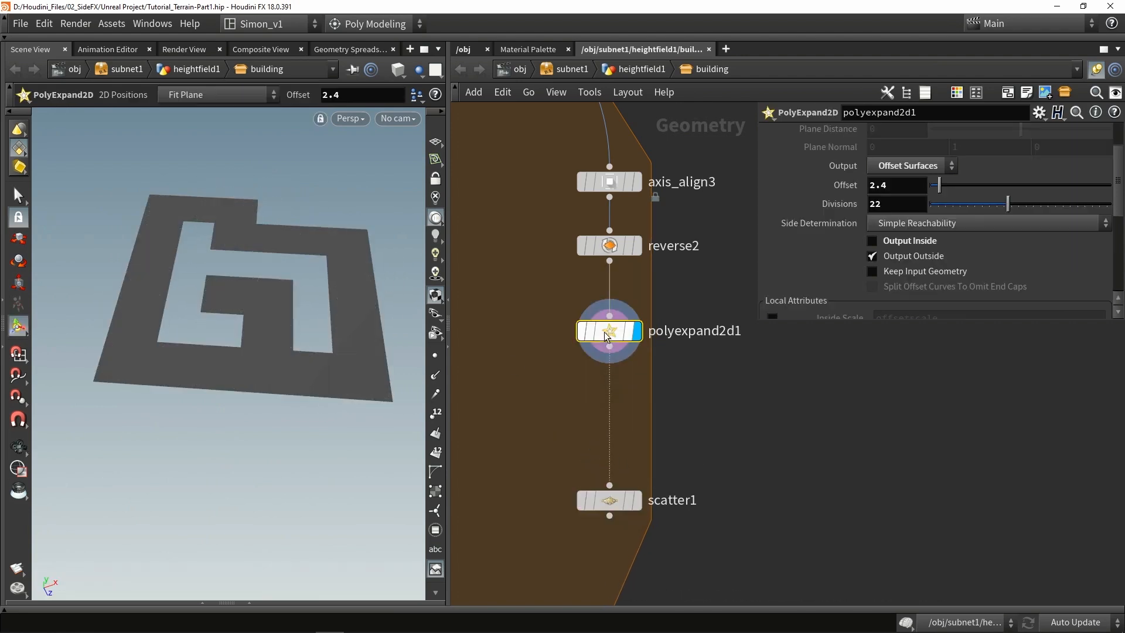
Step: Enable the Edge Distance Attribute named edgedist on polyexpand2d1
scroll(934, 255, down, 6)
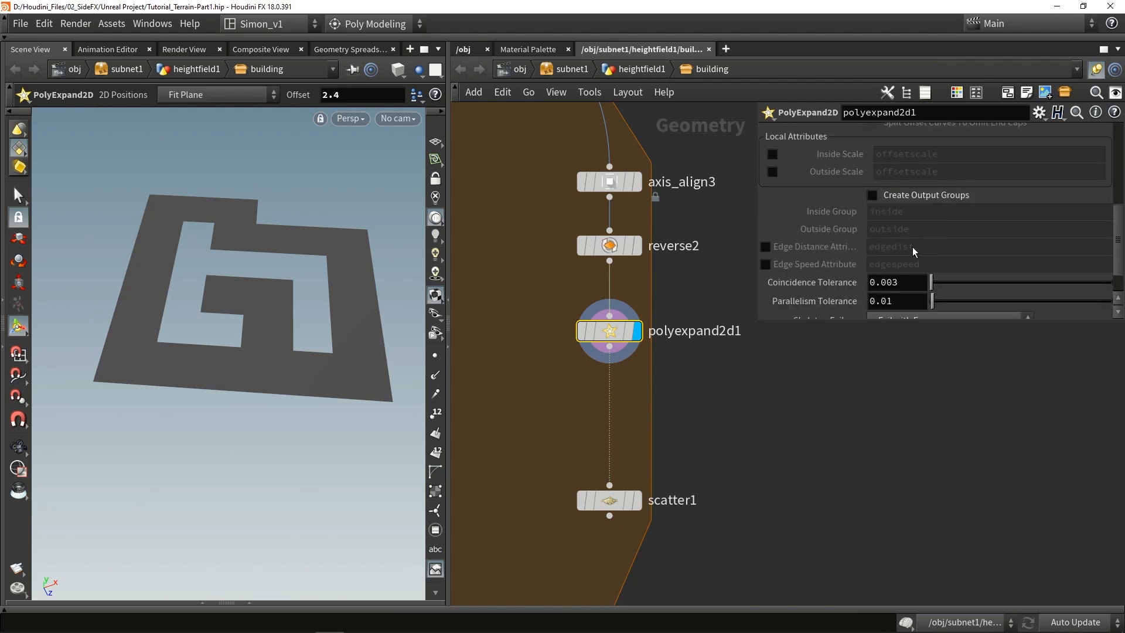
click(766, 247)
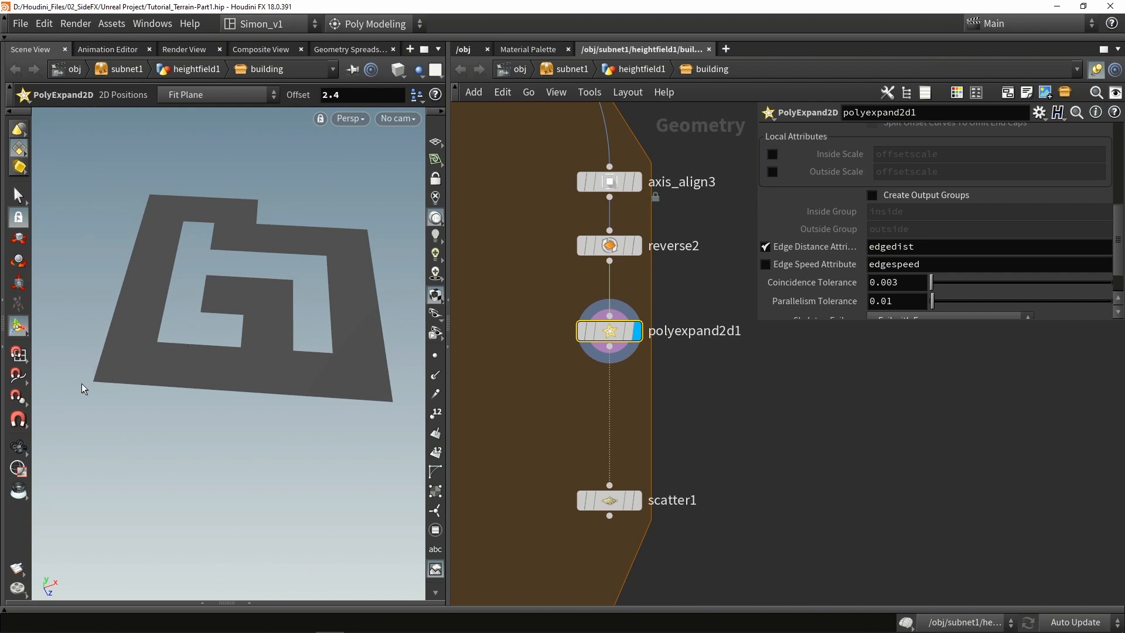
key(w)
key(w)
Step: Set the divisions of polyexpand2d1 to 5 and inspect the resulting rings in wireframe before returning to shaded display
scroll(864, 264, up, 8)
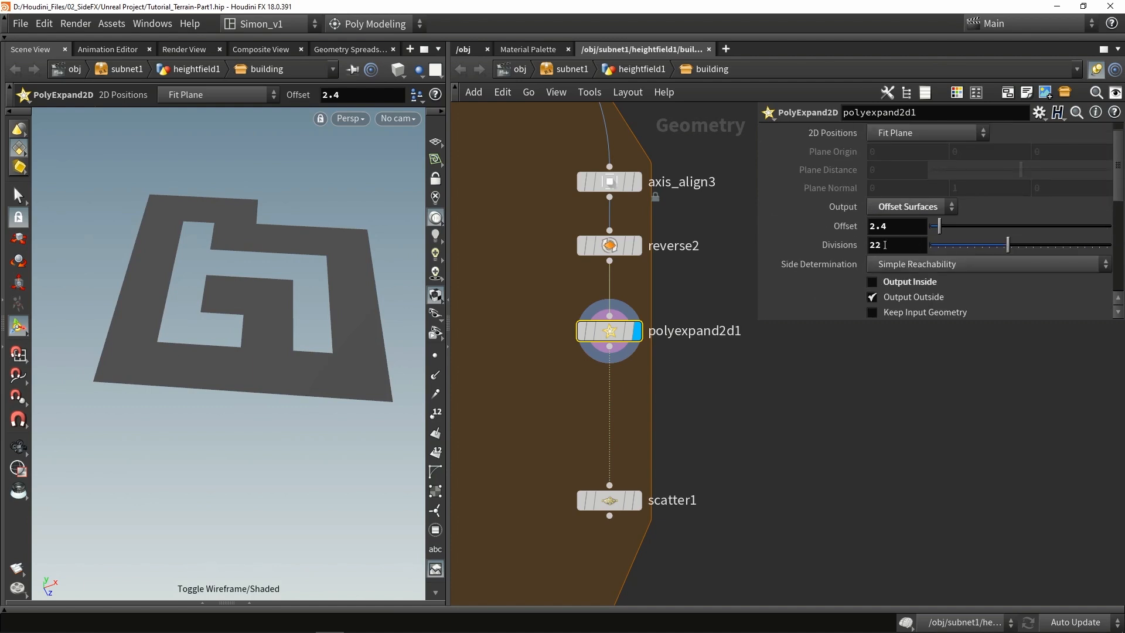
key(Return)
text(5)
key(Return)
key(w)
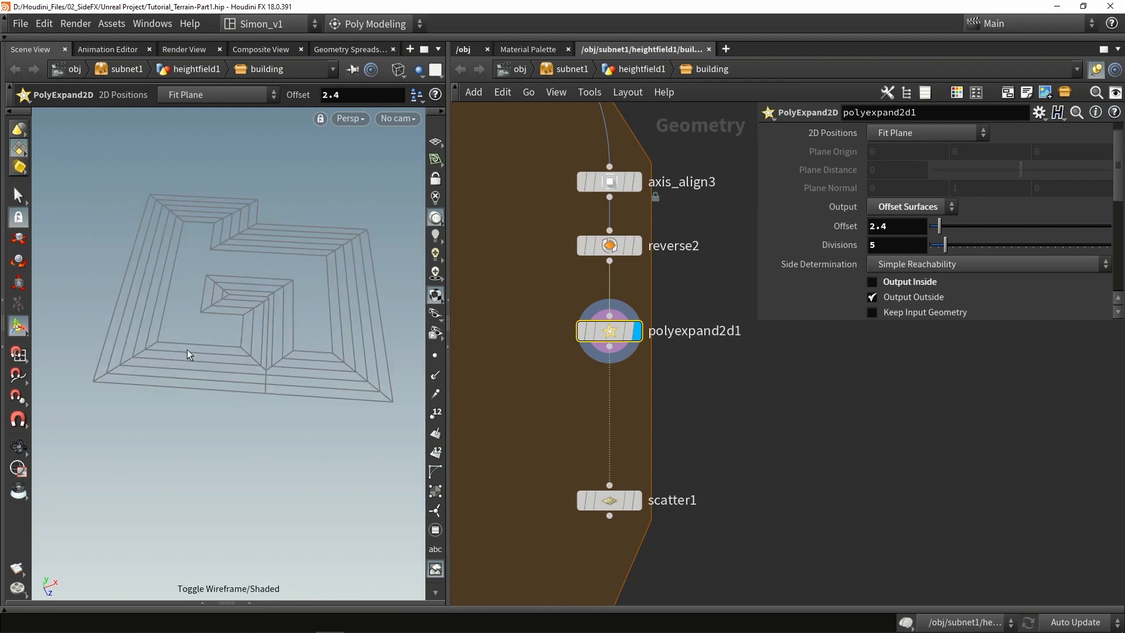
key(w)
mouse_move(224, 362)
alt+mouse_down()
mouse_move(236, 383)
mouse_move(241, 375)
alt+mouse_up()
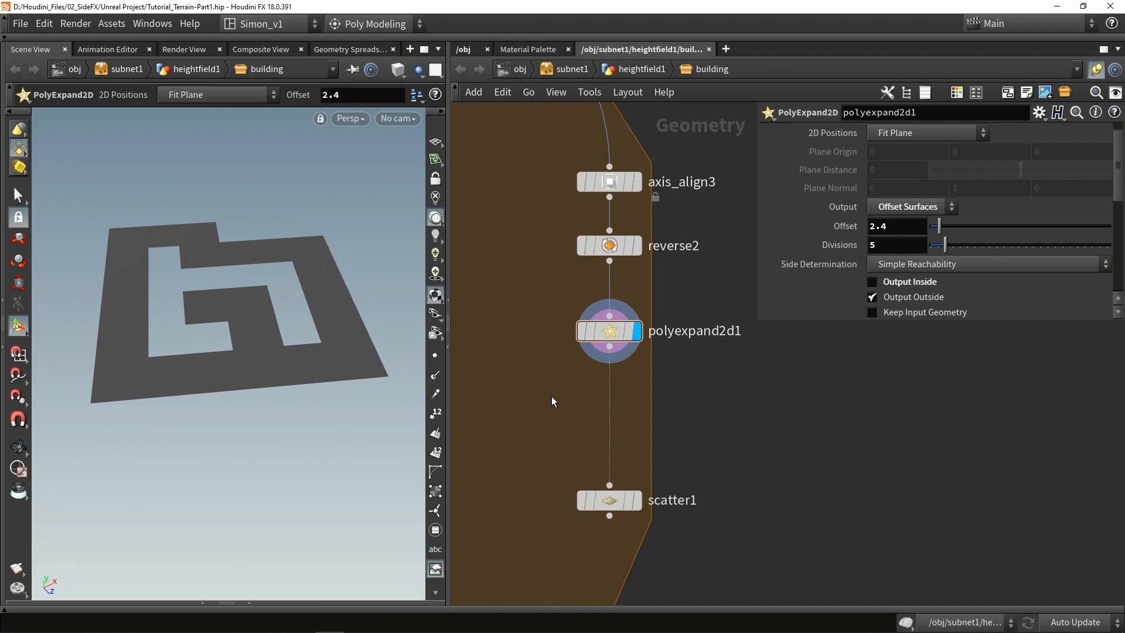
Step: Move scatter1 further below polyexpand2d1 and look up the edgedist values among the vertex attributes in the geometry spreadsheet
middle_drag(601, 458, 586, 387)
drag(595, 432, 595, 499)
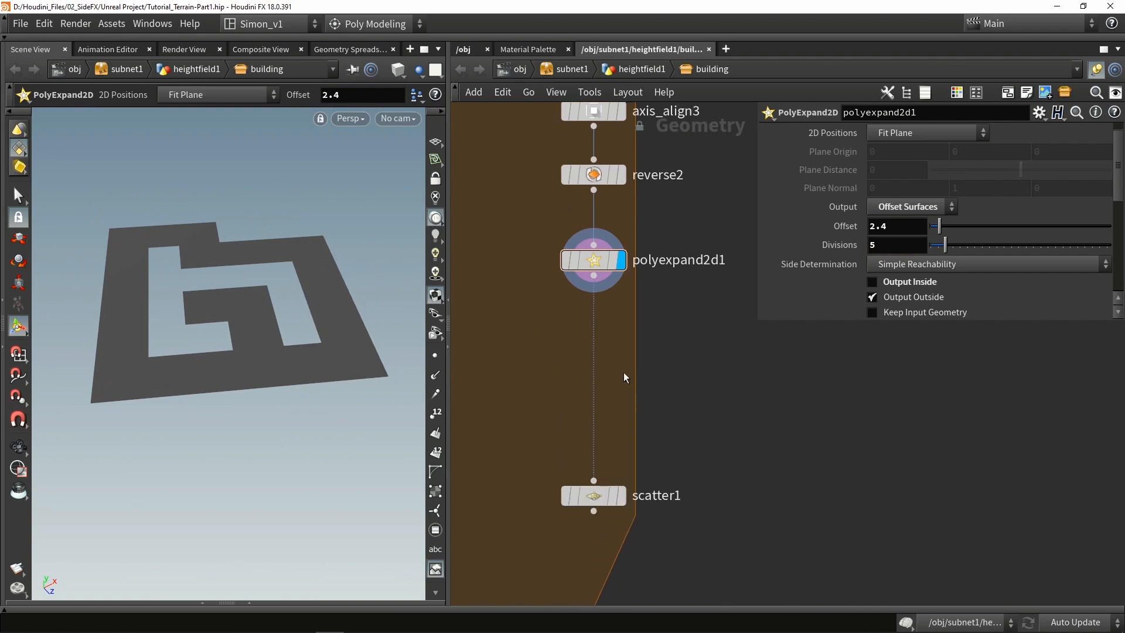
scroll(885, 278, down, 6)
double_click(909, 206)
click(250, 605)
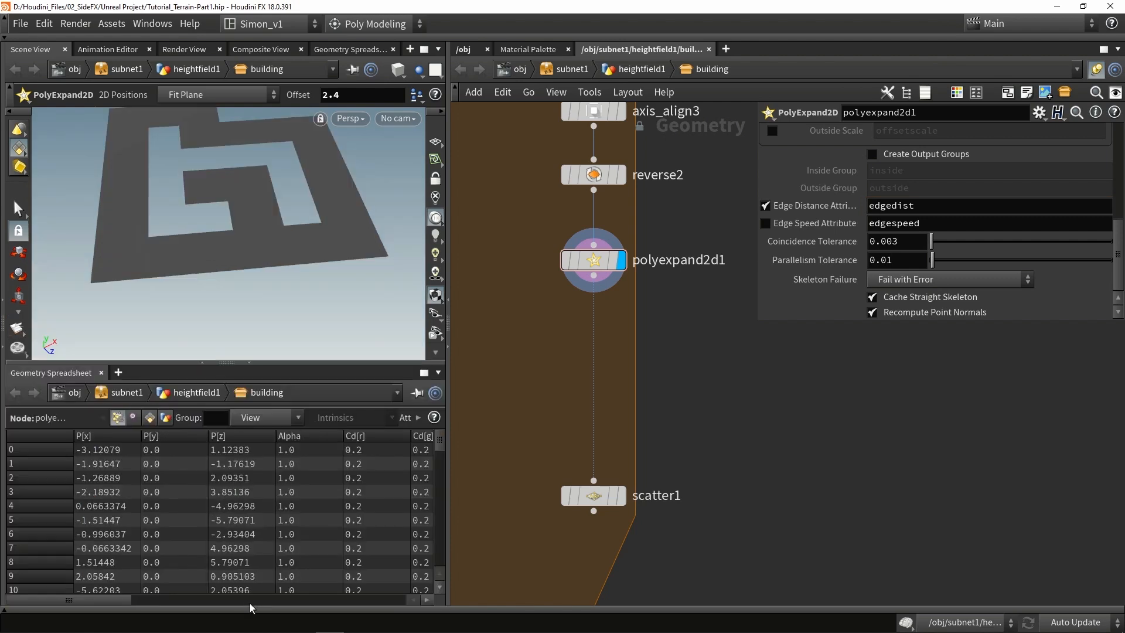
drag(115, 599, 332, 594)
click(133, 417)
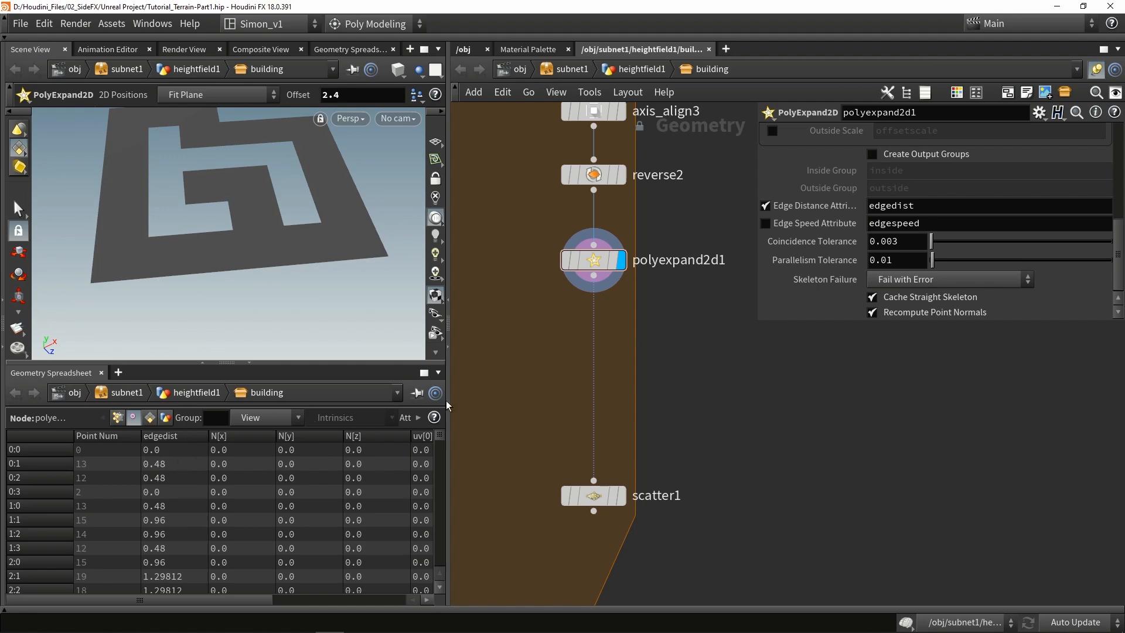
Step: Insert an Attribute Promote node between polyexpand2d1 and scatter1 and display it
key(Tab)
text(promo)
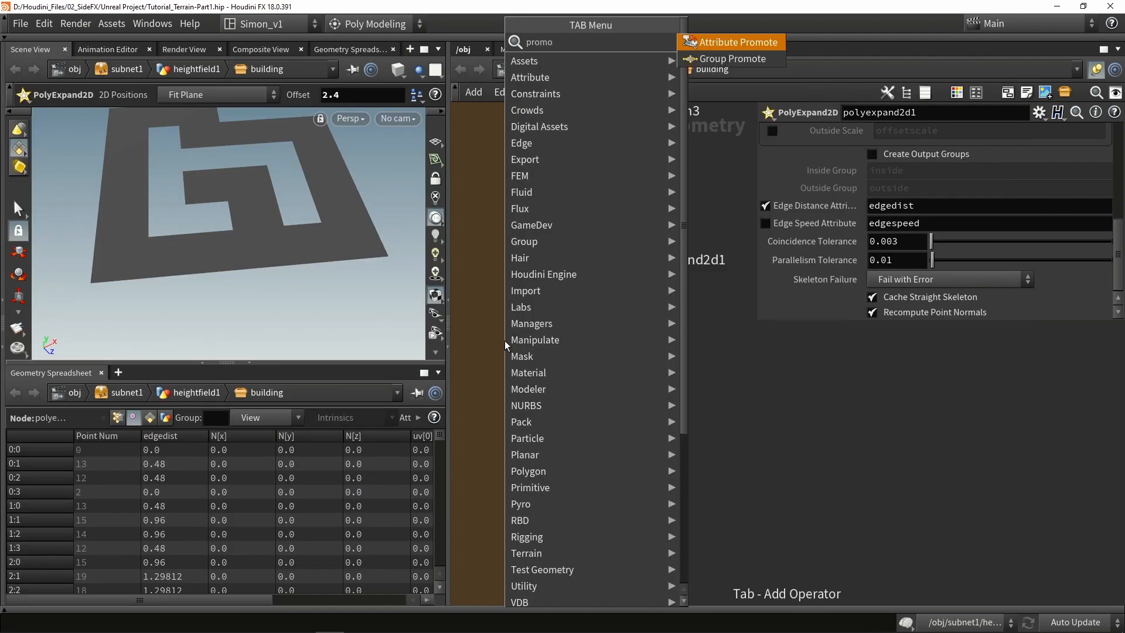
click(690, 43)
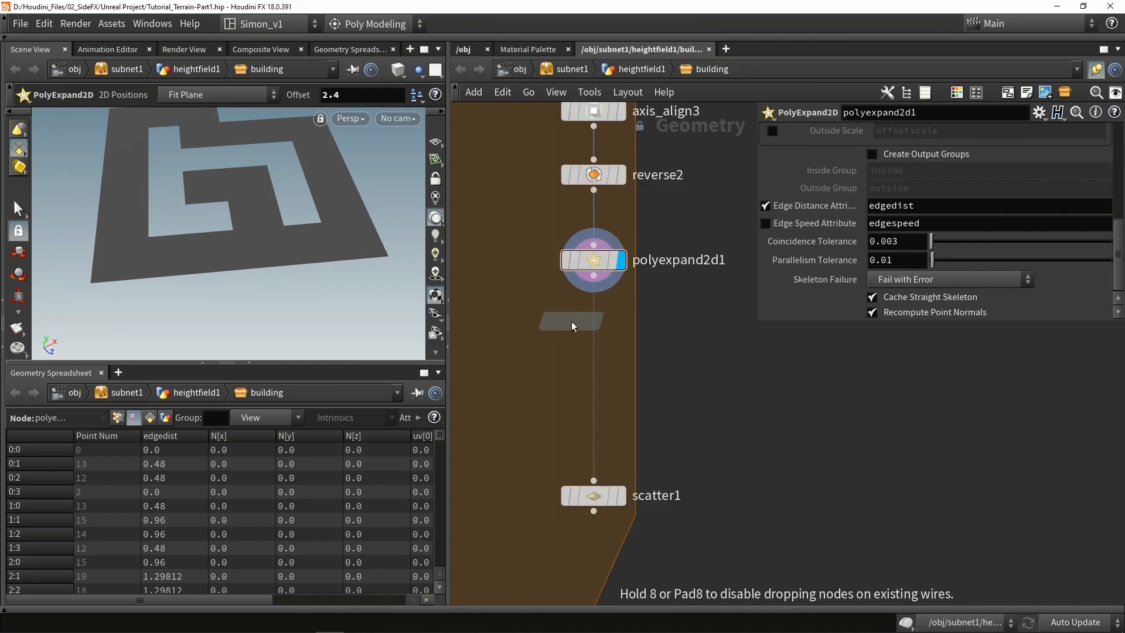
click(571, 326)
scroll(571, 327, up, 1)
drag(572, 329, 606, 325)
click(644, 325)
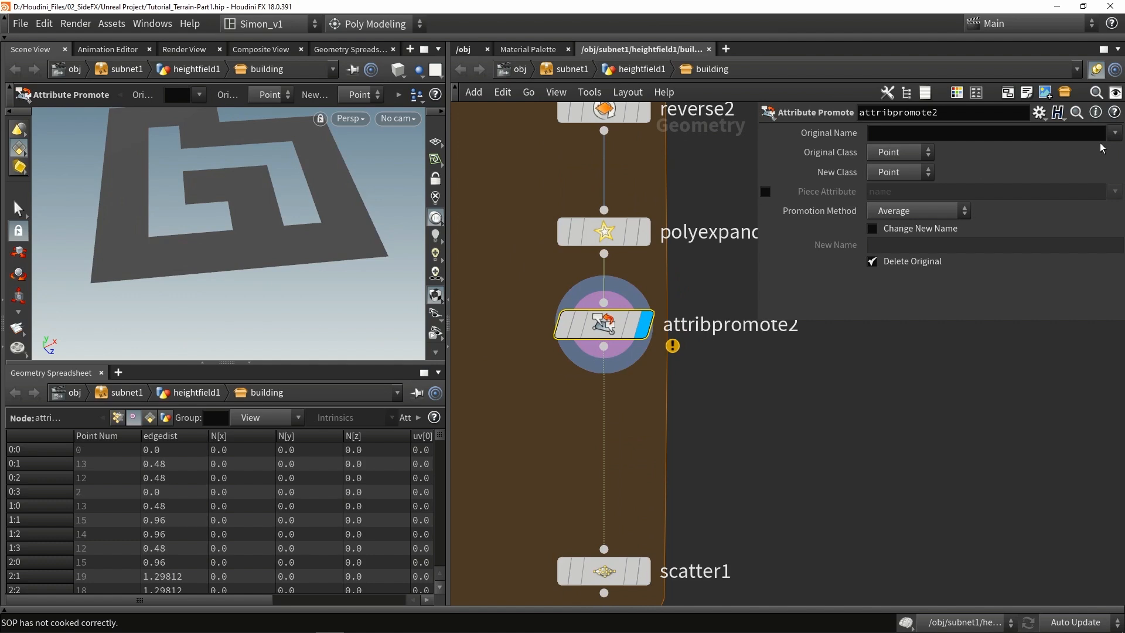
Step: Set attribpromote2 to promote the edgedist attribute from Vertex to Point class
click(1114, 134)
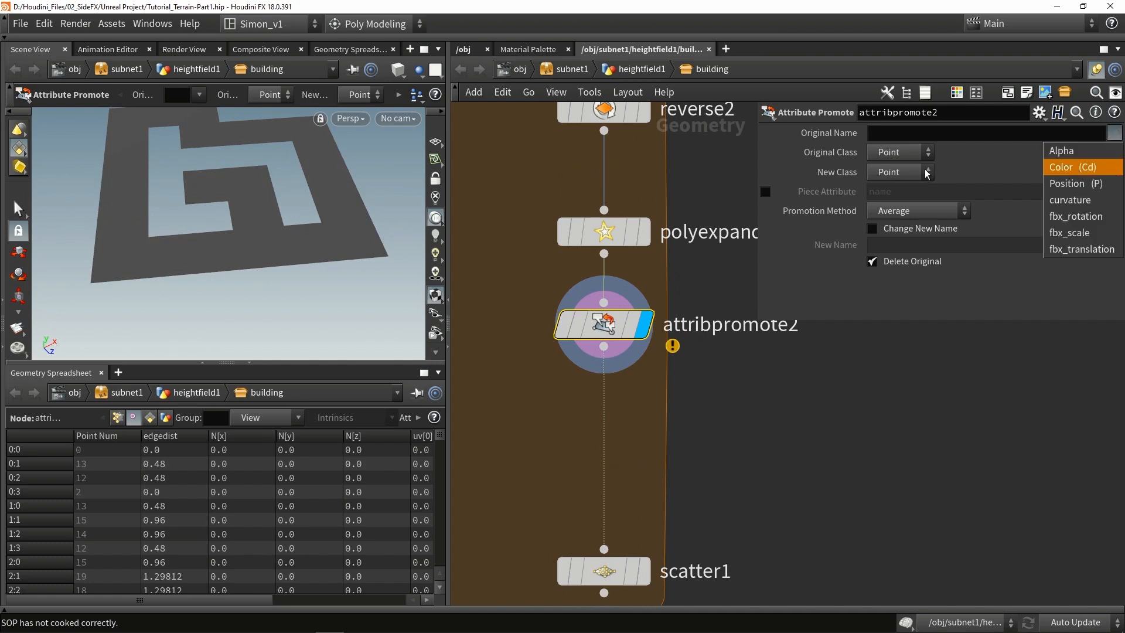
click(915, 154)
click(896, 218)
click(1114, 134)
click(1087, 183)
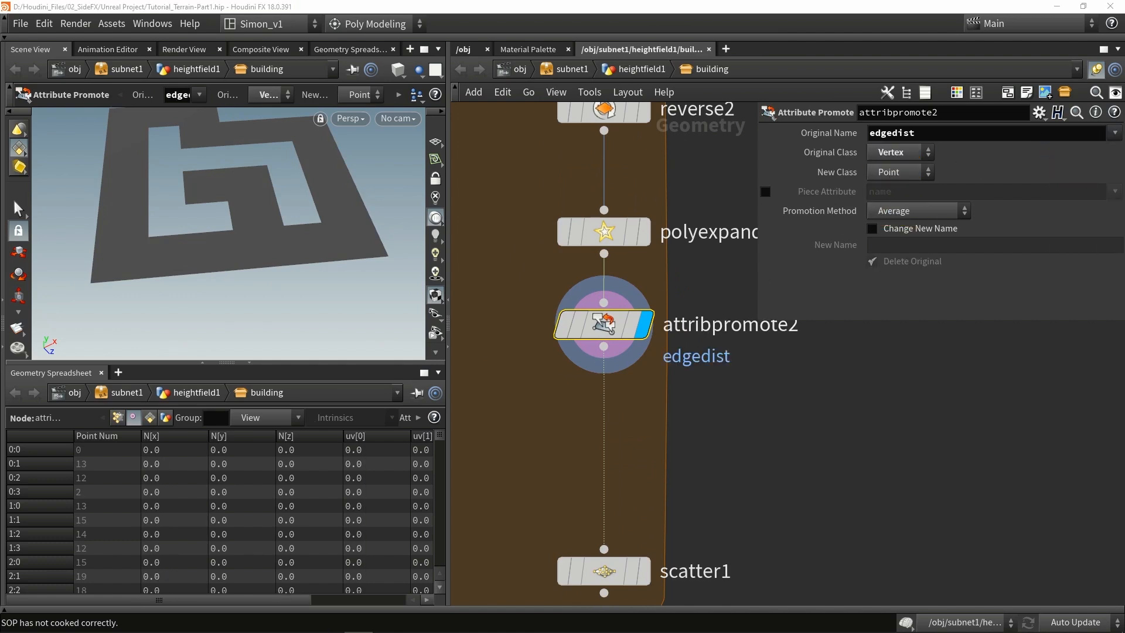
Step: Add a displayed Attribute Wrangle fed by attribpromote2 and collapse the geometry spreadsheet to enlarge the viewport
key(Tab)
text(wa)
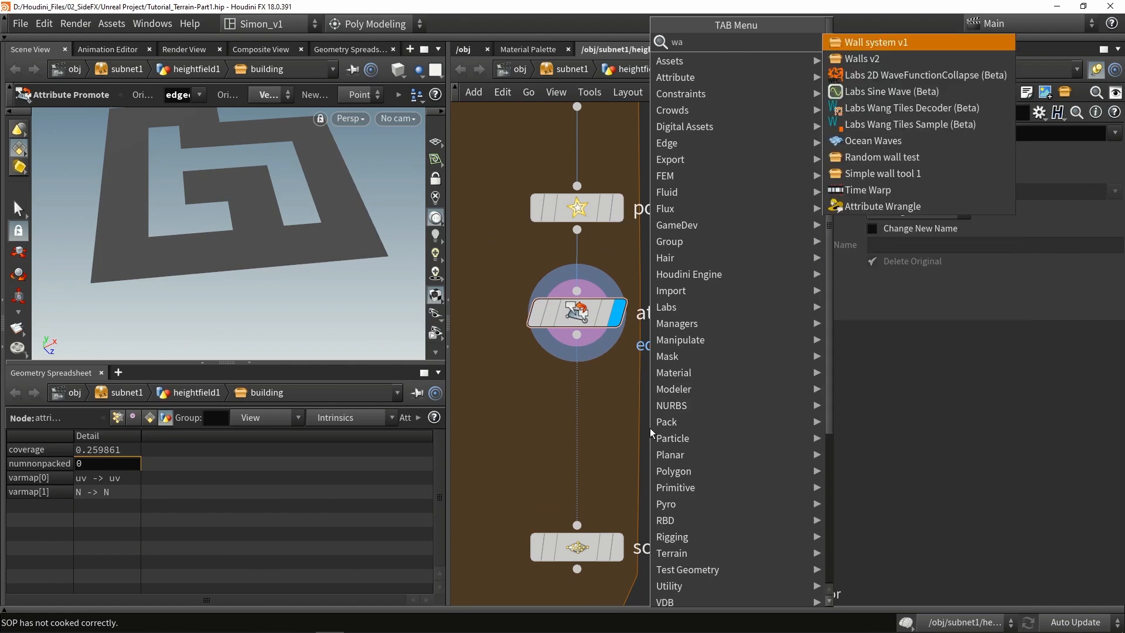
click(249, 362)
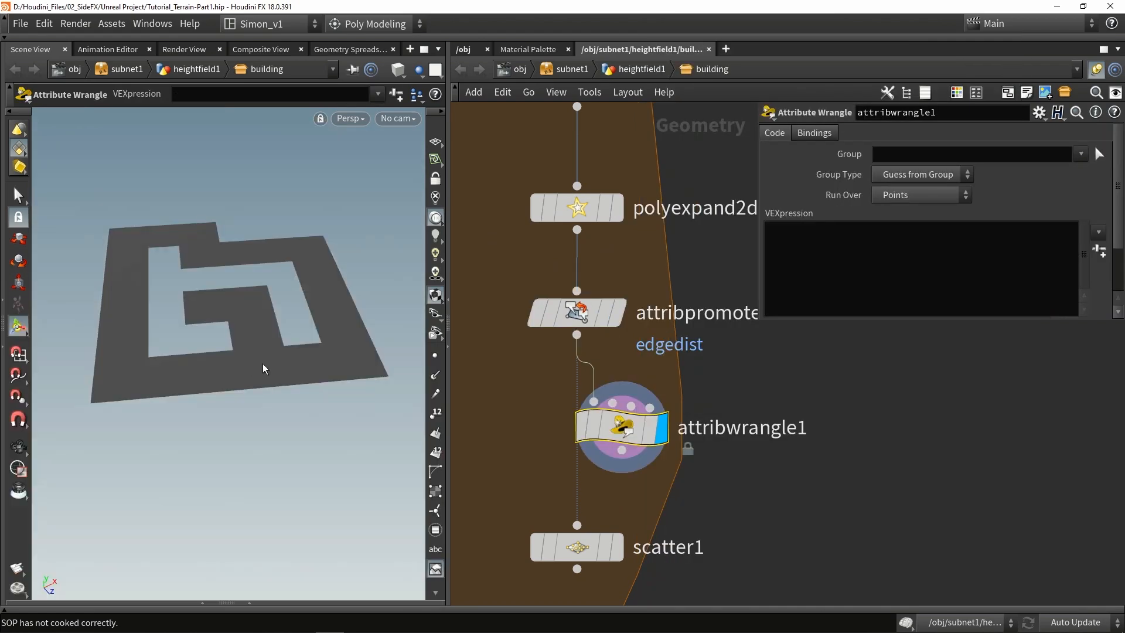
alt+drag(263, 367, 389, 360)
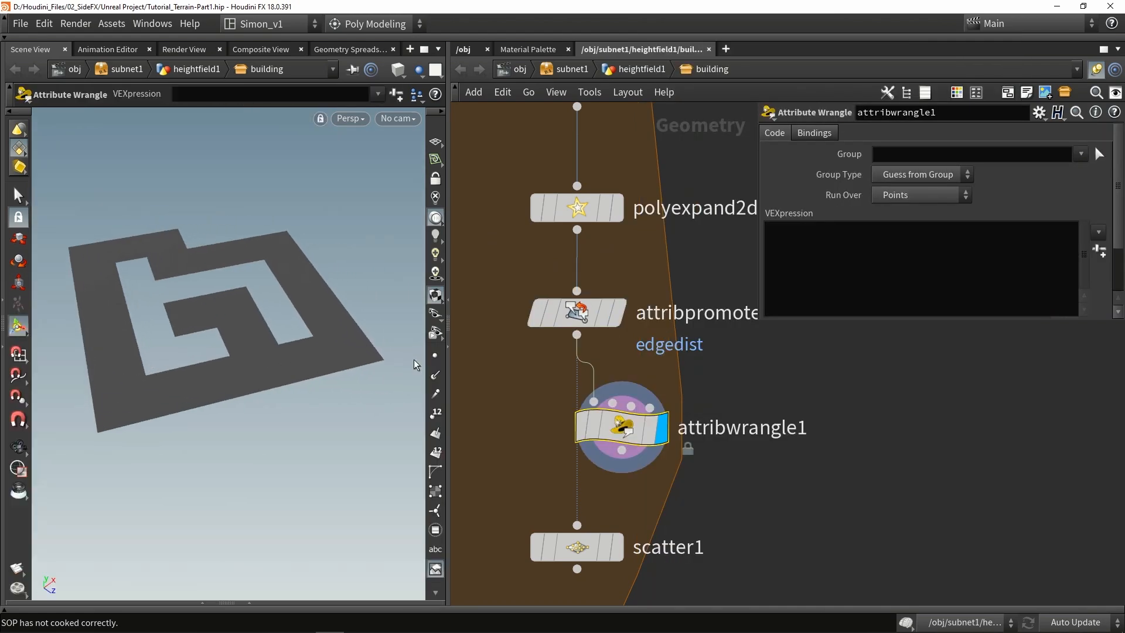
mouse_move(591, 310)
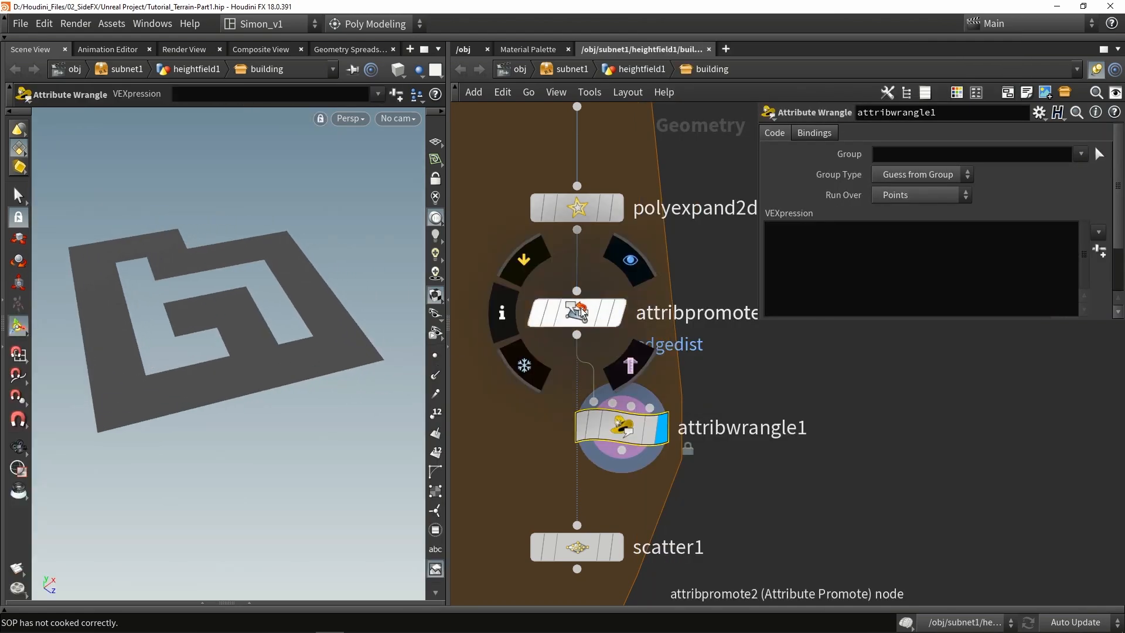
click(839, 271)
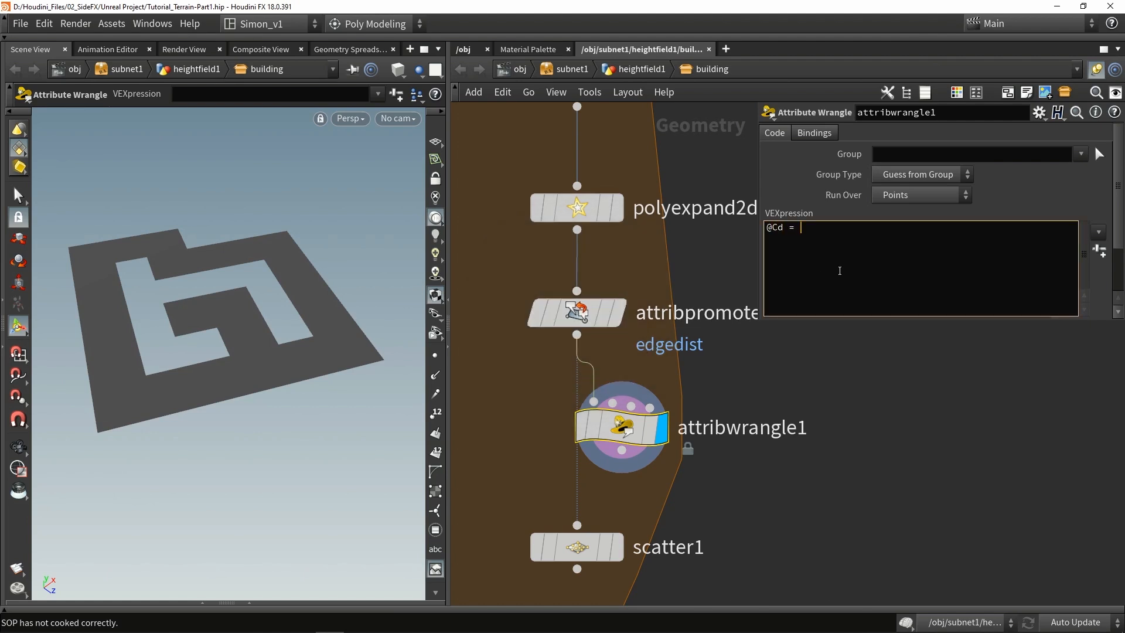
text(@Cd = fir)
text(t()
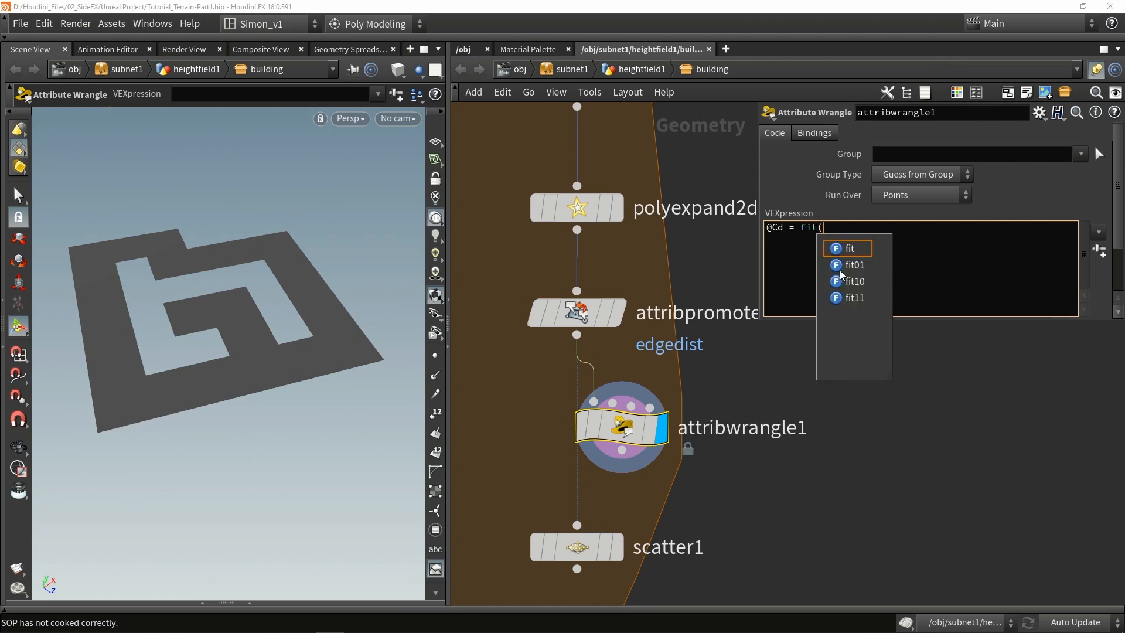
text(@)
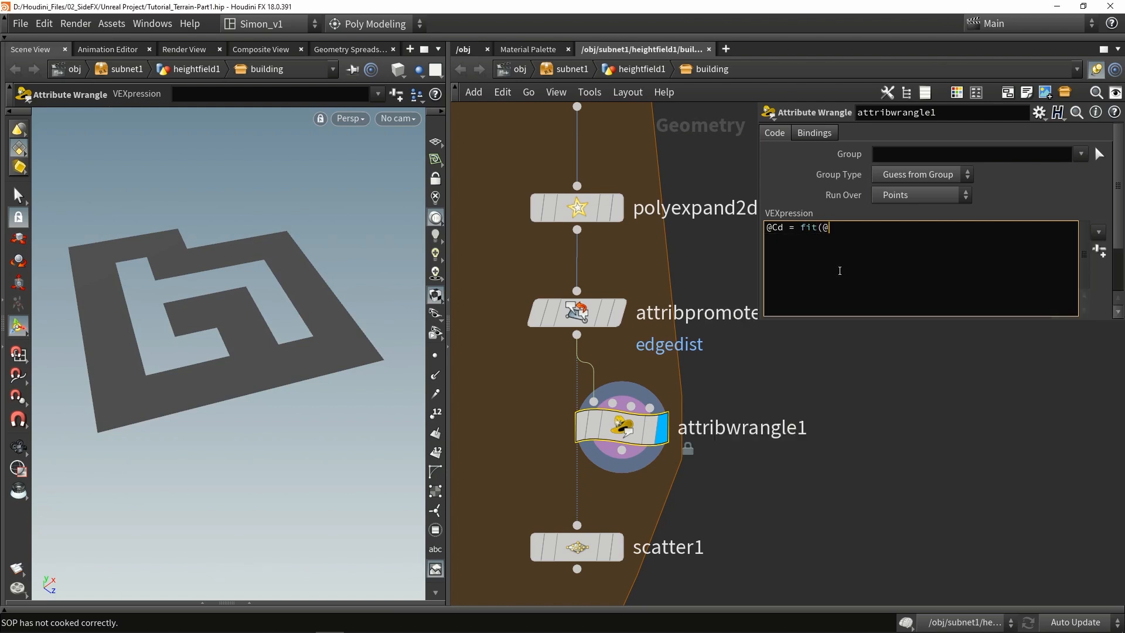
text(edgedist , 0, 2.4)
click(580, 209)
scroll(850, 217, up, 5)
click(889, 160)
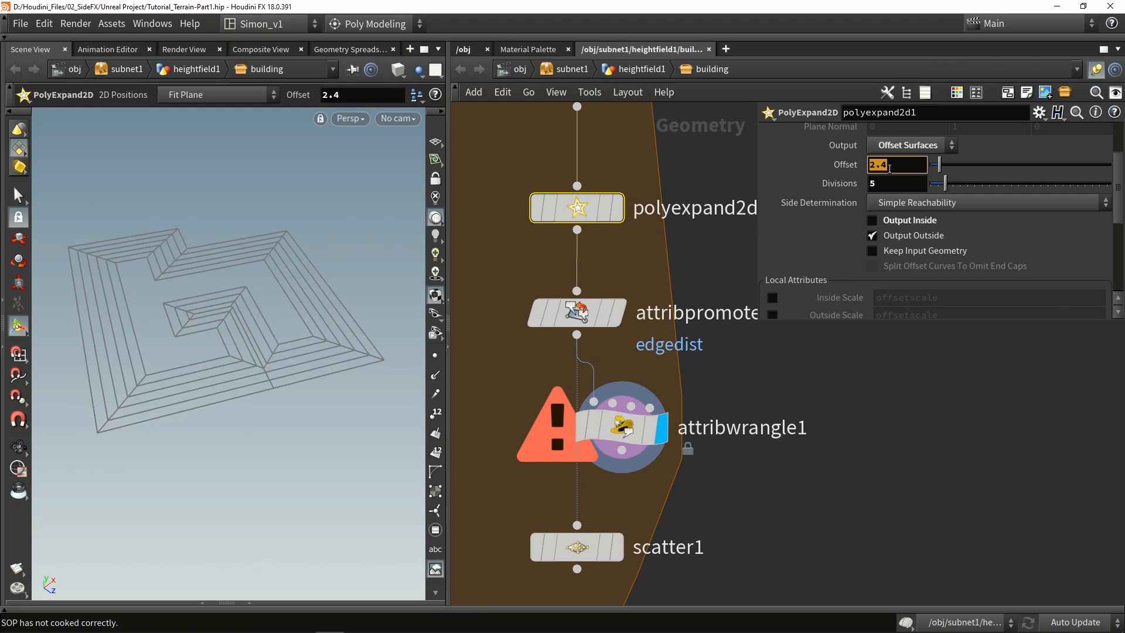
click(621, 427)
drag(911, 228, 935, 231)
click(935, 231)
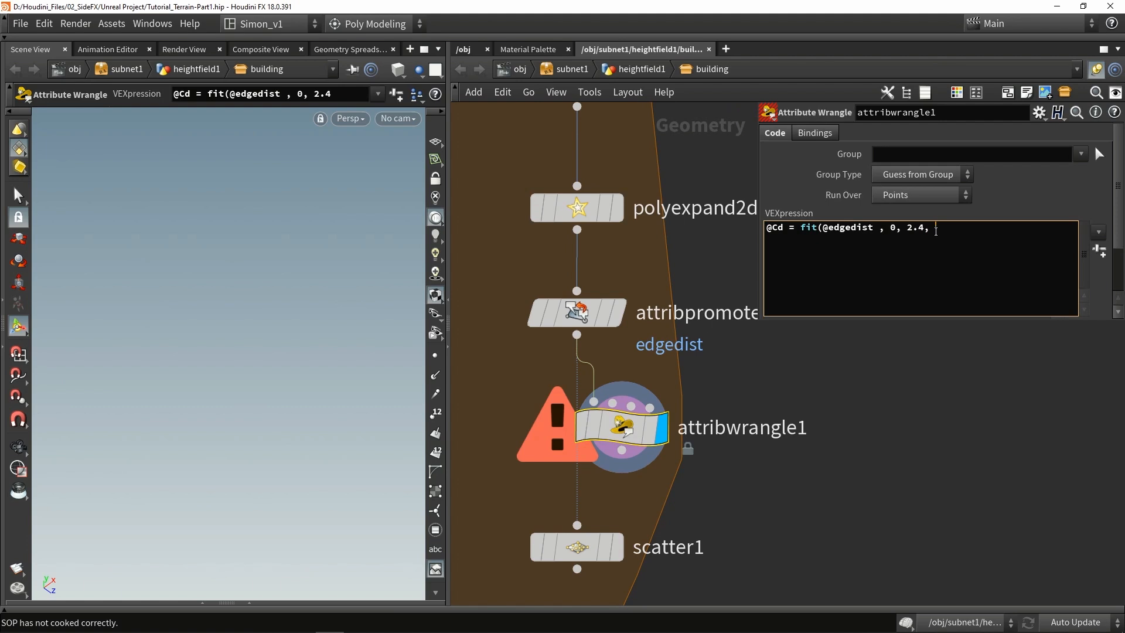
text(, 0,1);)
click(885, 416)
drag(303, 350, 259, 195)
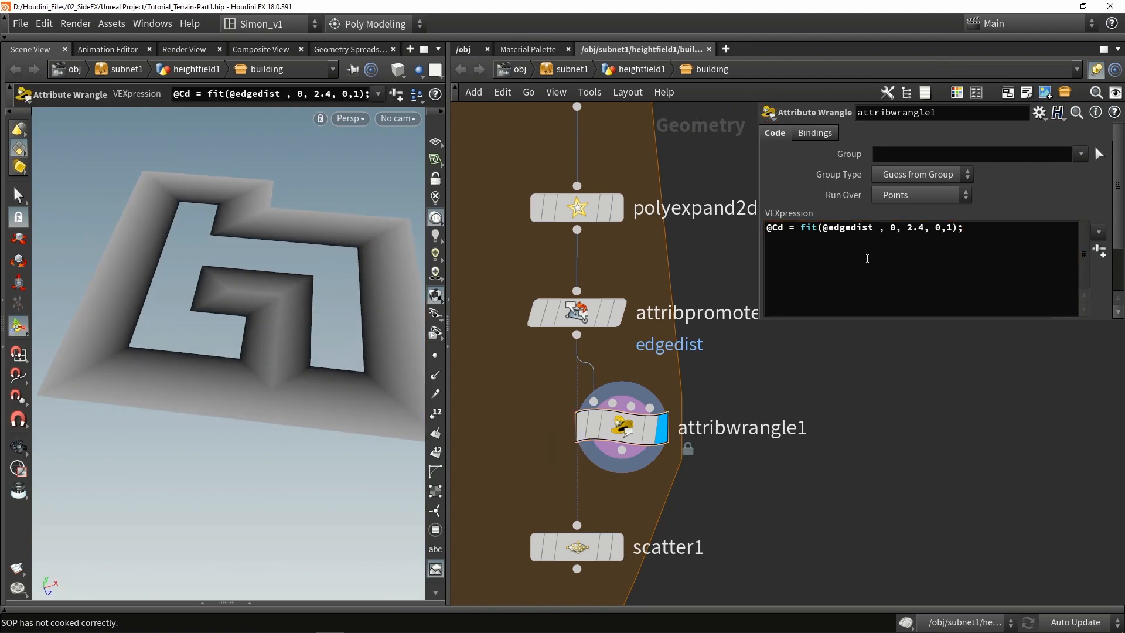
click(796, 262)
text(1-)
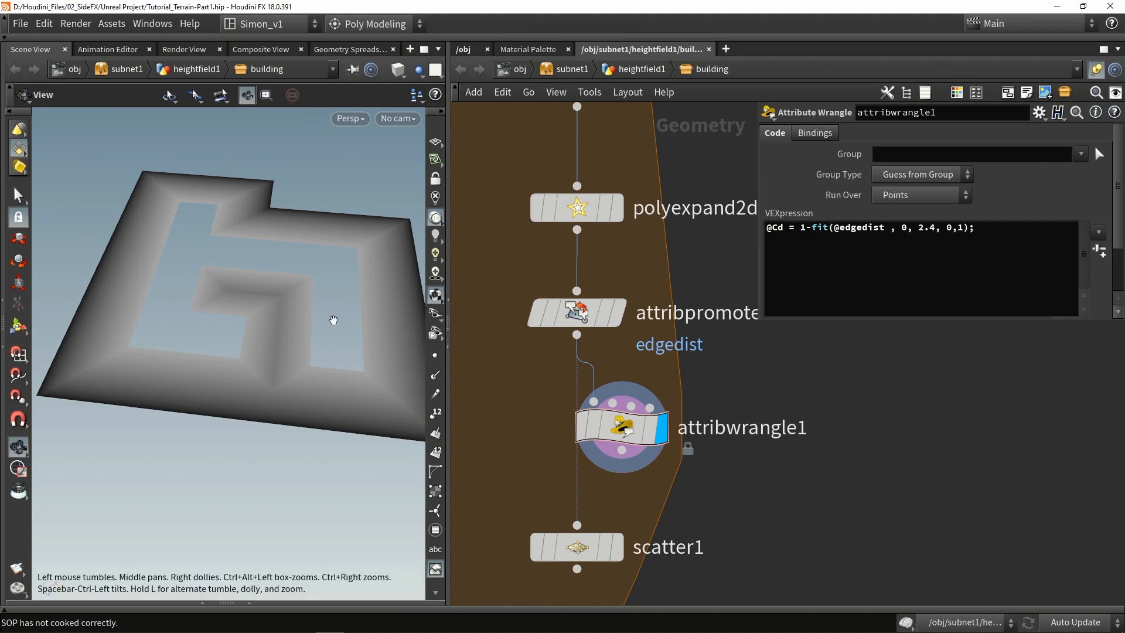
alt+drag(332, 317, 351, 334)
alt+right_drag(352, 334, 313, 302)
alt+drag(276, 299, 370, 280)
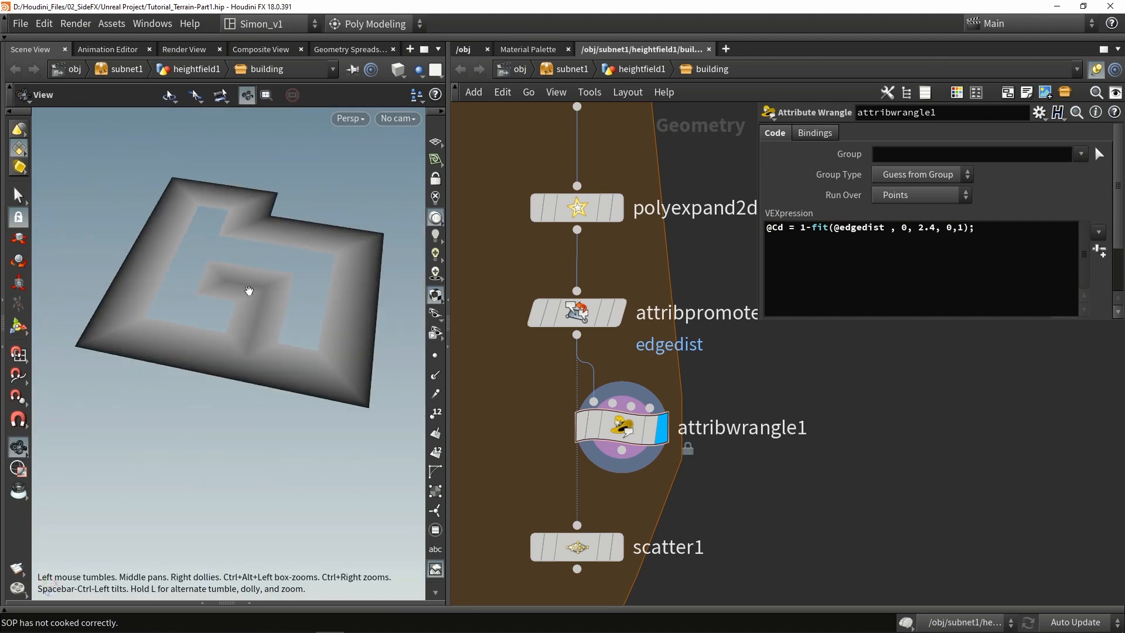
Step: Try an offset of 7.2 on polyexpand2d1 and undo the change
key(Return)
click(579, 220)
mouse_move(939, 164)
mouse_down()
mouse_move(968, 164)
mouse_move(955, 165)
mouse_up()
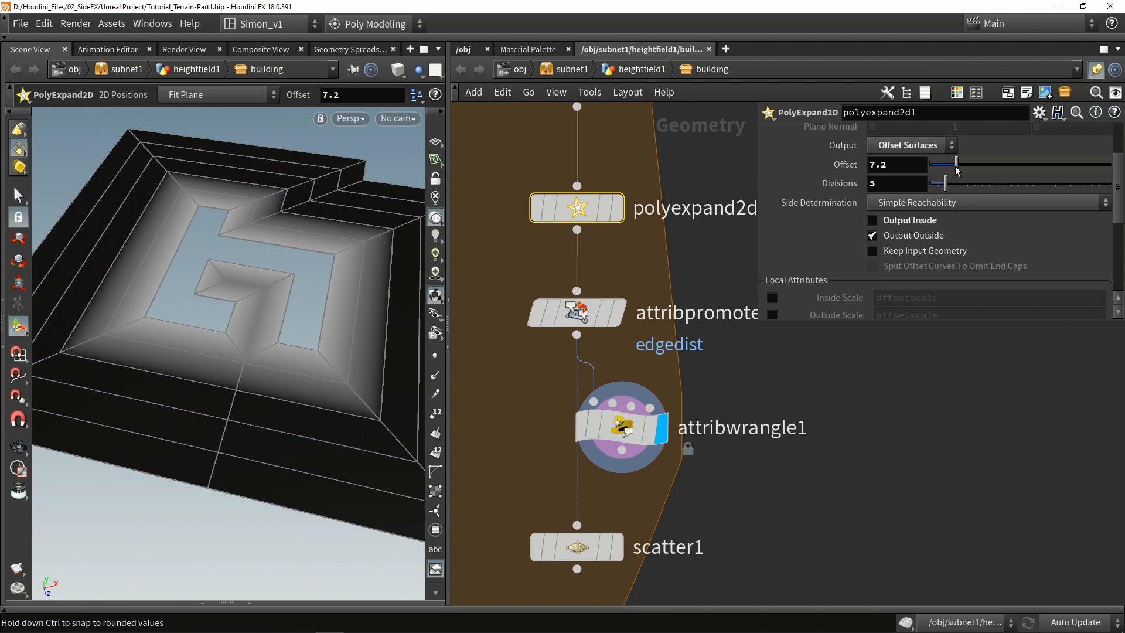
key(ctrl+z)
Step: Replace the 2.4 in attribwrangle1's fit expression with ch("max_value") and create the matching Max Value parameter
click(625, 431)
drag(918, 227, 941, 228)
click(914, 257)
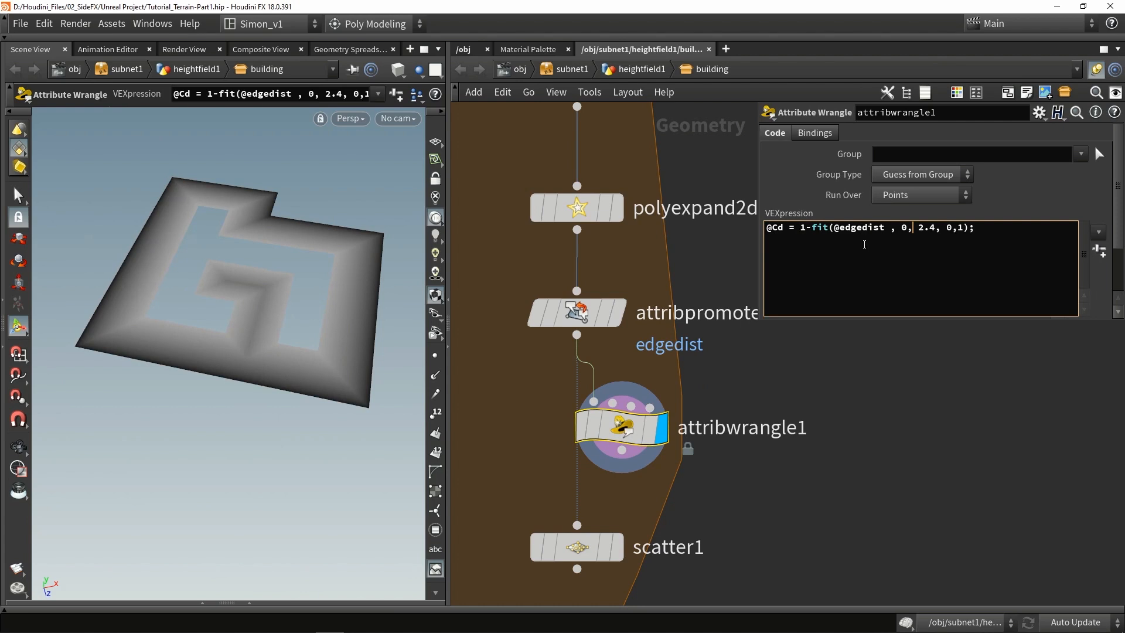
drag(919, 227, 935, 228)
scroll(680, 301, down, 2)
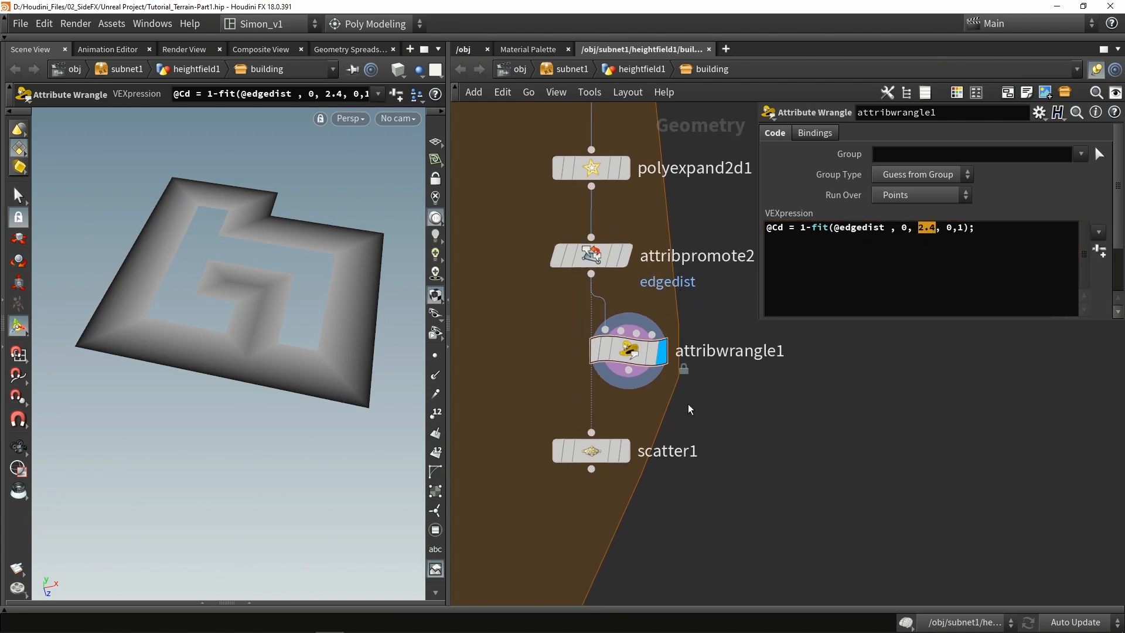
scroll(691, 409, up, 2)
text(ch()
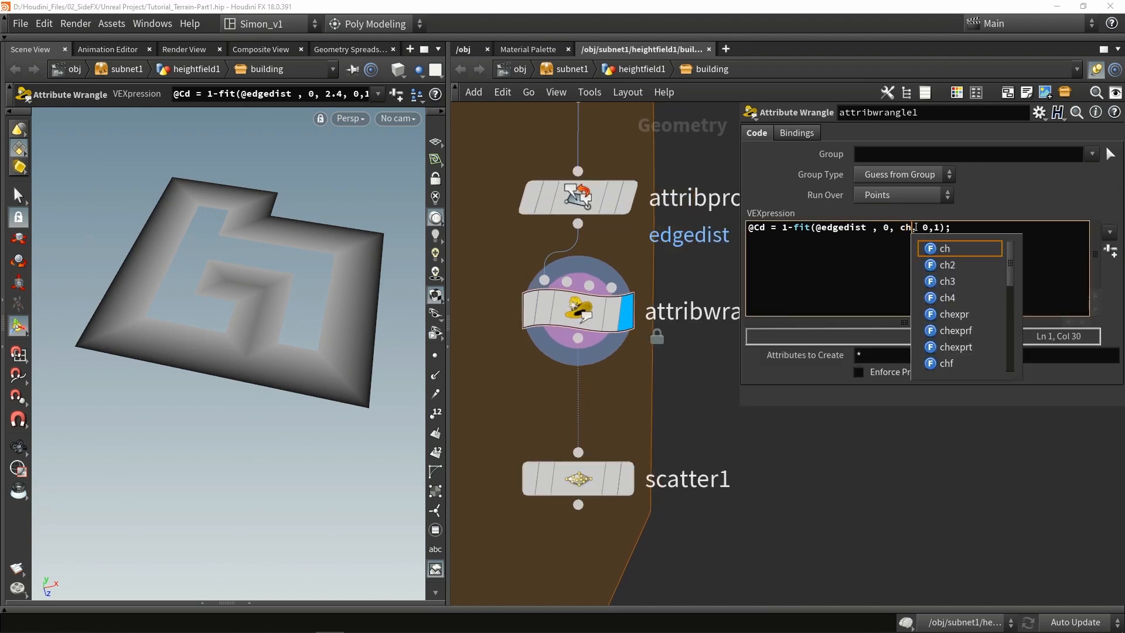
key(Escape)
text("ma)
text(x_value)
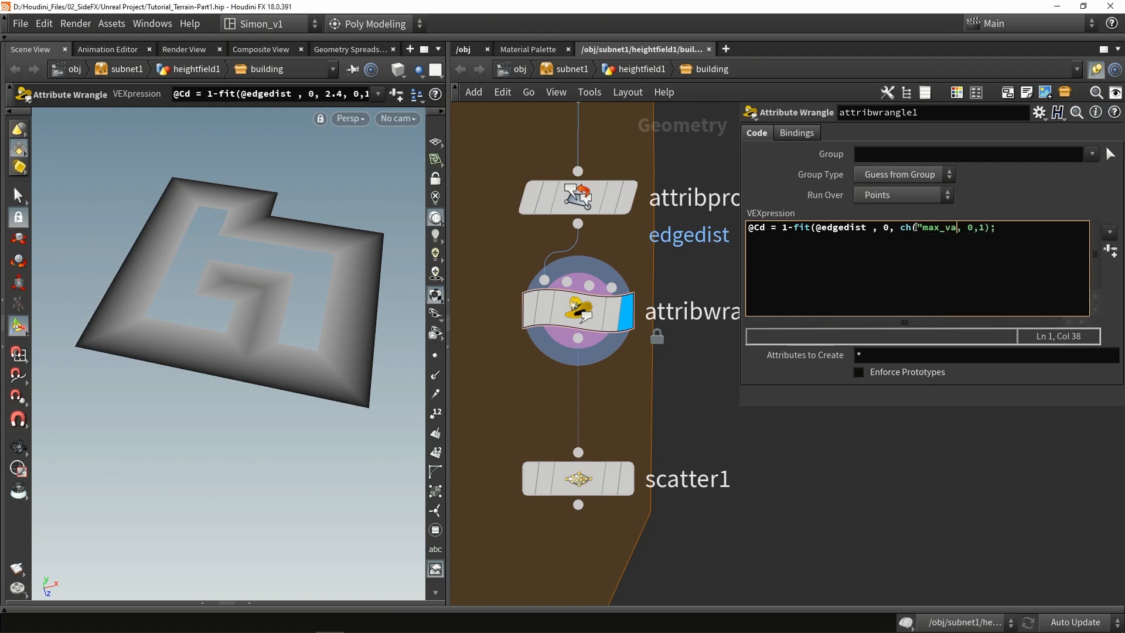
text("))
click(1110, 251)
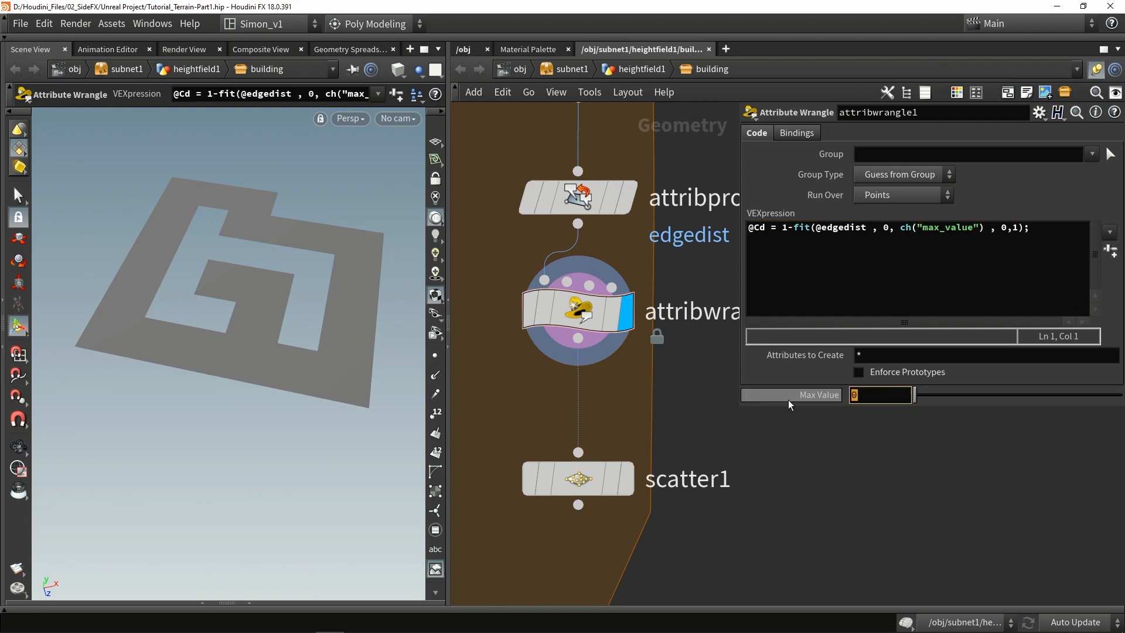
Step: Link attribwrangle1's Max Value to polyexpand2d1's Offset with a relative reference, and test the gradient by varying the offset
scroll(644, 304, down, 2)
click(603, 245)
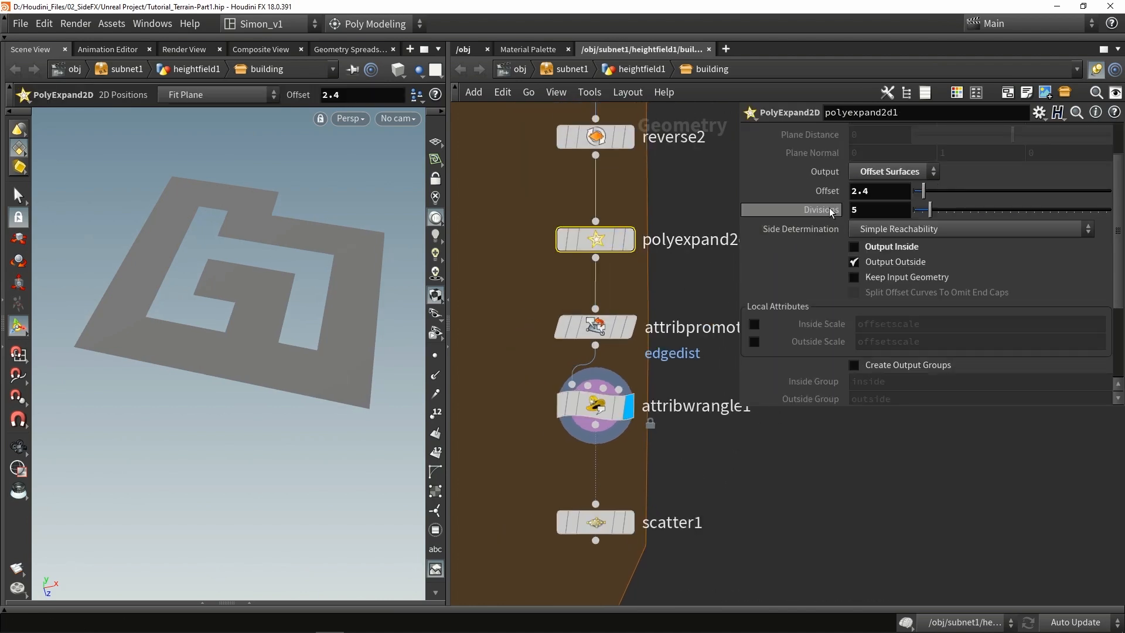
right_click(876, 191)
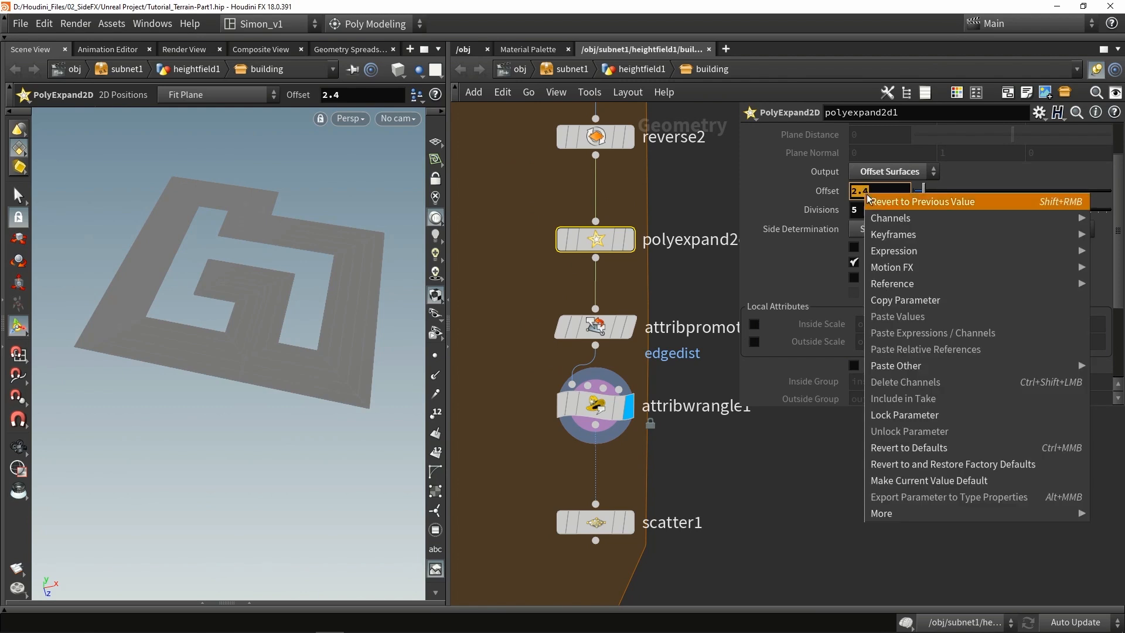
click(891, 300)
click(610, 407)
click(878, 394)
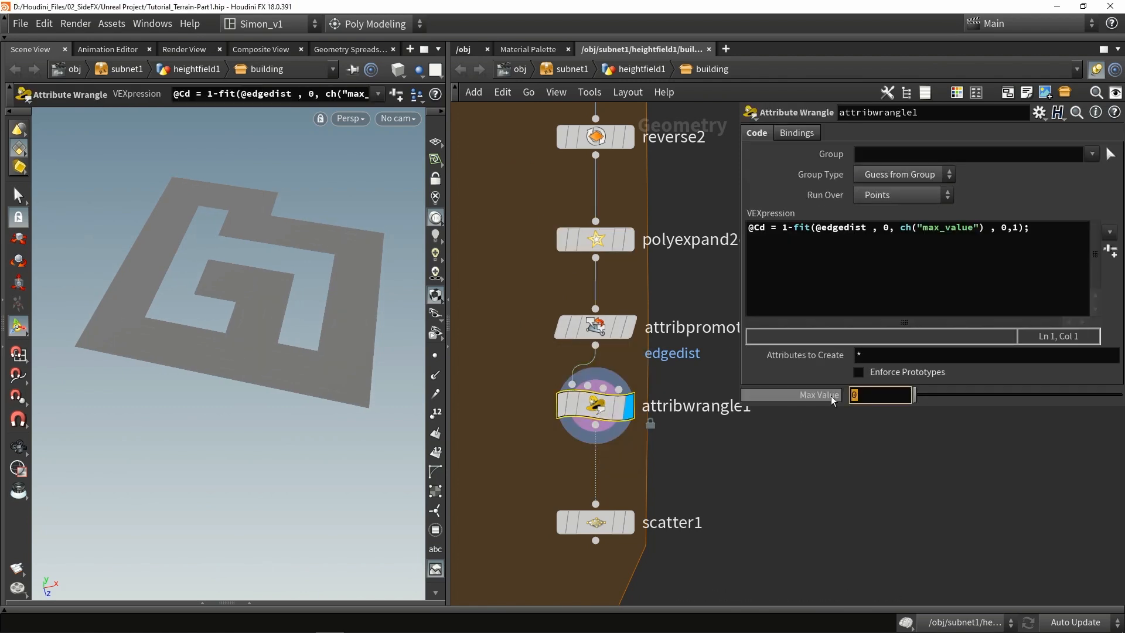
right_click(854, 396)
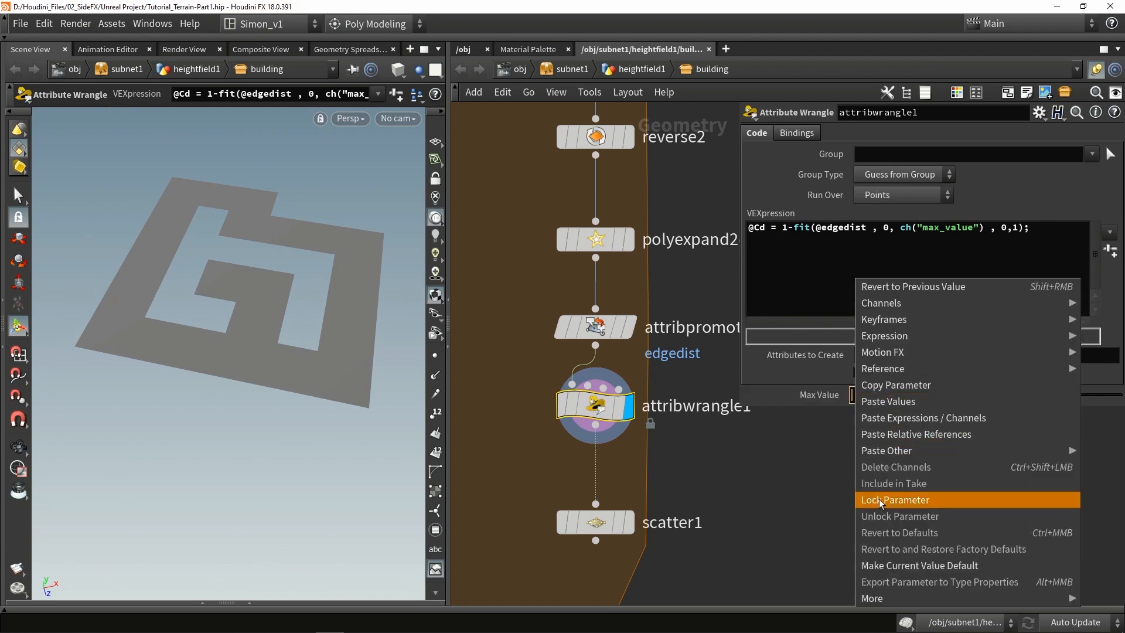
click(883, 434)
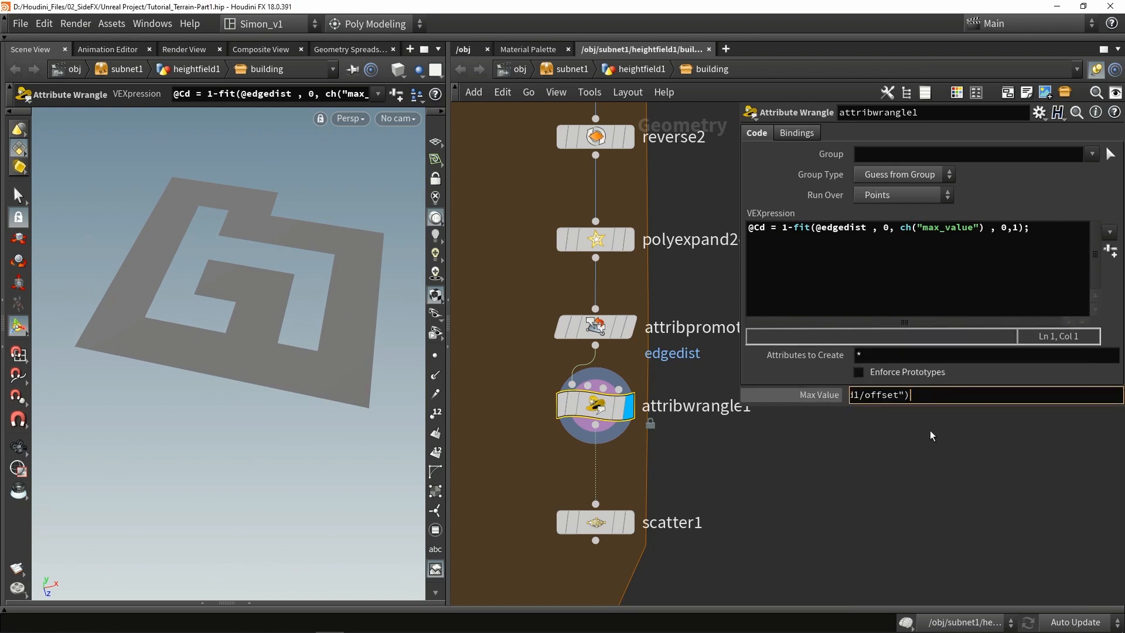
key(Return)
click(595, 239)
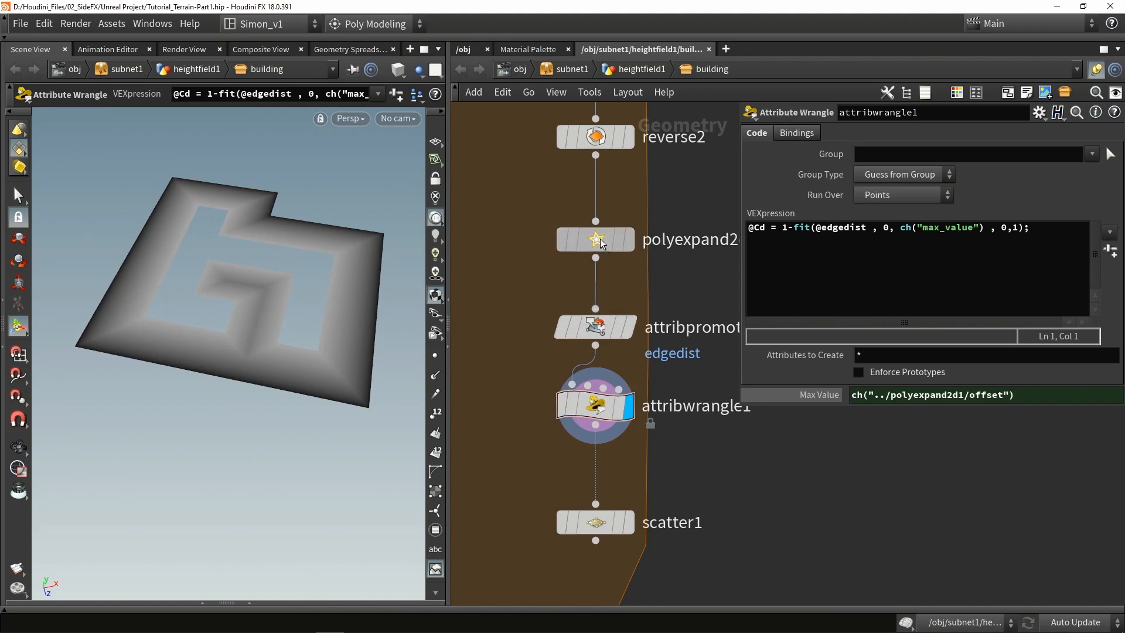
mouse_move(926, 195)
mouse_down()
mouse_move(965, 197)
mouse_move(923, 196)
mouse_up()
Step: Display the scatter1 node and enable its Density Attribute, set to Cd
drag(596, 522, 597, 495)
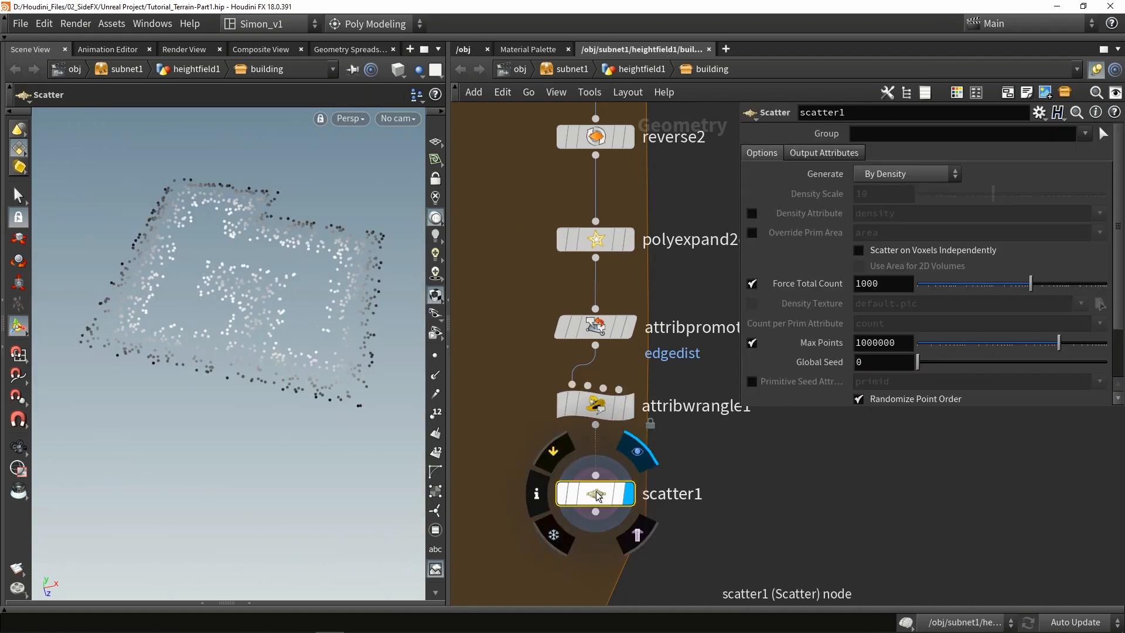
mouse_move(284, 327)
alt+mouse_down()
mouse_move(319, 331)
mouse_move(249, 346)
mouse_move(284, 337)
alt+mouse_up()
alt+drag(286, 187, 248, 214)
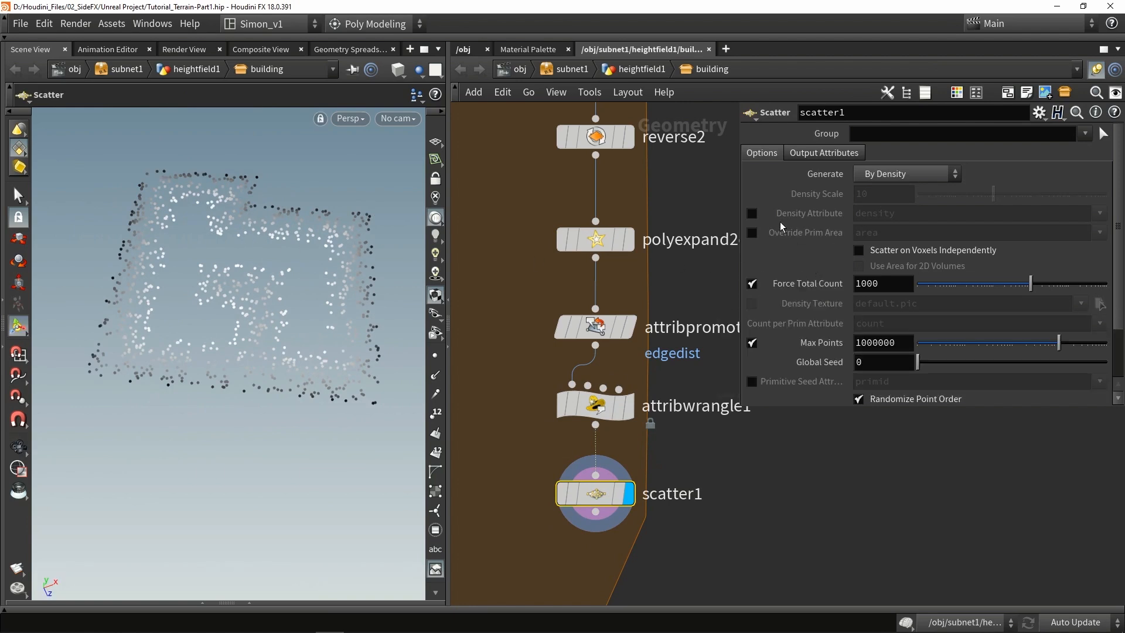
click(751, 213)
drag(902, 214, 809, 225)
text(Cd)
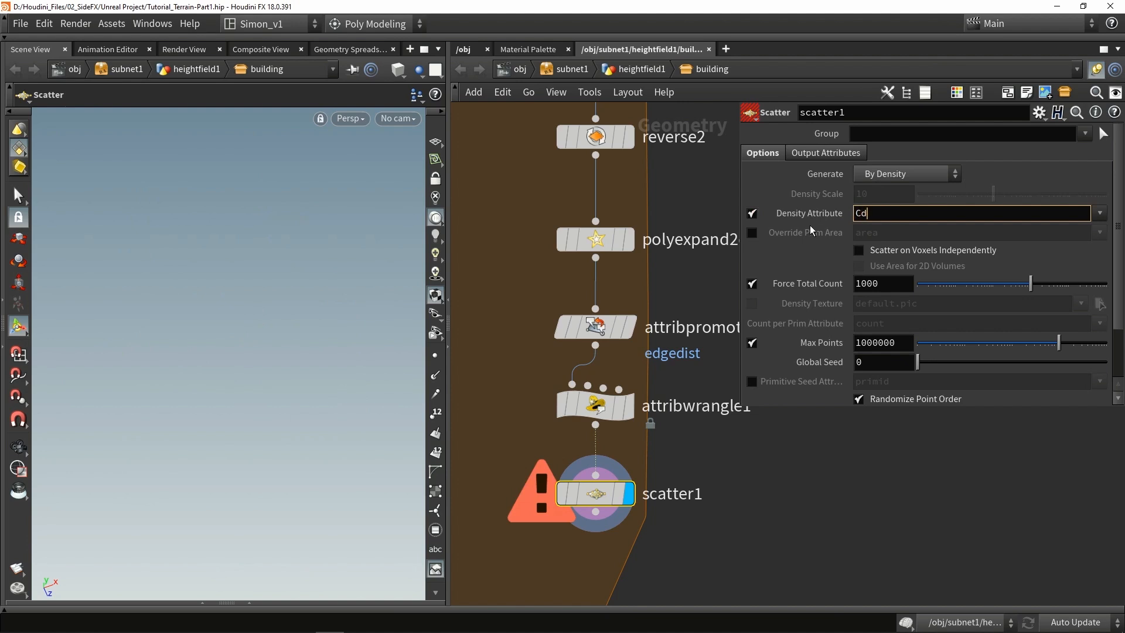
key(Return)
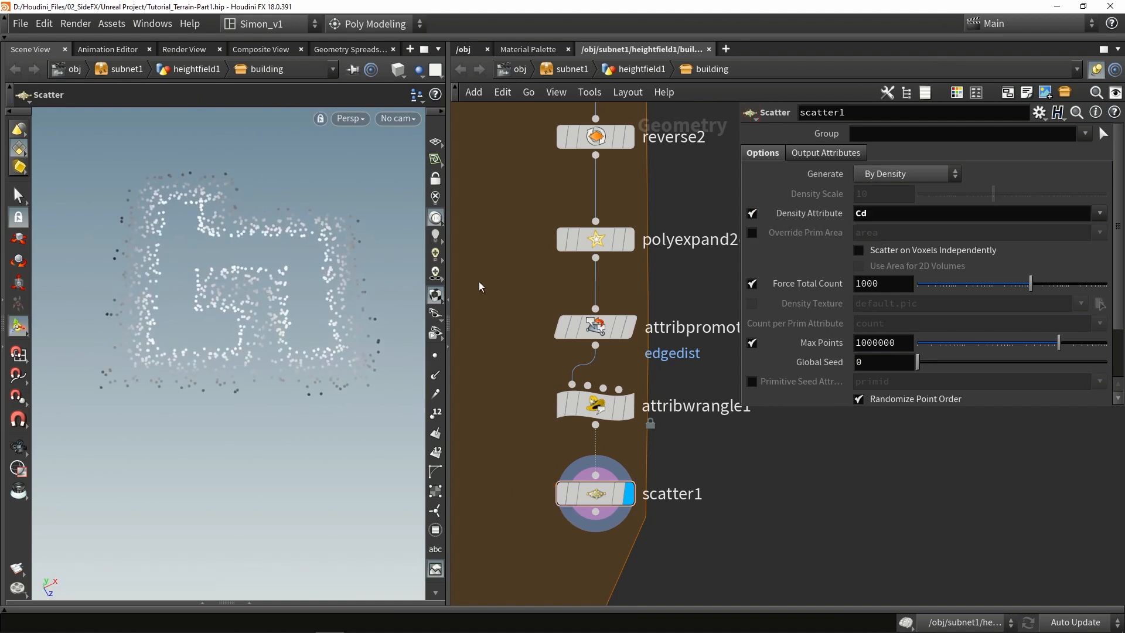
Step: Try a Force Total Count of 11369 on scatter1 and inspect the point density around the footprint
drag(1031, 283, 1071, 283)
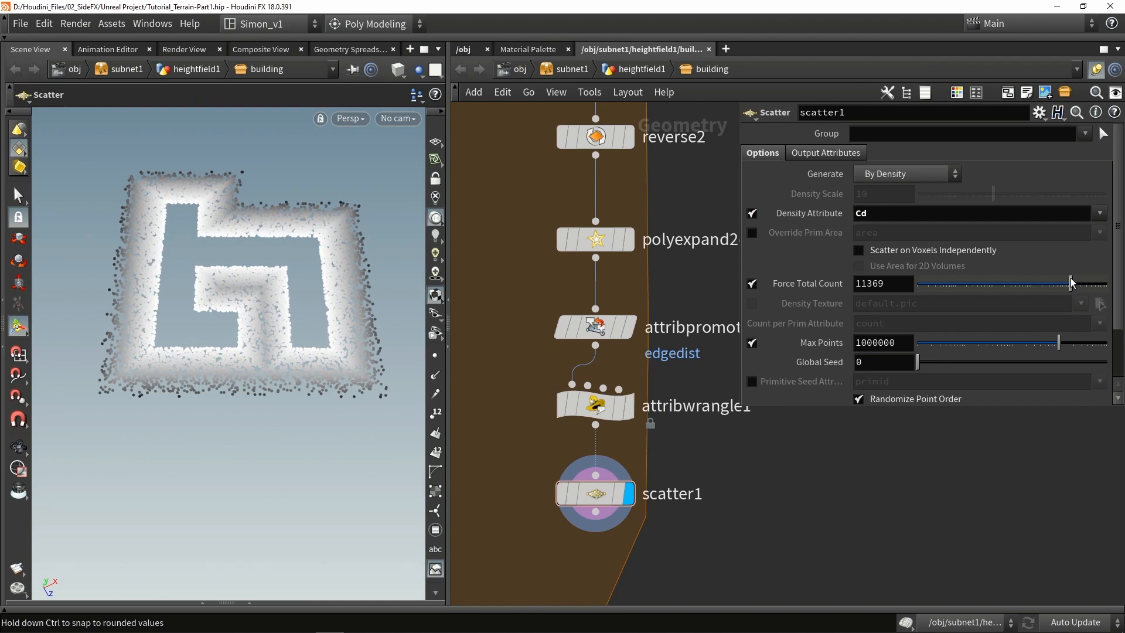
alt+drag(116, 265, 132, 266)
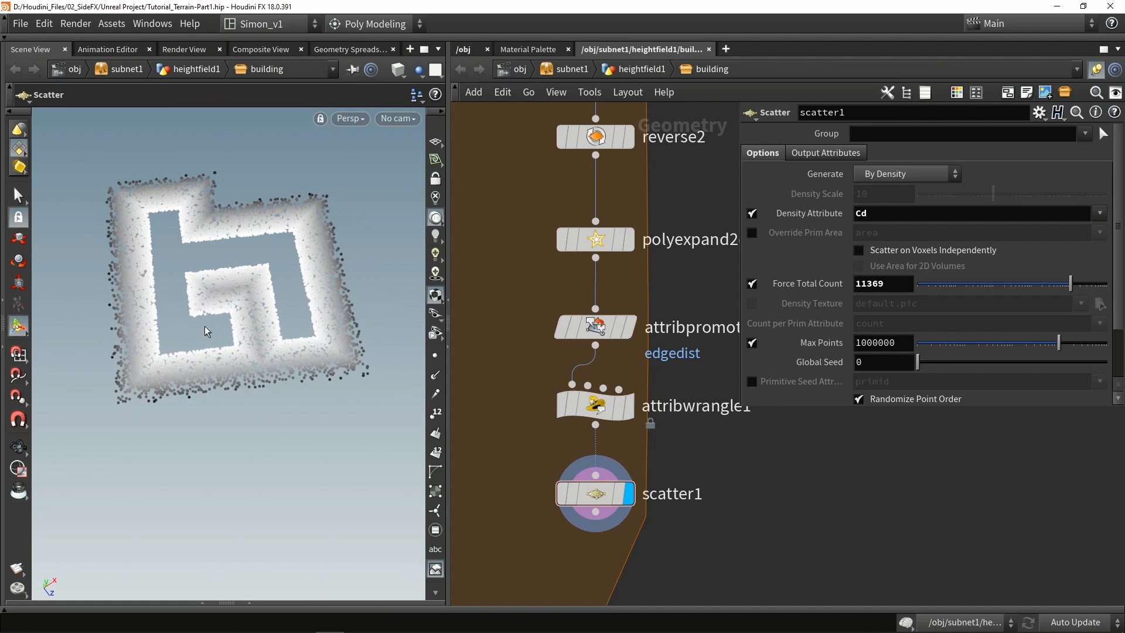
mouse_move(342, 304)
alt+mouse_down()
mouse_move(292, 281)
mouse_move(340, 288)
alt+mouse_up()
Step: Set scatter1's Force Total Count to 60 and save the scene file
mouse_move(971, 283)
mouse_down()
mouse_move(1023, 285)
mouse_move(985, 285)
mouse_up()
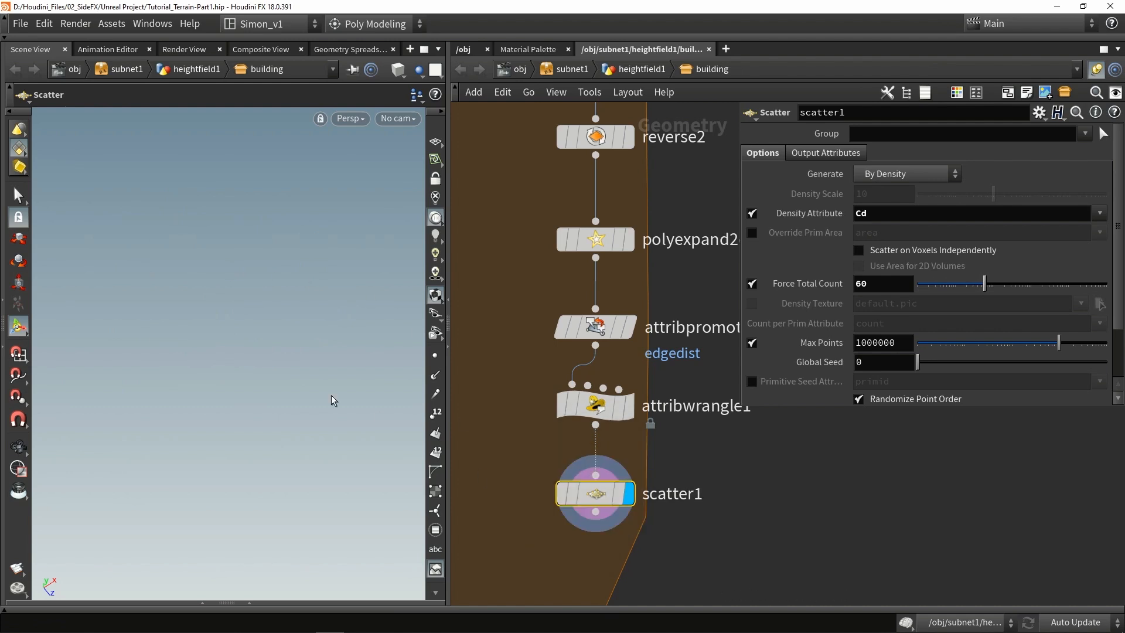
key(ctrl+s)
scroll(549, 413, down, 2)
click(436, 356)
click(436, 356)
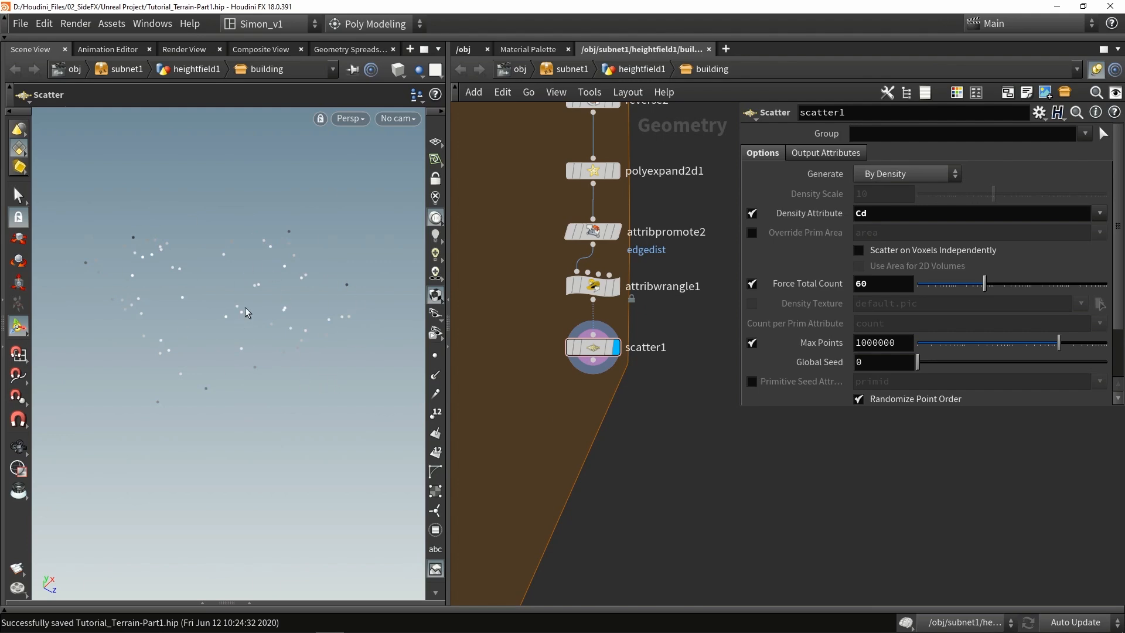
Step: Display the building's normal1 node and show its point normals in the viewport to inspect their directions
scroll(644, 405, down, 5)
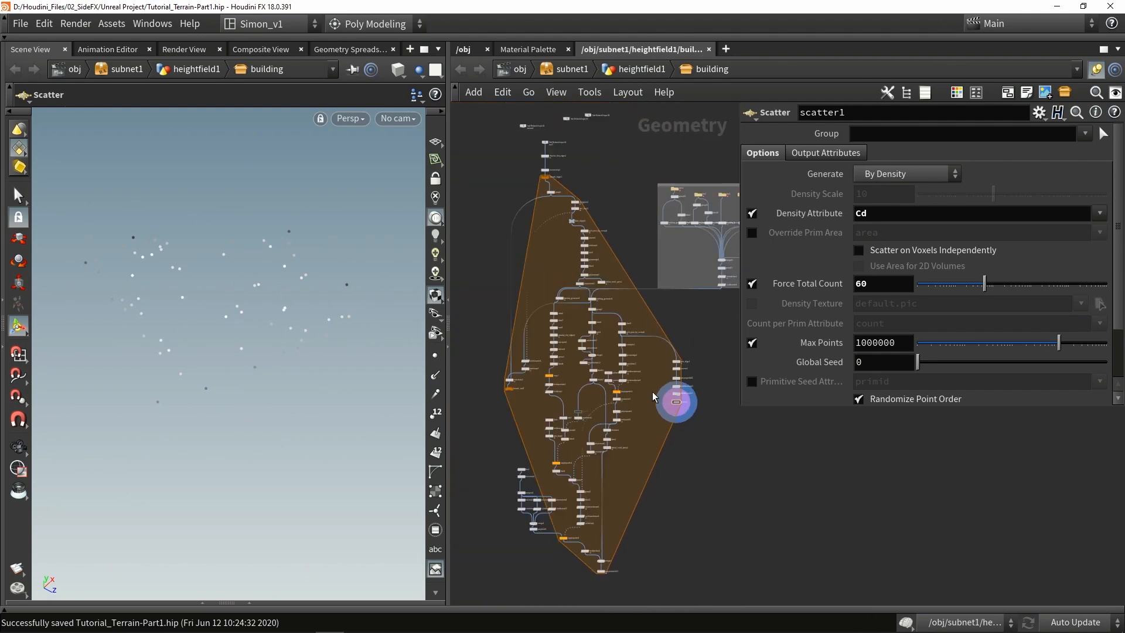
scroll(535, 331, up, 4)
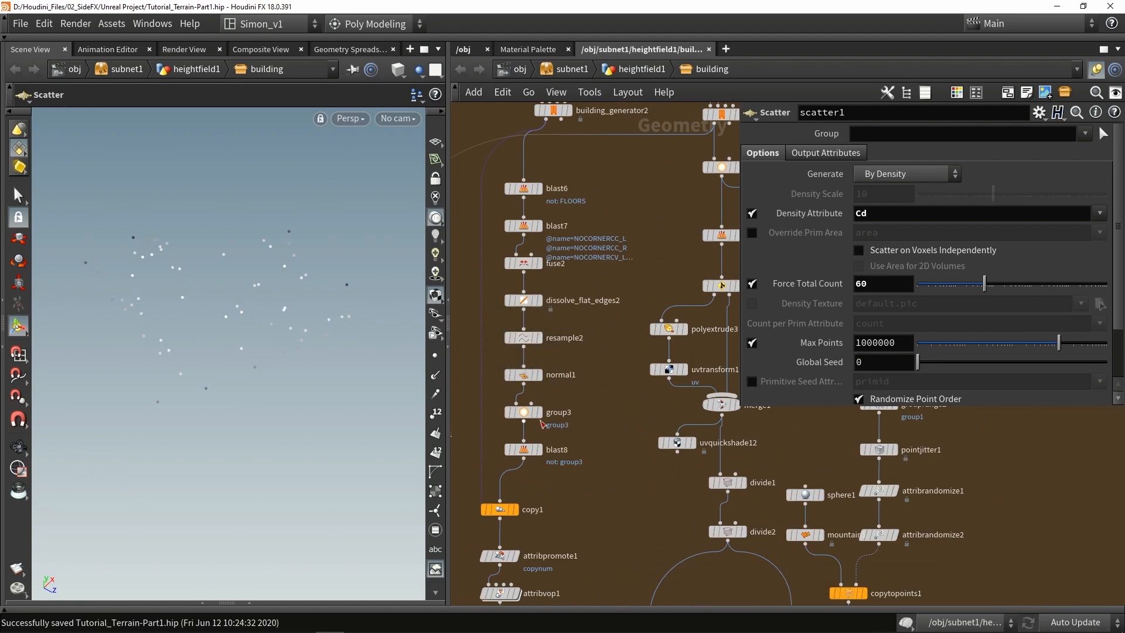
click(539, 375)
key(space)
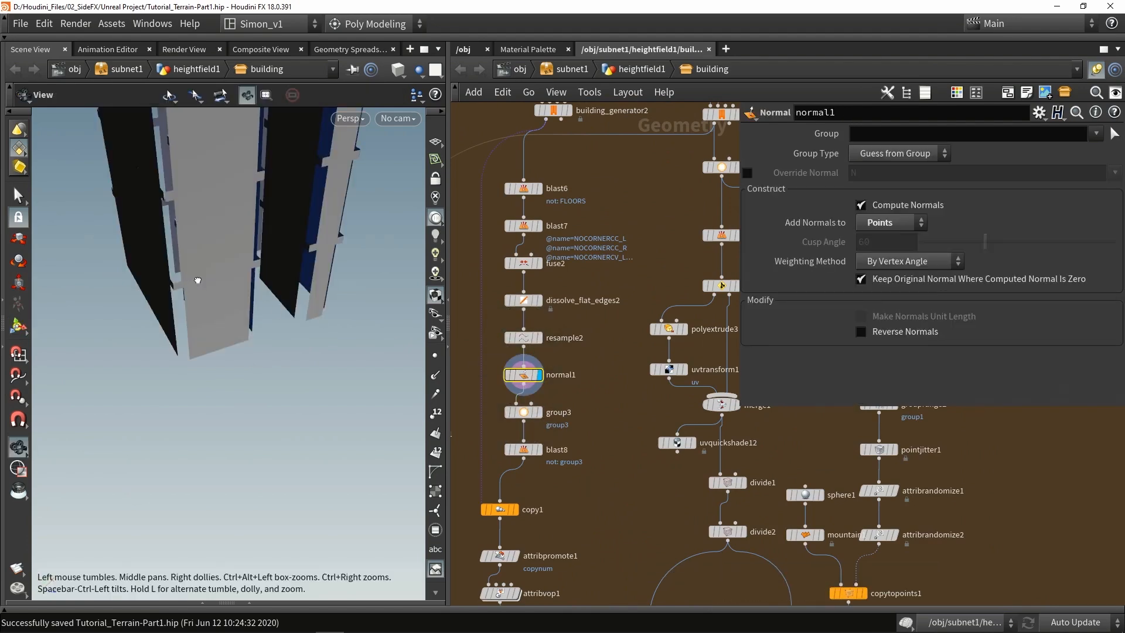
alt+drag(196, 280, 241, 262)
key(shift+w)
key(shift+w)
click(436, 375)
alt+drag(272, 364, 301, 322)
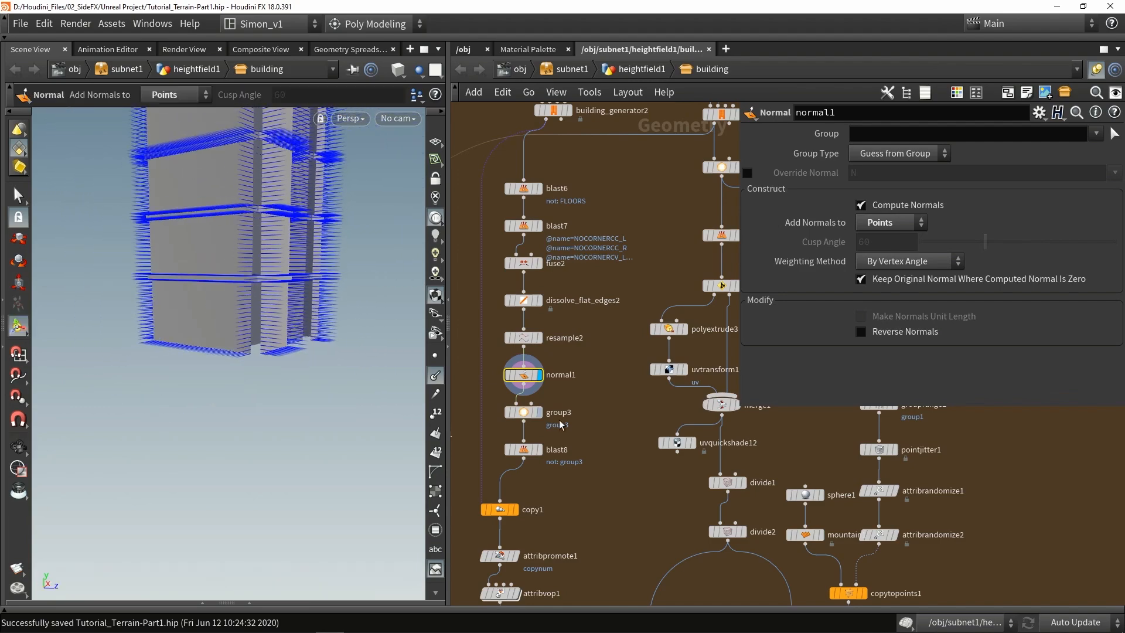
Step: Add an Attribute Transfer node below scatter1 and connect scatter1 to its first input
scroll(567, 424, down, 5)
key(Tab)
text(transfer)
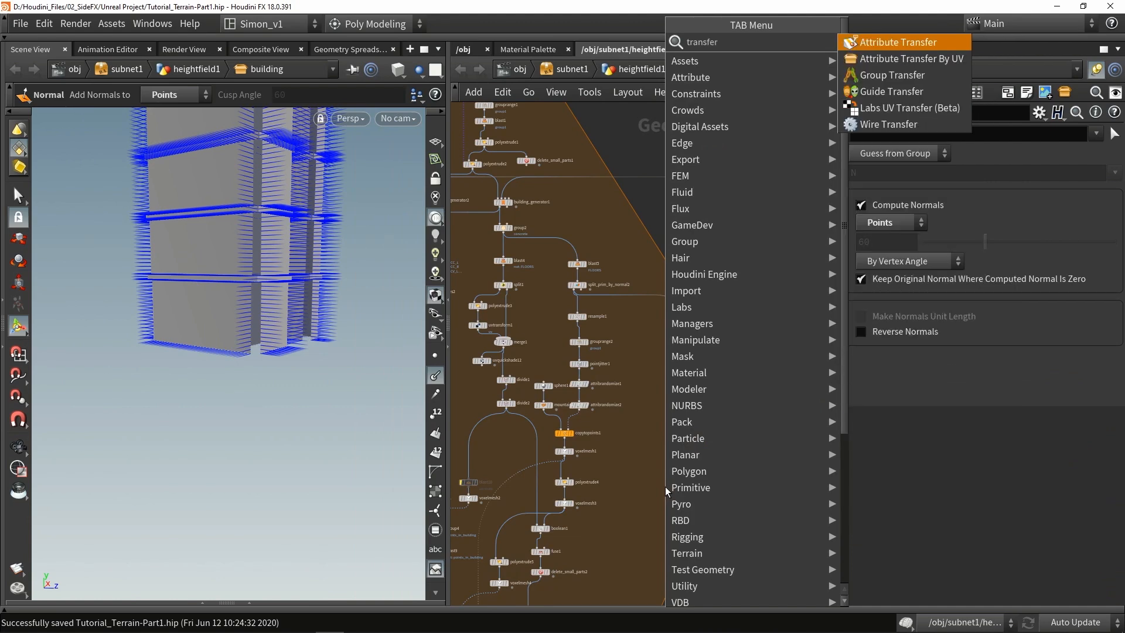
key(Return)
click(660, 479)
scroll(682, 448, up, 3)
drag(676, 441, 632, 511)
Step: Connect normal1 to attribtransfer2's second input, display the node and inspect the normals on the scattered points
scroll(621, 465, down, 5)
middle_drag(600, 441, 714, 450)
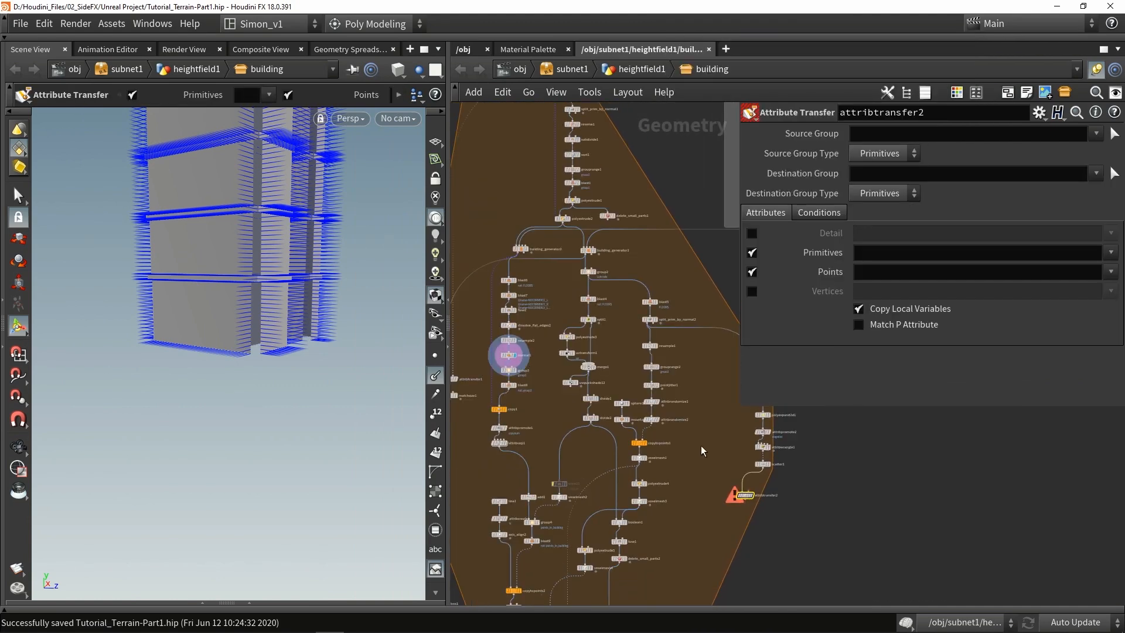
click(509, 362)
scroll(808, 504, up, 5)
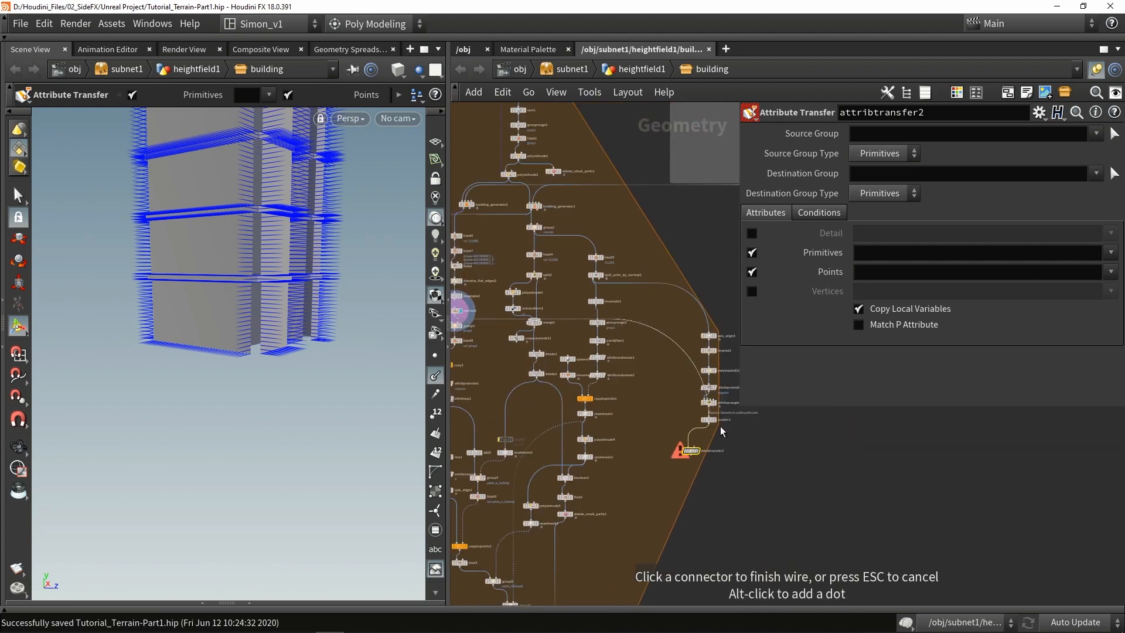
click(667, 467)
scroll(677, 484, up, 4)
click(672, 475)
drag(637, 479, 665, 430)
alt+drag(167, 311, 131, 344)
alt+drag(244, 371, 230, 406)
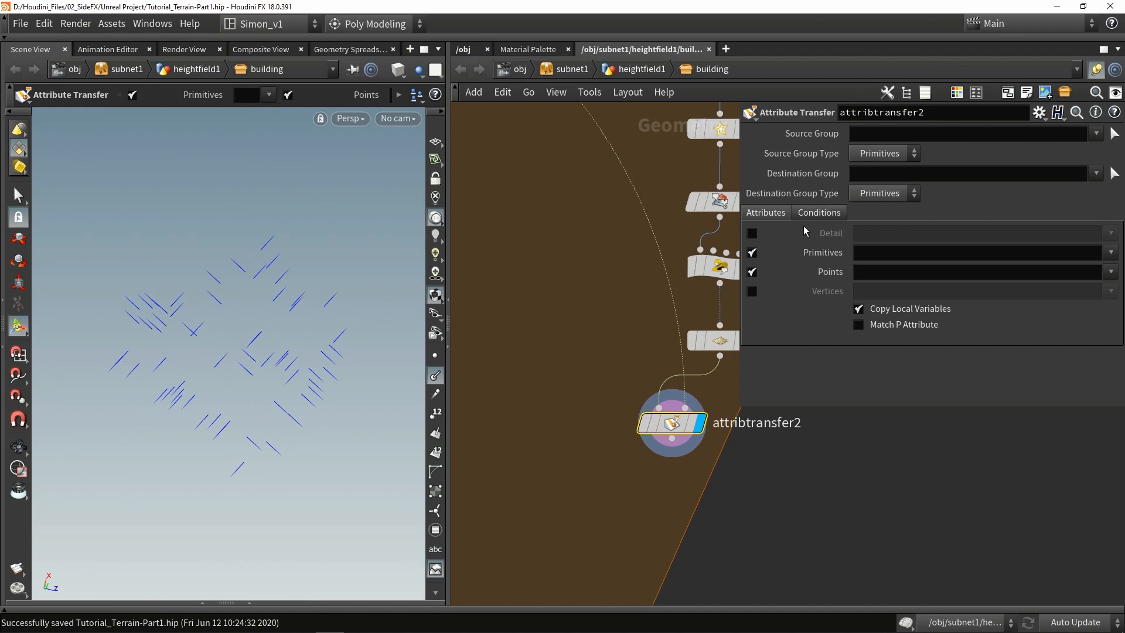
Step: Limit attribtransfer2 to the point attribute N with primitive attributes disabled, and test its Distance Threshold, ending at 10
click(752, 253)
click(1111, 271)
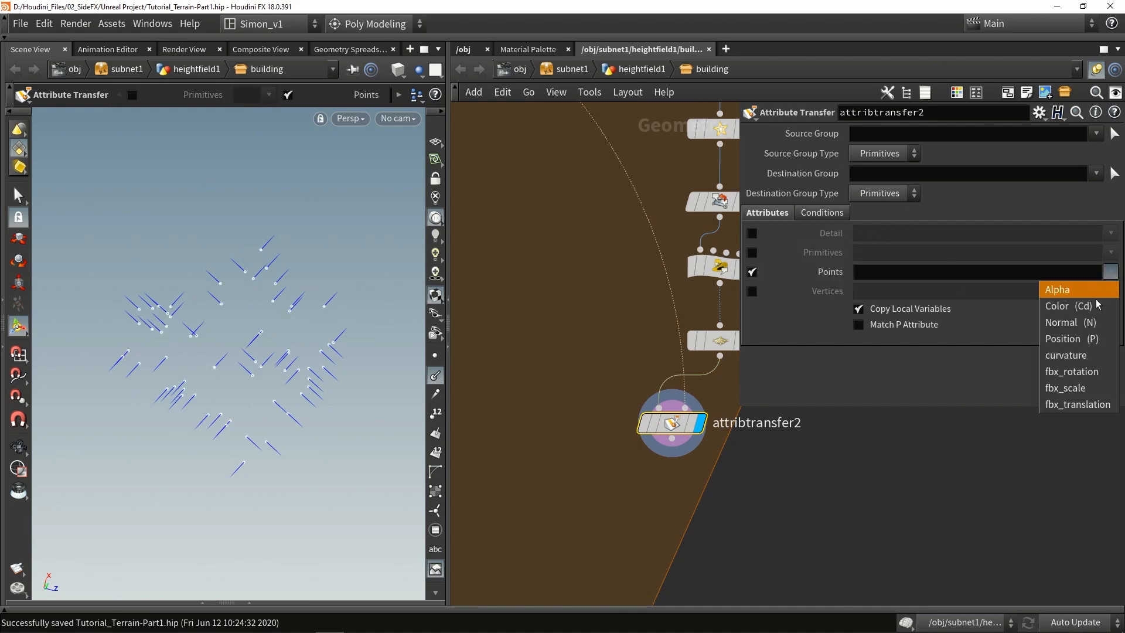
click(1082, 326)
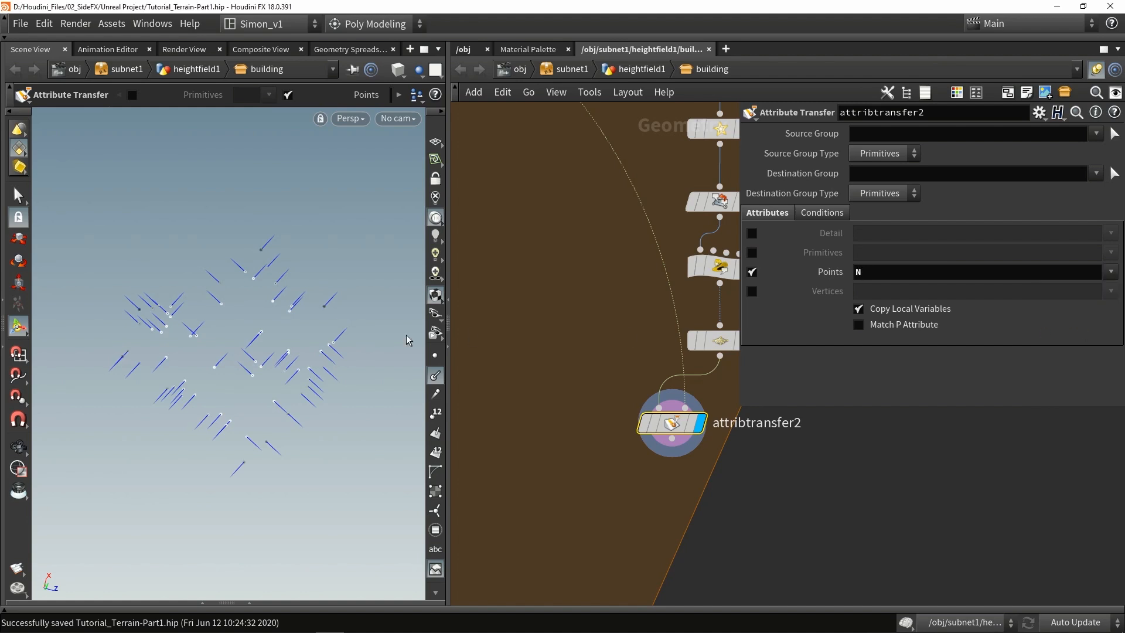
alt+drag(231, 325, 275, 261)
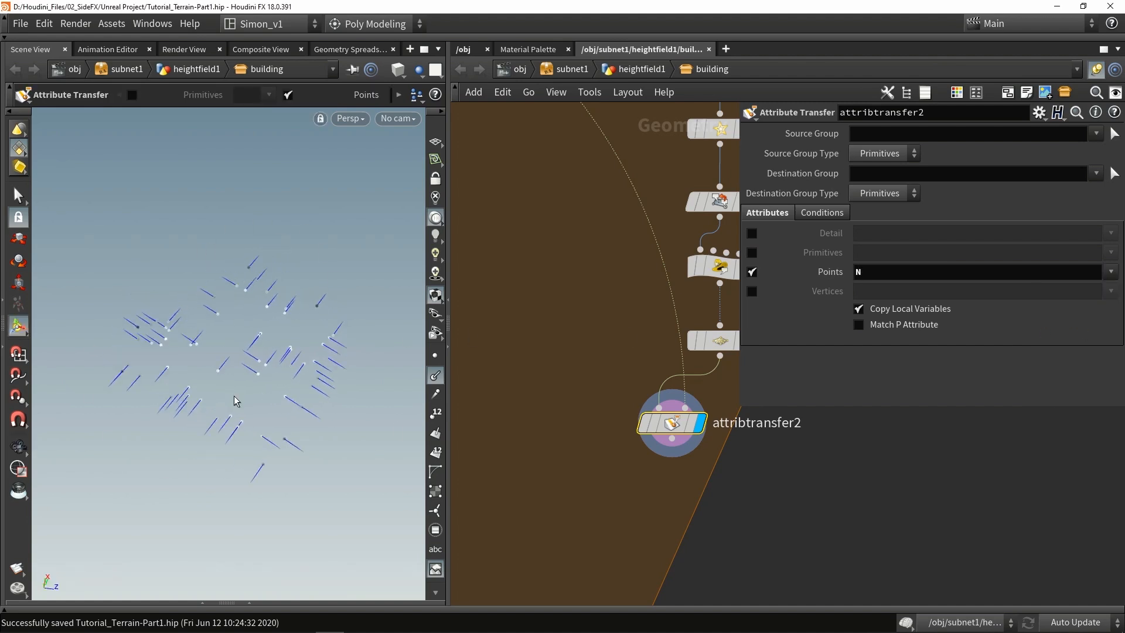
click(824, 217)
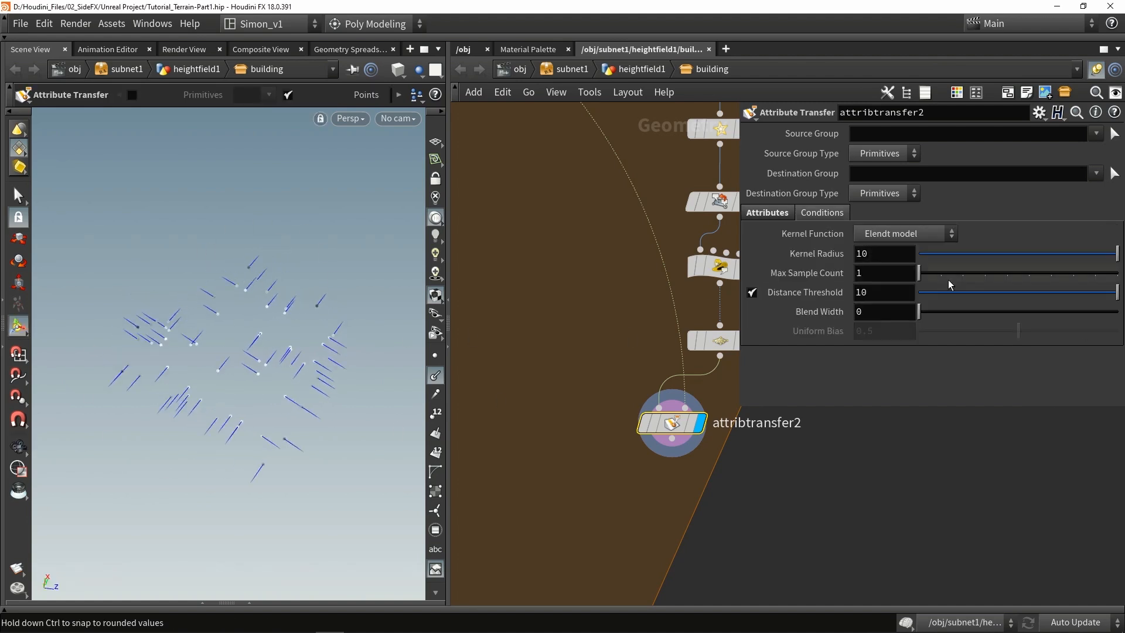
drag(1089, 293, 1119, 291)
Step: Add an Attribute Wrangle fed by attribtransfer2, display it and hide the point normals in the viewport
key(Tab)
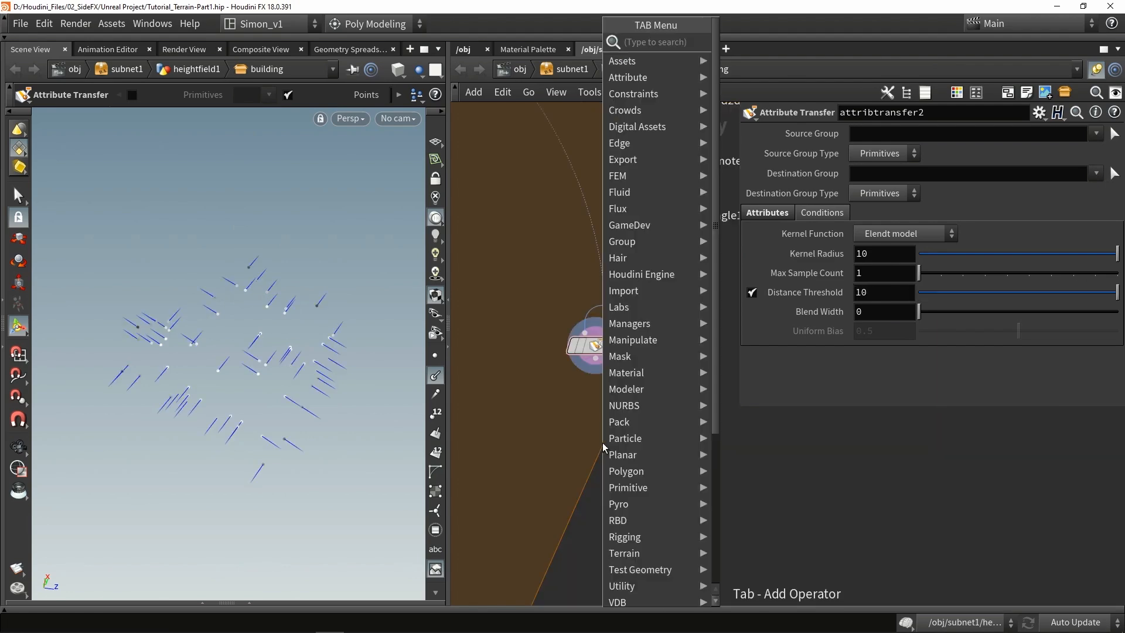
text(aw)
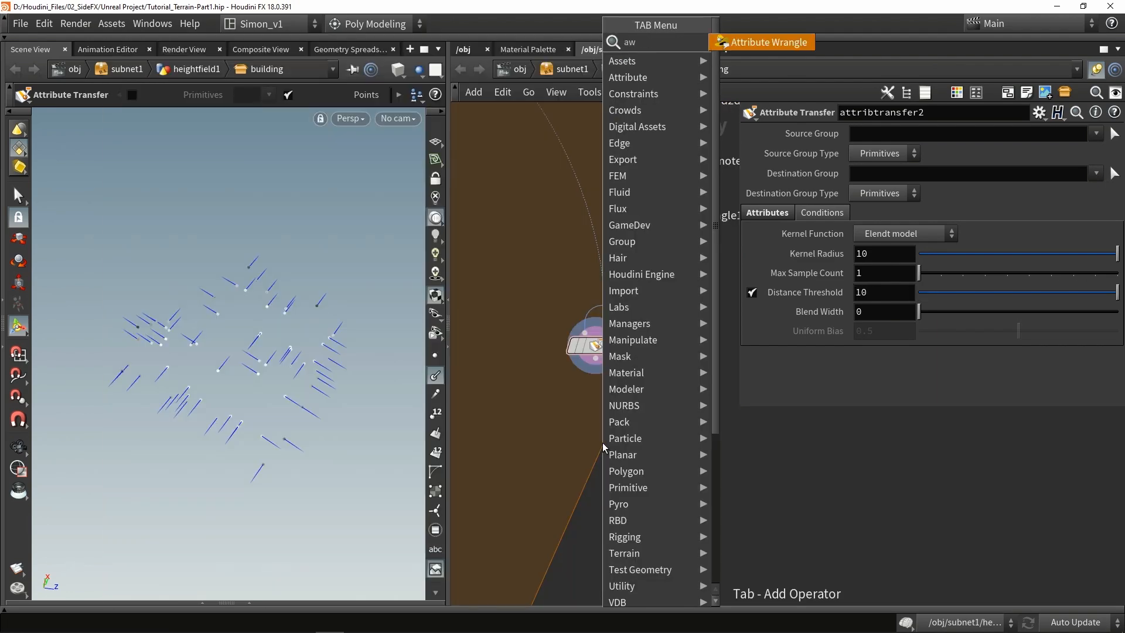
key(Return)
click(593, 404)
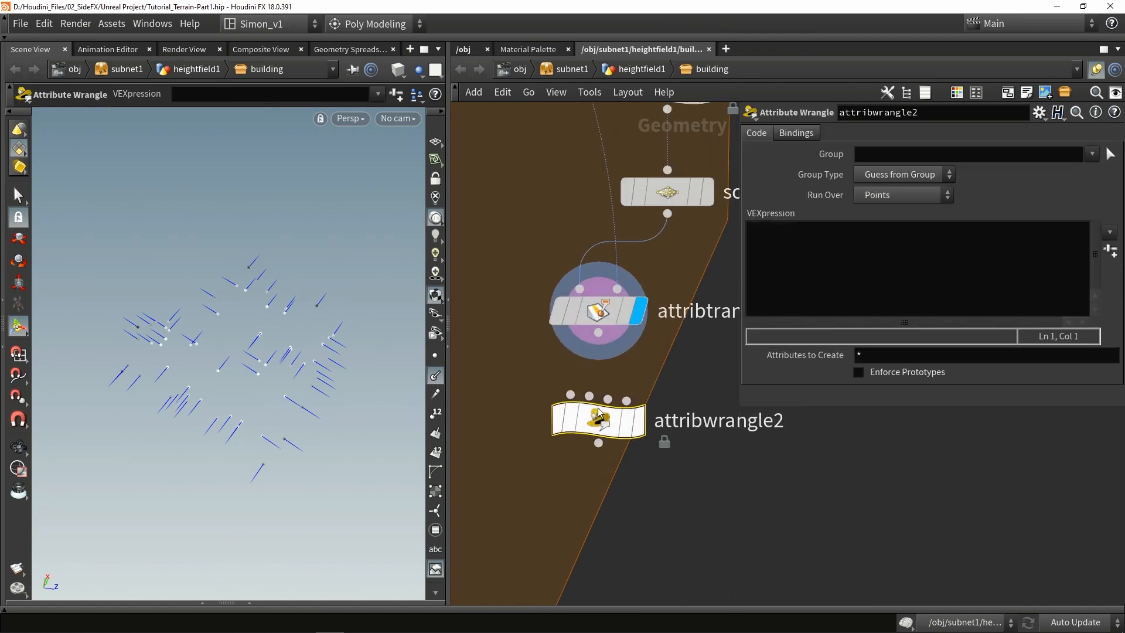
drag(598, 333, 569, 394)
click(639, 420)
click(830, 257)
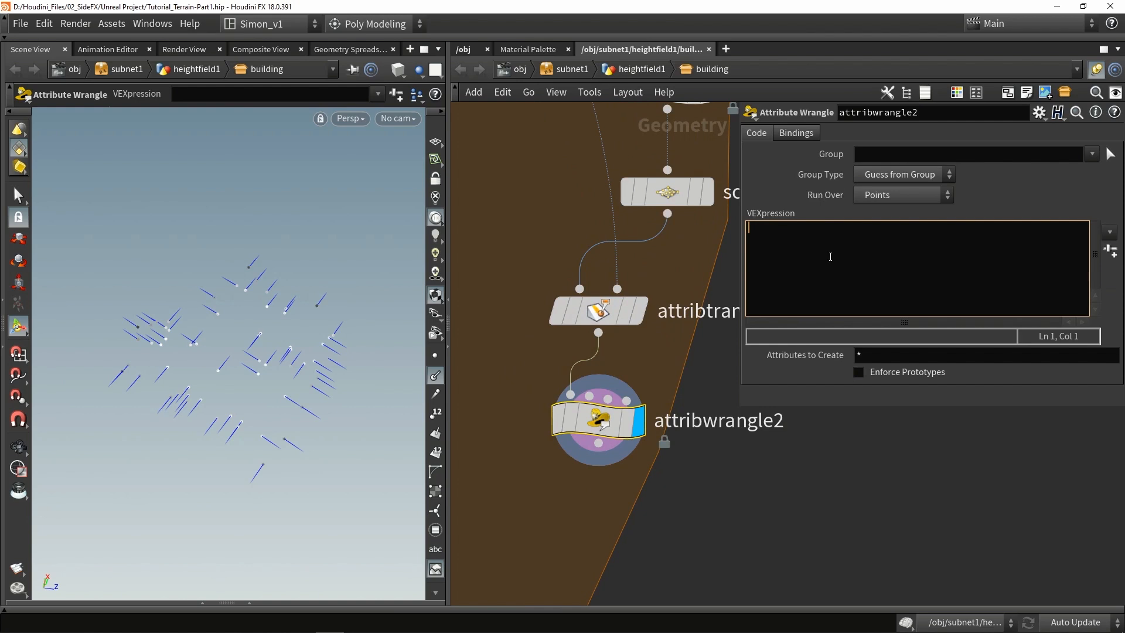
click(435, 375)
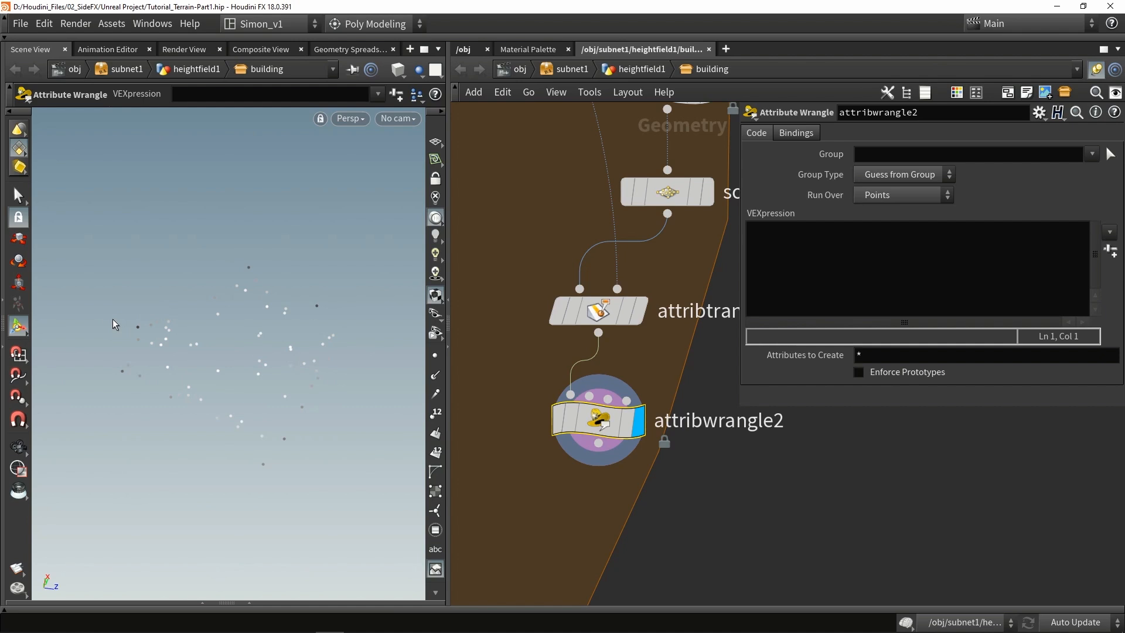
click(805, 276)
text(@p)
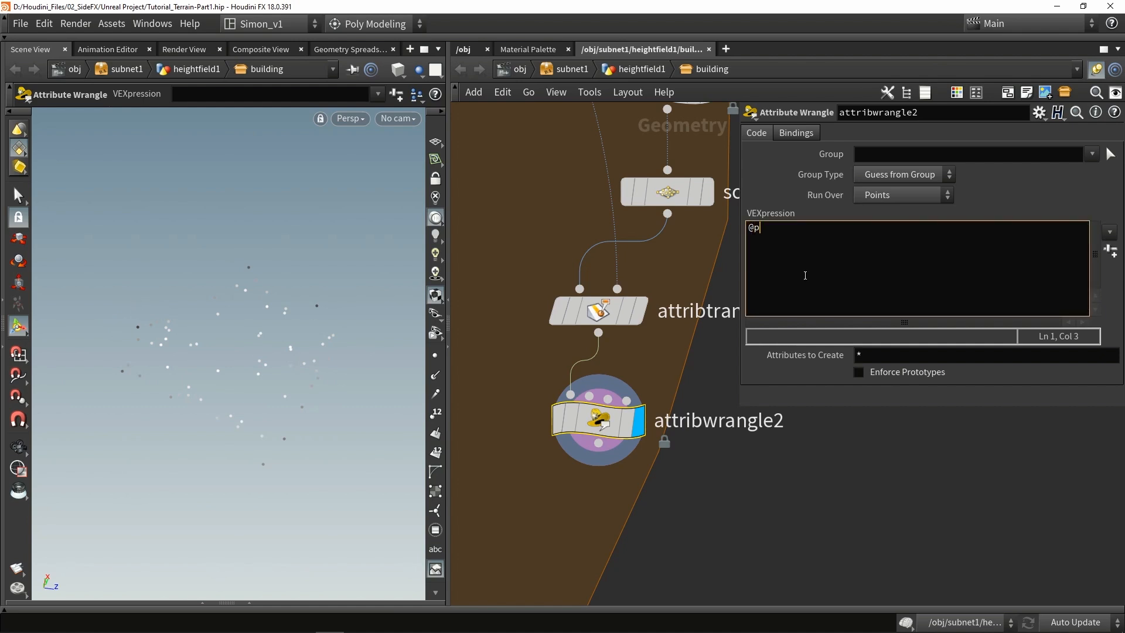
text(=)
text(@Cd.r)
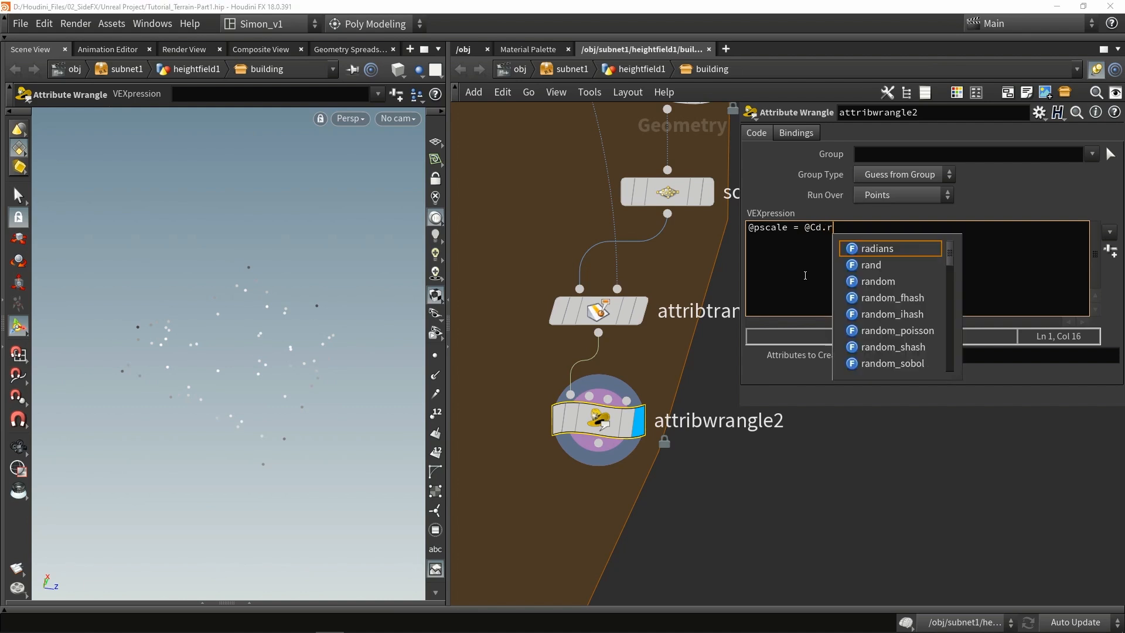
key(Escape)
text(;)
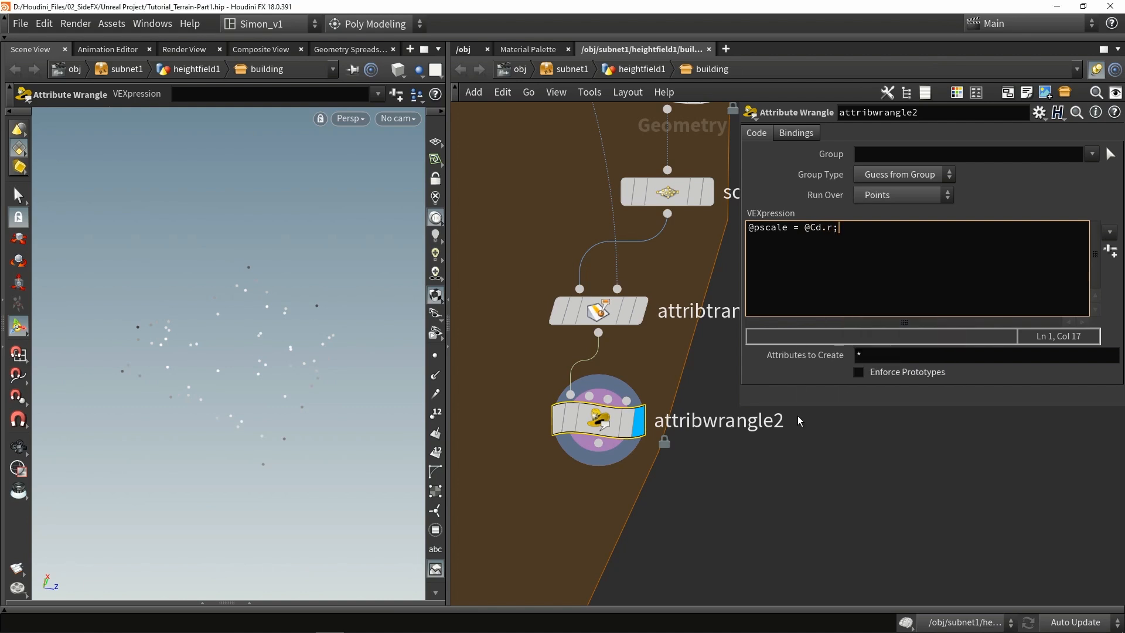
click(598, 420)
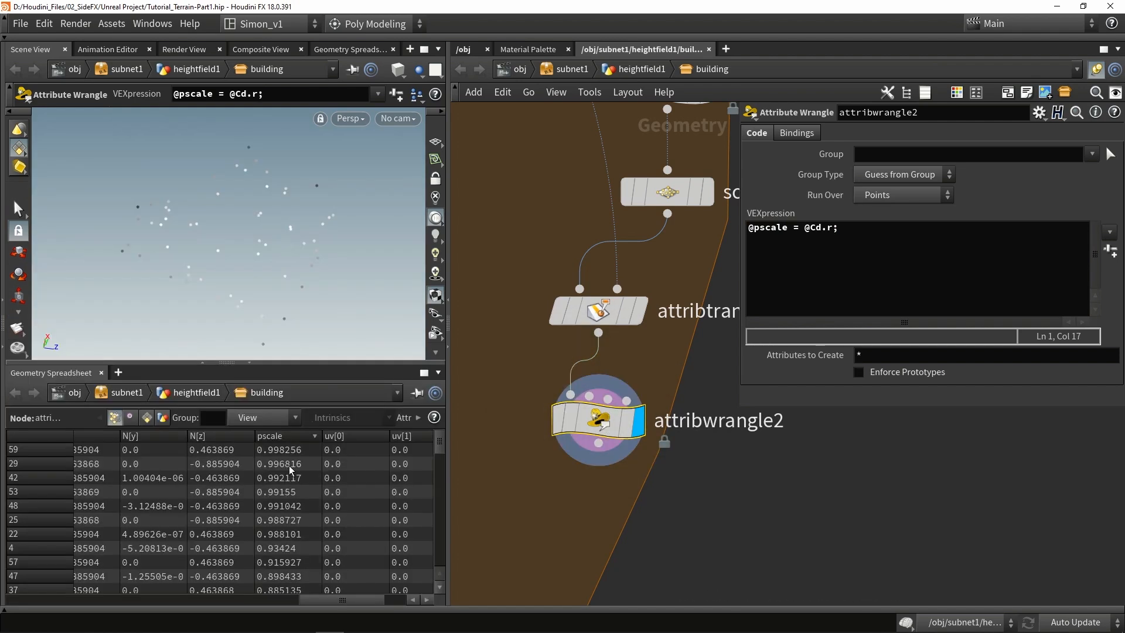
click(268, 436)
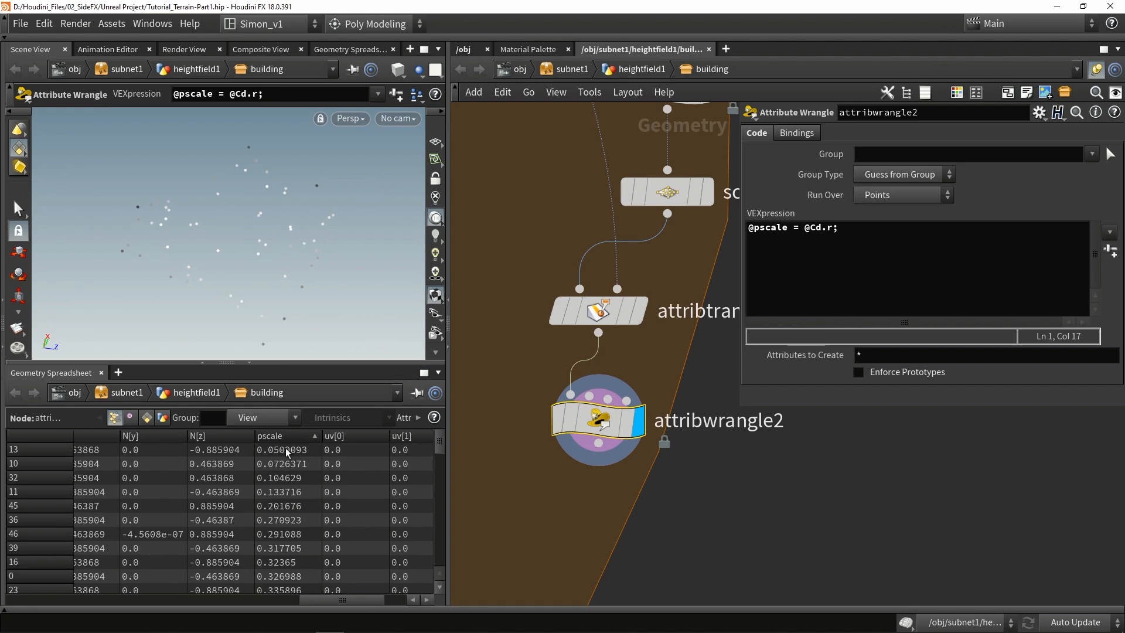
click(273, 439)
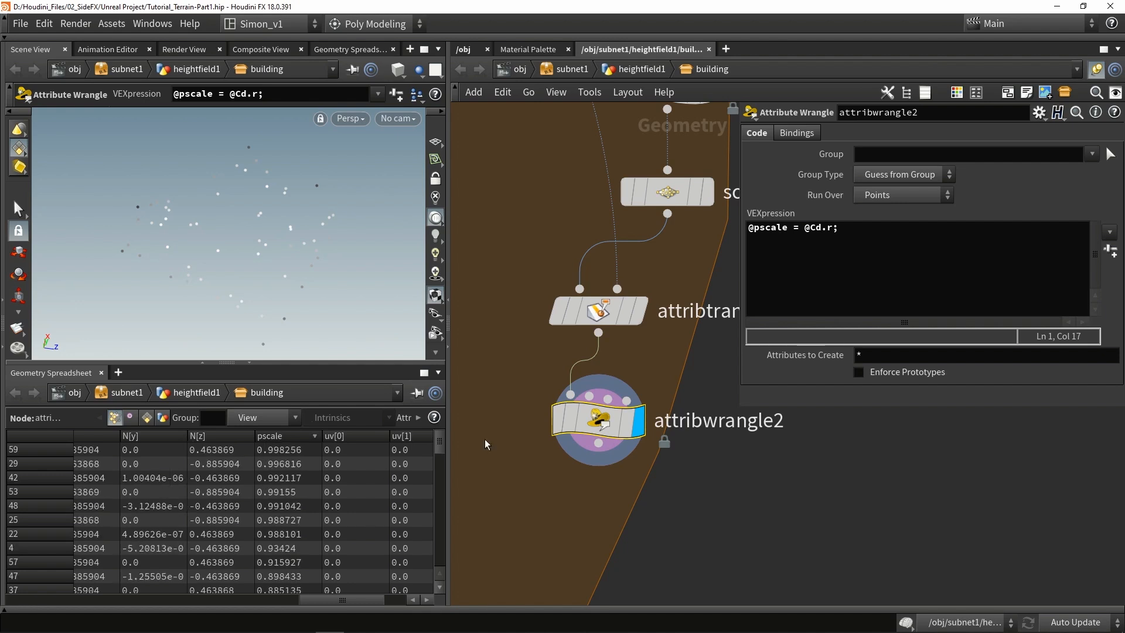
click(805, 228)
text(clamp()
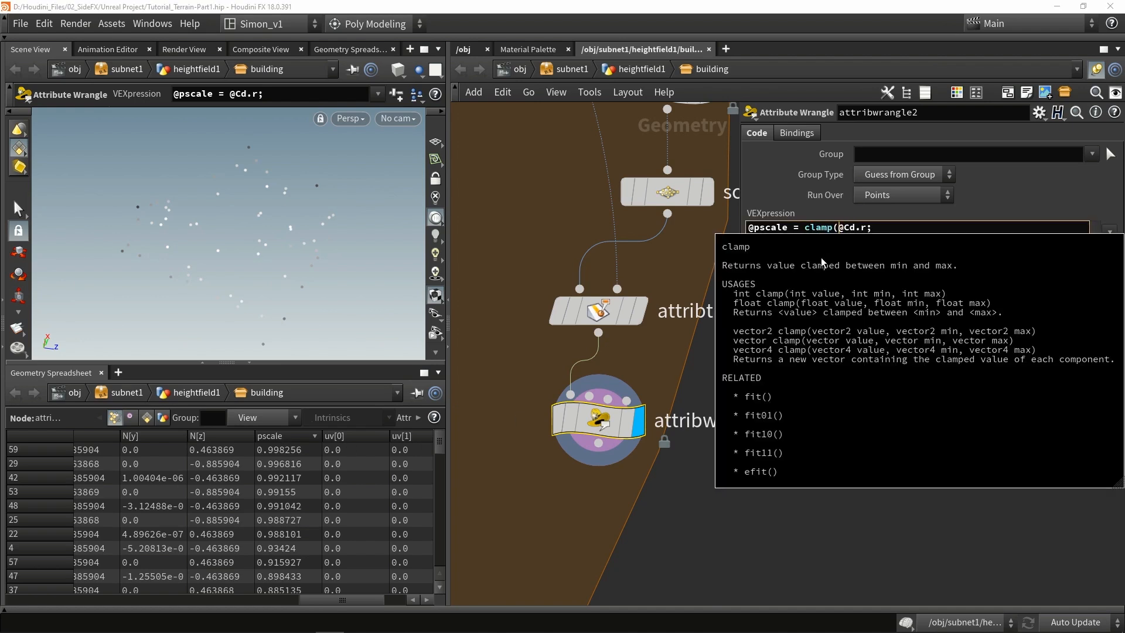
key(Right)
key(Right)
key(Right)
key(Right)
key(Right)
text(, )
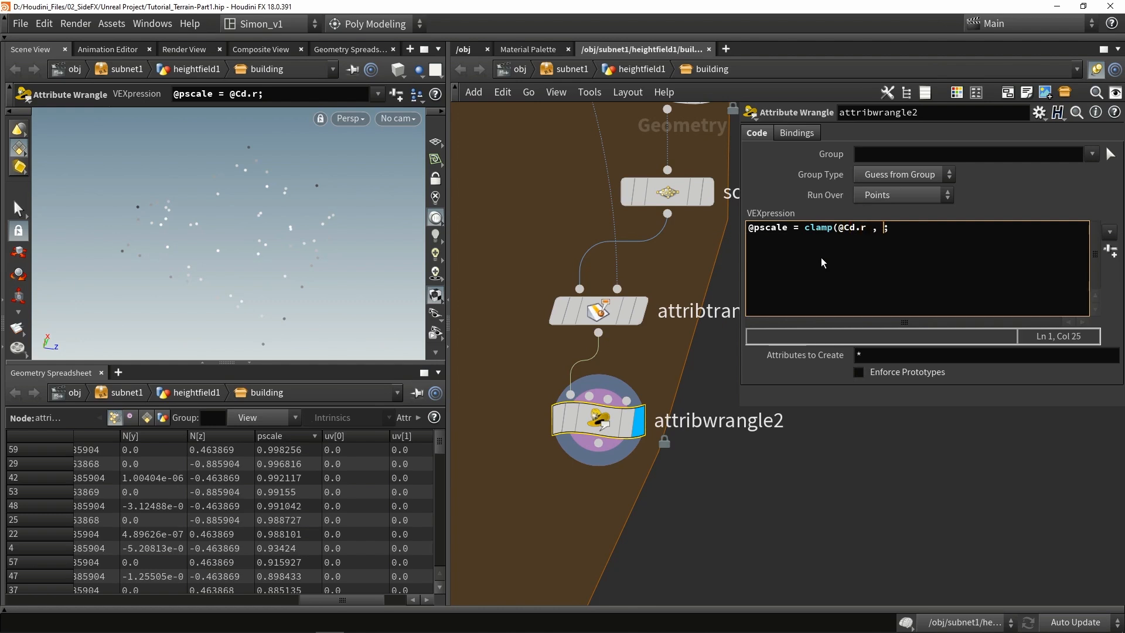
text(0.5, 1))
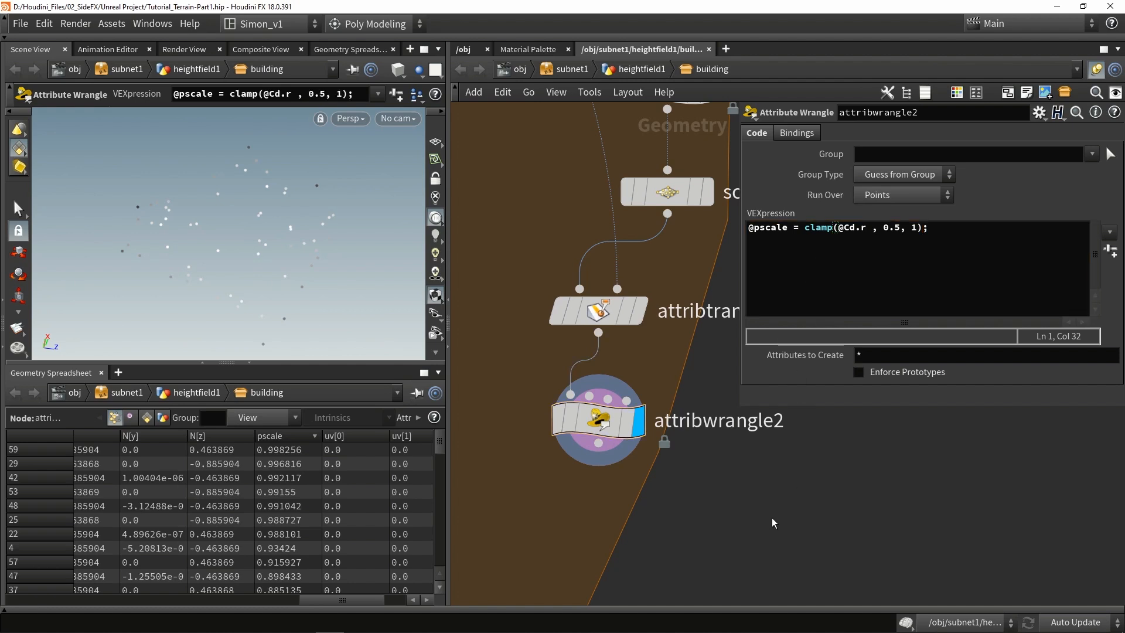
Step: Sort the point spreadsheet by pscale in both directions to check the clamped range
click(290, 437)
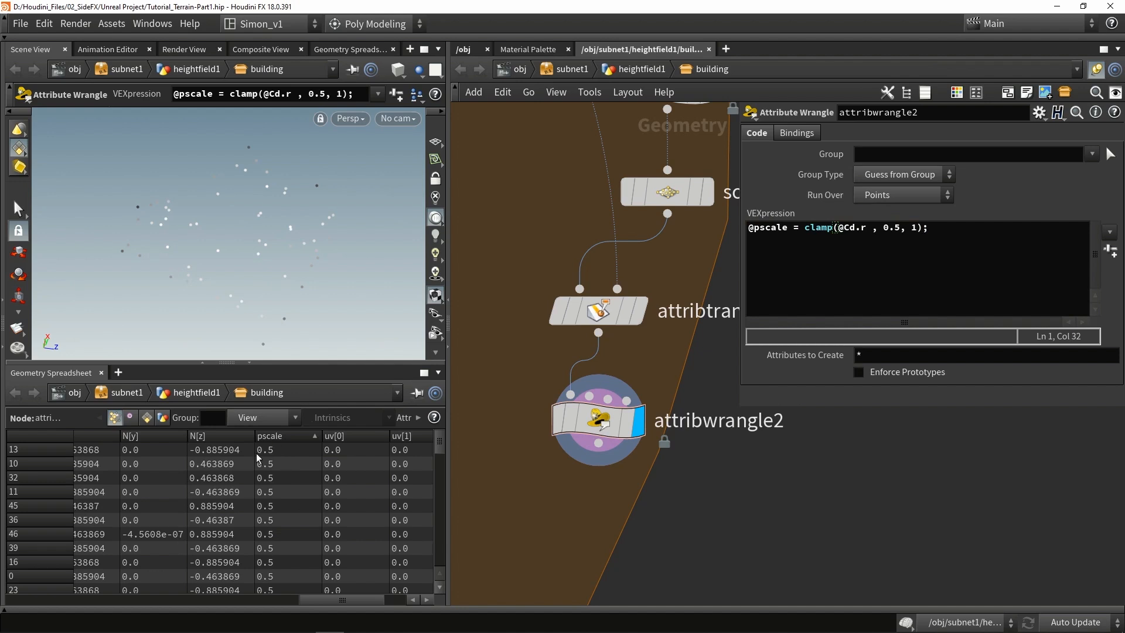
click(267, 439)
drag(837, 227, 871, 229)
click(870, 252)
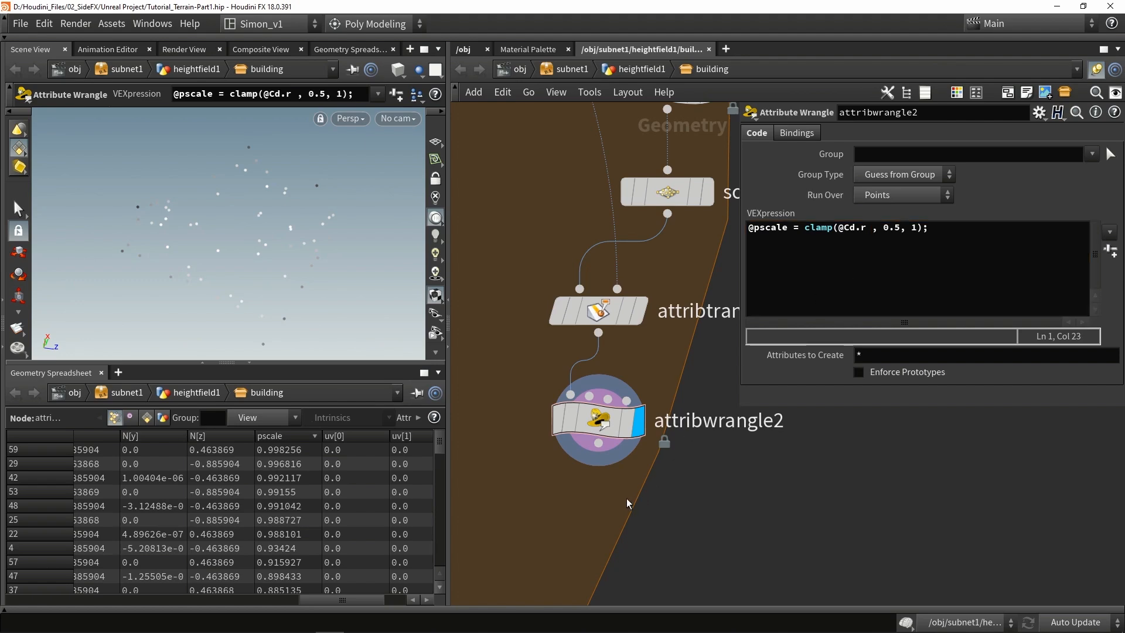
Step: Add a Peak node fed by attribwrangle2 and display it
middle_drag(566, 499, 614, 448)
scroll(610, 442, down, 5)
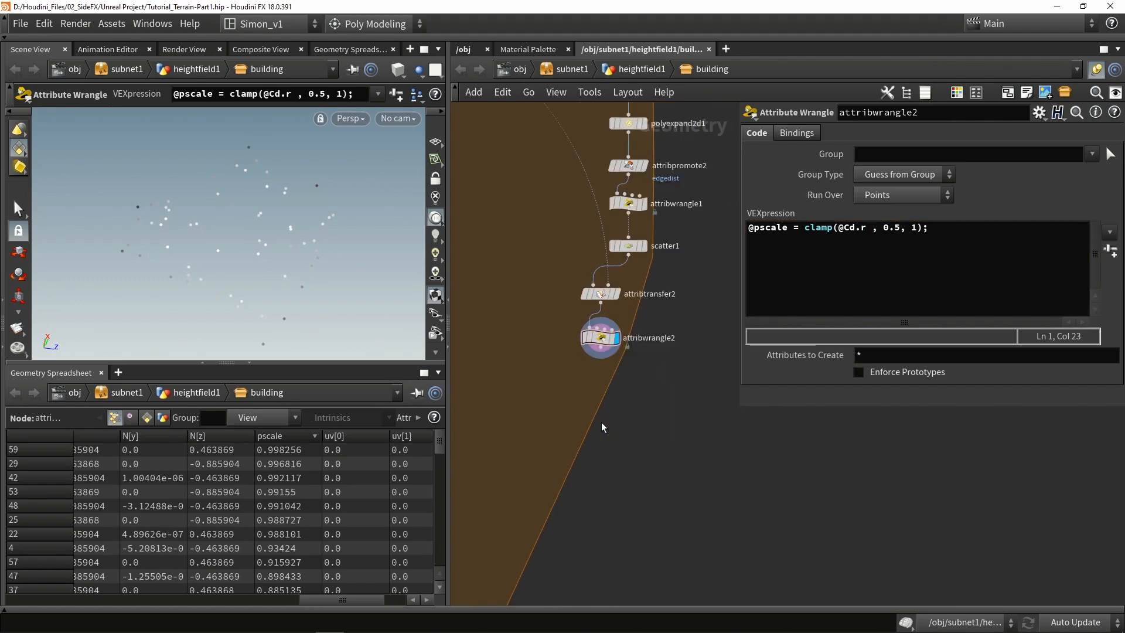
key(Tab)
text(pea)
key(Return)
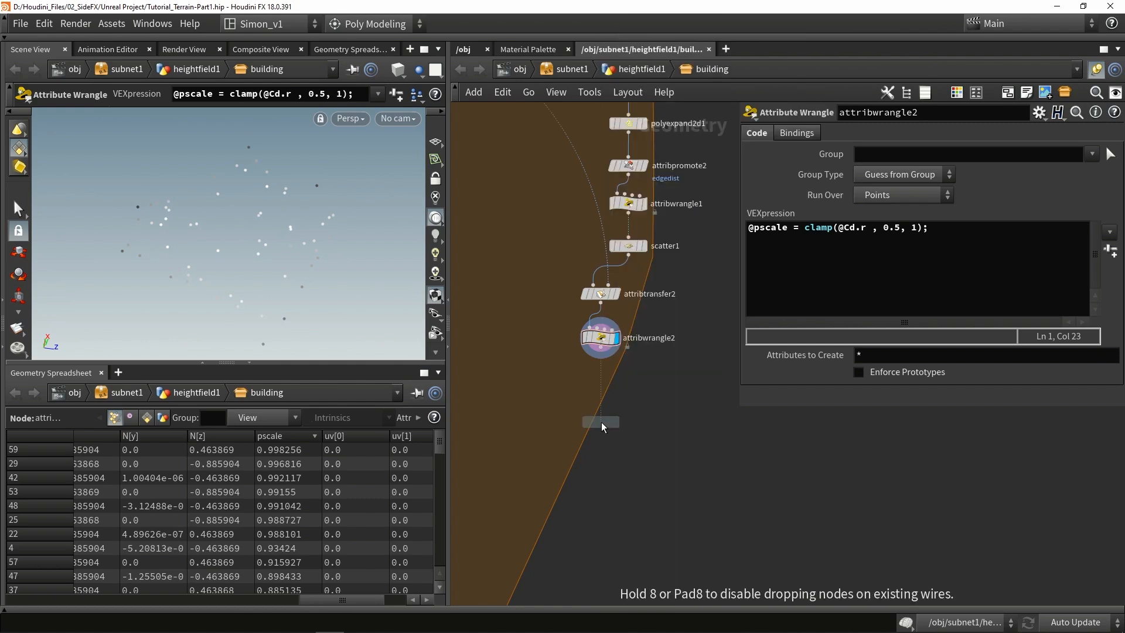
click(603, 396)
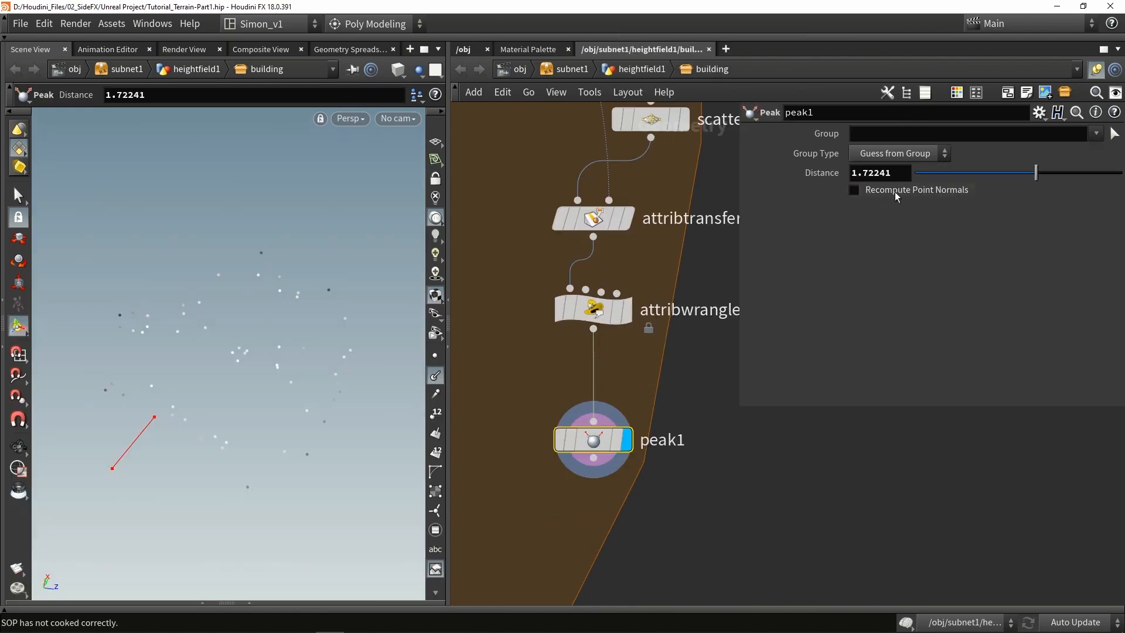
Step: Set peak1's Distance to 0.2 and show the point normals in the viewport
click(894, 192)
key(ctrl+z)
mouse_move(141, 429)
mouse_down()
mouse_move(155, 413)
mouse_move(135, 451)
mouse_move(176, 378)
mouse_move(150, 455)
mouse_move(199, 431)
mouse_move(140, 448)
mouse_up()
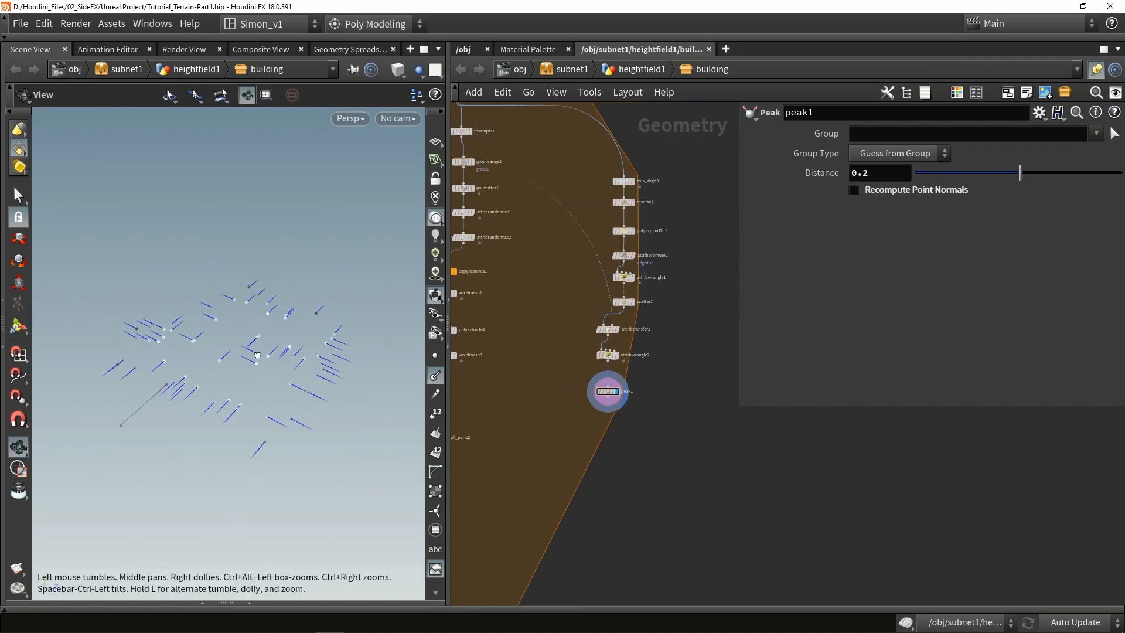
alt+drag(212, 477, 202, 489)
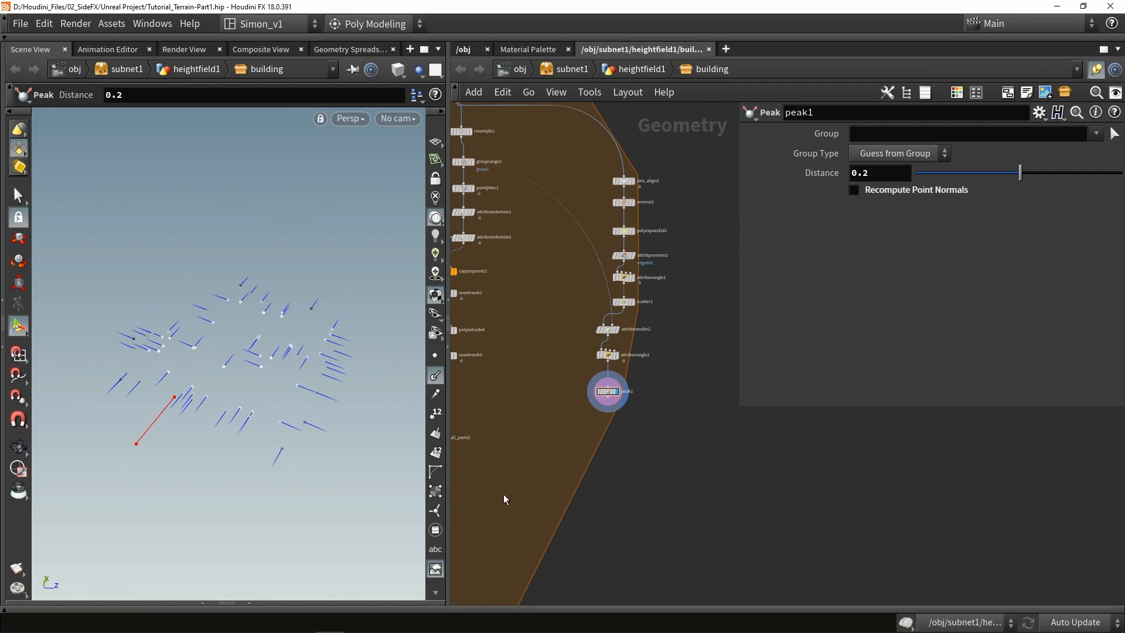
Step: Move the nine-node chain from axis_align3 to peak1 further away from the other nodes in the network
scroll(628, 472, down, 2)
drag(635, 468, 522, 251)
scroll(553, 458, up, 1)
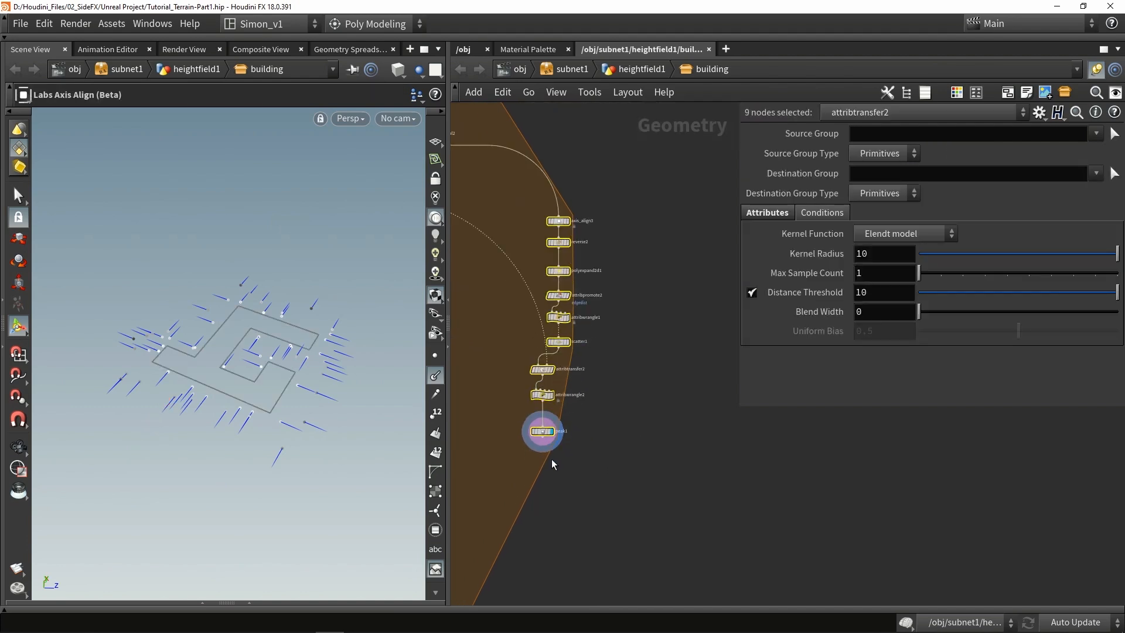
drag(545, 432, 635, 500)
click(584, 467)
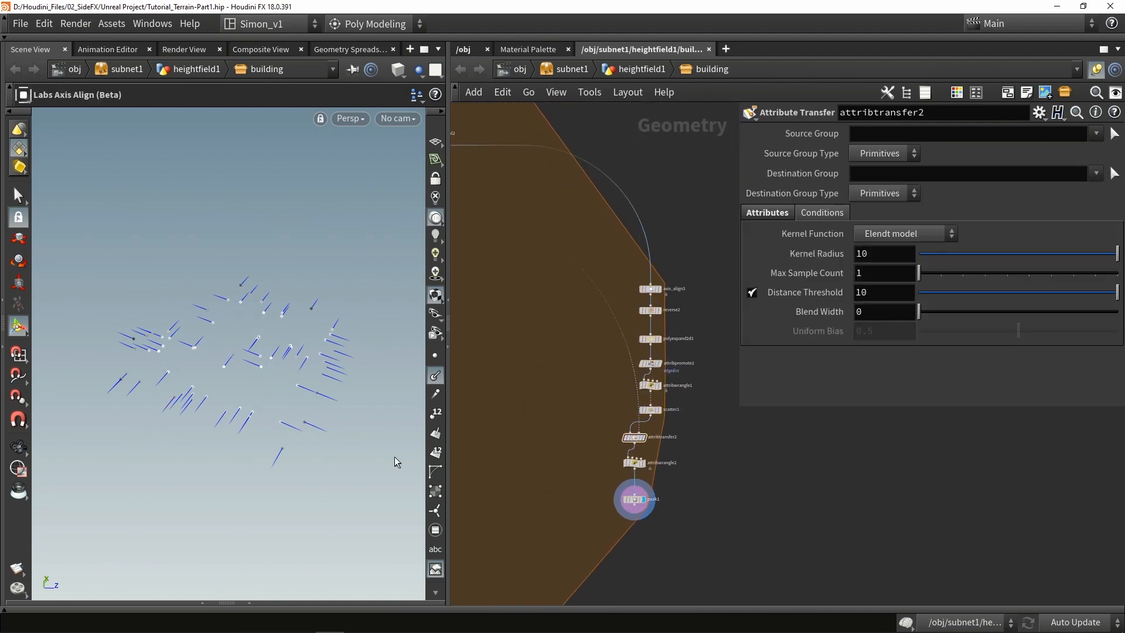
key(Escape)
scroll(264, 413, up, 3)
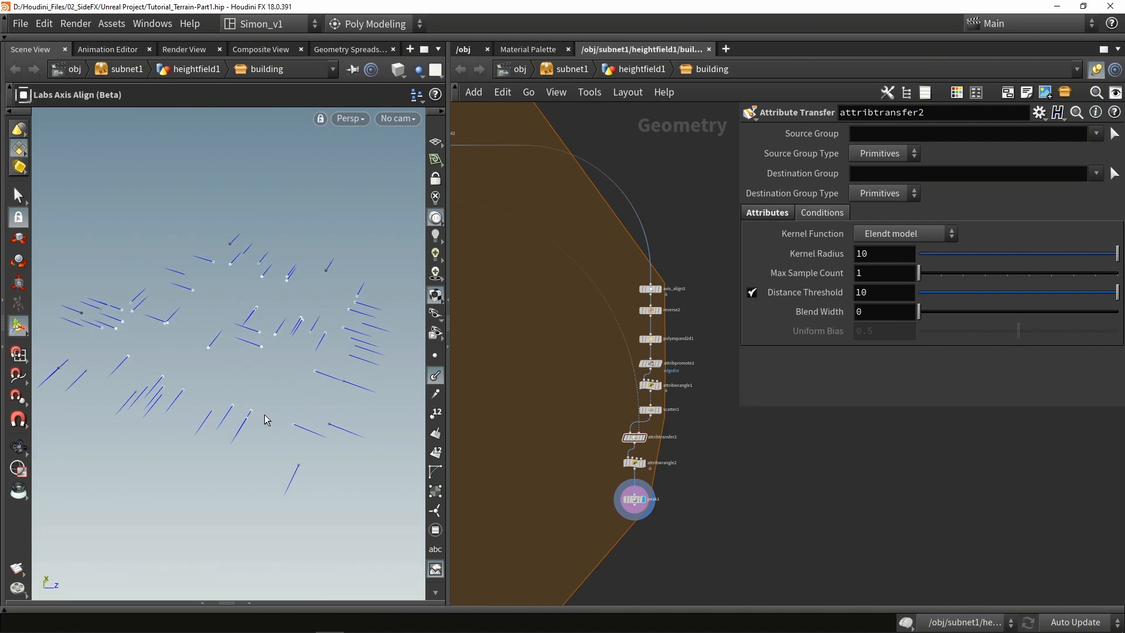
drag(261, 415, 279, 376)
scroll(280, 378, down, 2)
key(Return)
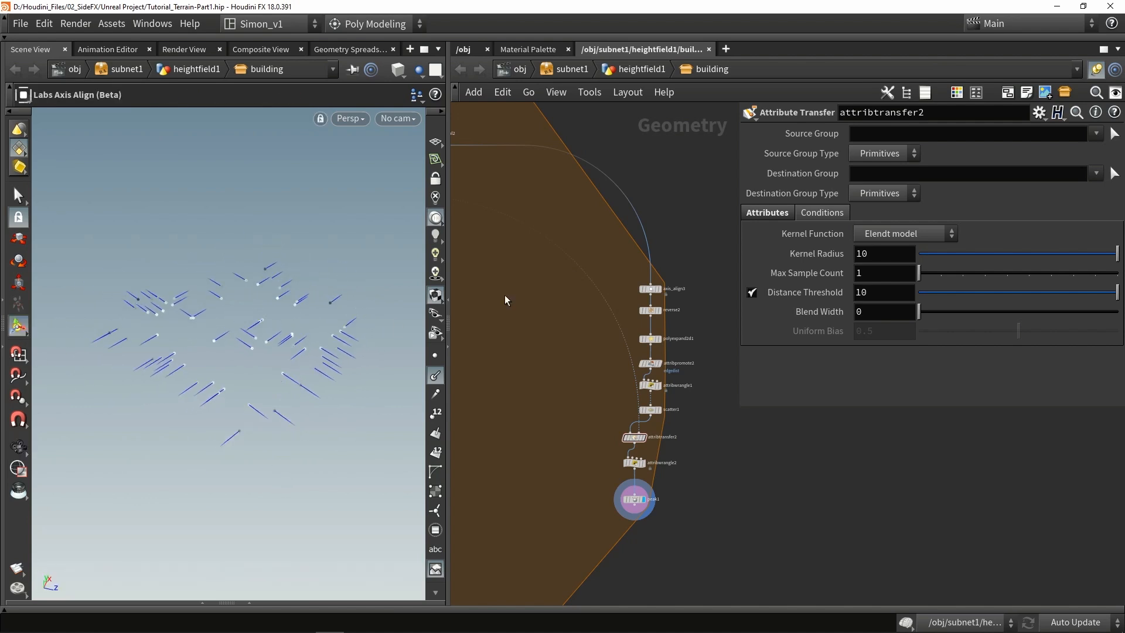
Step: Duplicate polyexpand2d1, attribpromote2, attribwrangle1 and scatter1 as a parallel branch fed by reverse2
scroll(572, 328, down, 1)
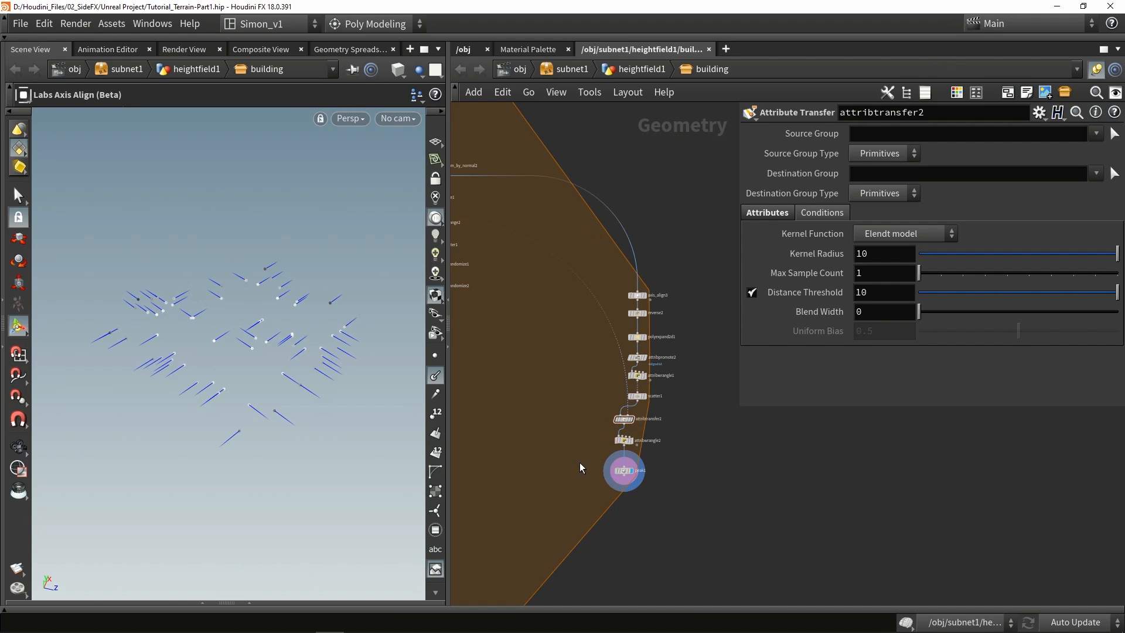
middle_drag(738, 391, 637, 346)
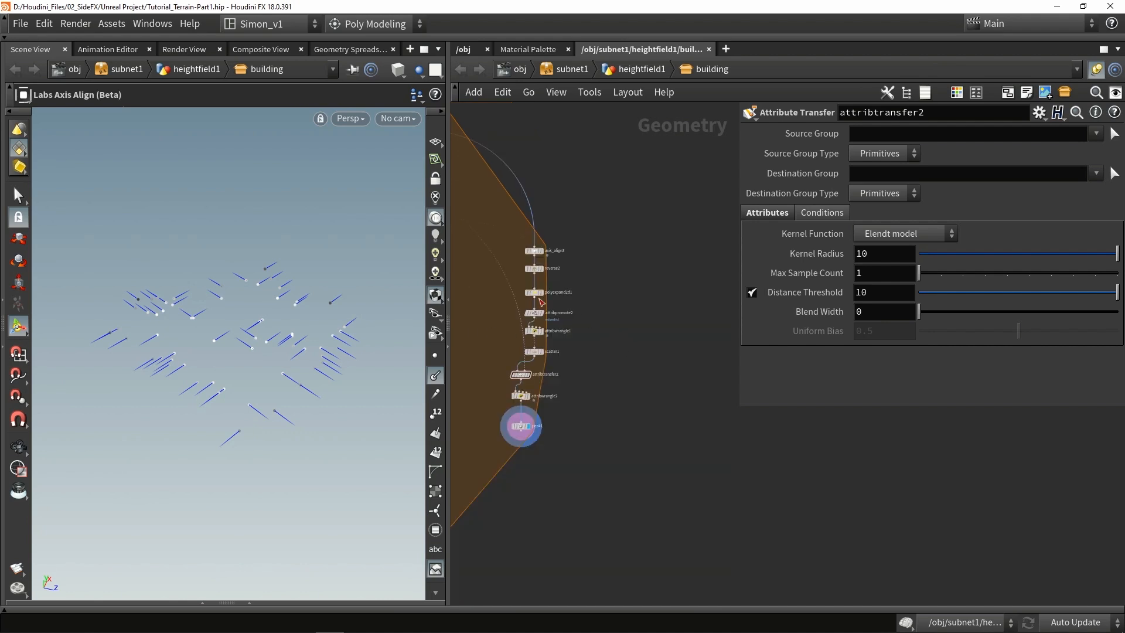
scroll(540, 299, up, 3)
drag(664, 421, 634, 288)
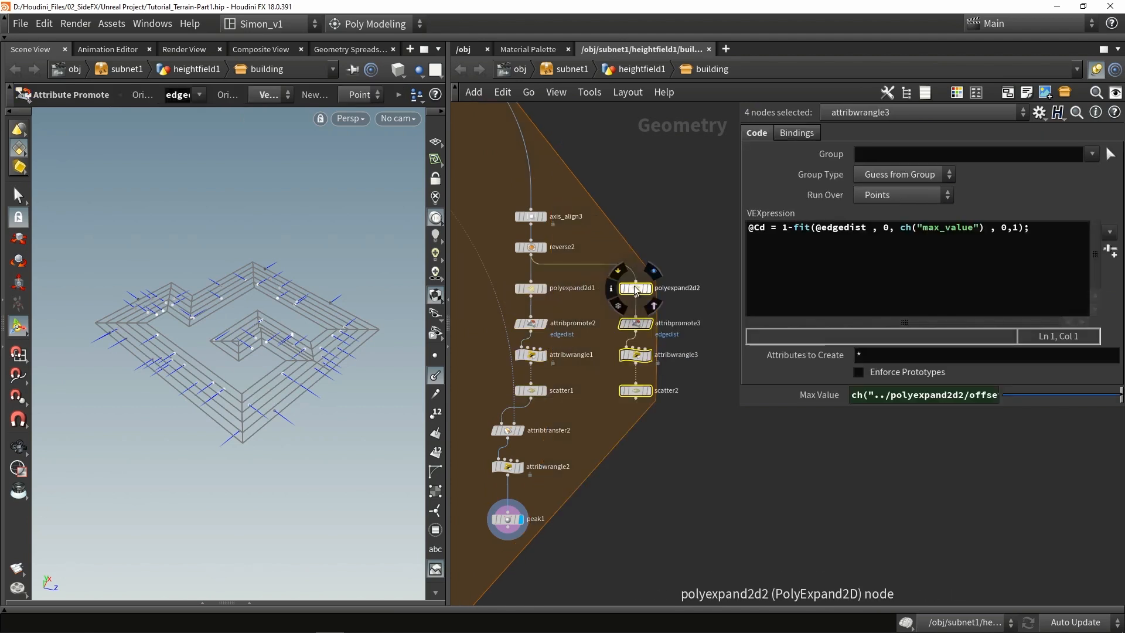
scroll(592, 330, up, 3)
click(597, 330)
middle_drag(597, 330, 539, 318)
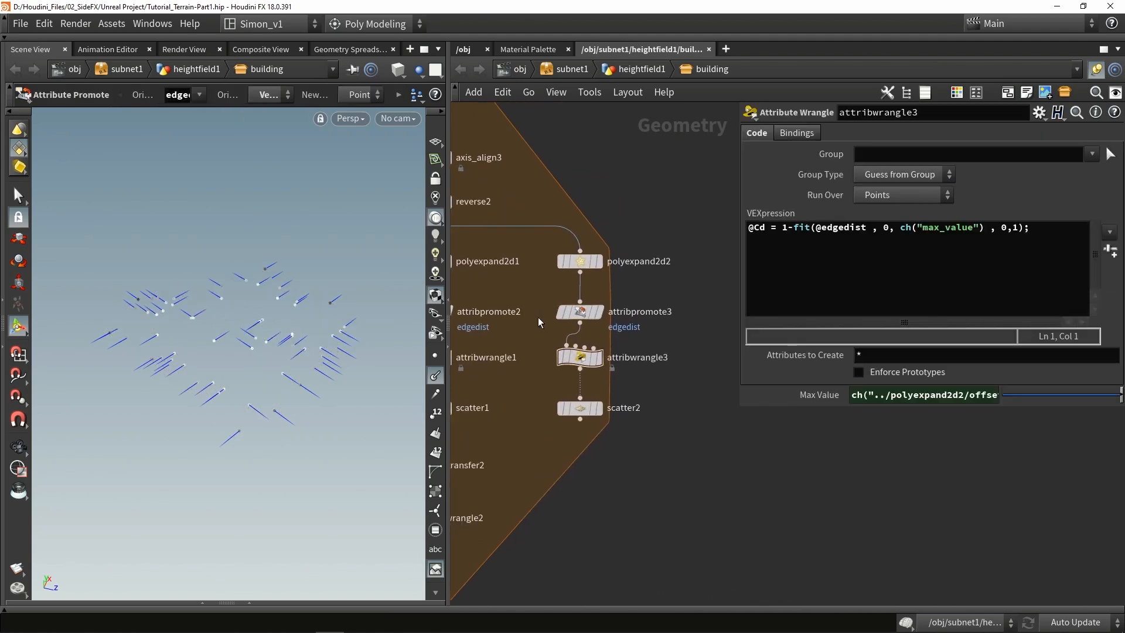
Step: Check that attribwrangle3's Max Value expression references the offset of the duplicated polyexpand2d2 node
click(596, 261)
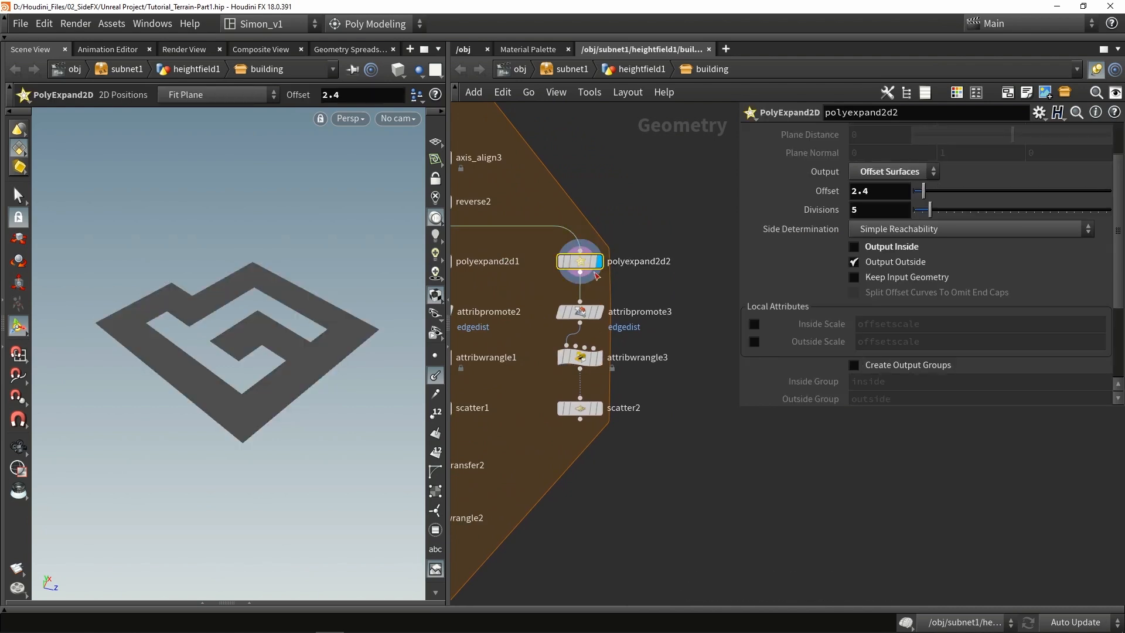
click(583, 359)
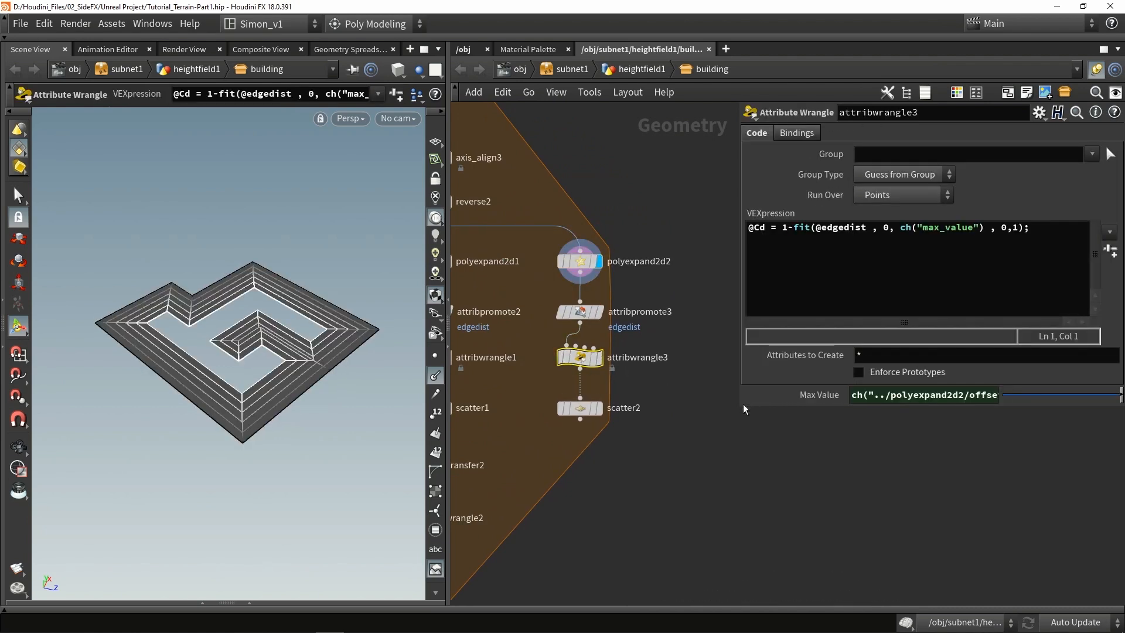
drag(736, 409, 648, 445)
click(814, 395)
drag(874, 395, 841, 398)
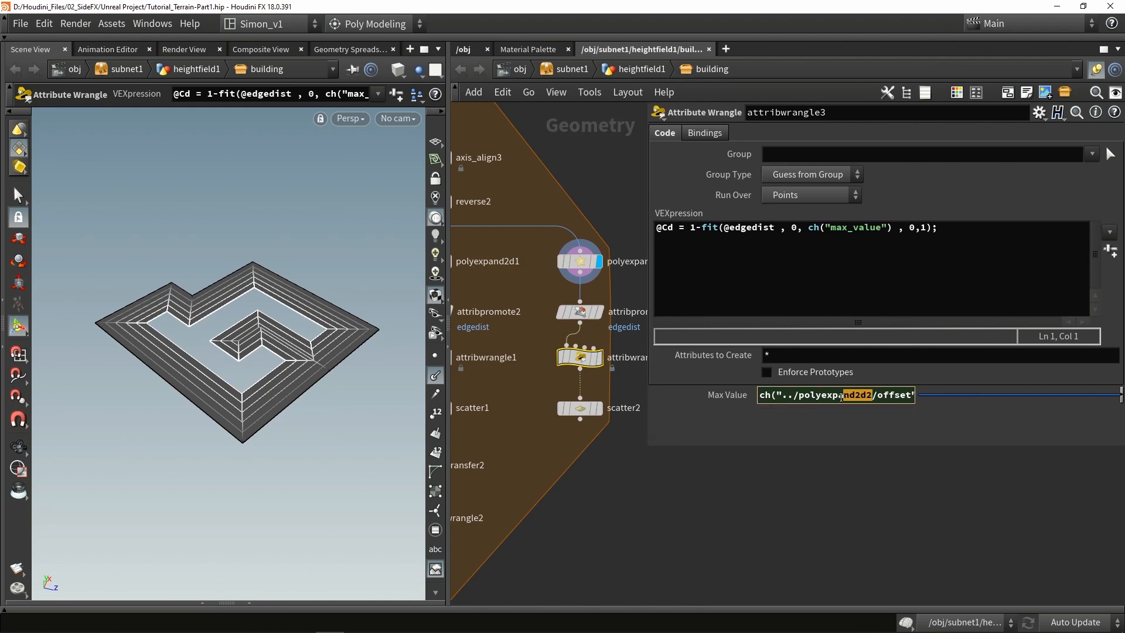
click(870, 395)
click(754, 434)
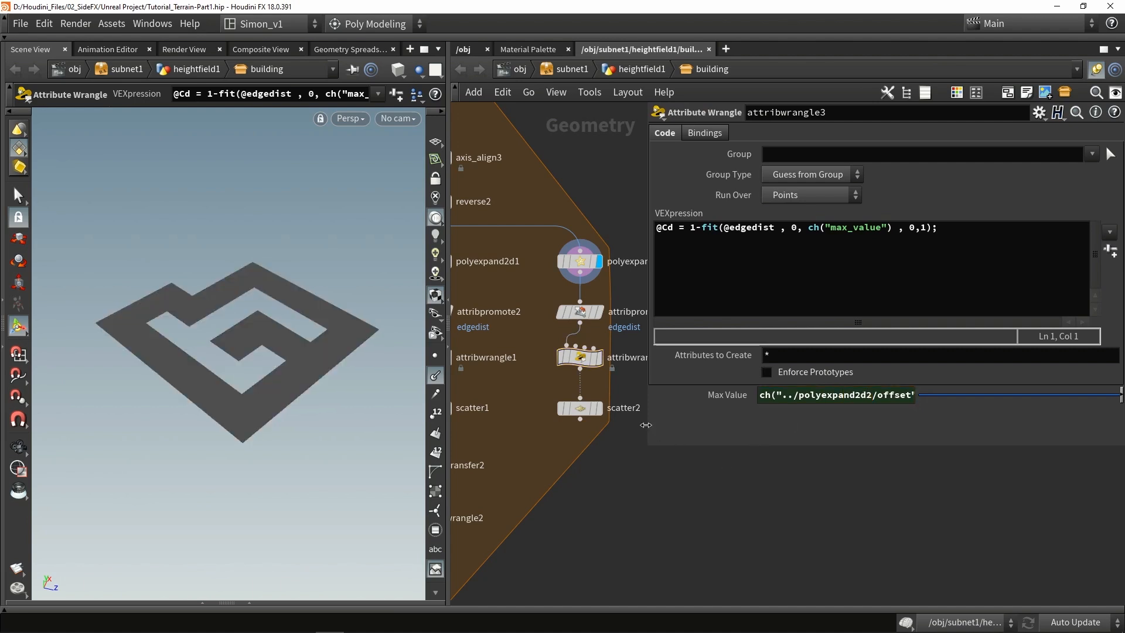
drag(645, 425, 804, 421)
double_click(668, 262)
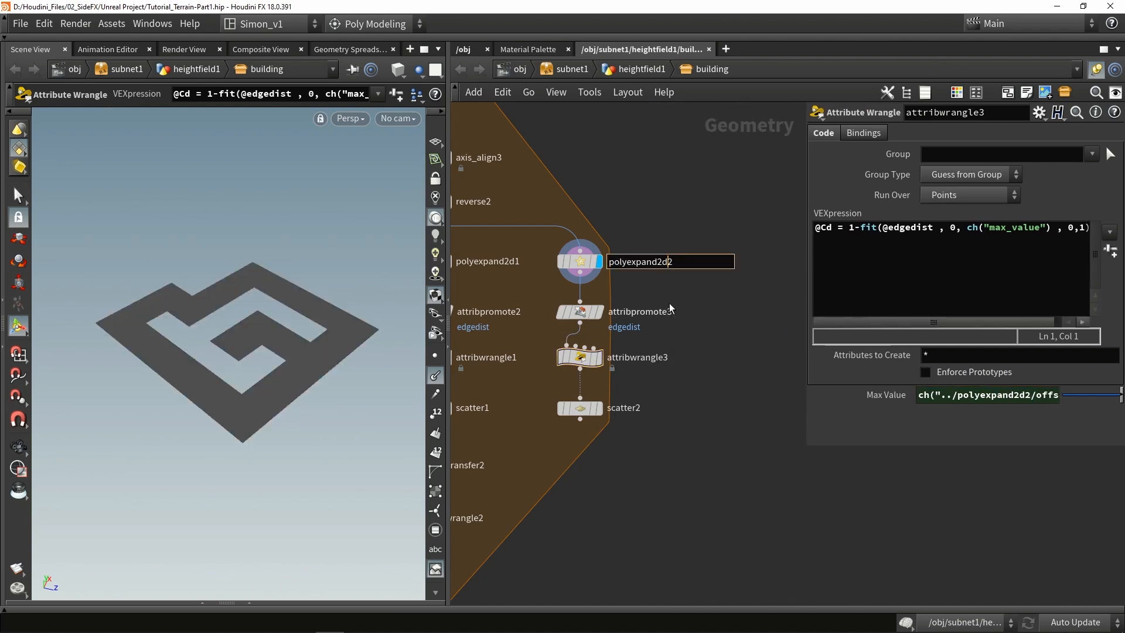
middle_drag(670, 307, 719, 314)
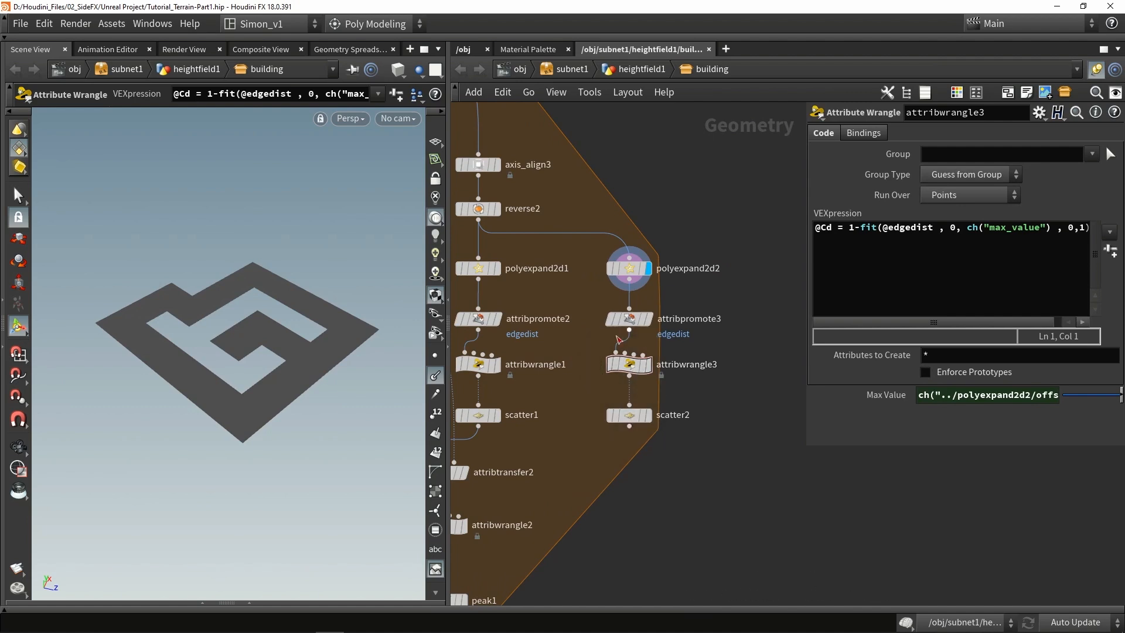
Step: Display attribwrangle3 and set polyexpand2d2's Offset to 5
click(647, 364)
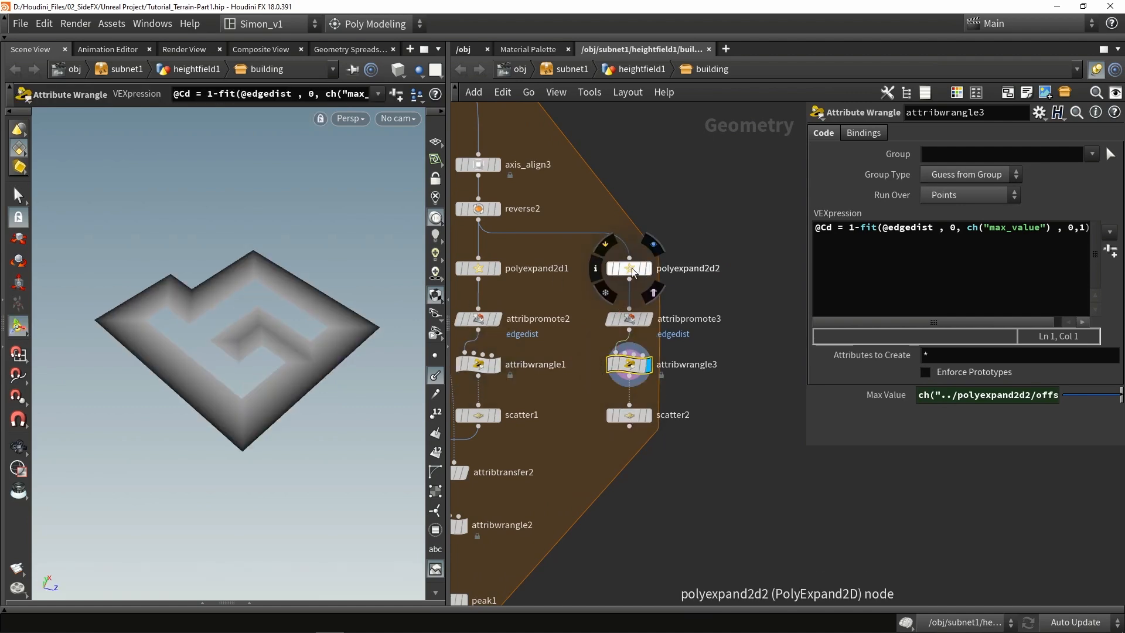
click(629, 269)
drag(982, 206, 989, 206)
mouse_move(254, 324)
alt+mouse_down()
mouse_move(220, 354)
mouse_move(237, 322)
mouse_move(258, 336)
alt+mouse_up()
scroll(237, 316, down, 2)
scroll(615, 353, up, 3)
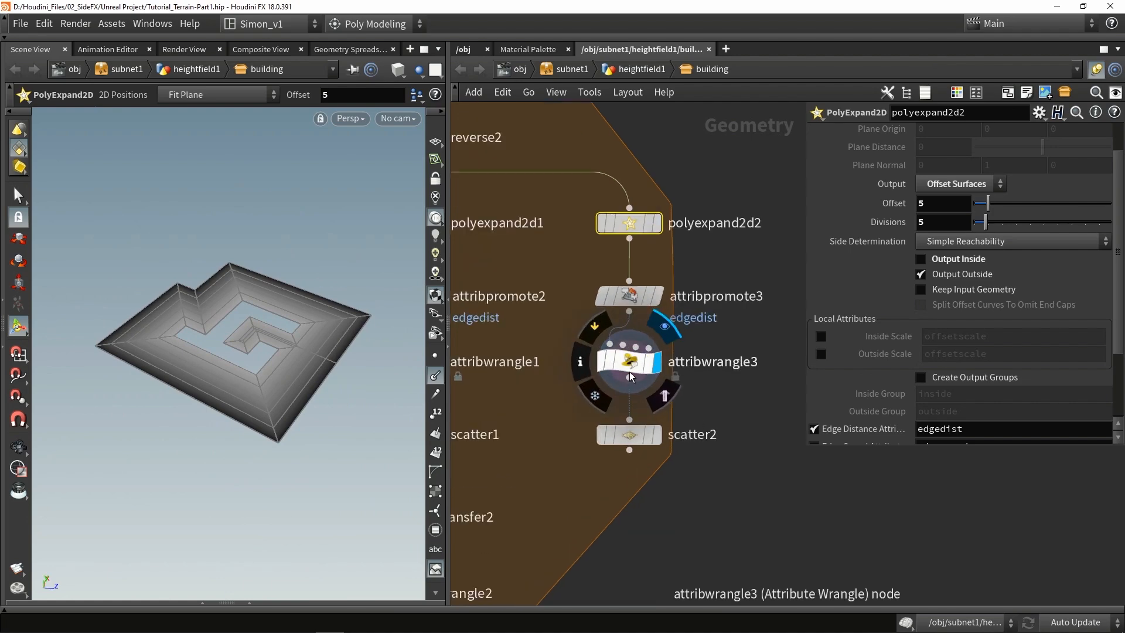
Step: Display scatter2 and open its parameters to inspect the points scattered over the wider offset area
click(646, 318)
click(655, 361)
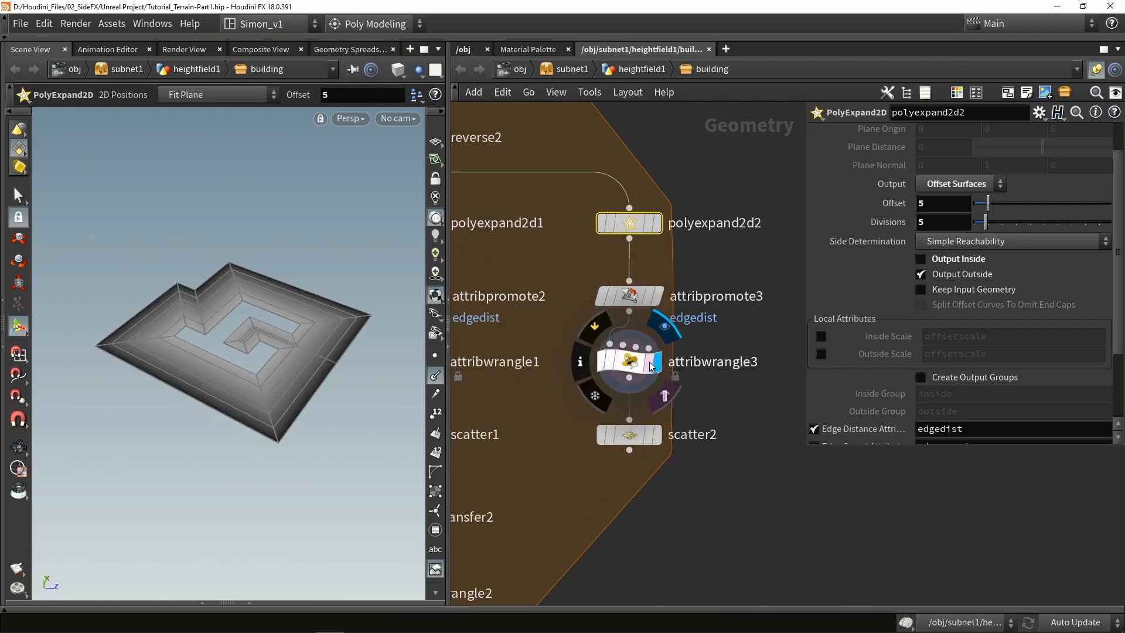
click(630, 362)
click(655, 436)
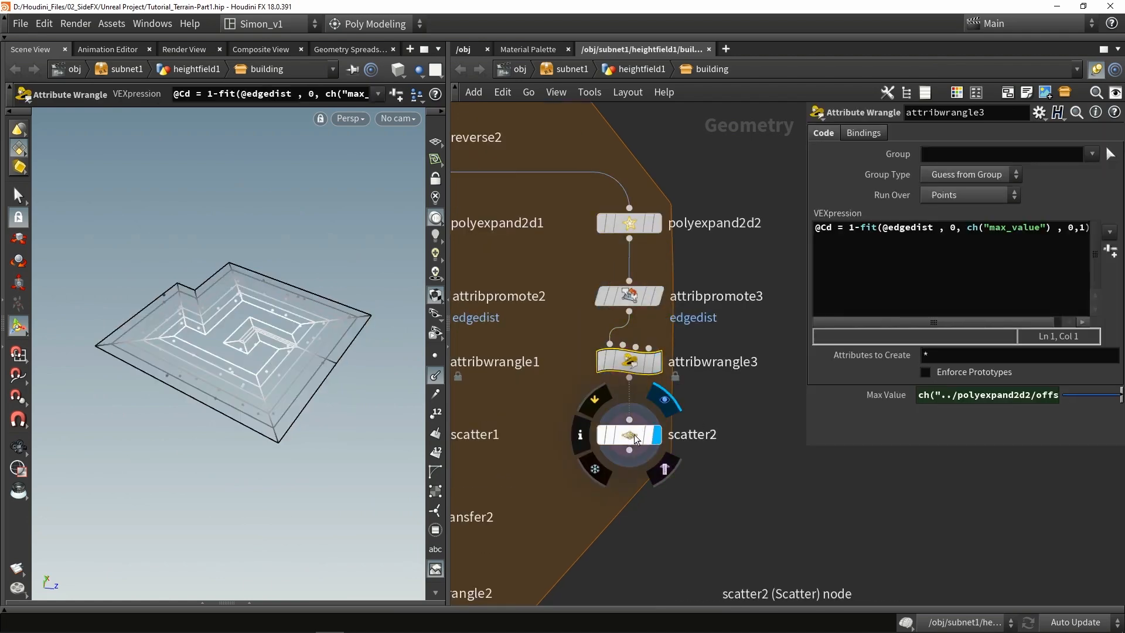
click(633, 434)
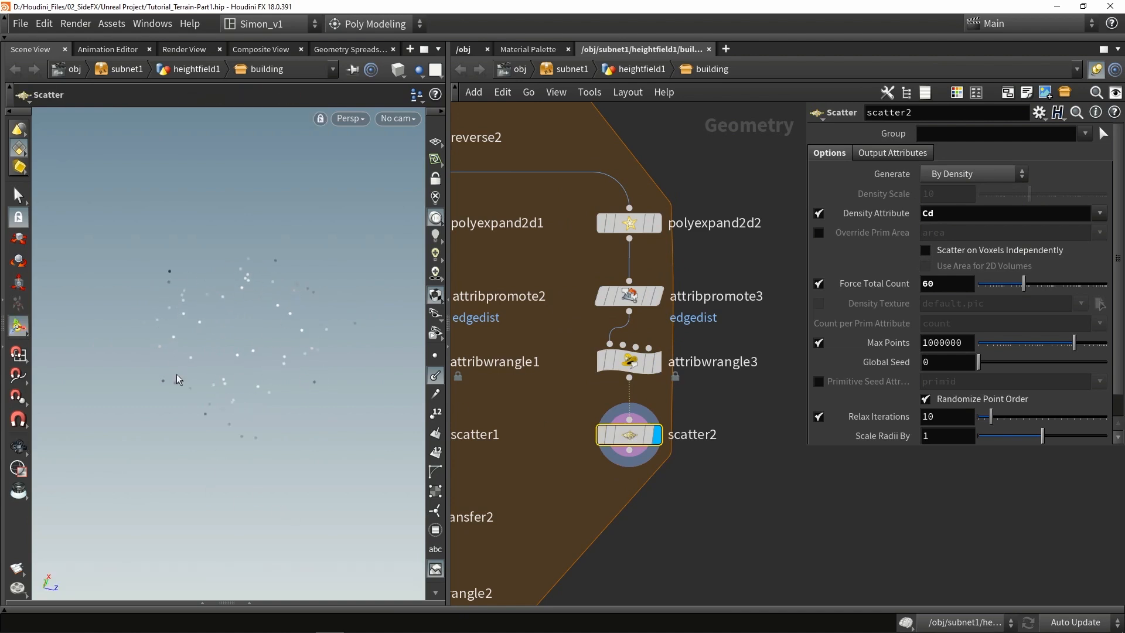
Step: Move scatter2 down and insert a Labs Color Adjustment node between attribwrangle3 and scatter2
middle_drag(630, 437, 601, 315)
drag(601, 314, 601, 386)
key(Tab)
text(color)
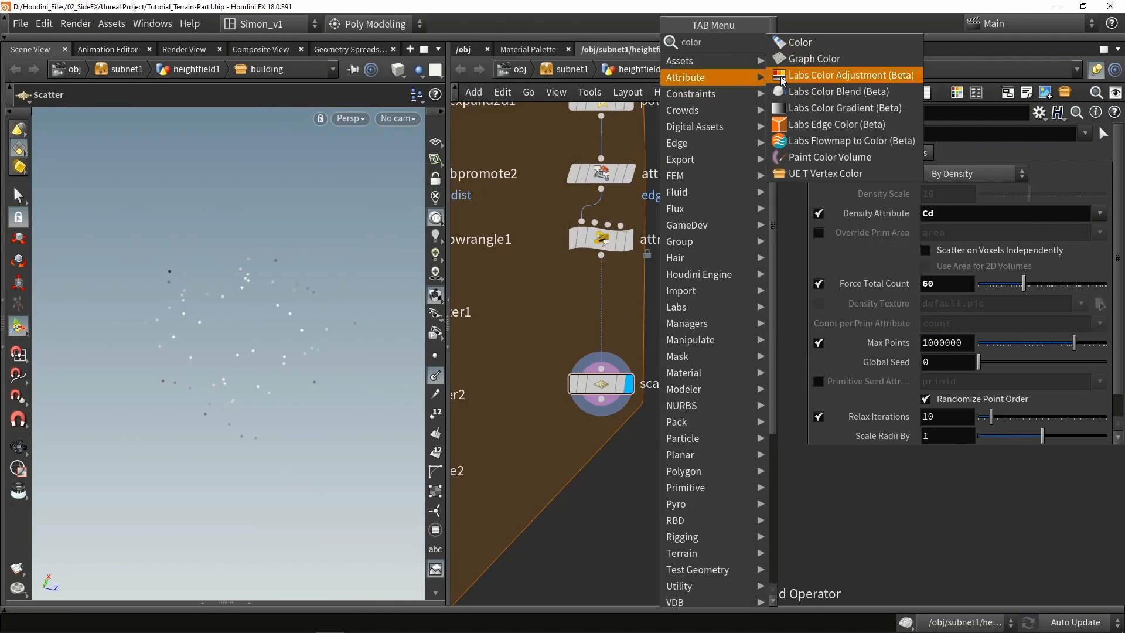
click(838, 75)
click(635, 318)
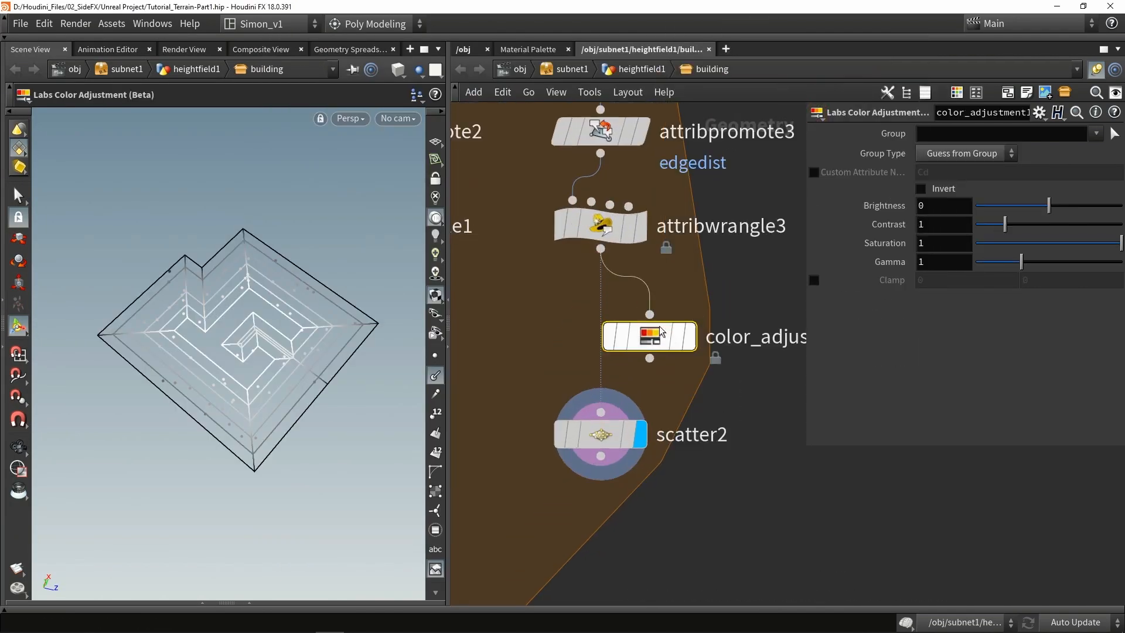
drag(648, 331, 613, 341)
Step: Enable Clamp on color_adjustment1 and set its range to 0 to 1
click(814, 280)
click(1026, 280)
text(1)
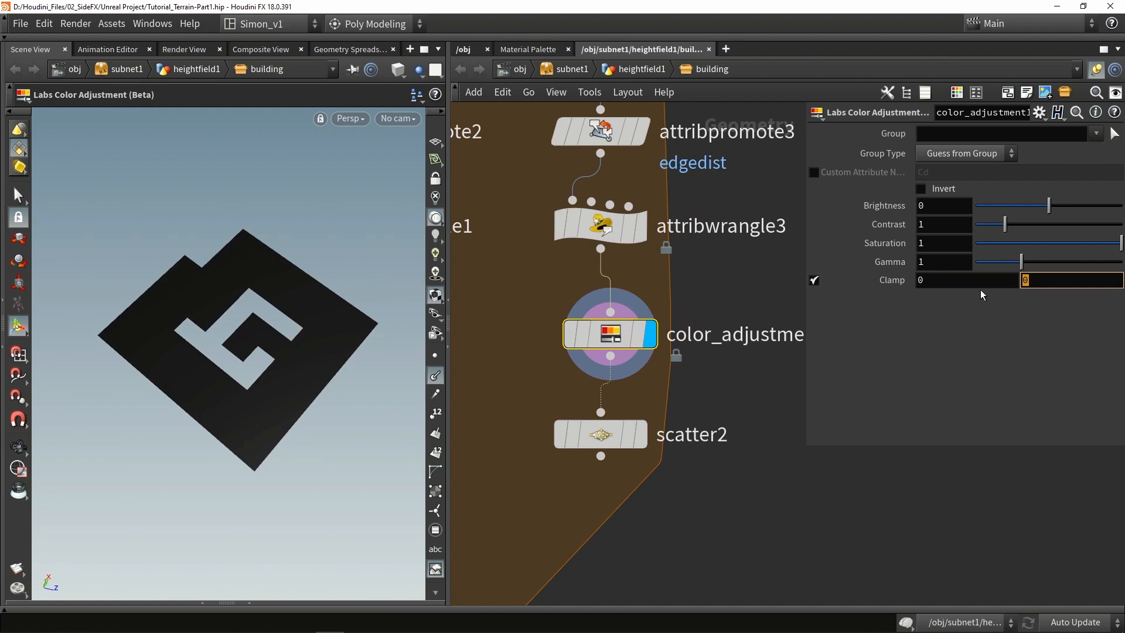
key(Return)
Step: Invert the density colours in color_adjustment1 and set Brightness to 0.116, Contrast to 2.69 and Gamma to 1.715
mouse_move(1050, 207)
mouse_down()
mouse_move(1007, 208)
mouse_move(1060, 211)
mouse_move(1030, 208)
mouse_move(1059, 224)
mouse_move(995, 226)
mouse_move(1054, 231)
mouse_move(1012, 206)
mouse_move(1057, 203)
mouse_up()
click(952, 190)
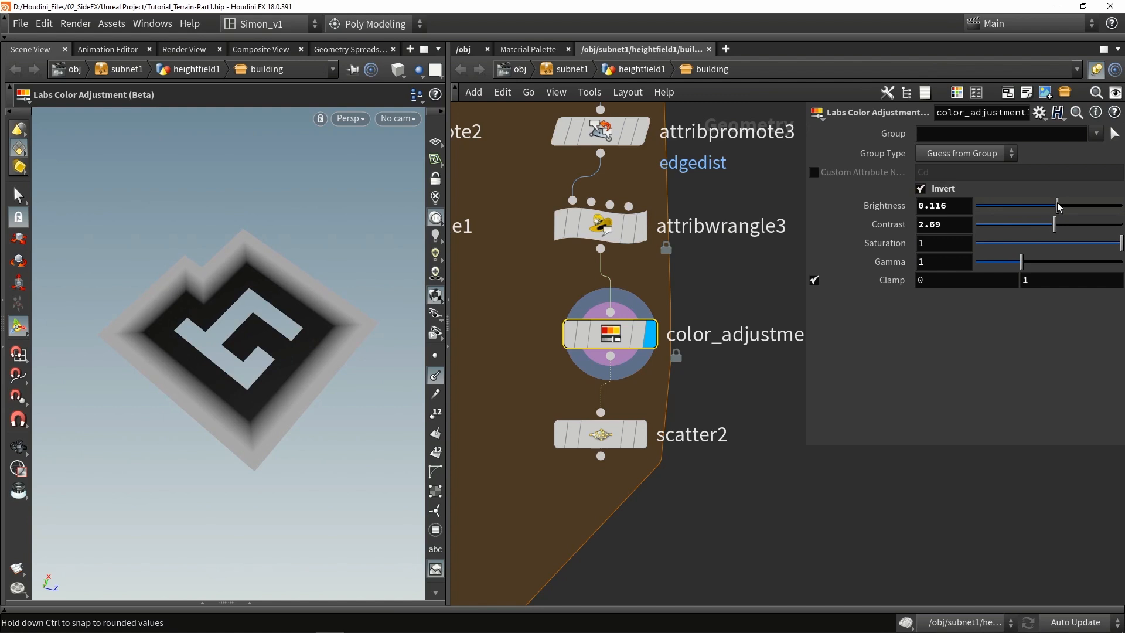
mouse_move(1118, 244)
mouse_down()
mouse_move(1079, 245)
mouse_move(1122, 246)
mouse_up()
drag(1025, 262, 1080, 263)
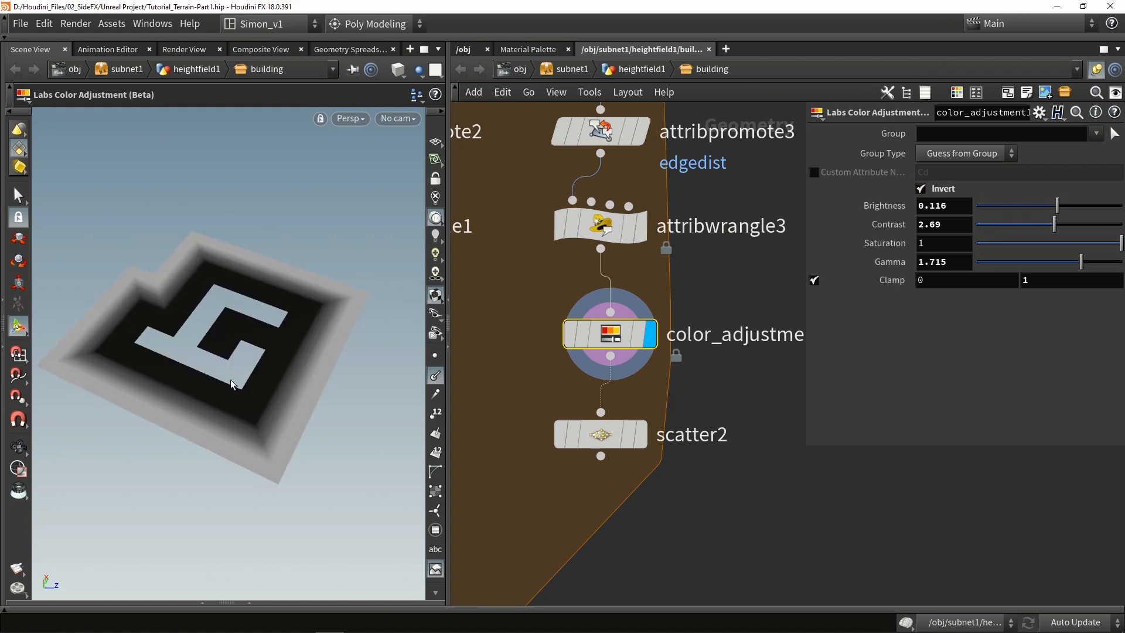
Step: Display scatter2's points, followed by scatter1's, to compare the distributions of the two scatter branches
mouse_move(606, 345)
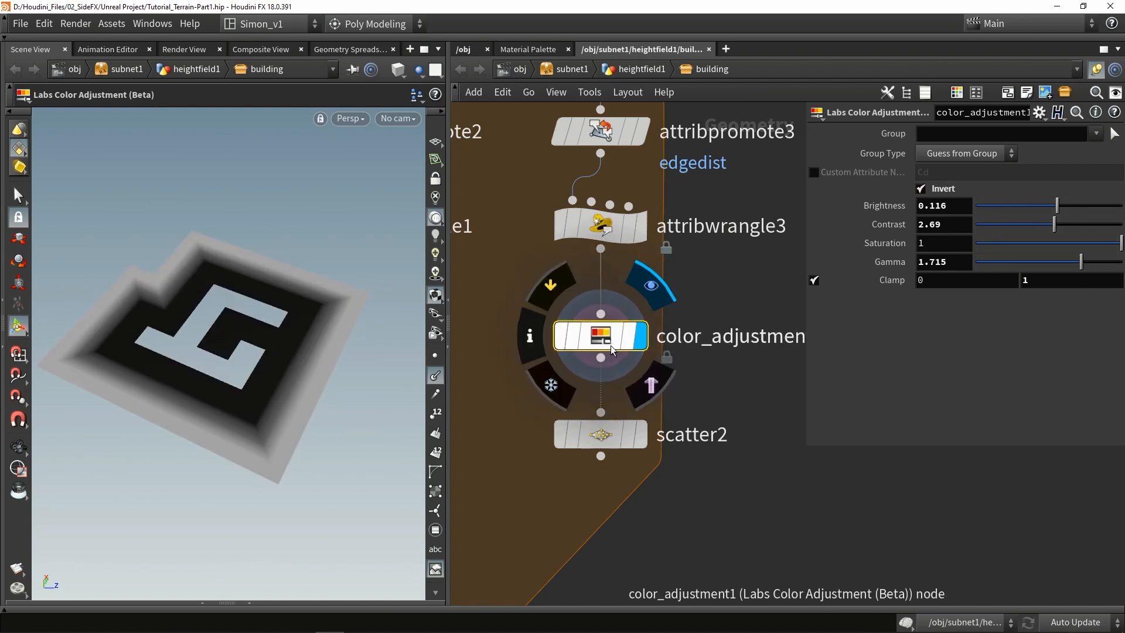
click(640, 439)
click(609, 437)
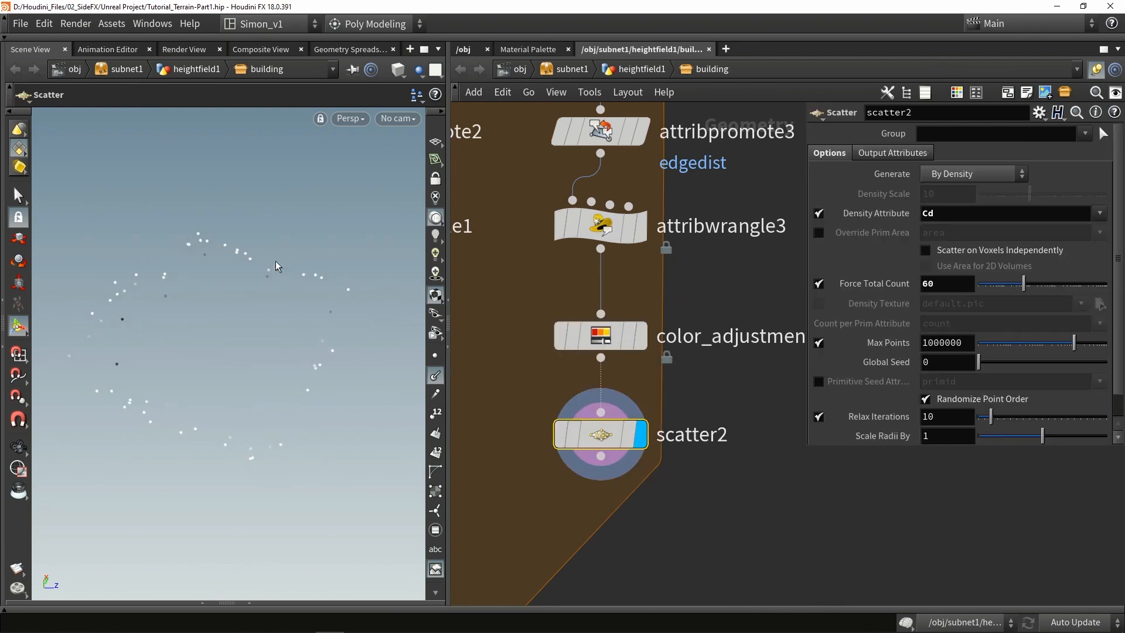
middle_drag(534, 425, 706, 280)
scroll(706, 279, down, 3)
click(566, 215)
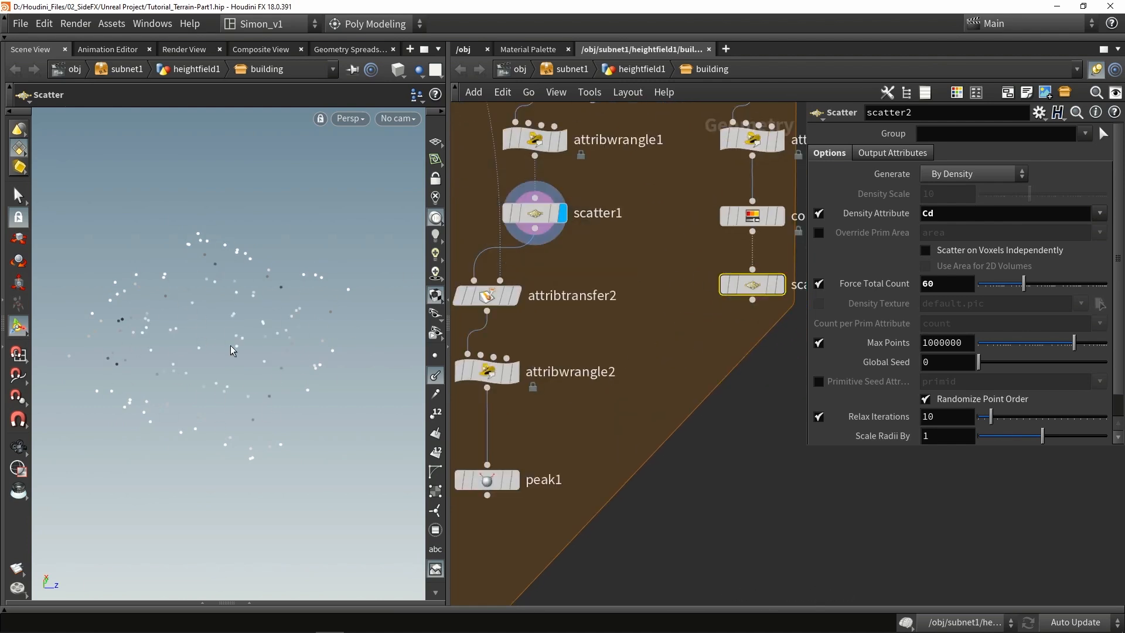
Step: Display color_adjustment1 and set its Brightness to 0.012 to refine the density mask
click(779, 285)
click(752, 216)
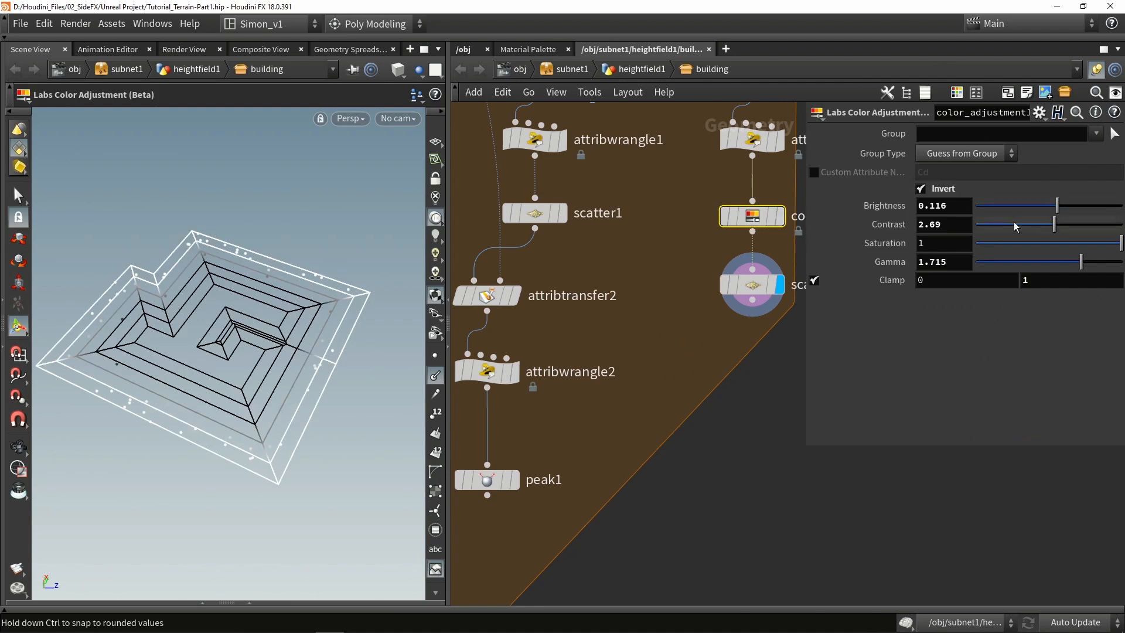
click(780, 217)
mouse_move(1054, 200)
mouse_down()
mouse_move(1072, 205)
mouse_move(1050, 210)
mouse_up()
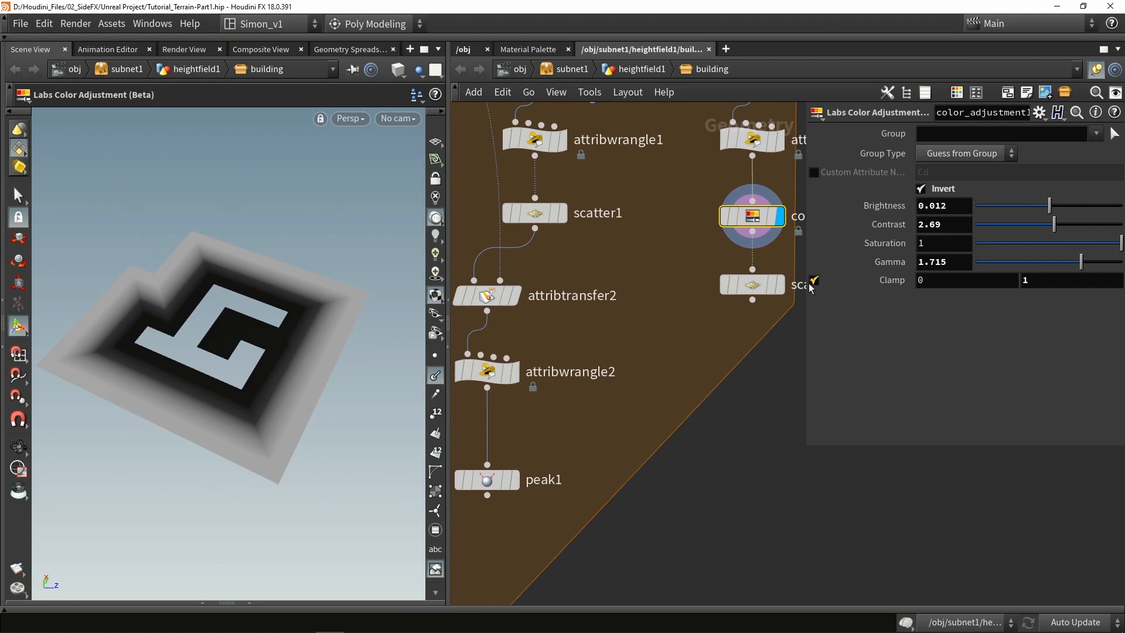
Step: Display scatter2 and set its Force Total Count to 44
click(779, 285)
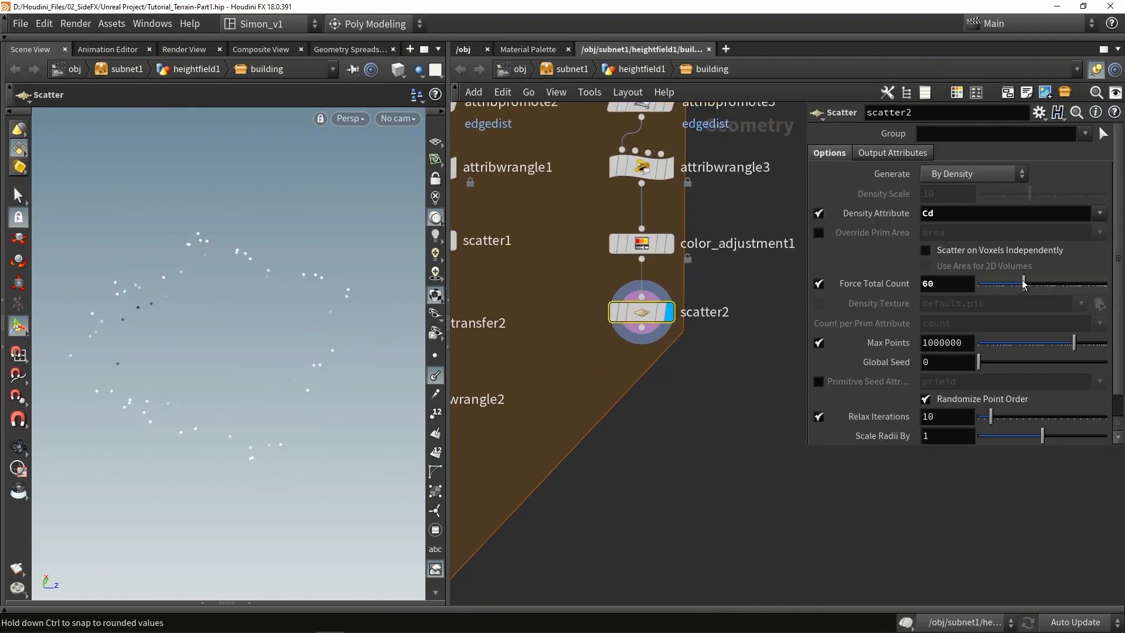
drag(1018, 286, 1021, 286)
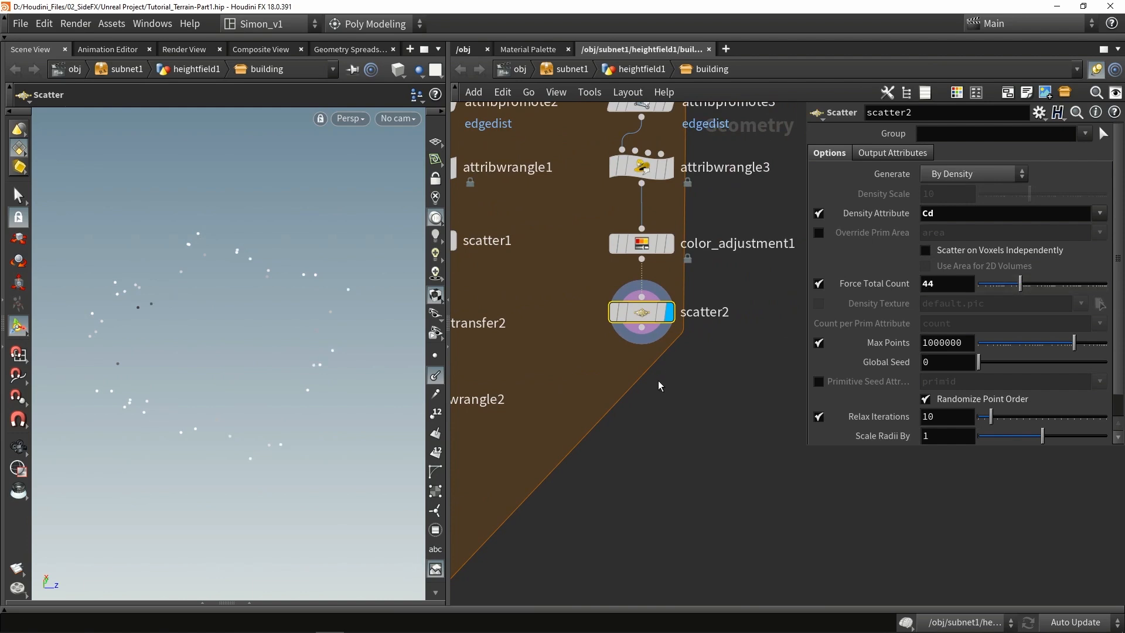
middle_drag(660, 378, 653, 337)
alt+drag(190, 319, 164, 314)
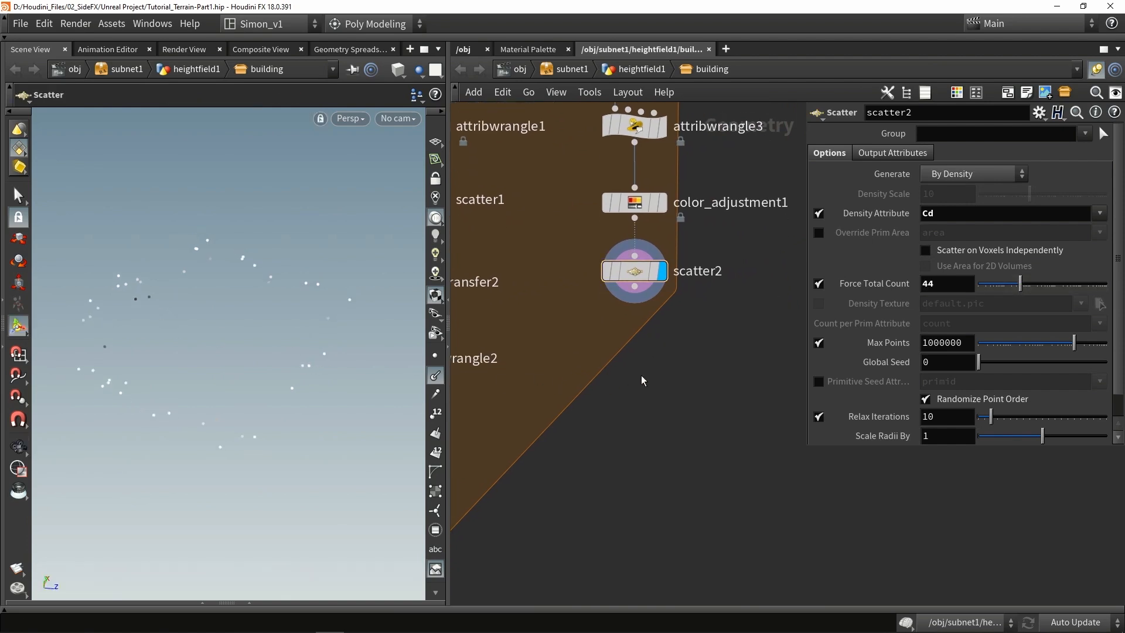
Step: Add a Point Replicate node below scatter2, wire scatter2 into it and display the result
key(Tab)
text(re)
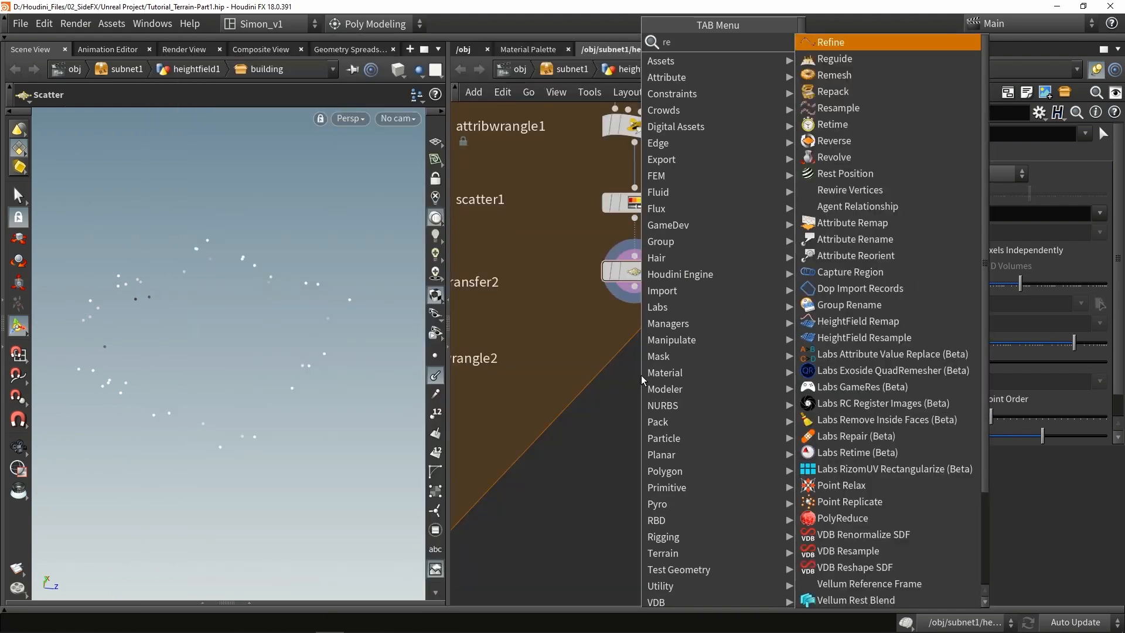
text(pl)
key(Down)
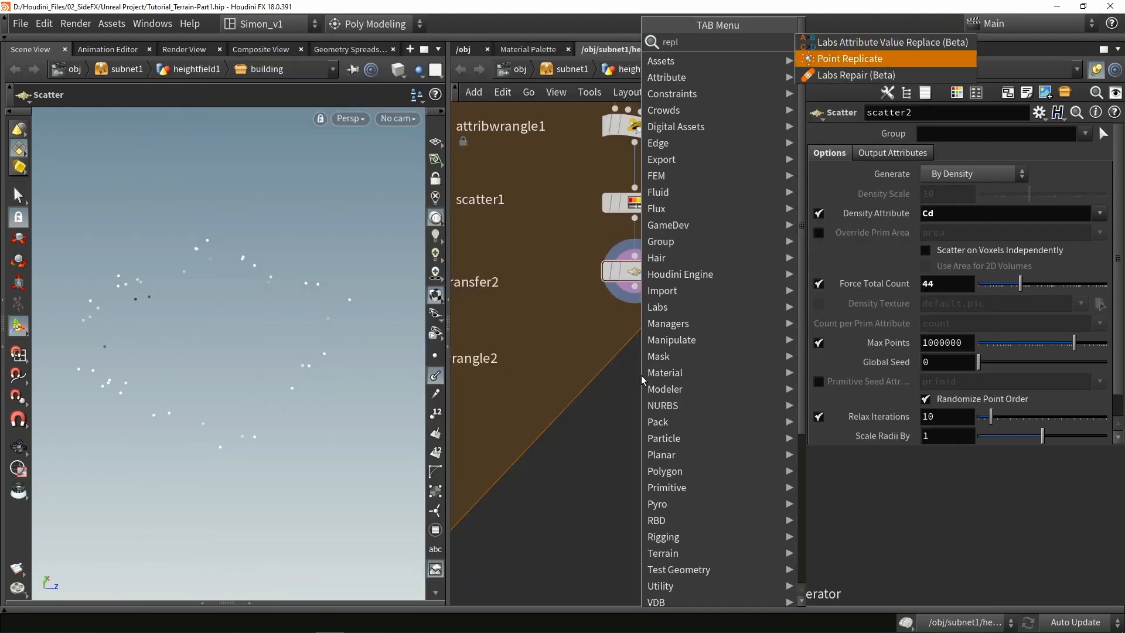
key(Return)
click(635, 375)
drag(635, 286, 637, 353)
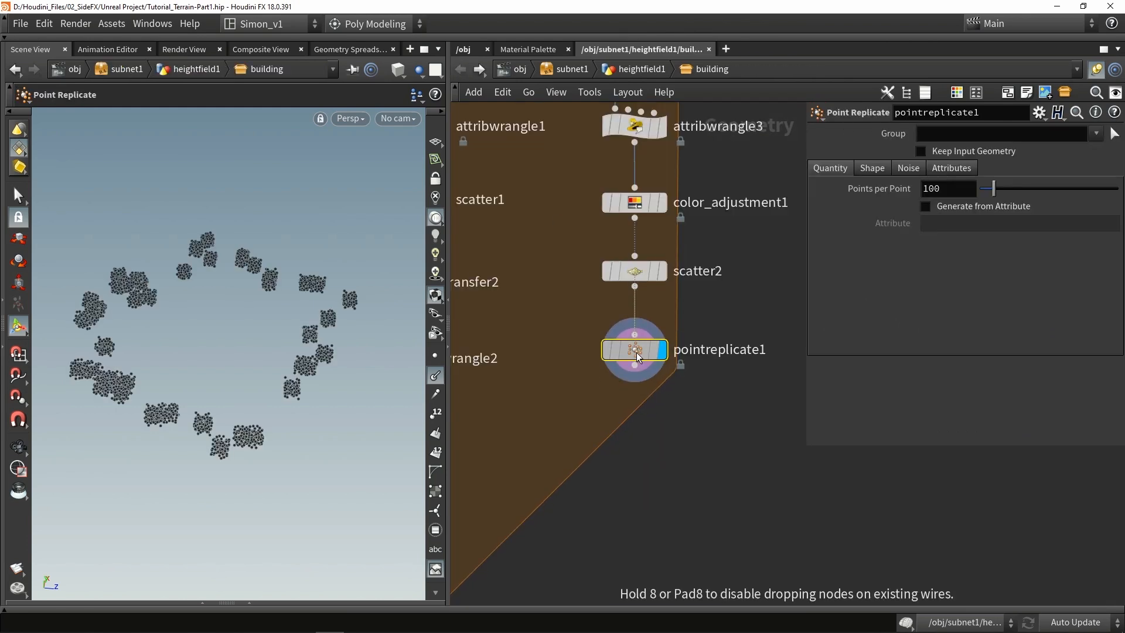
Step: Compare scatter2's points with the replicated clusters and set pointreplicate1's Points per Point to 5
key(Escape)
drag(280, 334, 276, 363)
right_drag(276, 363, 278, 428)
click(662, 271)
click(639, 270)
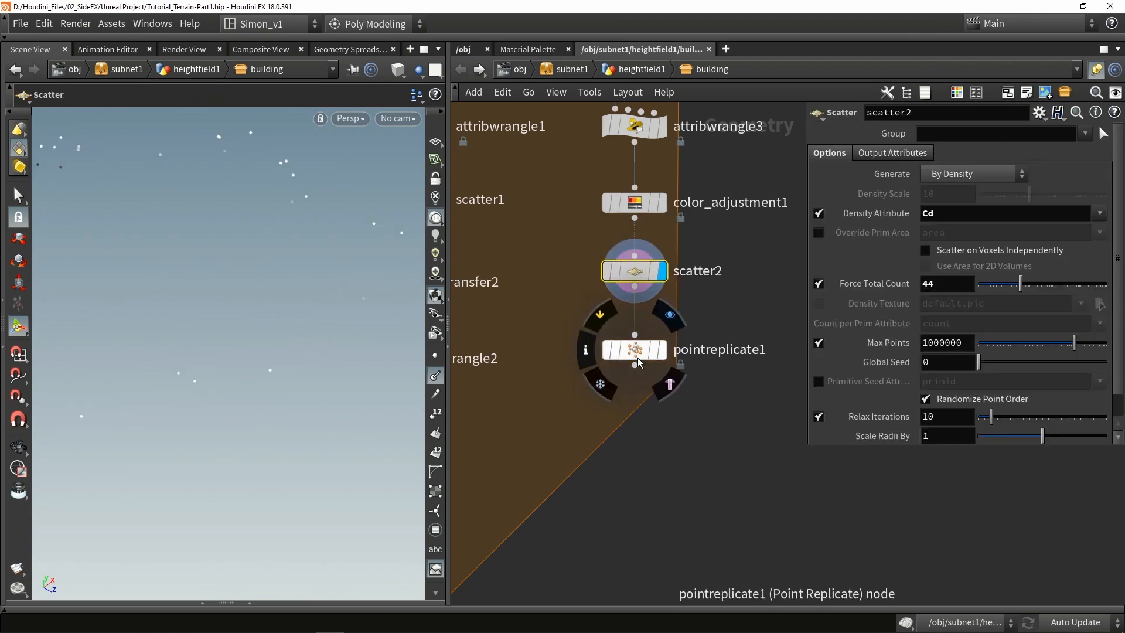
key(r)
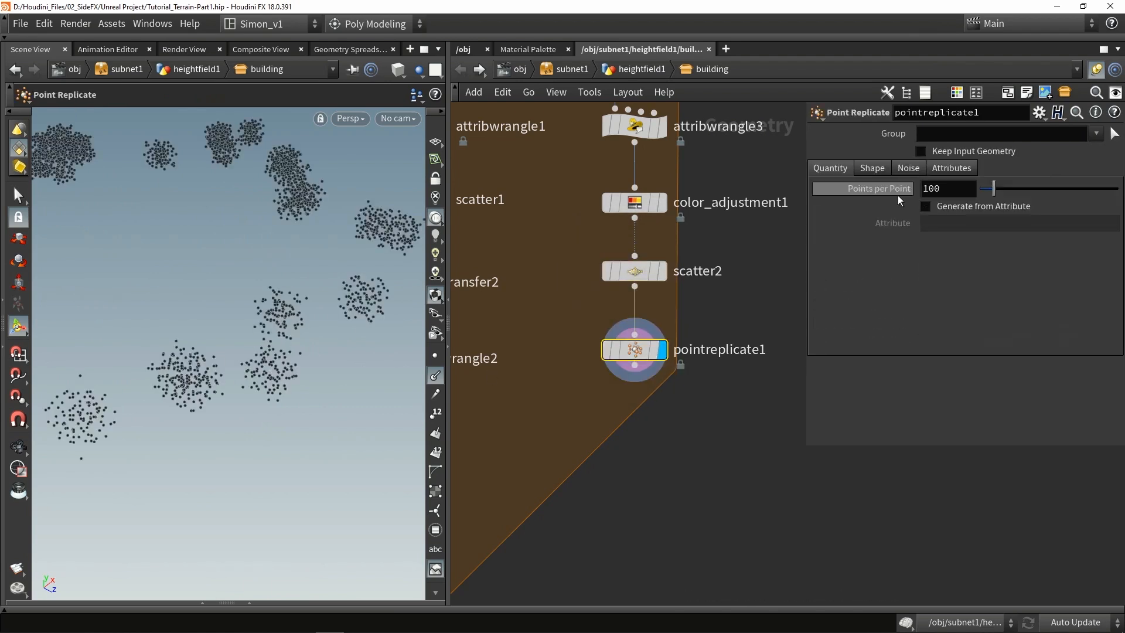
drag(956, 189, 866, 188)
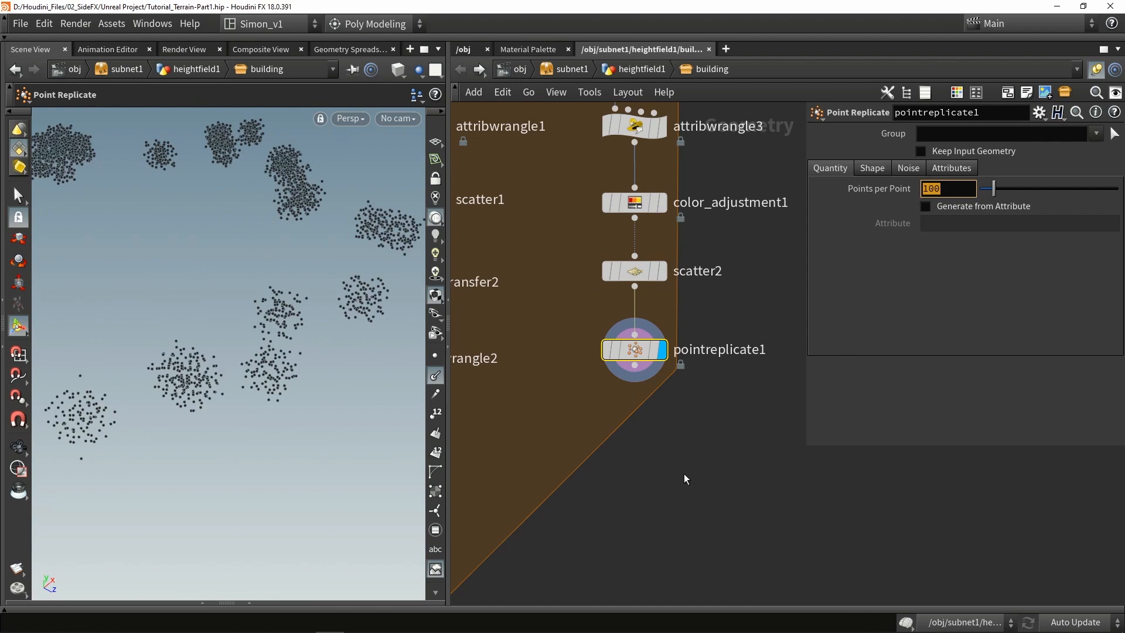
text(5)
key(Return)
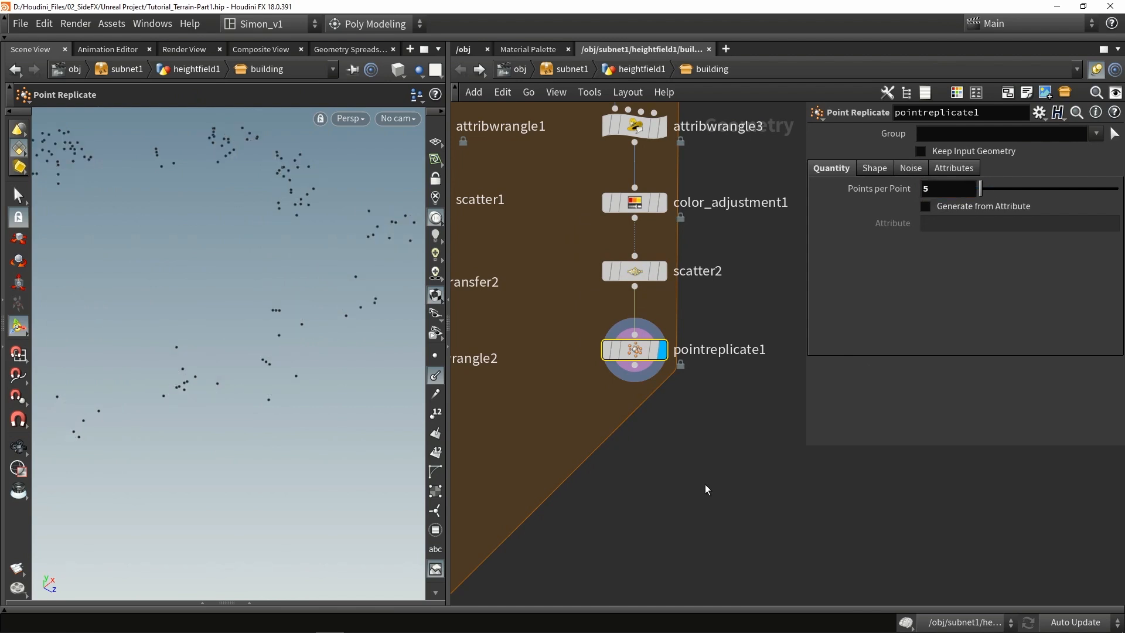
Step: Set pointreplicate1's box shape Size to 1.5, 0, 1.5 and its Seed to 2.09
click(871, 173)
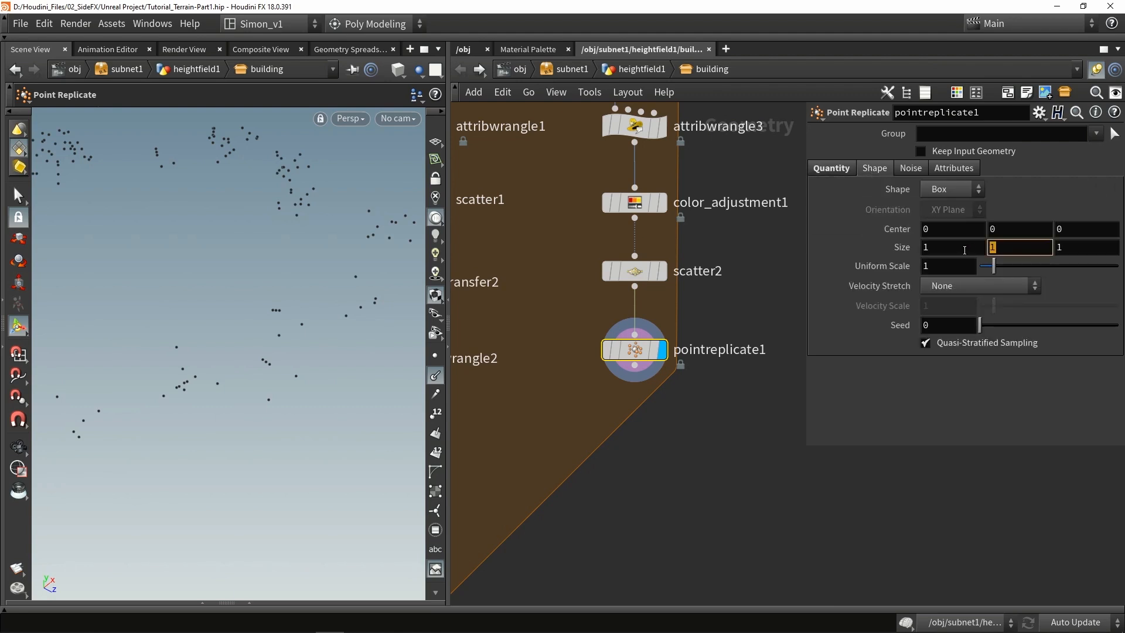
key(Return)
key(Escape)
drag(349, 323, 303, 295)
key(Return)
mouse_move(980, 324)
mouse_down()
mouse_move(1069, 321)
mouse_move(1037, 333)
mouse_move(1060, 328)
mouse_move(1000, 317)
mouse_up()
middle_drag(937, 247, 957, 251)
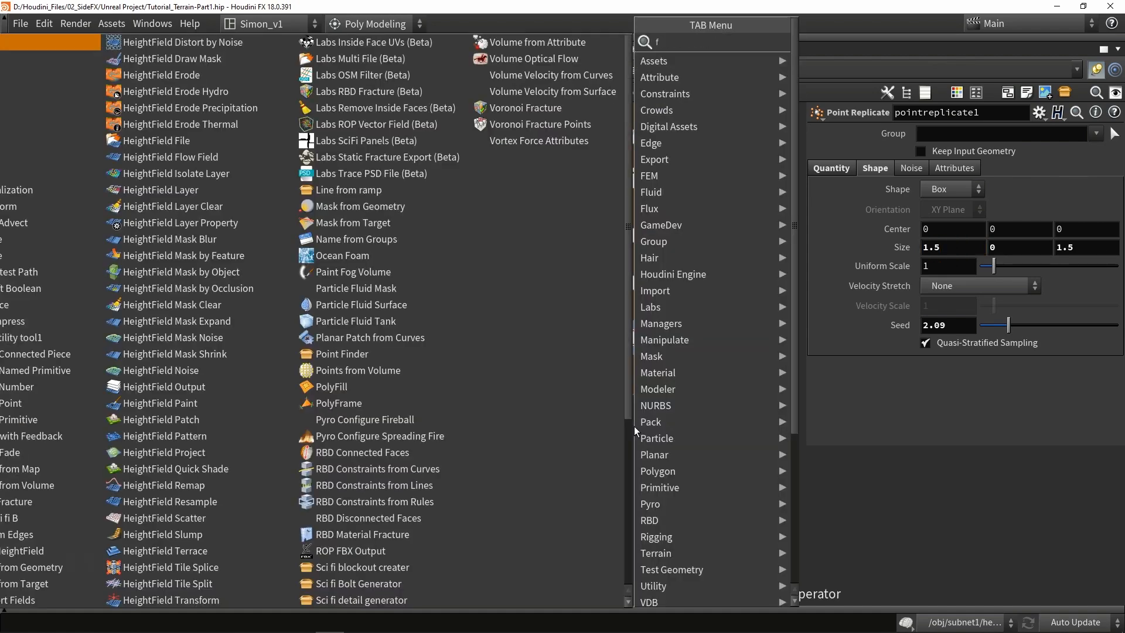
Step: Add a Fuse node after pointreplicate1 with a Snap Distance of 0.032854 and display it
text(u)
key(Return)
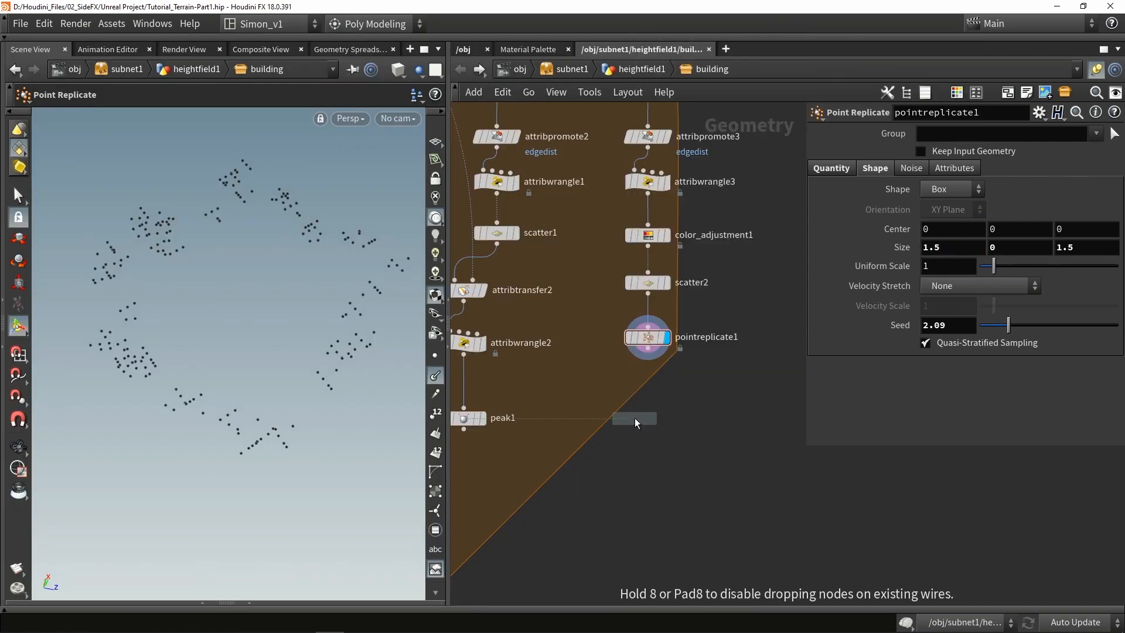
click(633, 424)
scroll(637, 385, up, 3)
drag(654, 320, 680, 394)
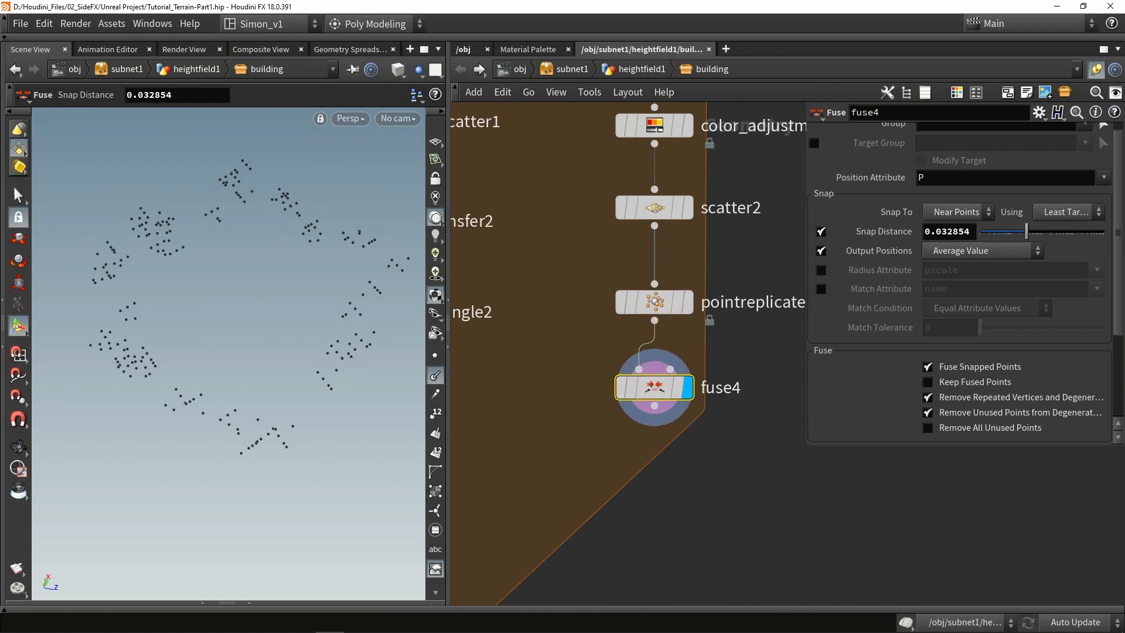
Step: Add an Attribute Randomize node, connect it after fuse4 and display it
scroll(660, 292, down, 2)
key(Tab)
text(ran)
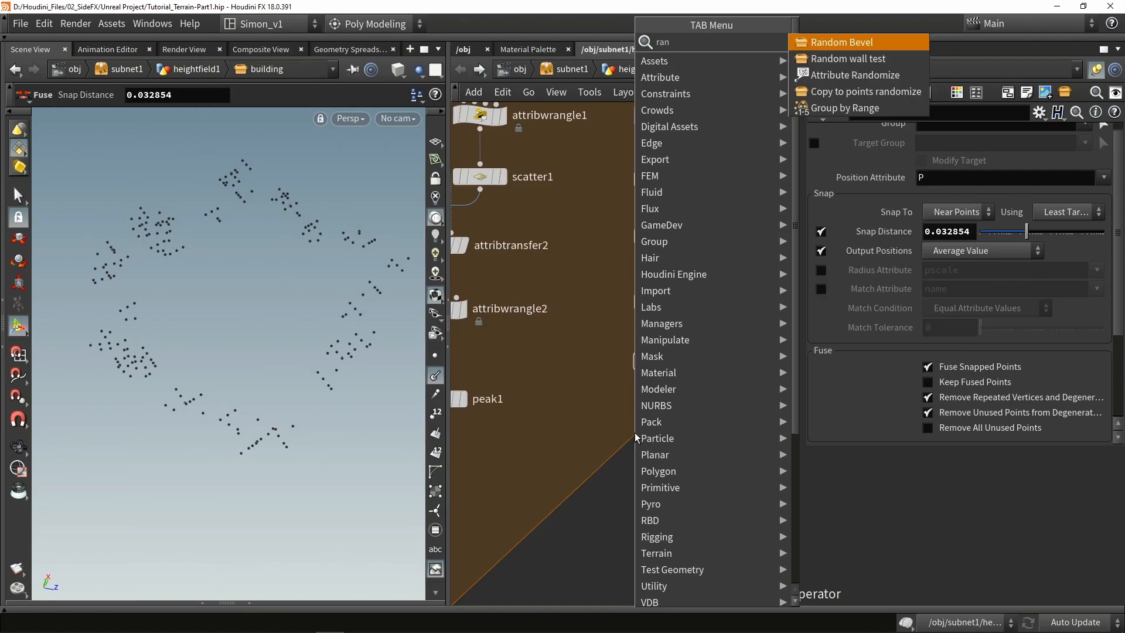
key(Down)
key(Down)
key(Return)
click(622, 455)
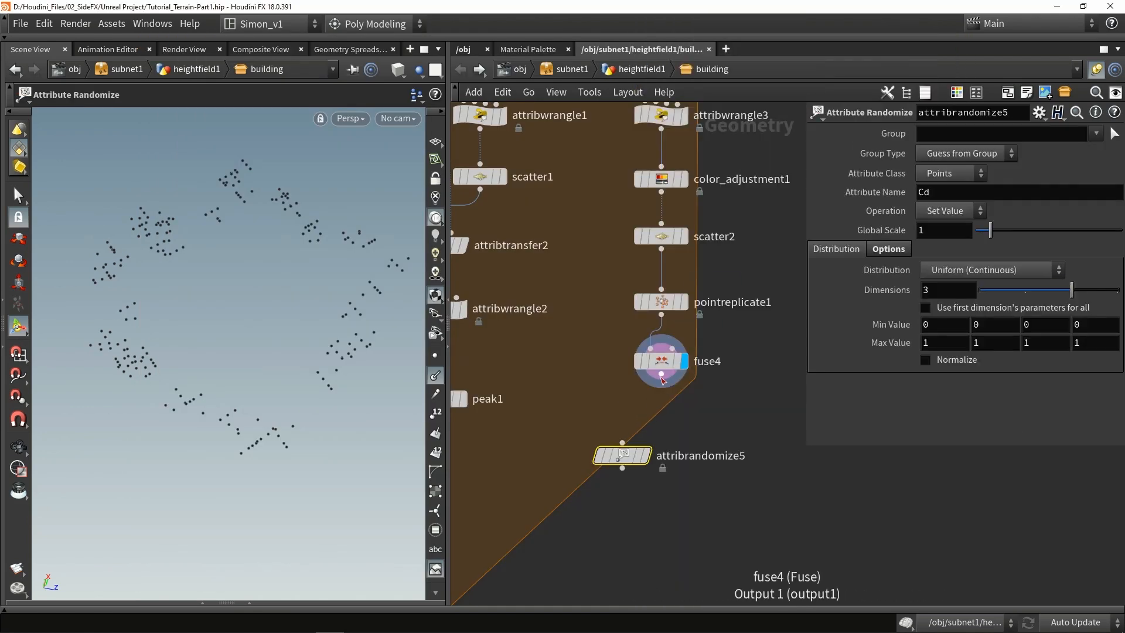
drag(622, 455, 661, 419)
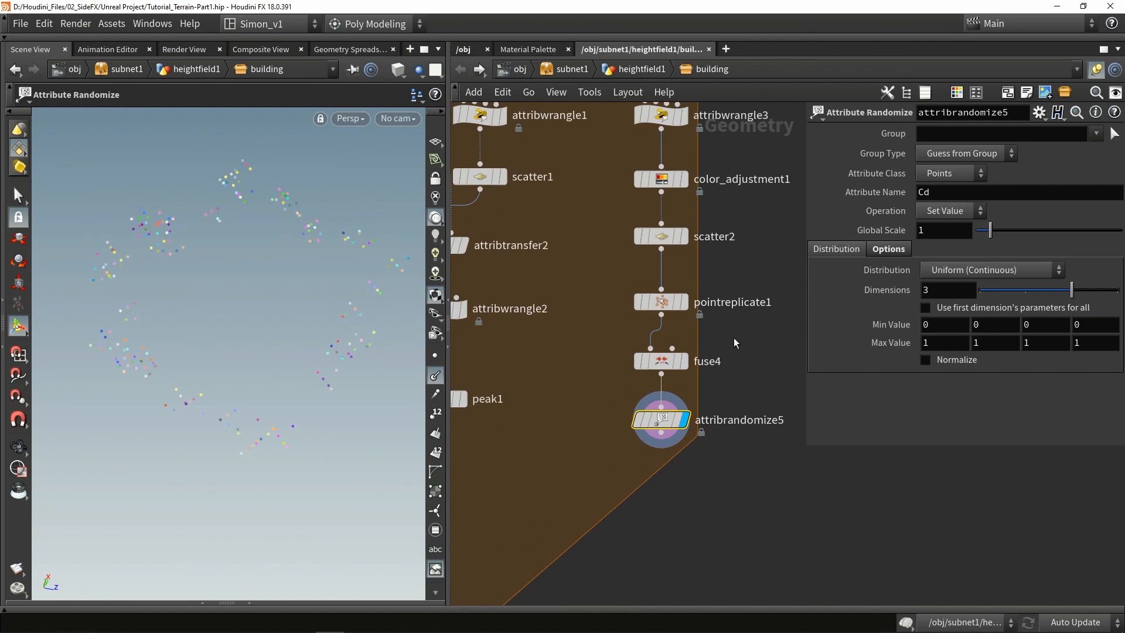
Step: Set attribrandomize5 to randomize the N attribute with the second Max Value component at 0
double_click(925, 192)
text(N)
key(Return)
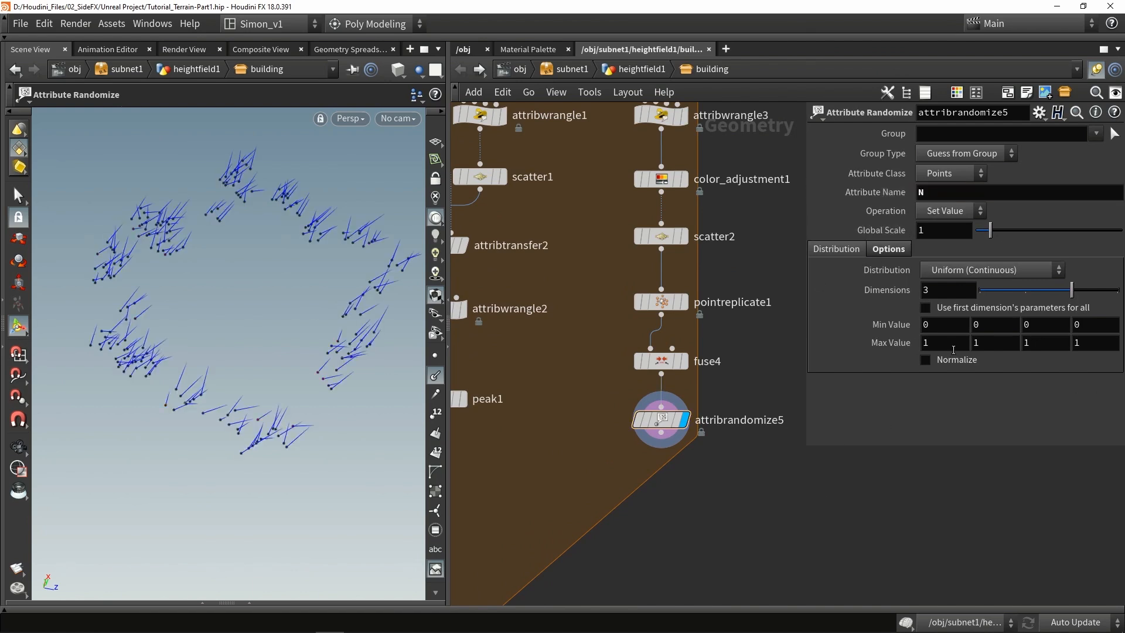
text(0)
key(Return)
mouse_move(223, 343)
mouse_down()
mouse_move(181, 326)
mouse_move(227, 411)
mouse_move(205, 340)
mouse_up()
Step: Add a Copy to Points node below attribrandomize5
scroll(613, 463, down, 4)
key(Tab)
text(copy t)
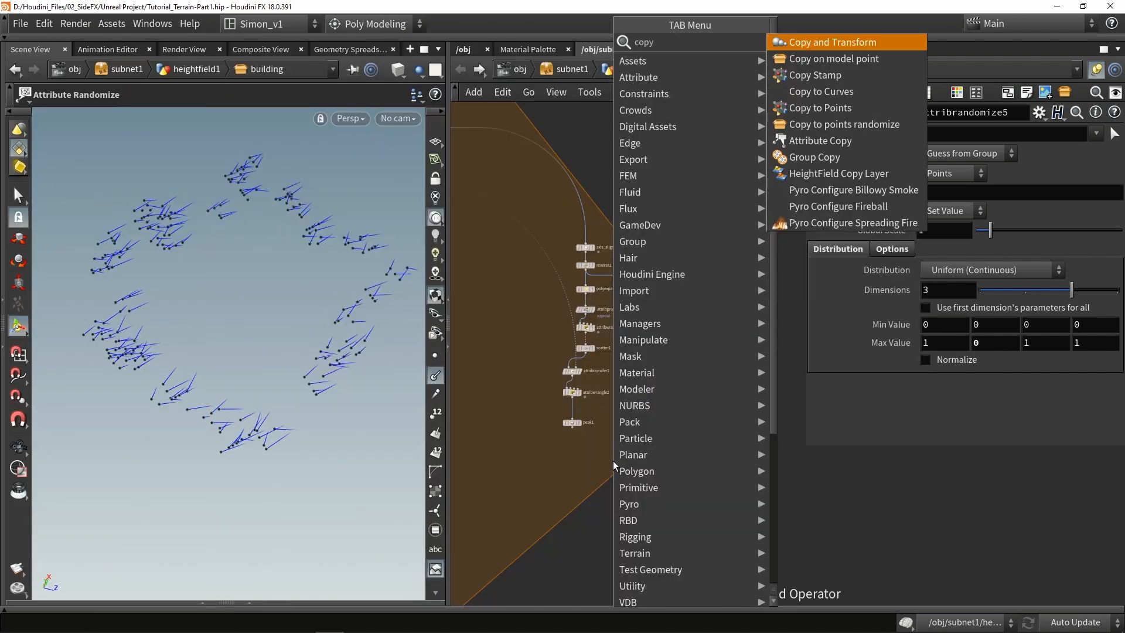
click(828, 85)
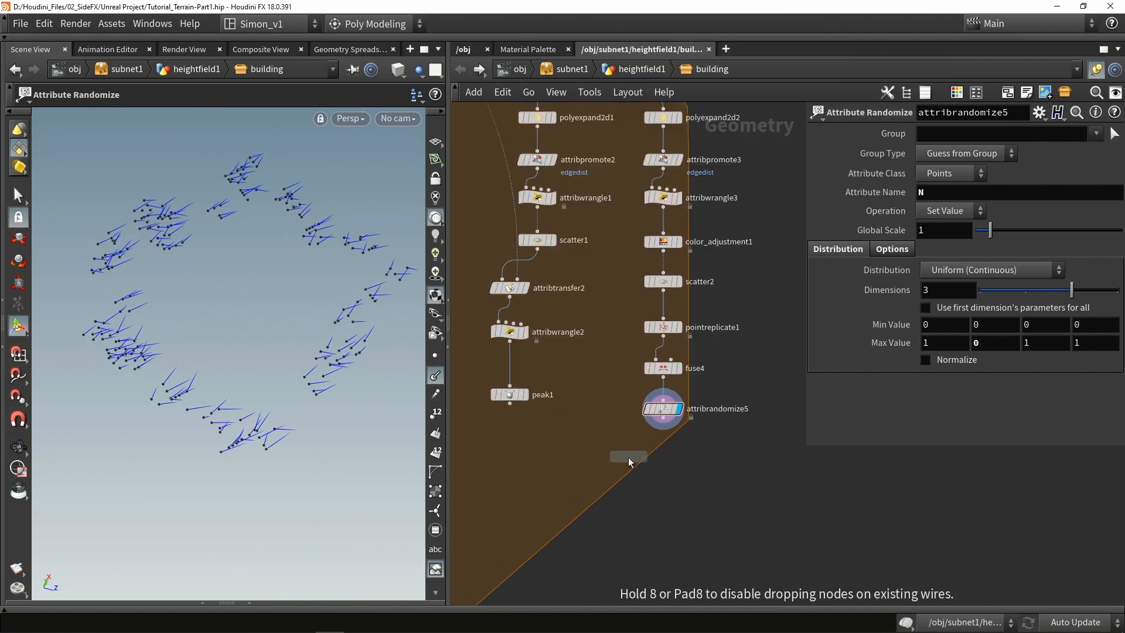
click(603, 451)
Step: Wire the brick geometry from polybevel1 into copytopoints4's source input and display the copied bricks
middle_drag(603, 451, 693, 432)
scroll(692, 432, up, 5)
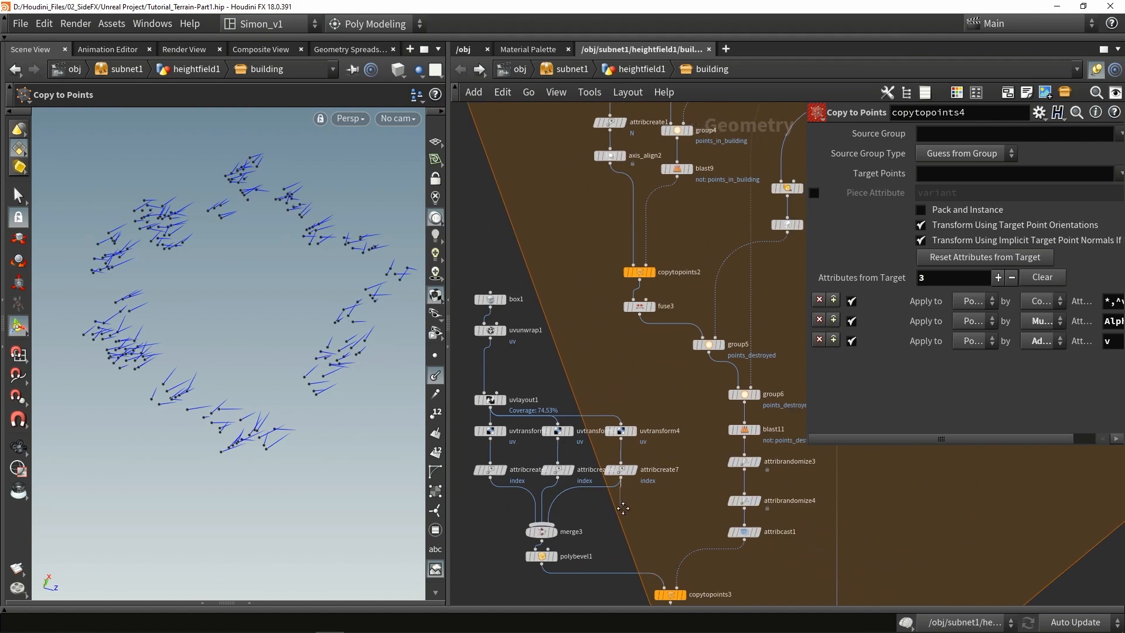
click(557, 561)
scroll(556, 502, down, 5)
scroll(691, 448, up, 2)
middle_drag(692, 448, 572, 457)
scroll(698, 404, up, 3)
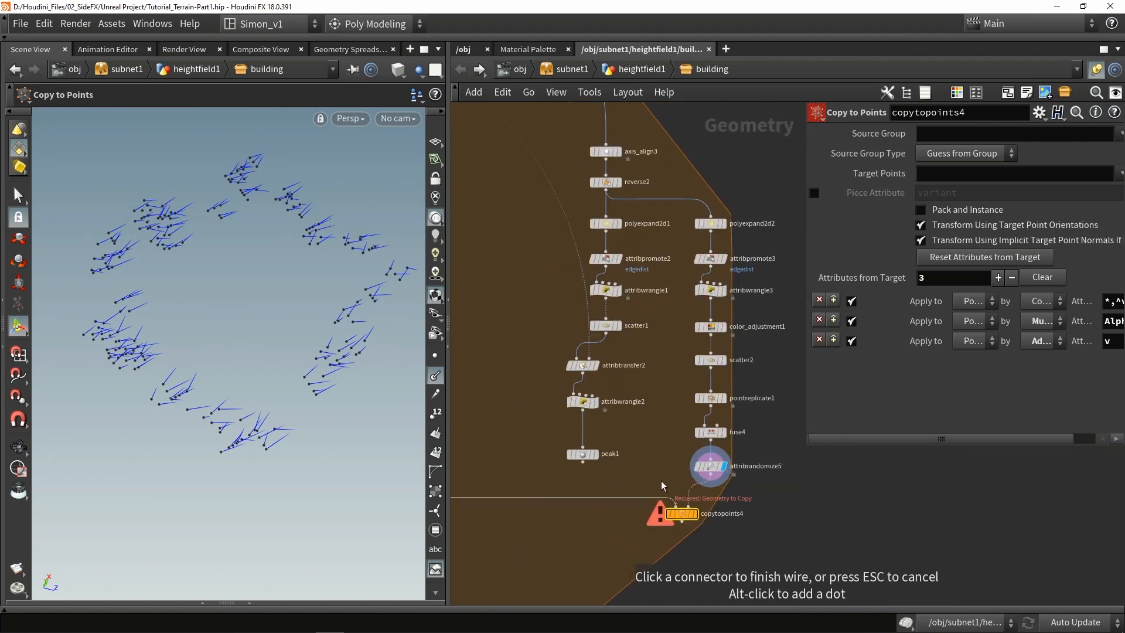
click(674, 505)
scroll(674, 504, up, 3)
click(696, 507)
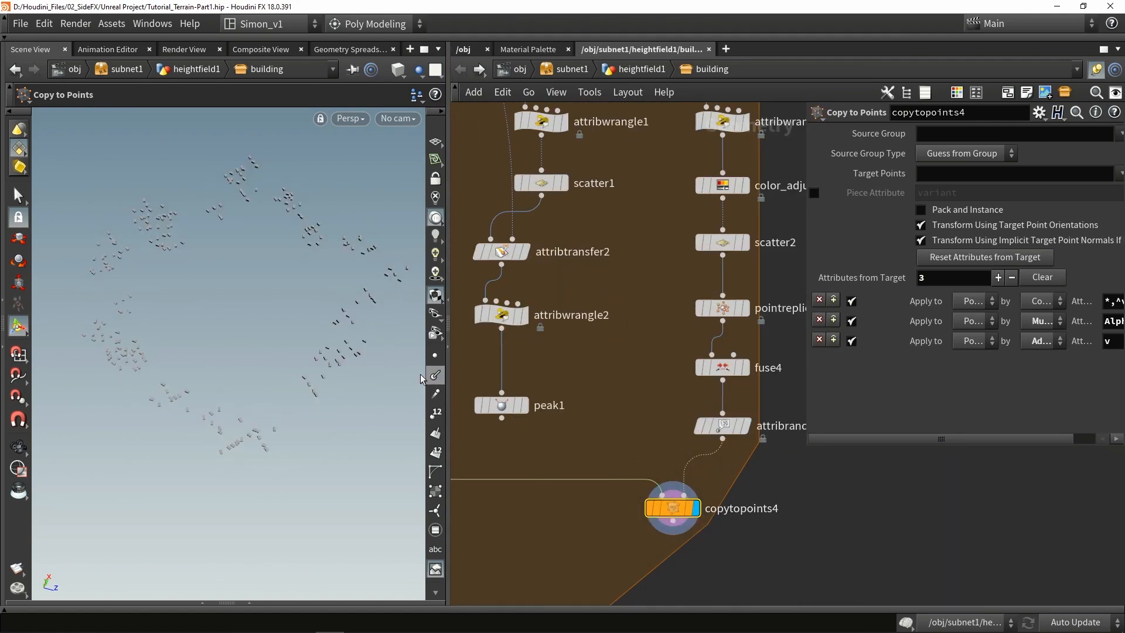
Step: Connect copytopoints4 to merge2 and display uvquickshade13 to inspect the bricks scattered around the building
key(Escape)
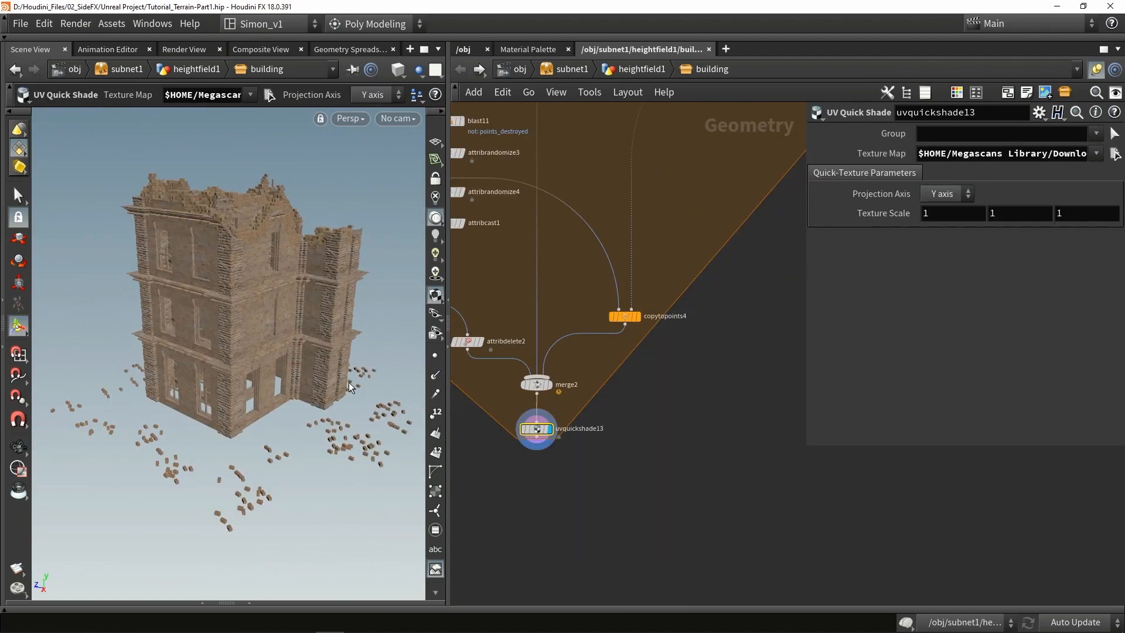
mouse_move(229, 376)
alt+mouse_down()
mouse_move(256, 412)
mouse_move(324, 408)
mouse_move(230, 364)
alt+mouse_up()
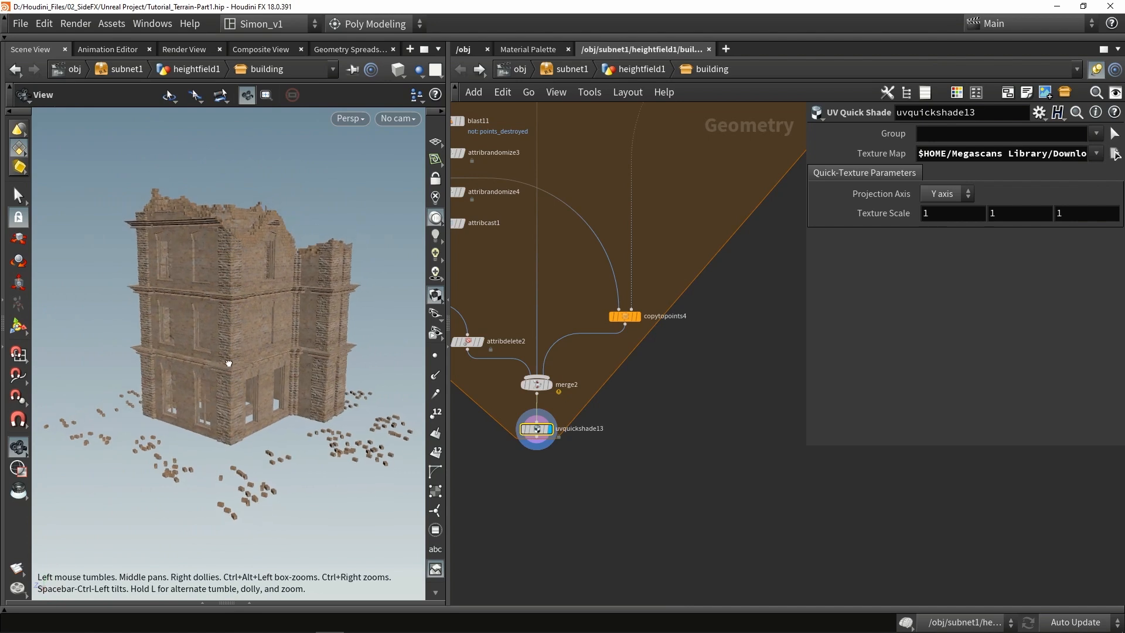
key(Return)
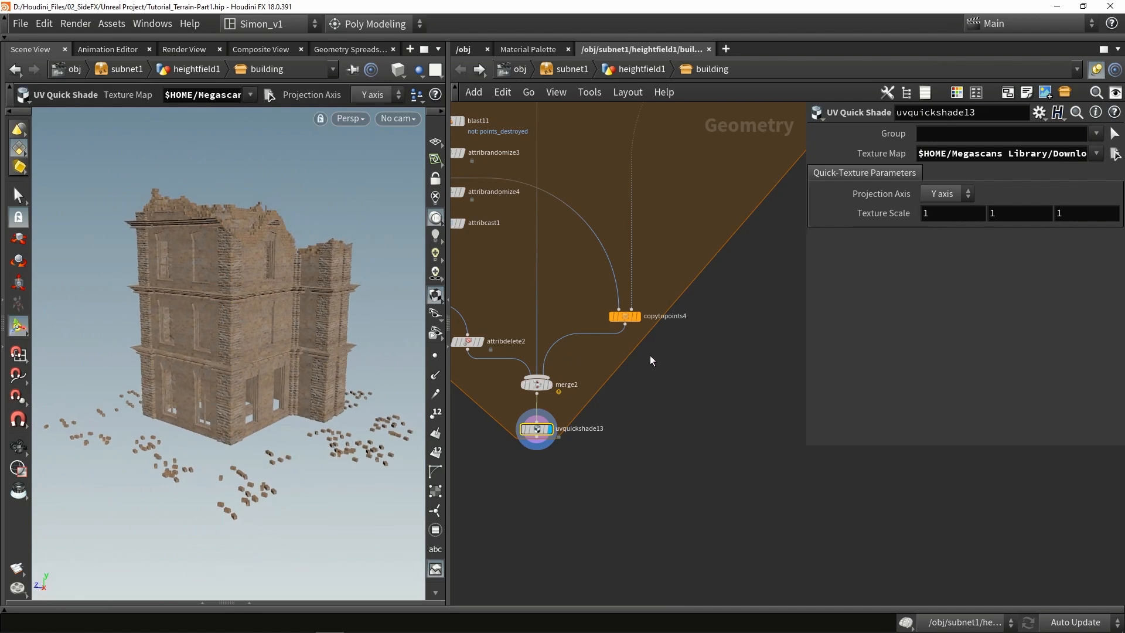
middle_drag(713, 166, 537, 434)
scroll(537, 434, down, 4)
scroll(537, 434, up, 2)
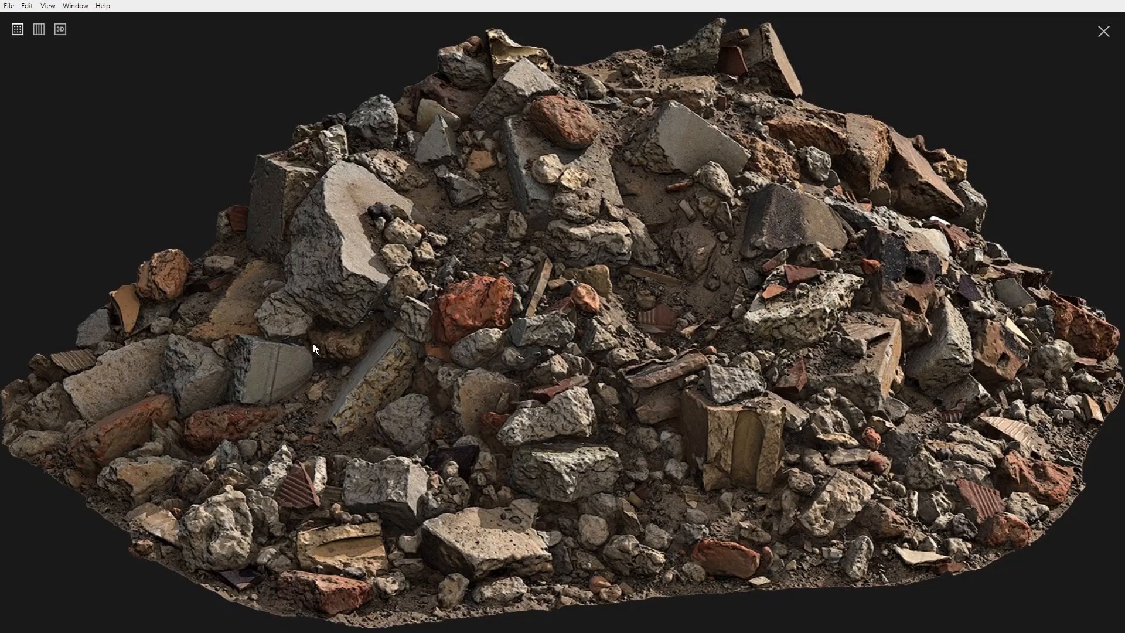
Step: Close the full-size preview, look through the other brick and cement rubble scans, and reopen the Bricks Rubble asset's details
click(1103, 32)
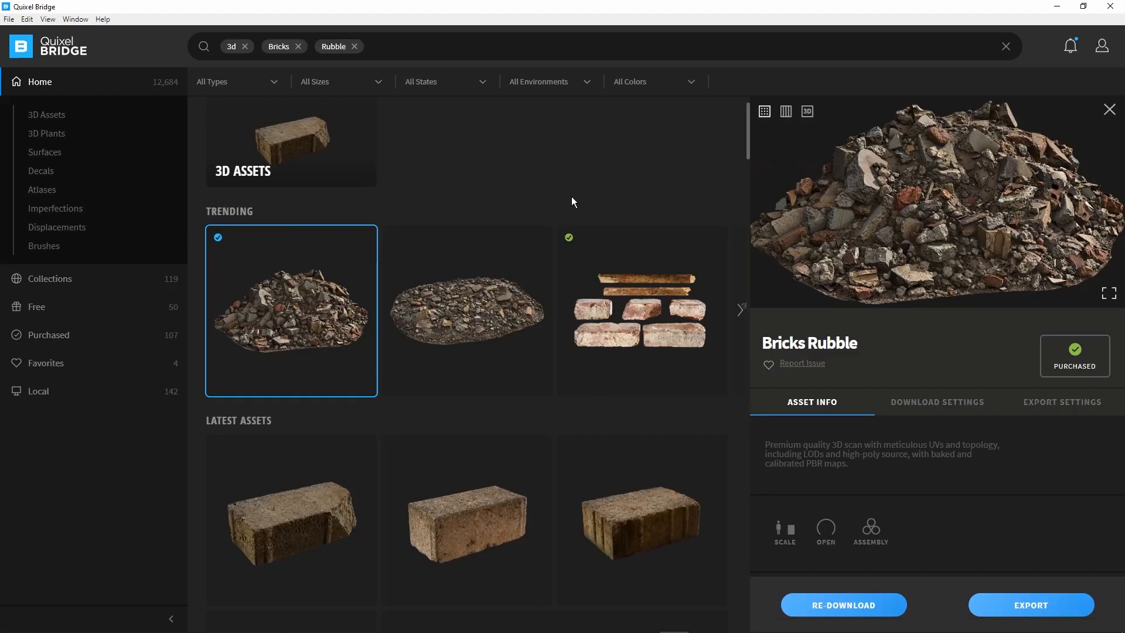
click(437, 293)
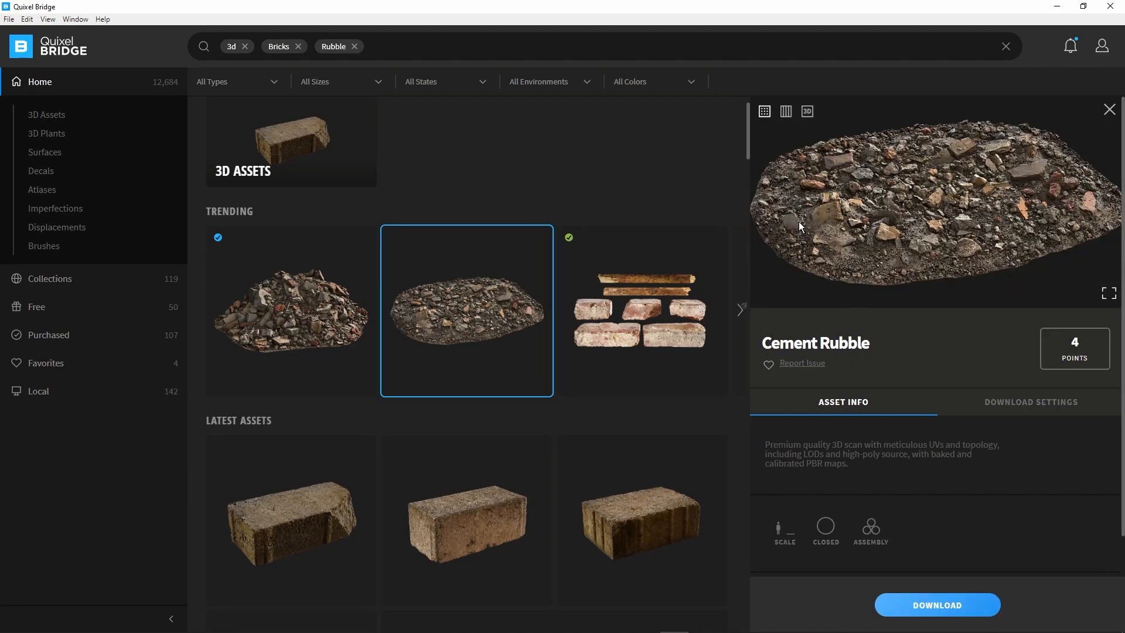
scroll(476, 452, down, 5)
scroll(478, 455, down, 8)
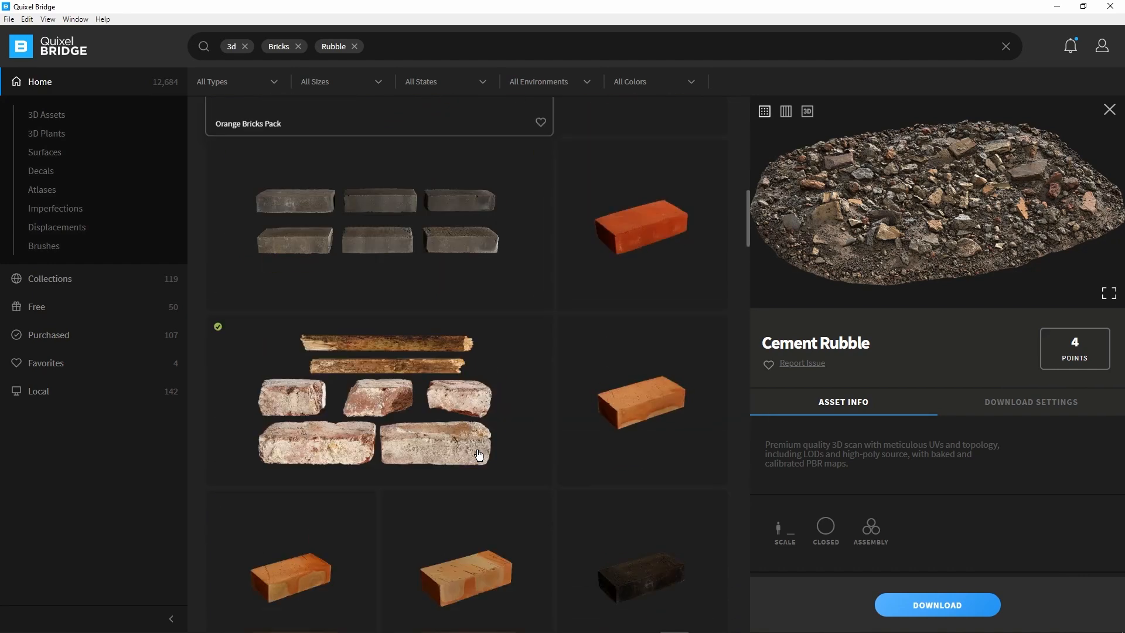
scroll(483, 457, up, 5)
scroll(699, 356, down, 5)
scroll(648, 361, down, 16)
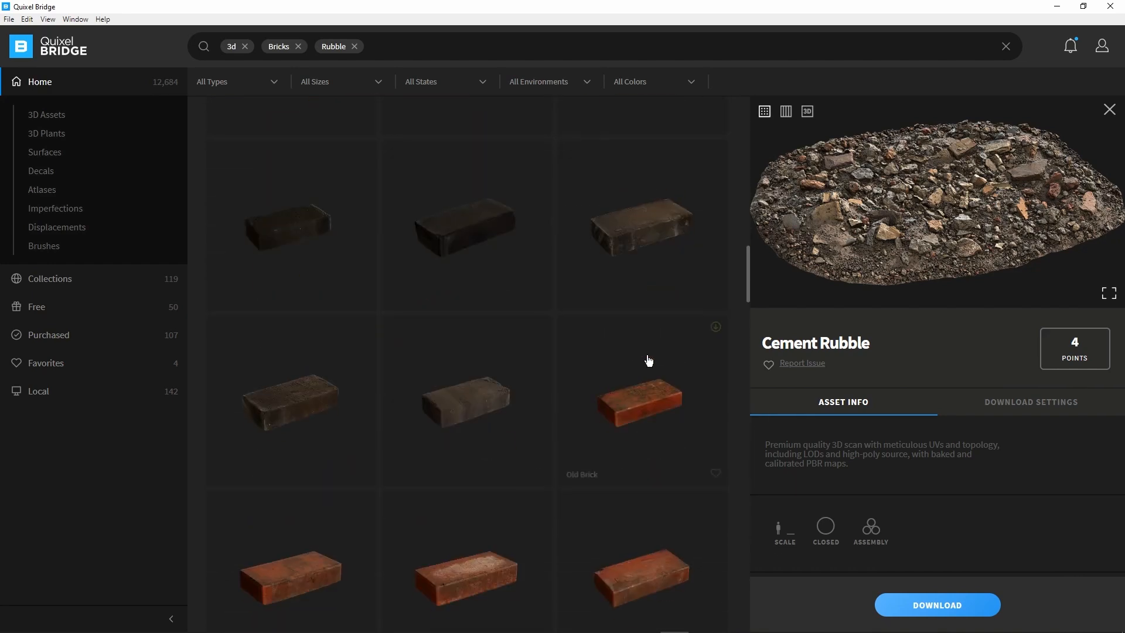
scroll(645, 362, up, 20)
scroll(645, 366, up, 10)
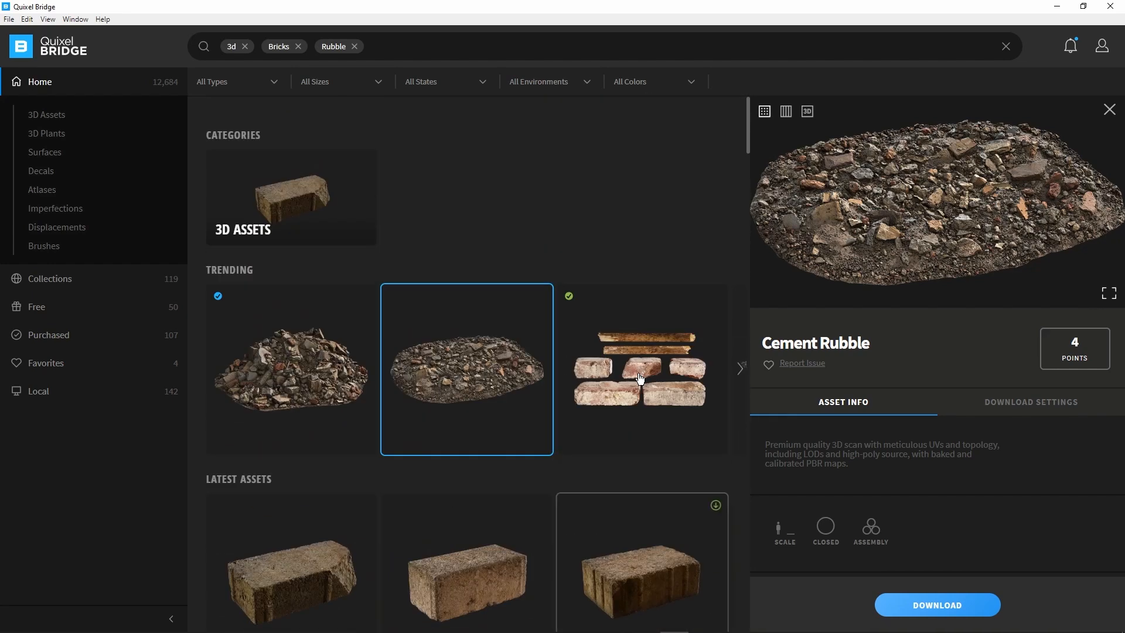
click(321, 390)
drag(961, 202, 885, 192)
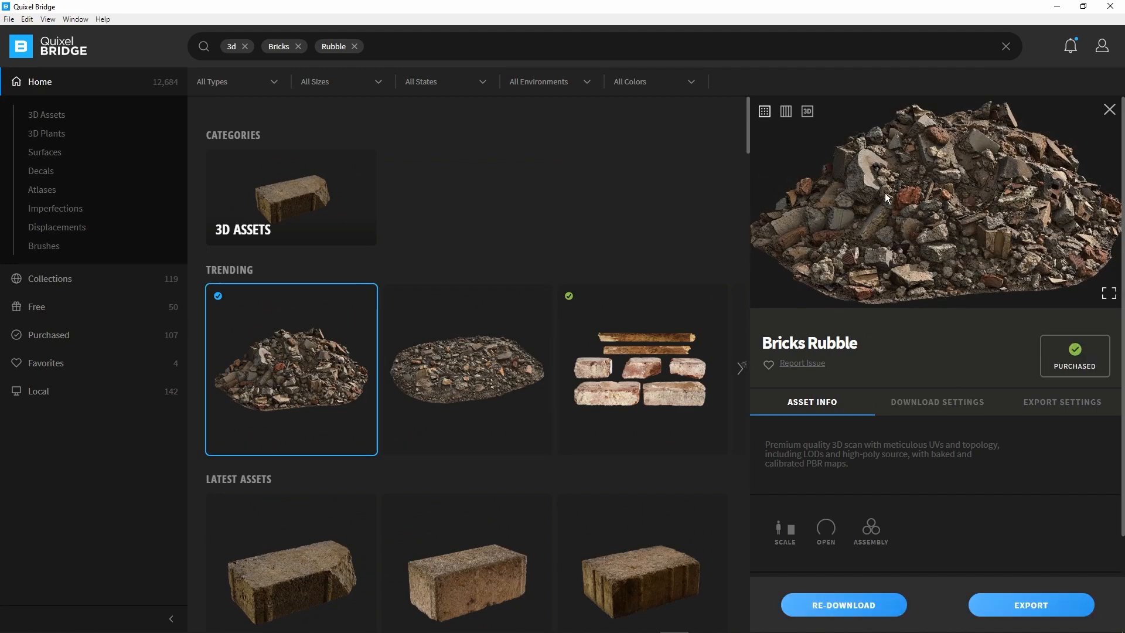
Step: Switch to Houdini, branch a copy of polyexpand2d1 off reverse2, and display it with its points visible
click(1057, 7)
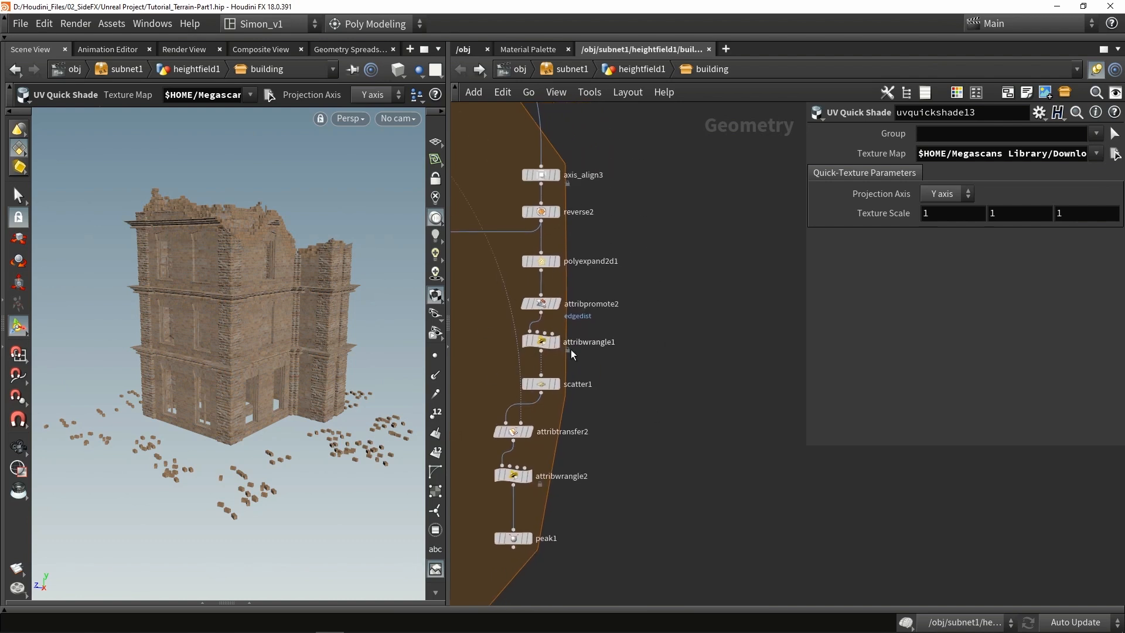
scroll(616, 365, up, 1)
drag(526, 241, 668, 243)
click(686, 240)
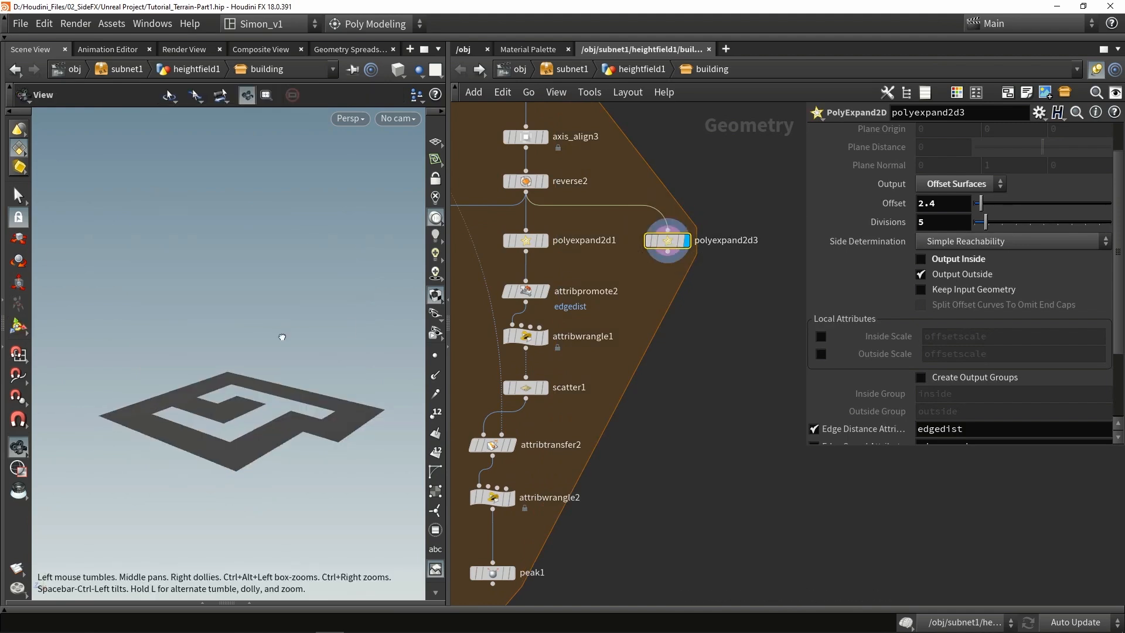
alt+drag(284, 332, 264, 394)
key(Return)
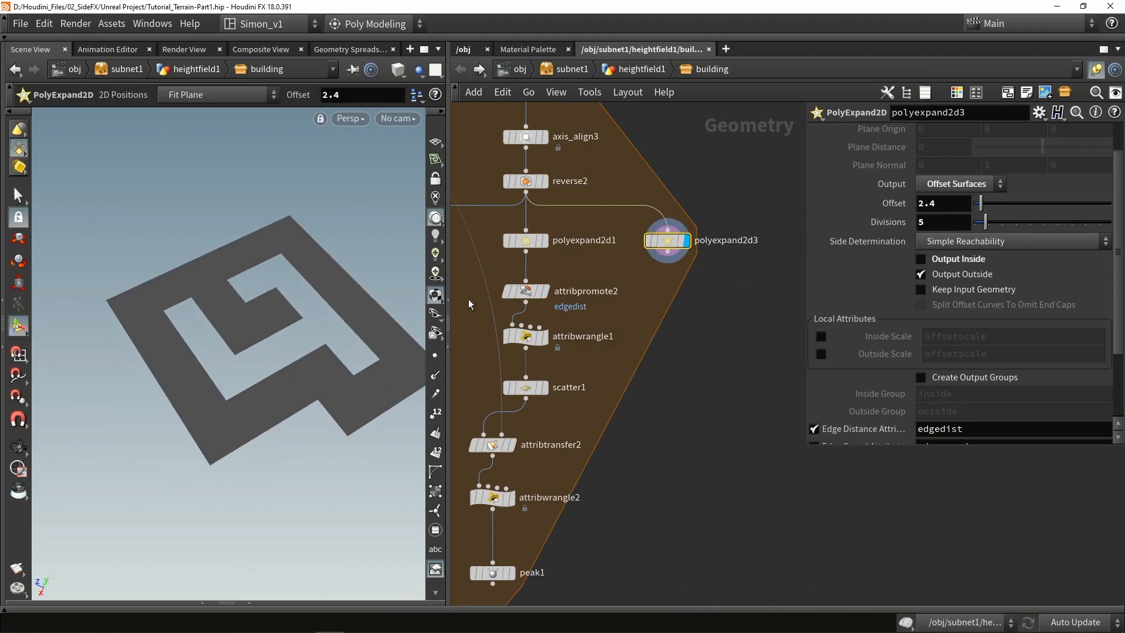
click(438, 357)
alt+drag(320, 376, 275, 413)
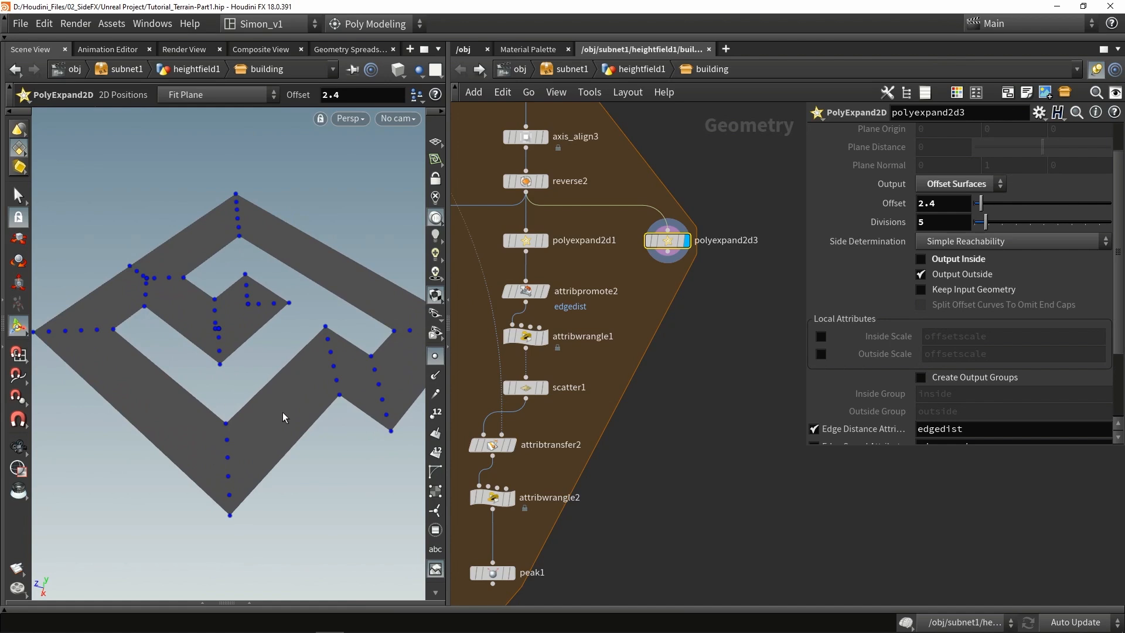
Step: Set polyexpand2d3's Offset to 0.1 and Divisions to 1 so only a thin strip follows the building outline
text(0.1)
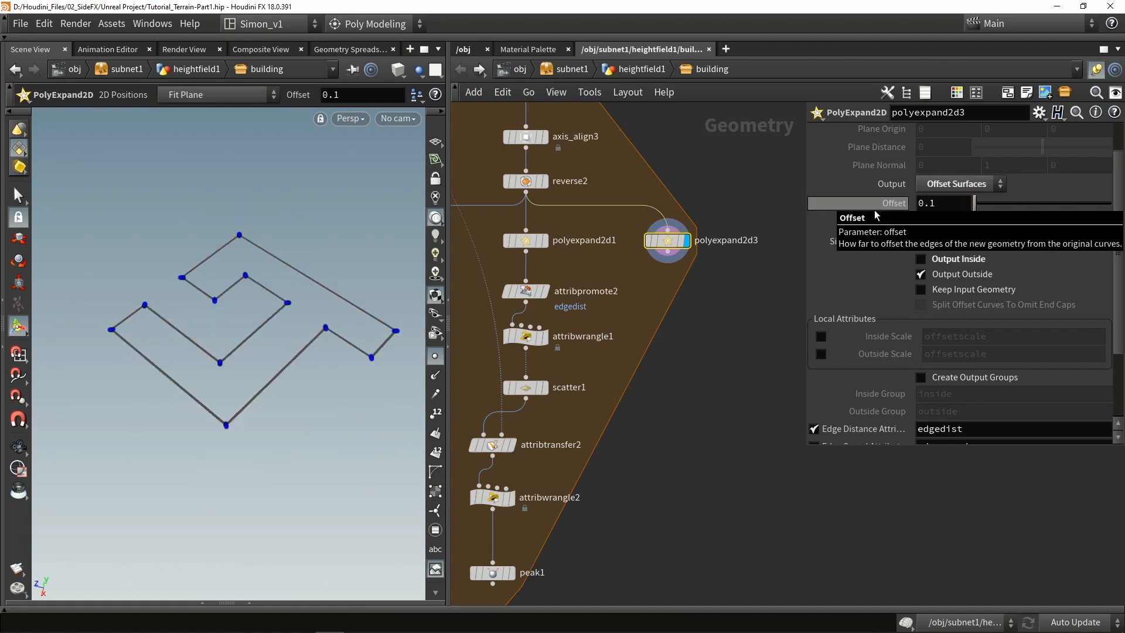
key(Return)
alt+drag(193, 422, 181, 432)
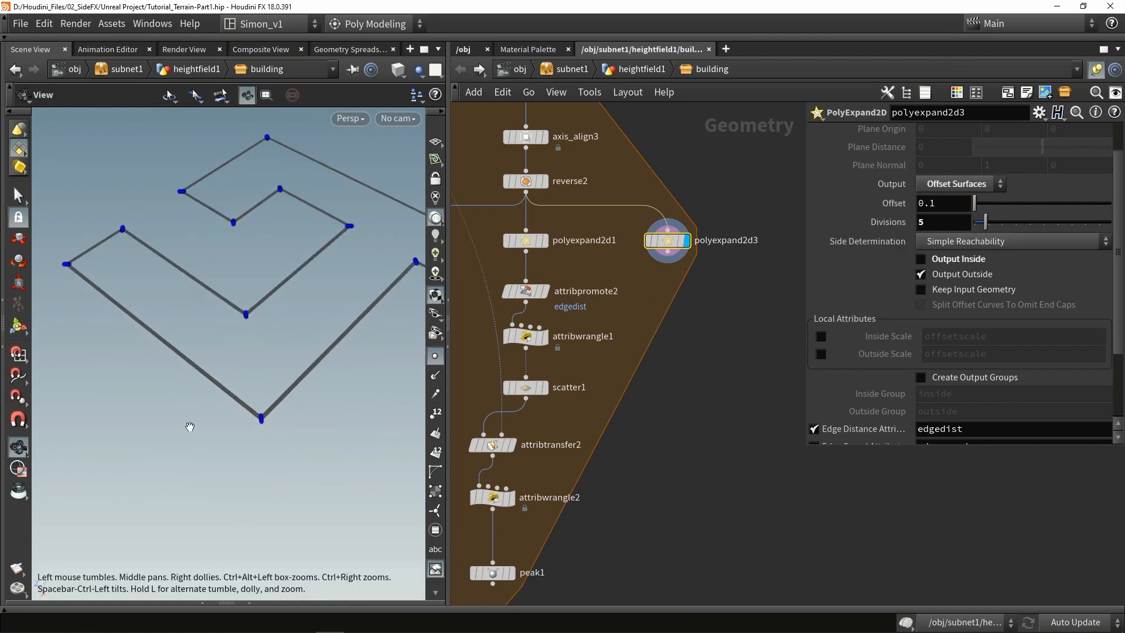
drag(990, 222, 974, 222)
alt+drag(225, 357, 227, 293)
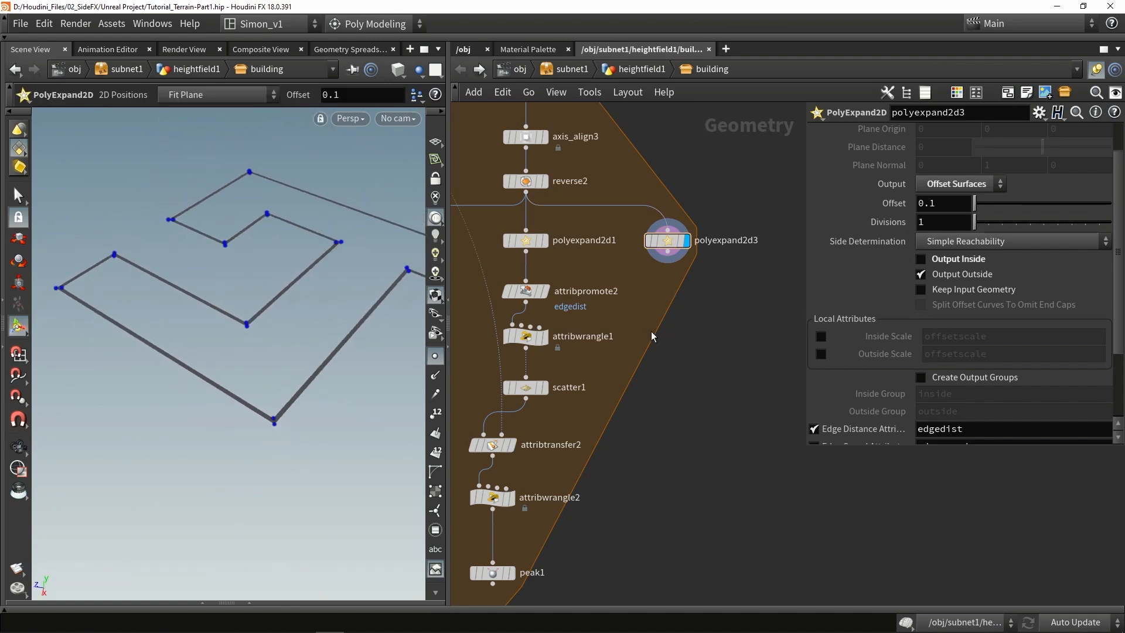
alt+drag(292, 328, 276, 342)
mouse_move(258, 290)
alt+mouse_down()
mouse_move(251, 298)
mouse_move(242, 277)
alt+mouse_up()
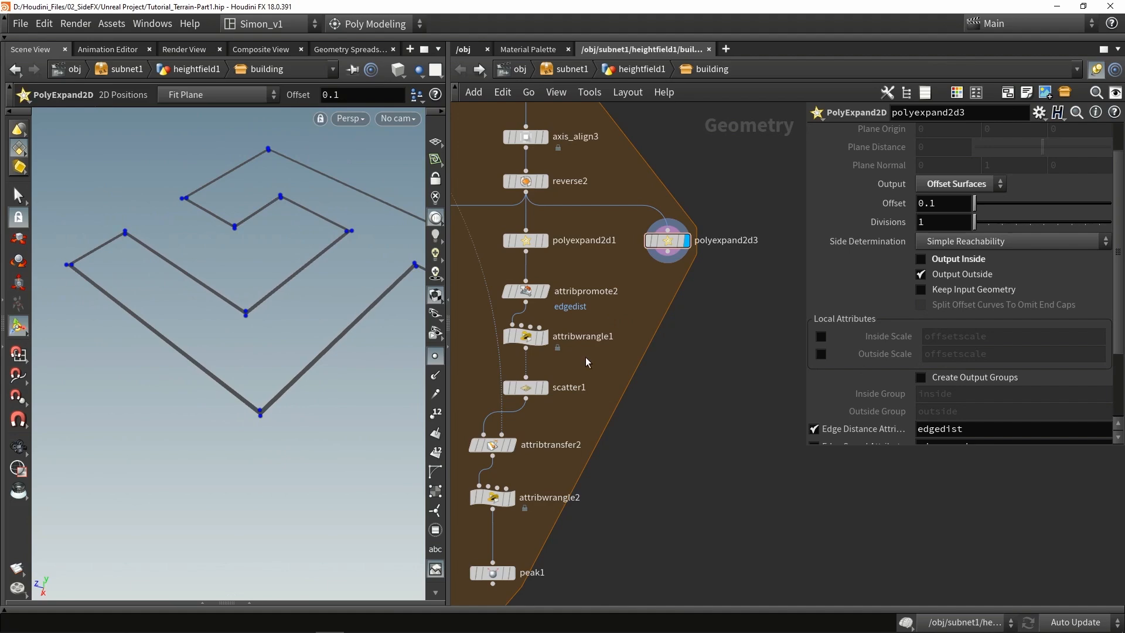
Step: Add a Scatter node below polyexpand2d3, wire it in, and display its points
key(Tab)
text(scat)
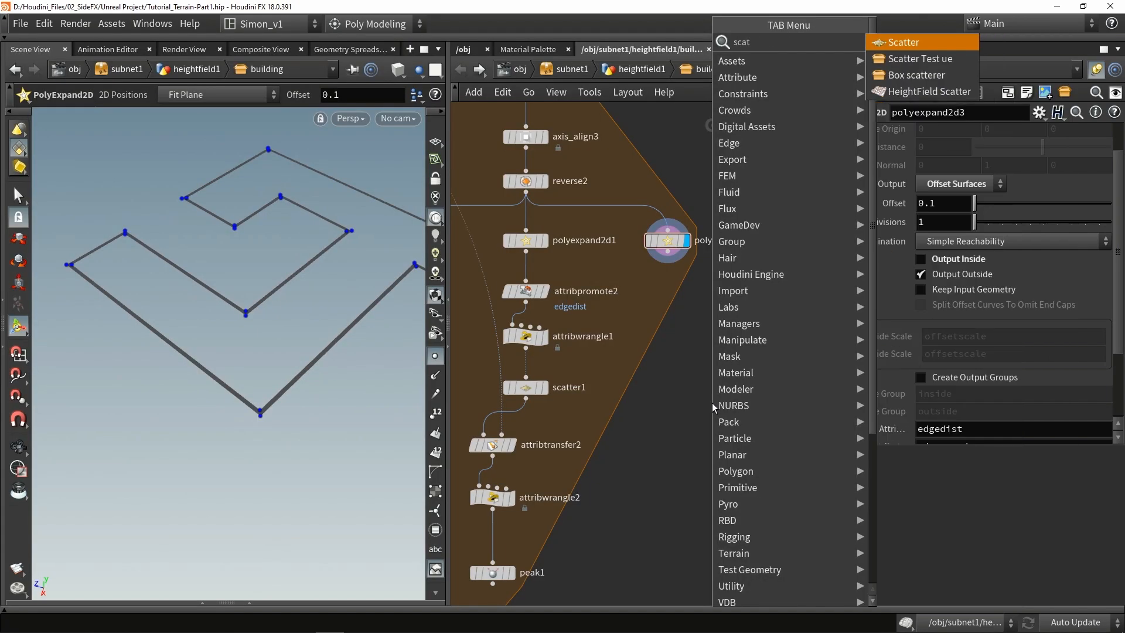
key(Return)
click(692, 387)
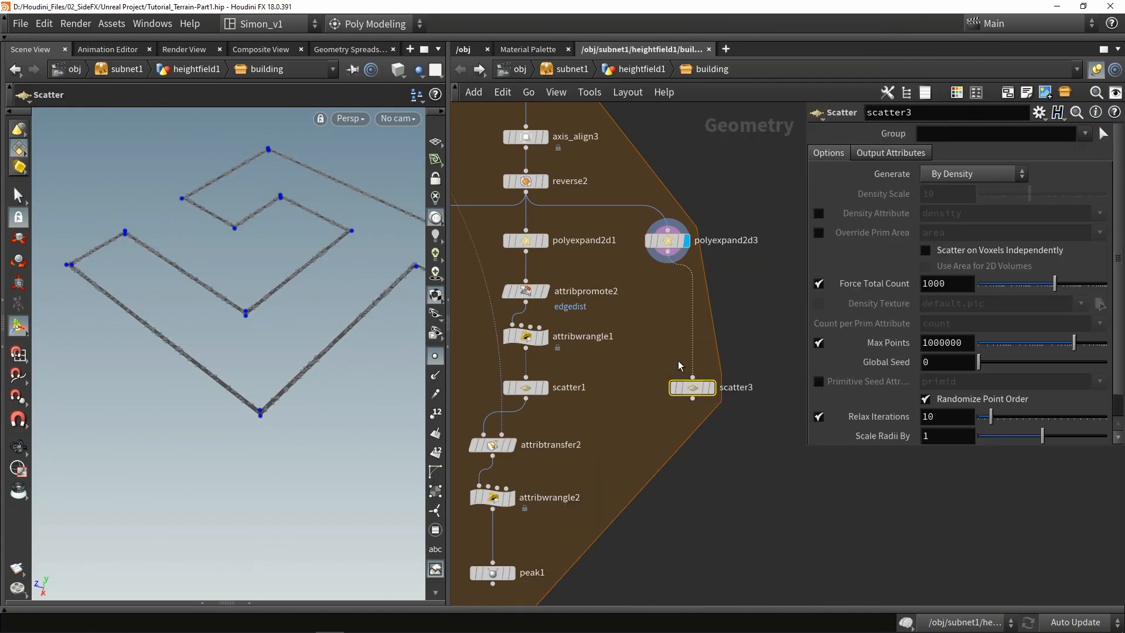
click(711, 387)
drag(700, 387, 676, 372)
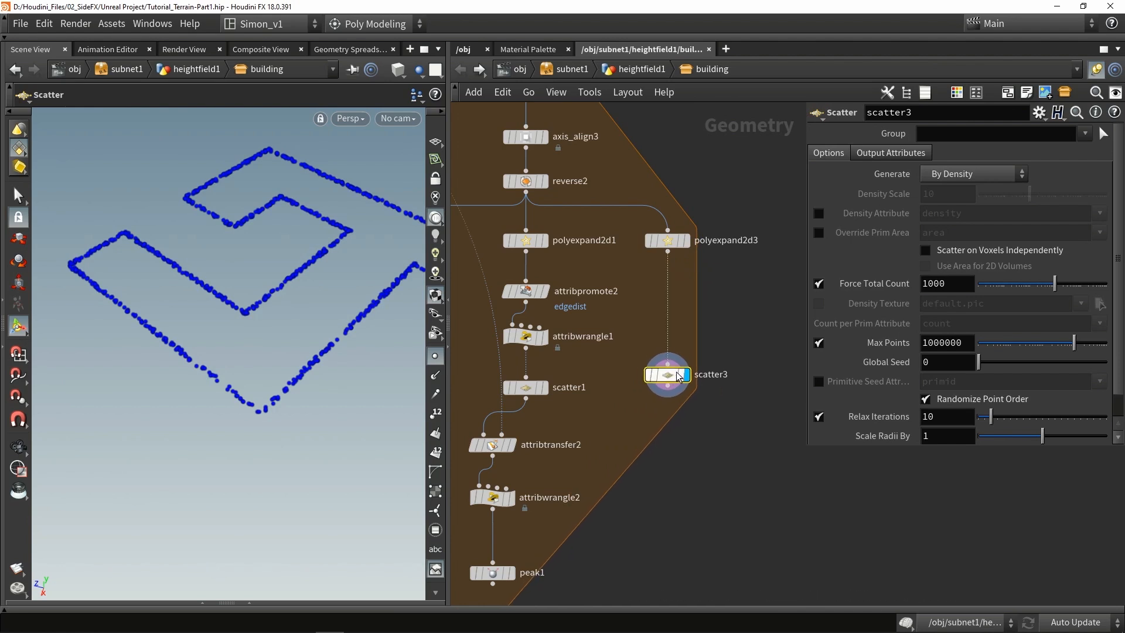
Step: Reduce scatter3's Force Total Count to 12 points
drag(1015, 286, 1012, 285)
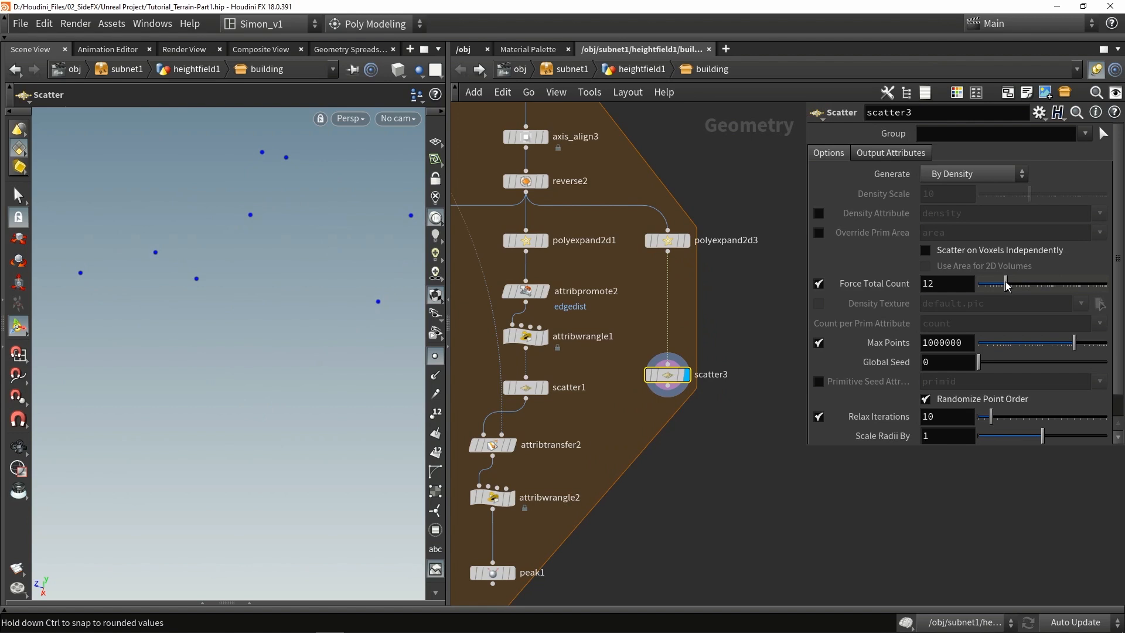
key(Escape)
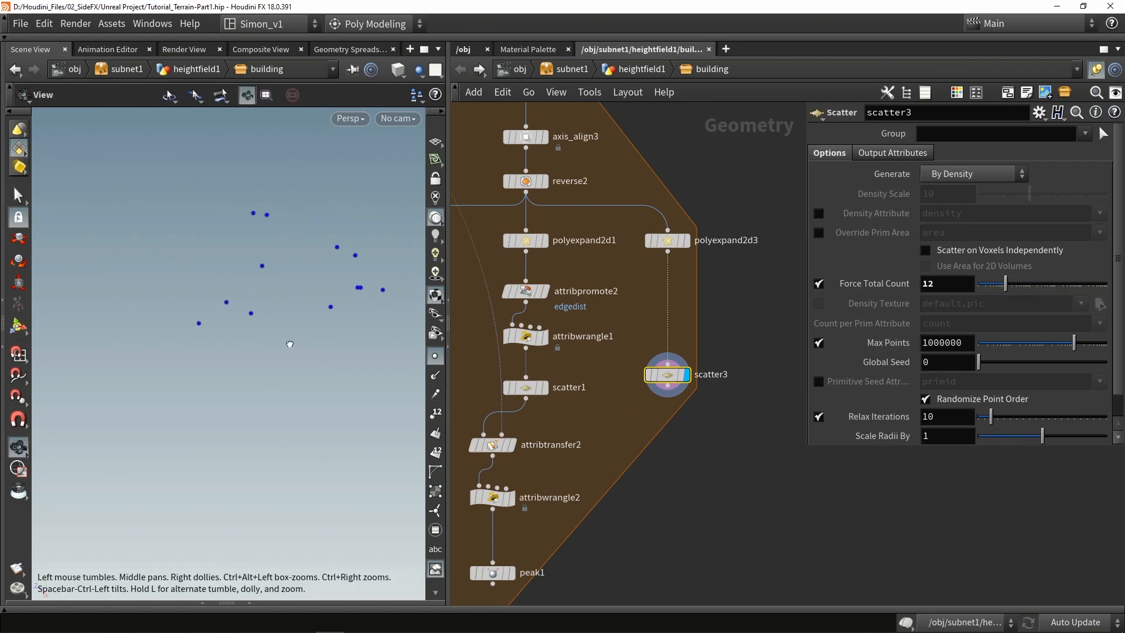
key(Return)
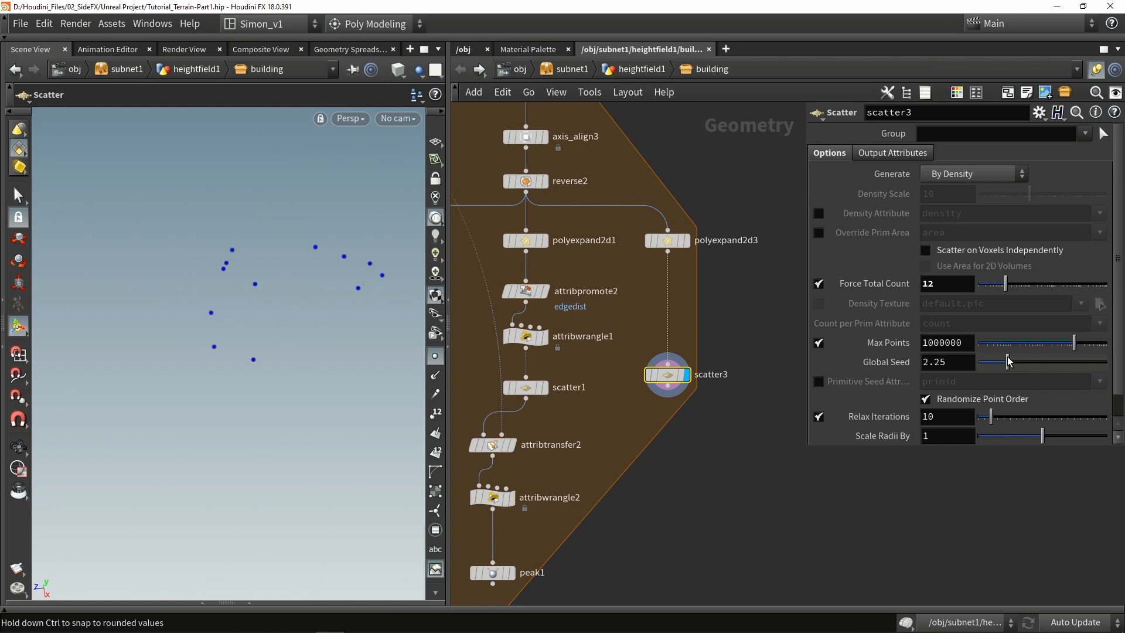
Step: Set scatter3's Global Seed to 3.72, Relax Iterations to 100, Scale Radii By to 2 and Max Relax Radius to 100
drag(1008, 356, 1009, 357)
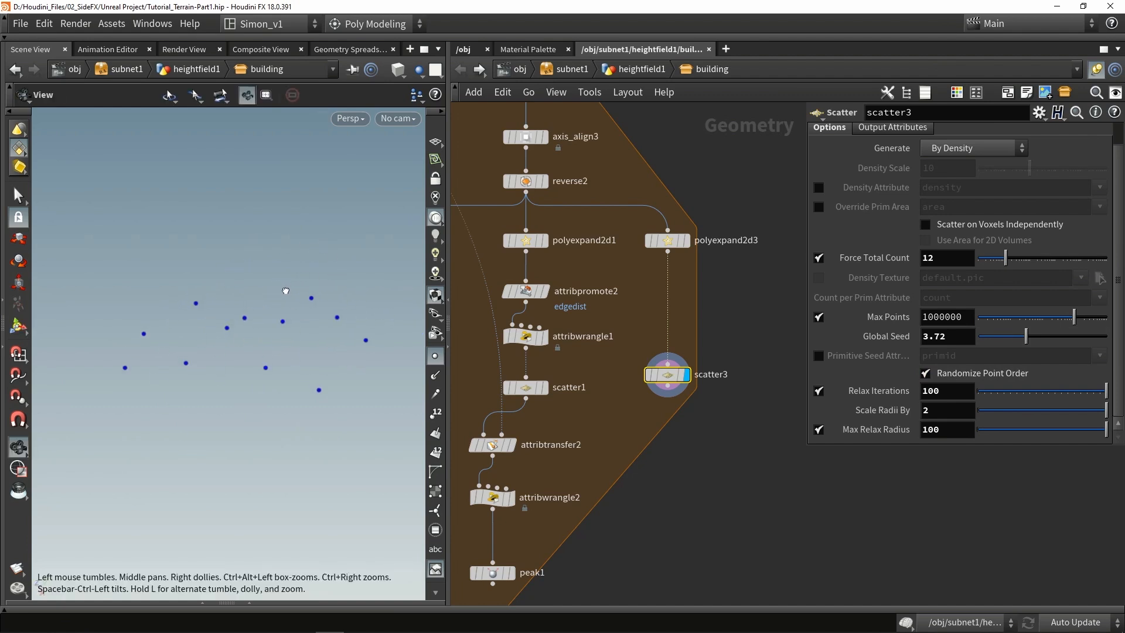
key(Return)
scroll(613, 428, down, 3)
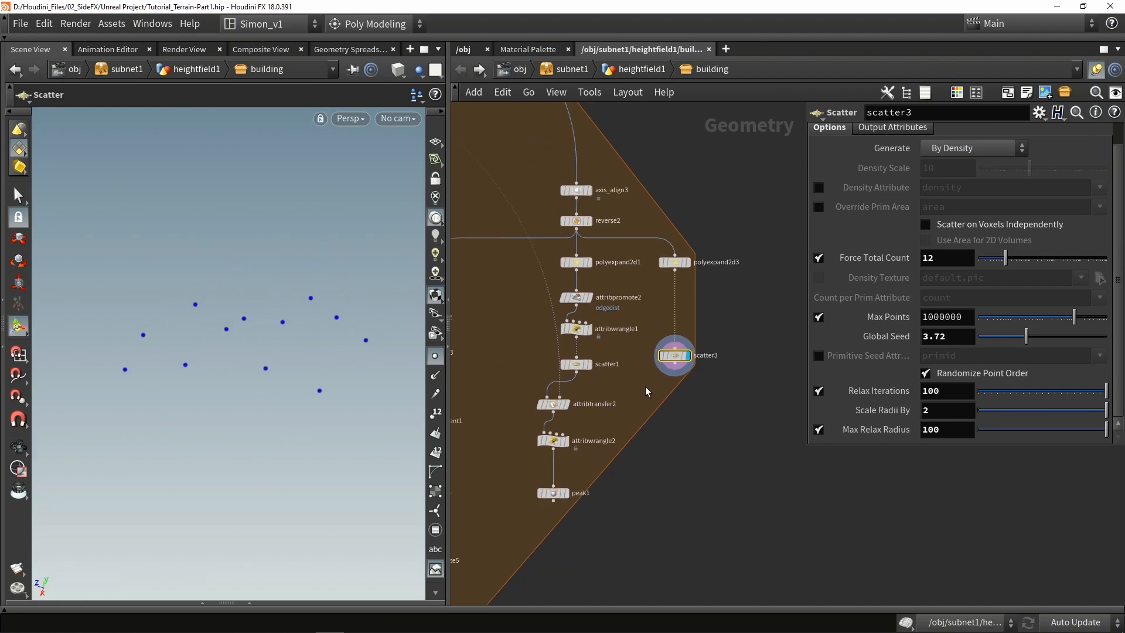
Step: Duplicate attribtransfer2, feed scatter3 into the copy's first input, and display the result with point normals shown
scroll(592, 410, up, 2)
alt+drag(565, 402, 678, 402)
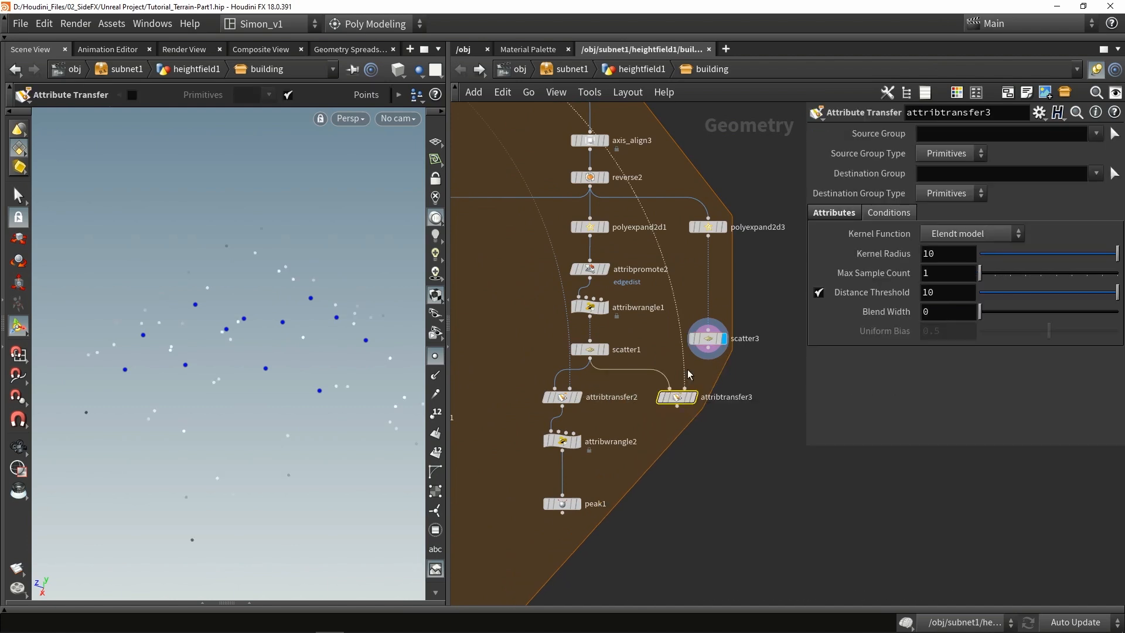
scroll(684, 368, up, 3)
drag(723, 332, 656, 403)
key(r)
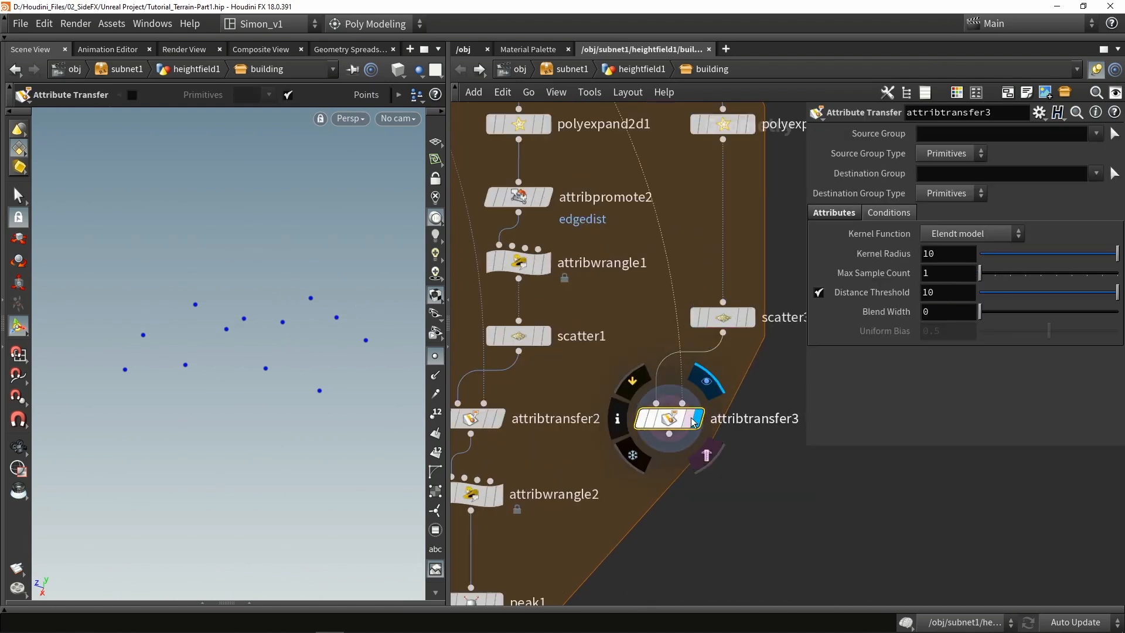
click(435, 380)
mouse_move(267, 371)
alt+mouse_down()
mouse_move(297, 462)
mouse_move(297, 326)
mouse_move(279, 212)
alt+mouse_up()
scroll(678, 427, down, 3)
Step: Paste the debris subnetwork into the network below attribtransfer3
middle_drag(678, 427, 603, 390)
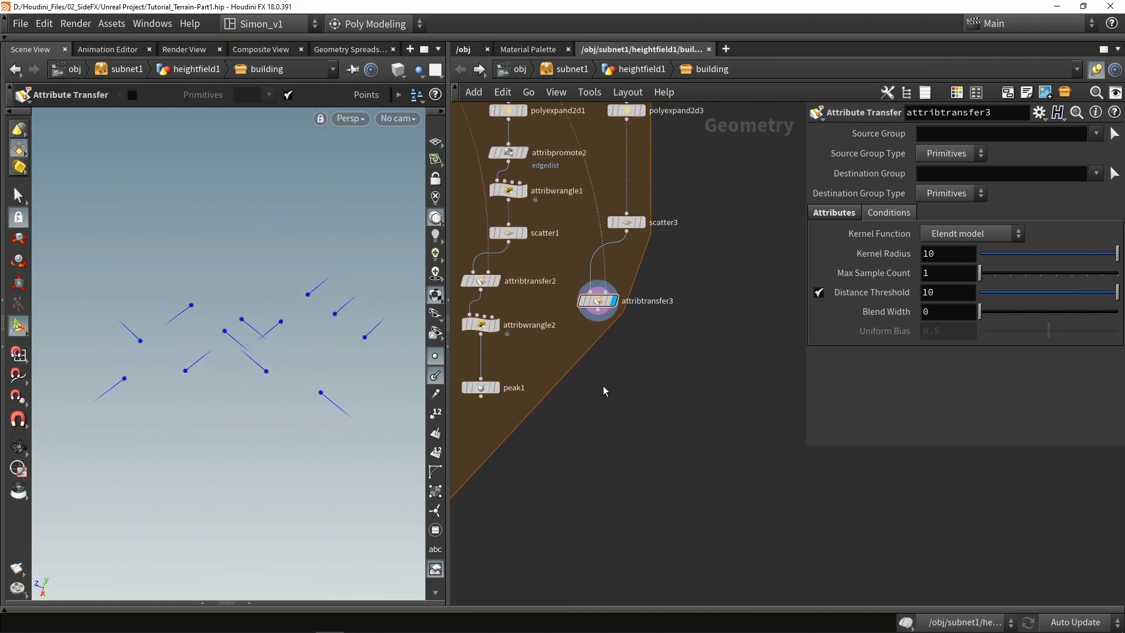
key(ctrl+v)
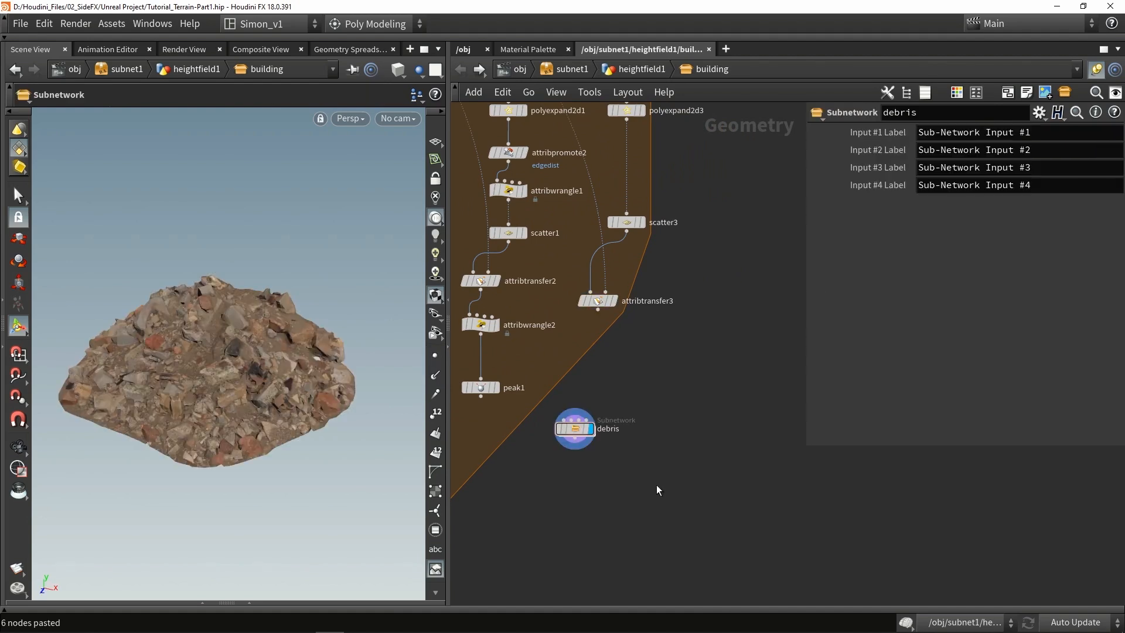
Step: Add a Copy to Points node with debris as source and the scattered points, with Cd removed by an Attribute Delete, as target
key(Tab)
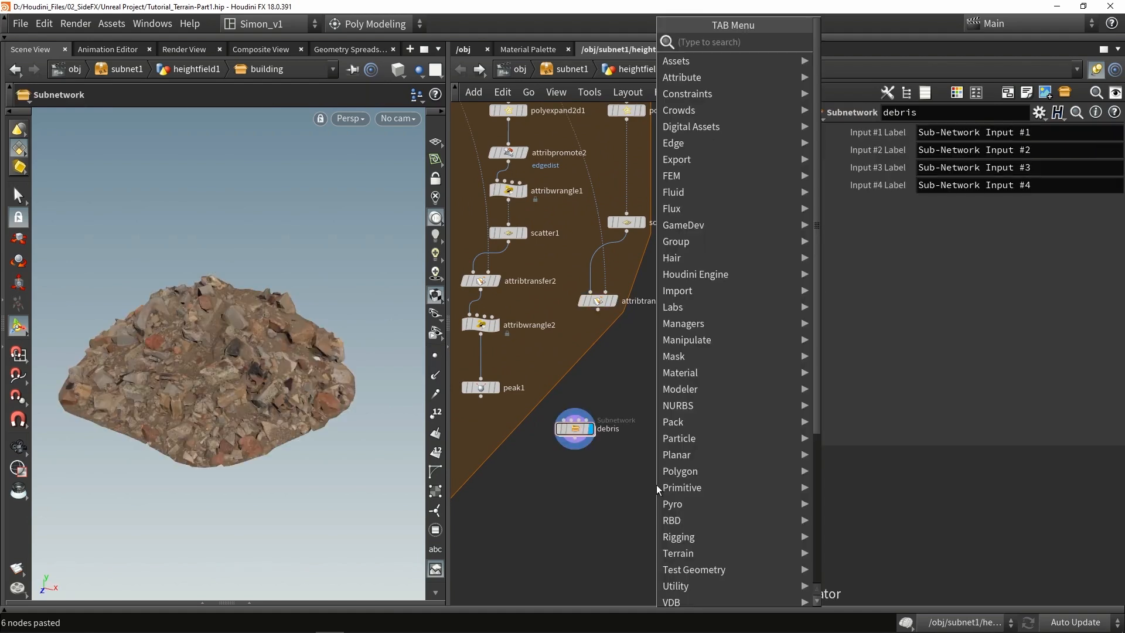
text(copy)
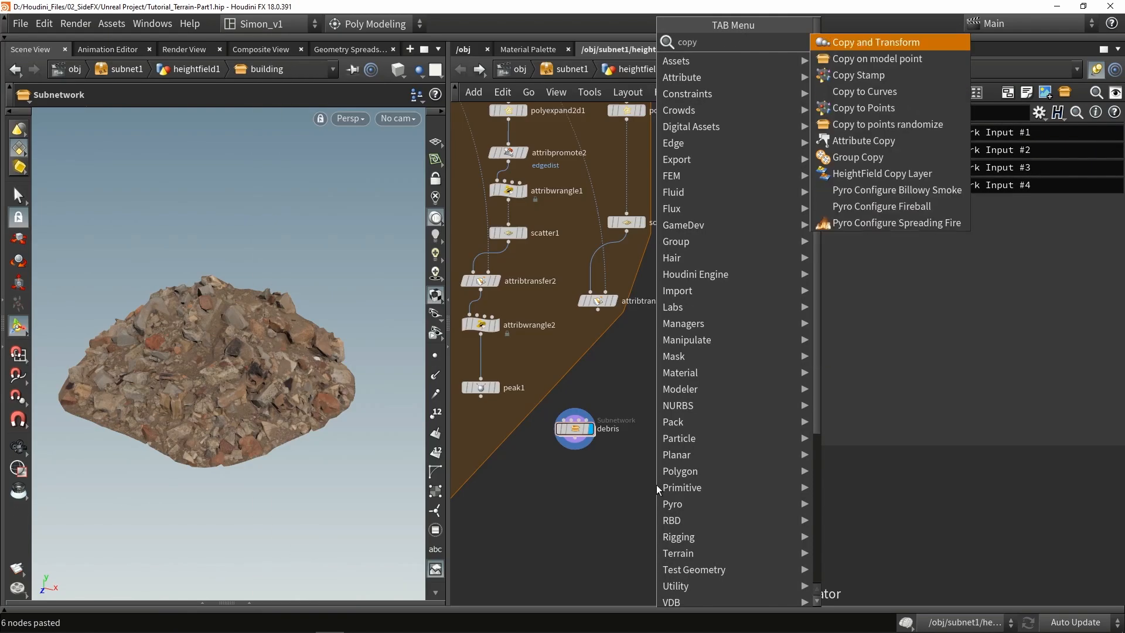
key(Down)
key(Down)
key(Down)
key(Down)
key(Return)
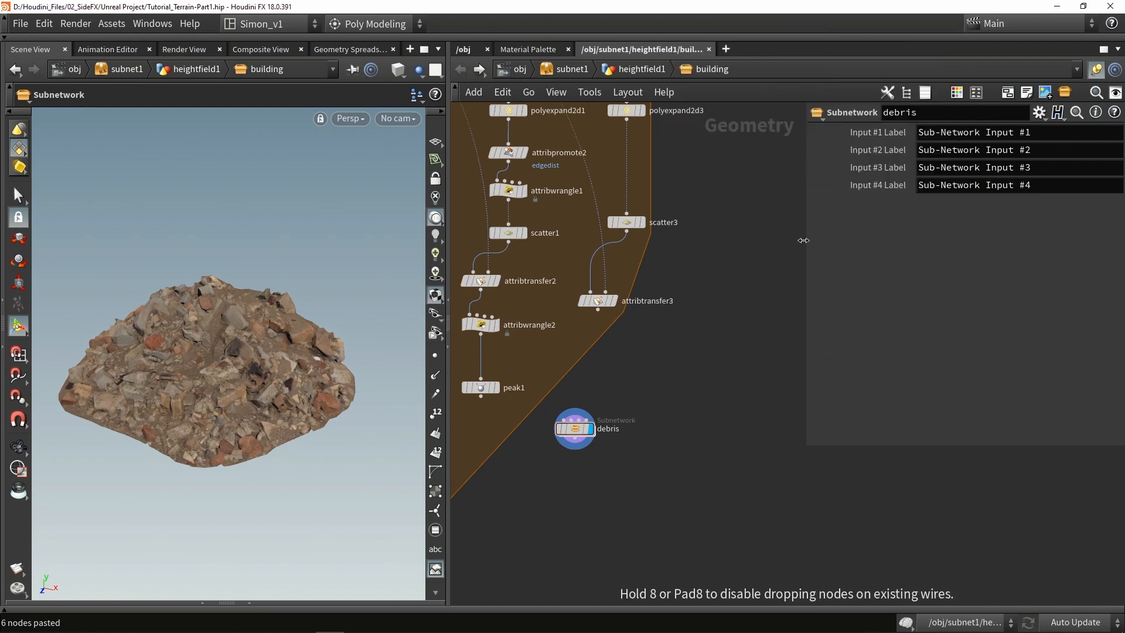
click(596, 527)
drag(584, 439, 585, 495)
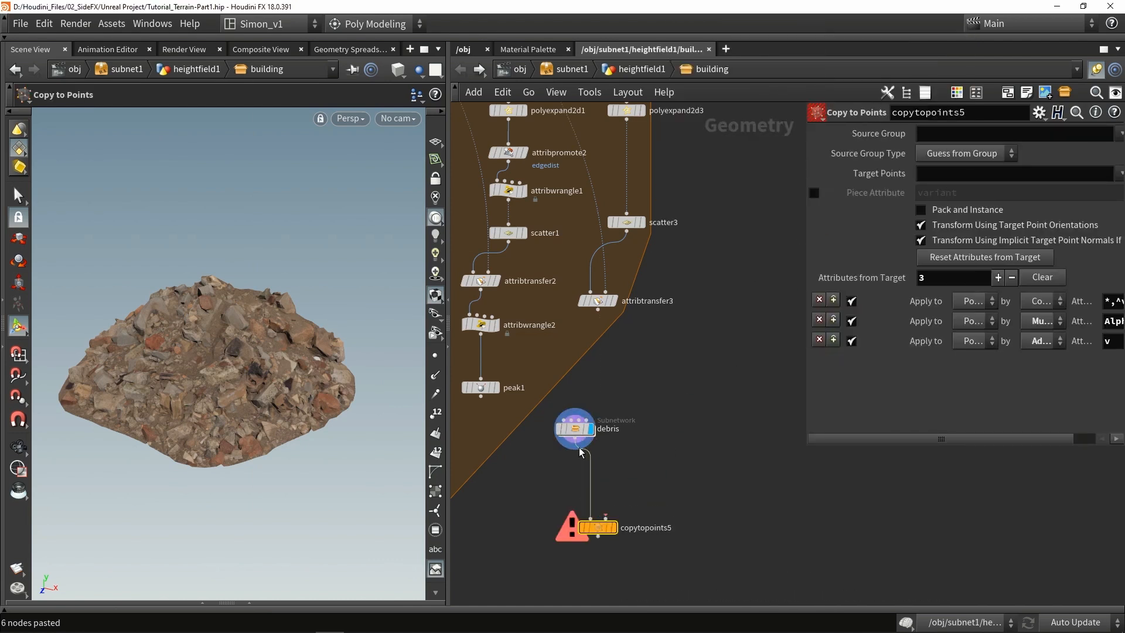
drag(613, 368, 605, 518)
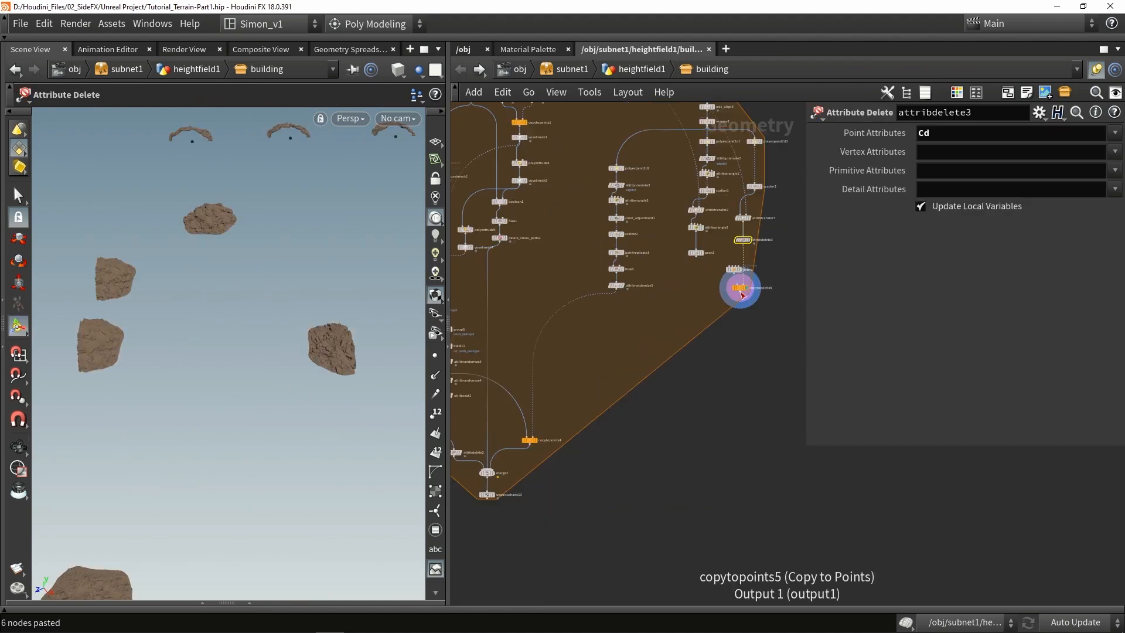
Step: Connect copytopoints5 to merge2 and display uvquickshade13 to inspect the debris piles along the building's base
drag(739, 295, 499, 466)
scroll(483, 495, up, 3)
click(498, 493)
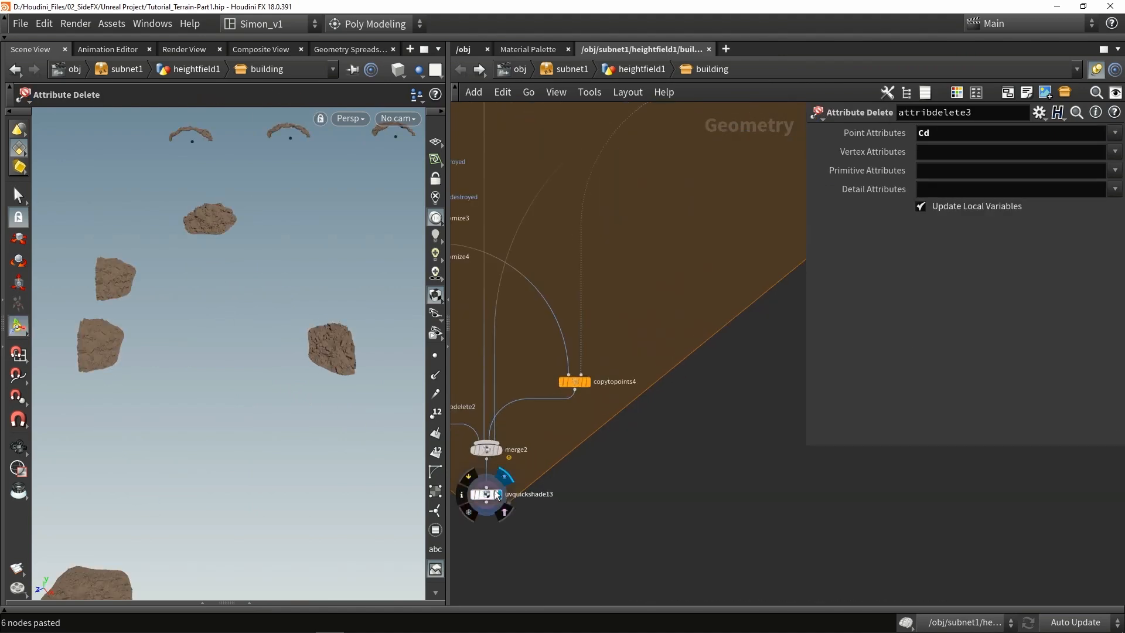
scroll(302, 384, down, 10)
scroll(277, 405, up, 5)
scroll(296, 389, up, 3)
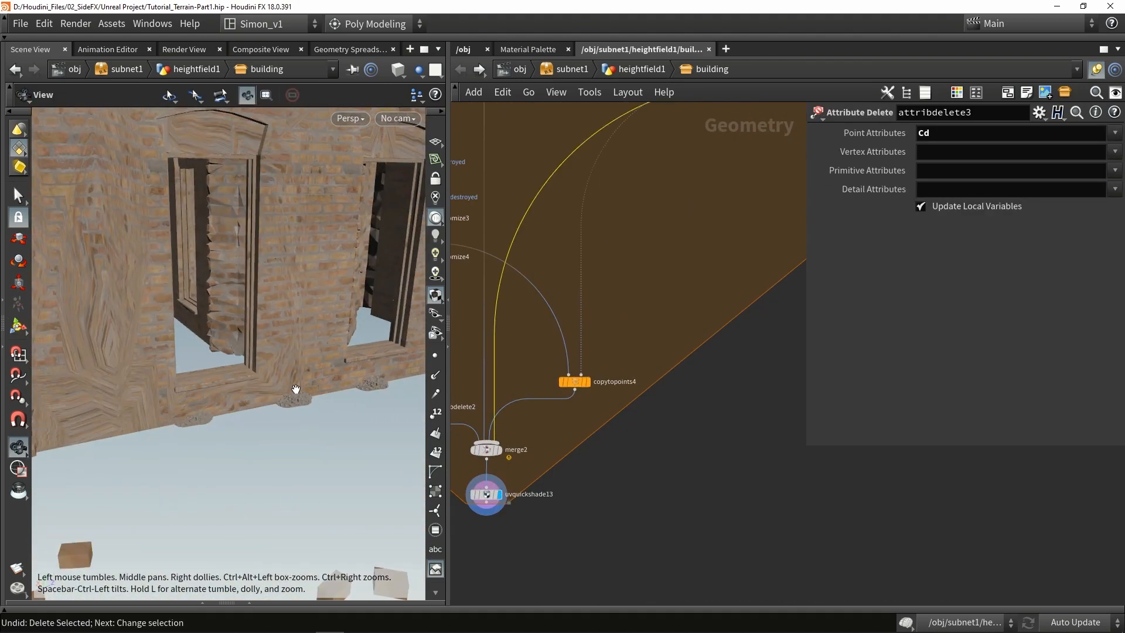
scroll(295, 389, up, 3)
scroll(295, 398, down, 5)
scroll(290, 398, up, 6)
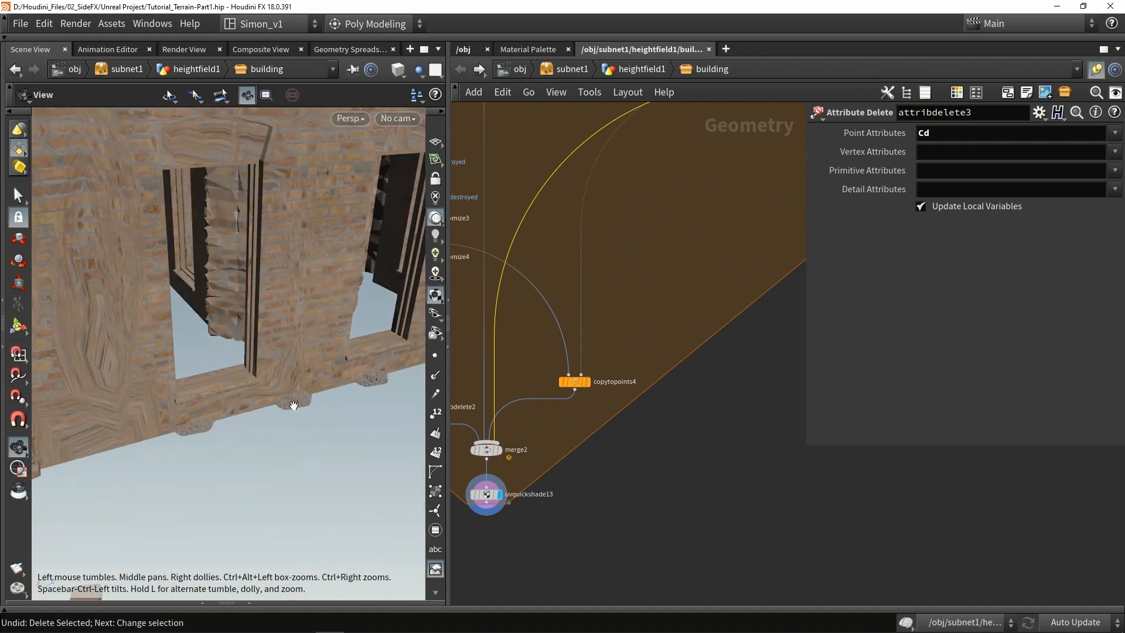
scroll(284, 408, down, 6)
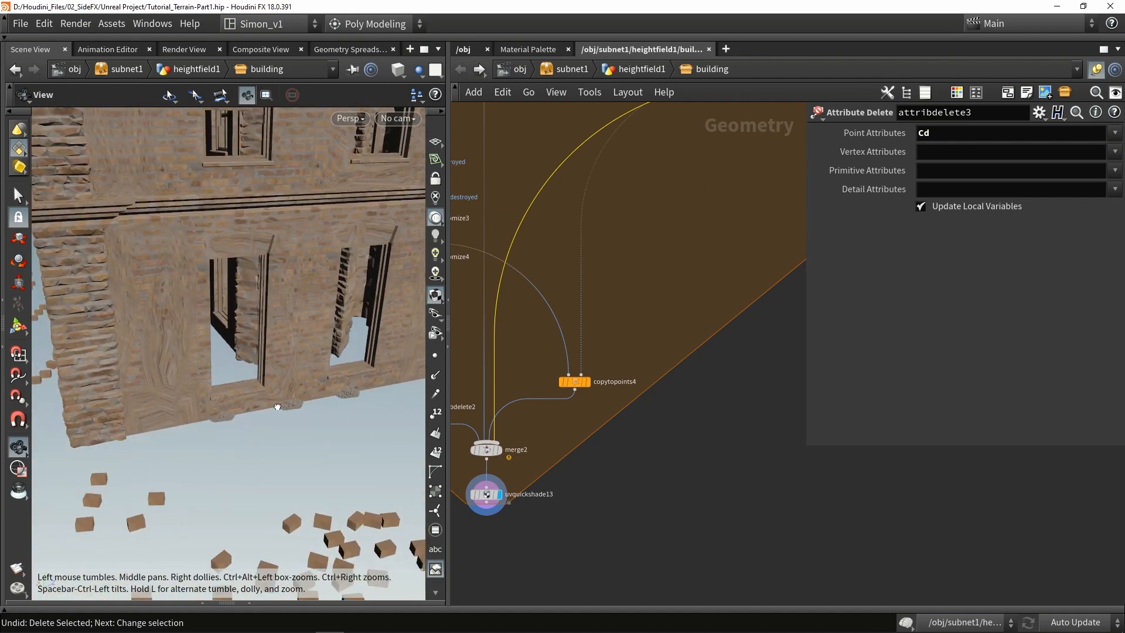
Step: Remove the copytopoints5 connection to merge2 to compare the wall base without the rubble, and undo the removal
scroll(290, 407, up, 2)
scroll(290, 404, up, 6)
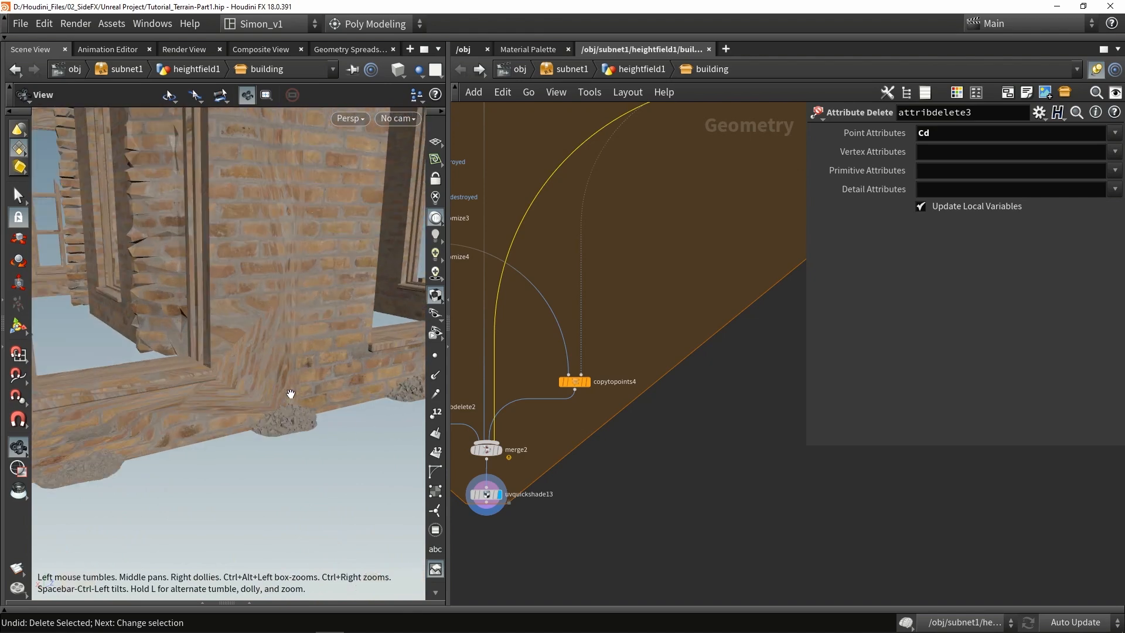
key(Return)
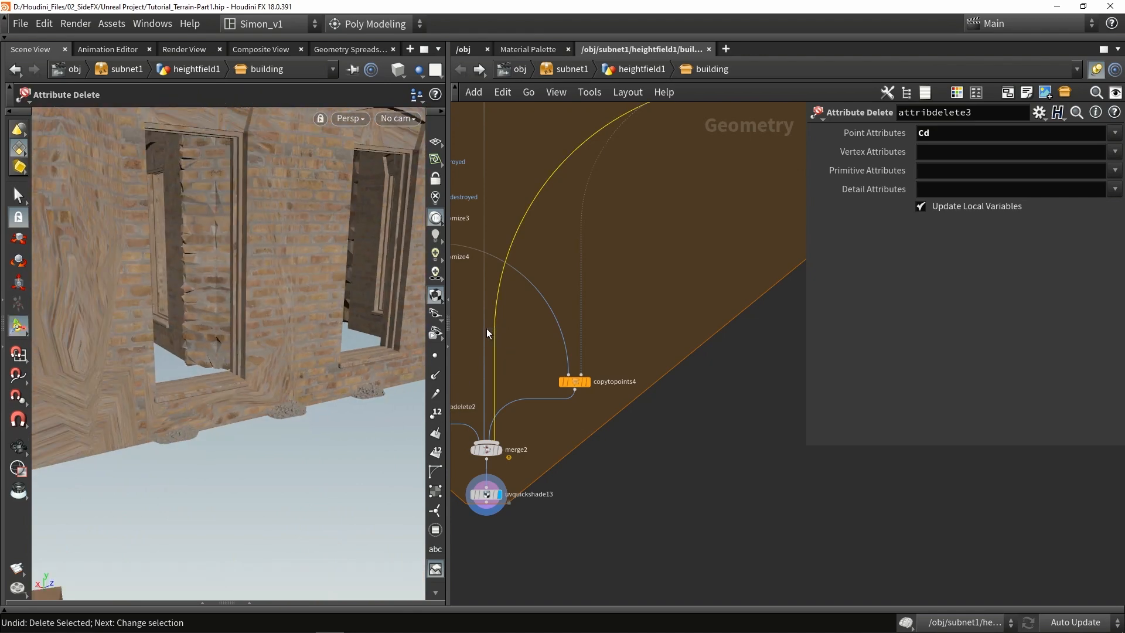
key(Delete)
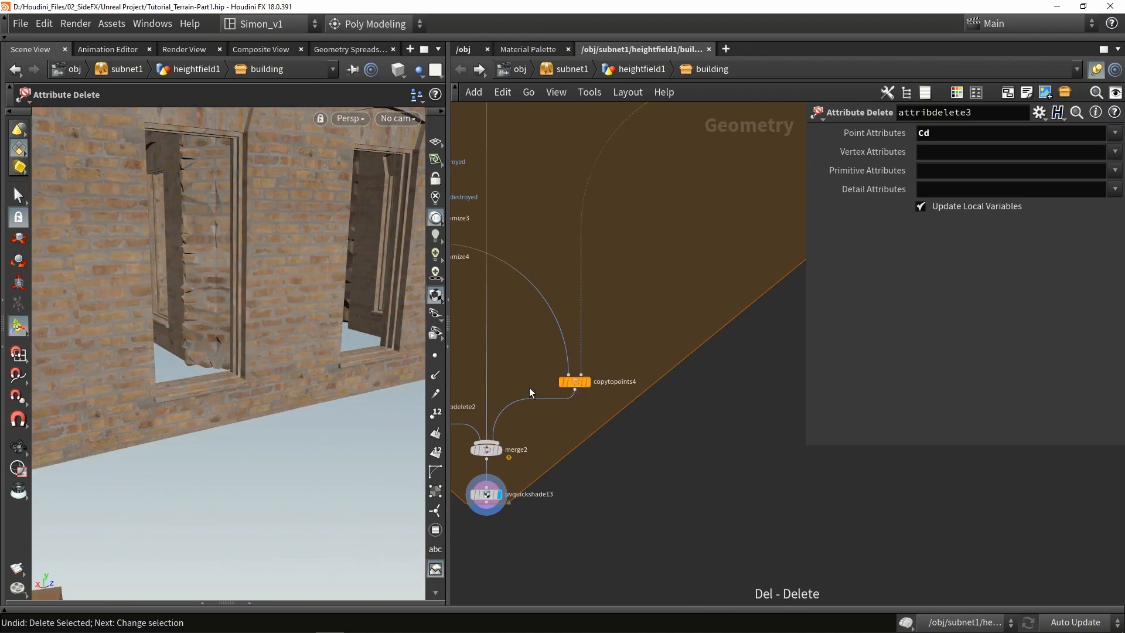
key(ctrl+z)
Step: Insert an Attribute Create node between attribdelete3 and copytopoints5
alt+drag(370, 380, 284, 402)
middle_drag(689, 291, 549, 434)
scroll(551, 431, down, 5)
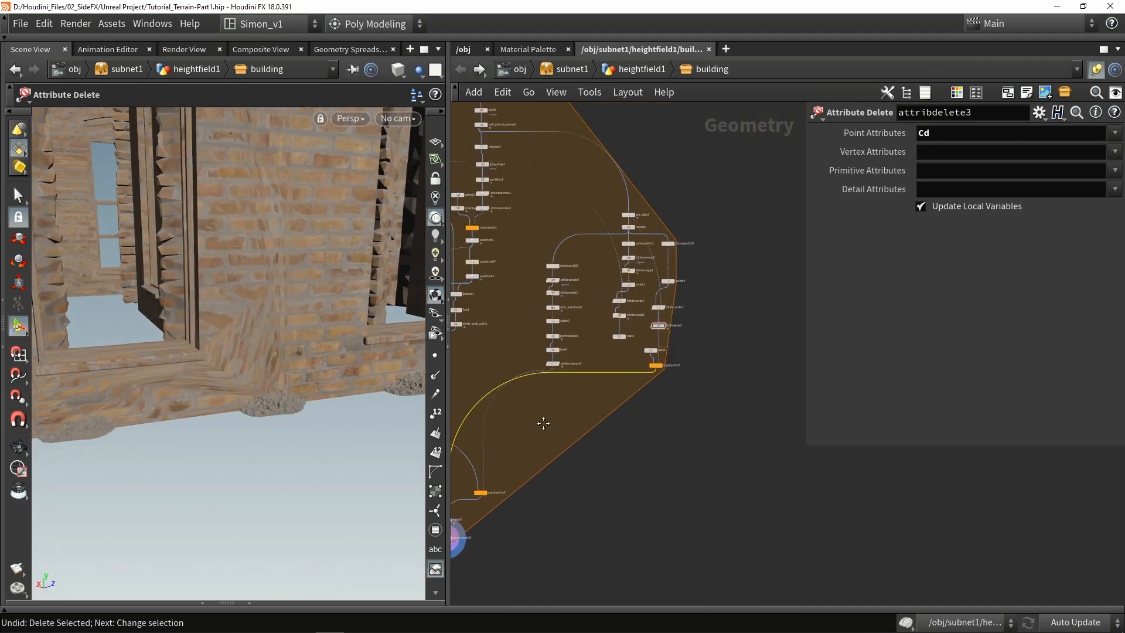
scroll(656, 381, up, 4)
click(706, 421)
key(Tab)
text(create)
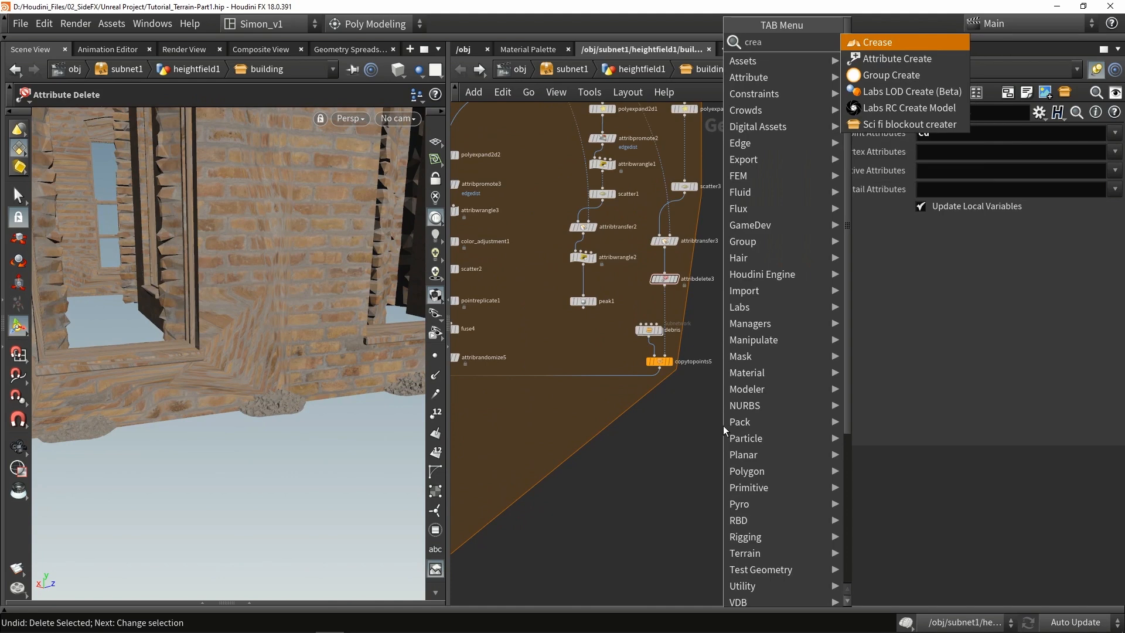
key(Return)
click(677, 303)
scroll(676, 303, up, 4)
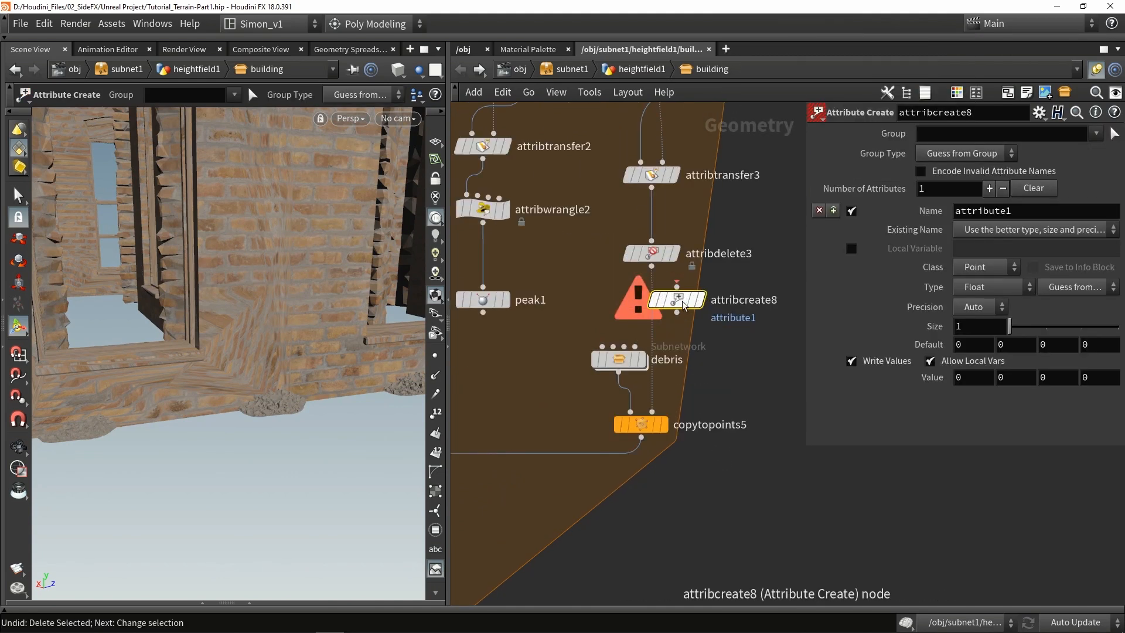
Step: Name the new point attribute pscale in attribcreate8
double_click(1012, 210)
text(p)
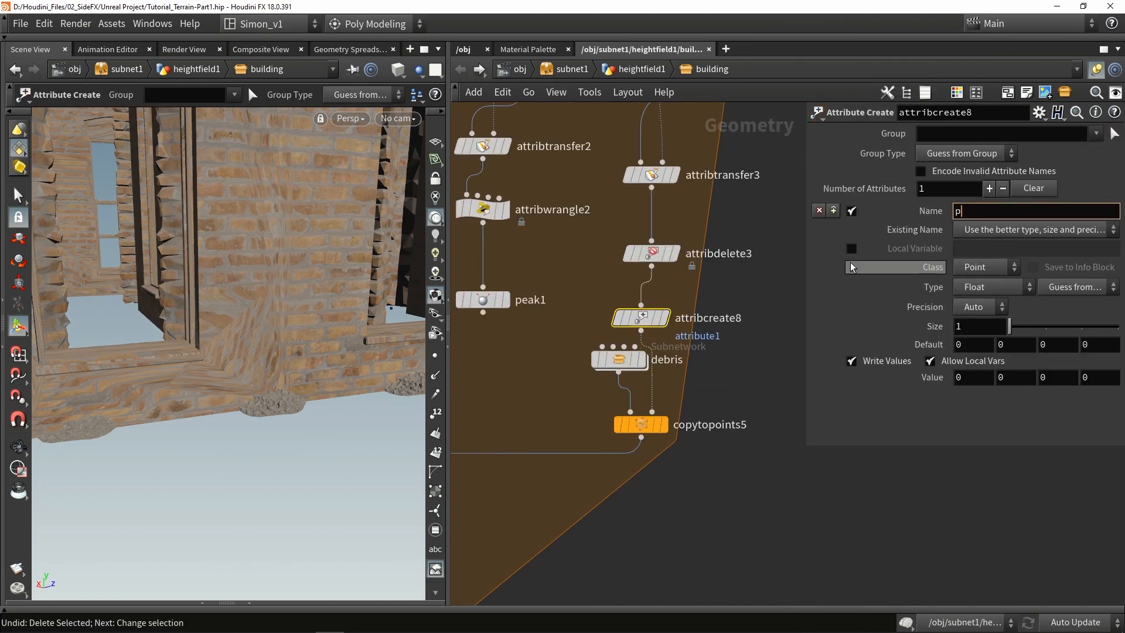
text(scale)
key(Return)
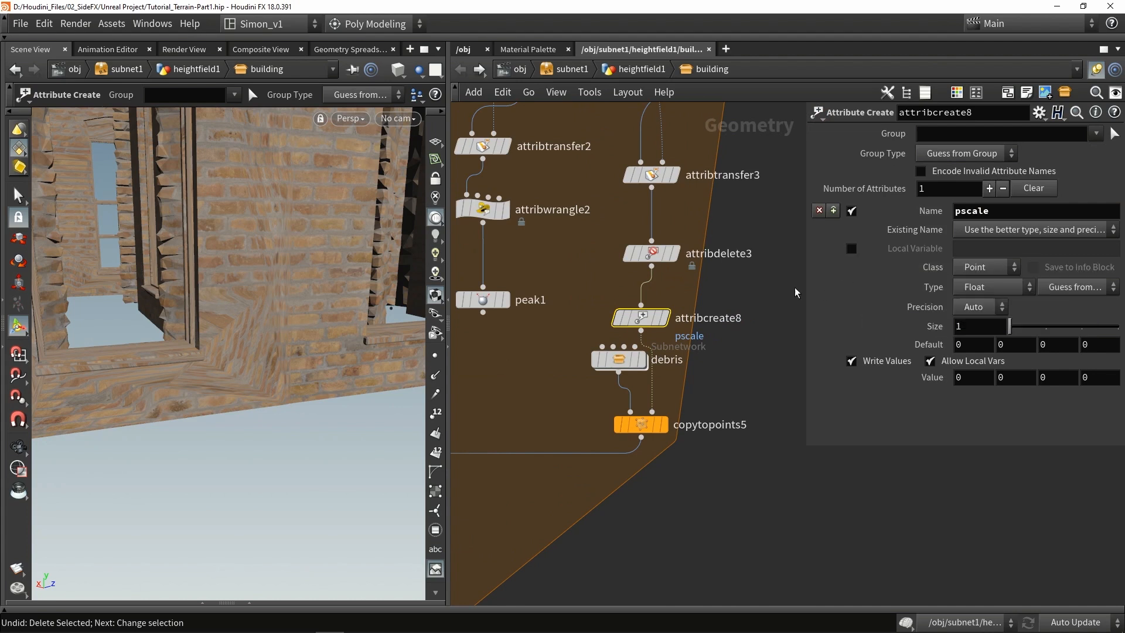
Step: Align attribcreate8 below attribdelete3, set the pscale value to 5, and inspect the debris along the walls
drag(641, 318, 651, 316)
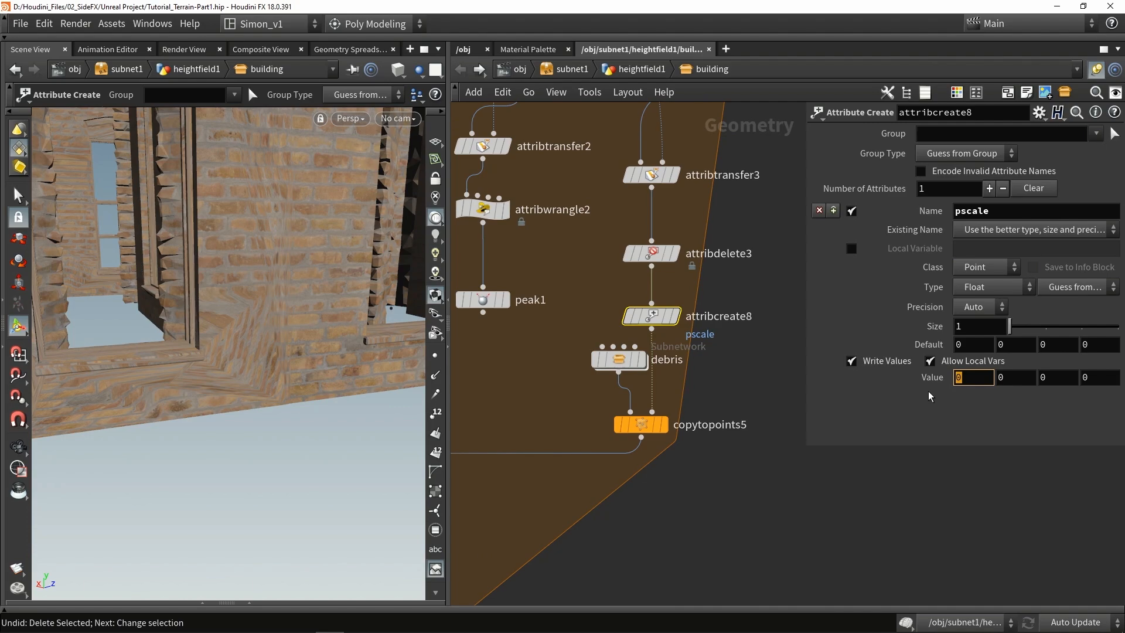
scroll(166, 452, down, 5)
alt+drag(176, 432, 333, 424)
scroll(323, 413, up, 10)
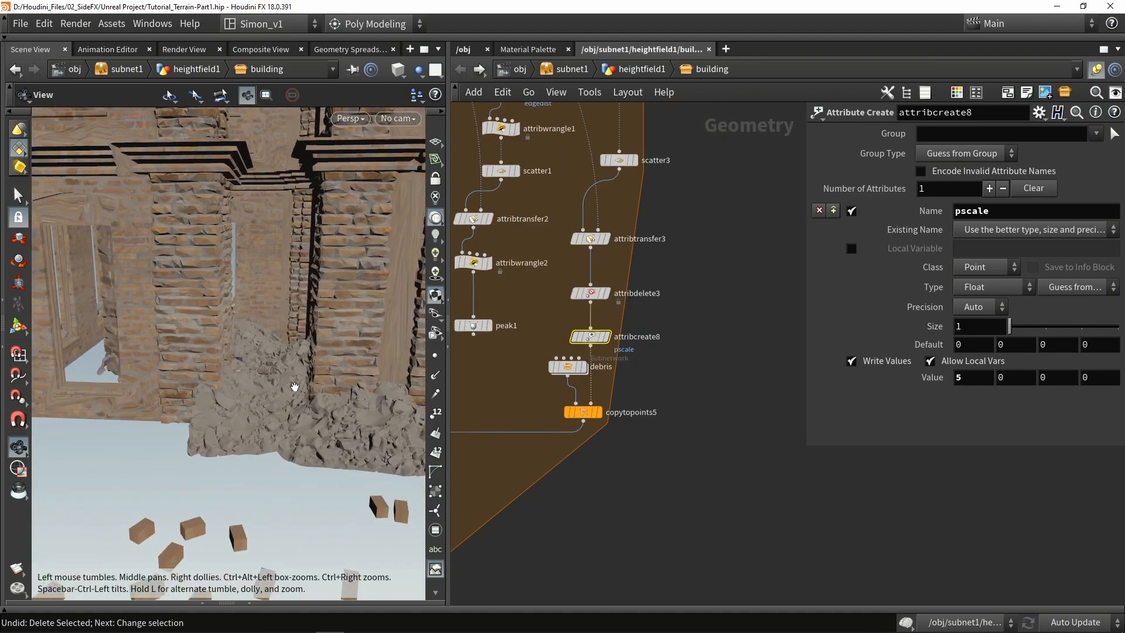
Step: Check the debris size against the whole building and set the pscale value to 3.5
scroll(293, 344, down, 10)
drag(292, 344, 334, 380)
key(Return)
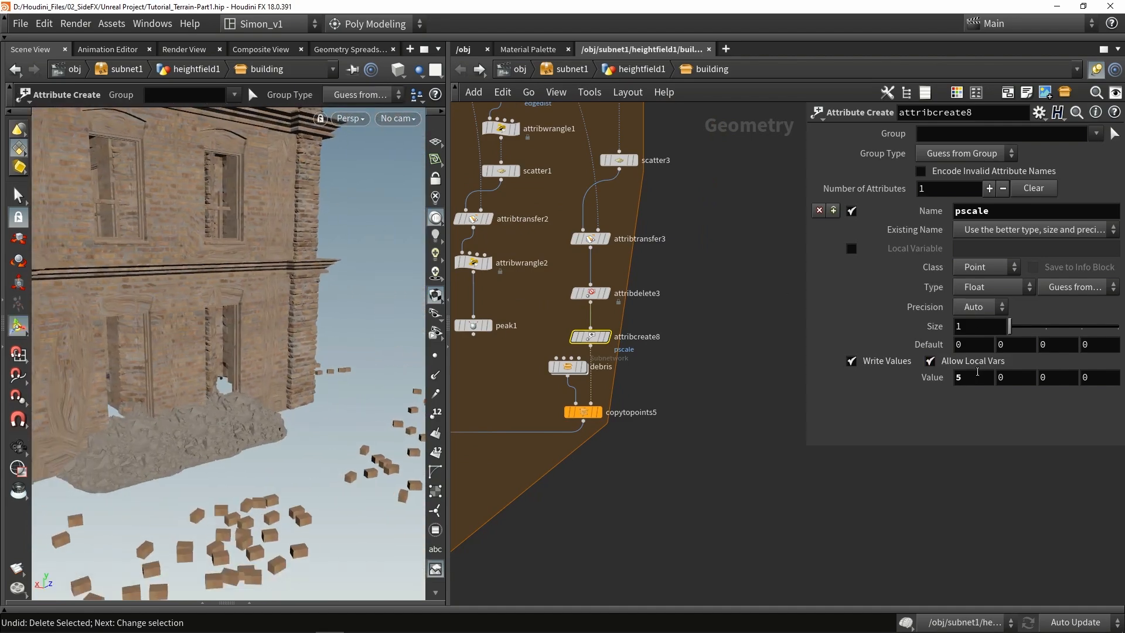
text(3.5)
key(Return)
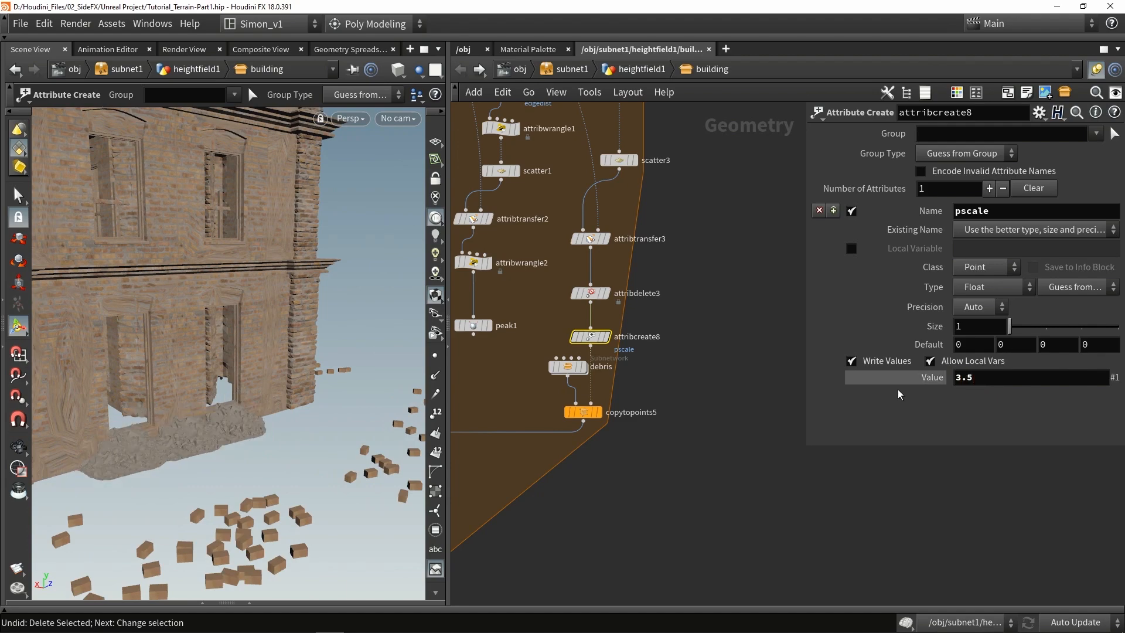
Step: Disconnect copytopoints5 from merge2, delete the debris and copytopoints5 nodes, and save the scene file
scroll(224, 417, up, 4)
alt+drag(224, 417, 190, 426)
middle_drag(611, 477, 678, 462)
drag(740, 470, 582, 345)
drag(582, 466, 538, 394)
key(Delete)
drag(744, 416, 591, 338)
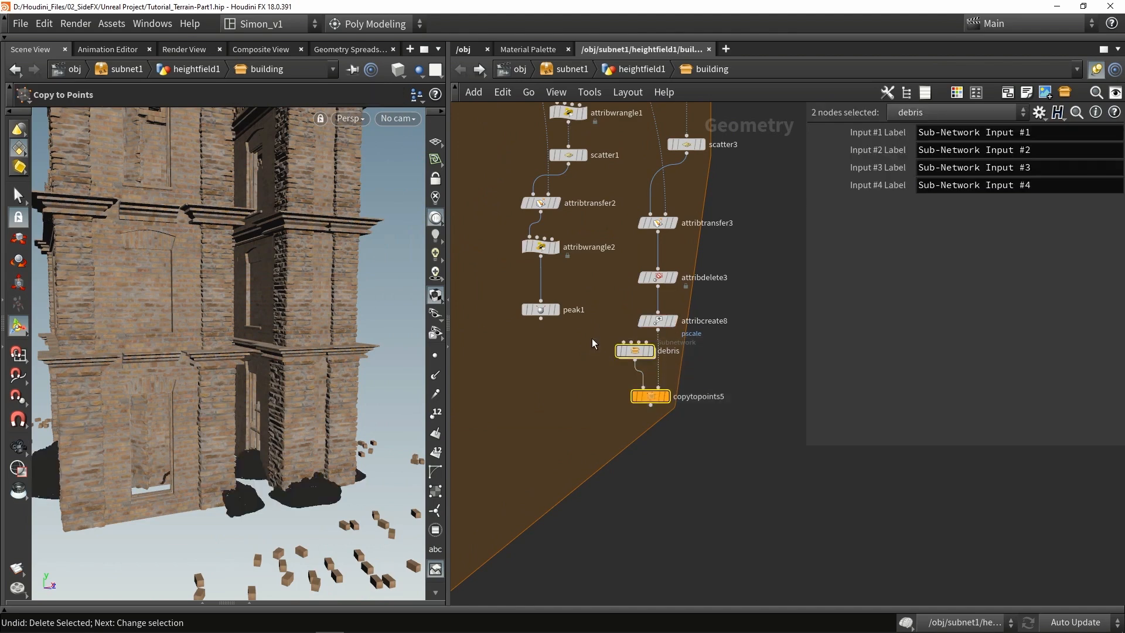
key(Delete)
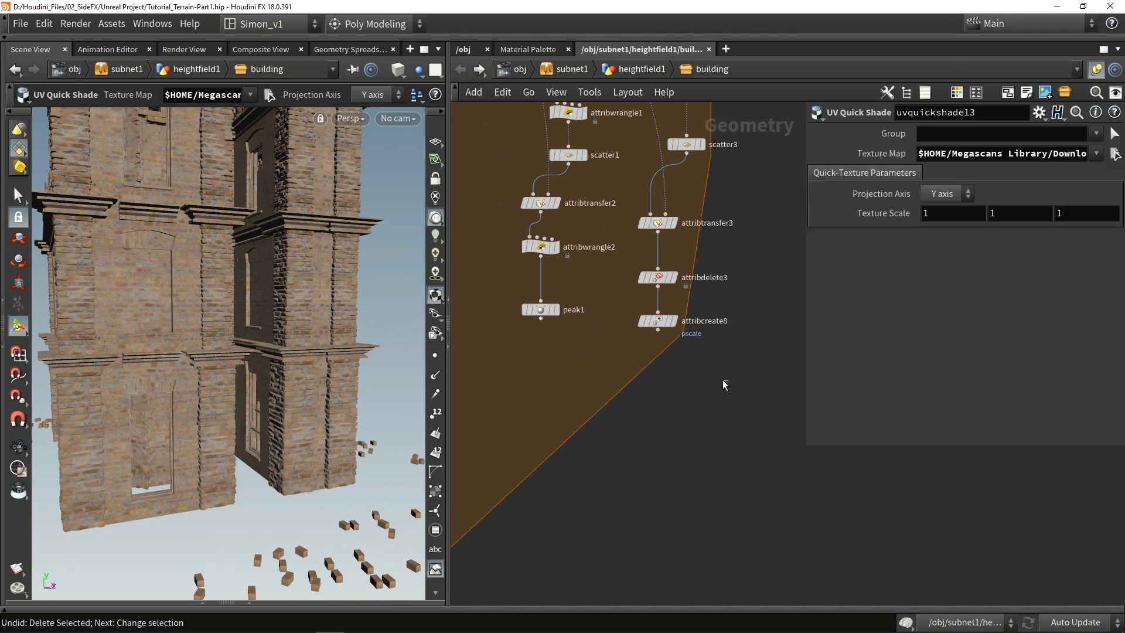
key(ctrl+s)
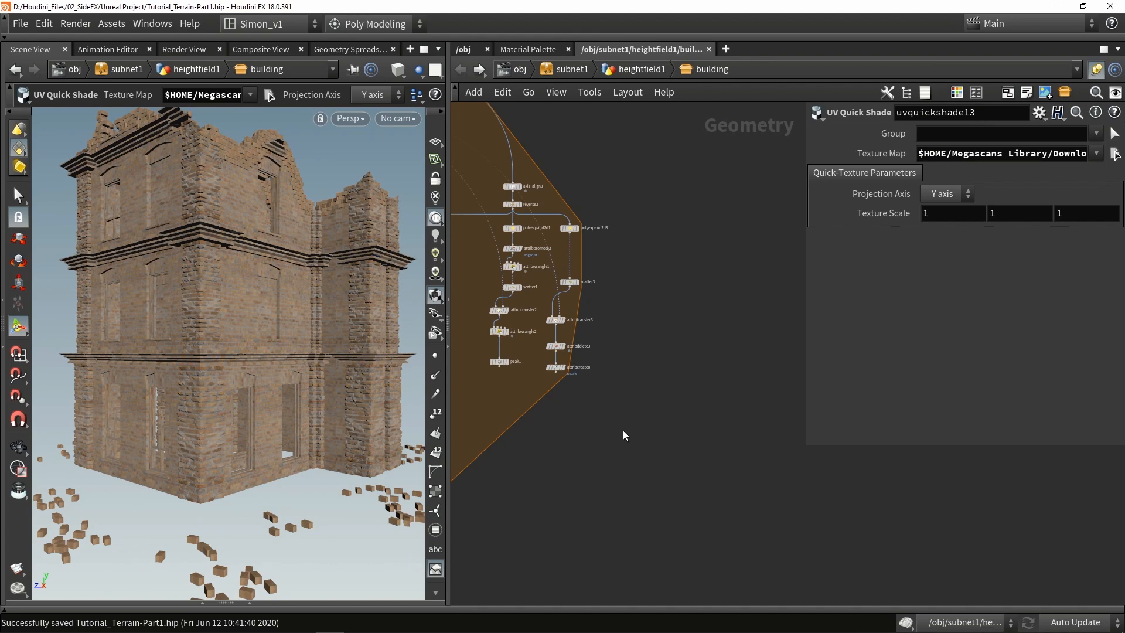
Step: Add a Labs Voxel Mesh node fed by delete_small_parts2 and display its result
middle_drag(586, 328, 586, 431)
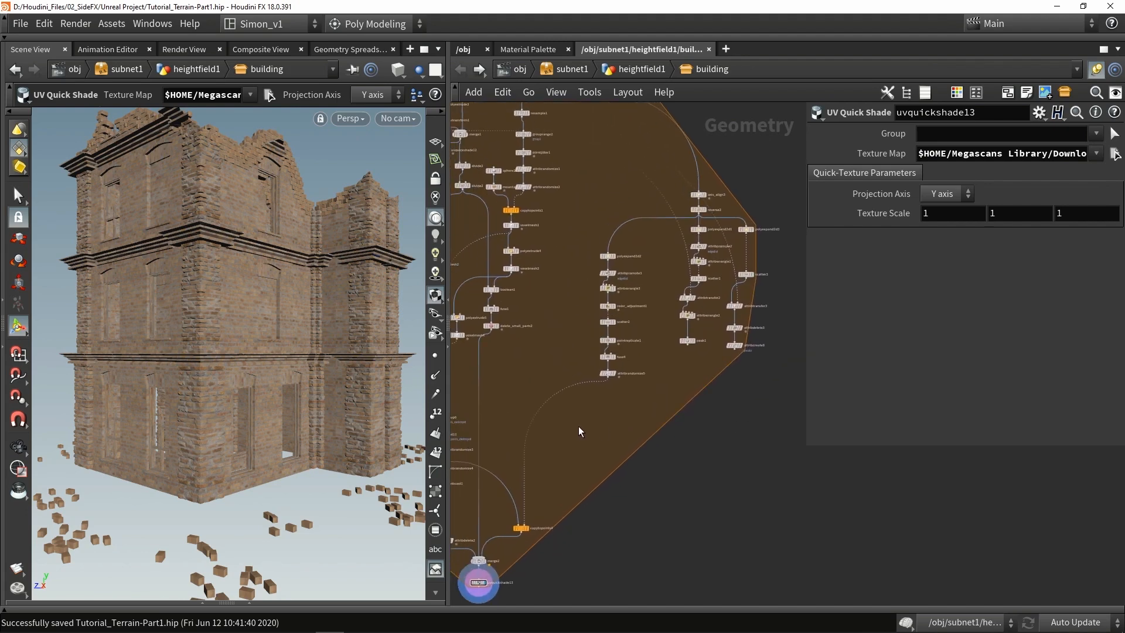
key(Tab)
text(vox)
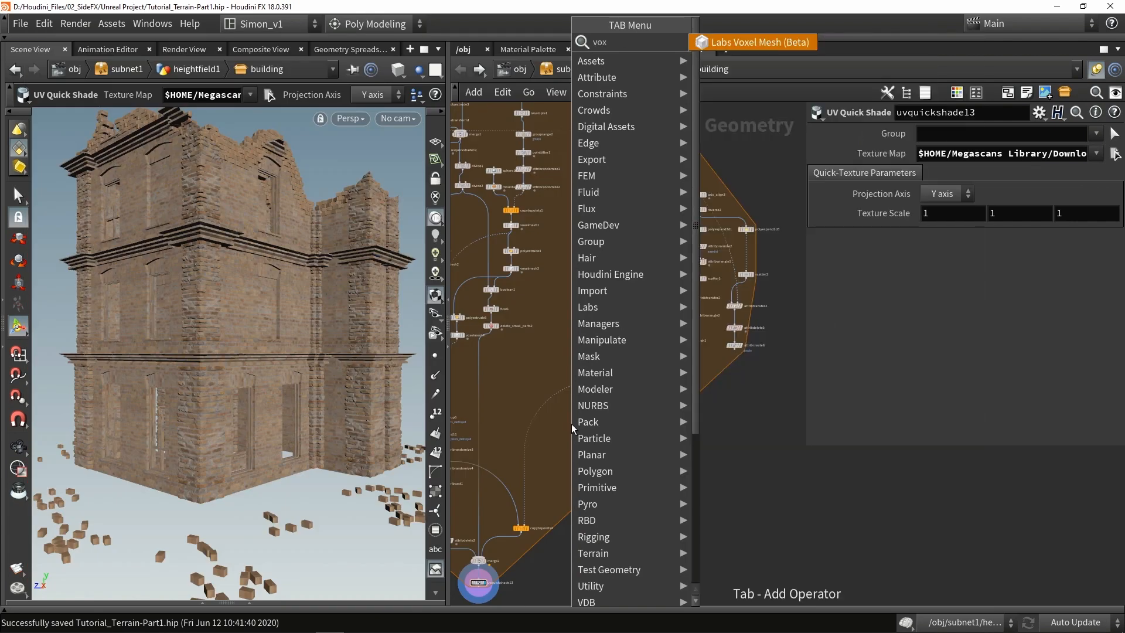
key(Return)
click(512, 362)
scroll(487, 339, up, 5)
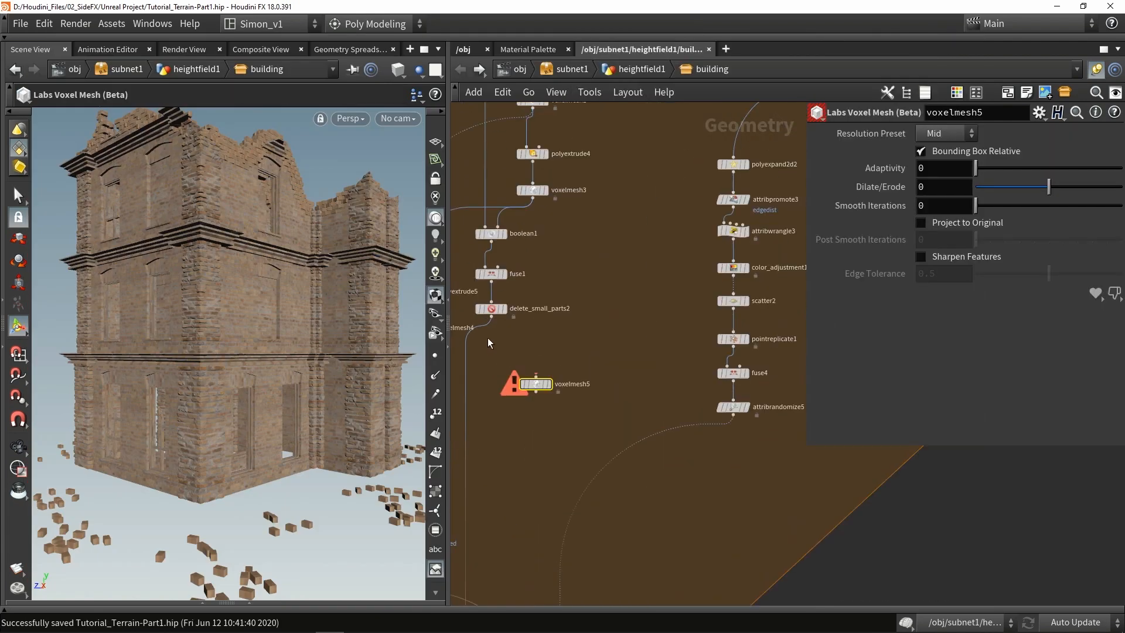
drag(490, 311, 543, 416)
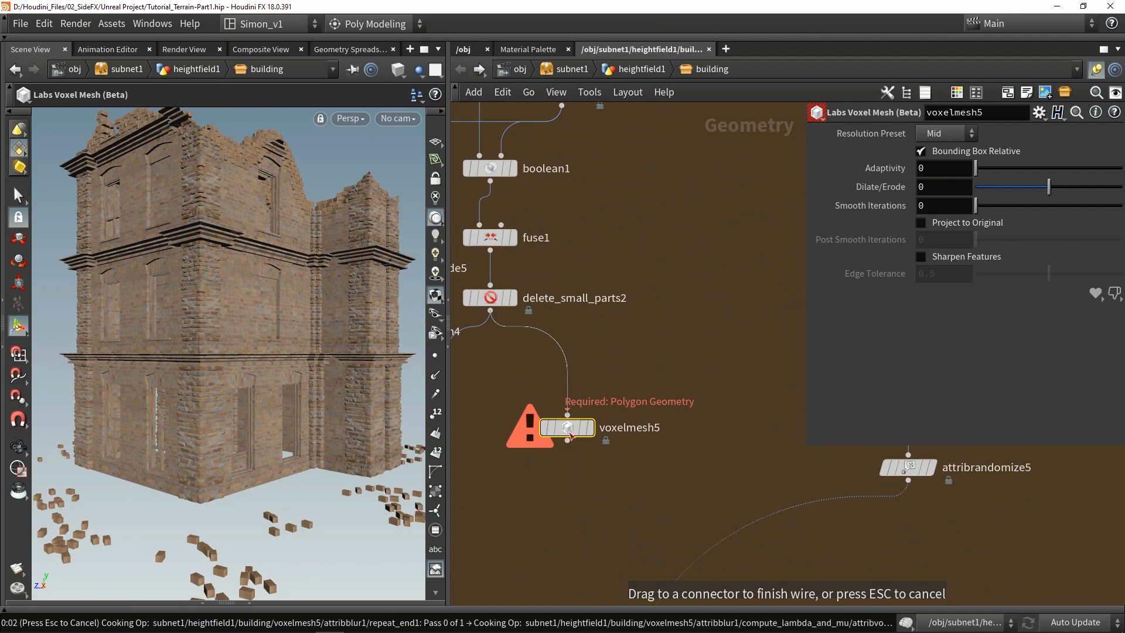
click(570, 435)
Step: Set voxelmesh5's resolution preset to Custom with a resolution of 0.1 and turn off Bounding Box Relative
mouse_move(256, 269)
alt+mouse_down()
mouse_move(206, 310)
mouse_move(289, 304)
mouse_move(259, 343)
mouse_move(262, 333)
alt+mouse_up()
key(shift+w)
key(shift+w)
alt+middle_drag(265, 262, 303, 308)
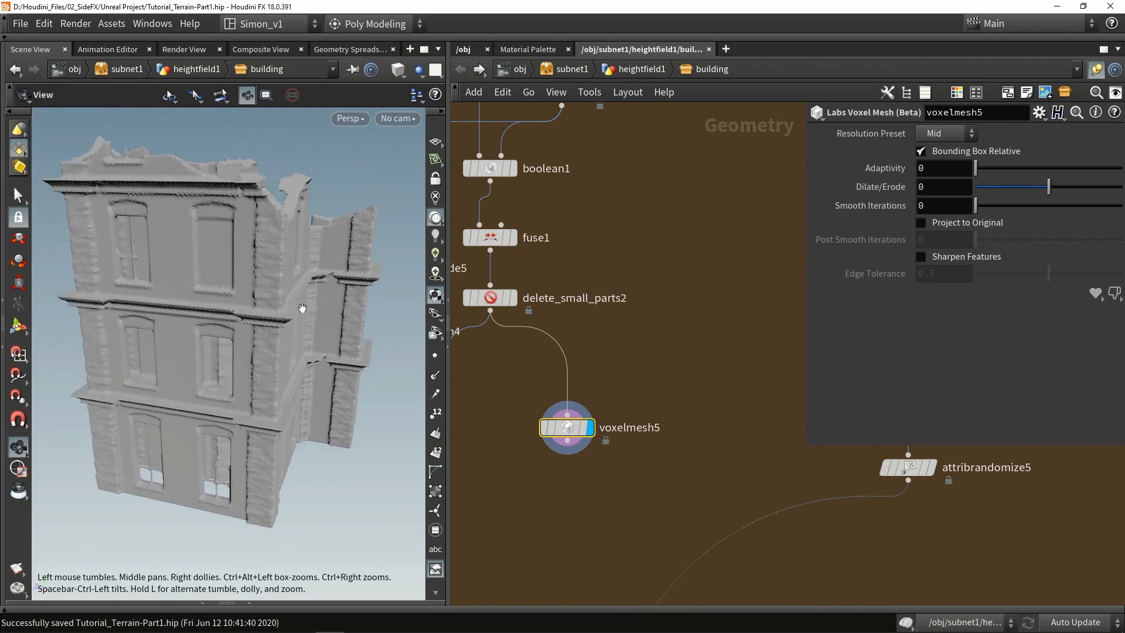
alt+drag(303, 307, 292, 305)
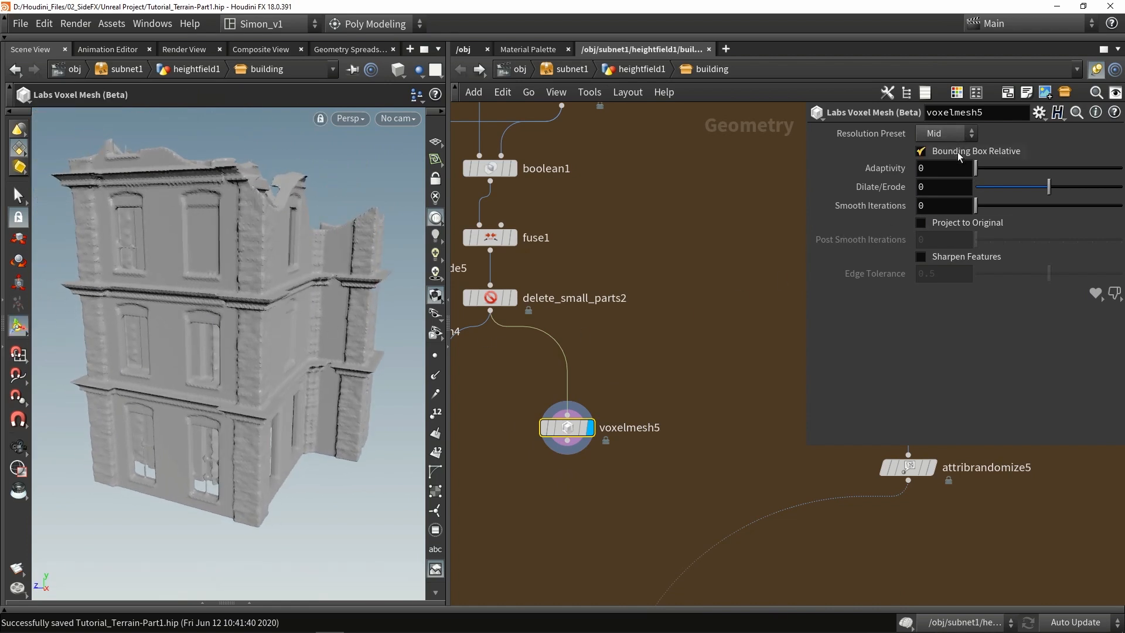
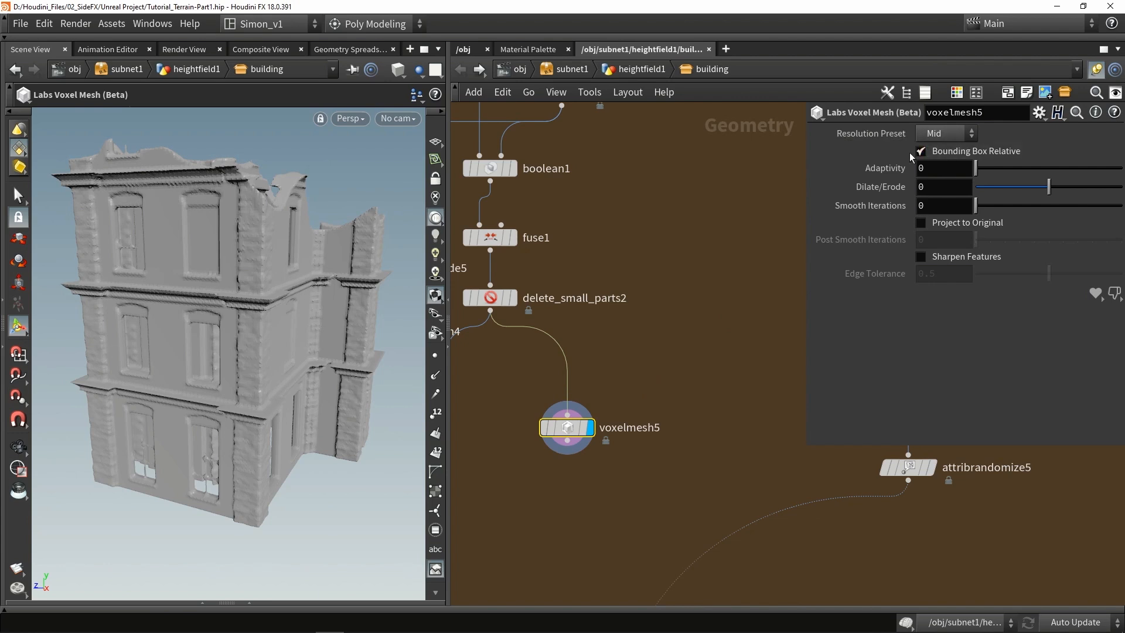
click(933, 139)
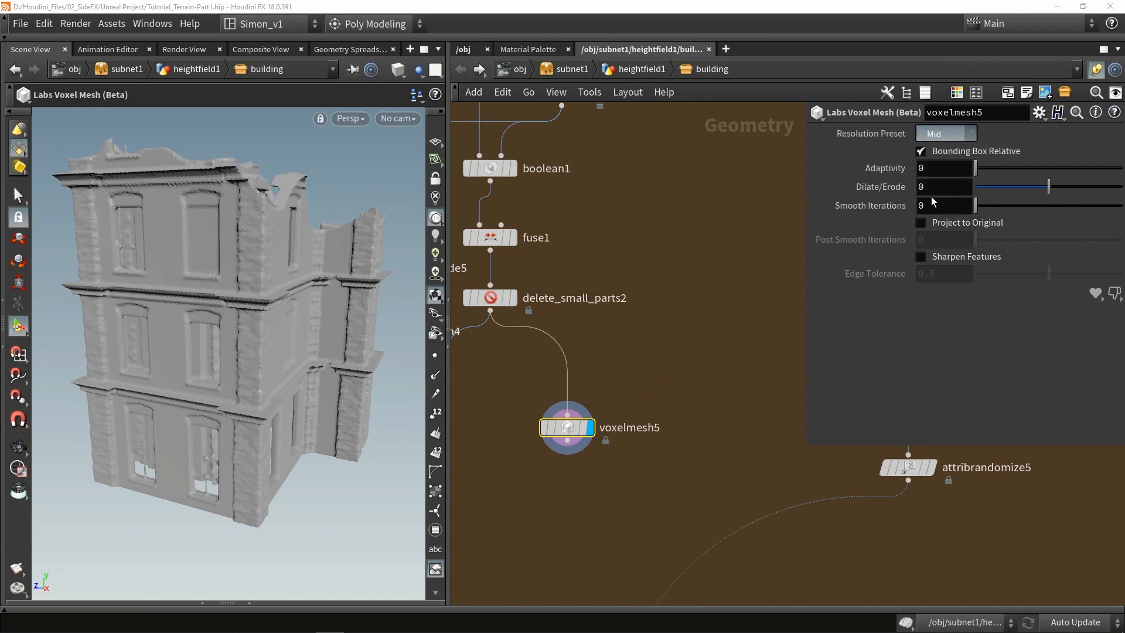
click(933, 198)
key(w)
key(w)
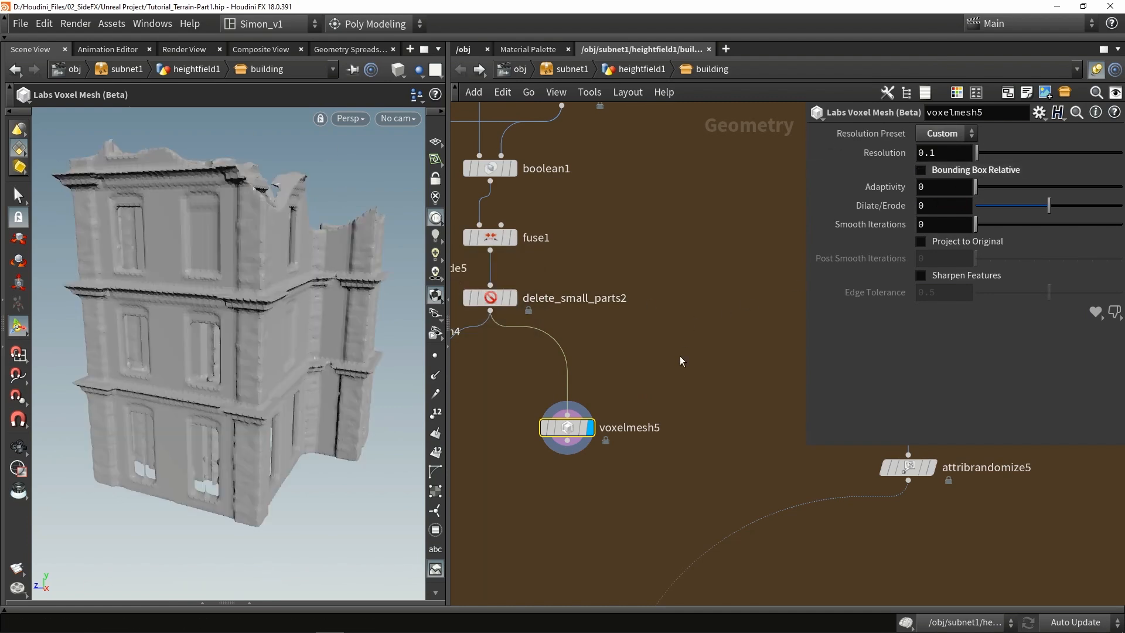
Step: Examine the voxel mesh's topology and surface detail around the building in wireframe and shaded display
alt+drag(328, 346, 262, 352)
scroll(243, 335, down, 3)
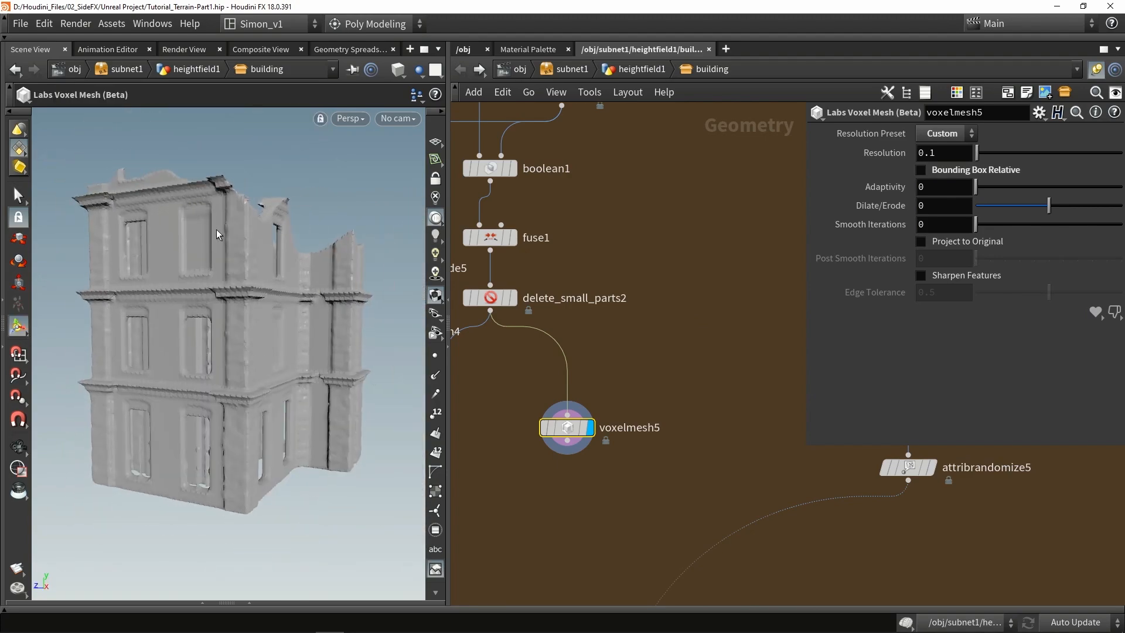
key(w)
scroll(237, 416, up, 6)
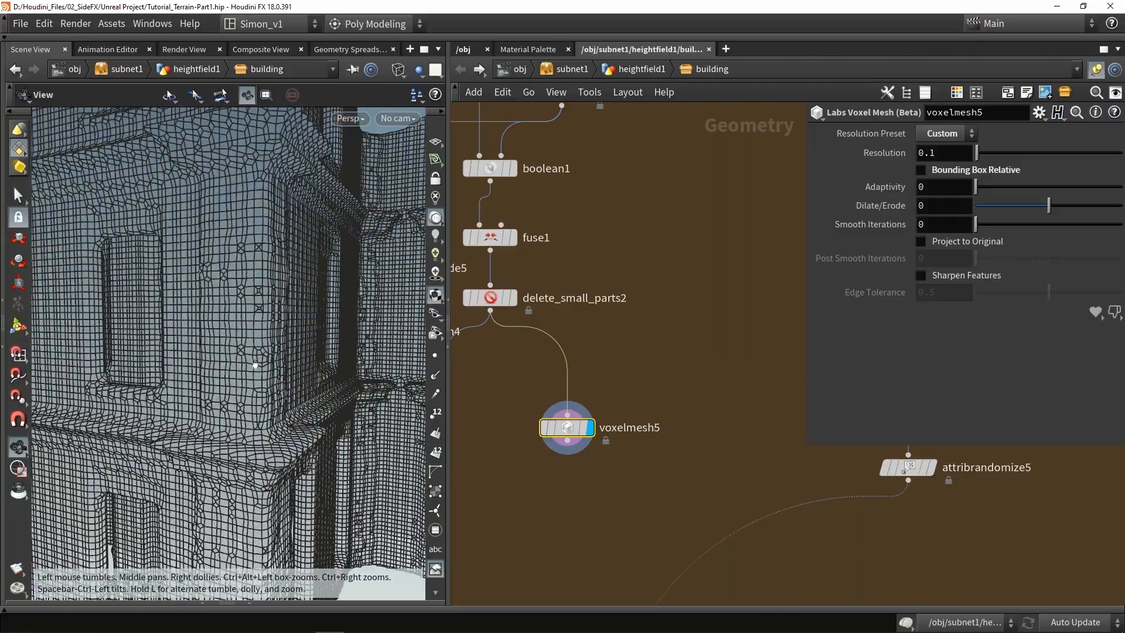
mouse_move(256, 364)
mouse_down()
mouse_move(158, 354)
mouse_move(321, 331)
mouse_move(235, 350)
mouse_move(251, 378)
mouse_up()
scroll(246, 369, down, 4)
scroll(253, 395, up, 4)
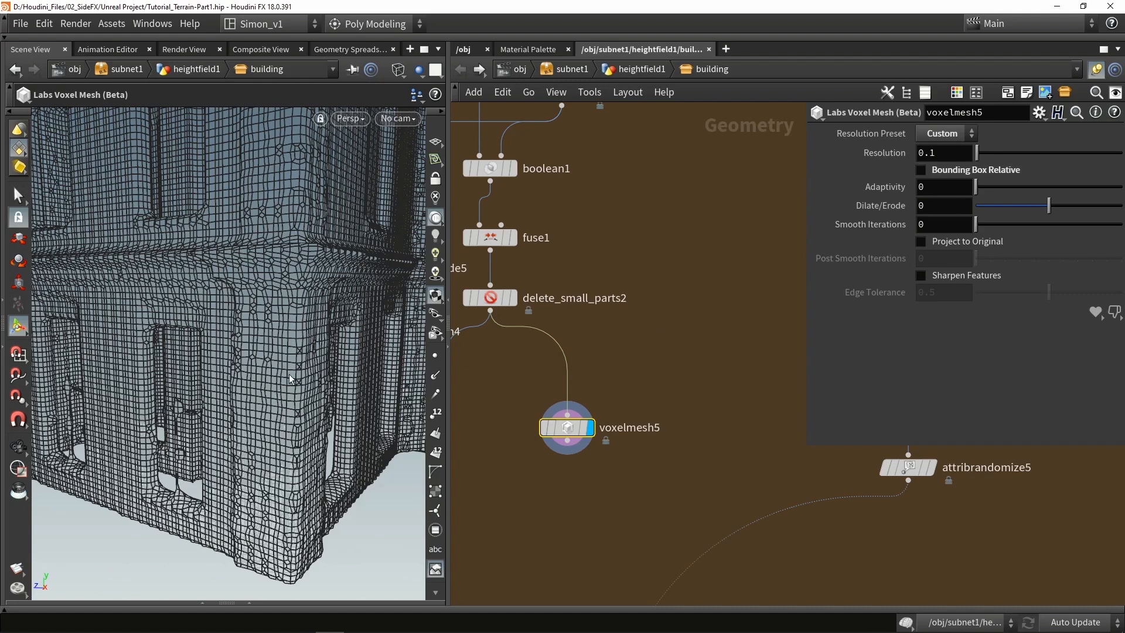
key(shift+w)
mouse_move(310, 334)
alt+mouse_down()
mouse_move(279, 335)
mouse_move(332, 308)
alt+mouse_up()
alt+right_drag(332, 308, 312, 395)
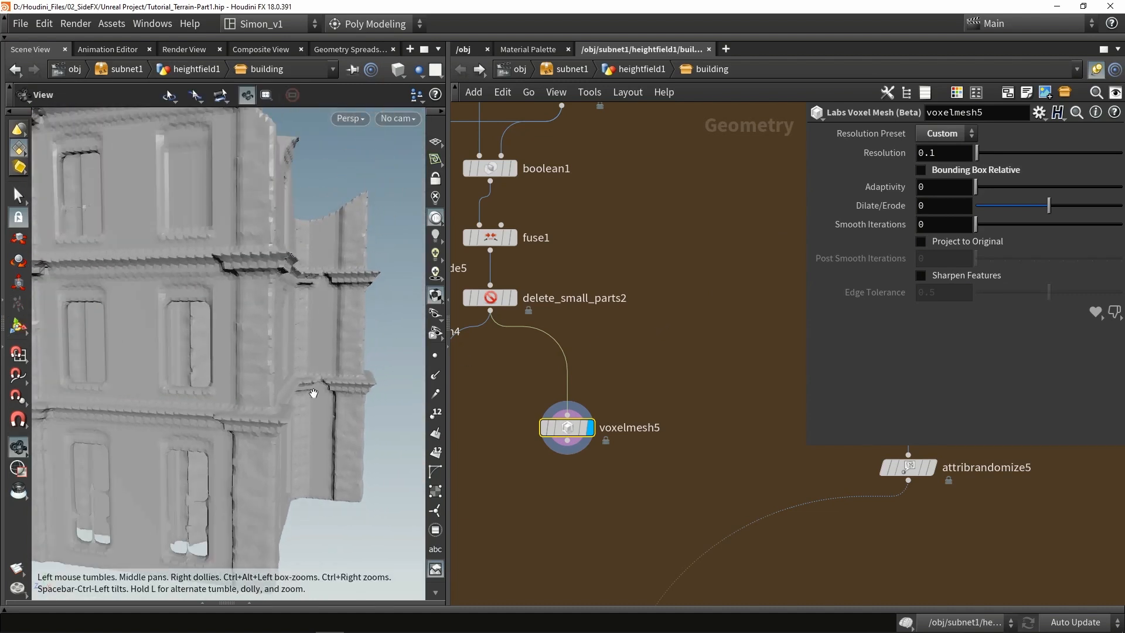
alt+drag(311, 394, 276, 397)
alt+right_drag(276, 396, 264, 450)
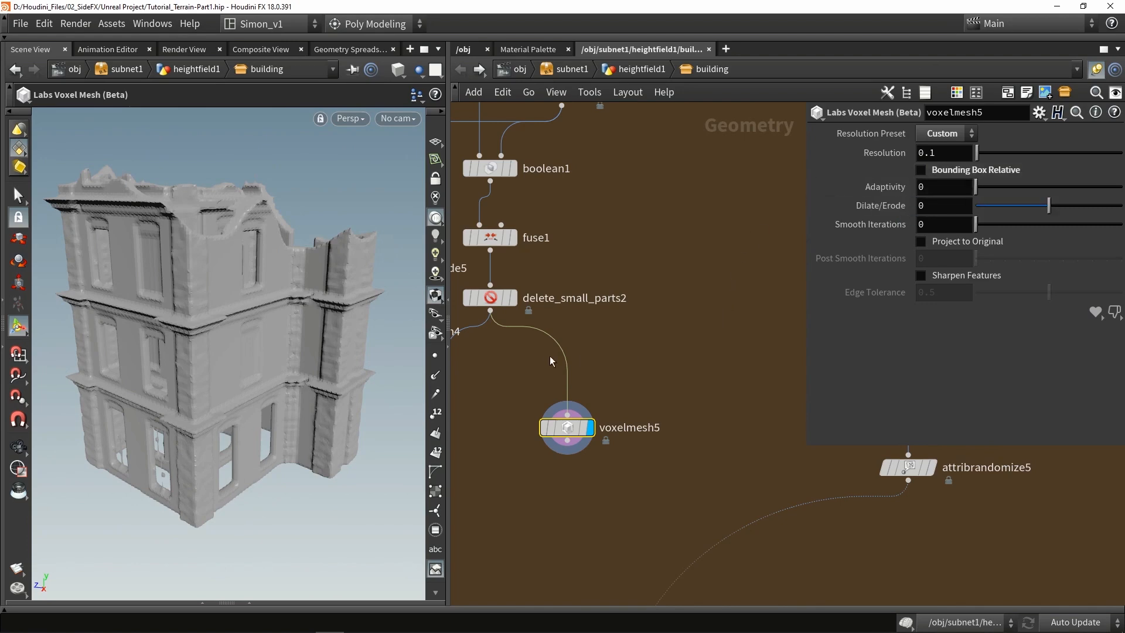
alt+drag(264, 366, 281, 349)
scroll(278, 352, up, 3)
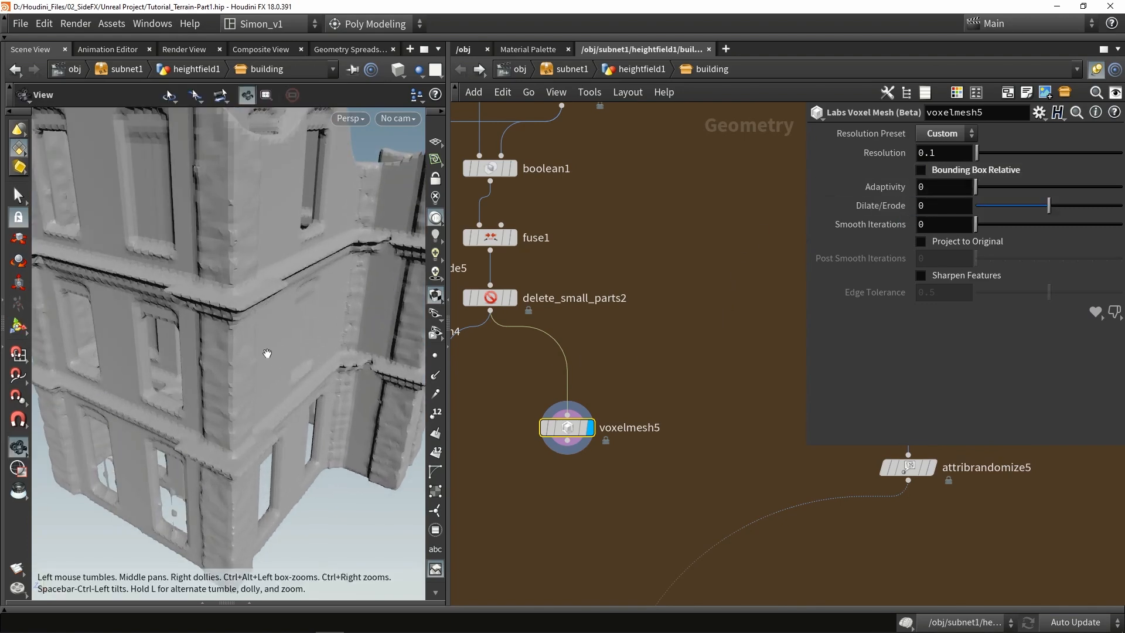
key(Return)
key(w)
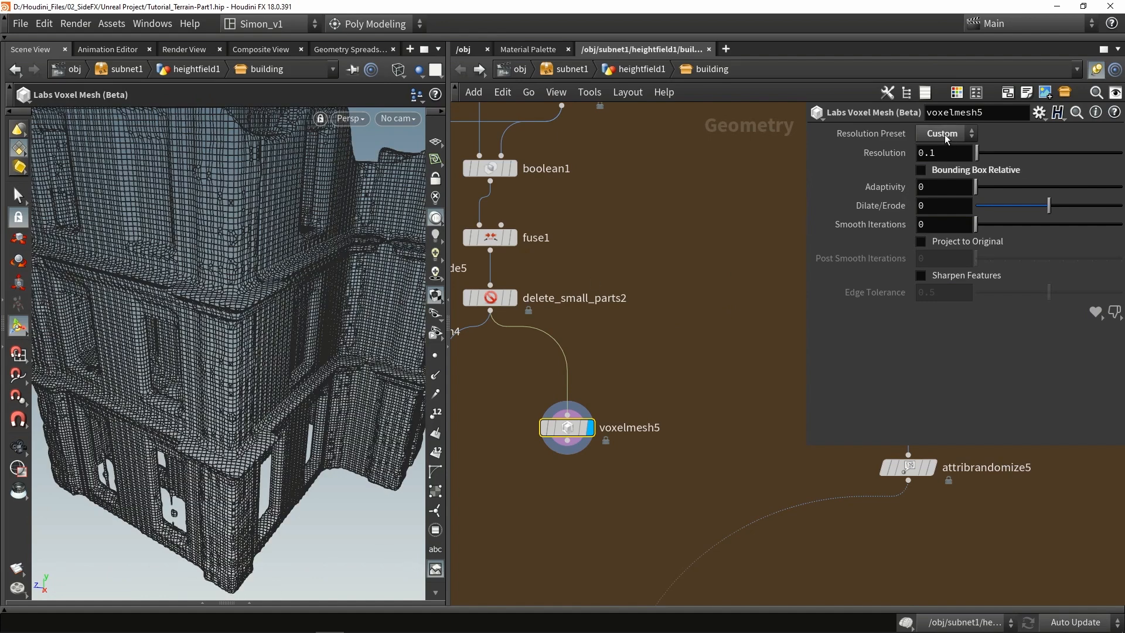
click(943, 150)
click(649, 321)
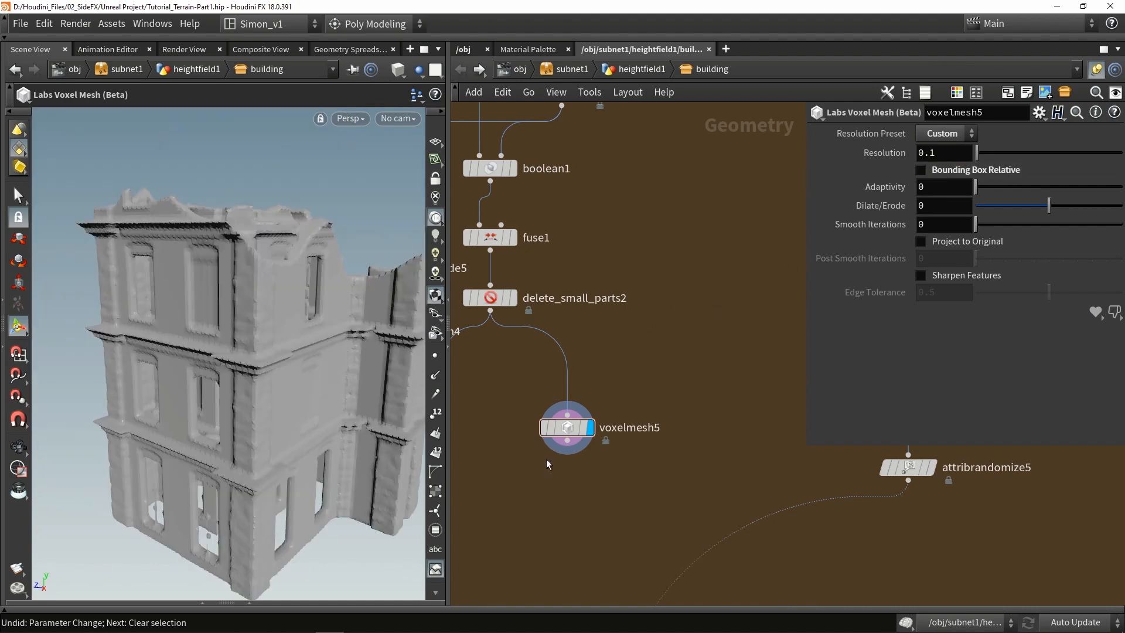
Step: Add a Remesh node fed by voxelmesh5 and display its result
middle_drag(546, 488, 574, 390)
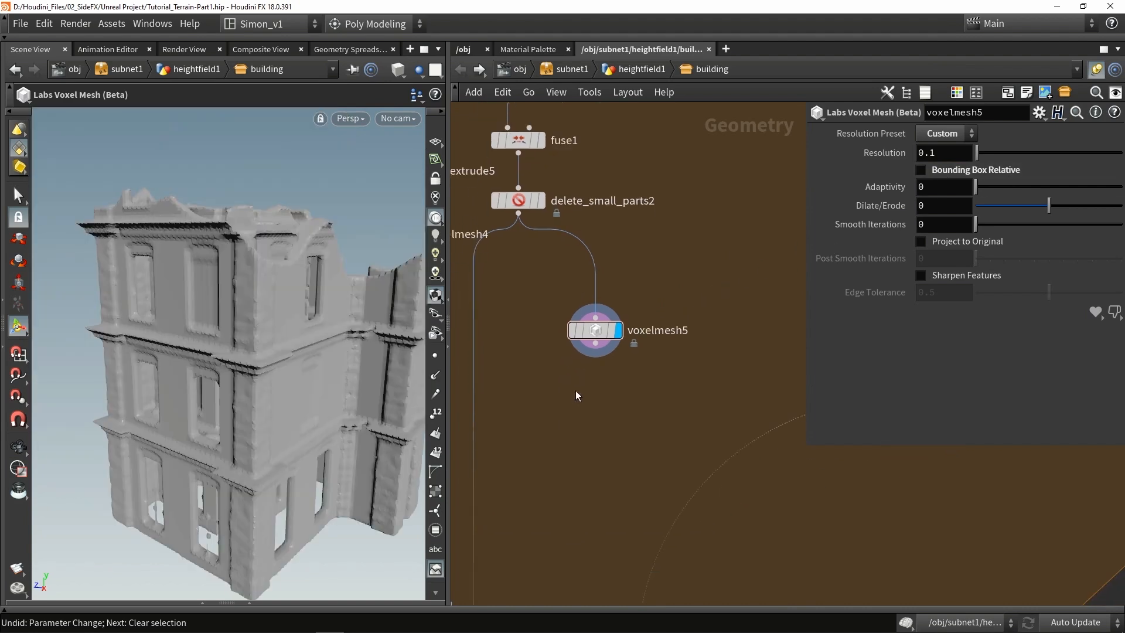
key(Tab)
text(reme)
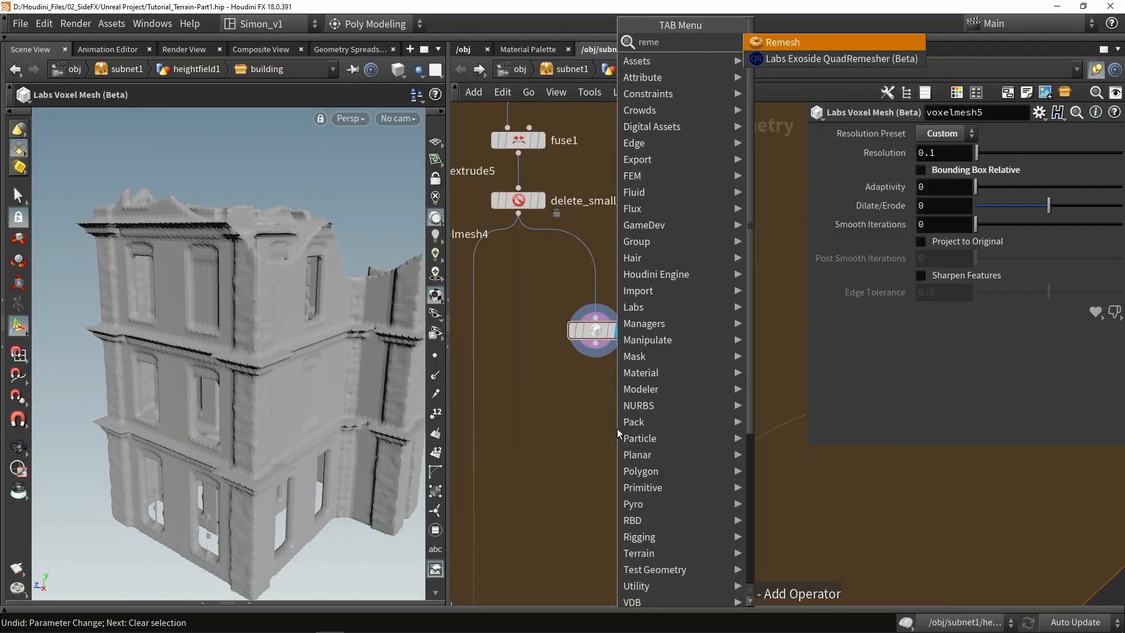
key(Return)
click(603, 394)
scroll(597, 363, up, 3)
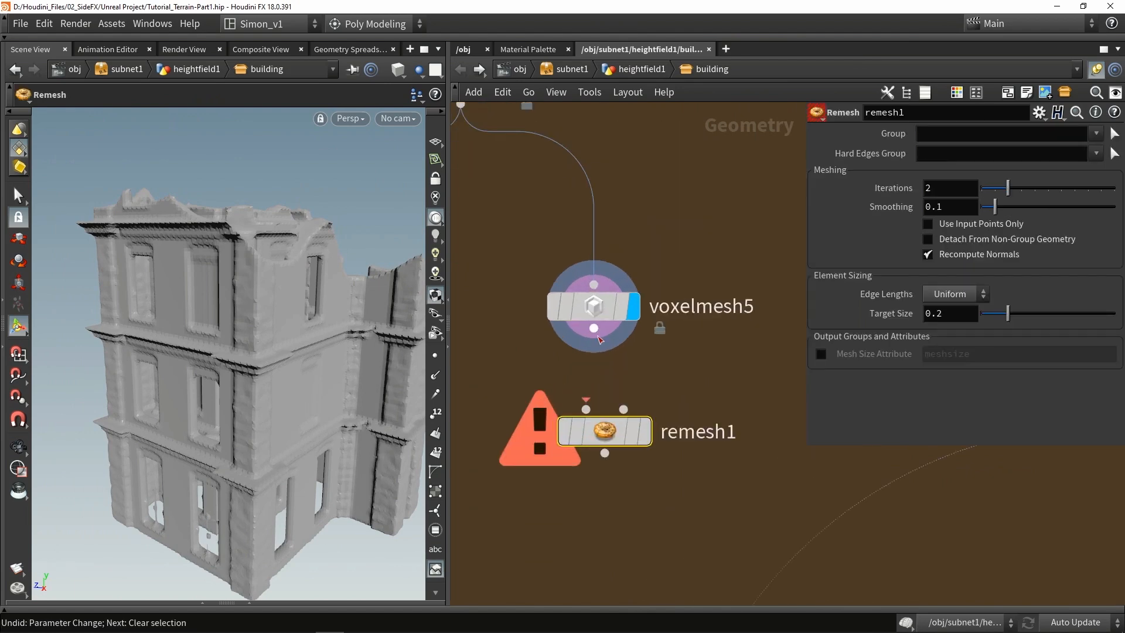
drag(594, 329, 581, 410)
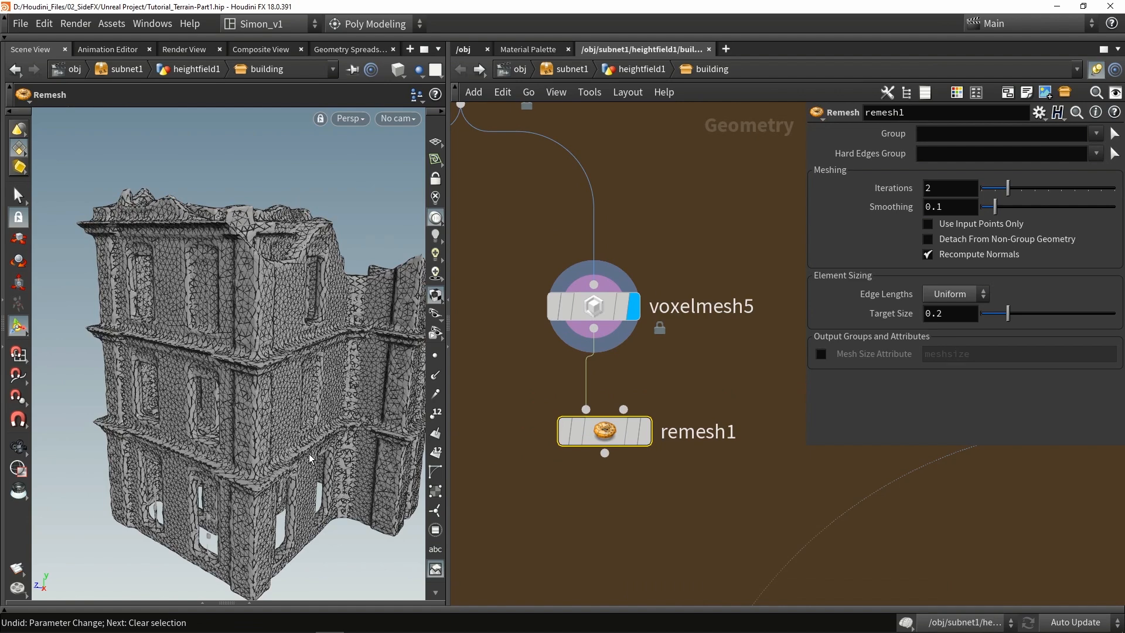
mouse_move(621, 433)
click(654, 382)
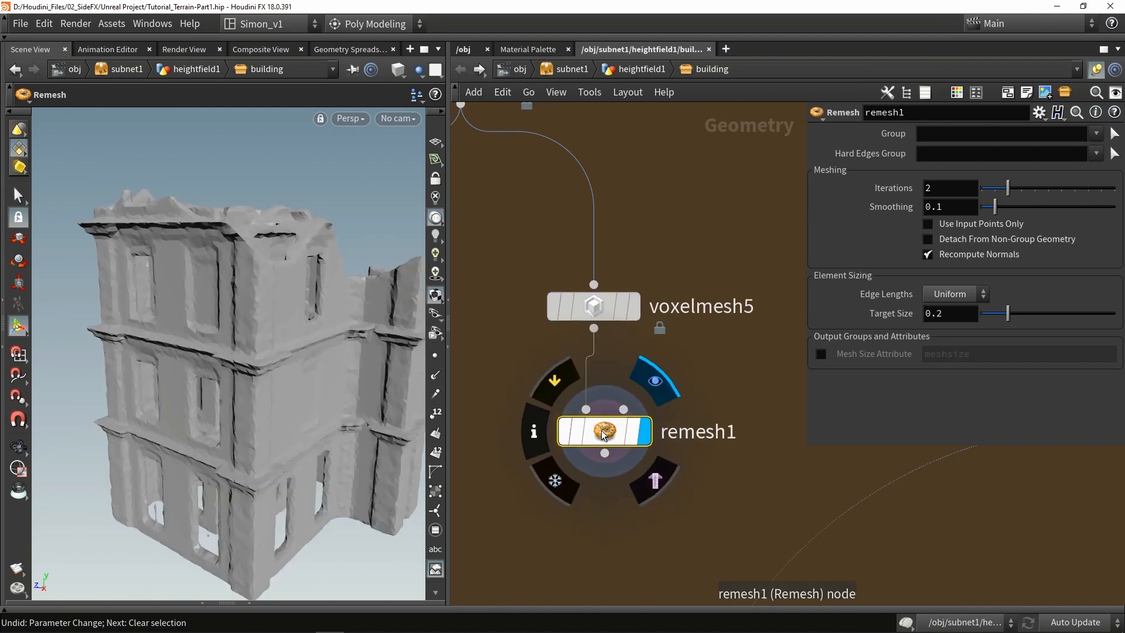
Step: Compare the delete_small_parts2 output with the remesh1 result and examine the remeshed topology in wireframe
scroll(603, 433, down, 6)
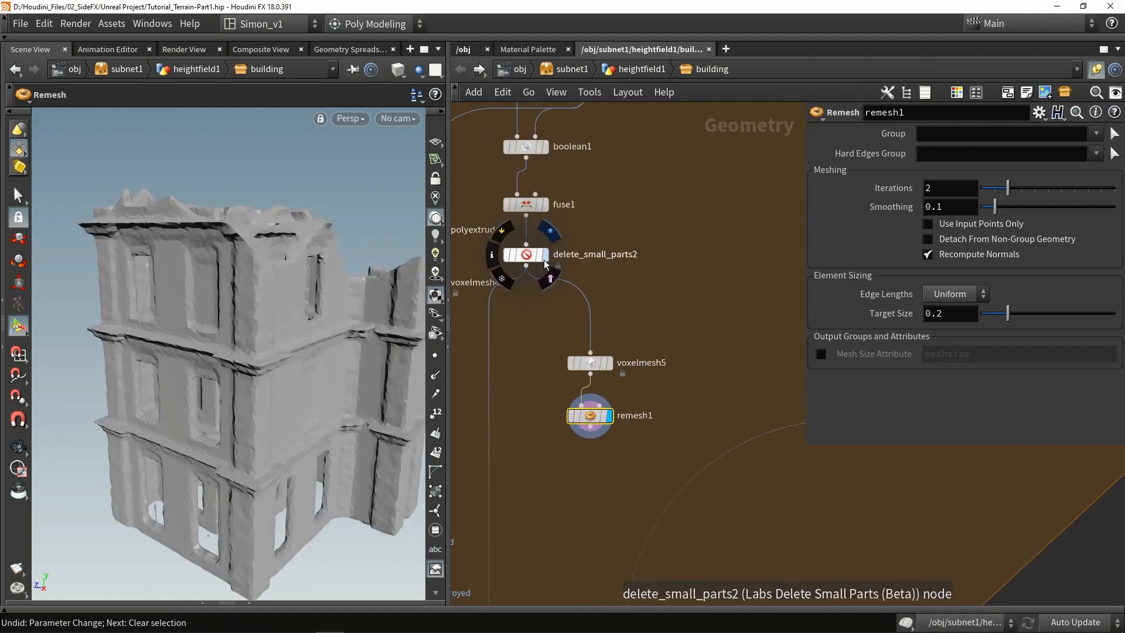
click(543, 257)
click(525, 257)
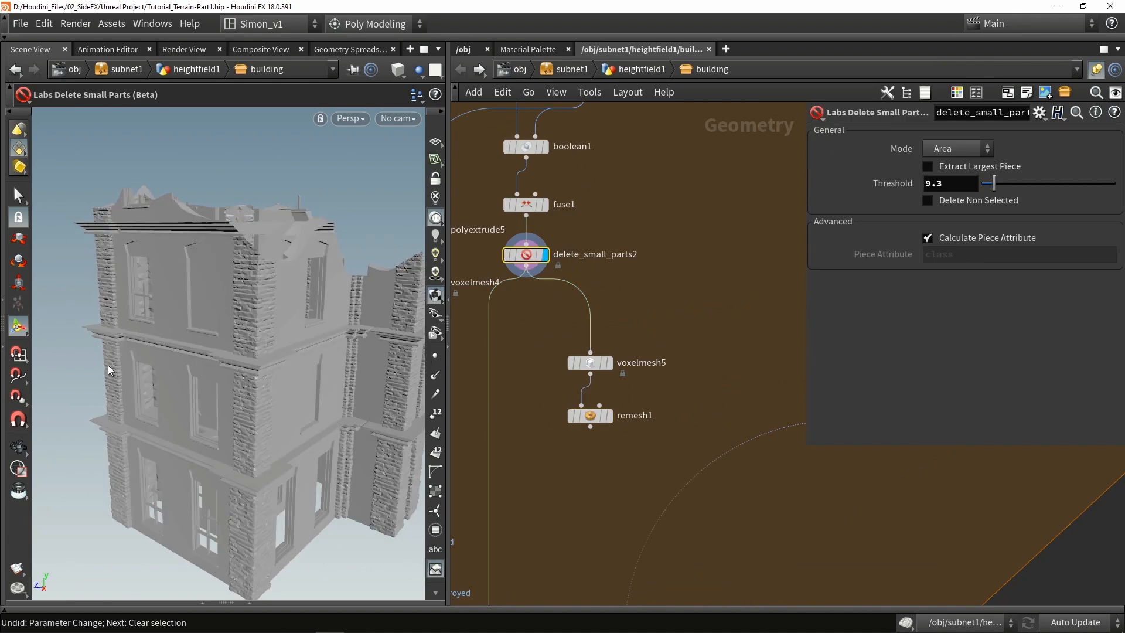
scroll(607, 416, up, 5)
click(609, 414)
key(shift+w)
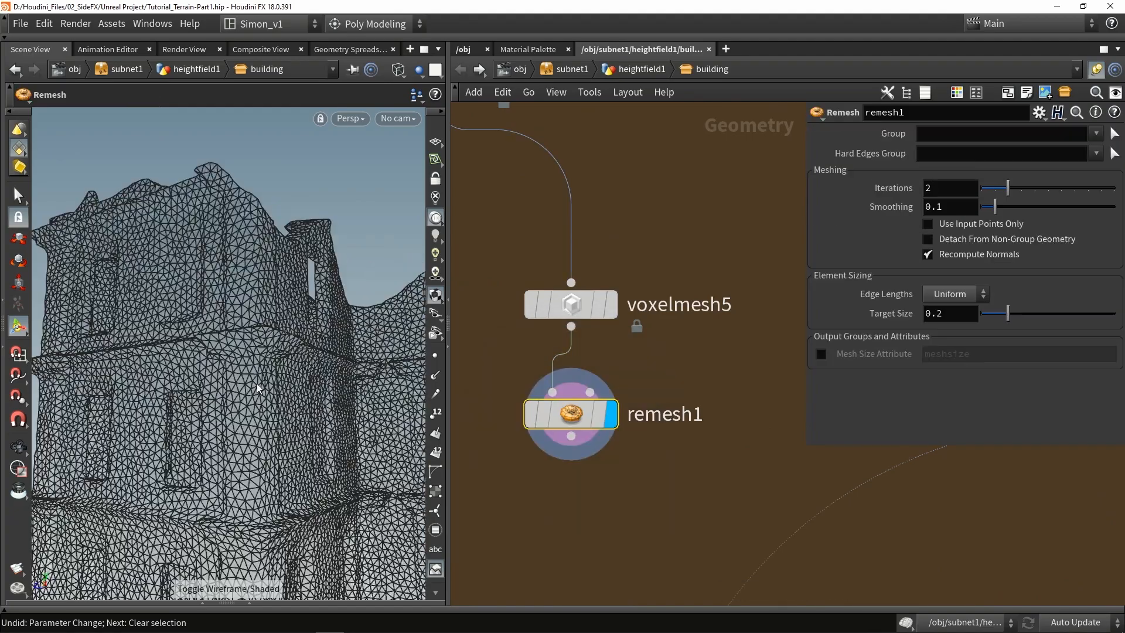
alt+drag(265, 366, 363, 261)
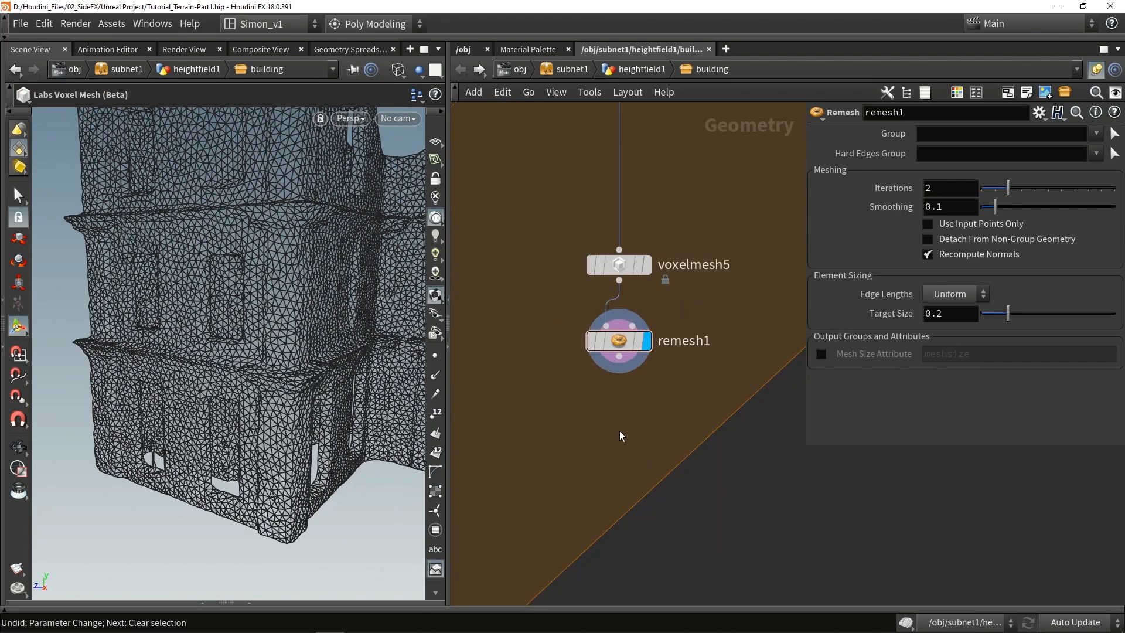
Step: Add a Labs Color Gradient node fed by remesh1 and display its result
key(Tab)
text(gr)
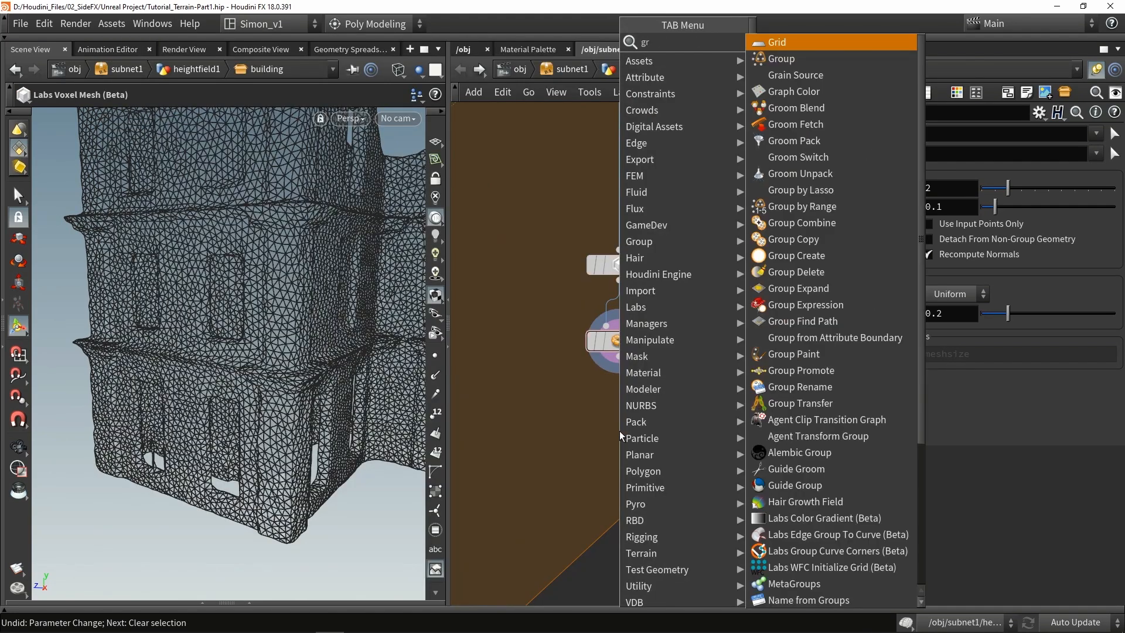
text(ad)
key(Return)
click(620, 430)
drag(624, 361, 619, 415)
click(646, 430)
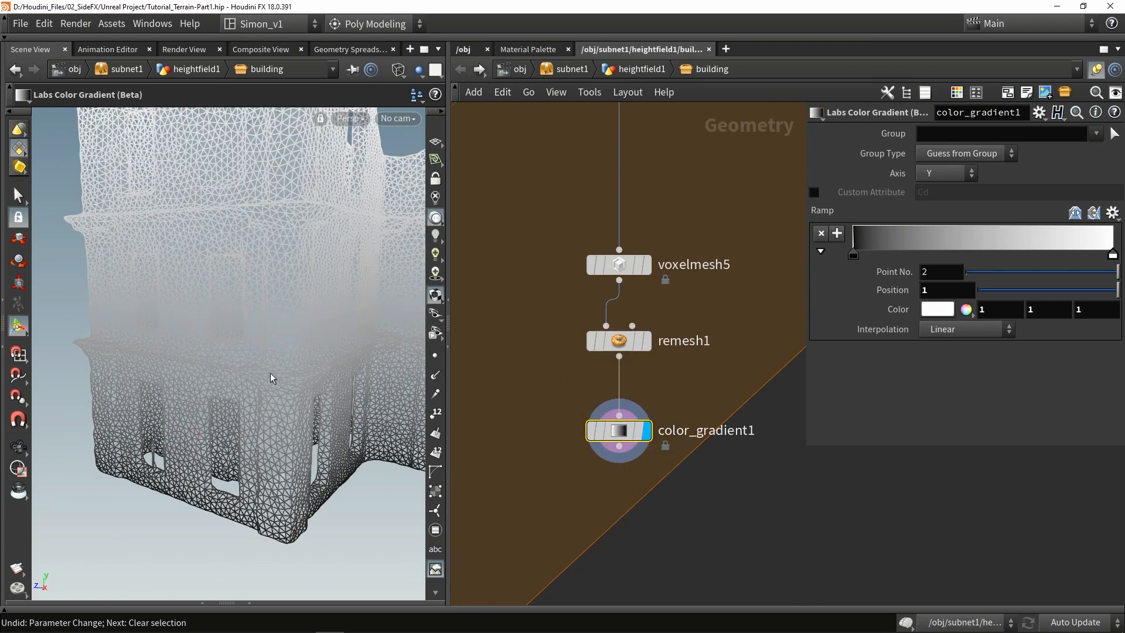
Step: In shaded display, set color_gradient1's black ramp point to about 0.11 and its white point to about 0.21, darkening only the building's base
key(shift+w)
scroll(276, 370, down, 3)
drag(1109, 263, 885, 258)
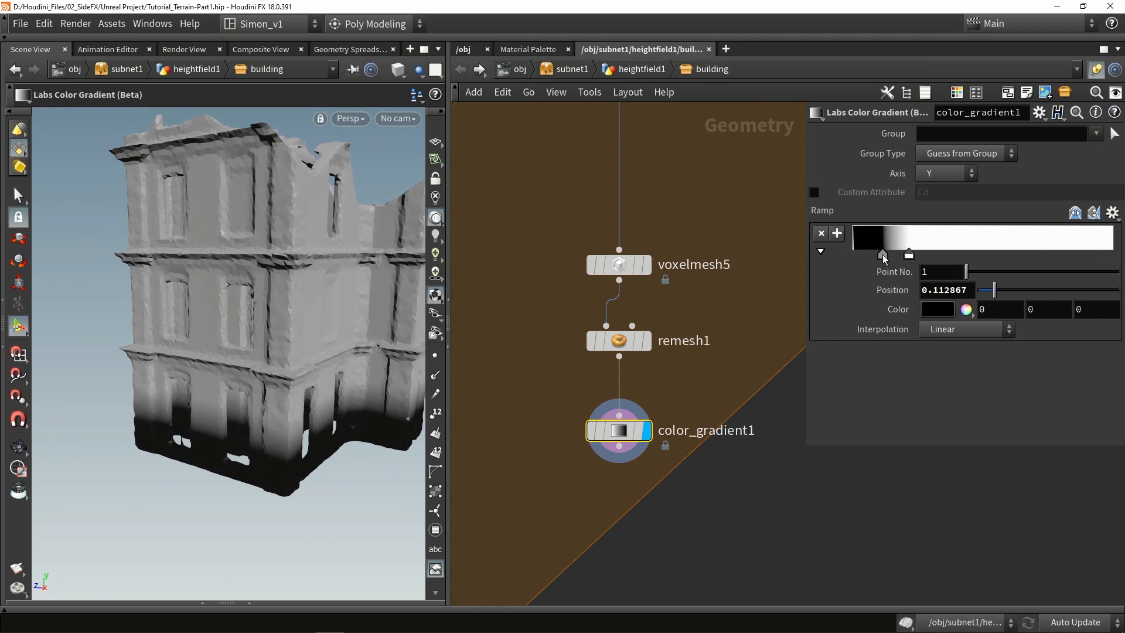
alt+drag(271, 367, 275, 362)
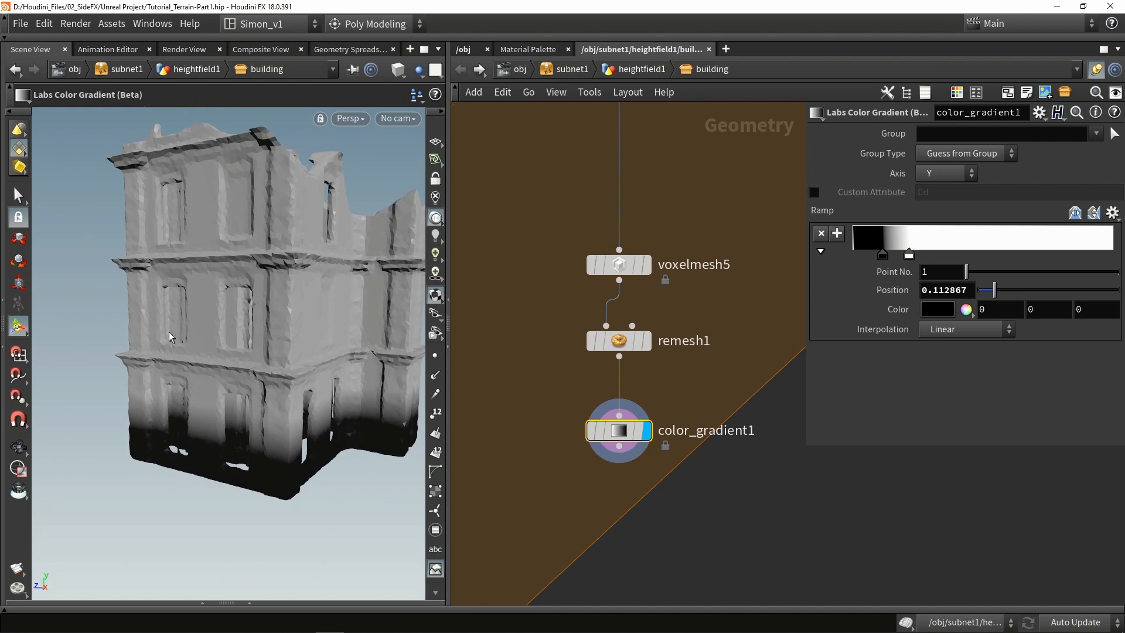
Step: Try fading the building's top to black with two extra upper ramp points, and remove both points again
mouse_move(887, 230)
mouse_down()
mouse_move(872, 256)
mouse_move(1116, 262)
mouse_move(1080, 263)
mouse_move(1093, 260)
mouse_up()
drag(926, 252, 1064, 254)
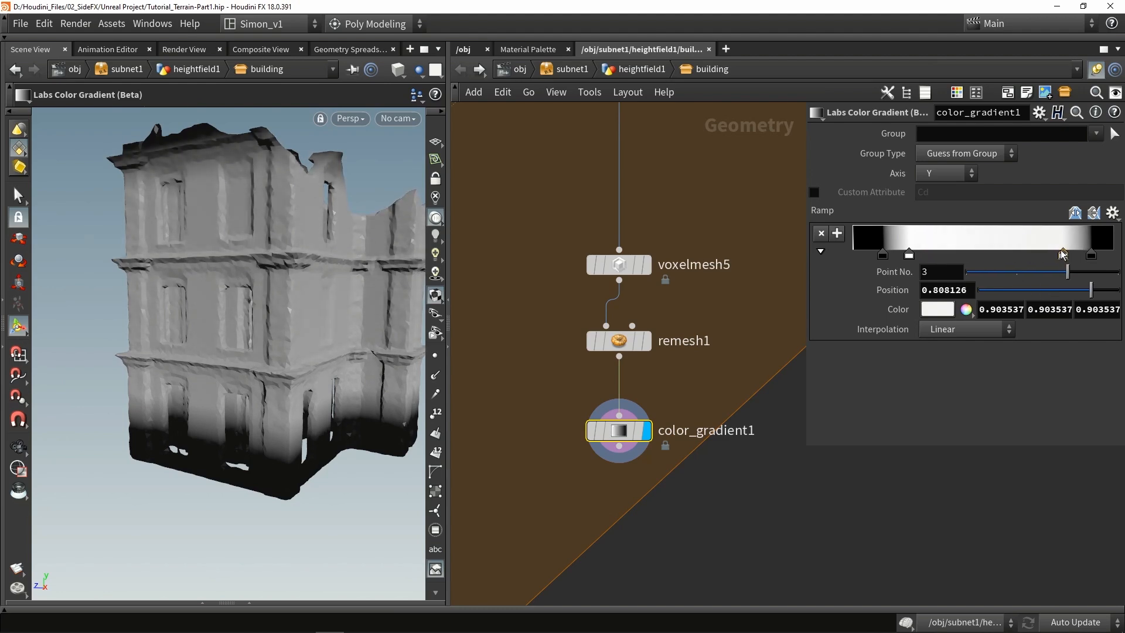
alt+drag(271, 154, 301, 182)
ctrl+click(1063, 254)
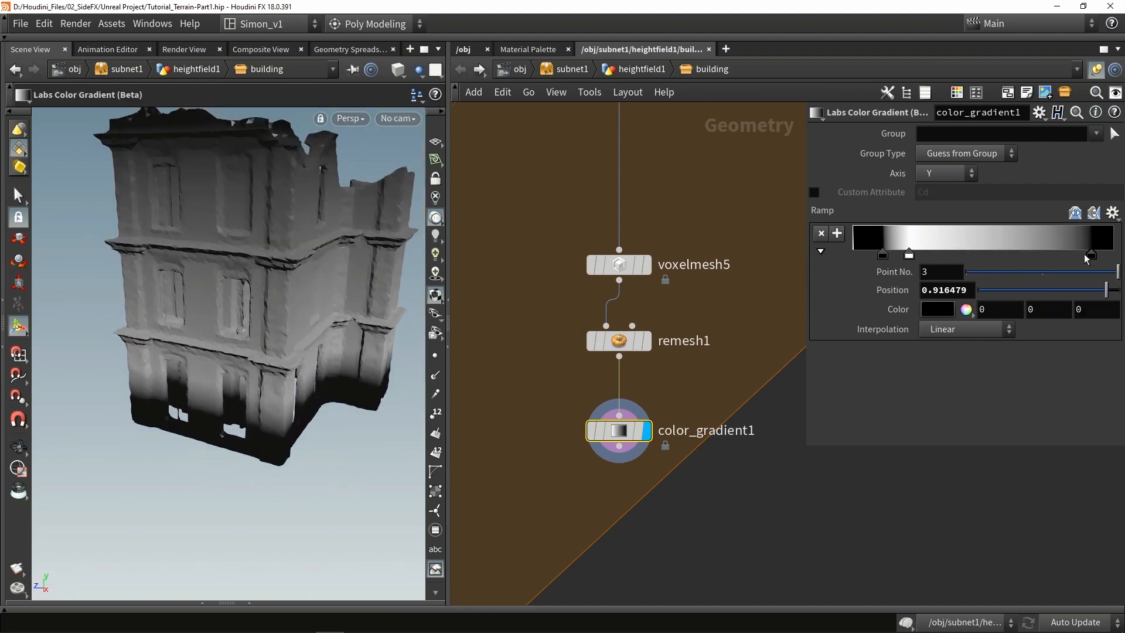
ctrl+click(1090, 255)
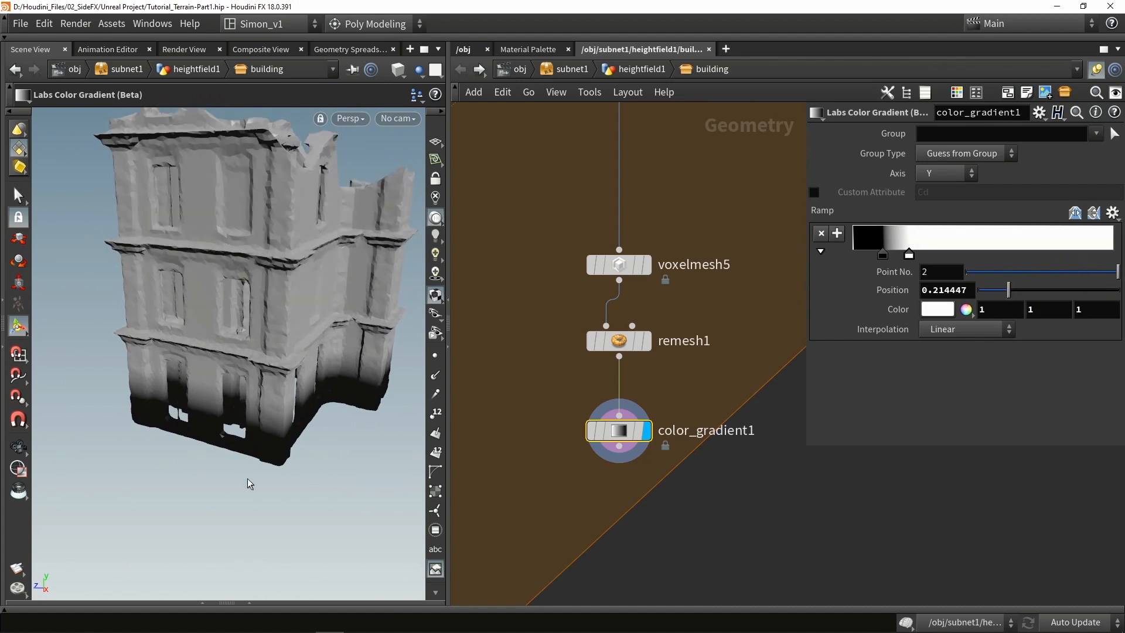
Step: Add a Group node fed by color_gradient1, display it, and name its group all_start_points
alt+drag(241, 471, 352, 480)
middle_drag(670, 554, 639, 477)
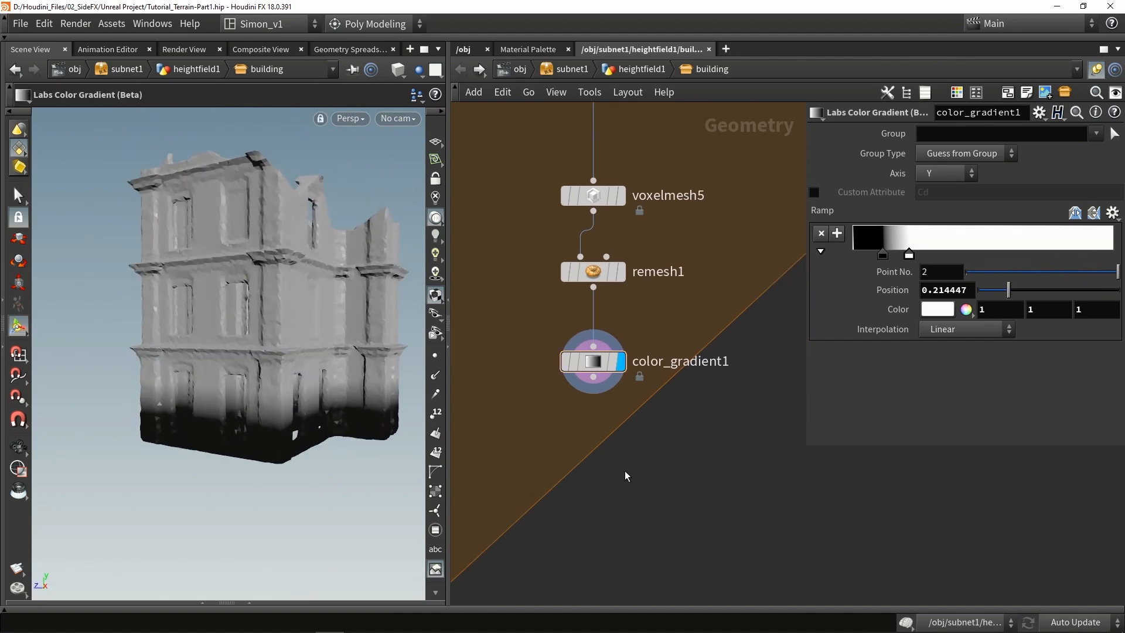
key(Tab)
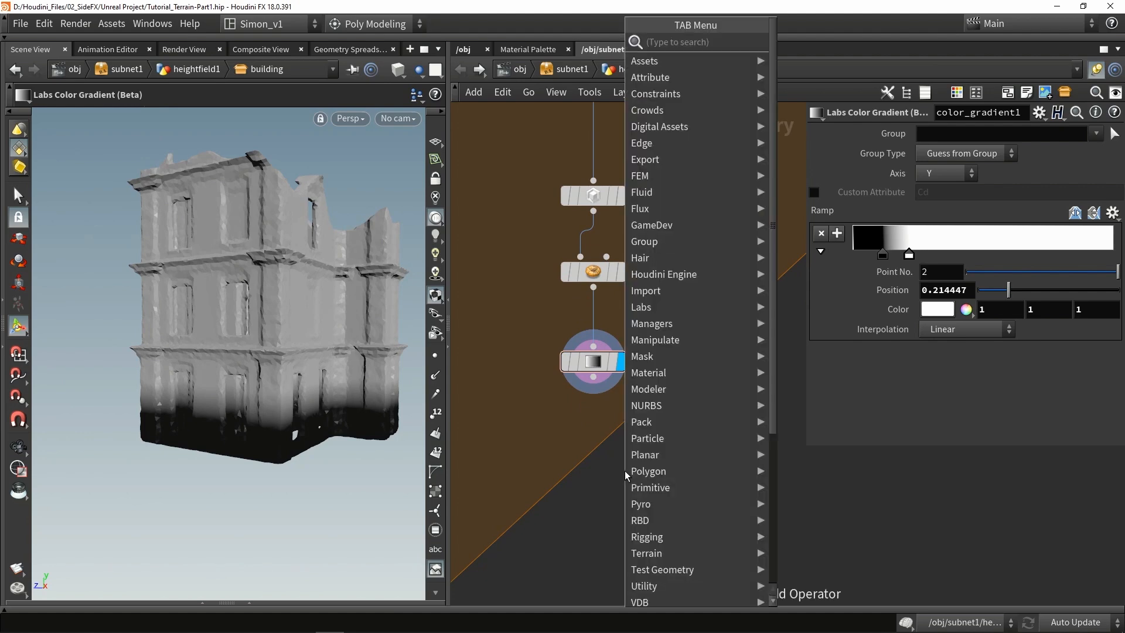
text(group)
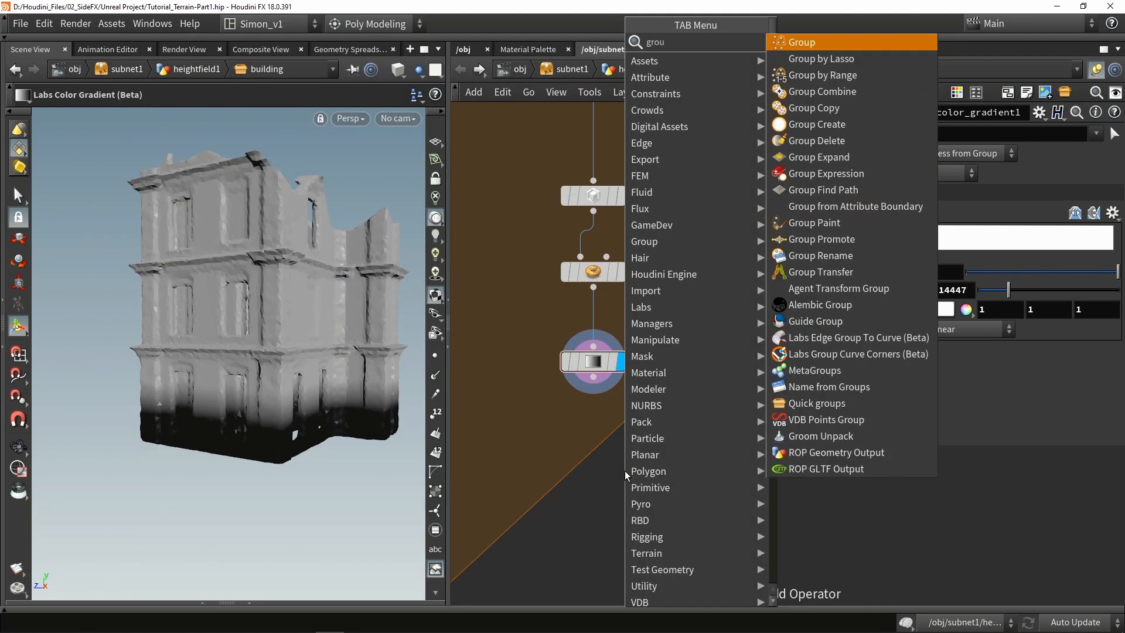
key(Return)
click(594, 445)
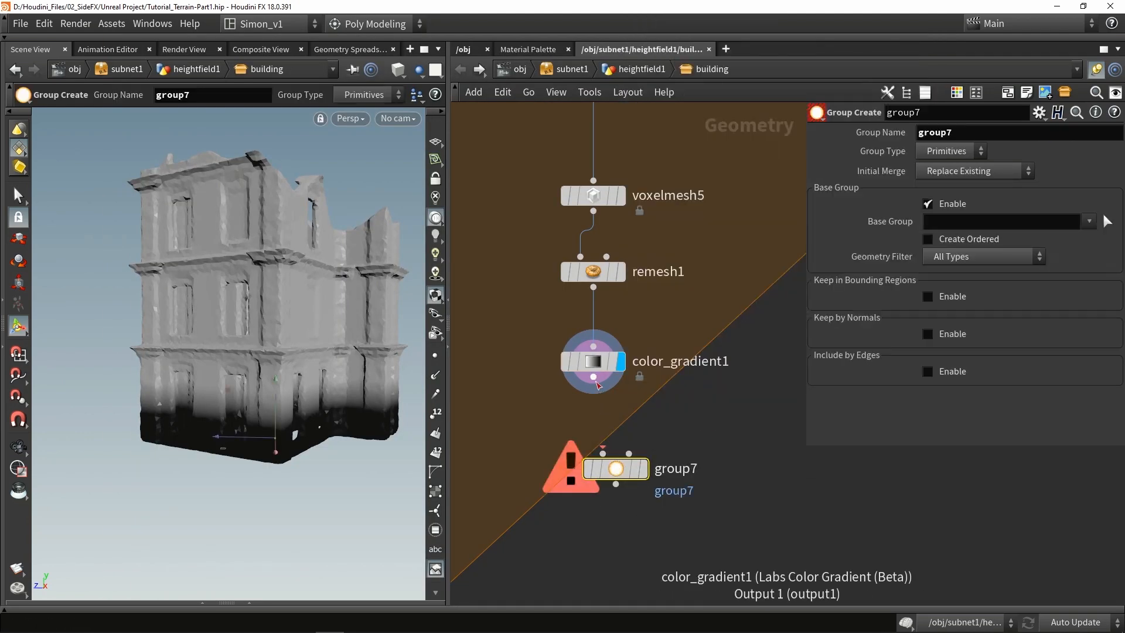
click(620, 441)
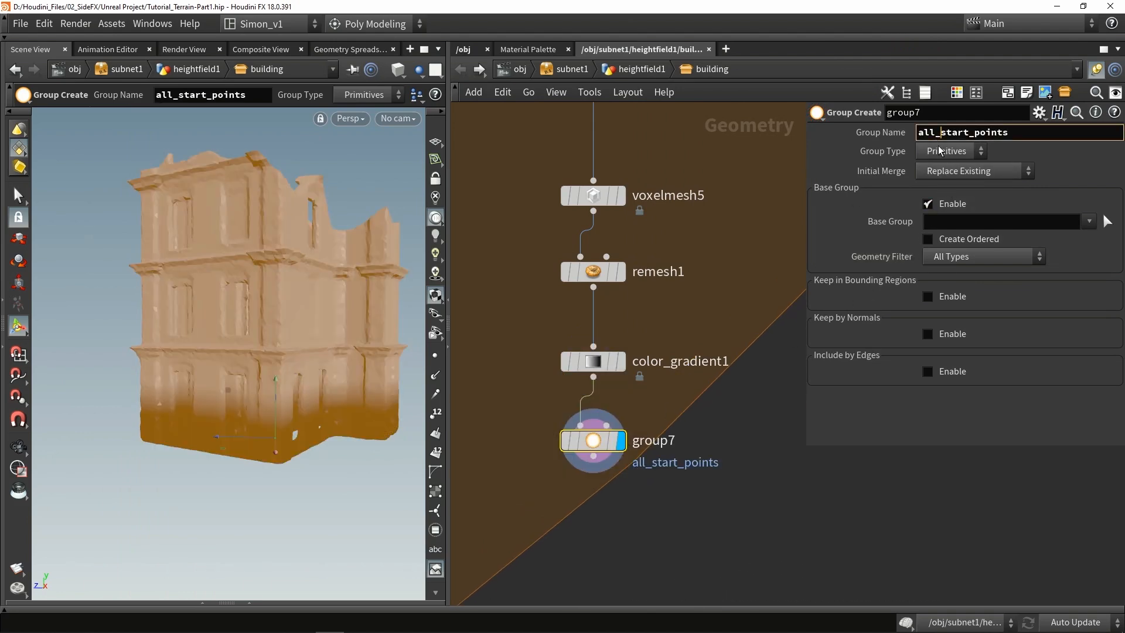
click(945, 151)
click(939, 185)
click(948, 221)
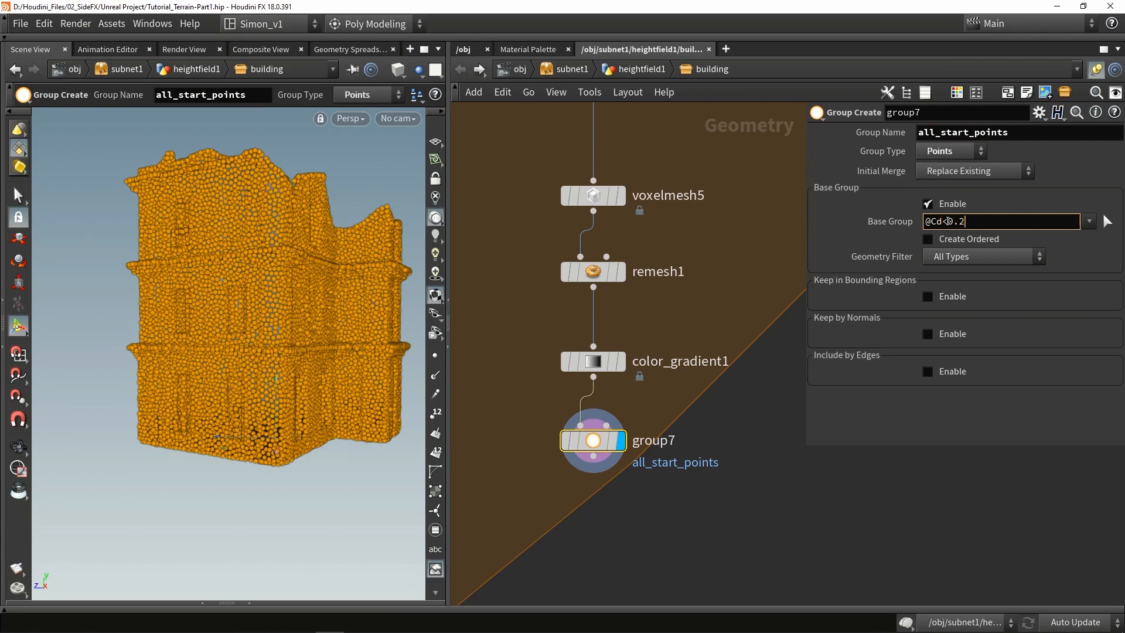
key(Return)
alt+drag(283, 354, 304, 353)
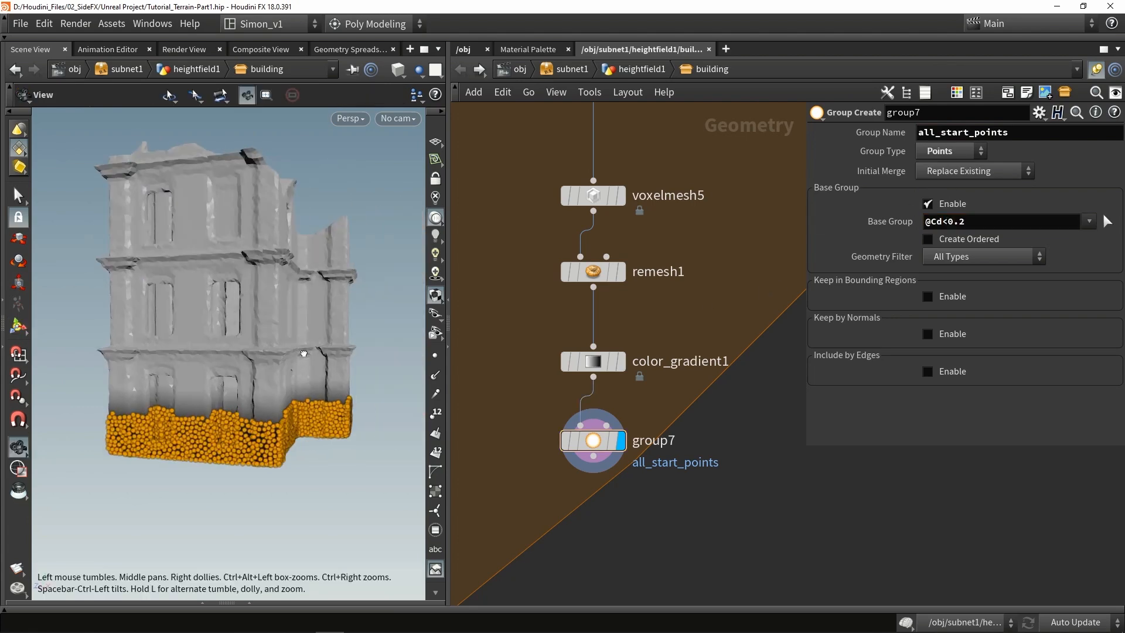
Step: Move color_gradient1's white ramp point lower to shrink the point group at the building's base, and return to group7
click(595, 364)
mouse_move(908, 256)
mouse_down()
mouse_move(874, 255)
mouse_move(891, 255)
mouse_up()
click(582, 452)
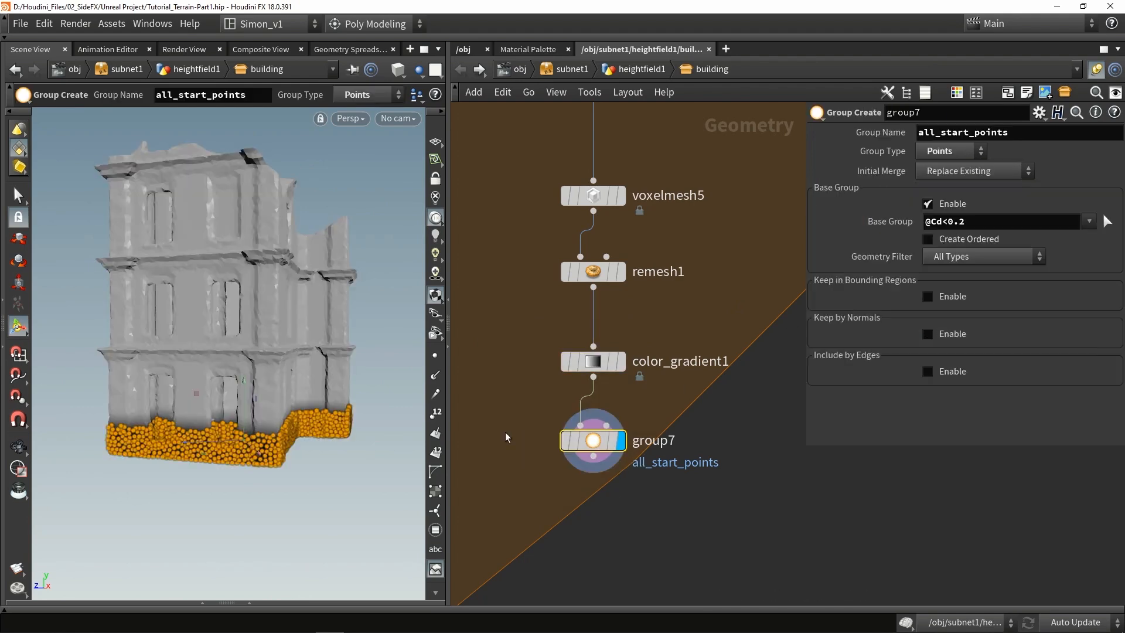
Step: Add a Group by Range node fed by group7 and display its result
key(Tab)
text(range)
key(Return)
click(582, 452)
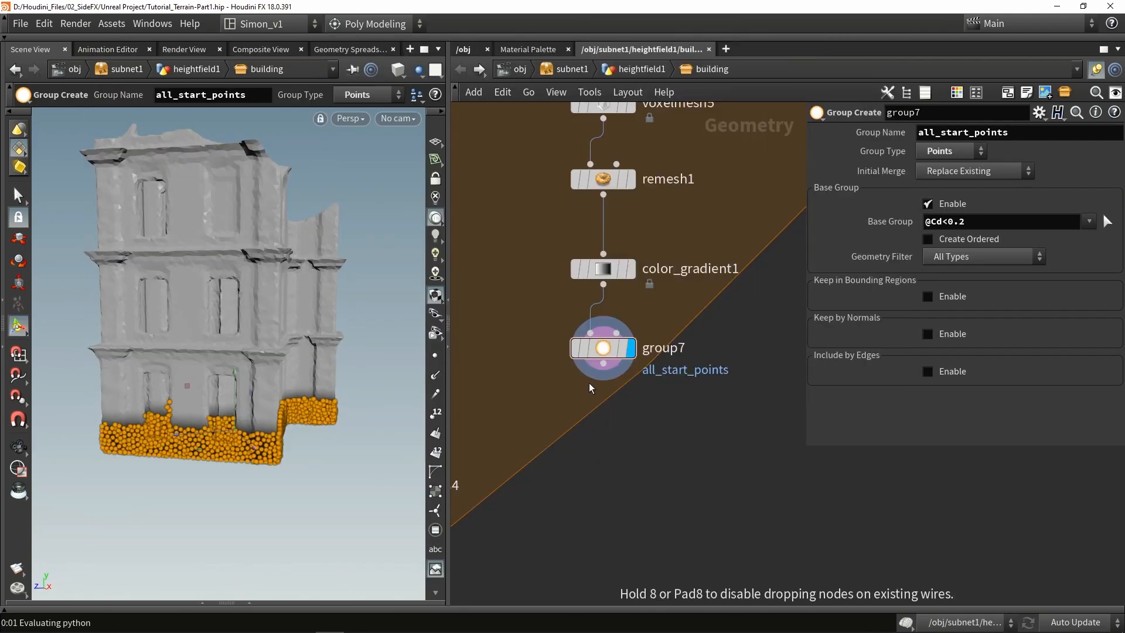
drag(604, 364, 607, 422)
click(612, 447)
Step: Make grouprange3 work on all_start_points with group type Points, and name the resulting group start
click(1081, 157)
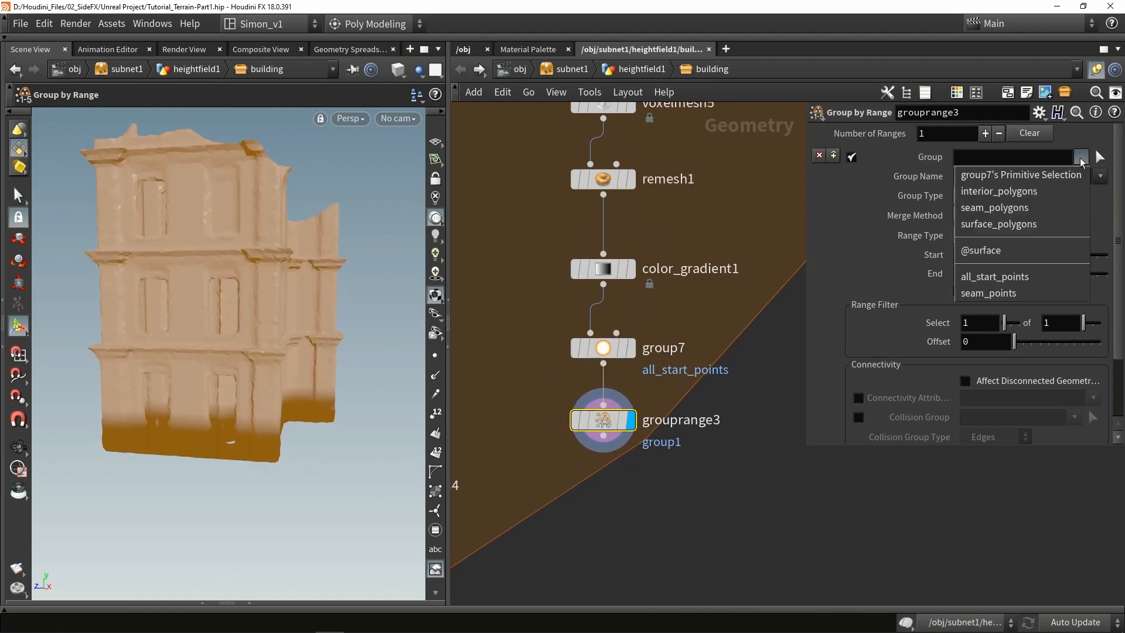
click(1034, 283)
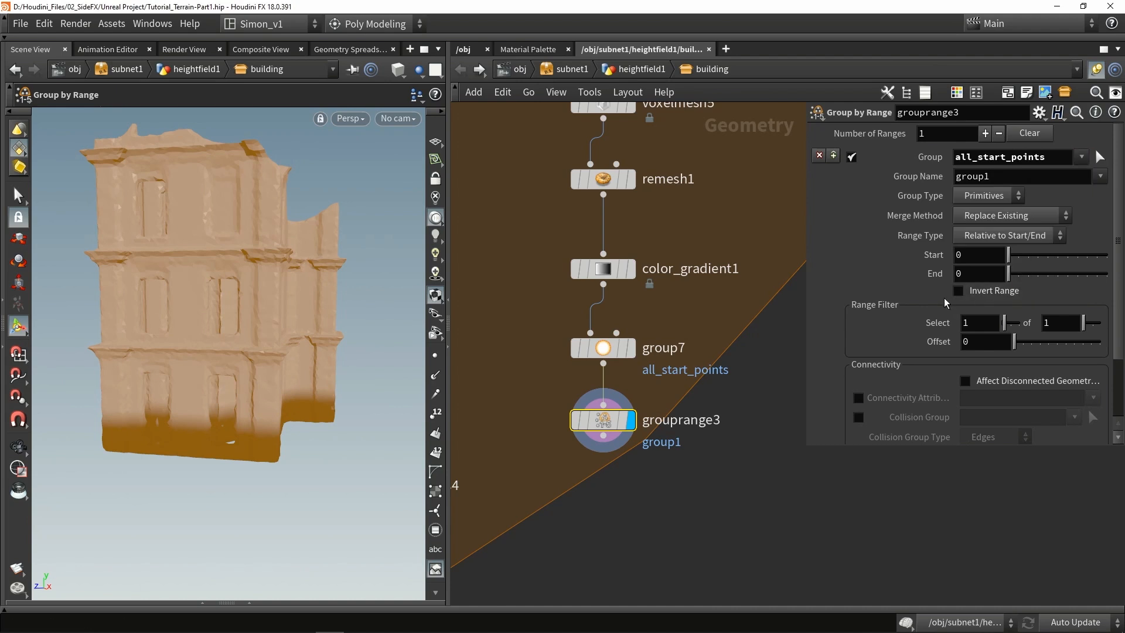
click(974, 198)
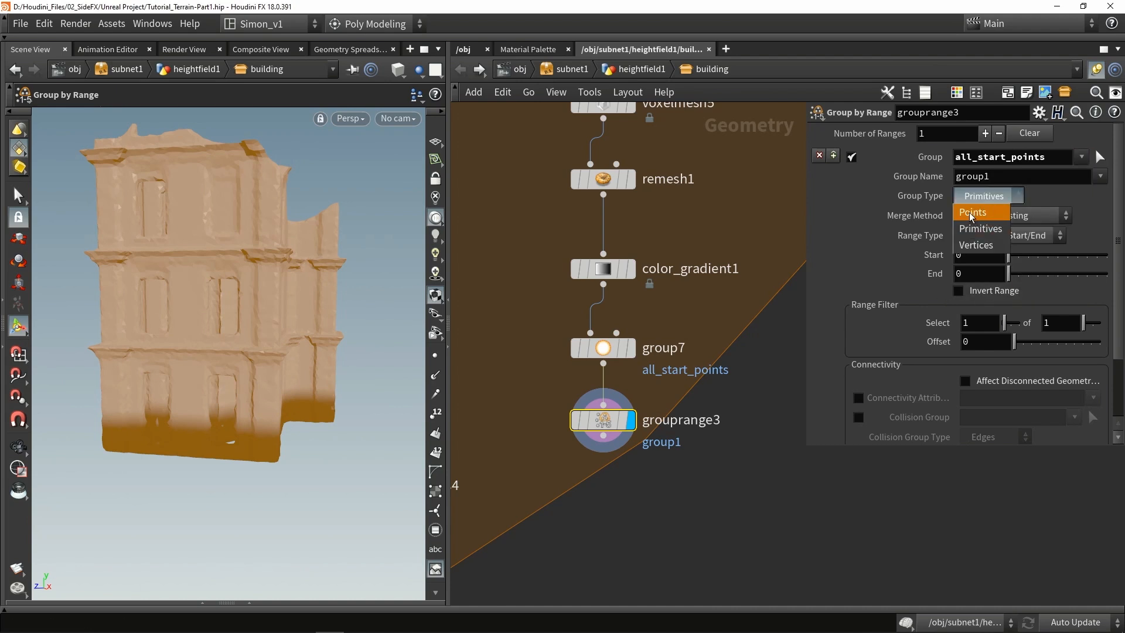
click(972, 213)
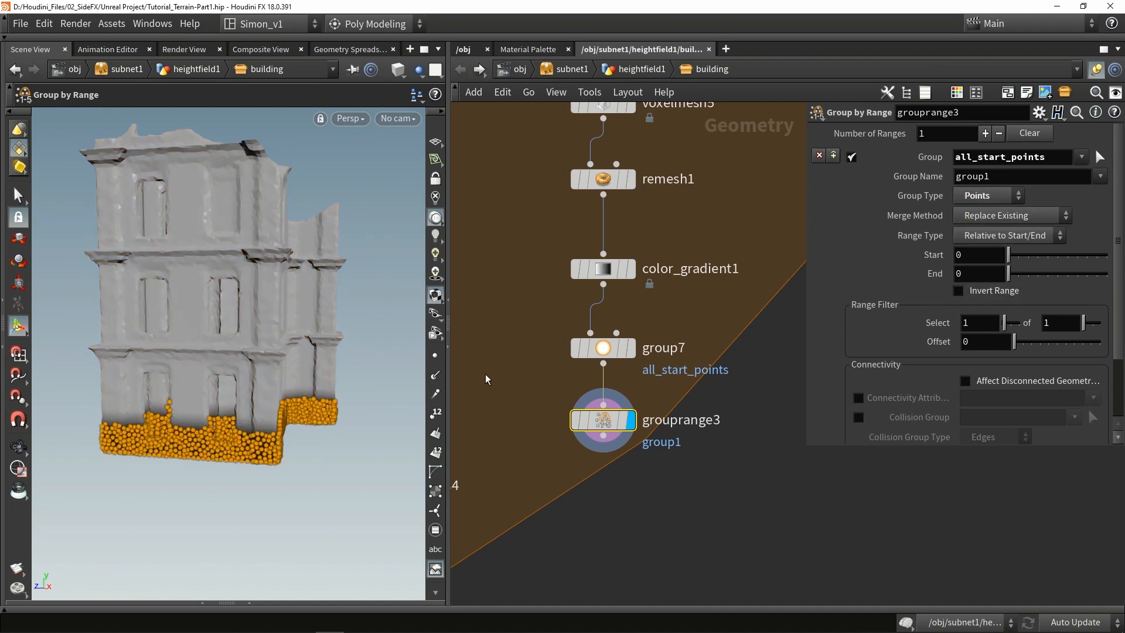
drag(999, 176, 854, 191)
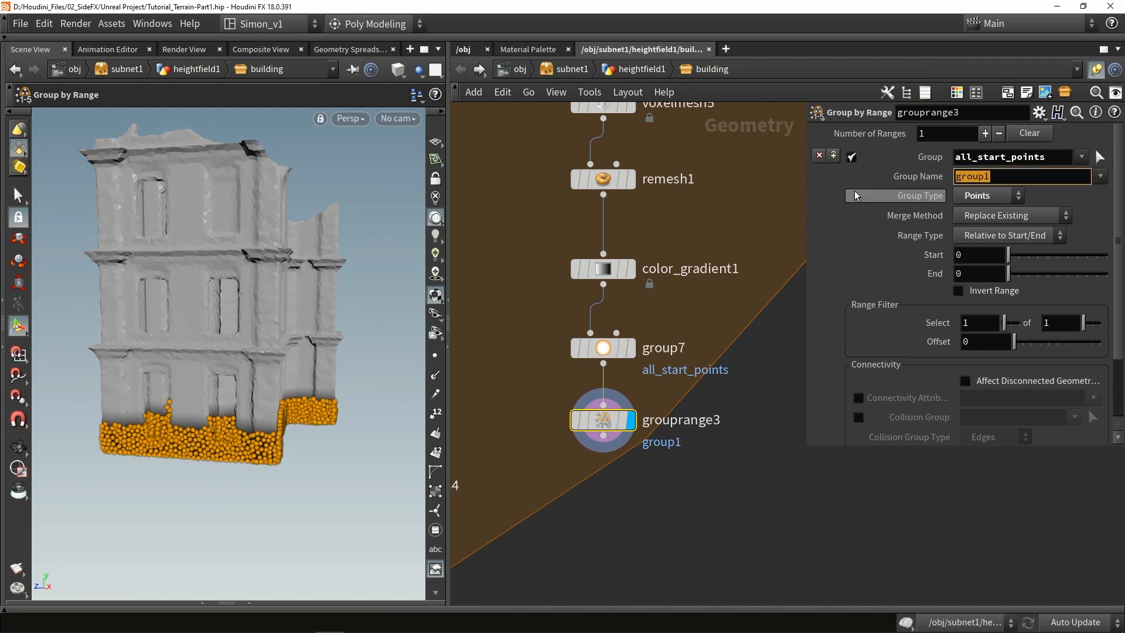
text(start)
key(Return)
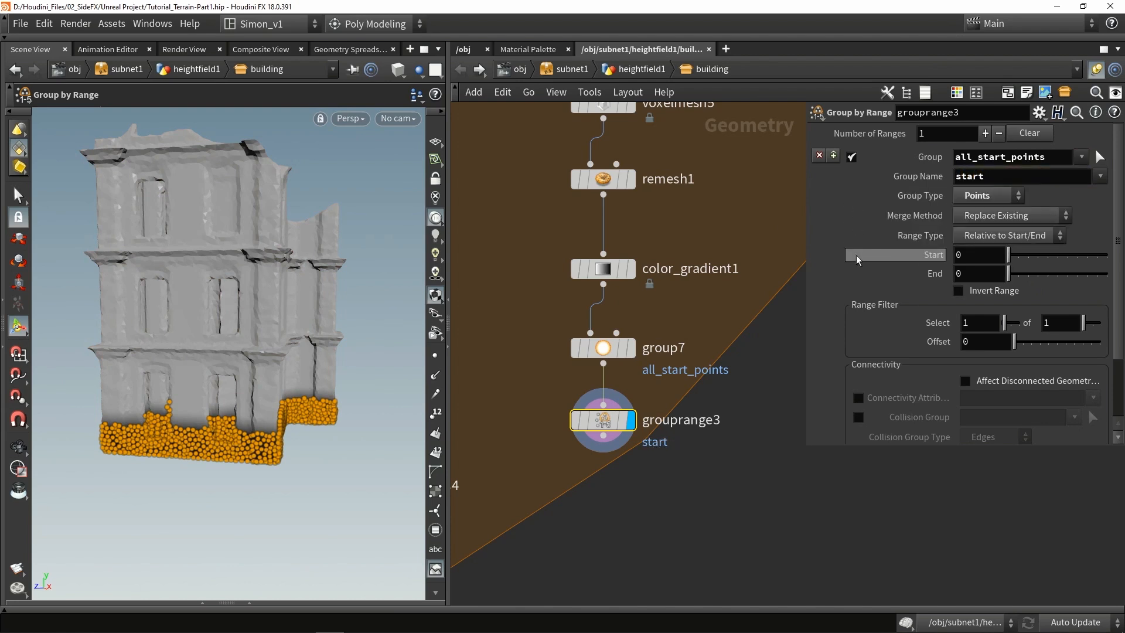
Step: Try thinning the start points with a range filter of 1 of 10, and reset the filter
drag(1083, 323, 1099, 323)
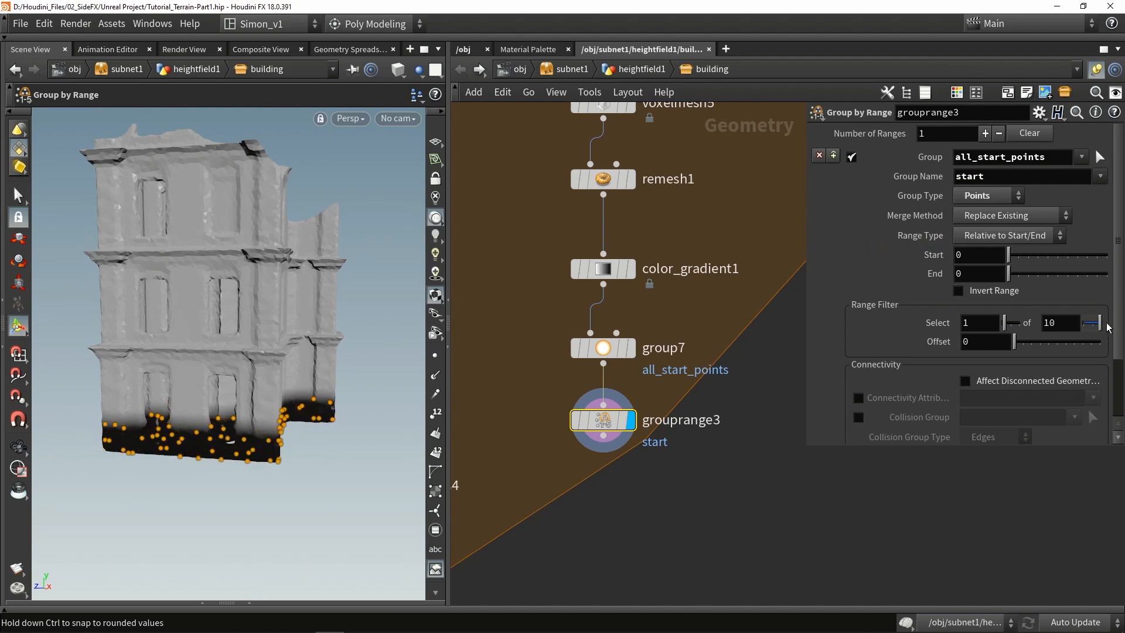
drag(302, 409, 351, 403)
key(Return)
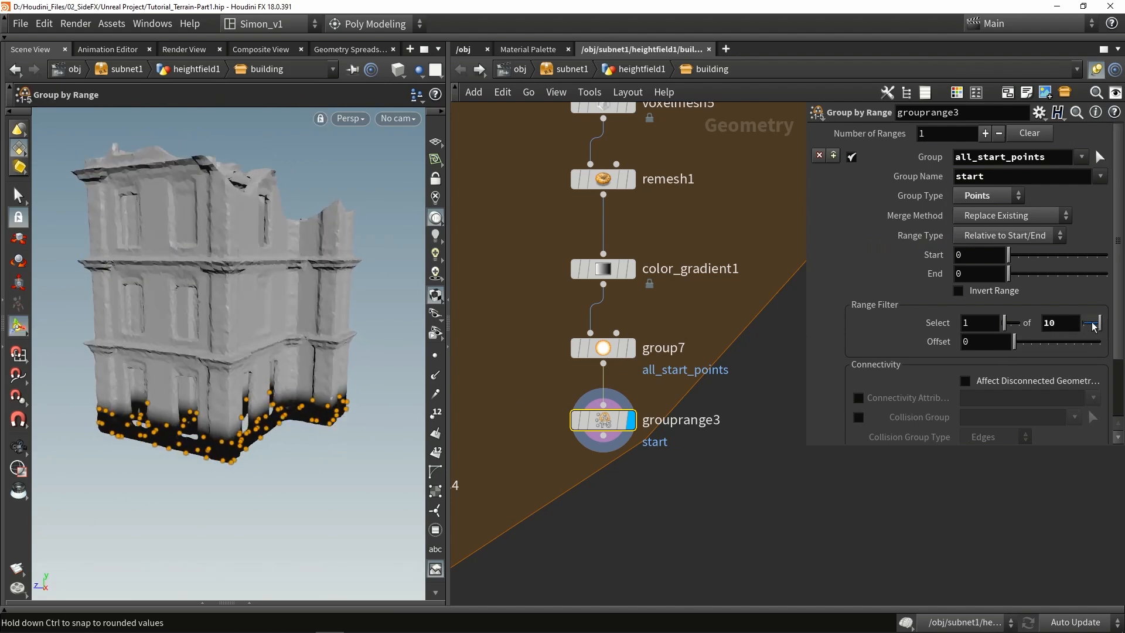
drag(1099, 323, 1084, 322)
Step: Set grouprange3's range start to 10 and enable Invert Range
drag(1008, 256, 1028, 256)
click(1002, 293)
key(Escape)
drag(220, 402, 276, 316)
key(Return)
drag(1030, 258, 1116, 269)
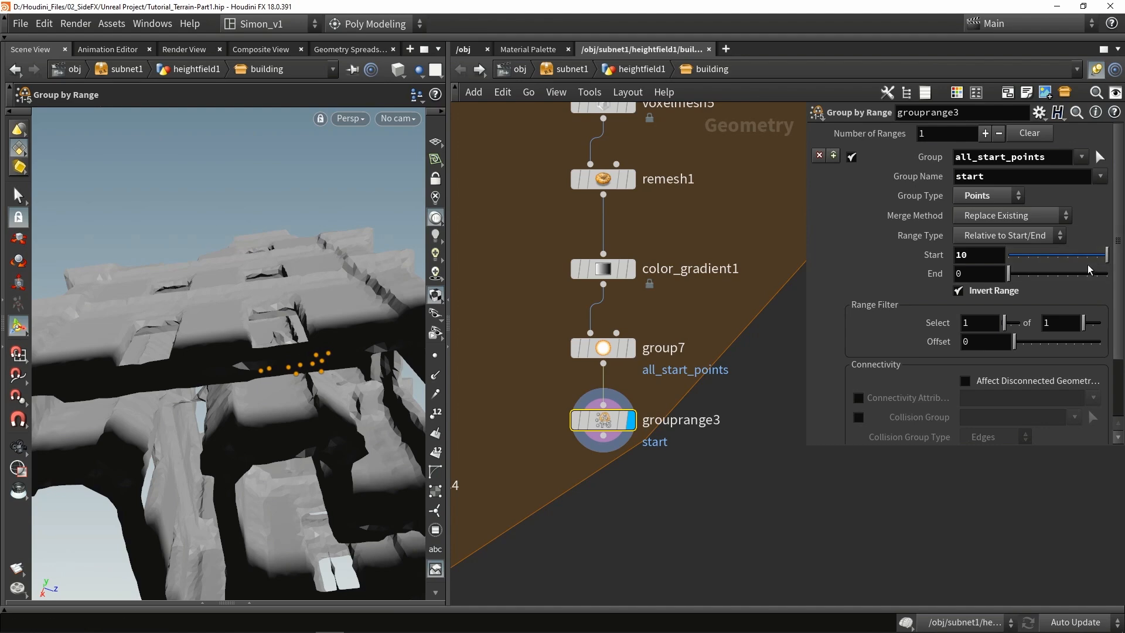
Step: Insert a Sort node into the wire between color_gradient1 and group7
key(h)
key(Tab)
text(sort)
key(Return)
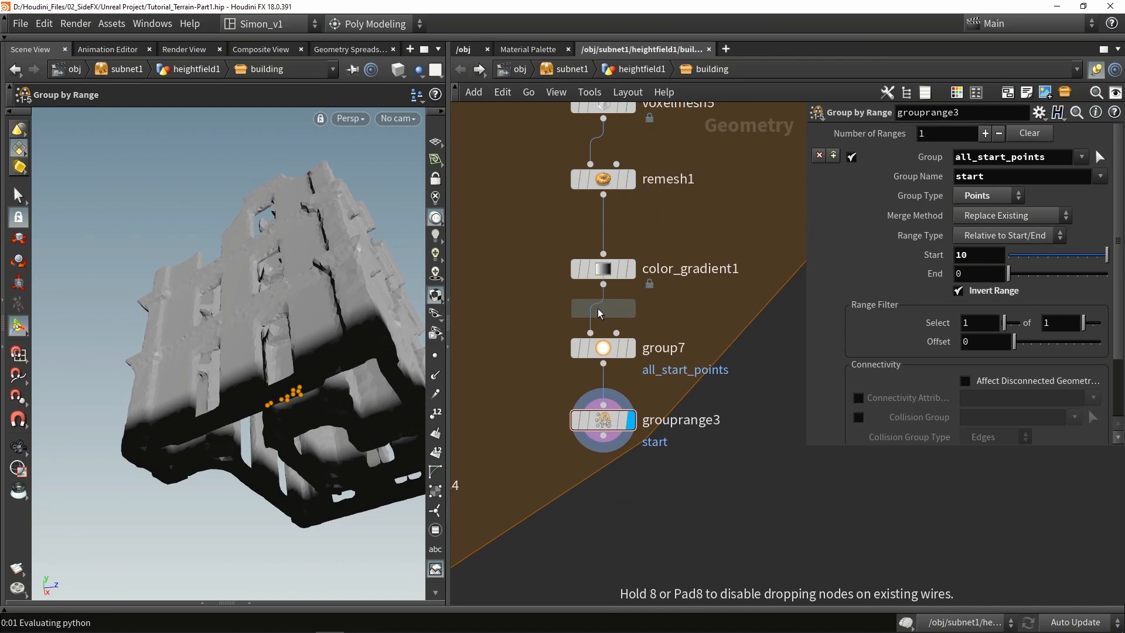
click(602, 311)
scroll(603, 311, up, 2)
drag(602, 335, 612, 337)
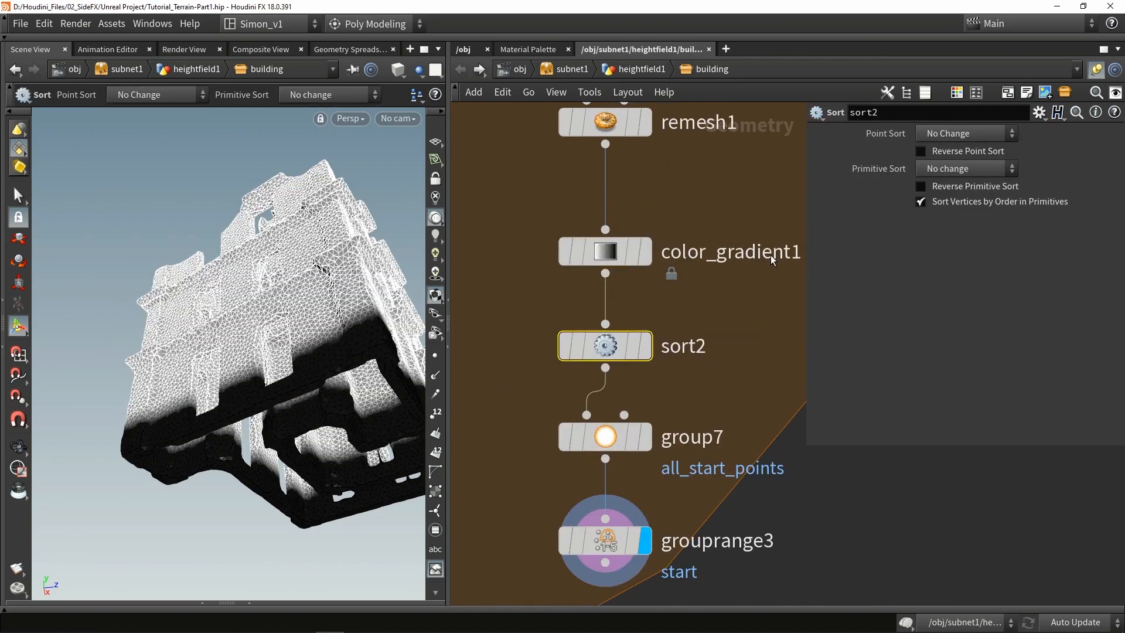
Step: Set sort2's Point Sort to Random and check the scattered start points with grouprange3 selected
click(944, 133)
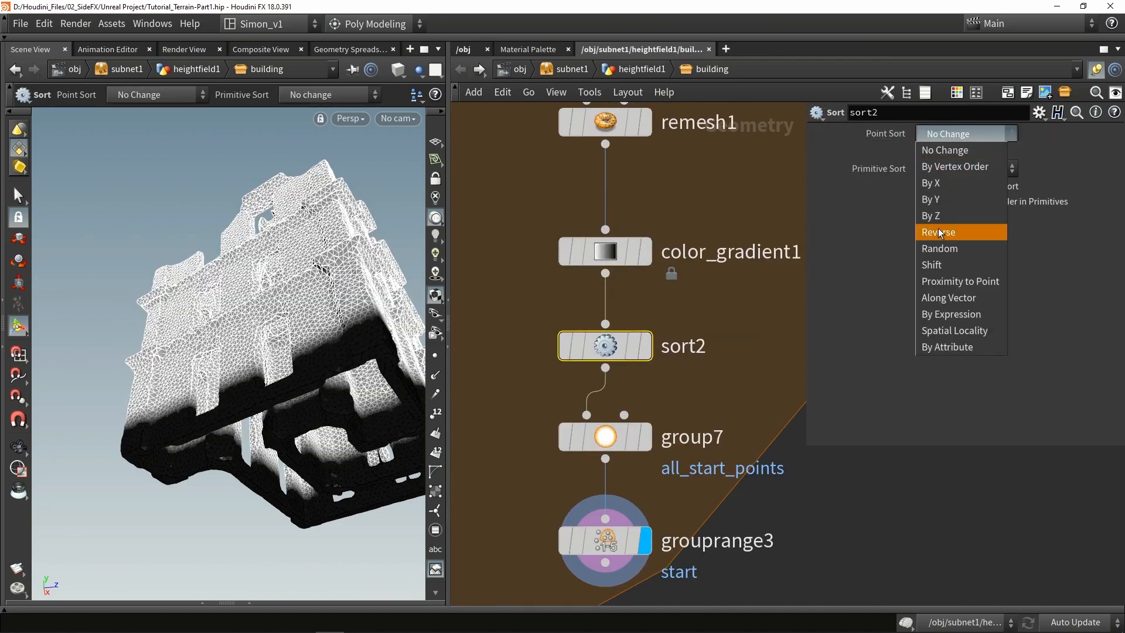
click(937, 250)
drag(1066, 157, 1063, 157)
click(611, 545)
alt+drag(196, 385, 306, 416)
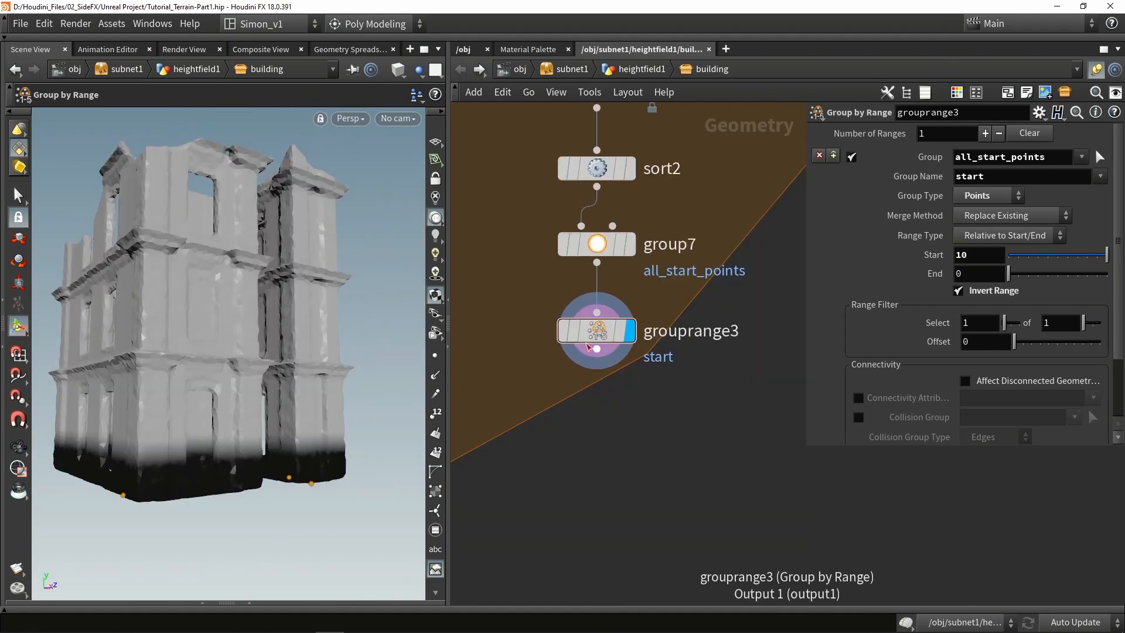
Step: Duplicate grouprange3, wire the copy directly below it, and display the copy's result
alt+drag(597, 331, 596, 454)
drag(596, 350, 597, 436)
drag(597, 453, 597, 433)
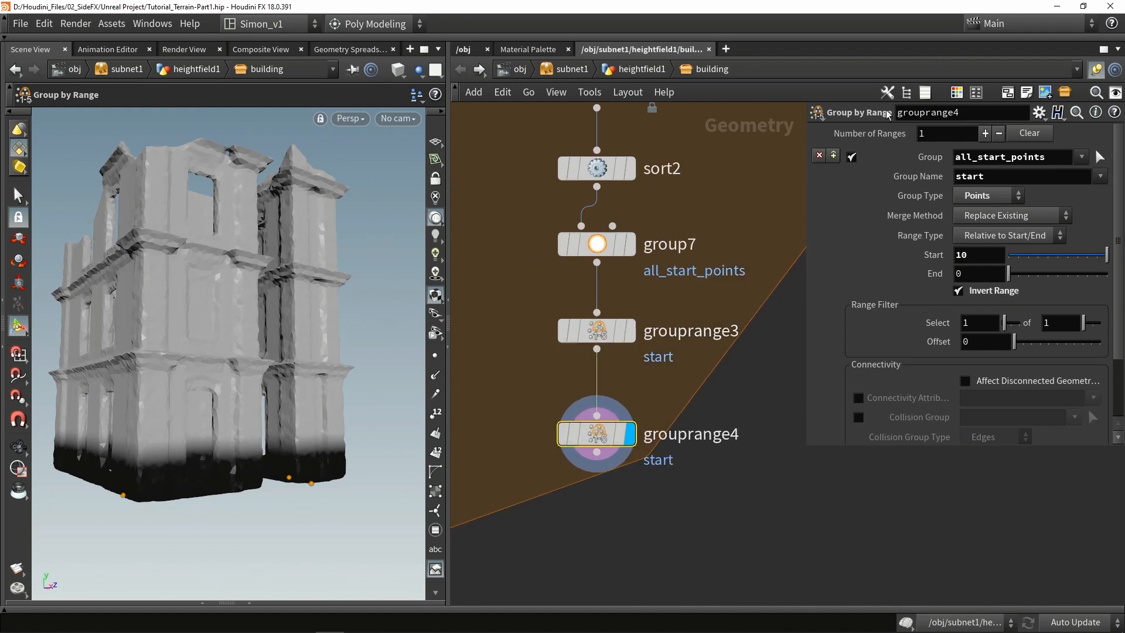
Step: Make grouprange4 work on !all_start_points and name its resulting group end
drag(1047, 157, 942, 160)
click(955, 159)
text(!)
key(Tab)
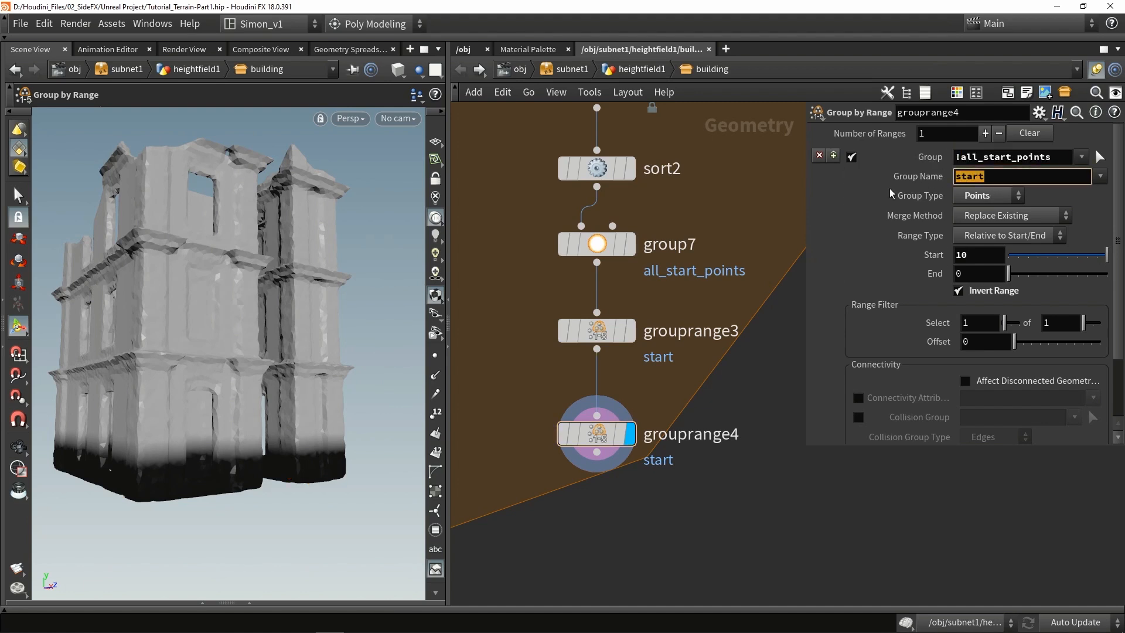
text(end)
key(Return)
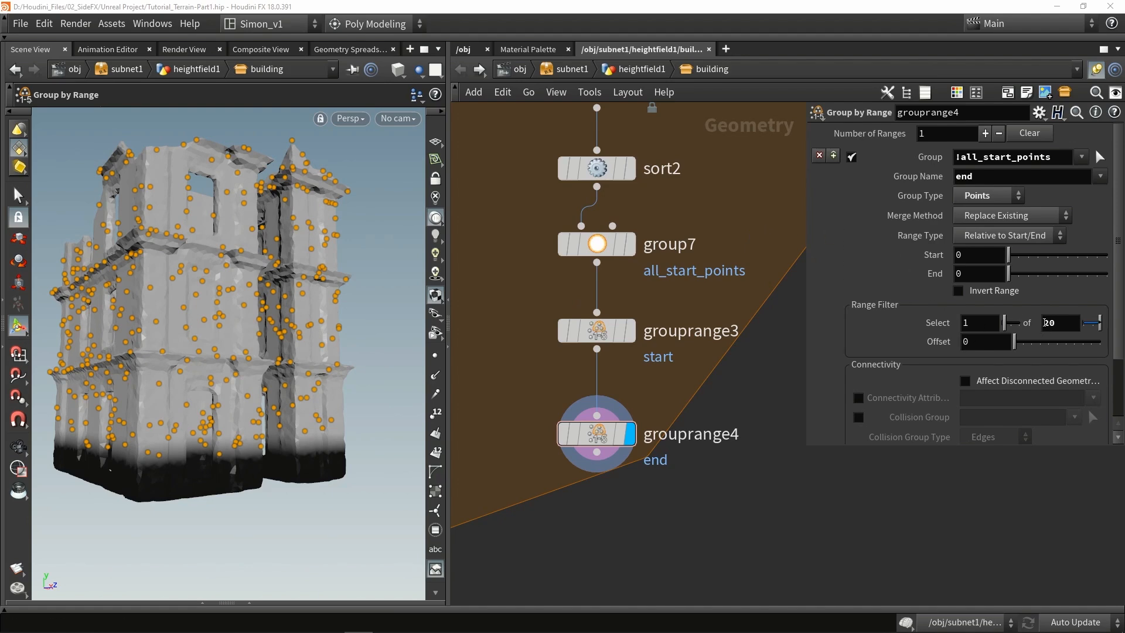
Step: Reference grouprange3's Start value in grouprange4's End parameter and multiply it by 10
click(703, 330)
right_click(974, 256)
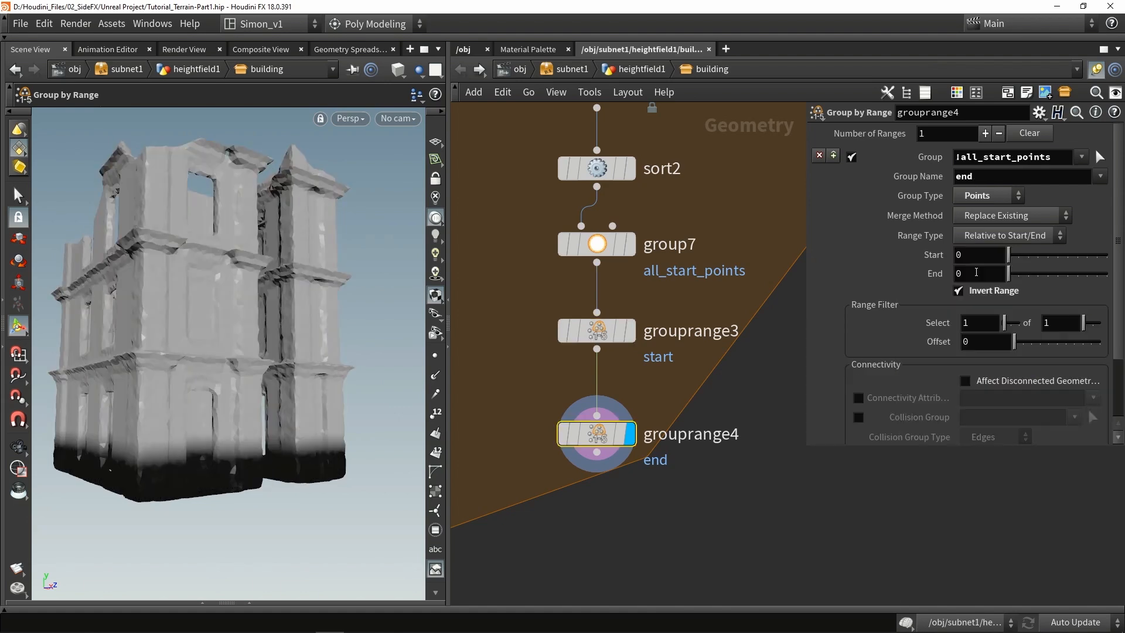
right_click(950, 274)
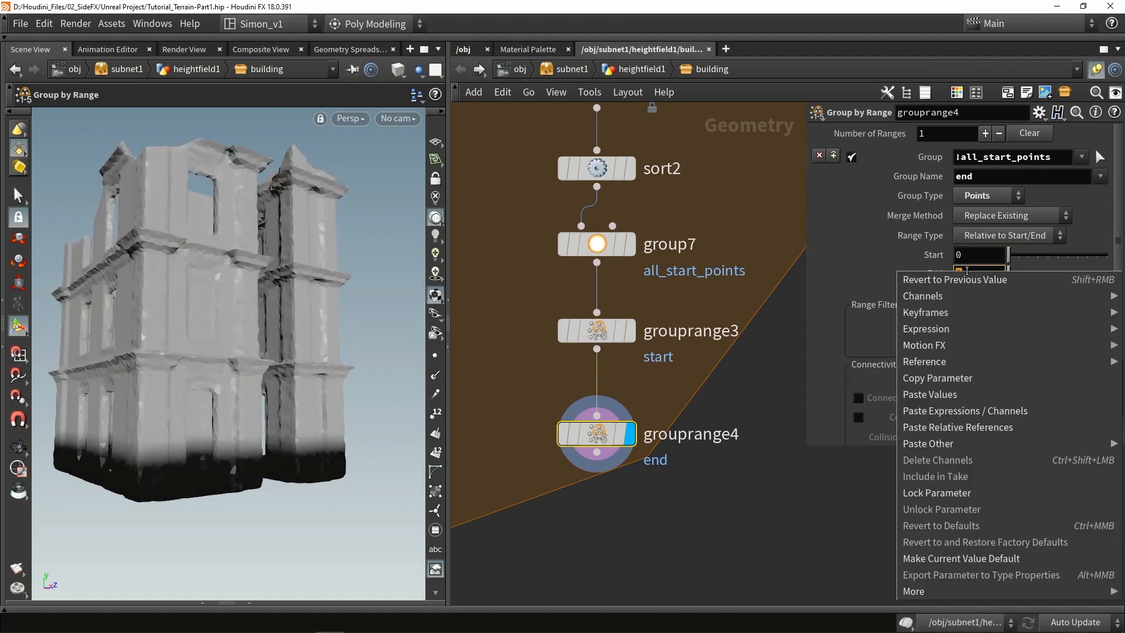
click(973, 424)
text(*10)
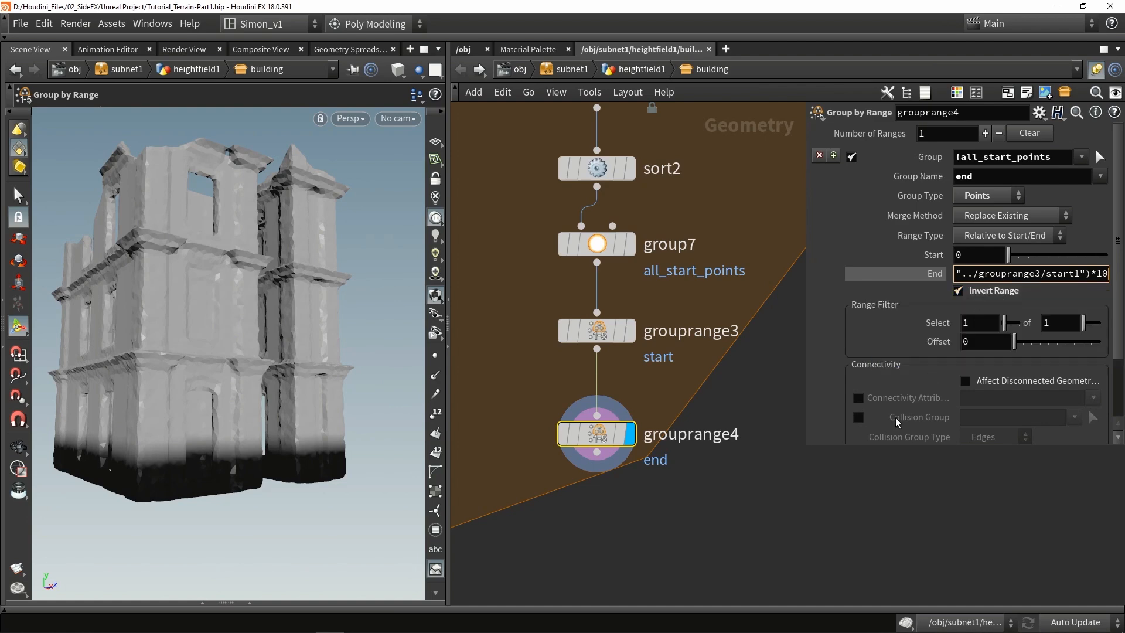
click(810, 540)
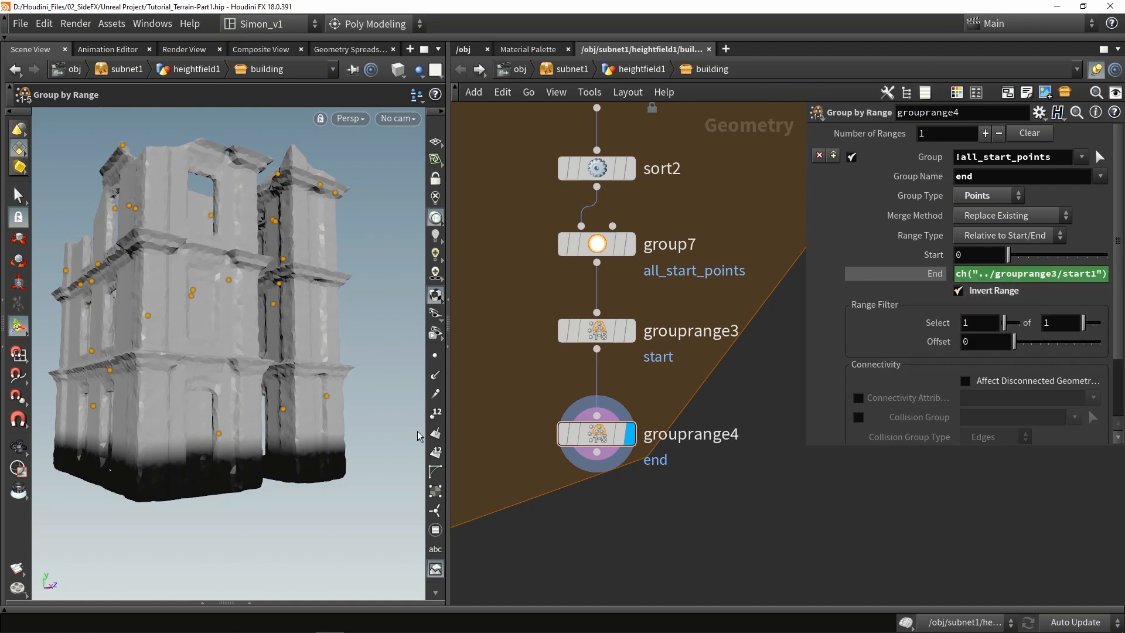
Step: Inspect the end points on the building and increase the multiplier in grouprange4's End expression
click(597, 331)
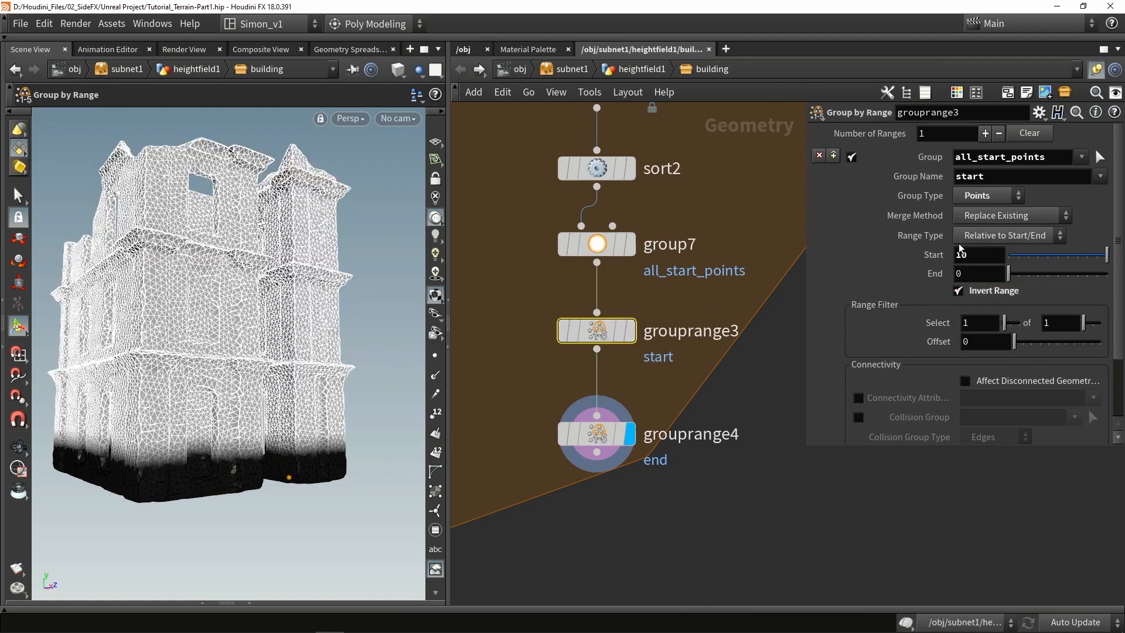
click(597, 434)
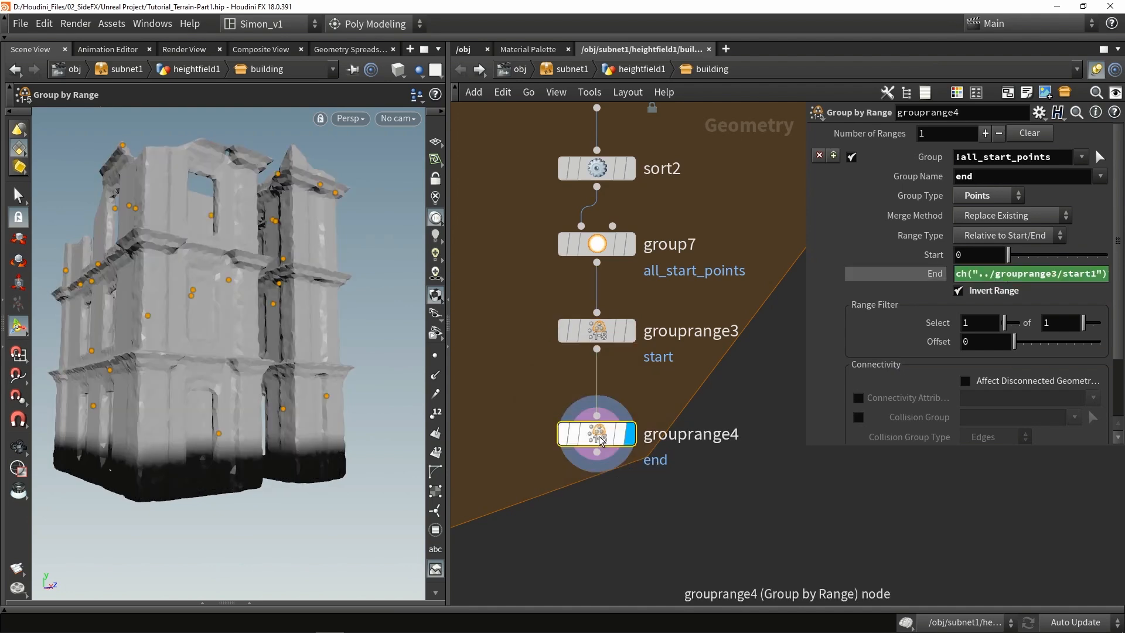
alt+drag(164, 377, 240, 417)
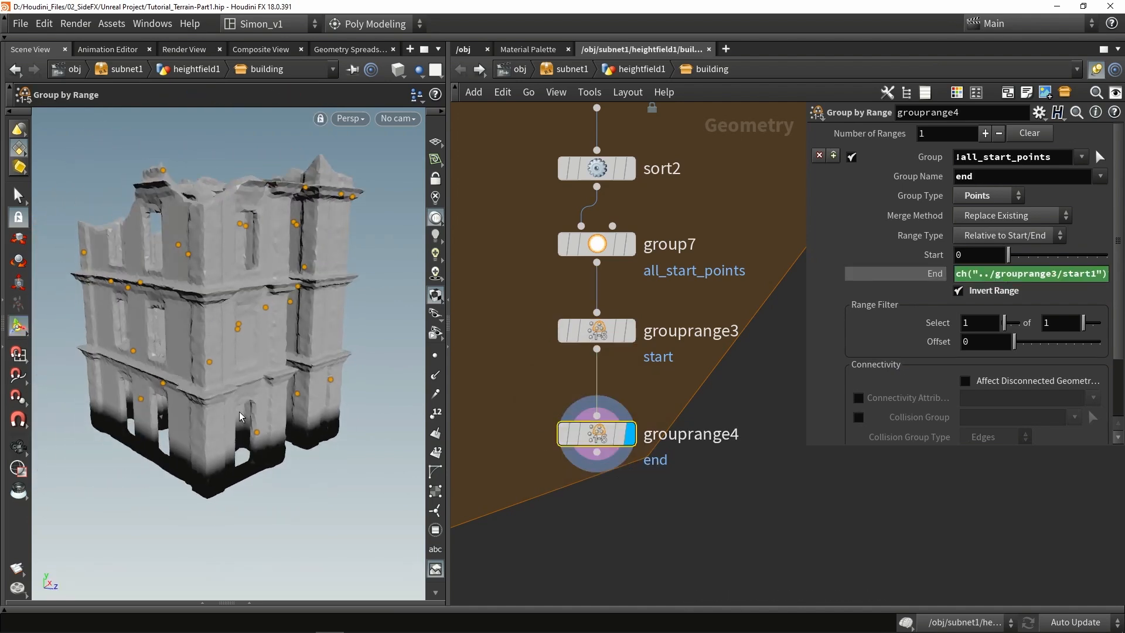
click(1071, 275)
text(*10)
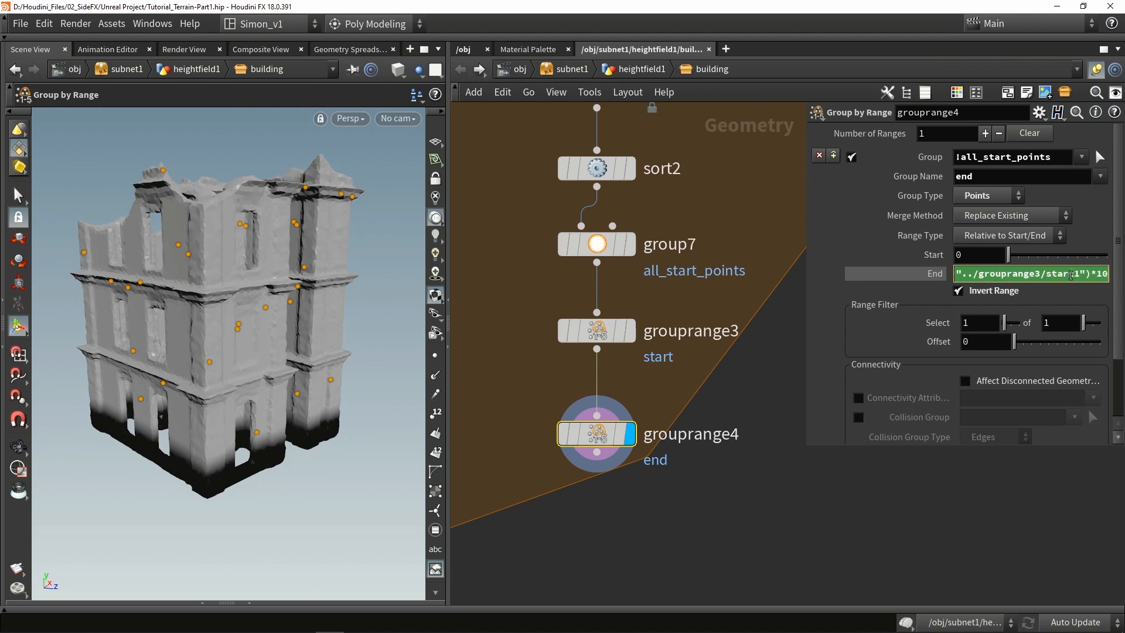
key(Return)
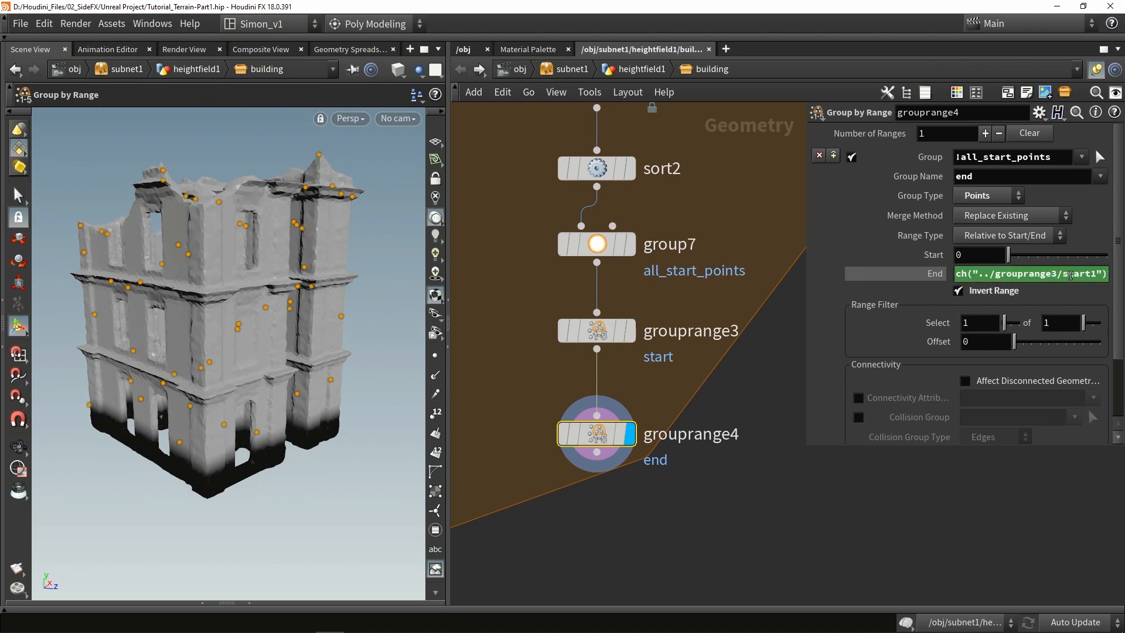
Step: Add a Find Shortest Path node fed by grouprange4 and display its result
middle_drag(659, 397, 673, 337)
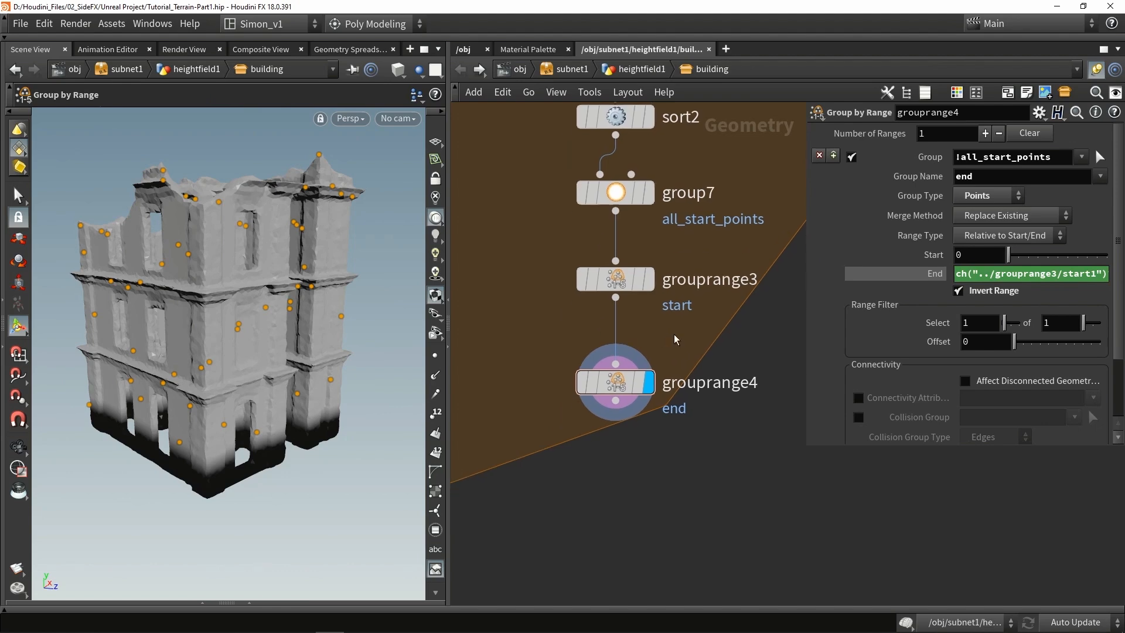
key(Tab)
text(fin)
key(Return)
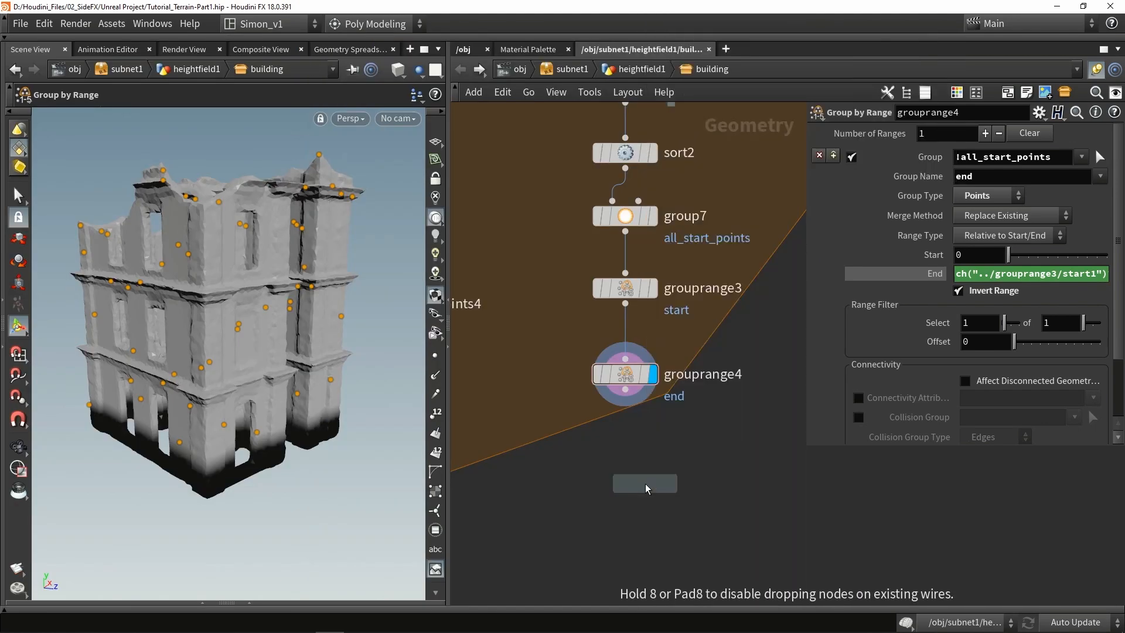
click(616, 455)
drag(625, 390, 630, 457)
click(645, 455)
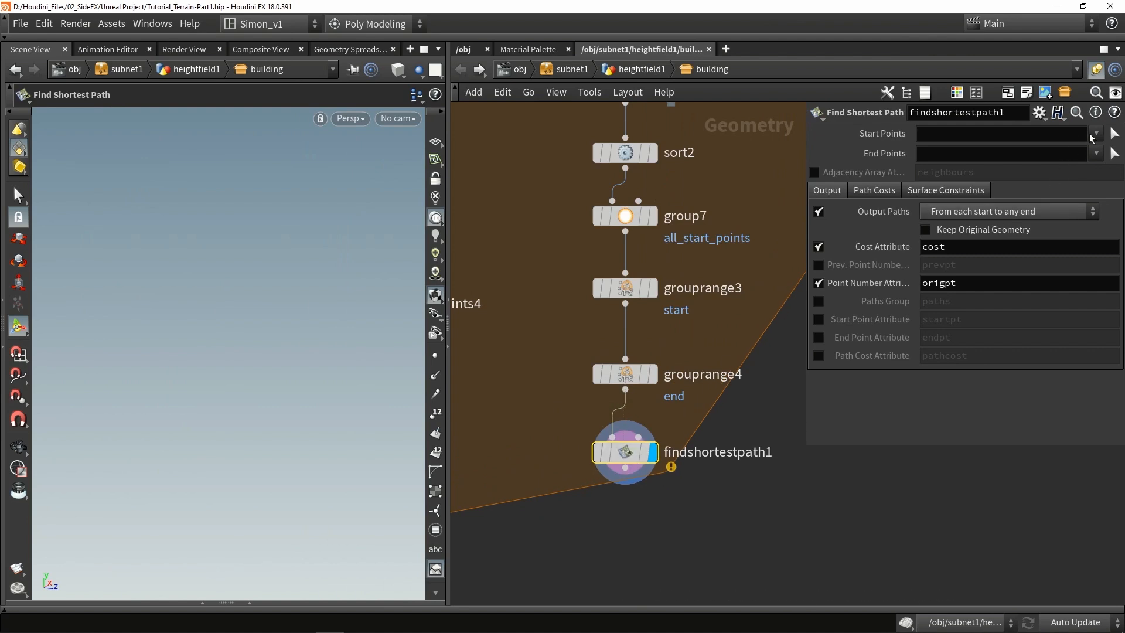
Step: Set findshortestpath1's Start Points to the start group and its End Points to the end group
click(1096, 133)
click(1020, 215)
click(1096, 154)
click(1054, 204)
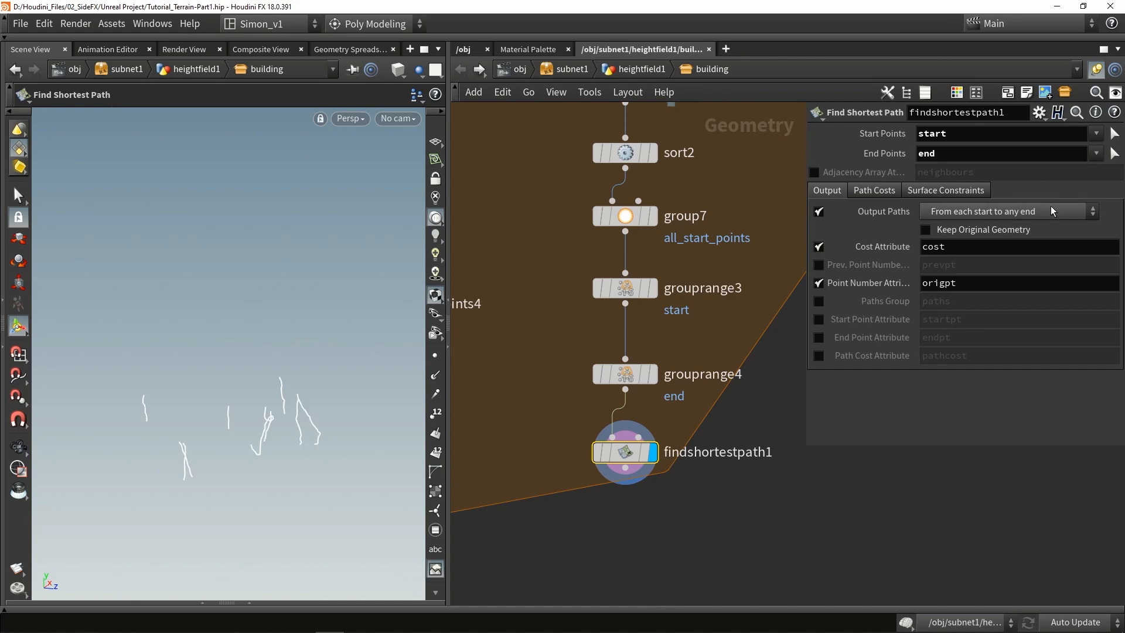
drag(264, 414, 378, 426)
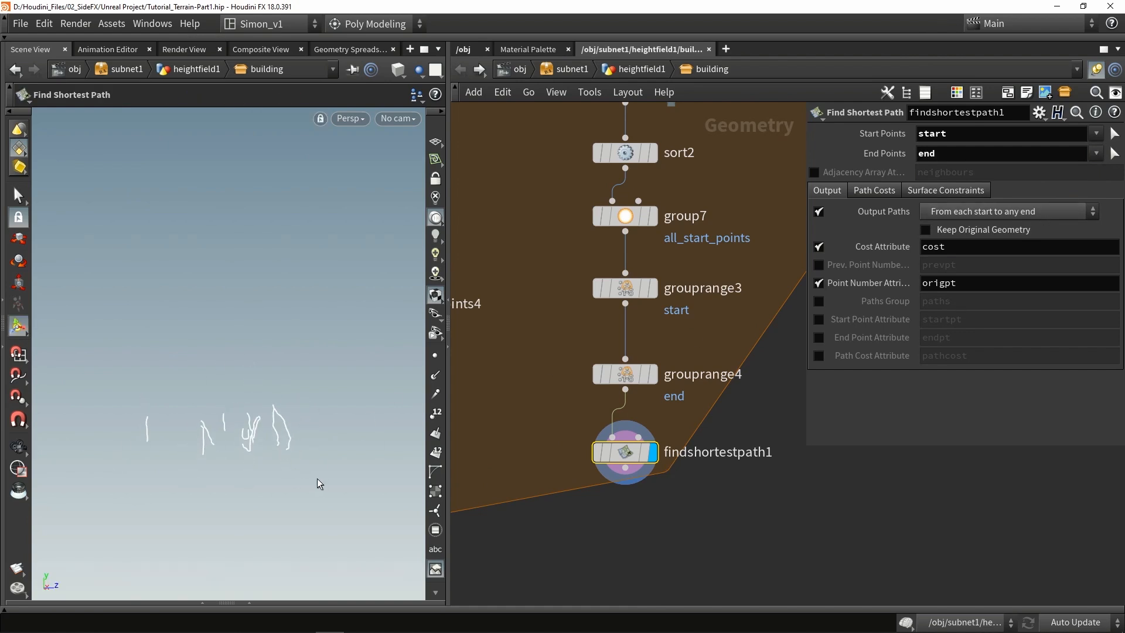
Step: Set the Output Paths option to From any start to each end and inspect the resulting curves
click(957, 213)
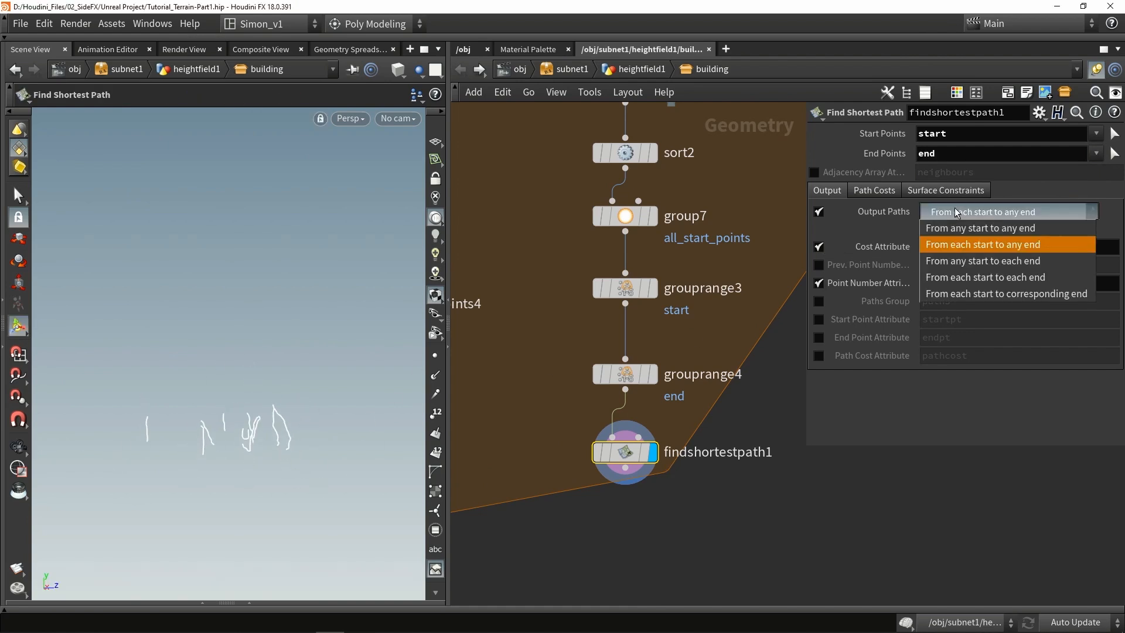
click(976, 266)
alt+drag(290, 378, 249, 457)
drag(296, 201, 249, 303)
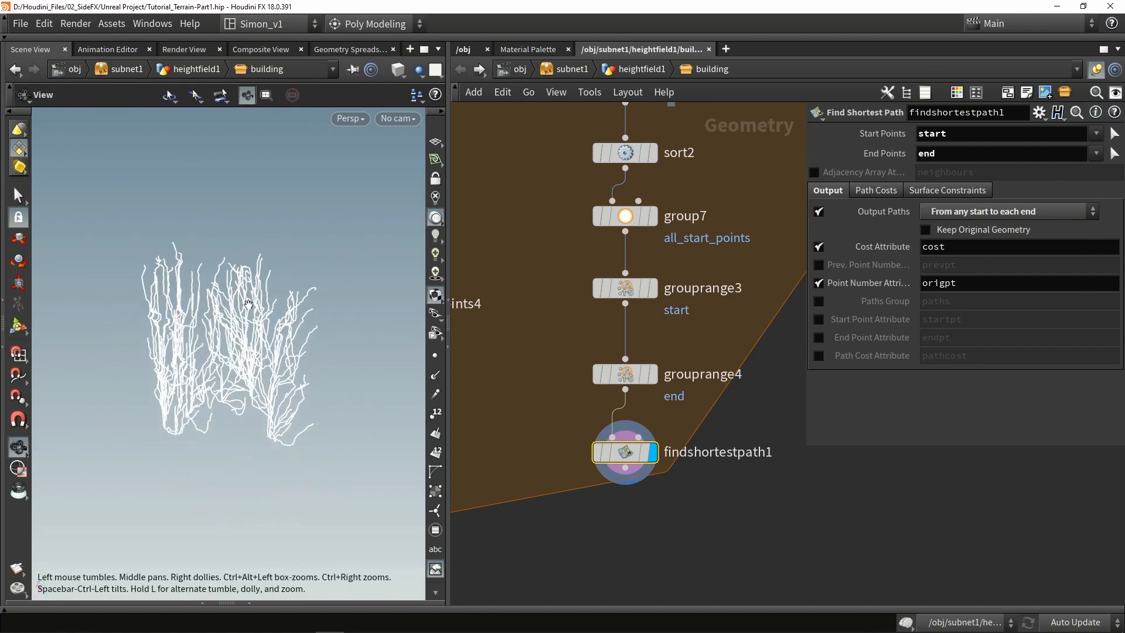
drag(248, 304, 205, 311)
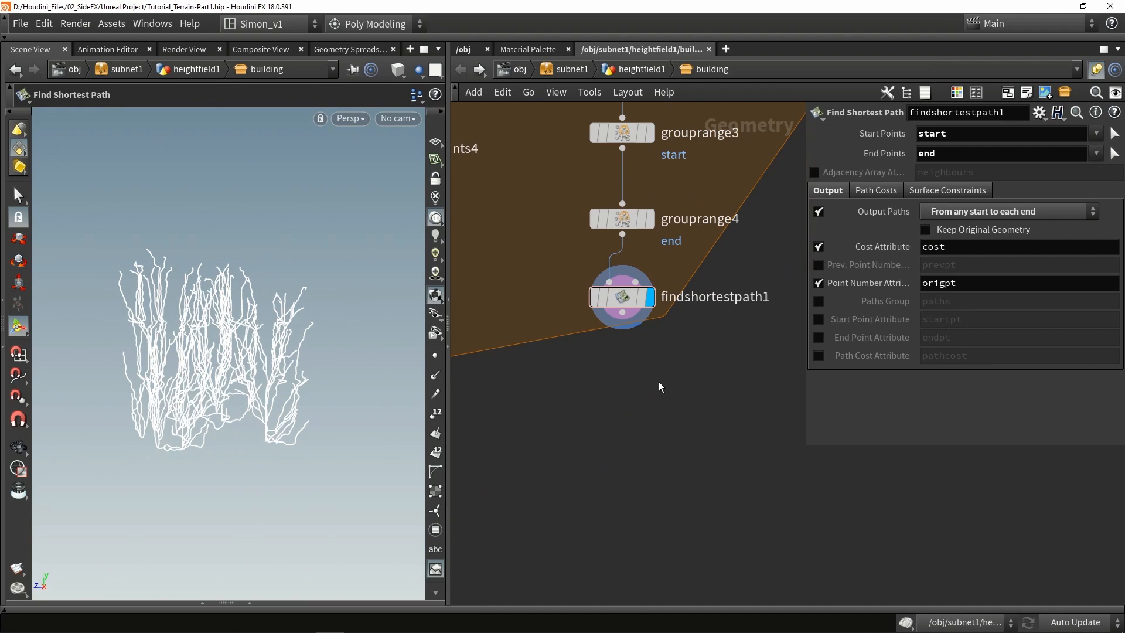
Step: Add a Smooth node fed by findshortestpath1 and display its result
key(Tab)
text(smo)
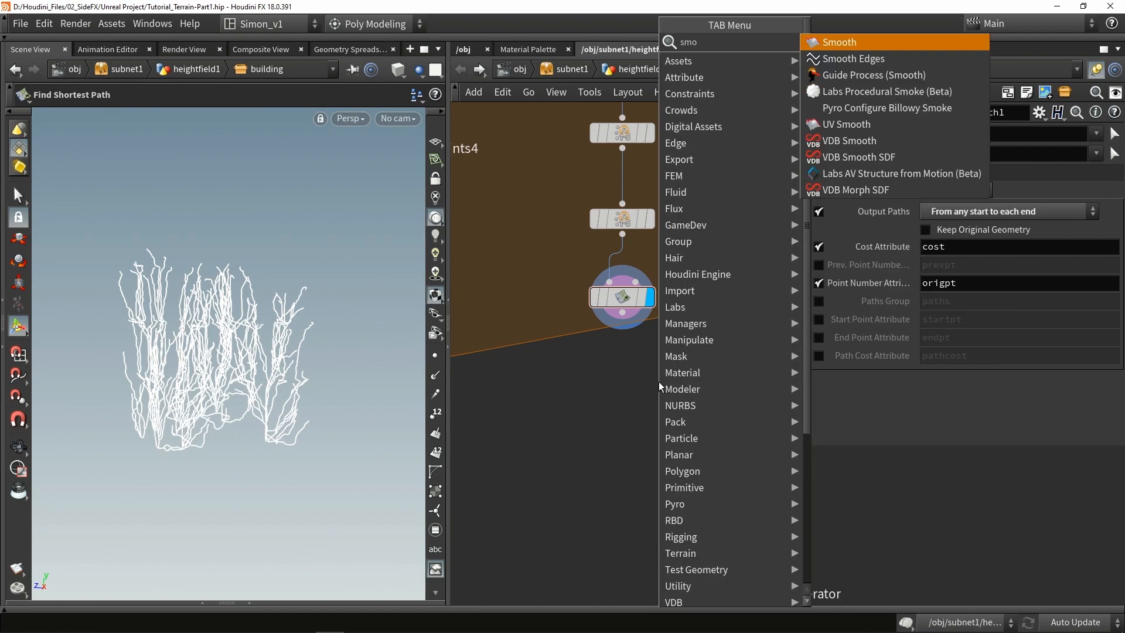
key(Return)
click(648, 379)
scroll(632, 332, up, 3)
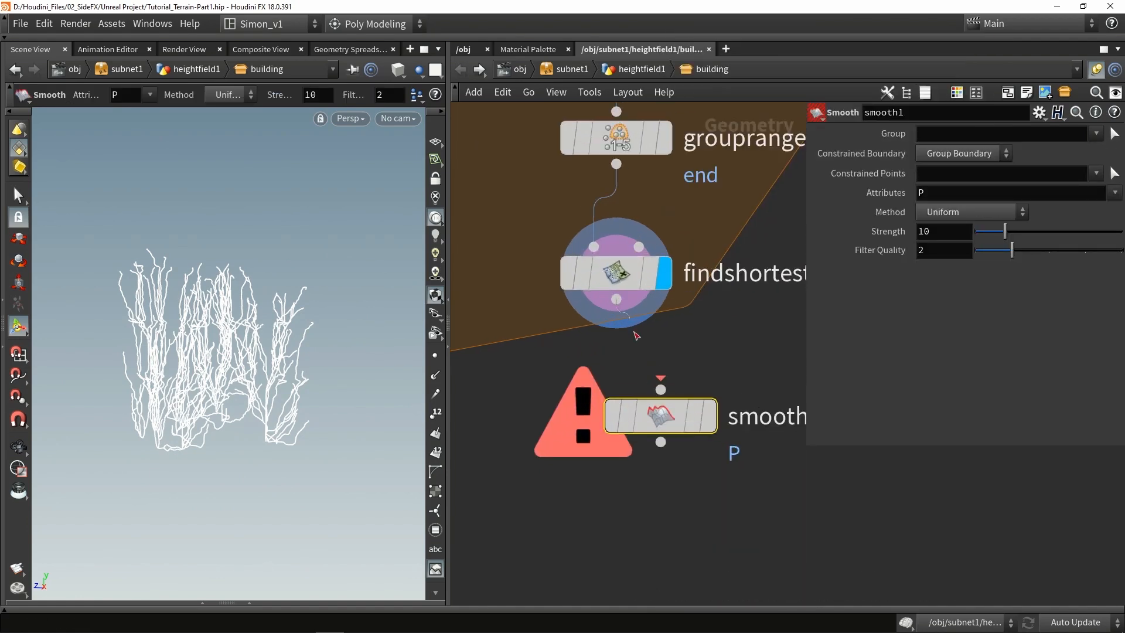
drag(615, 300, 660, 377)
drag(660, 415, 614, 399)
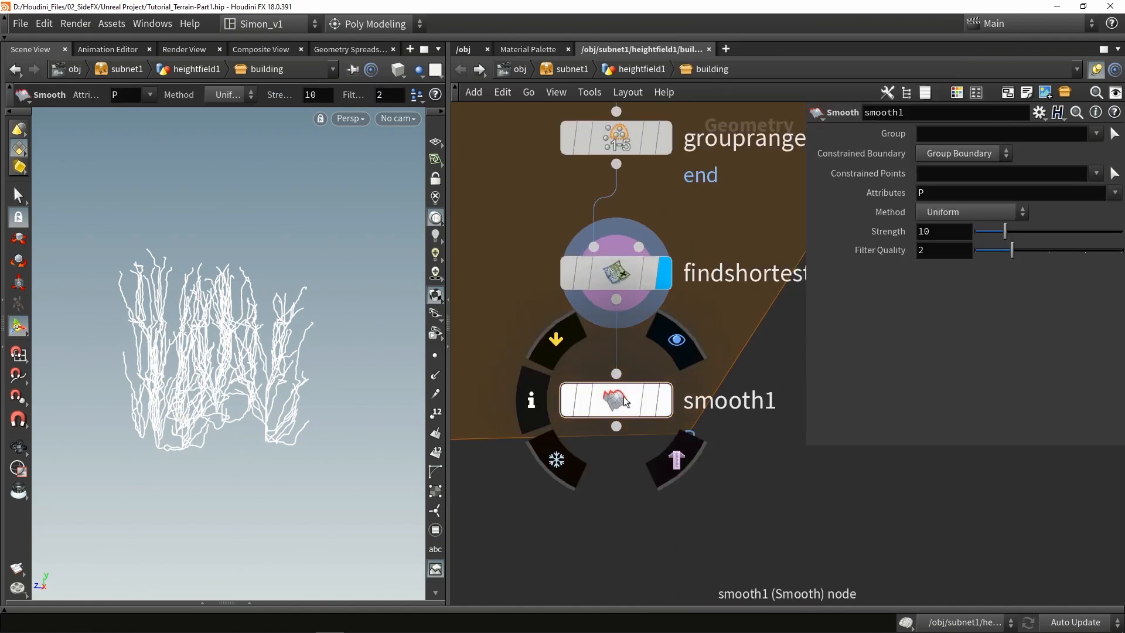
click(664, 400)
Step: Compare the paths with smooth1 bypassed and active, and set its Strength to 3 and Filter Quality to 5
alt+drag(318, 328, 307, 326)
scroll(289, 320, up, 6)
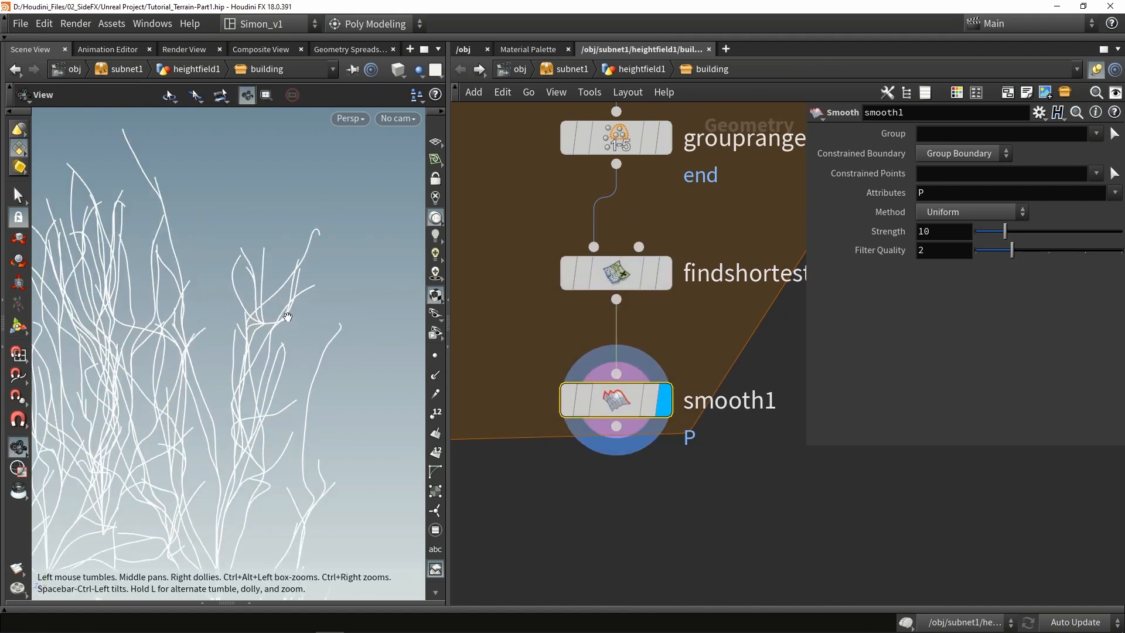
mouse_move(560, 401)
scroll(352, 305, up, 8)
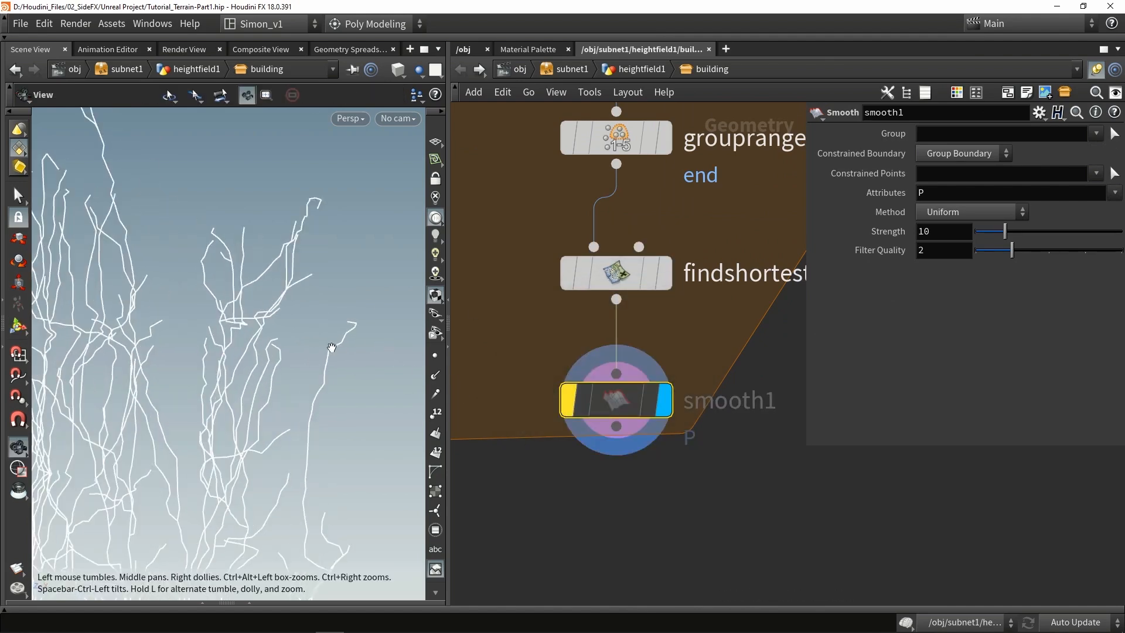
click(569, 398)
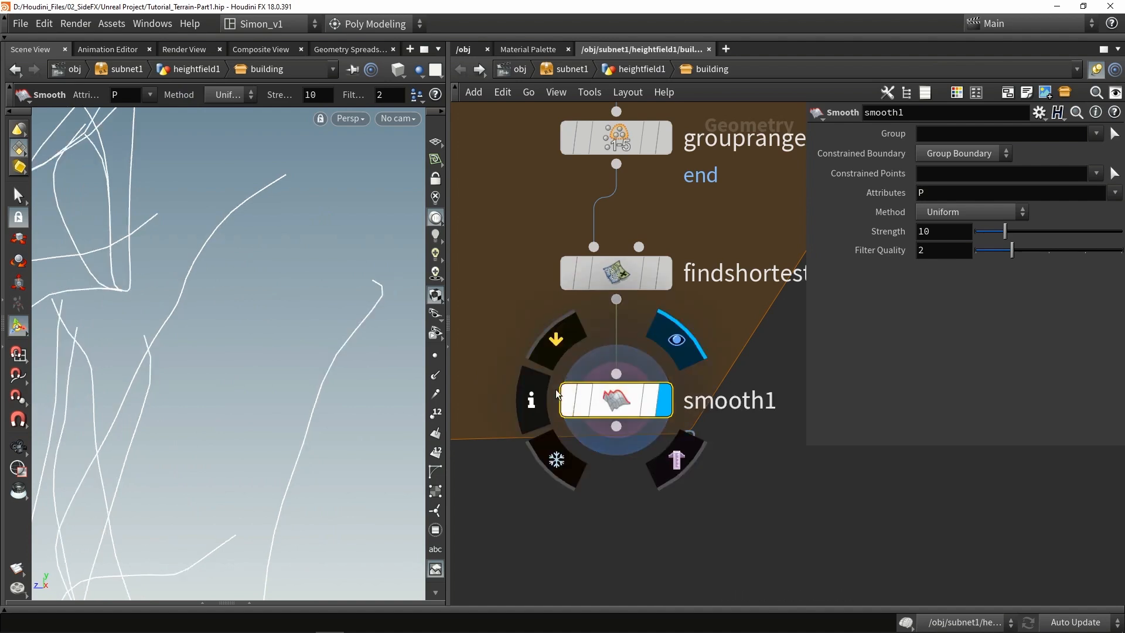
drag(1001, 235, 978, 237)
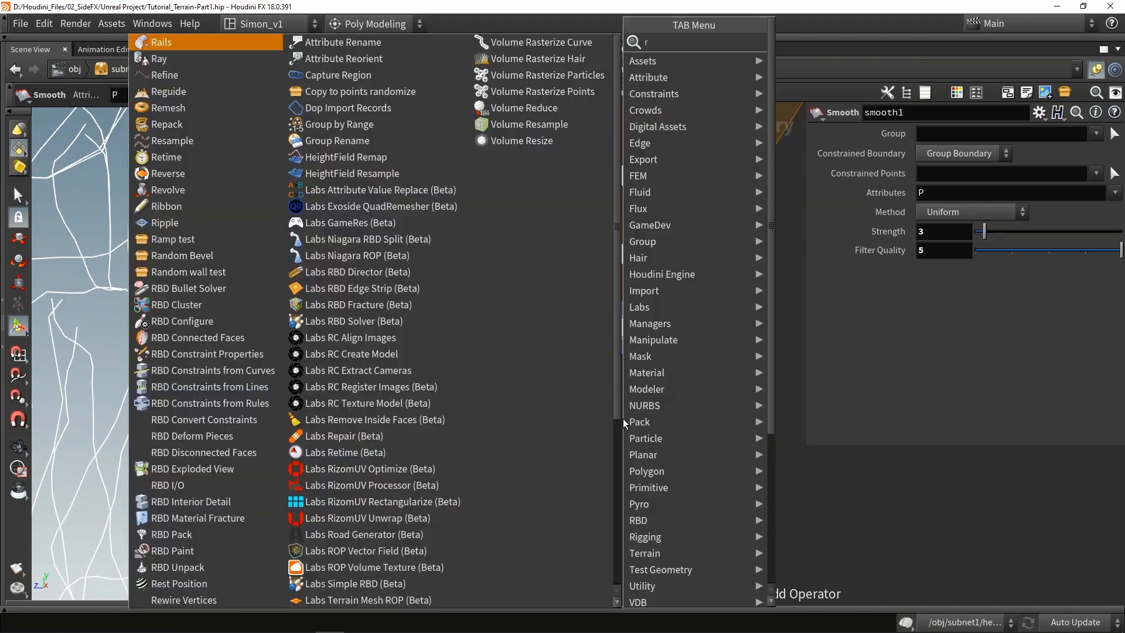
Step: Add a Resample node after smooth1 with a length of 0.15, and display its result with points shown
text(resample)
key(Return)
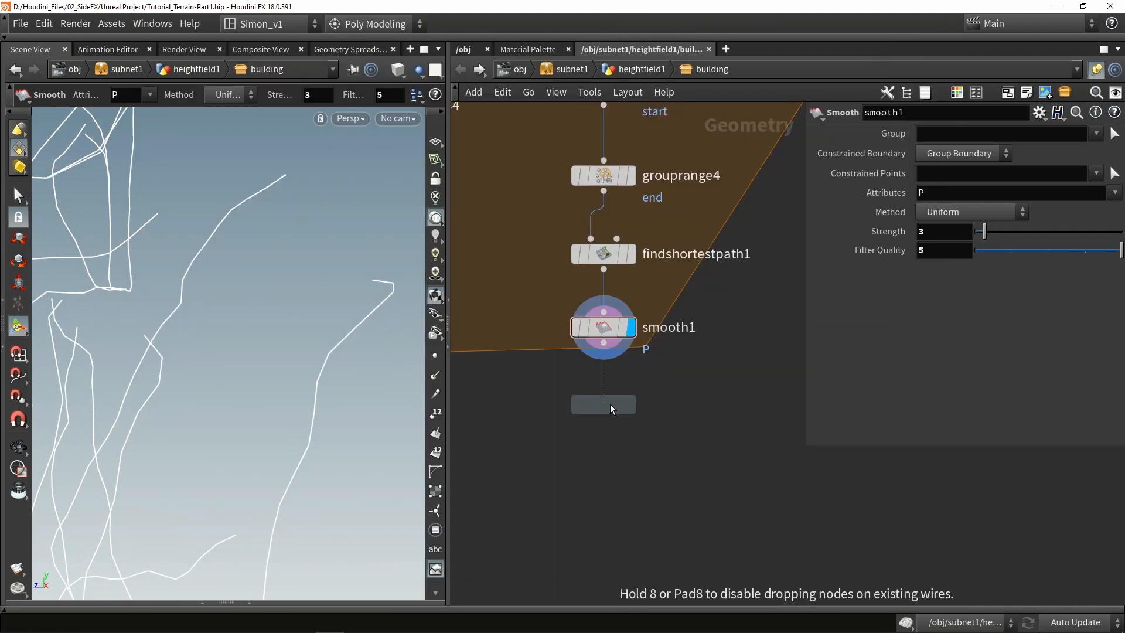
click(609, 405)
click(632, 404)
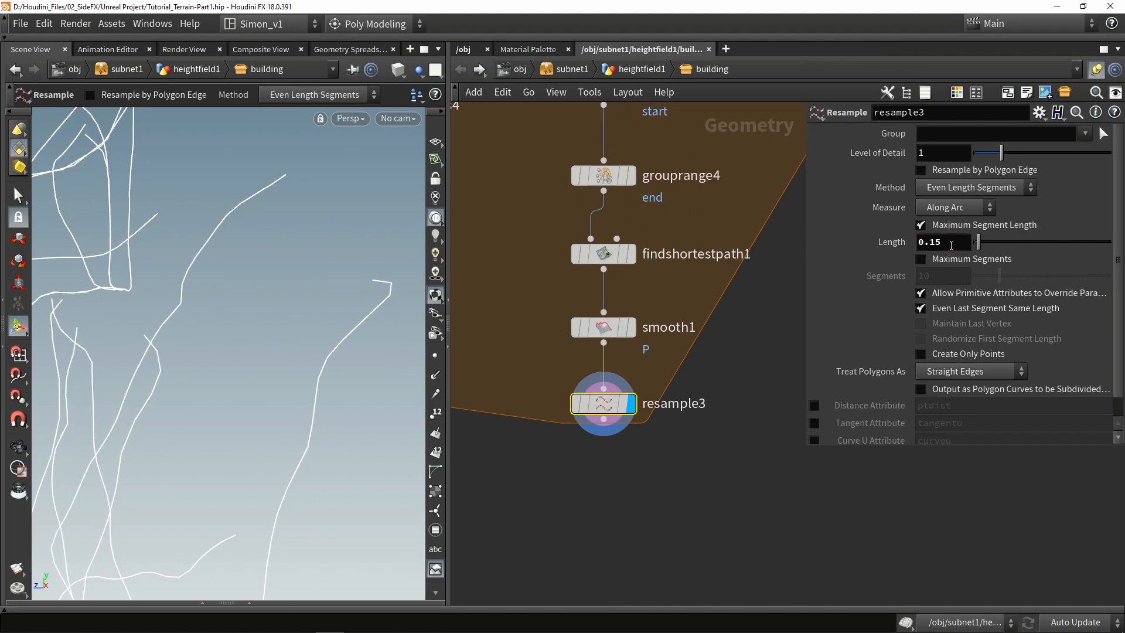
click(434, 359)
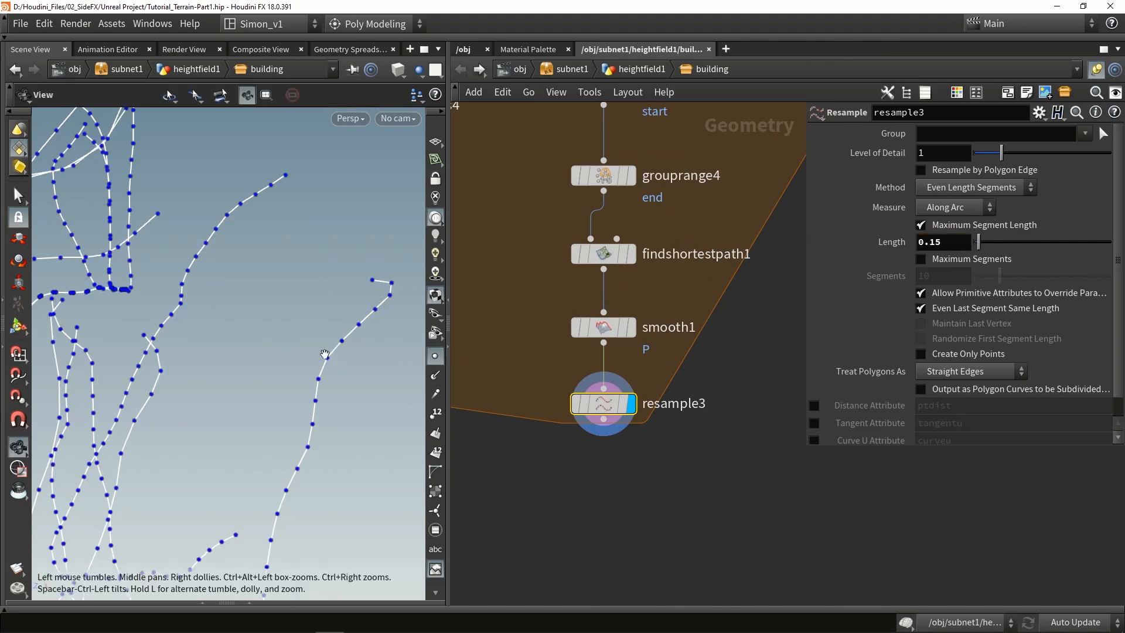
alt+right_drag(304, 328, 246, 340)
Step: Add a Fuse node fed by resample3, display its result, and set the Snap Distance to about 0.0203
key(Tab)
text(fuse)
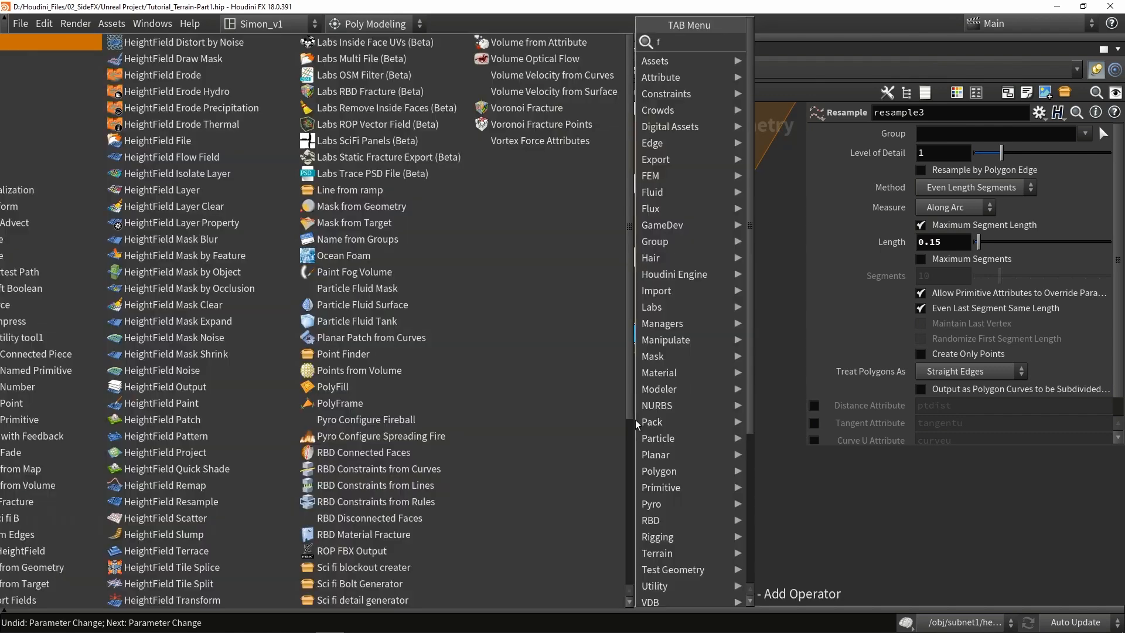
key(Return)
click(581, 407)
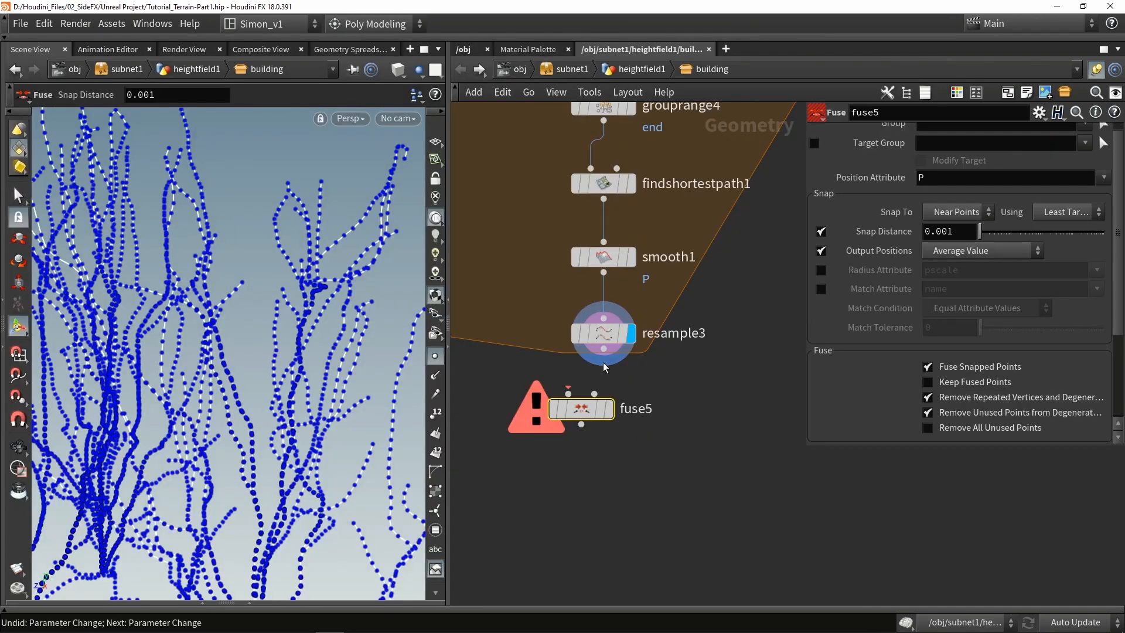
scroll(603, 360, up, 3)
drag(604, 340, 613, 446)
click(659, 383)
drag(984, 232, 1020, 232)
key(h)
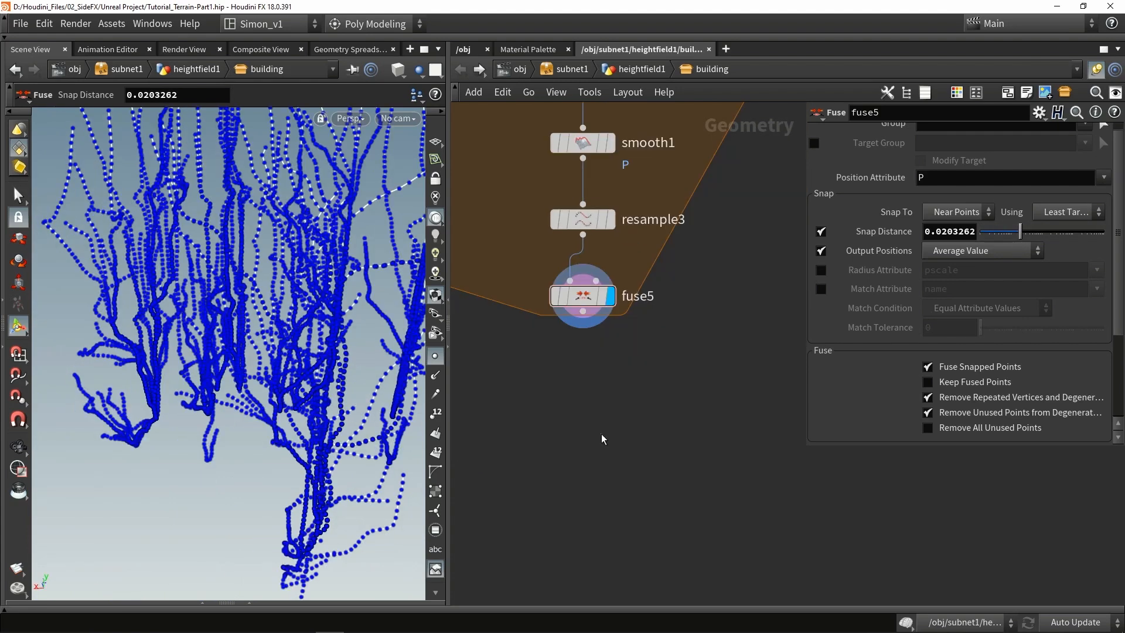
Step: Add a For-Each Primitive loop wired below fuse5 and space out its begin and end nodes to leave room between them
key(Tab)
text(for)
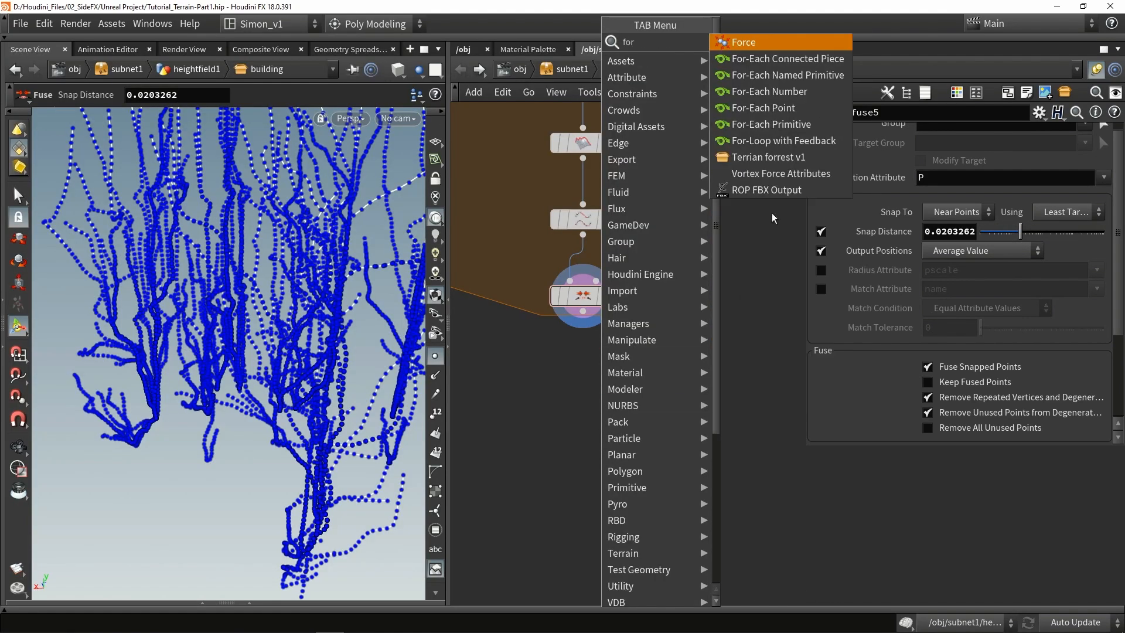
click(785, 123)
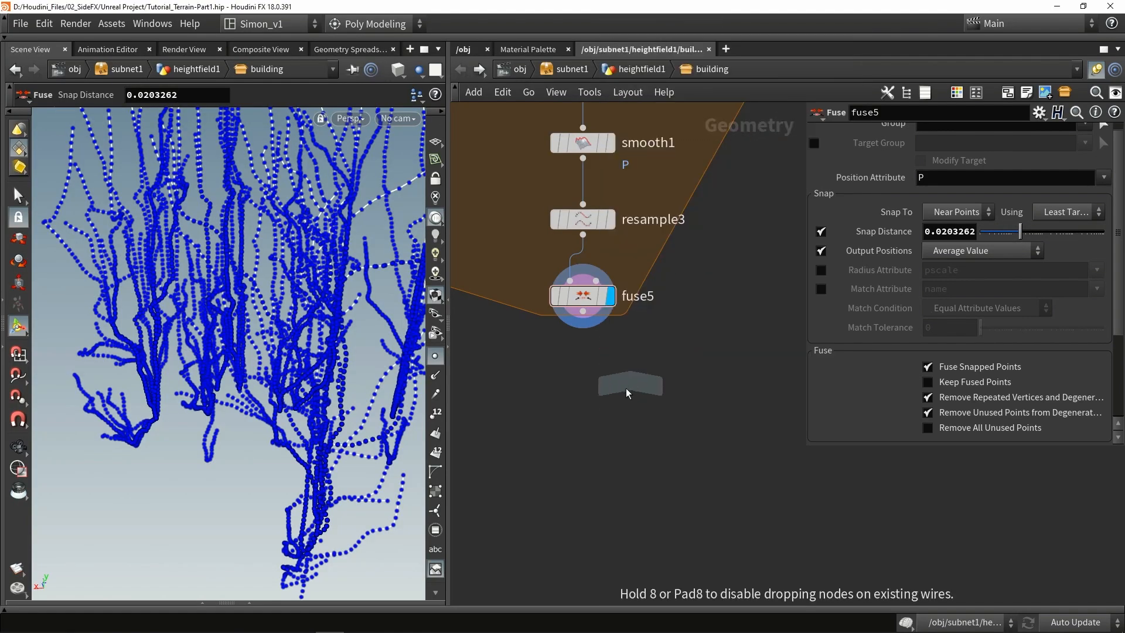
click(594, 413)
click(622, 544)
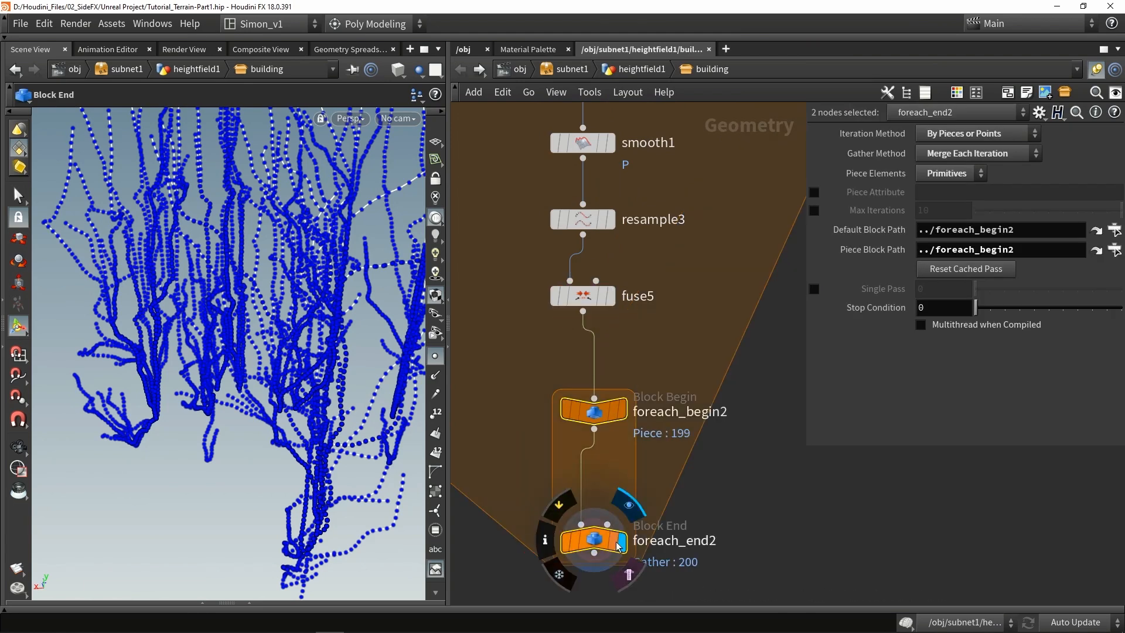
drag(599, 419, 588, 374)
click(654, 431)
scroll(652, 423, down, 1)
middle_drag(652, 423, 647, 311)
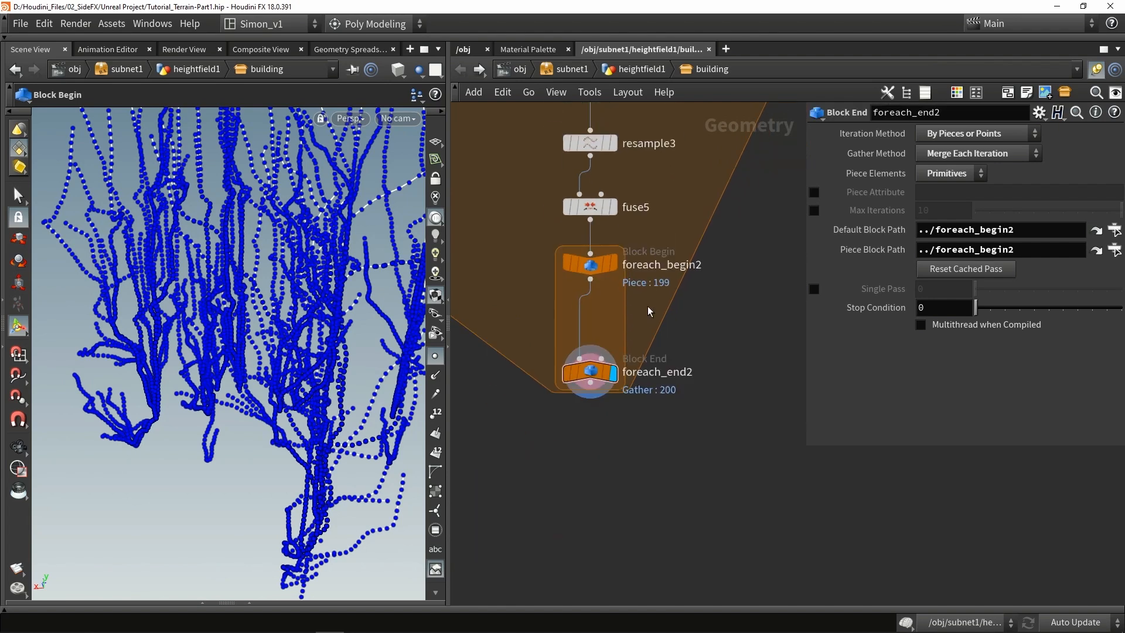
drag(590, 367, 590, 467)
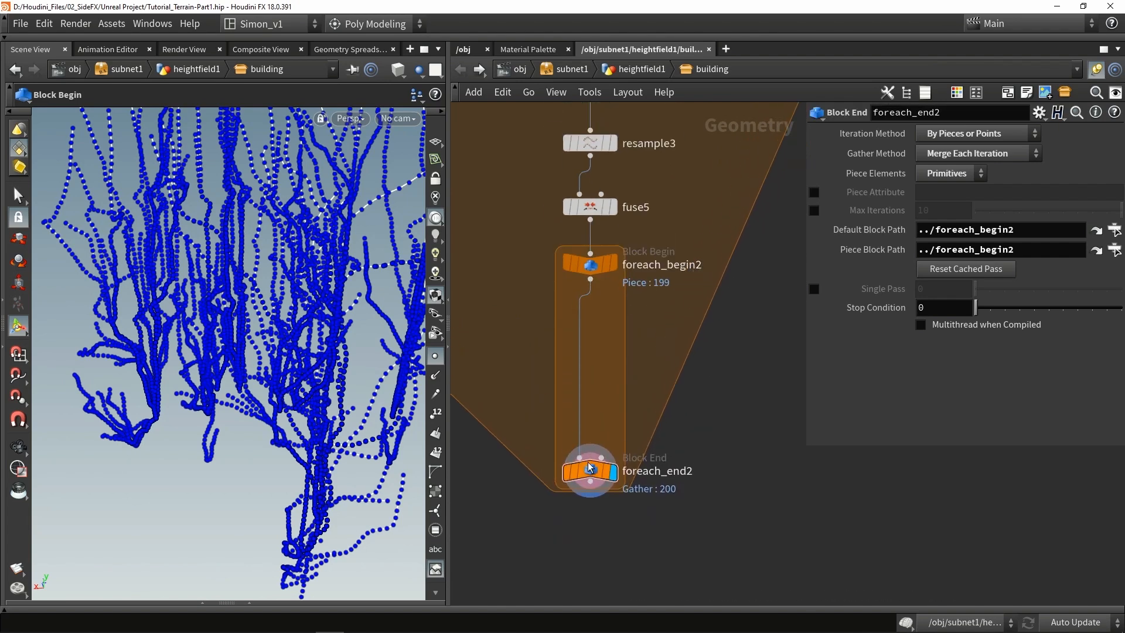
Step: Display foreach_begin2's single curve, insert an Attribute VOP node inside the loop and enter its network
click(613, 269)
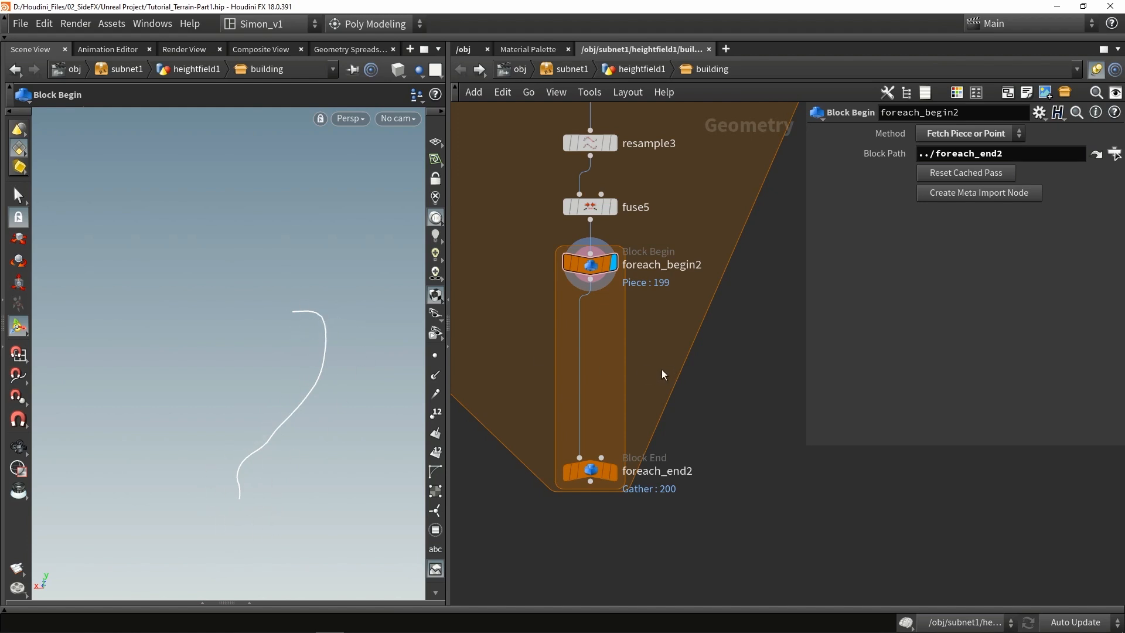
key(Tab)
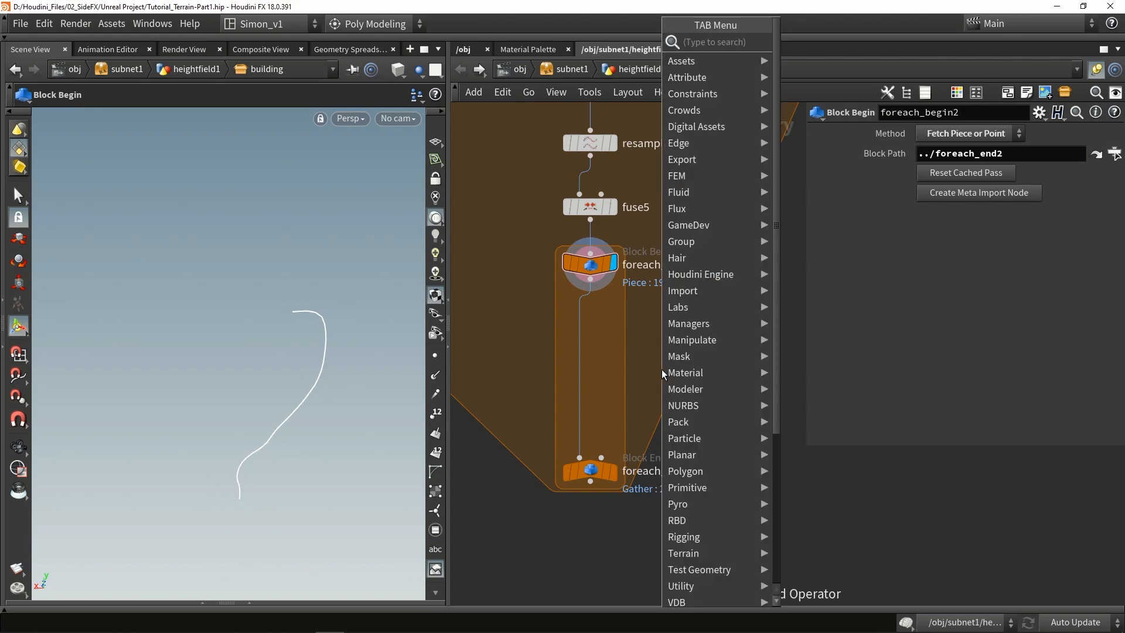
text(av)
key(Return)
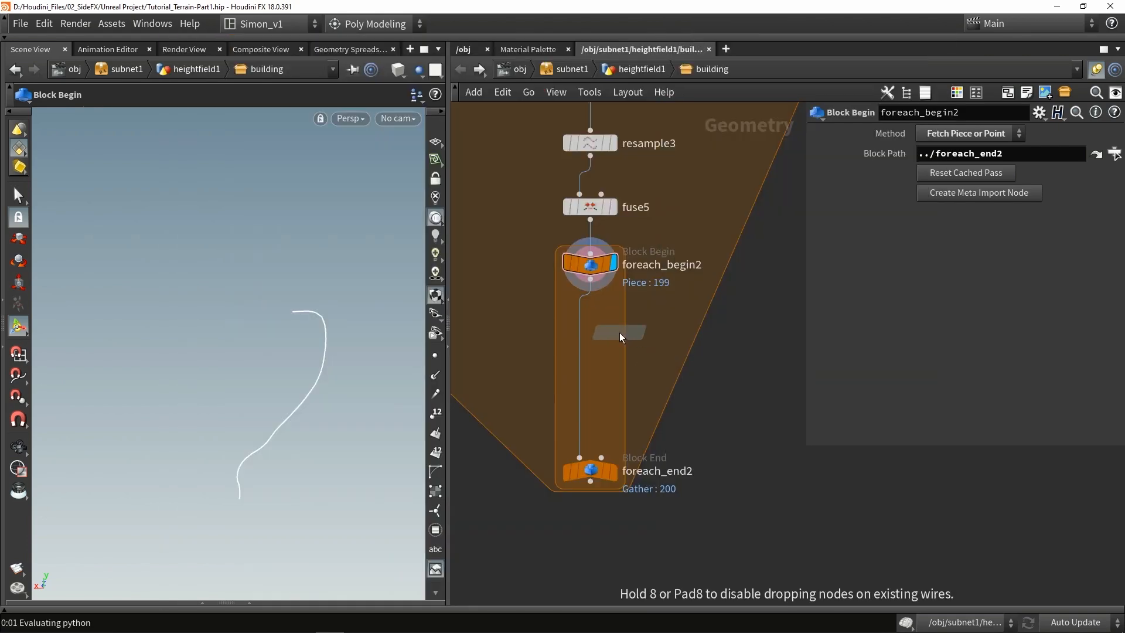
click(619, 332)
key(Return)
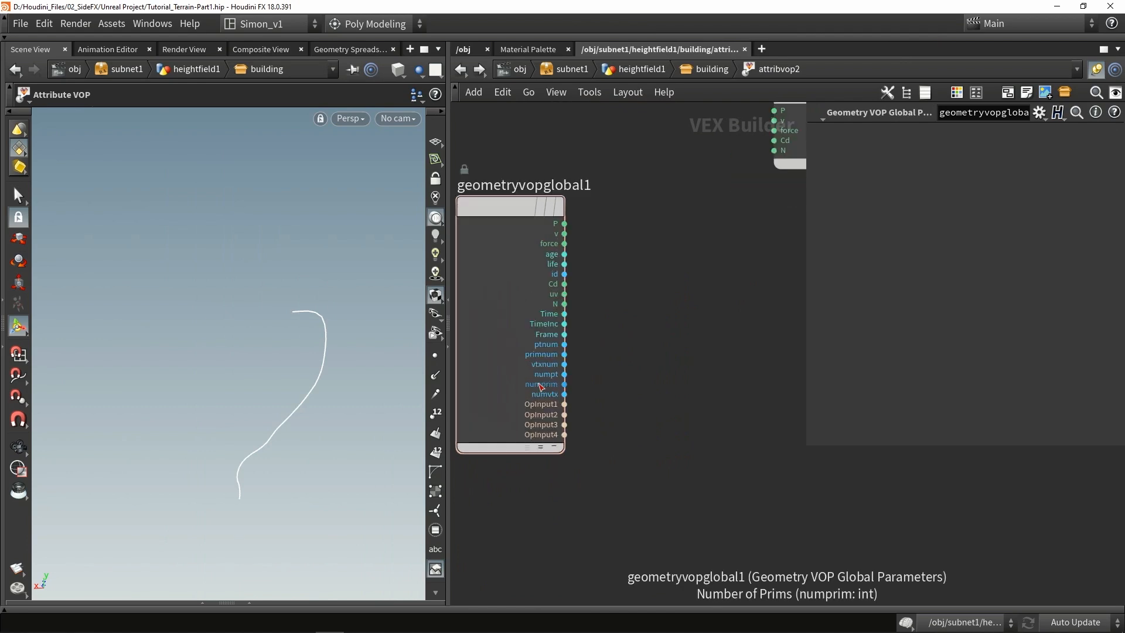
Step: Show point numbers in the viewport and add a Divide node that divides ptnum by numpt
click(436, 414)
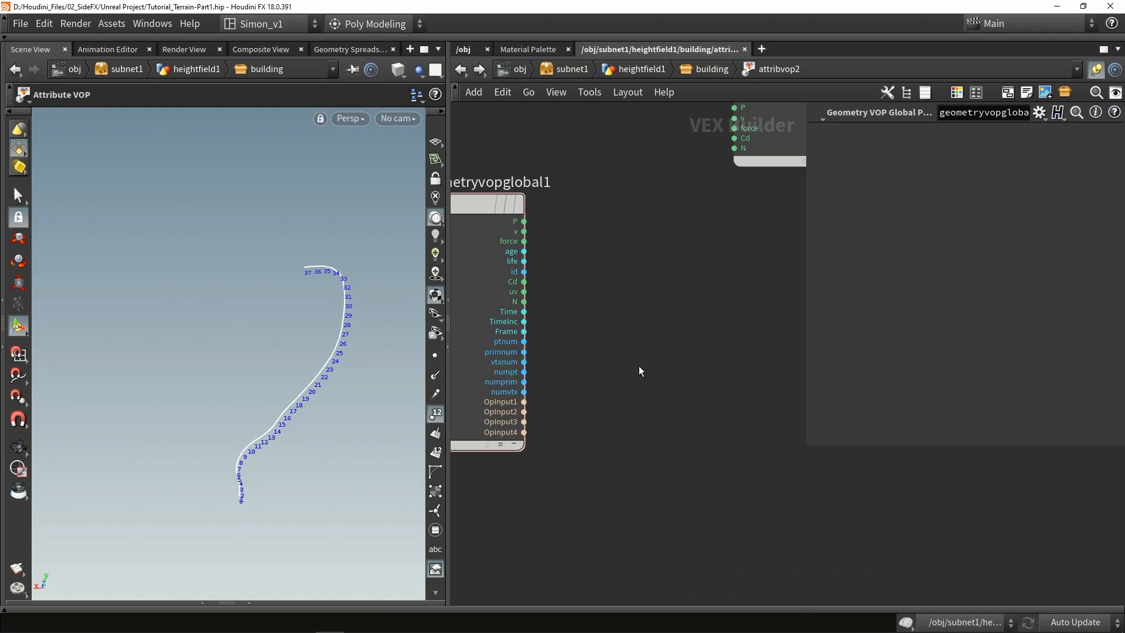
key(Tab)
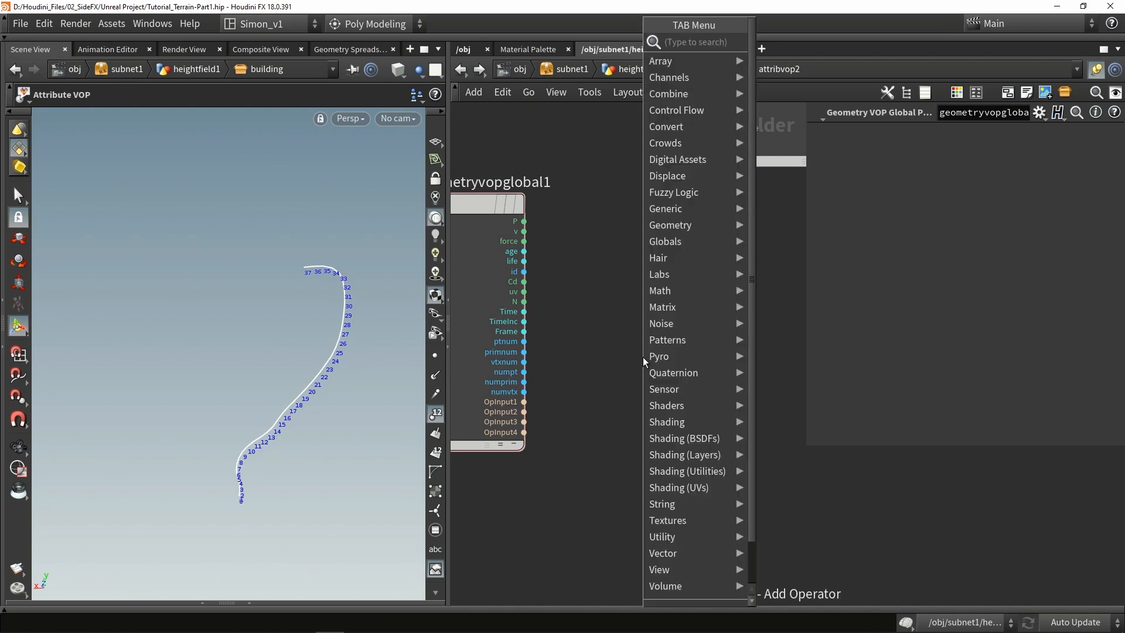
text(divi)
key(Return)
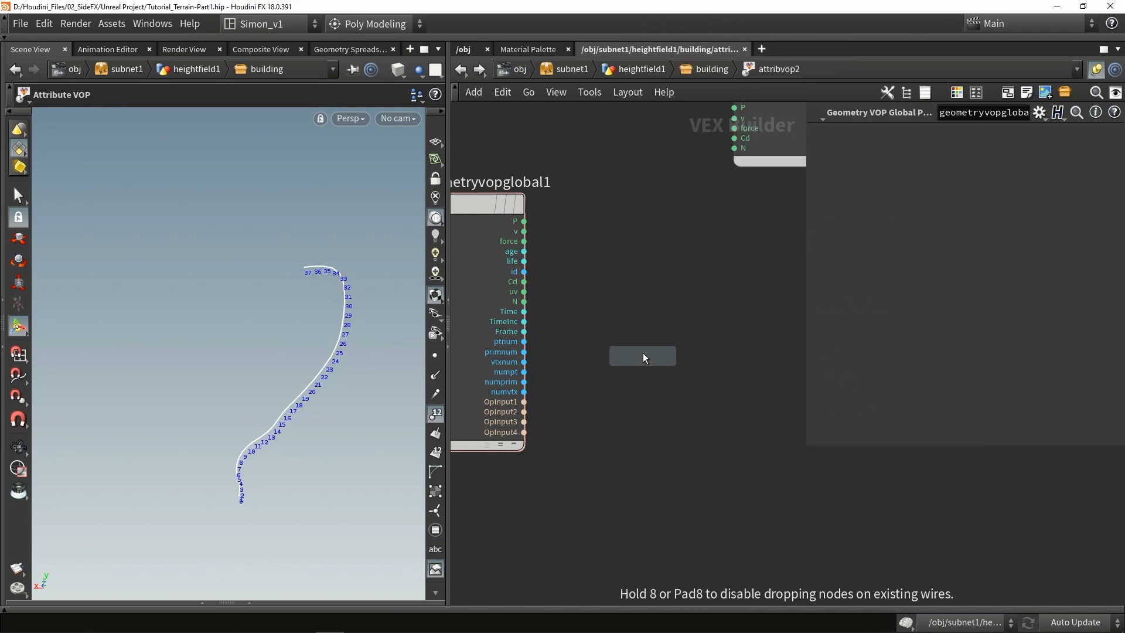
click(642, 351)
scroll(523, 356, up, 3)
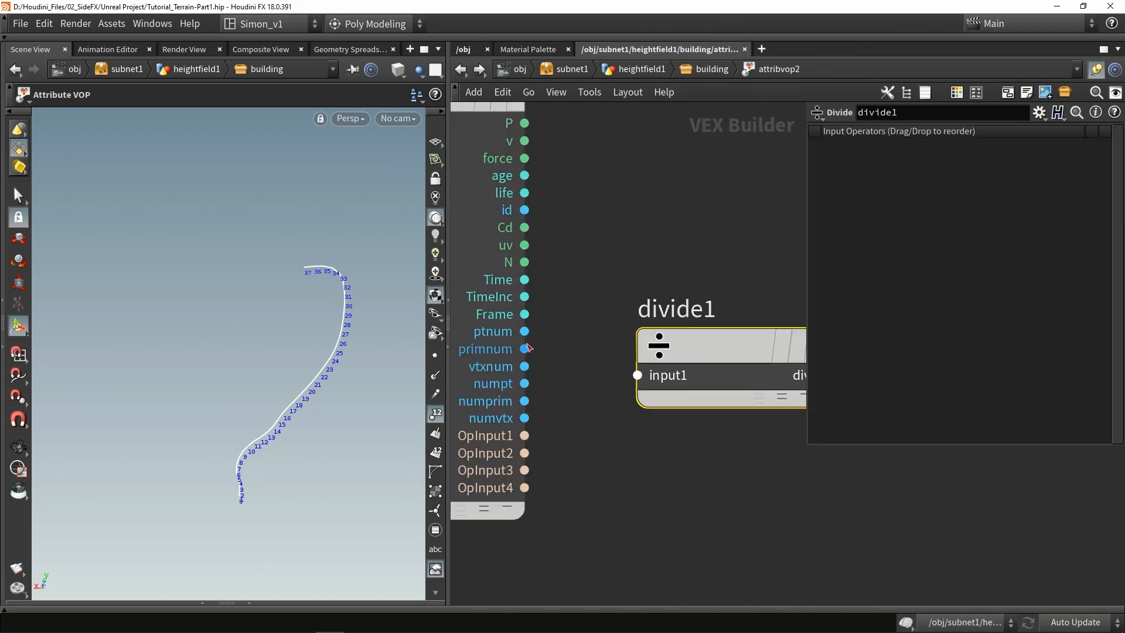
drag(525, 331, 637, 375)
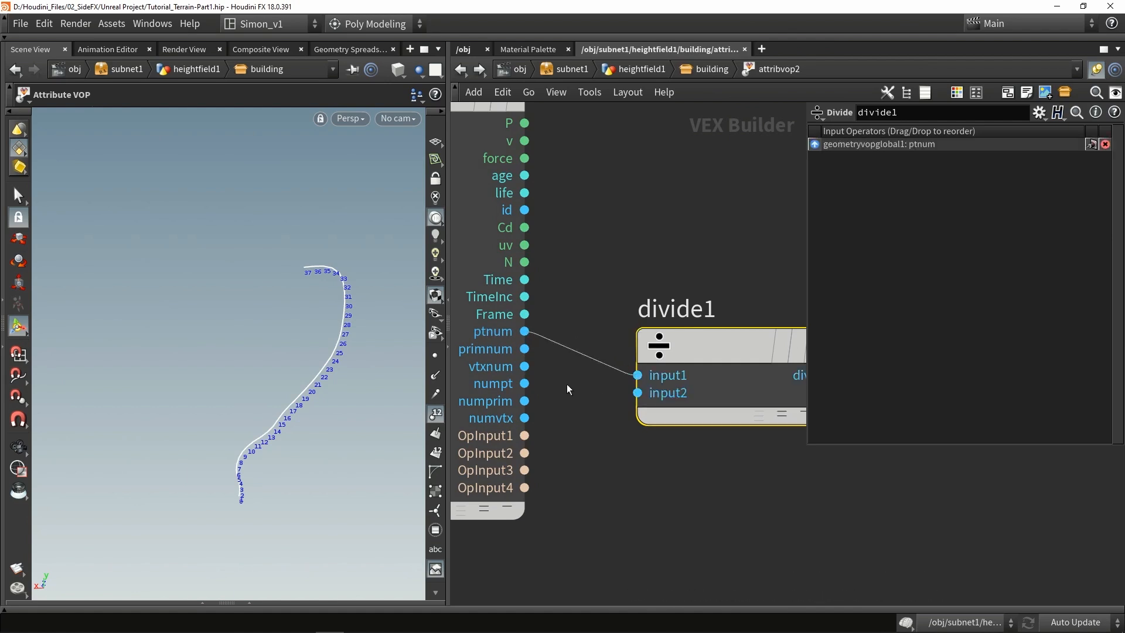
drag(525, 384, 637, 392)
middle_drag(678, 284, 617, 265)
scroll(617, 265, down, 3)
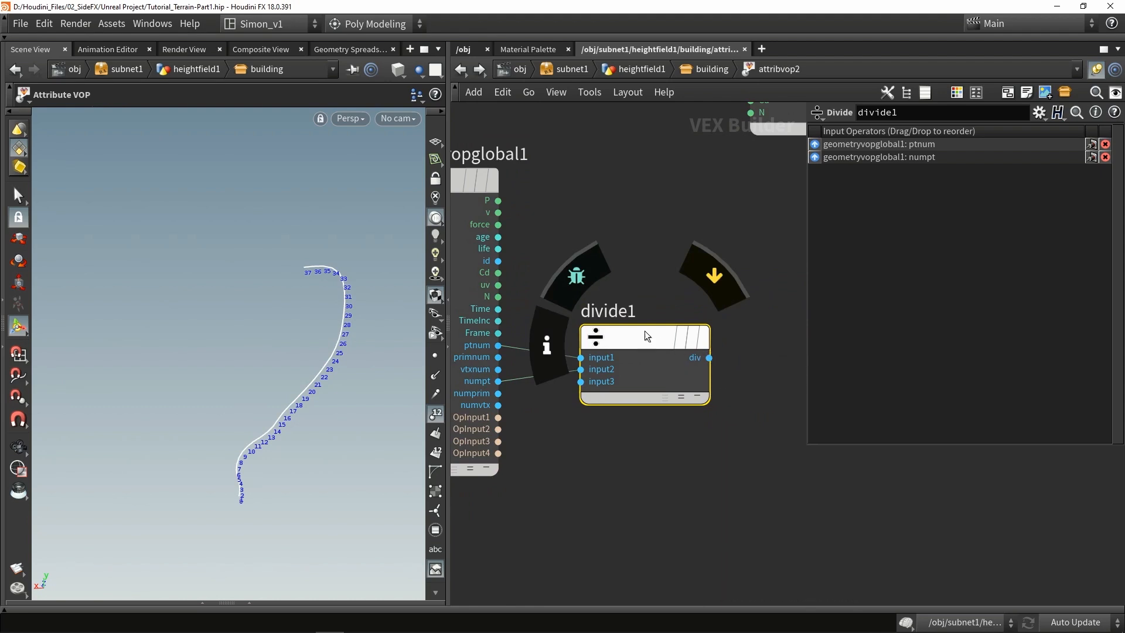
Step: Add an Integer to Float node between ptnum and the Divide node's first input
drag(659, 339, 750, 331)
key(Tab)
text(int to)
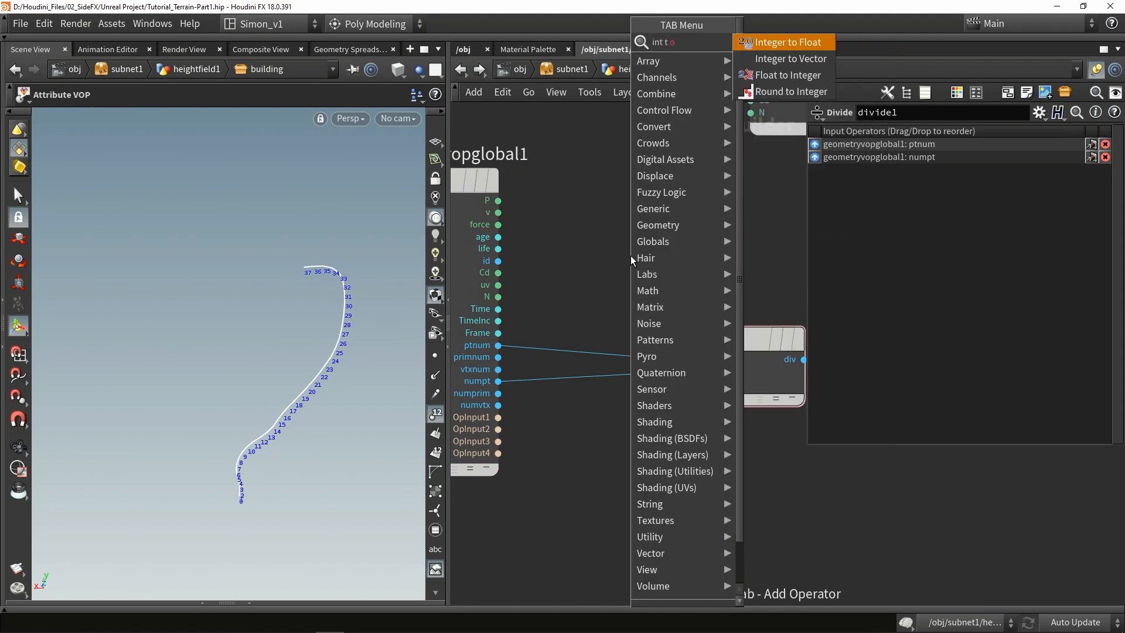
key(Return)
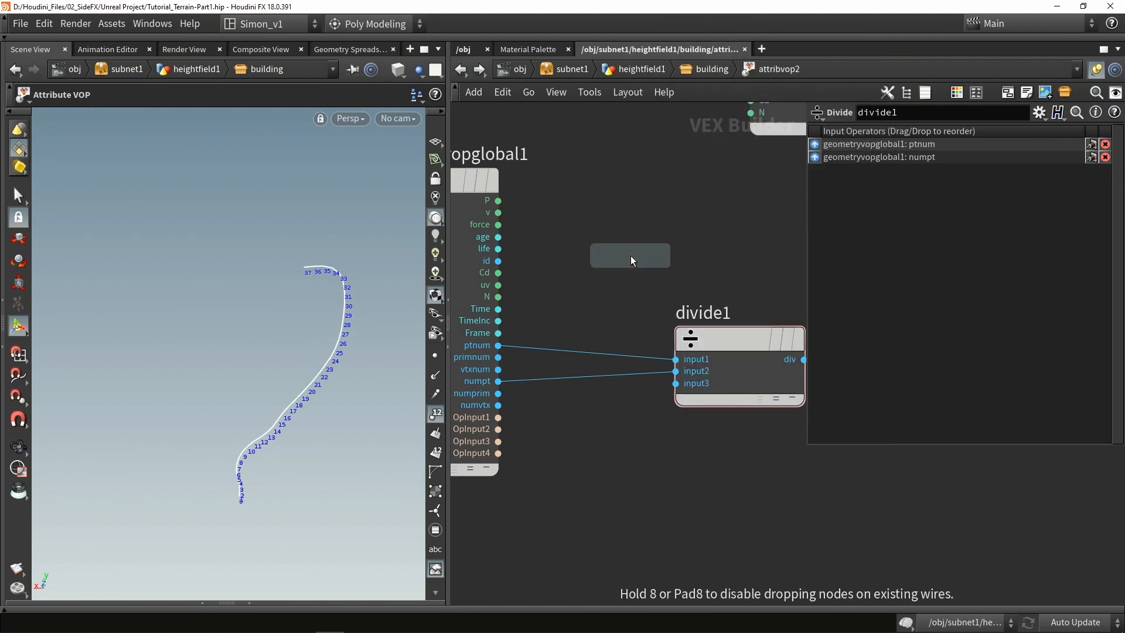
click(630, 255)
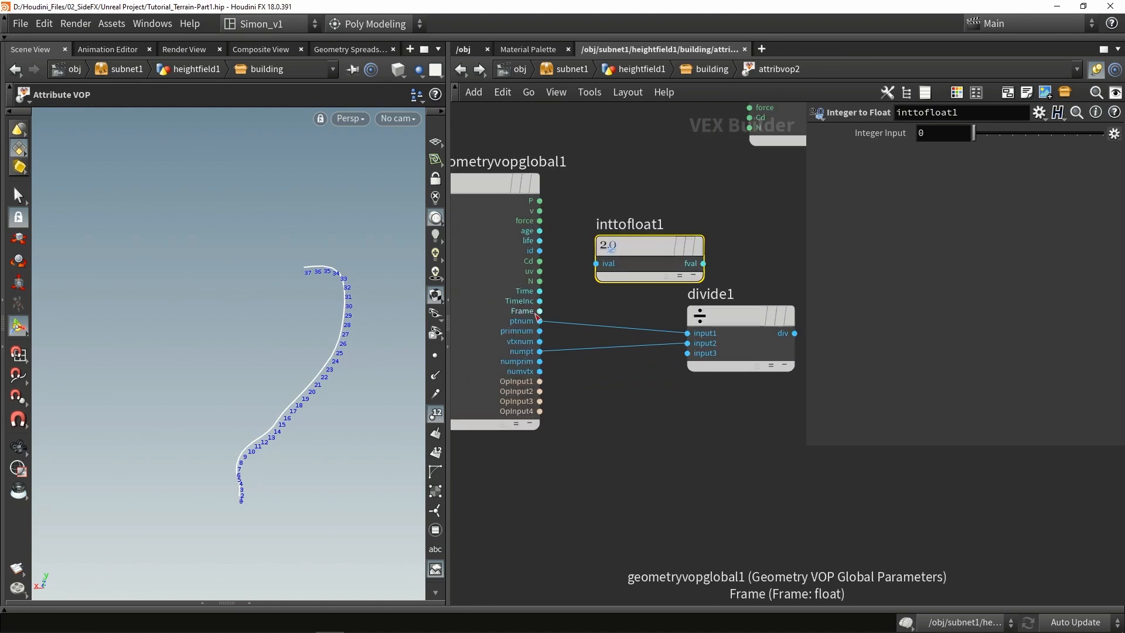
scroll(539, 309, up, 2)
drag(540, 321, 609, 253)
middle_drag(622, 313, 566, 310)
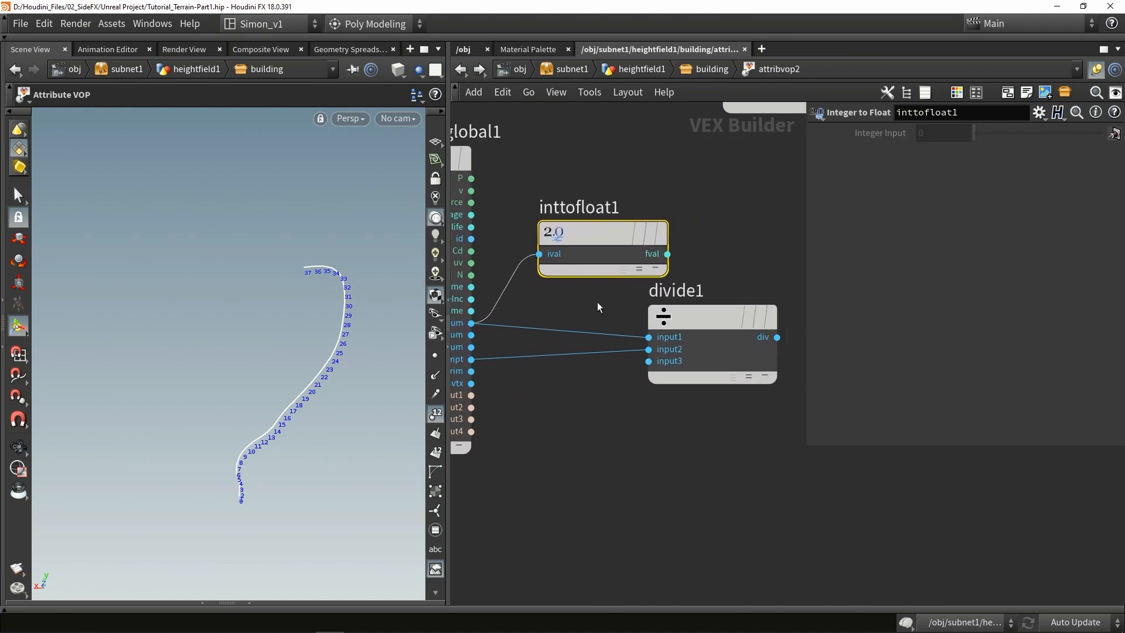
drag(667, 254, 654, 333)
drag(626, 235, 592, 262)
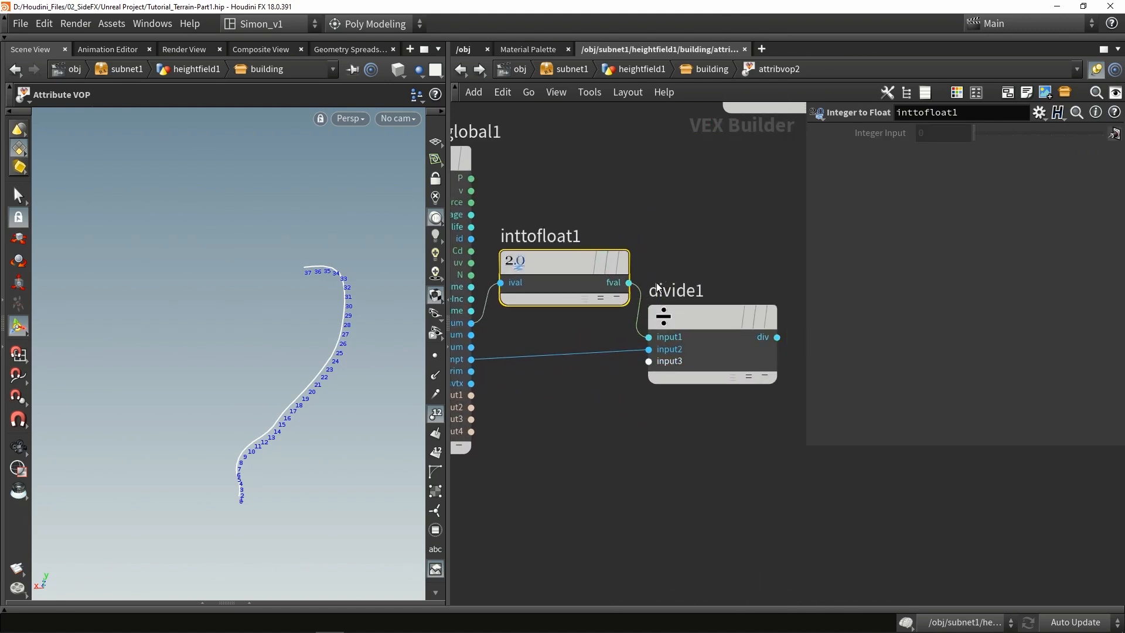
Step: Connect the Divide result to the output node's Cd and inspect the curve's gradient in the viewport
middle_drag(708, 214, 614, 252)
scroll(628, 244, down, 3)
drag(658, 342, 614, 164)
scroll(644, 293, up, 2)
key(Escape)
drag(205, 375, 301, 374)
key(Return)
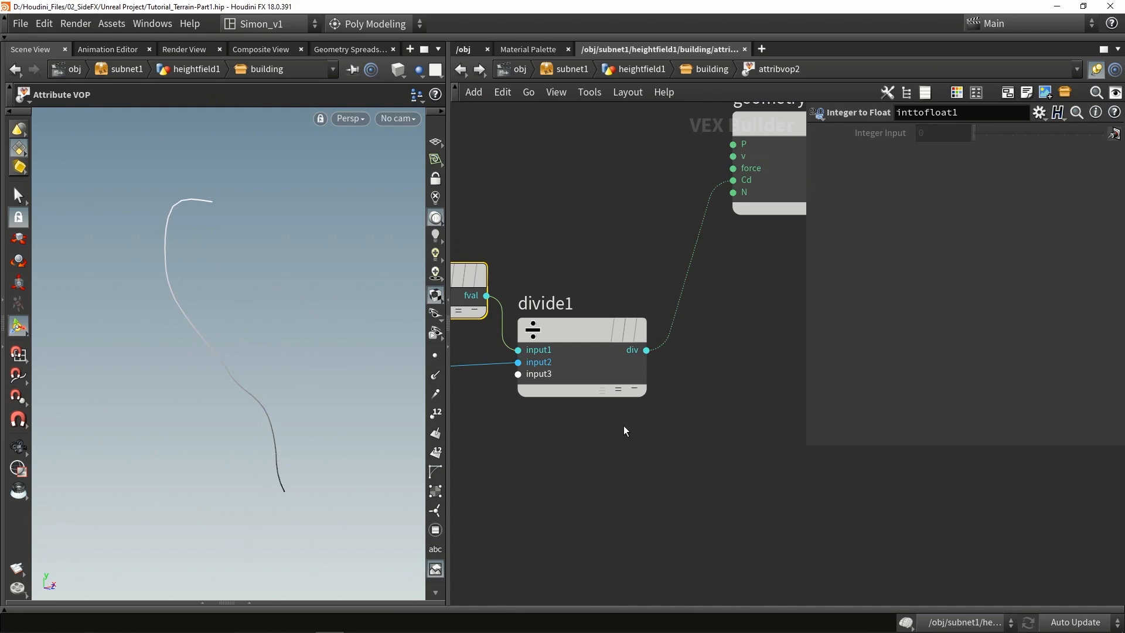
Step: Add a Ramp Parameter node and feed the Divide result into its input
middle_drag(623, 431, 589, 431)
scroll(589, 430, down, 2)
key(Tab)
text(ram)
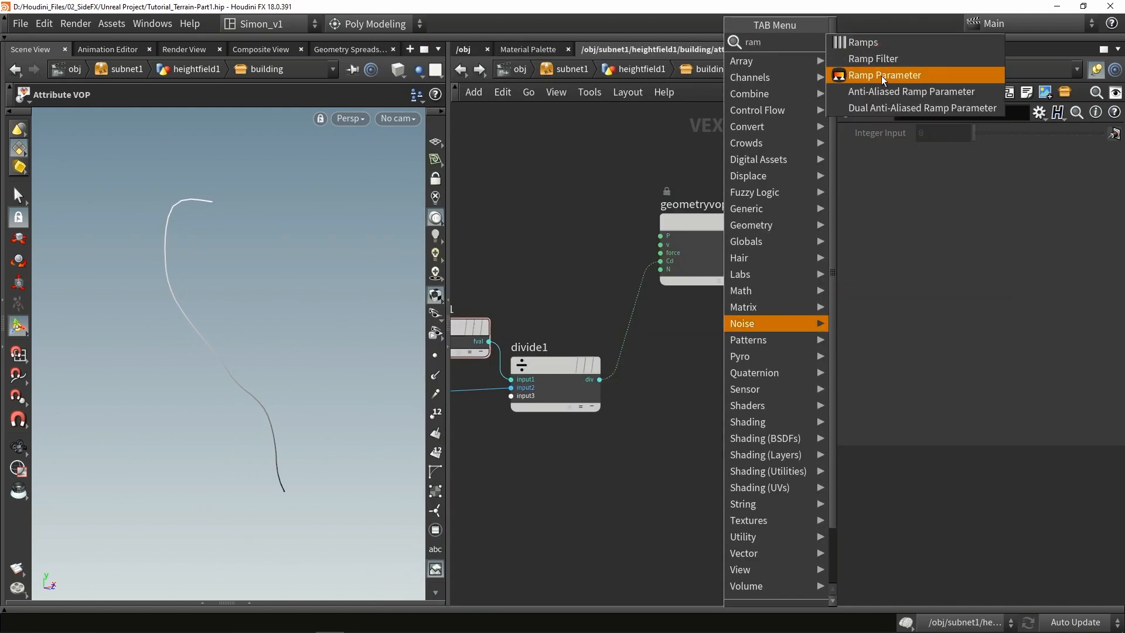
click(907, 77)
click(673, 402)
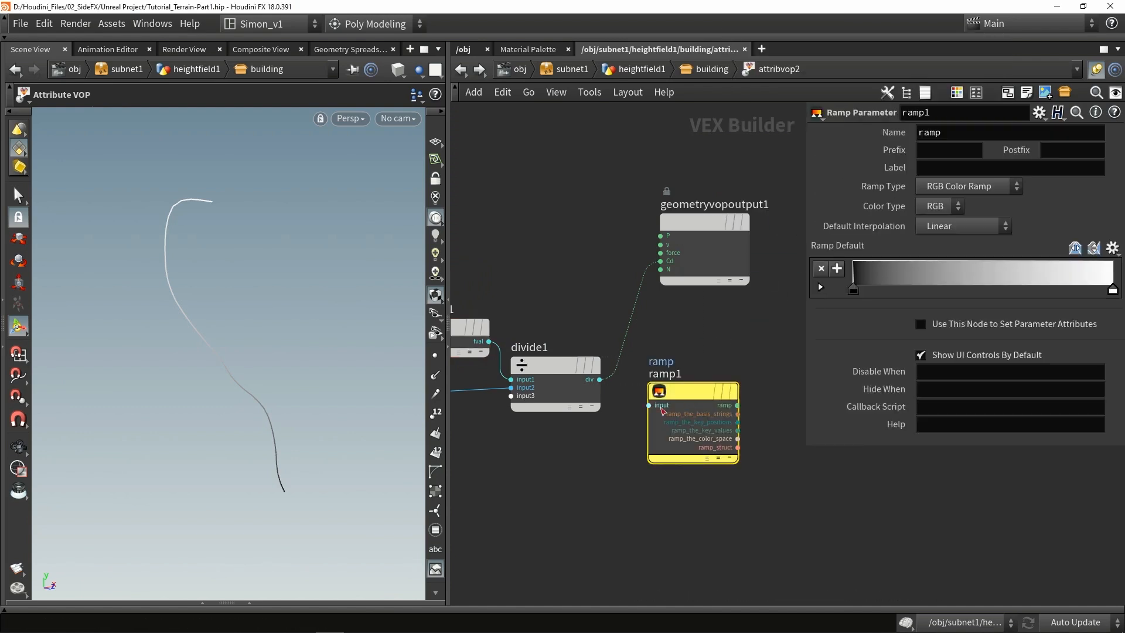
scroll(644, 410, up, 3)
drag(551, 345, 697, 350)
scroll(704, 329, down, 3)
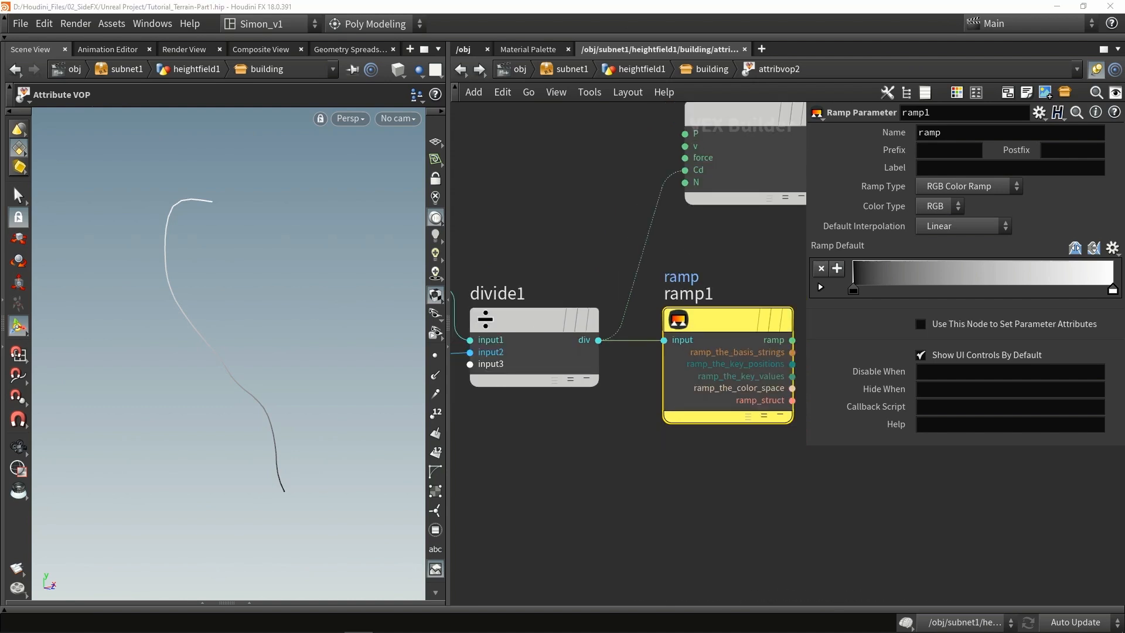
Step: Set the ramp type to Spline Ramp (float) and connect the ramp output to Cd on the output node
middle_drag(665, 538, 589, 531)
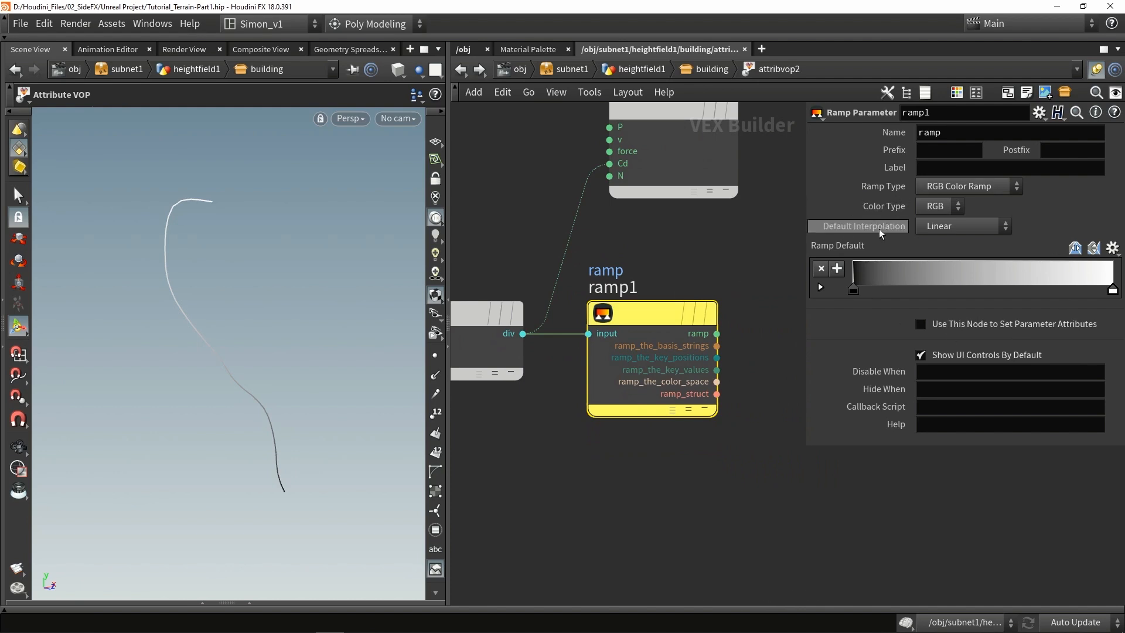
click(949, 186)
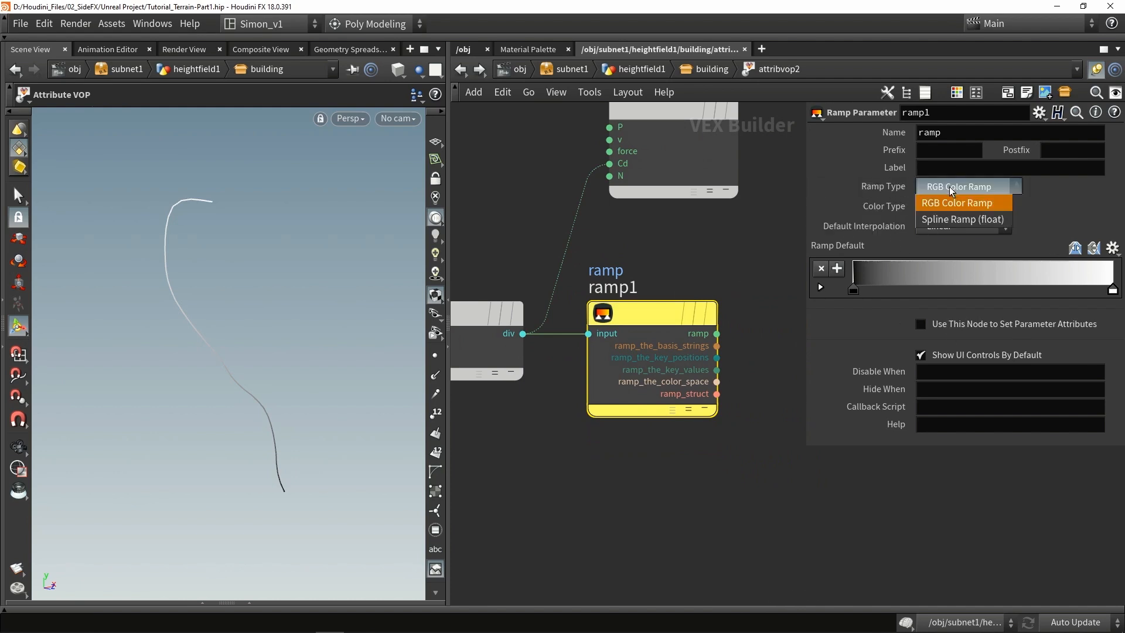
click(952, 221)
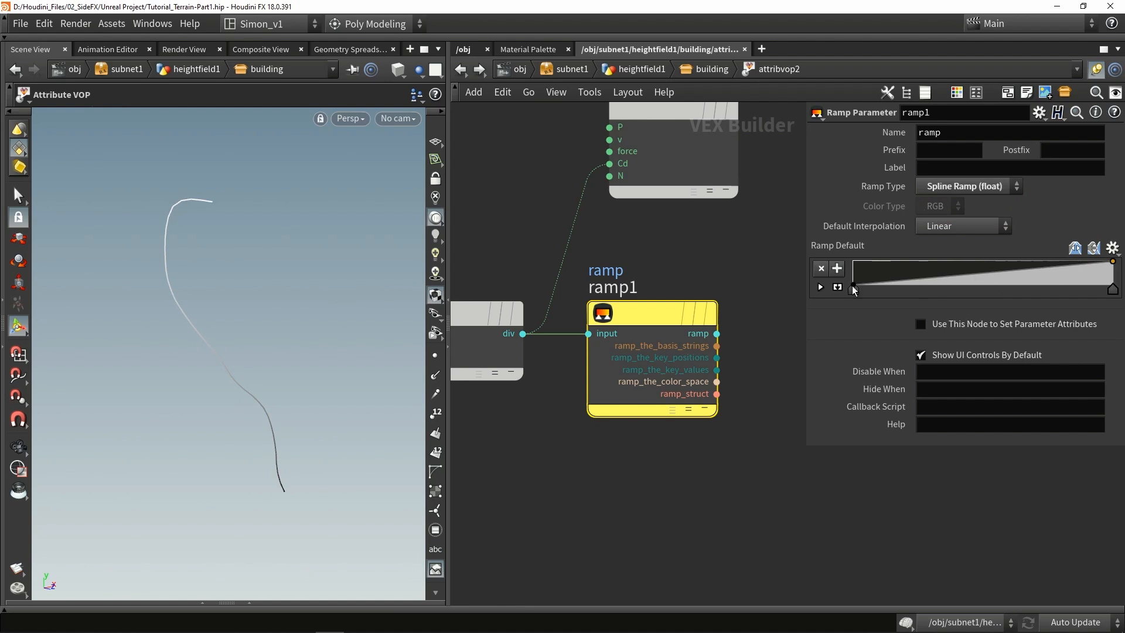
middle_drag(698, 278, 586, 292)
scroll(585, 292, down, 1)
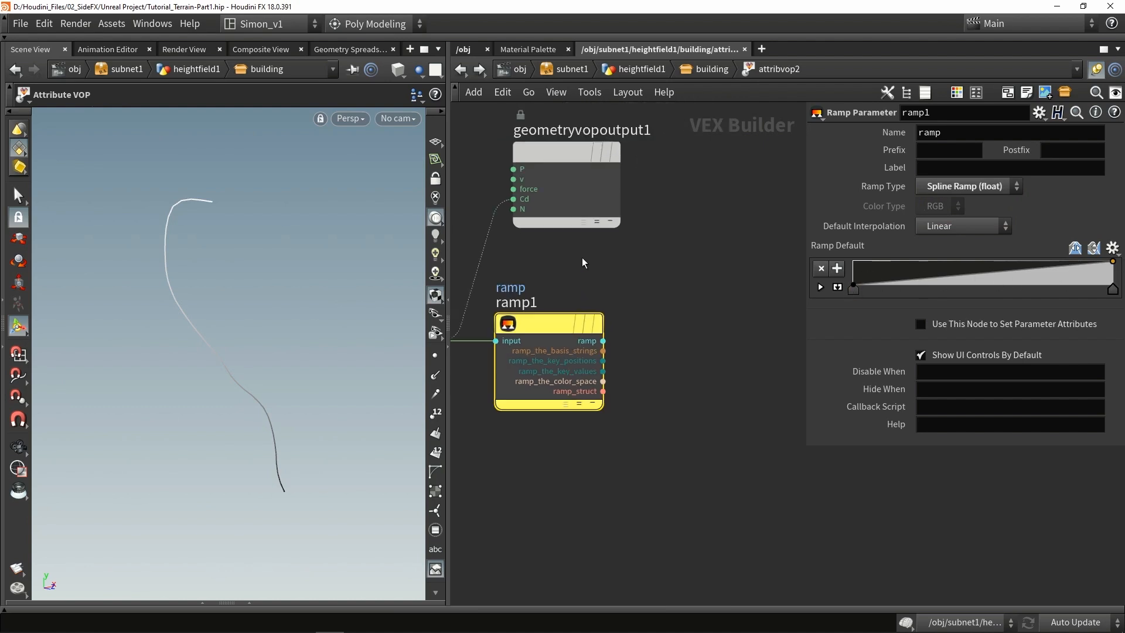
drag(591, 337, 665, 231)
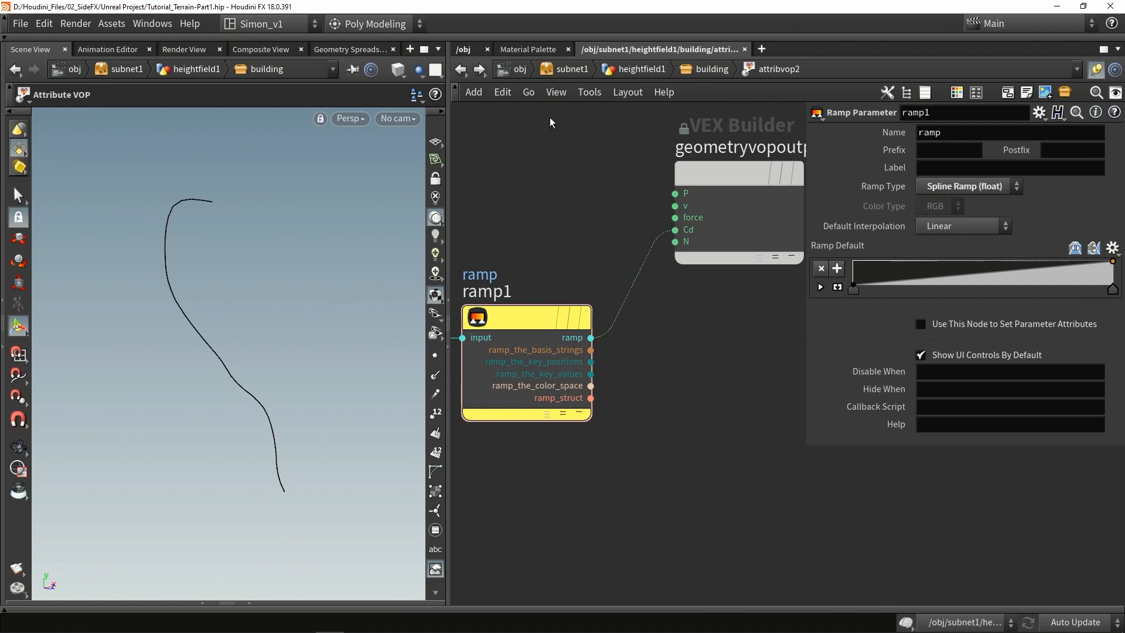
Step: Return to the building network and reshape attribvop2's ramp to fall from a high start to 0.15 at position 1
click(688, 72)
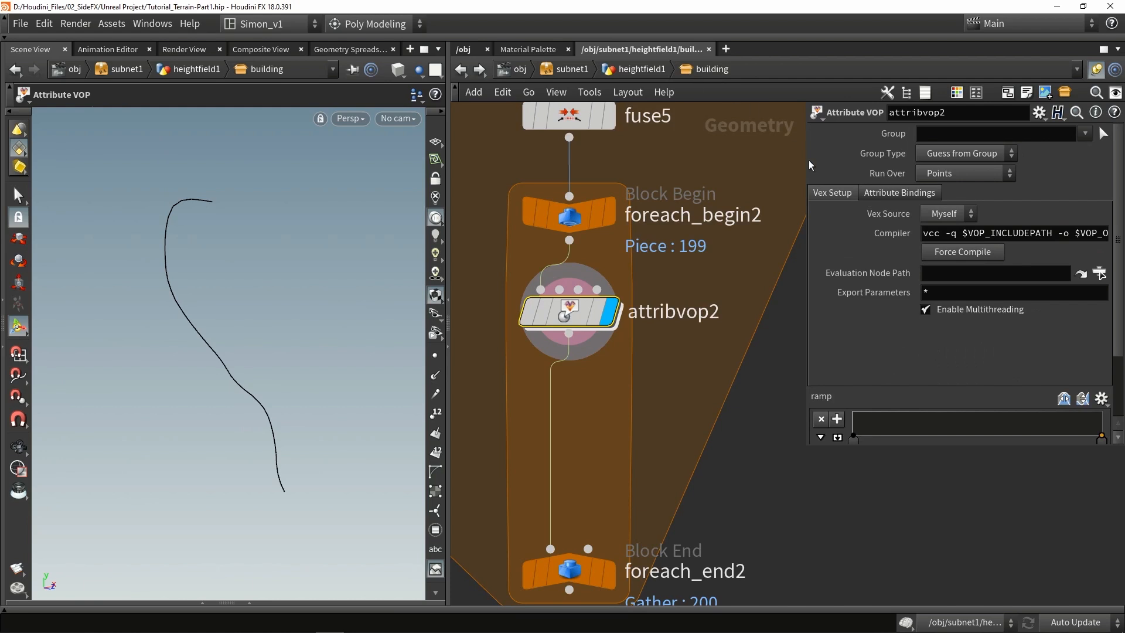
scroll(877, 362, down, 3)
drag(1105, 355, 1108, 324)
drag(853, 353, 855, 327)
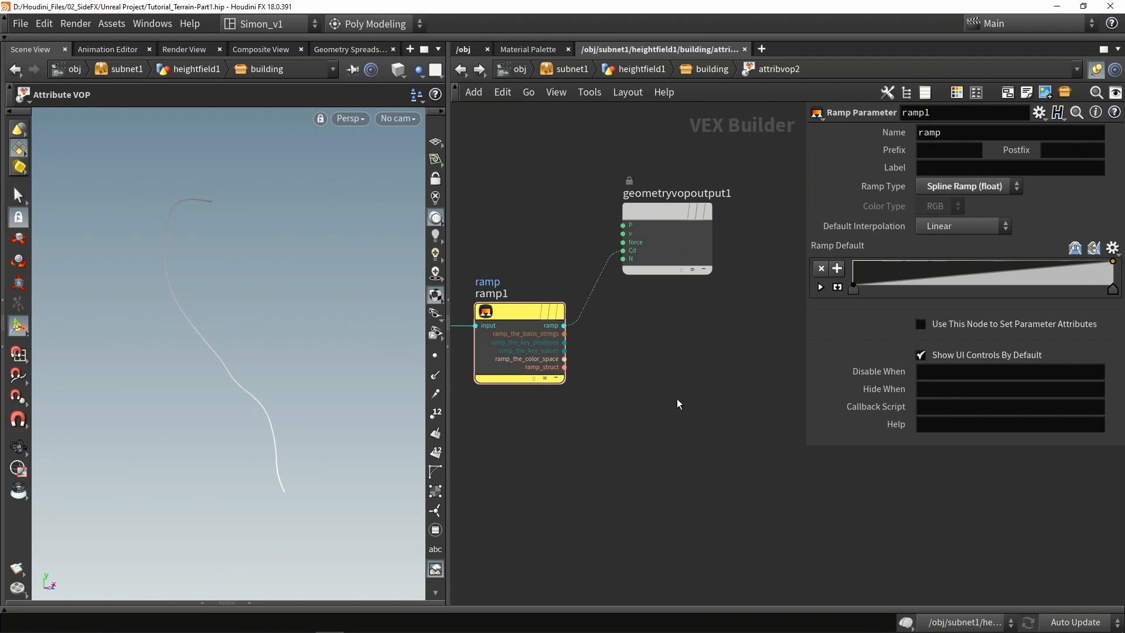
Step: Inside attribvop2, add a Bind node and connect the ramp output to its input
key(Tab)
text(binid)
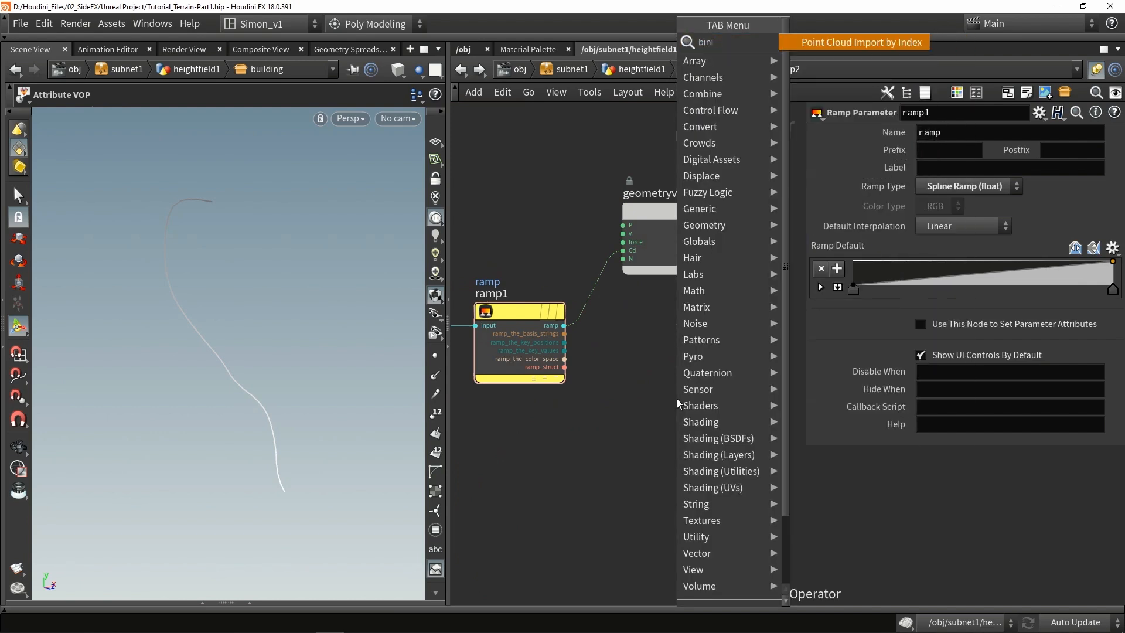
key(BackSpace)
key(BackSpace)
text(d)
key(Return)
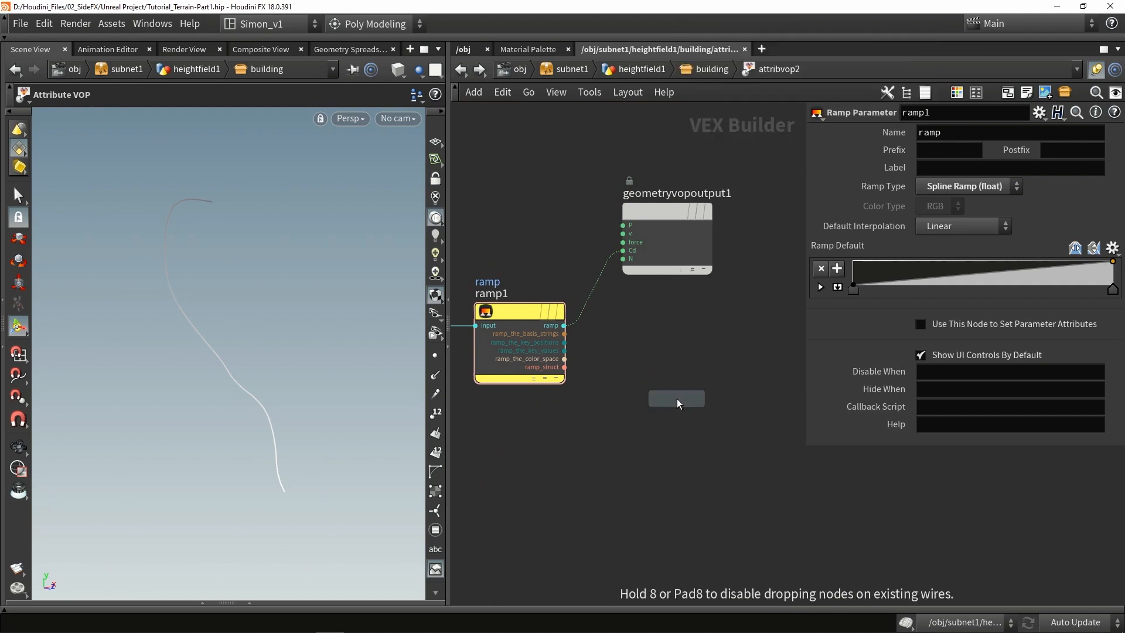
click(586, 335)
scroll(564, 328, up, 3)
click(549, 319)
click(584, 388)
Step: Move the Bind node clear of the ramp node and name its parameter ramp
drag(632, 376, 696, 364)
drag(959, 136, 830, 140)
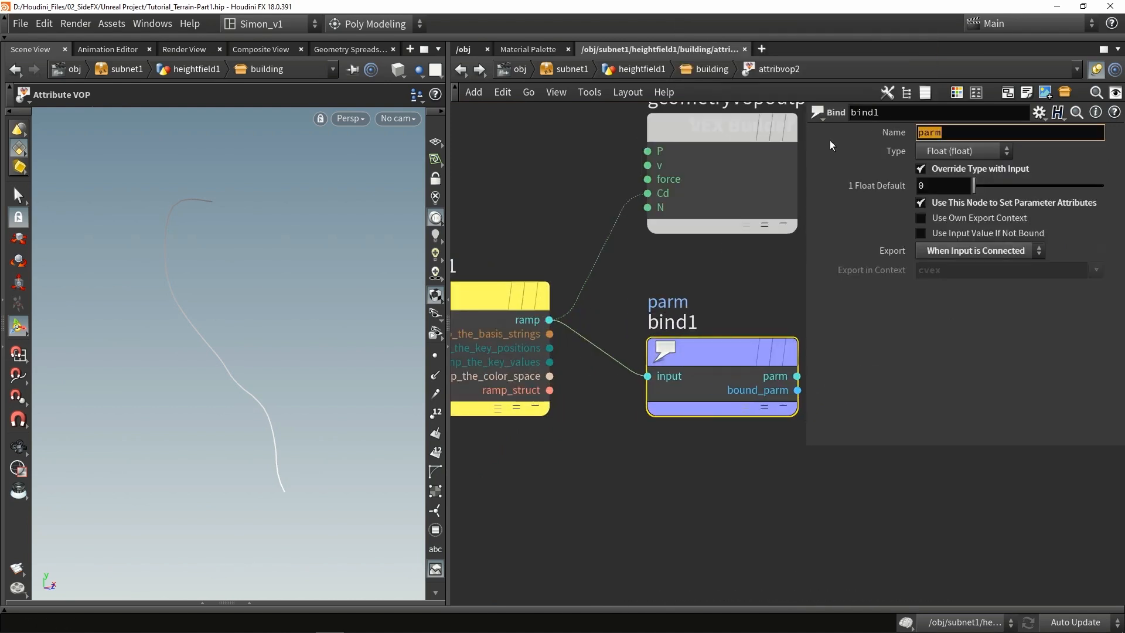
text(ramp)
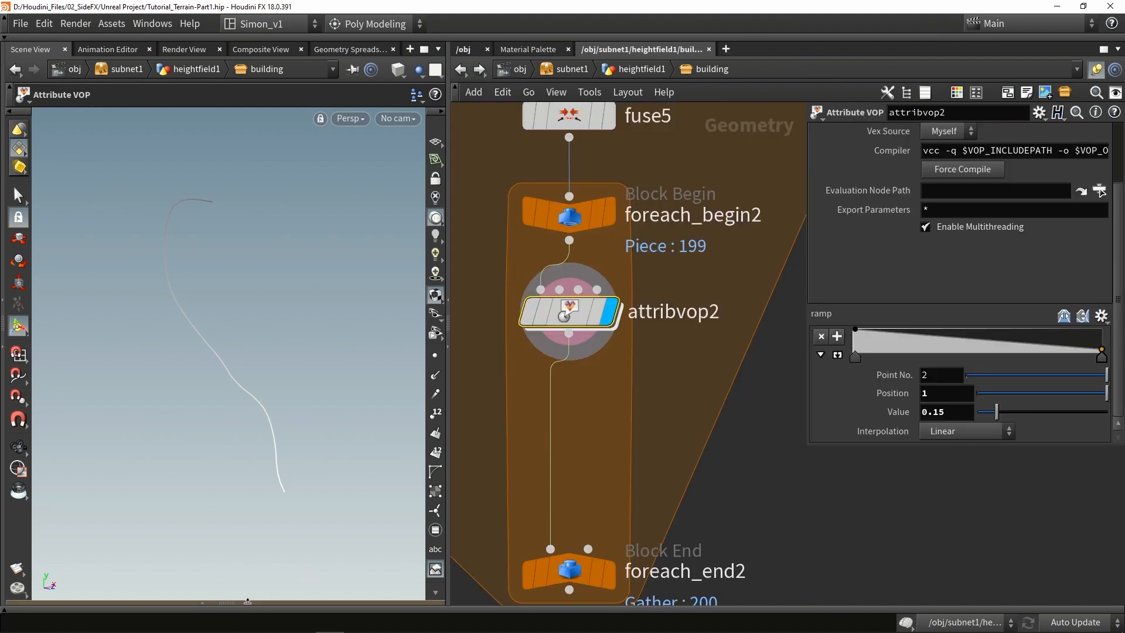
Step: Open the Geometry Spreadsheet and examine the pscale and Cd values along the curve's points
click(247, 600)
drag(198, 600, 398, 585)
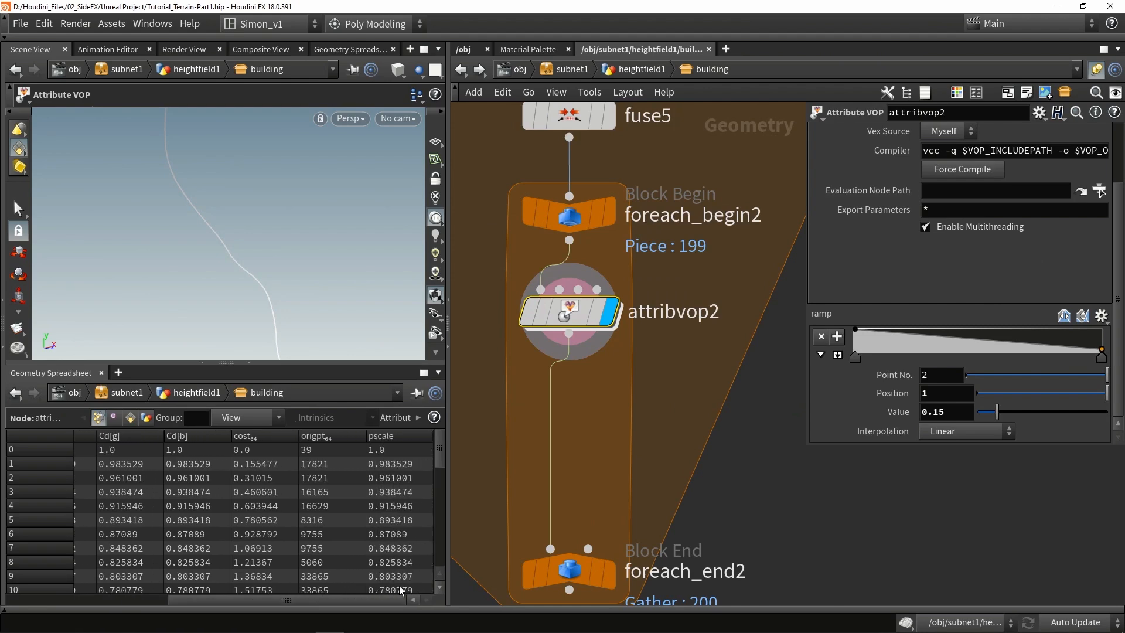
scroll(387, 481, down, 5)
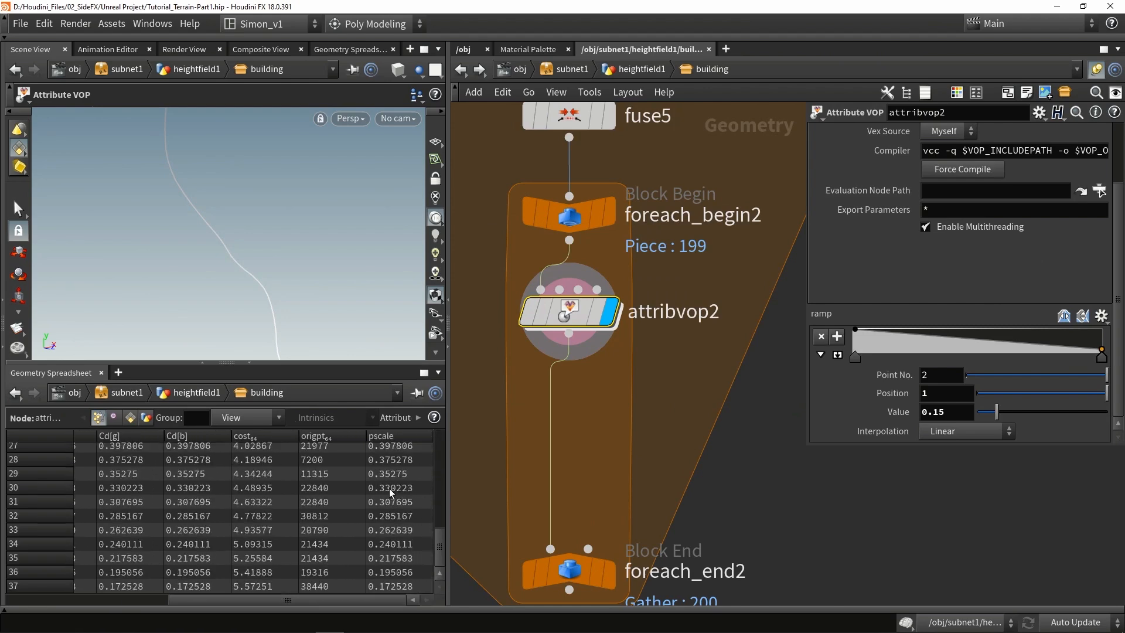
scroll(385, 543, up, 5)
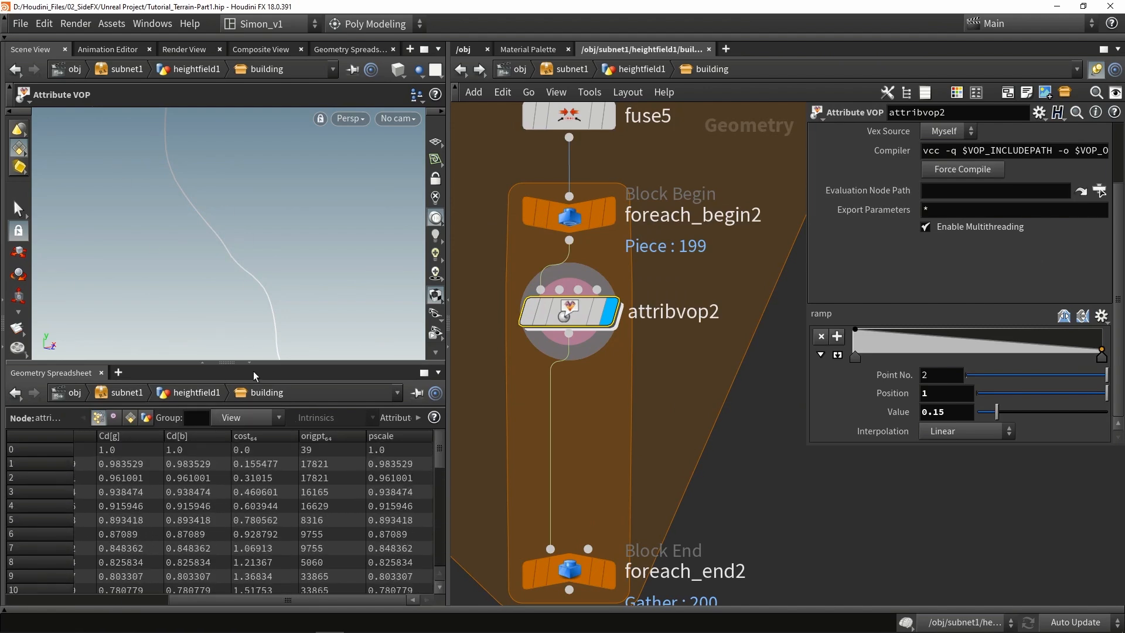
click(249, 362)
Step: Display foreach_end2 and examine the colour falloff across all the branch curves
alt+drag(246, 307, 269, 298)
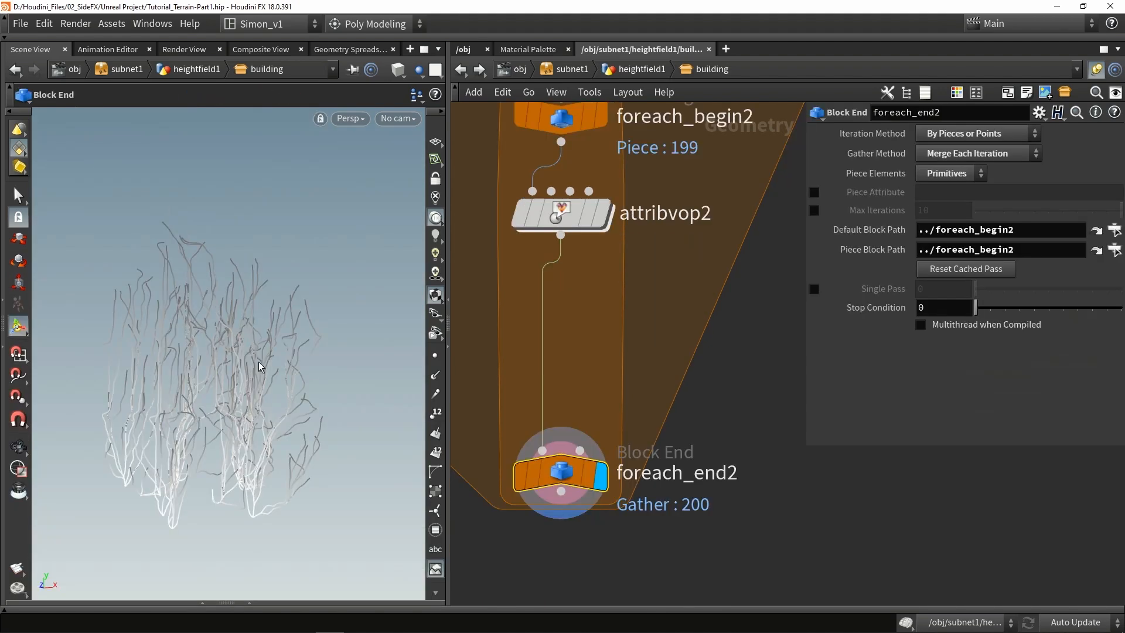
alt+drag(258, 362, 343, 369)
alt+right_drag(343, 369, 276, 354)
alt+drag(276, 354, 260, 411)
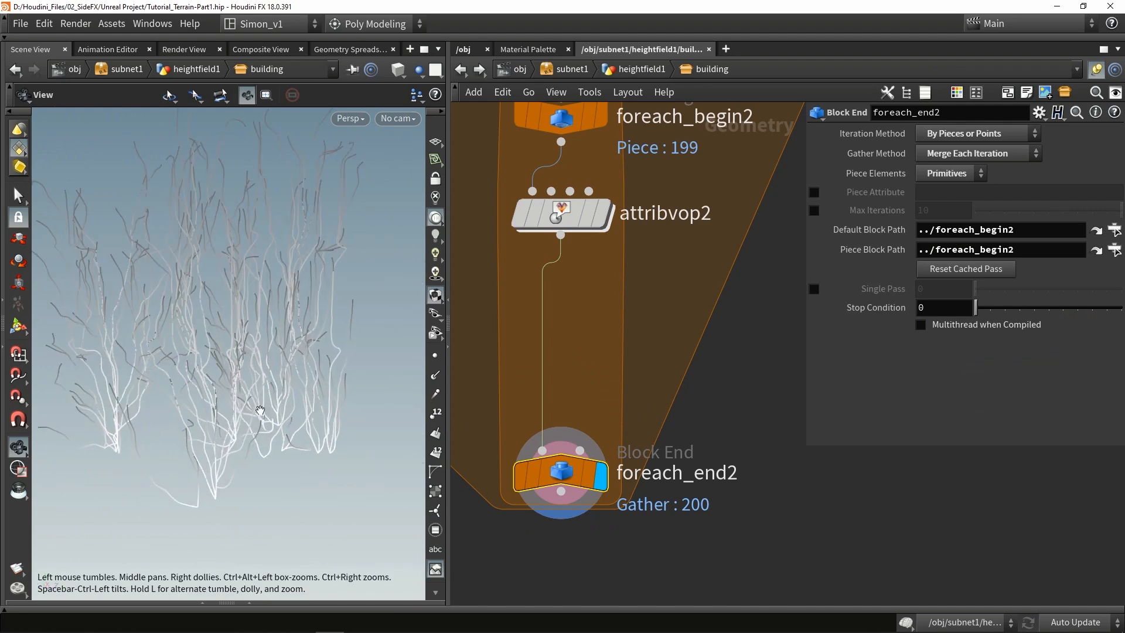
scroll(622, 300, down, 3)
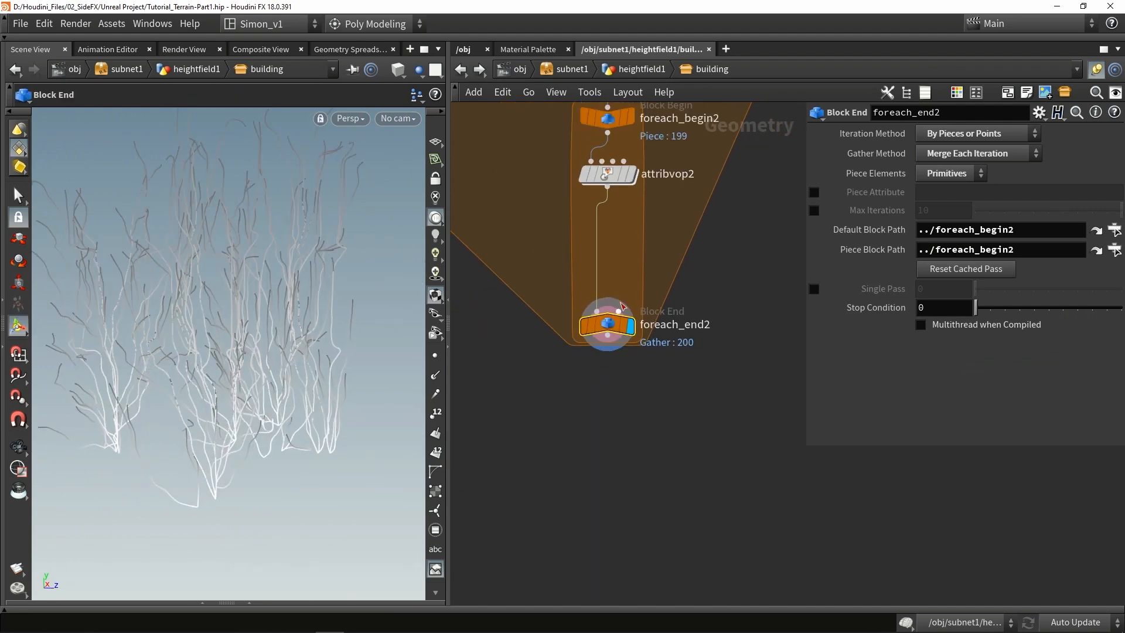
mouse_move(243, 437)
alt+mouse_down()
mouse_move(248, 420)
mouse_move(230, 438)
alt+mouse_up()
alt+drag(225, 478, 189, 296)
Step: Add an Orientation Along Curve node, wire it to the output of foreach_end2, and display it
key(Tab)
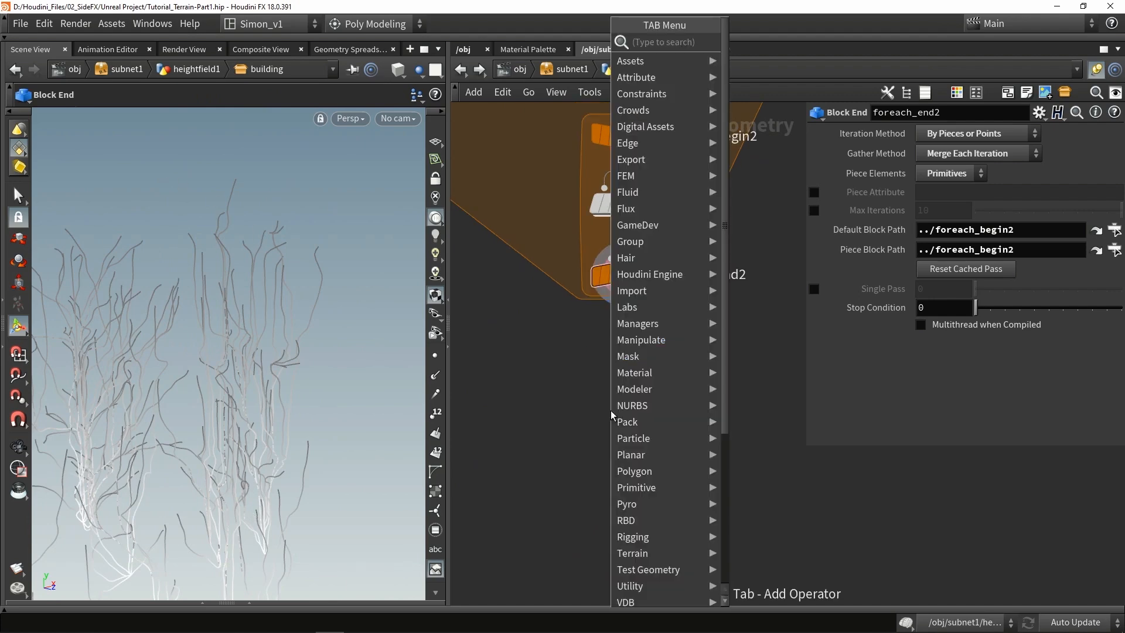
text(orie)
key(Return)
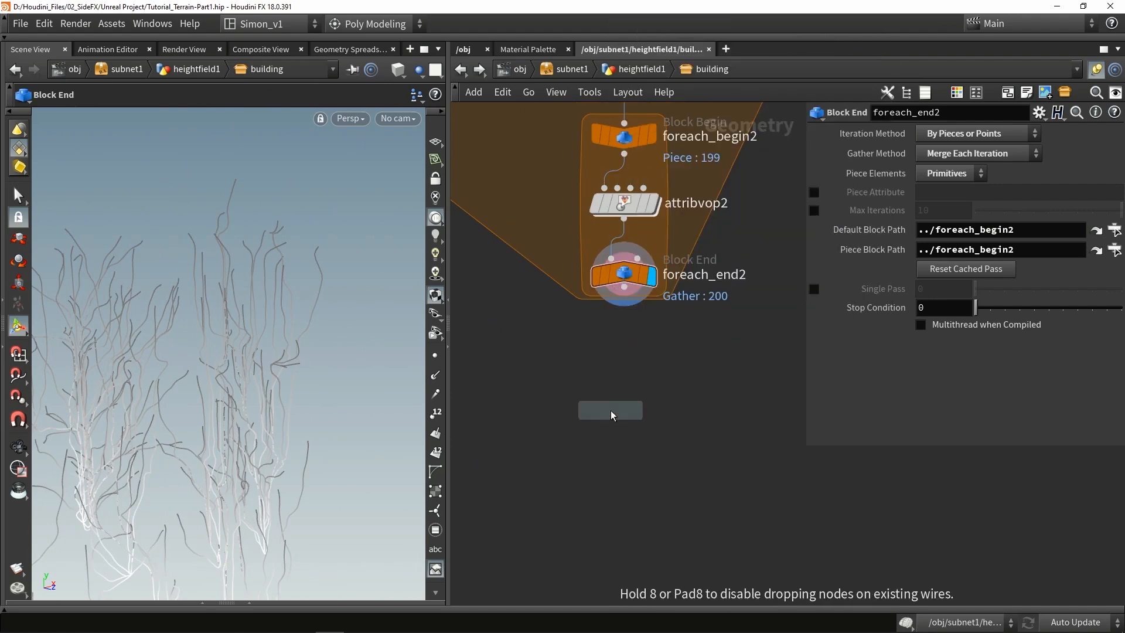
click(602, 383)
drag(623, 287, 596, 374)
click(604, 374)
middle_drag(539, 298, 619, 251)
scroll(619, 251, down, 1)
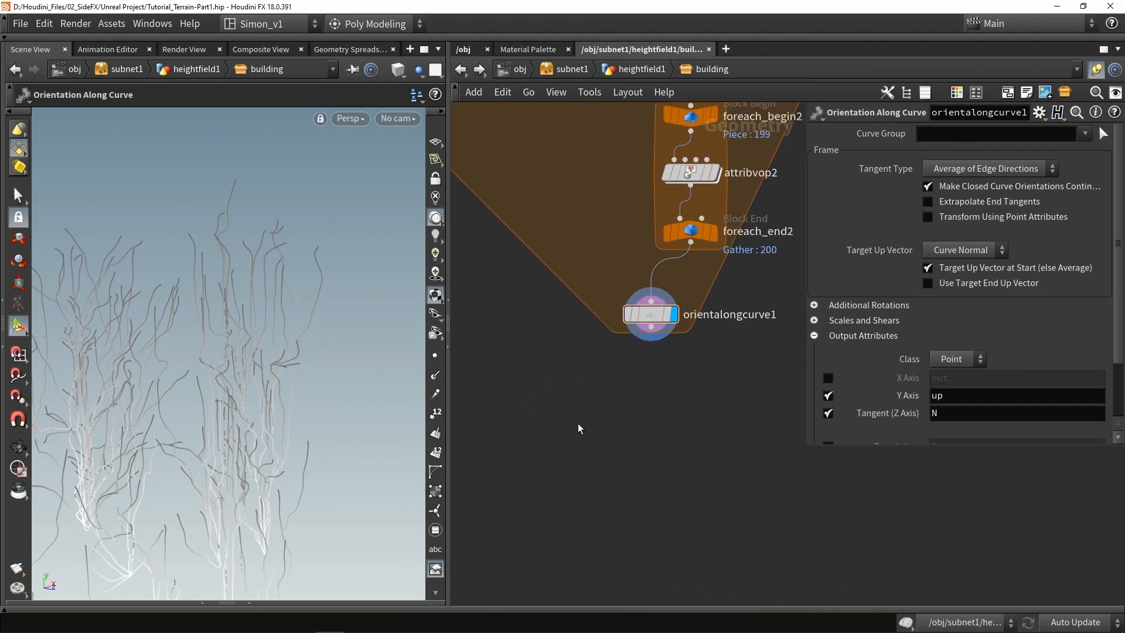
Step: Add a Fuse node after orientalongcurve1 and set its snap distance to about 0.00625
key(Tab)
text(fuse)
key(Return)
click(615, 408)
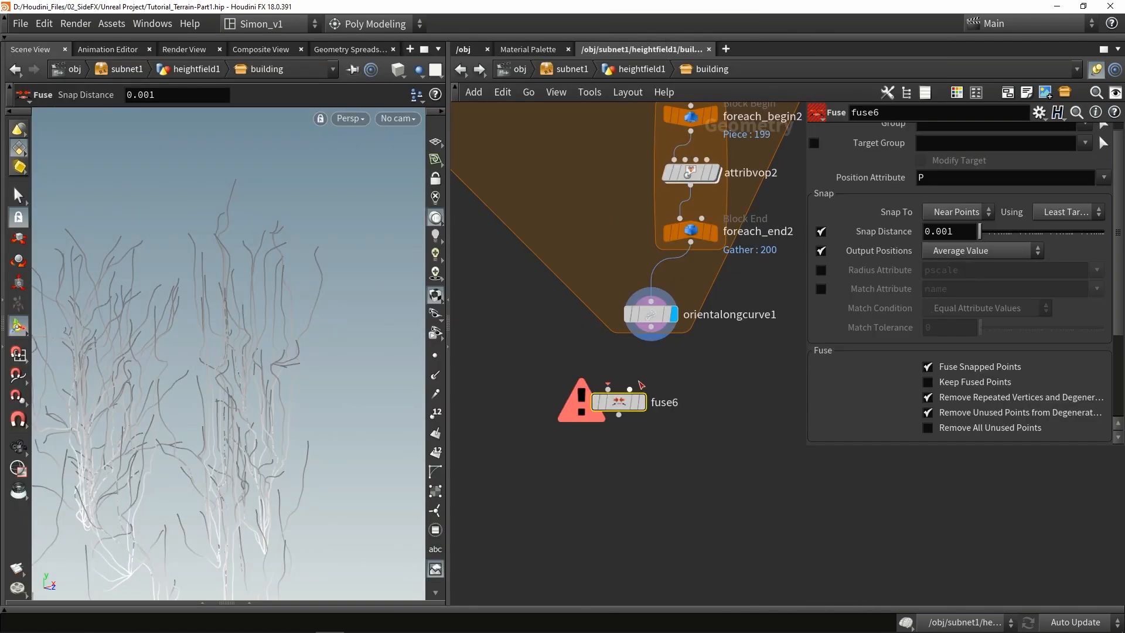
scroll(641, 386, up, 3)
drag(659, 288, 657, 361)
click(646, 417)
drag(979, 232, 1028, 237)
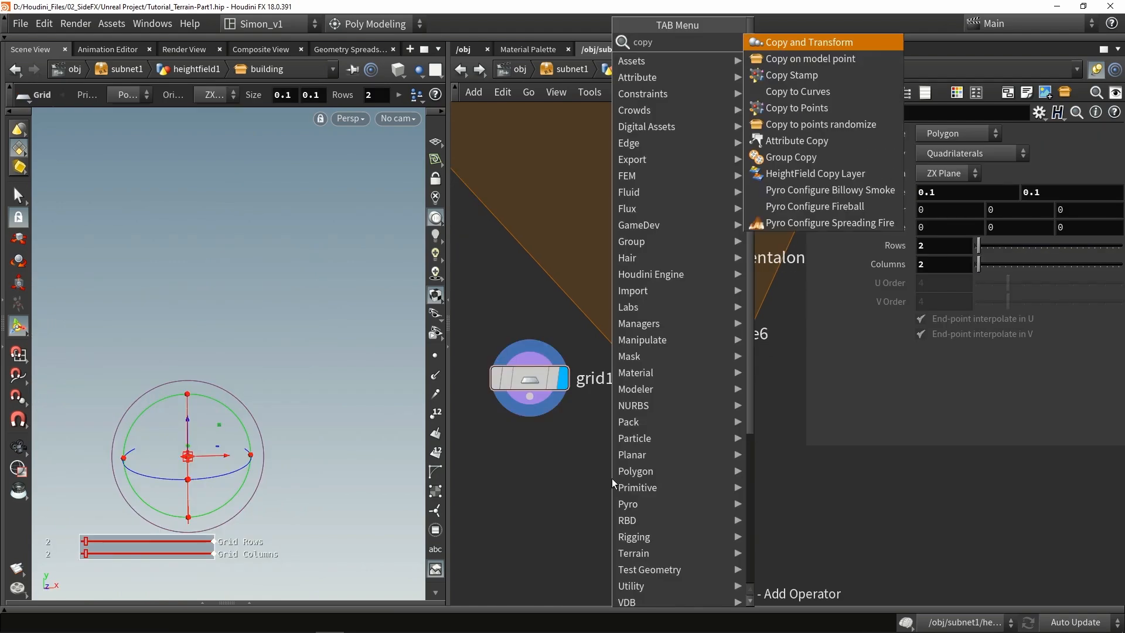
Step: Try copying grid1, sized 0.9 by 0.9 and rotated 46.7758 in X, onto the fuse6 points with a Copy to Points node
click(796, 108)
click(603, 472)
drag(530, 396, 587, 450)
drag(681, 351, 619, 450)
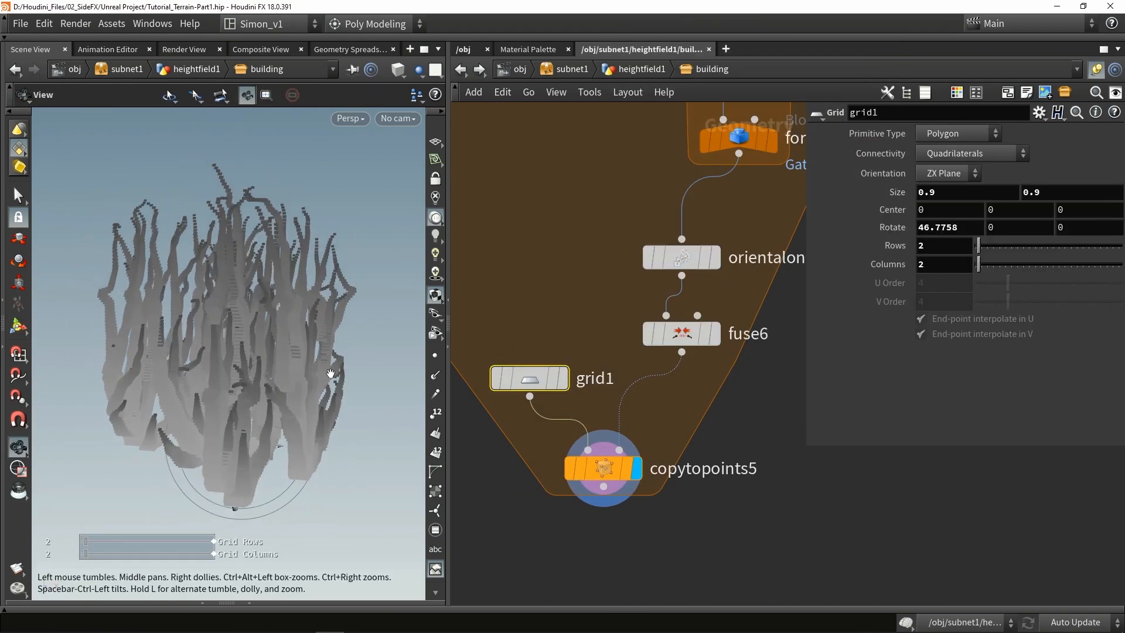
mouse_move(332, 377)
mouse_down()
mouse_move(320, 368)
mouse_move(329, 383)
mouse_move(347, 382)
mouse_up()
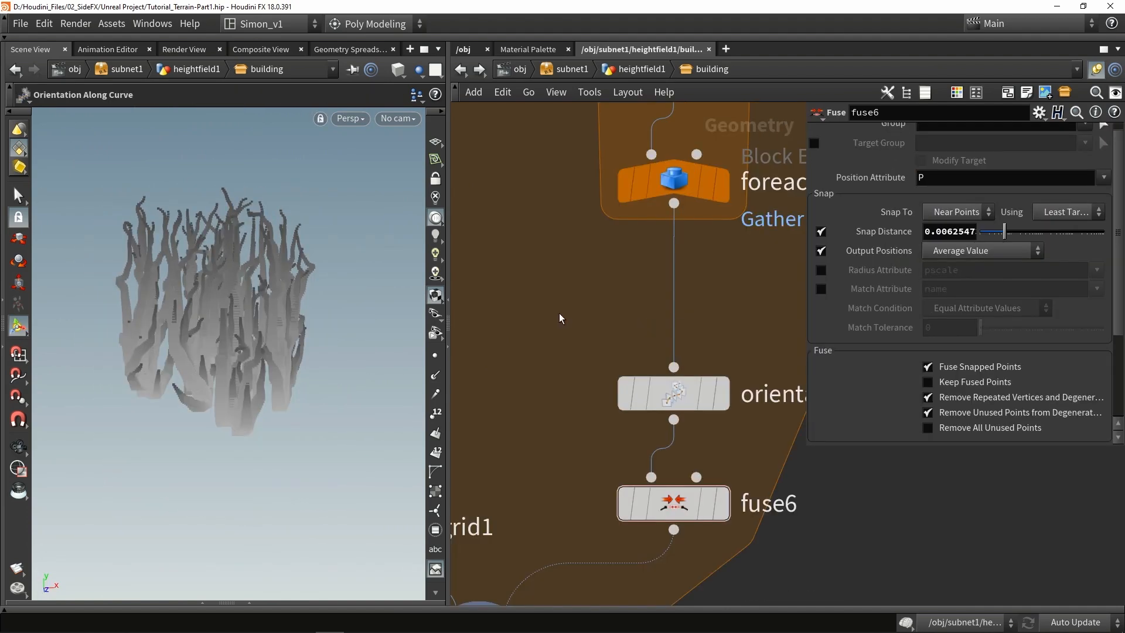
Step: Add an Attribute Noise node and insert it between foreach_end2 and orientalongcurve1
key(Tab)
text(nois)
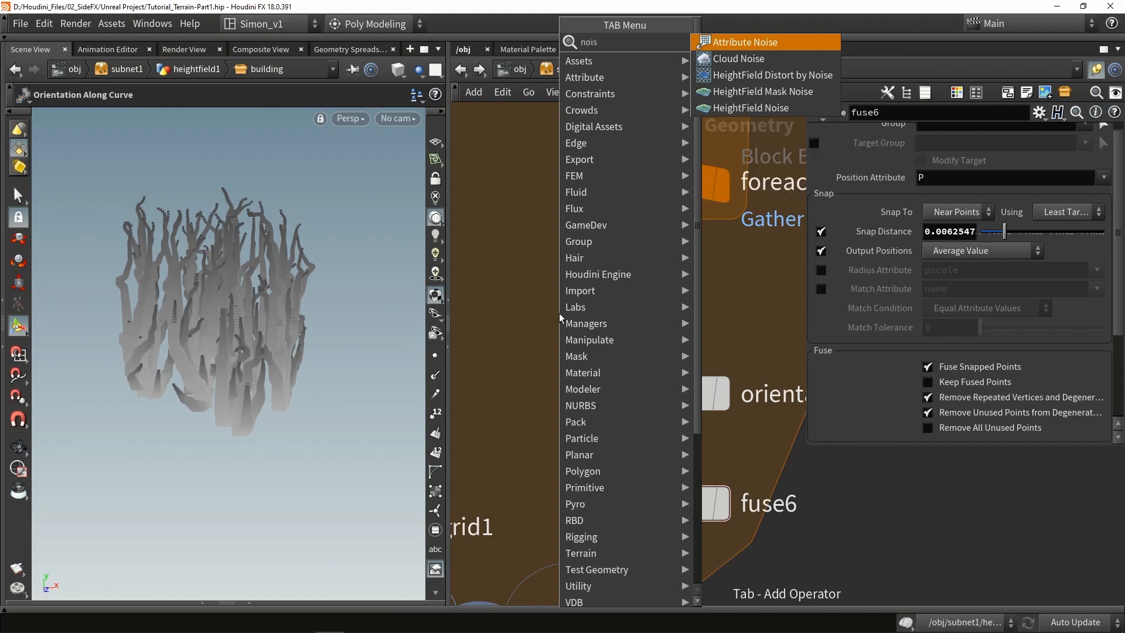
key(Return)
click(559, 312)
drag(558, 313, 675, 296)
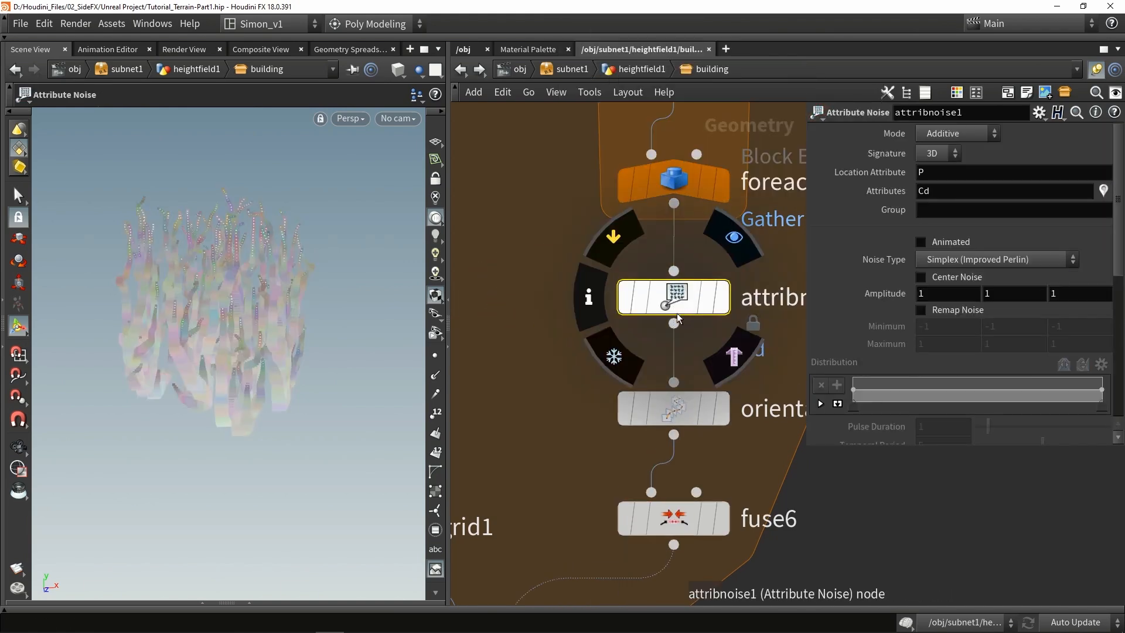
Step: Set attribnoise1 to a 1D signature, target the pscale attribute, and use Multiplicative mode
click(942, 156)
click(936, 174)
drag(940, 191, 898, 198)
text(pscale)
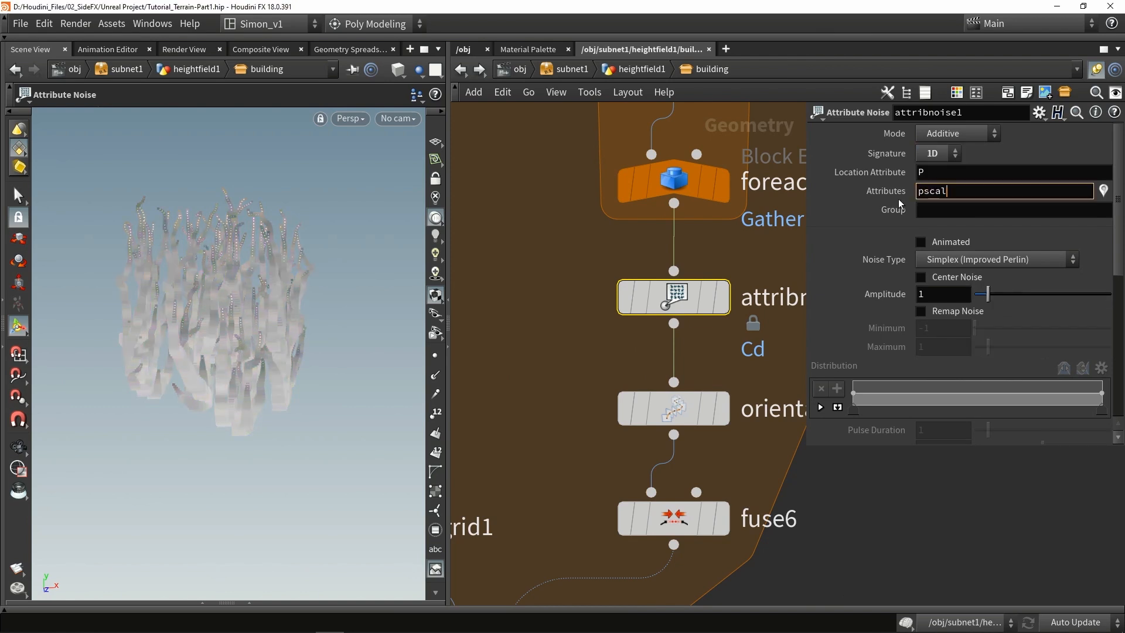
key(Return)
click(926, 133)
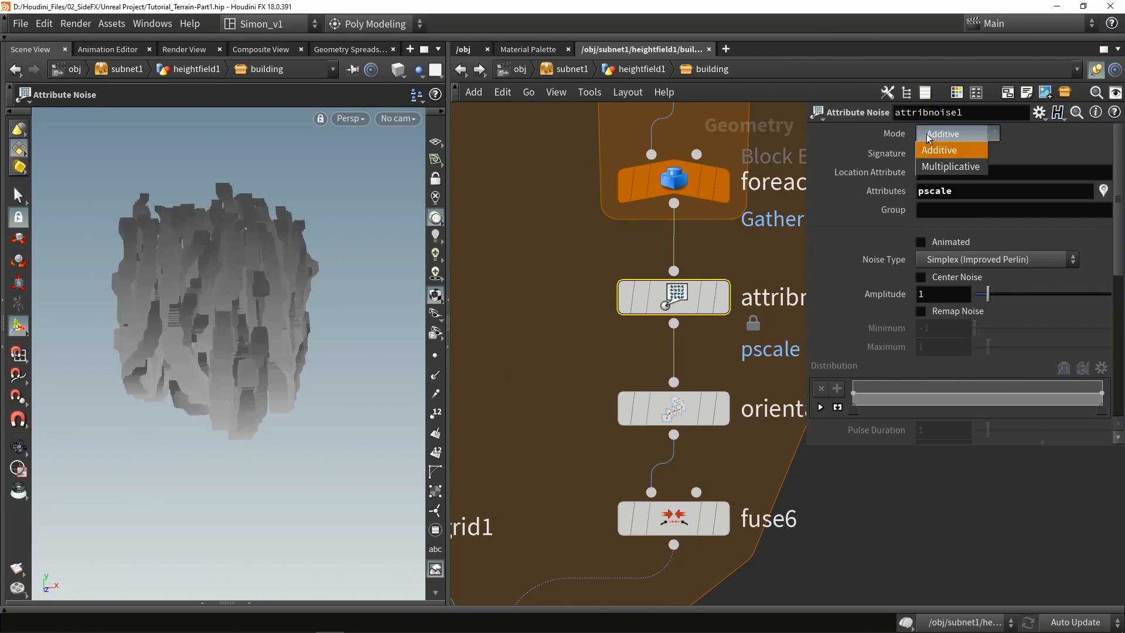
click(935, 166)
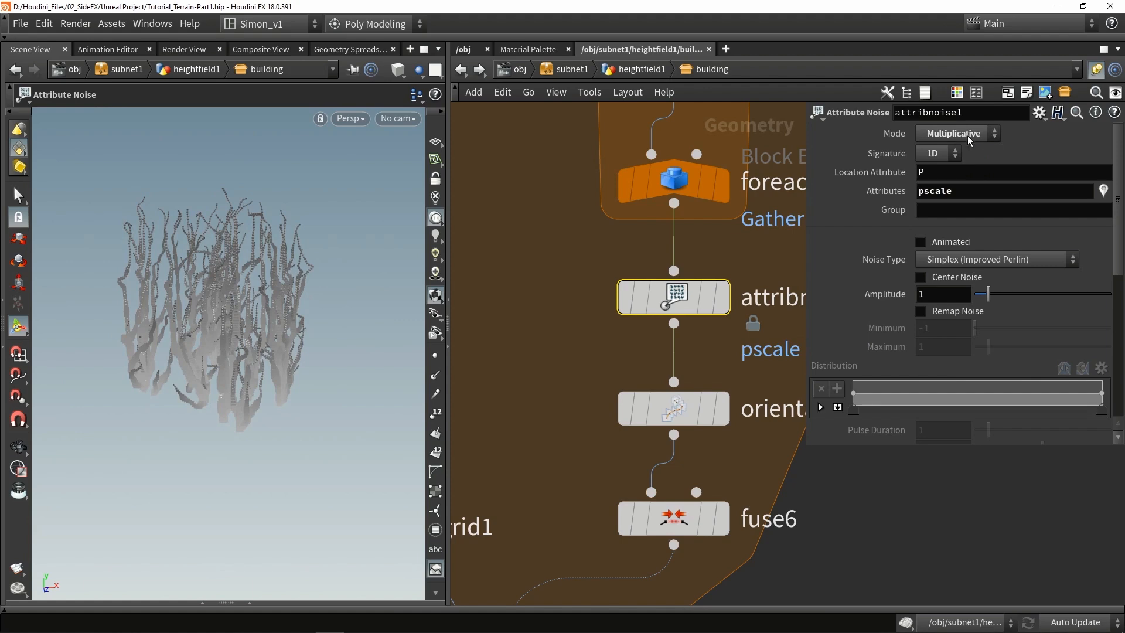
Step: Enable noise remapping on attribnoise1 with a minimum of 0.56 and a maximum of 1.34
alt+drag(157, 320, 151, 319)
alt+right_drag(151, 320, 244, 327)
alt+drag(243, 327, 253, 334)
alt+right_drag(253, 335, 207, 332)
mouse_move(989, 294)
mouse_down()
mouse_move(1052, 302)
mouse_move(994, 303)
mouse_move(984, 331)
mouse_move(993, 350)
mouse_up()
click(972, 311)
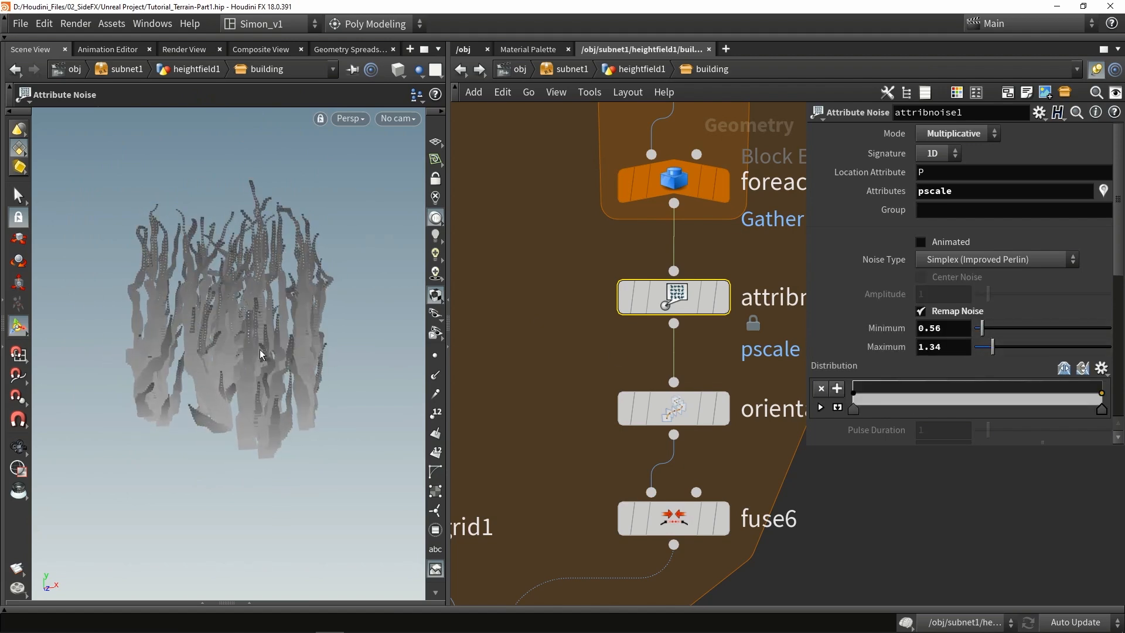
Step: Delete the grid1 and copytopoints5 preview nodes
alt+drag(323, 356, 251, 351)
drag(550, 299, 654, 483)
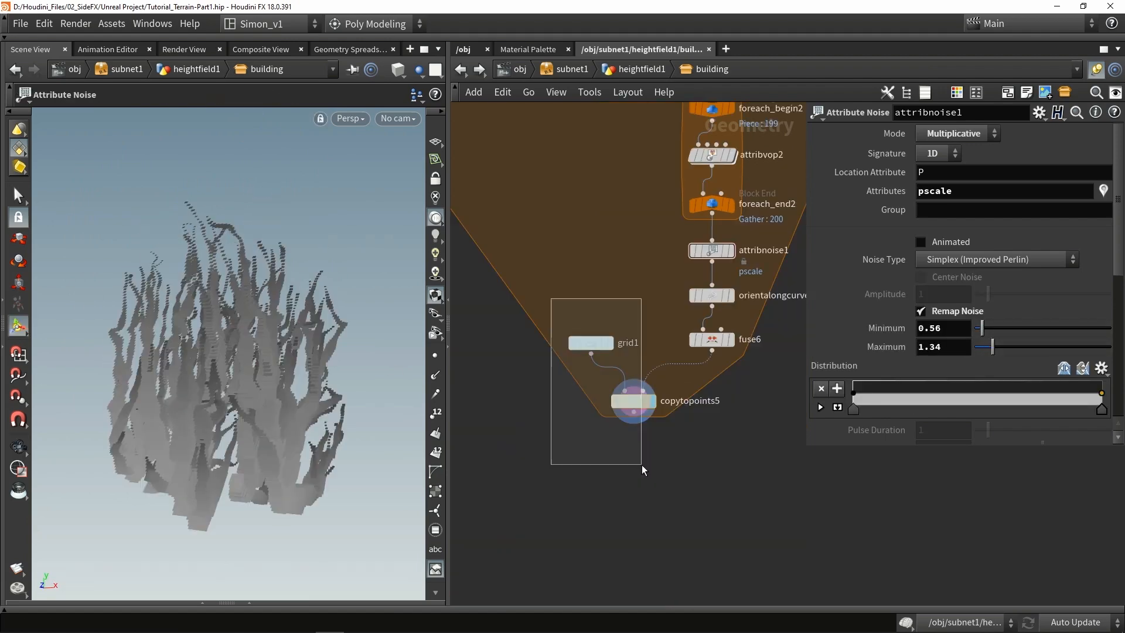
key(Delete)
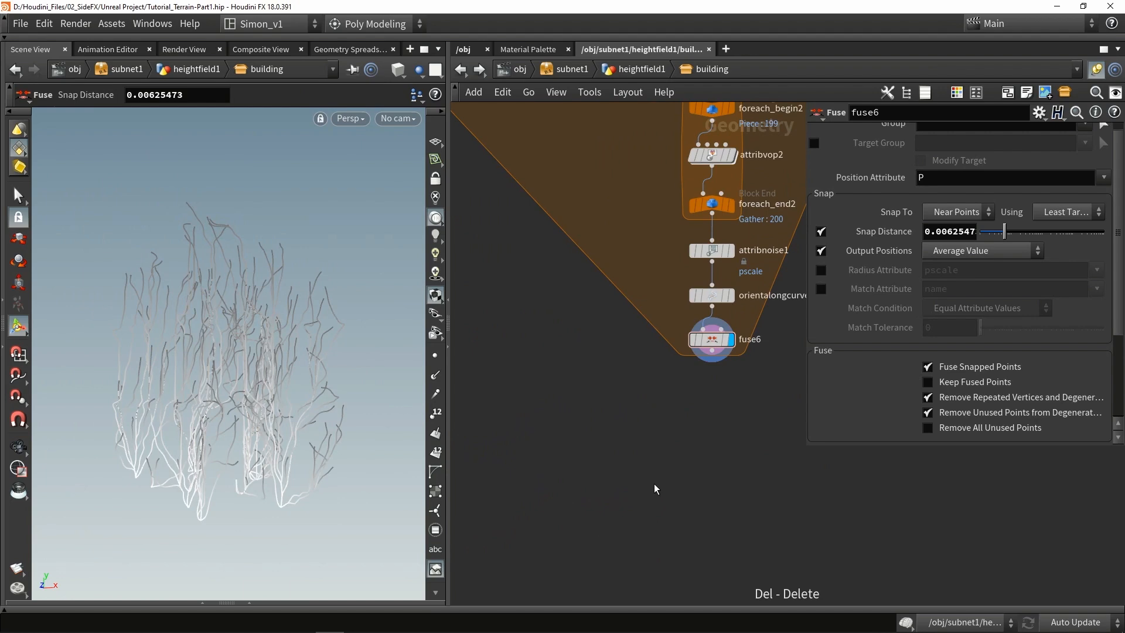
Step: Select the whole branch-curve node chain and move it up and away from the neighbouring merge nodes
scroll(644, 390, down, 6)
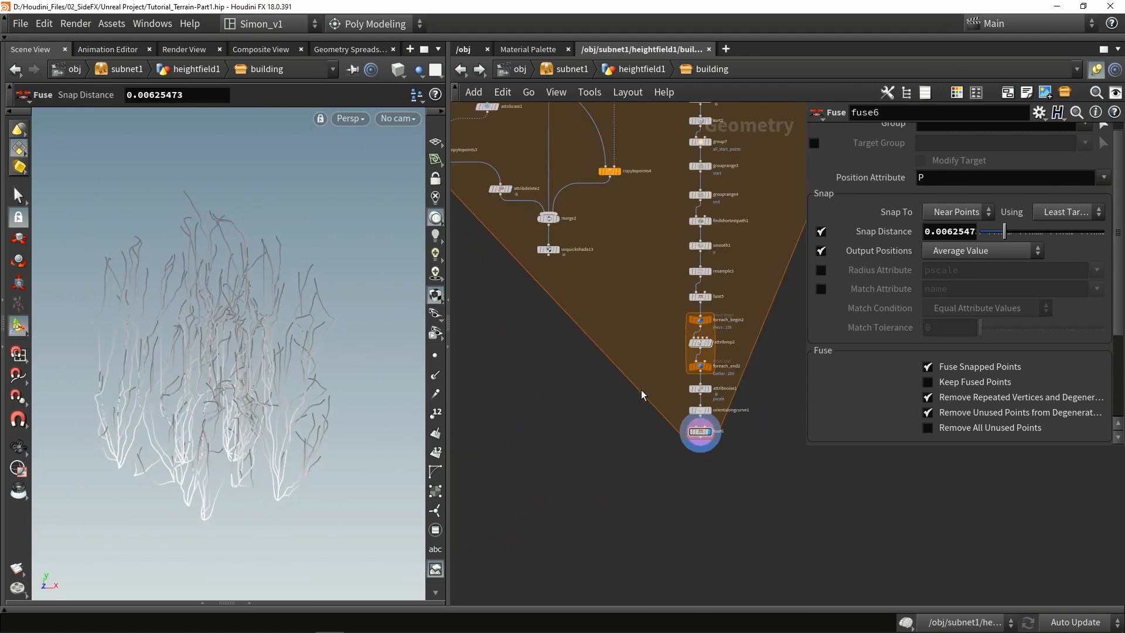
middle_drag(652, 211, 612, 301)
drag(615, 276, 660, 533)
middle_drag(737, 403, 650, 438)
scroll(650, 439, down, 1)
drag(567, 339, 725, 275)
click(671, 368)
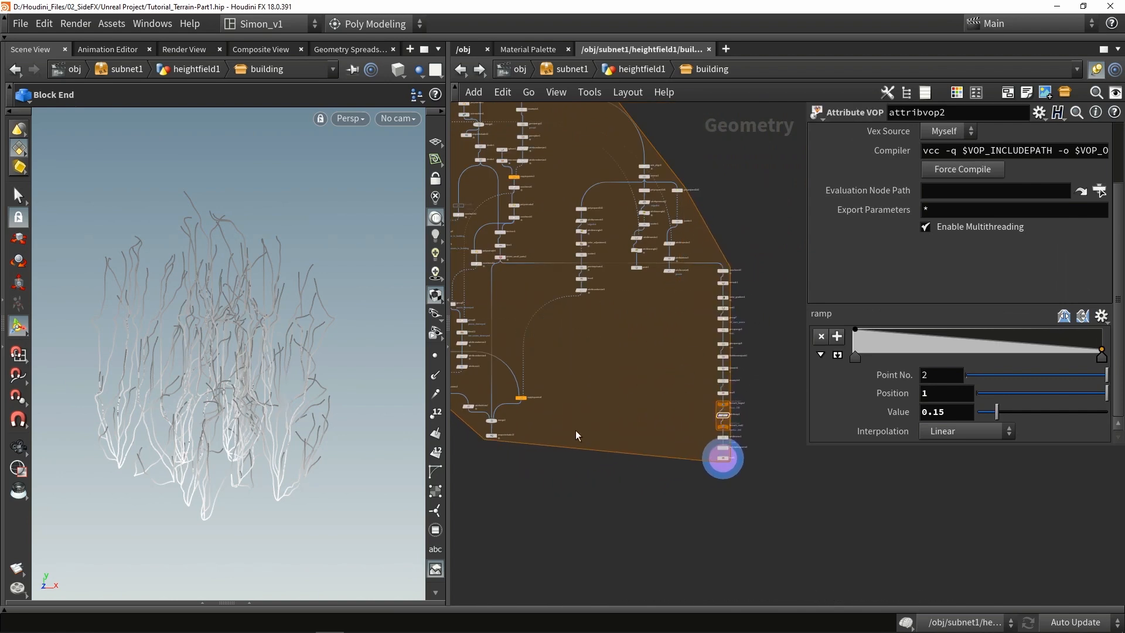
Step: Go up to the heightfield1 network and switch the update mode to Manual
key(u)
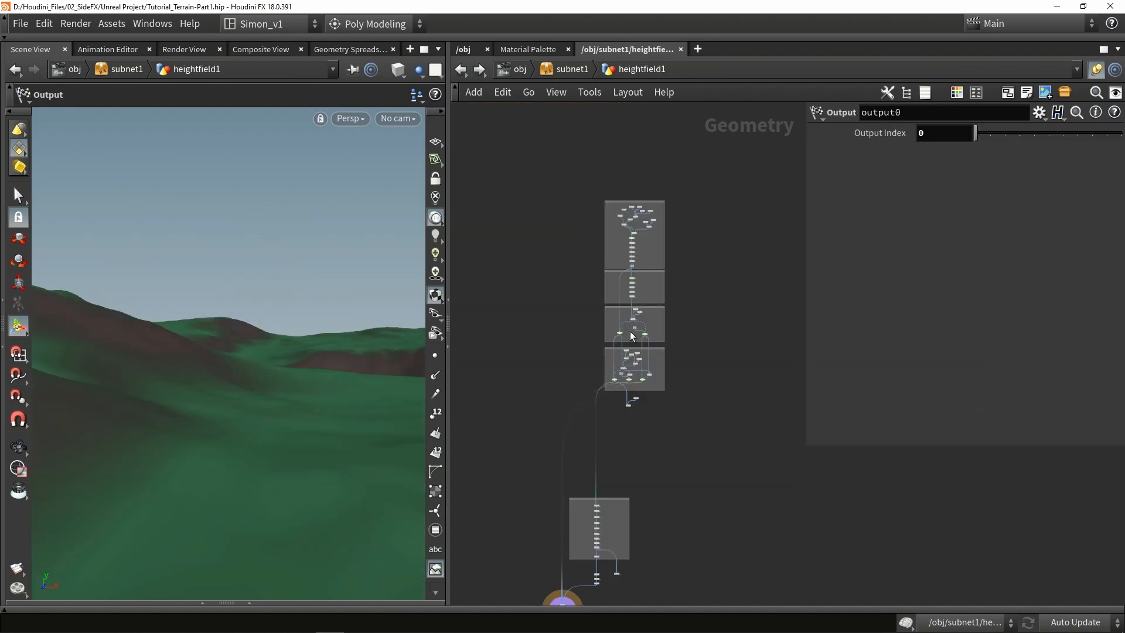
scroll(624, 355, up, 3)
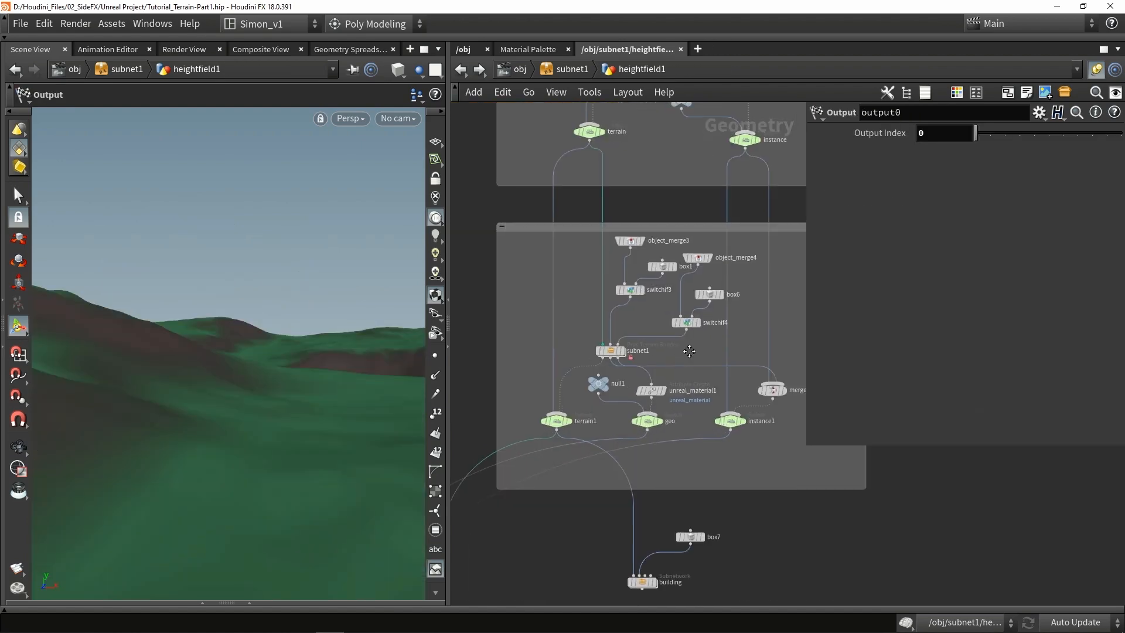
middle_drag(689, 347, 642, 501)
scroll(641, 502, down, 2)
scroll(641, 501, down, 1)
click(1069, 621)
click(1068, 606)
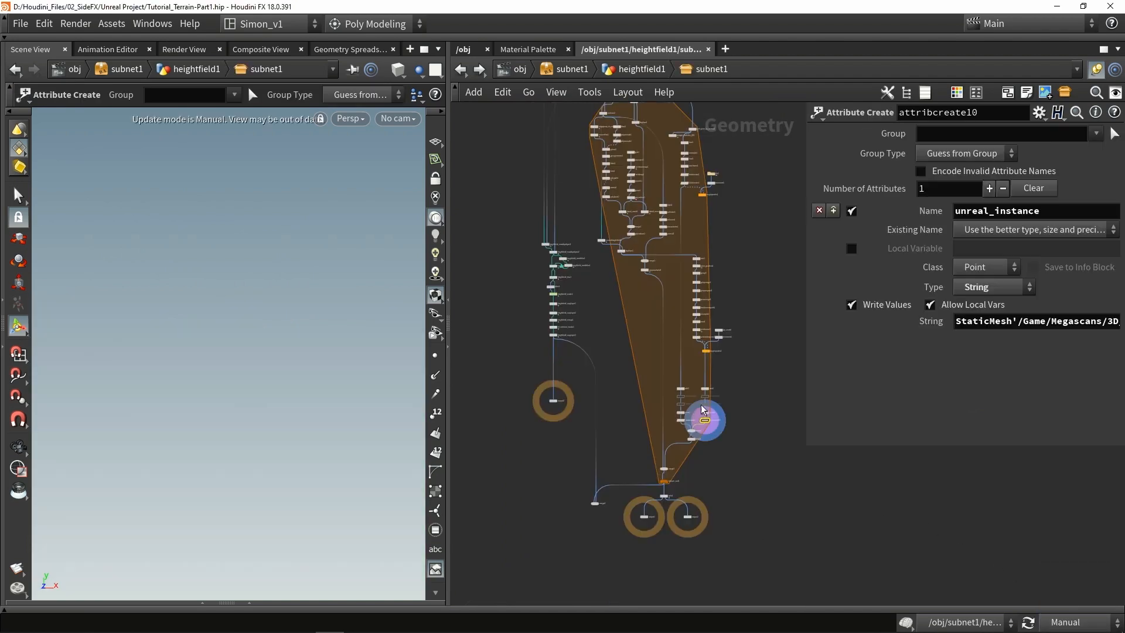
Step: Inside subnet1, copy the five-node chain from add4 down to attribcreate10
scroll(703, 419, up, 5)
drag(807, 501, 669, 273)
key(ctrl+c)
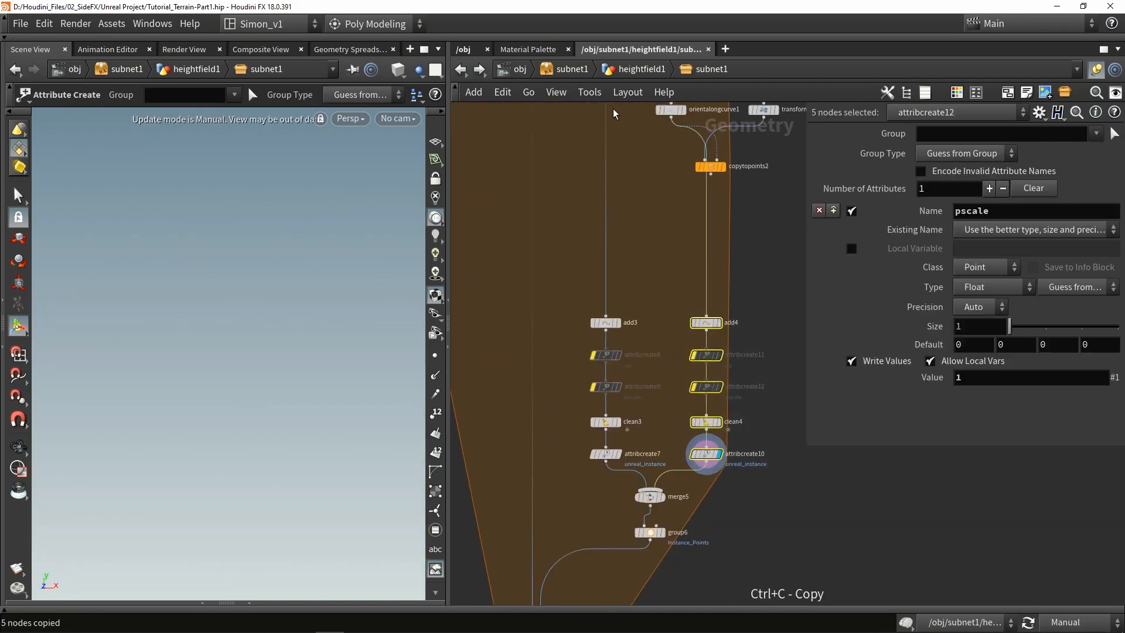
Step: Leave subnet1 for the heightfield1 network and enter the building subnetwork
click(604, 71)
scroll(632, 310, down, 5)
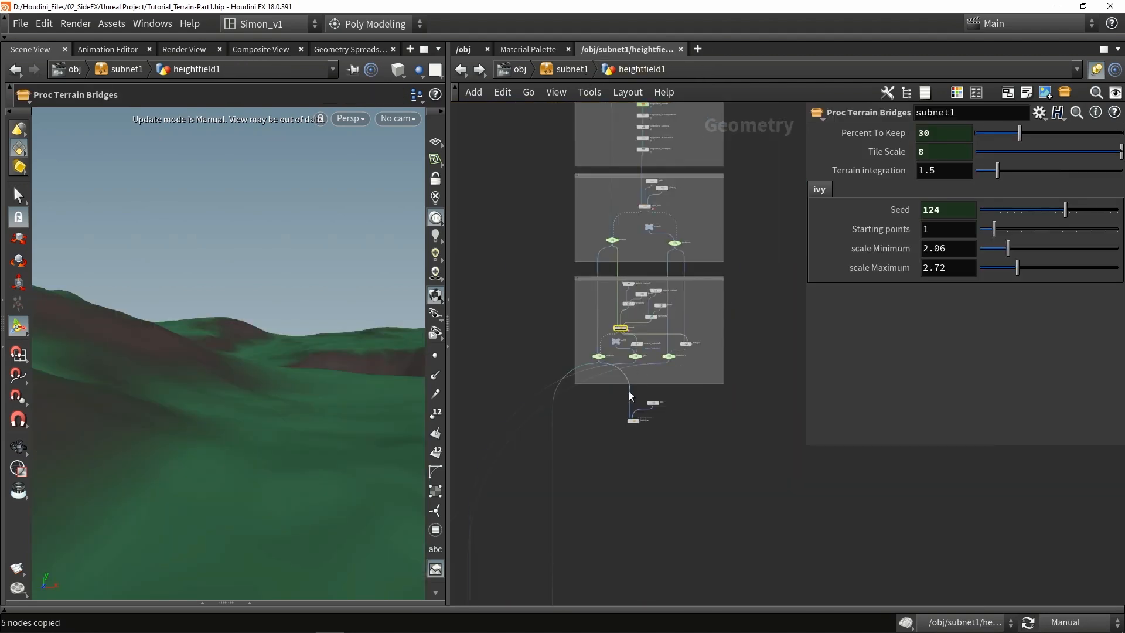
scroll(630, 408, up, 5)
double_click(641, 440)
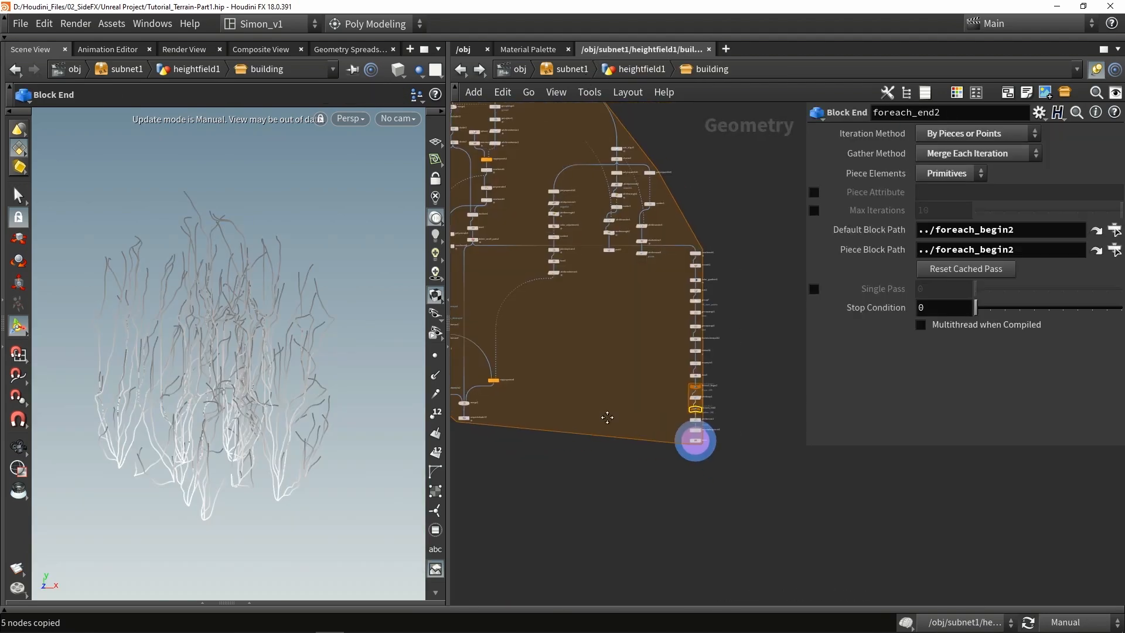
Step: Display peak1 and attribcreate8 in turn to examine the points at the ends of the scatter branches
scroll(609, 436, up, 1)
middle_drag(591, 356, 616, 412)
scroll(615, 405, down, 2)
scroll(610, 279, up, 5)
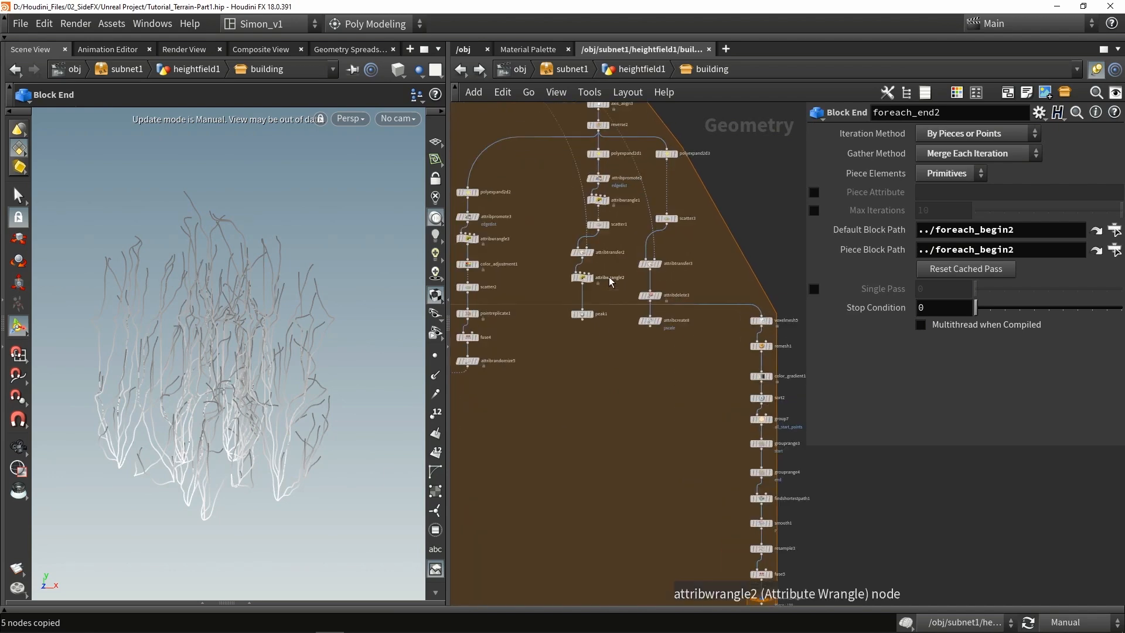
scroll(633, 322, down, 4)
scroll(612, 299, up, 5)
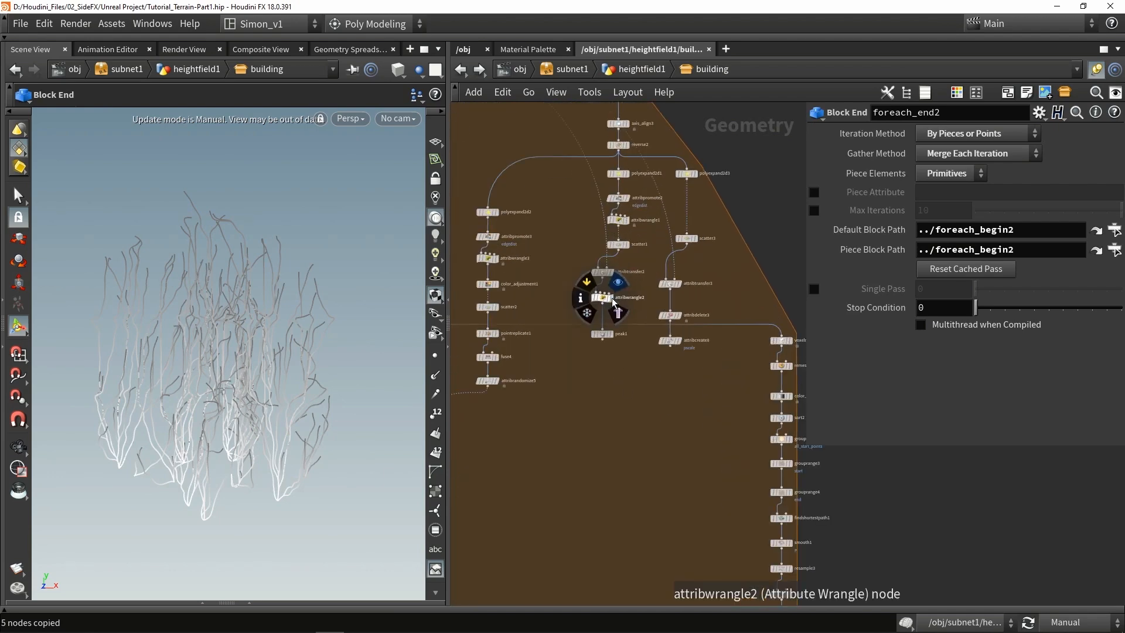
click(615, 335)
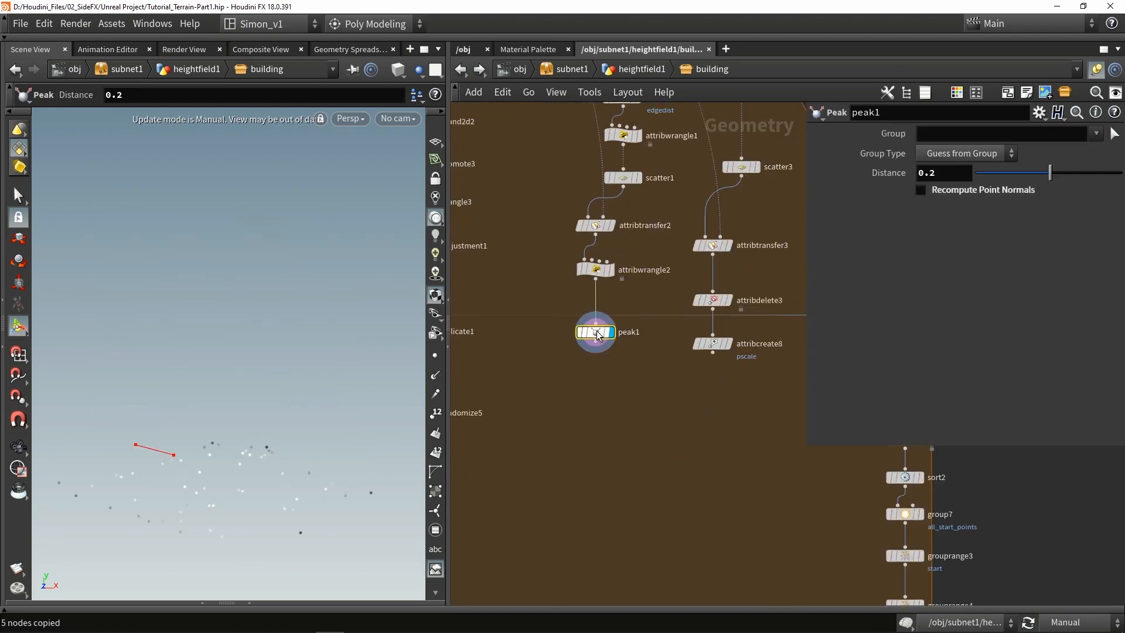
click(710, 343)
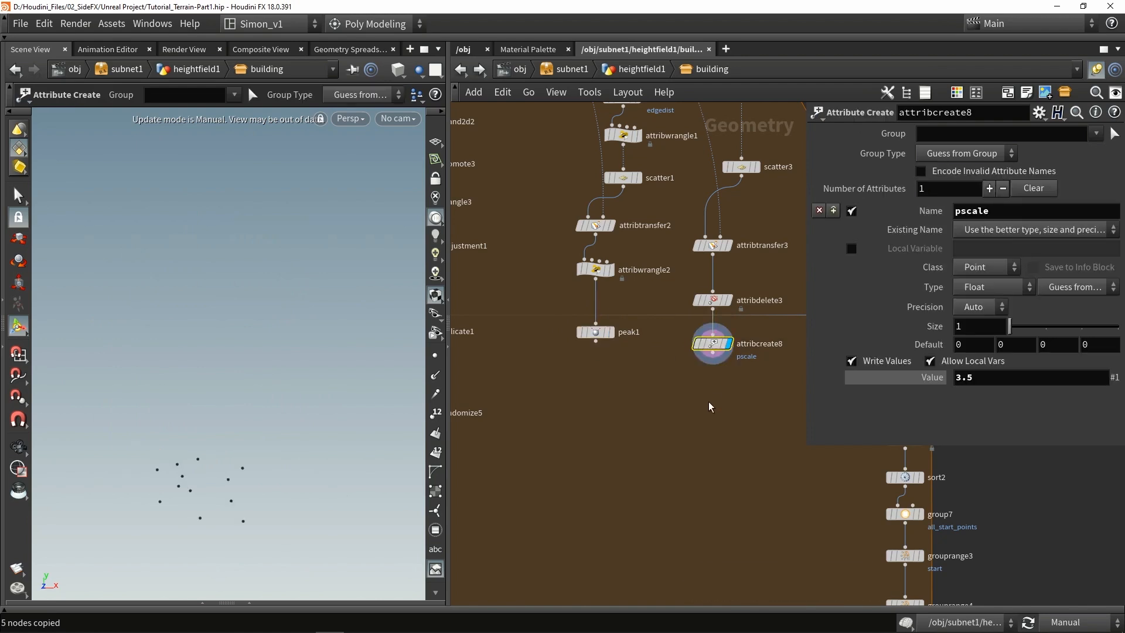
scroll(674, 352, down, 3)
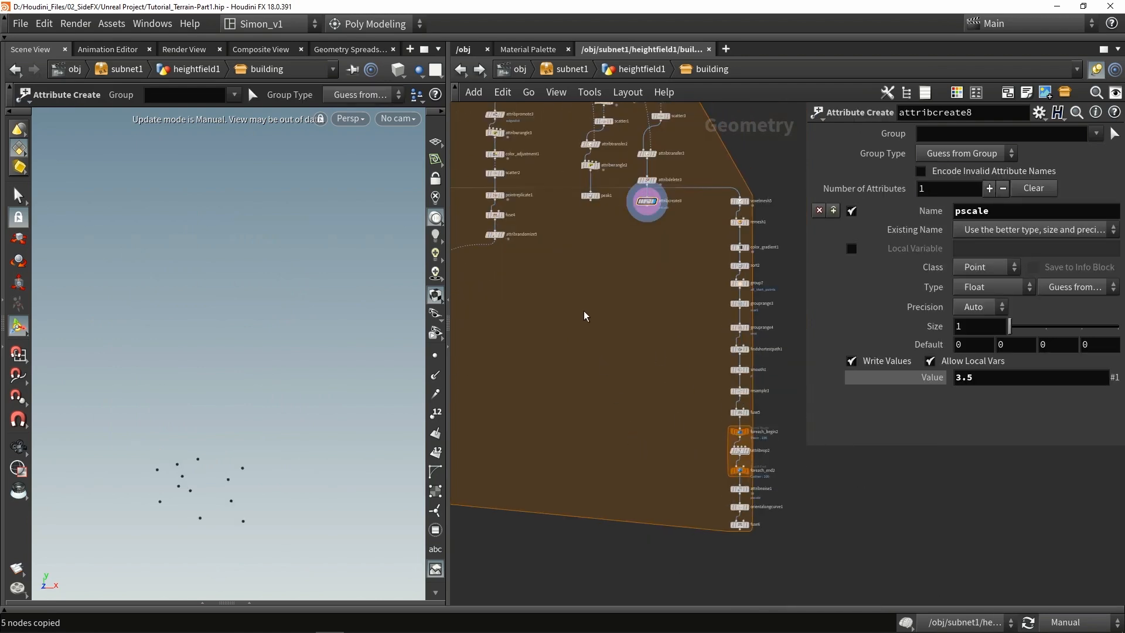
Step: Paste the copied five-node instancing chain into the open area below the scatter branches of the building network
key(ctrl+v)
scroll(586, 304, down, 3)
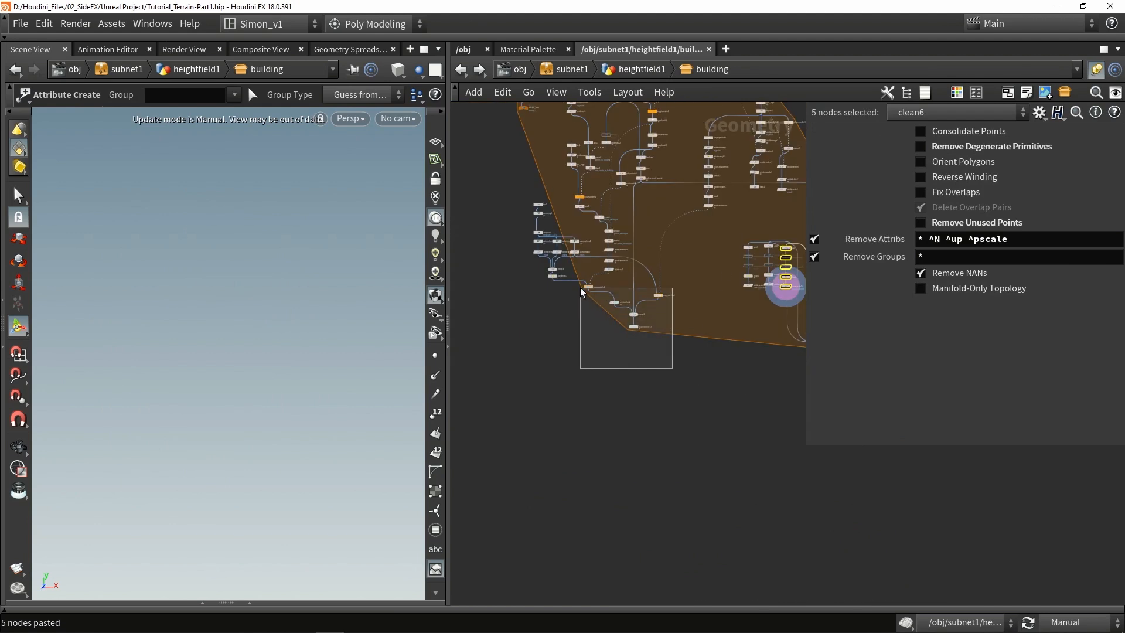
Step: Lower the final merge nodes and move the three pasted instancing chains into the space below the scatter branches
drag(585, 296, 577, 283)
drag(633, 314, 643, 467)
click(683, 380)
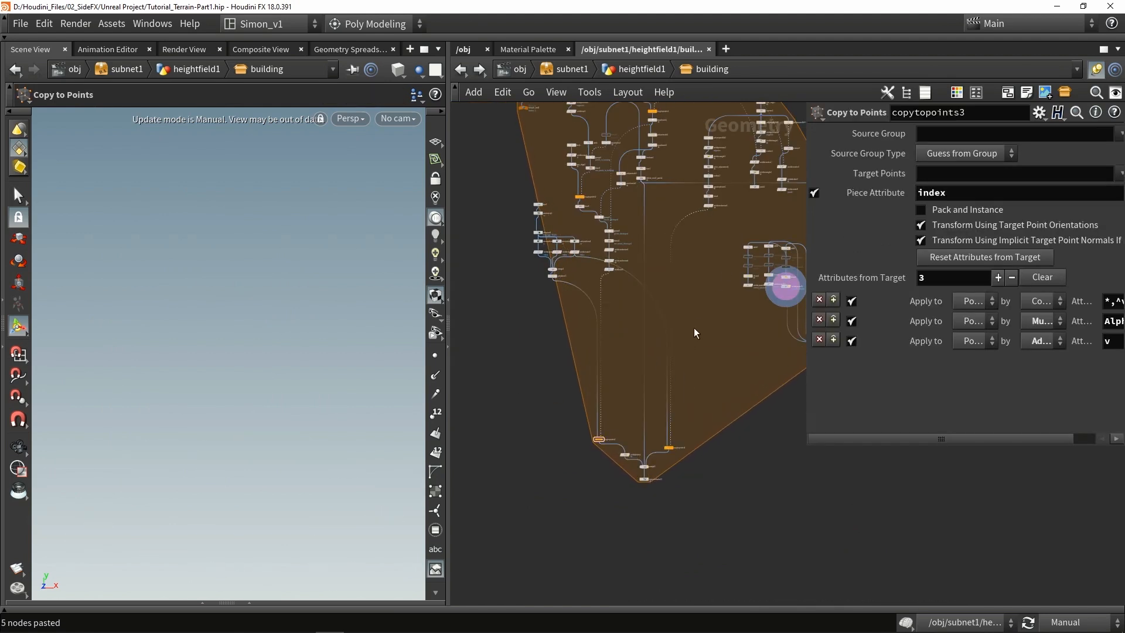
scroll(669, 300, up, 5)
drag(701, 344, 575, 204)
drag(642, 211, 606, 492)
click(716, 482)
Step: Wire peak1 into add4, attribcreate8 into add5, and the fuse node ending the branch-curve chain into add6
scroll(716, 481, down, 2)
drag(628, 144, 579, 485)
drag(683, 149, 621, 483)
drag(777, 472, 657, 487)
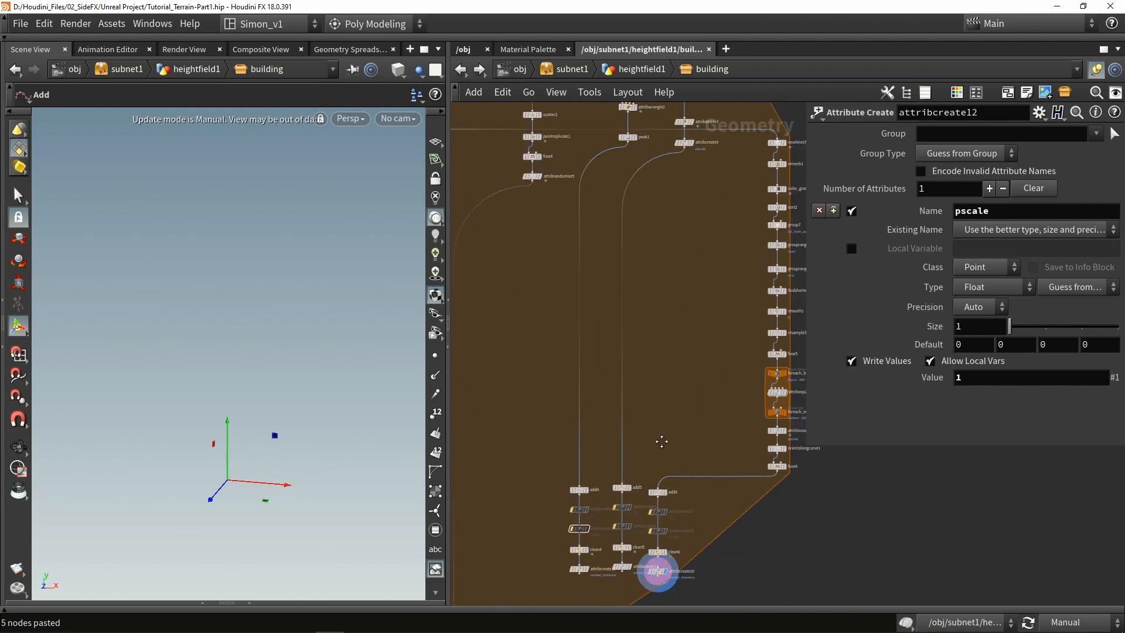
Step: Display clean4, enable the bypassed up-attribute node attribcreate11, and check the point attributes reaching clean4
scroll(586, 527, up, 3)
click(562, 465)
middle_click(563, 465)
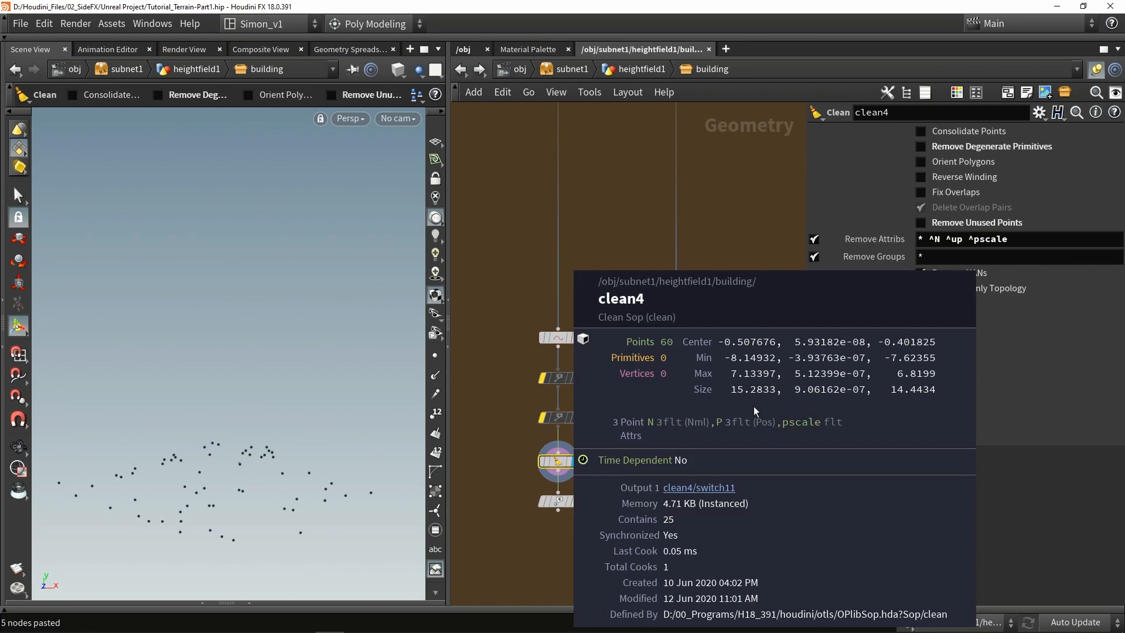
mouse_move(543, 381)
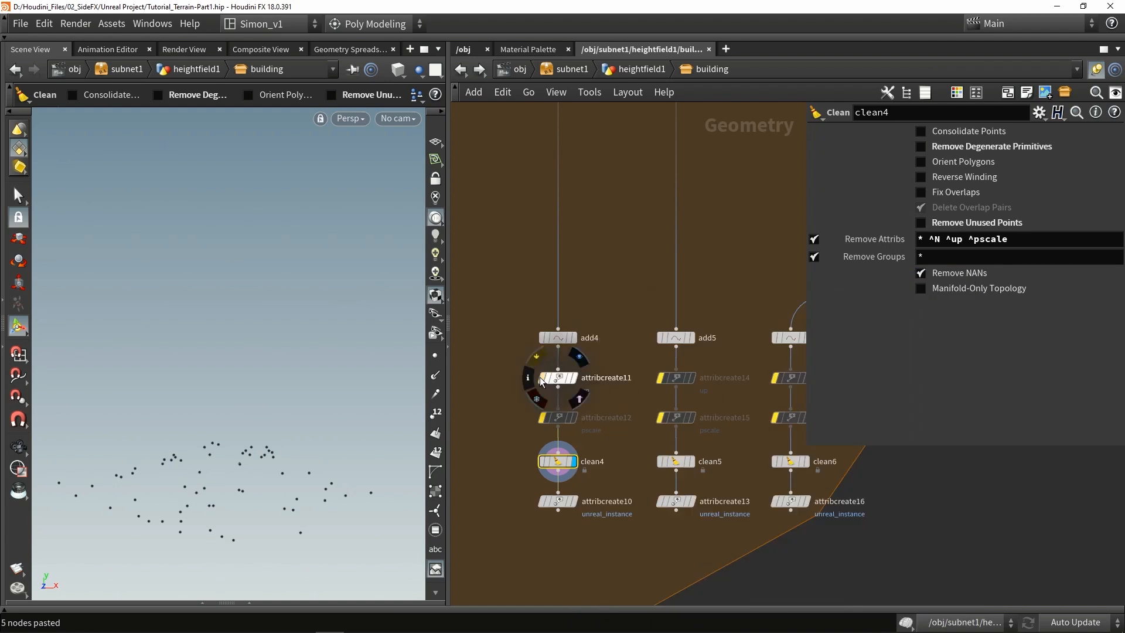
middle_click(558, 466)
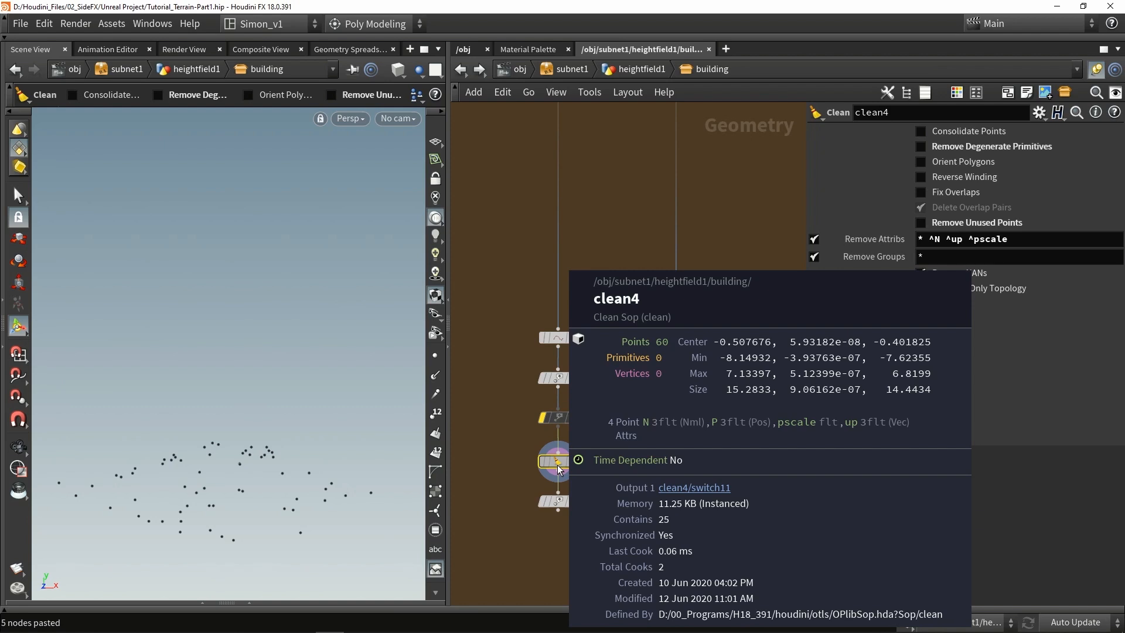
Step: Display clean5, enable the bypassed up-attribute node attribcreate14, and inspect the second chain's point attributes
middle_drag(575, 439, 505, 414)
click(626, 440)
click(607, 437)
middle_click(606, 437)
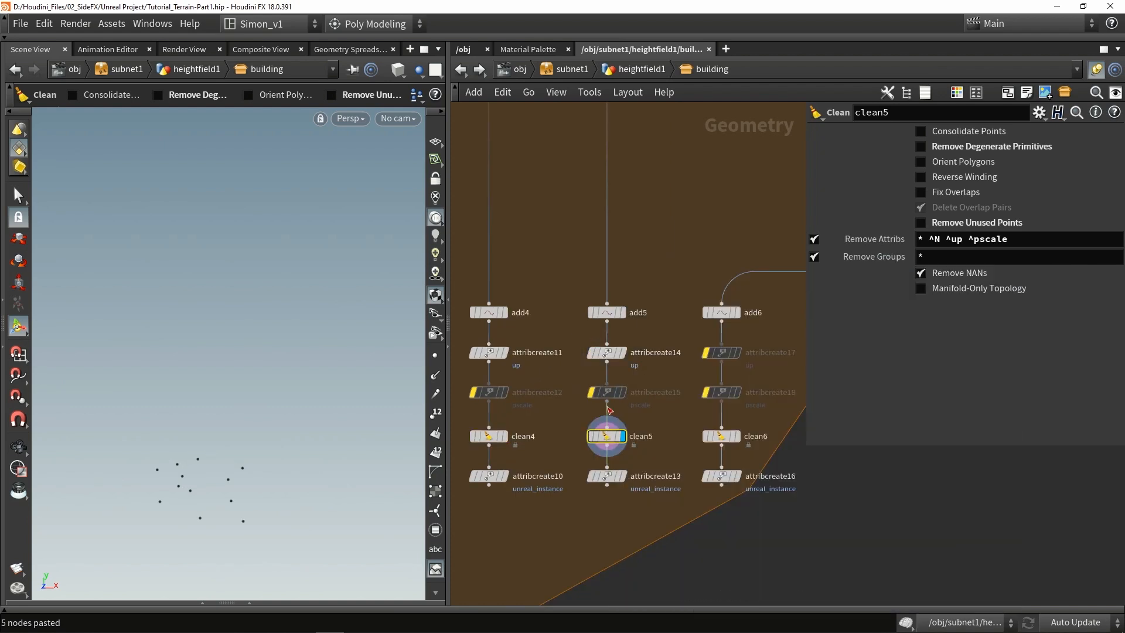
middle_click(610, 438)
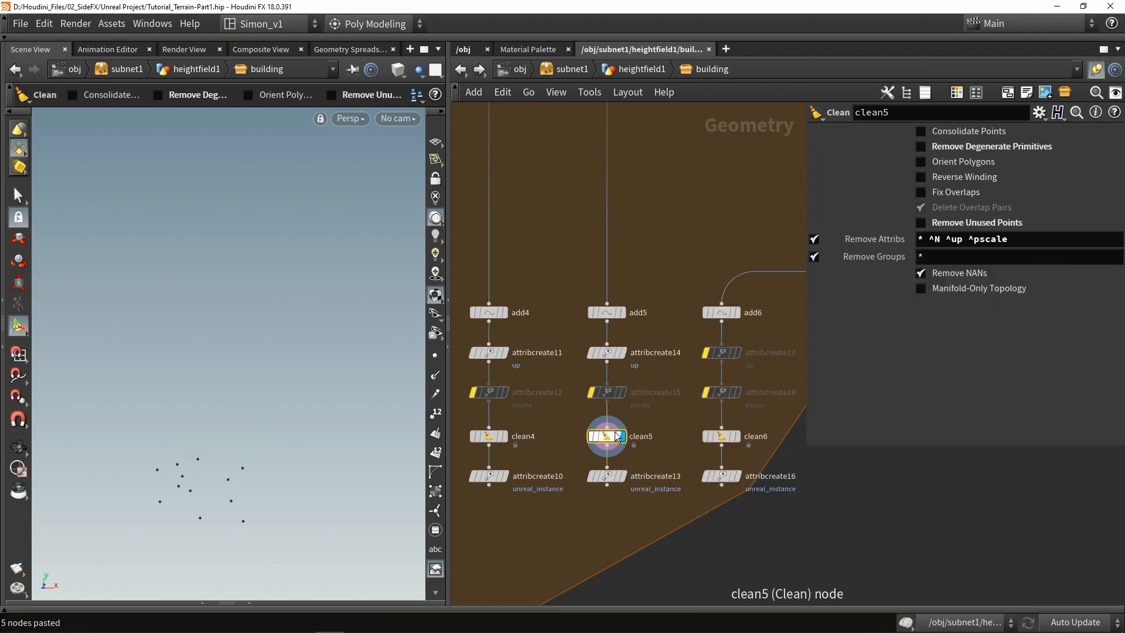
Step: Display clean6 and inspect the point attributes of the third instancing chain
middle_drag(739, 438, 628, 437)
click(625, 437)
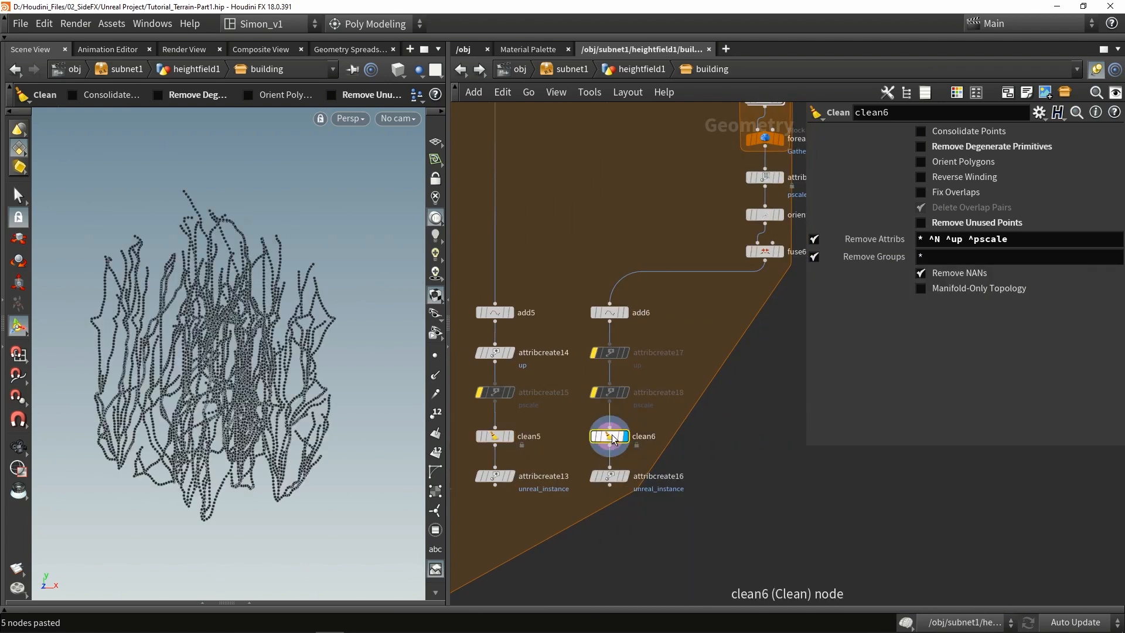
middle_click(612, 438)
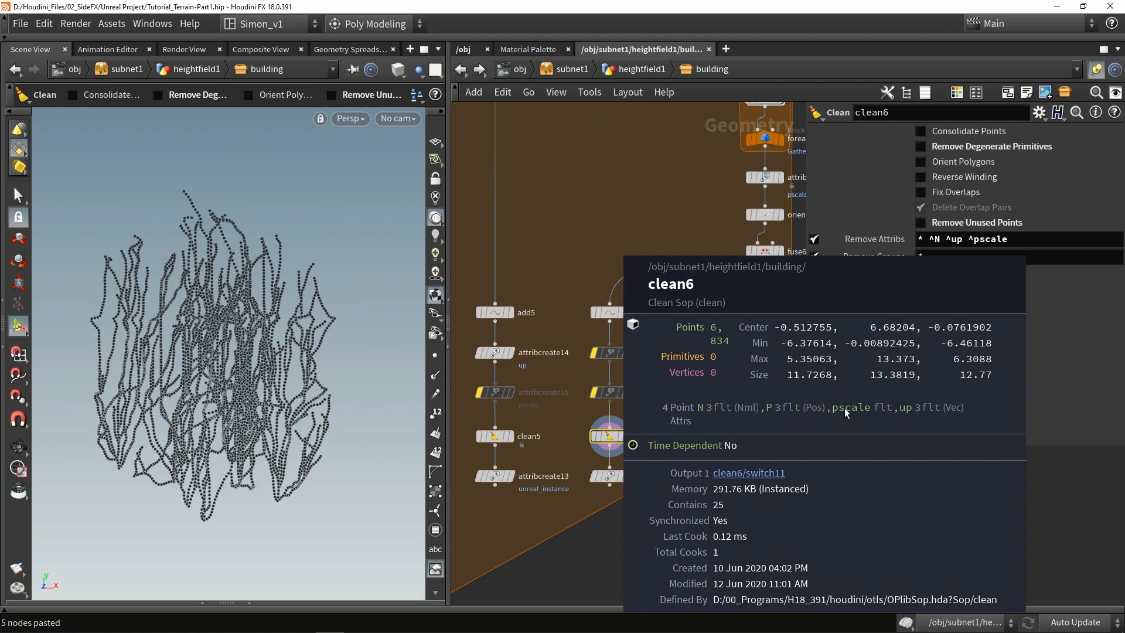
Step: Review the unreal_instance nodes at the ends of the three chains and display attribcreate10
scroll(763, 414, down, 2)
drag(783, 481, 557, 438)
click(702, 468)
drag(801, 478, 553, 444)
click(618, 473)
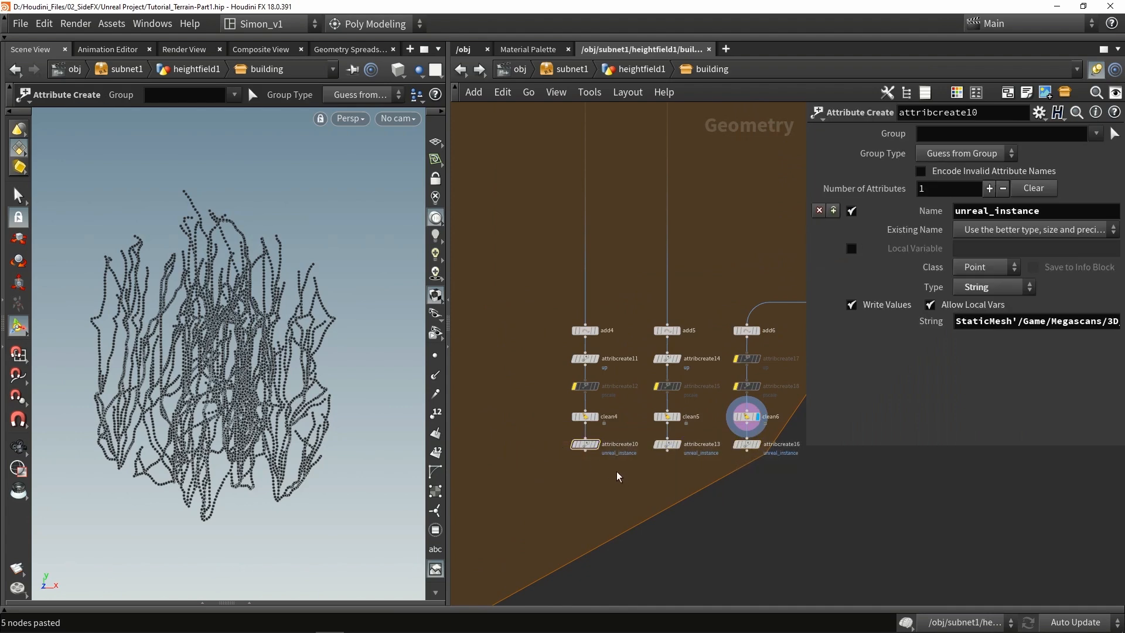
scroll(588, 447, up, 3)
click(581, 441)
Step: Switch to Unreal Editor, copy the Var1_LOD3_1 fern mesh reference, and paste it as attribcreate10's unreal_instance string in Houdini
mouse_move(586, 457)
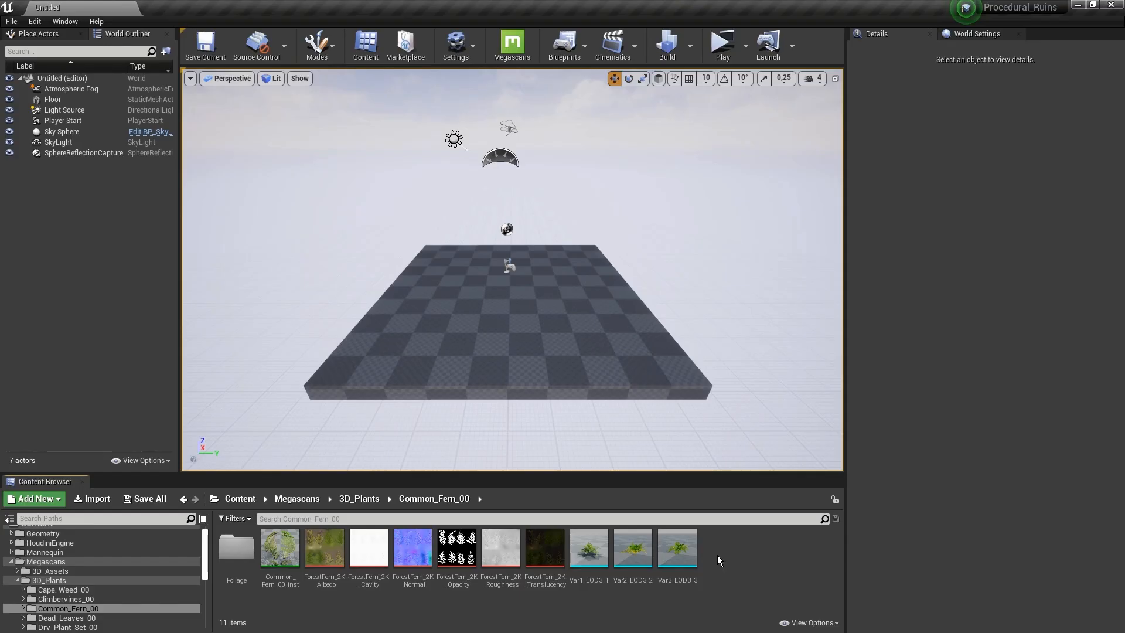
right_click(586, 554)
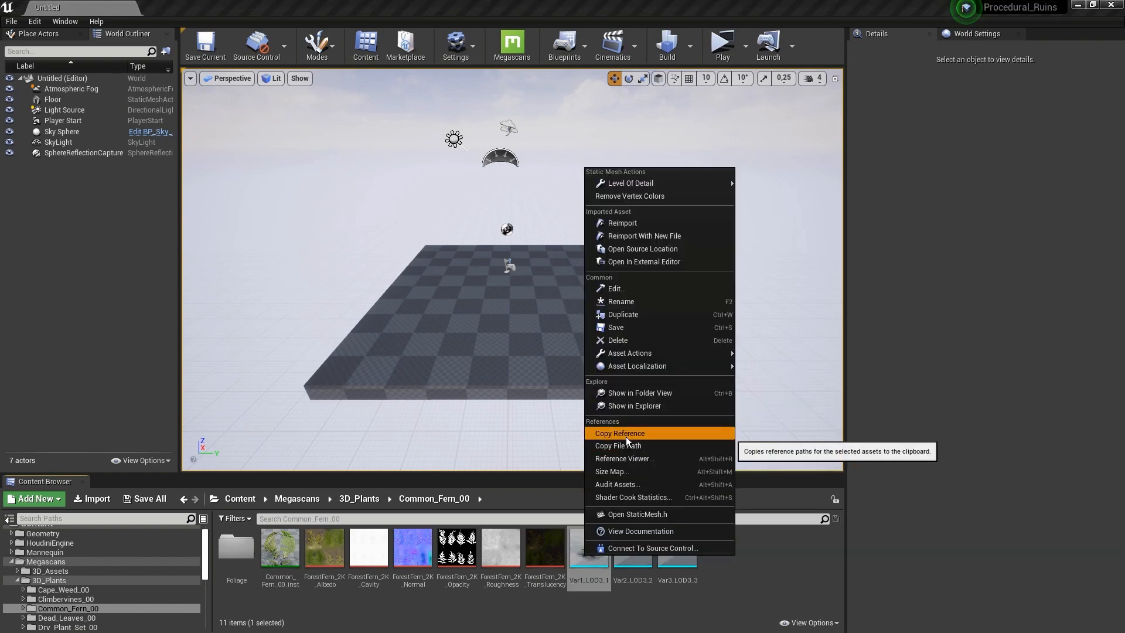
click(626, 435)
click(1078, 8)
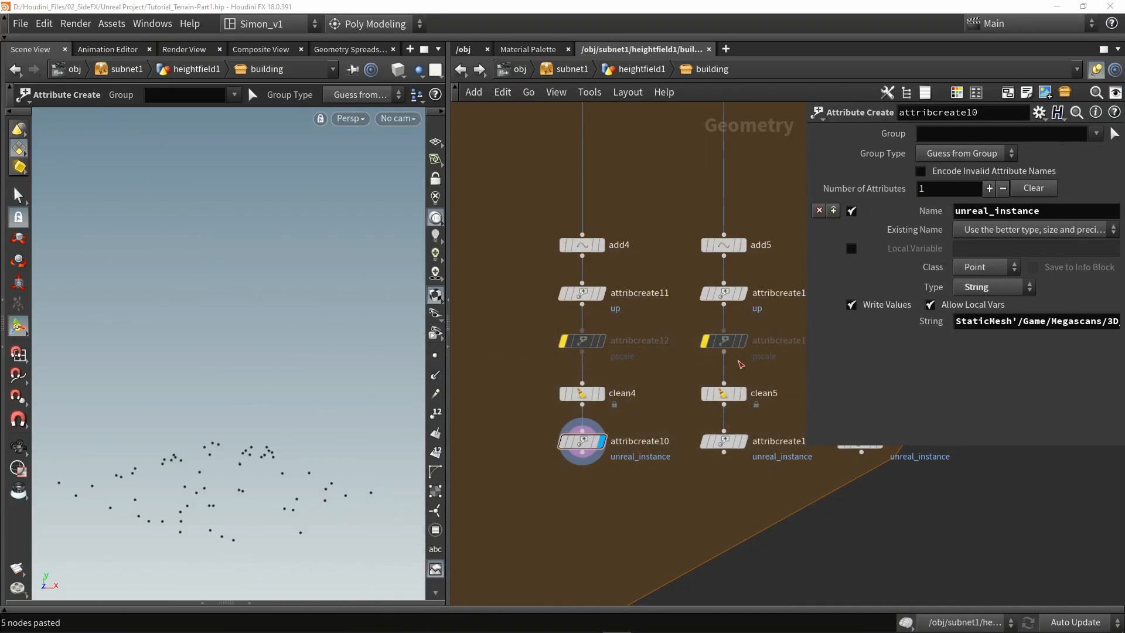
click(585, 444)
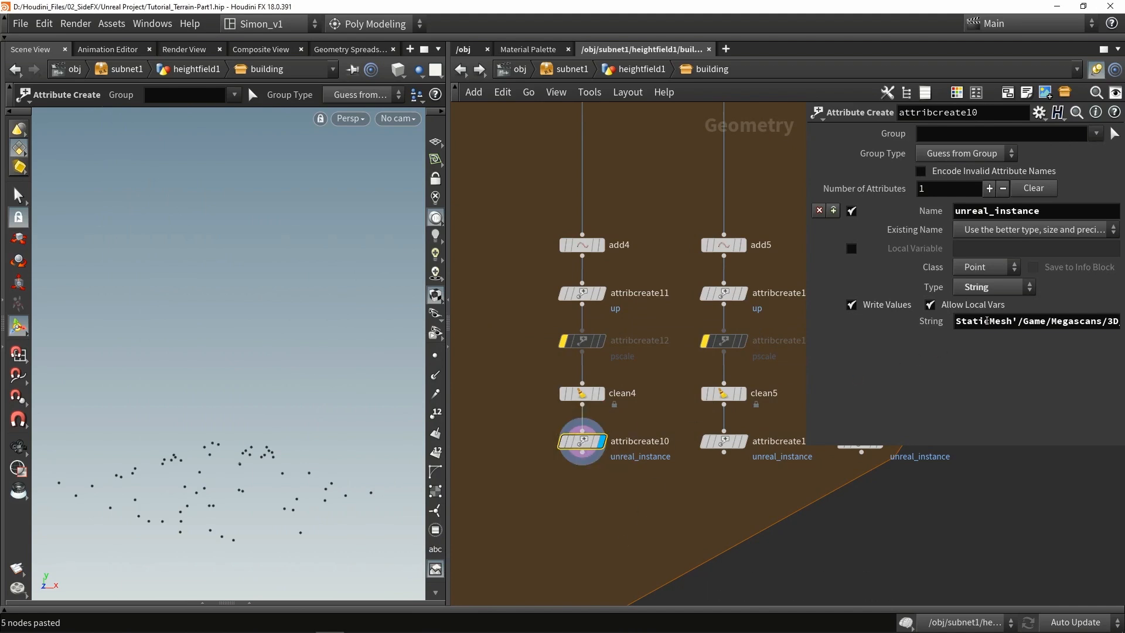
key(ctrl+v)
Step: Review the unreal_instance settings of attribcreate13 in the second chain
middle_drag(763, 503, 664, 498)
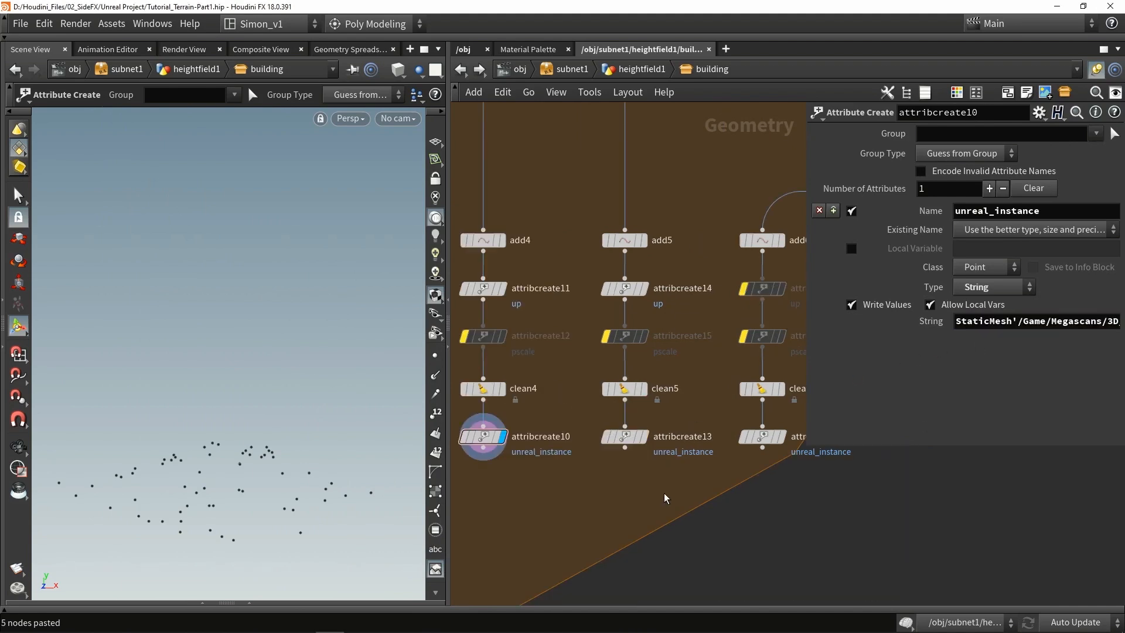
drag(578, 445, 579, 447)
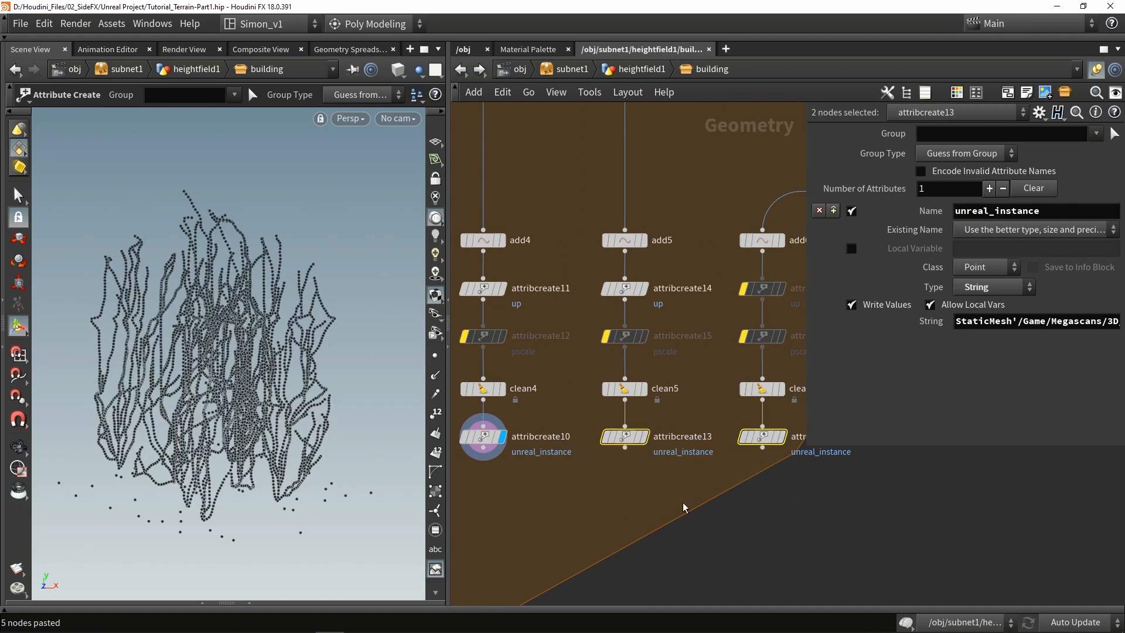
click(624, 437)
scroll(630, 424, down, 1)
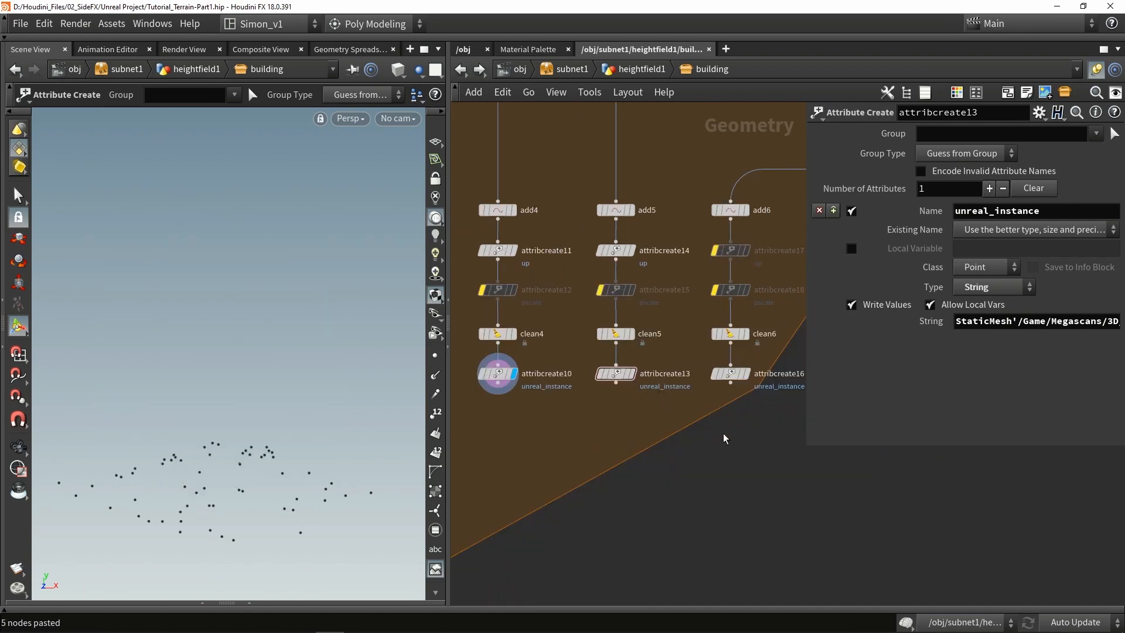
Step: Merge attribcreate10, attribcreate13 and attribcreate16, and add a Group Create node below the merge
drag(771, 441, 497, 372)
drag(616, 383, 603, 430)
key(Tab)
text(gro)
key(Return)
click(614, 493)
Step: Name the new group instance_points and set its group type to Points
scroll(614, 493, up, 4)
mouse_move(829, 175)
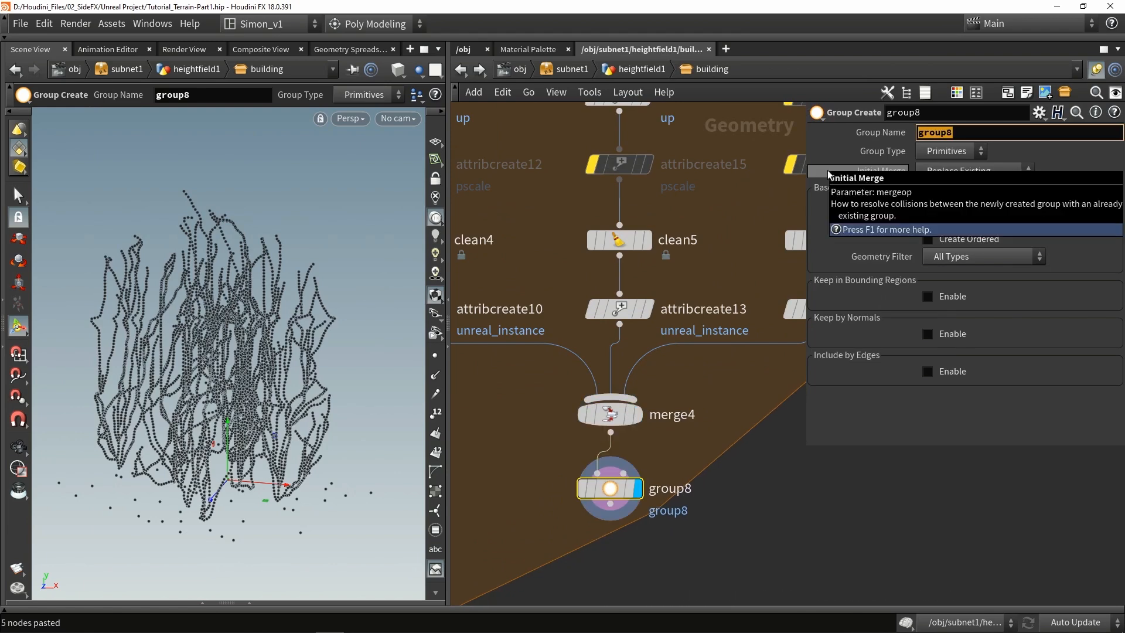
text(instance_points)
key(Return)
click(950, 151)
click(940, 170)
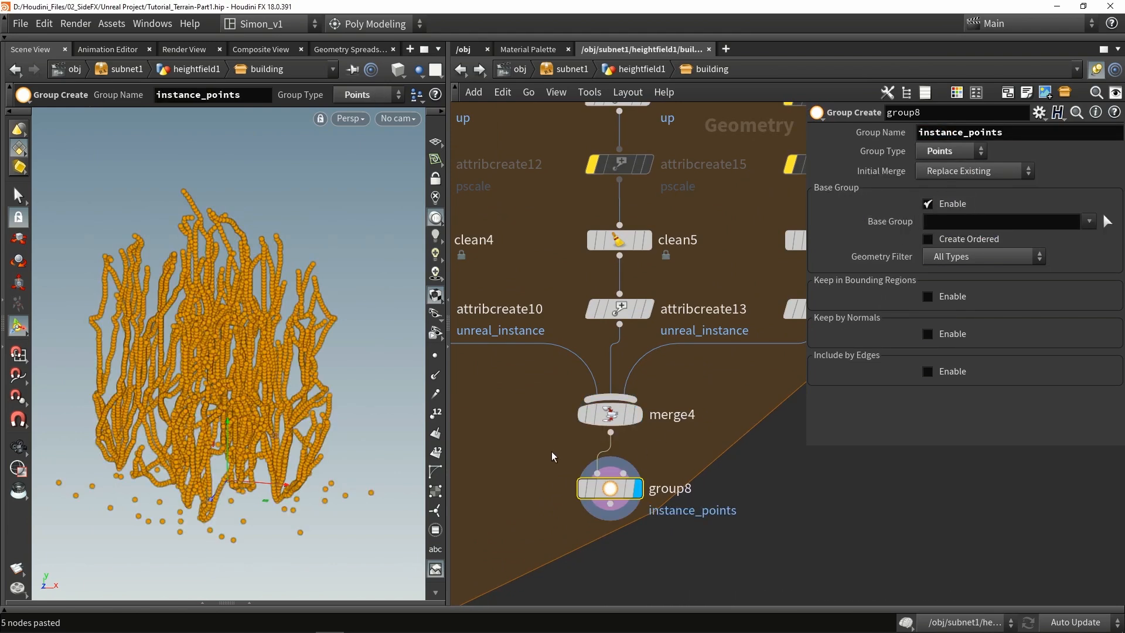
Step: Wire the instance_points group into merge2, then display uvquickshade13 to view the points together with the building
scroll(487, 453, down, 6)
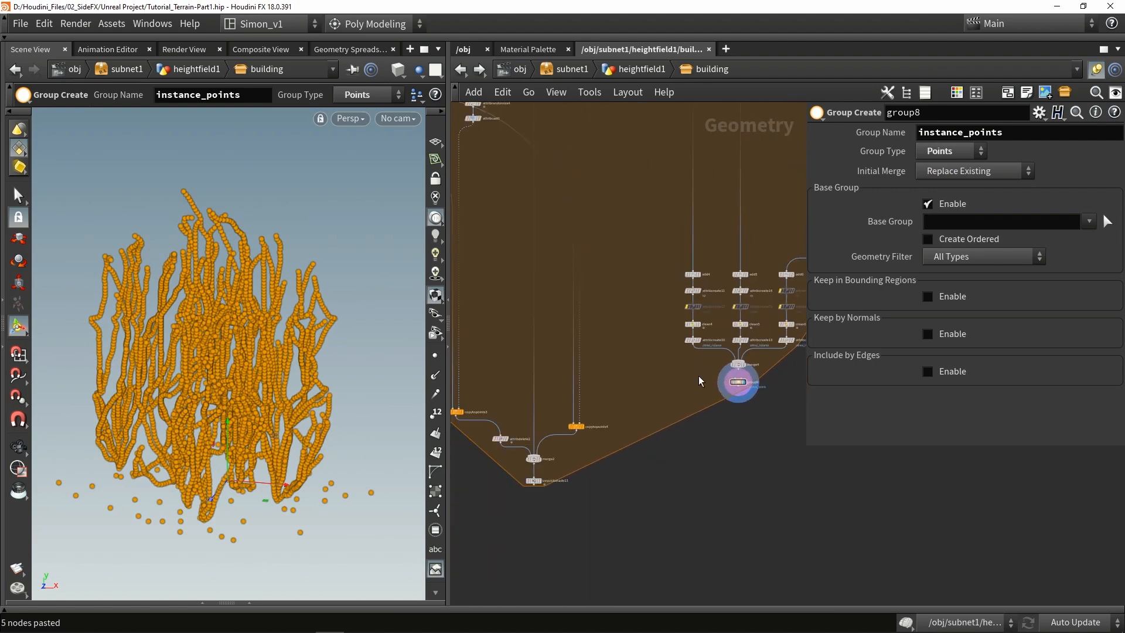
drag(737, 389, 531, 468)
scroll(528, 468, up, 5)
click(563, 498)
alt+drag(358, 402, 291, 440)
click(708, 443)
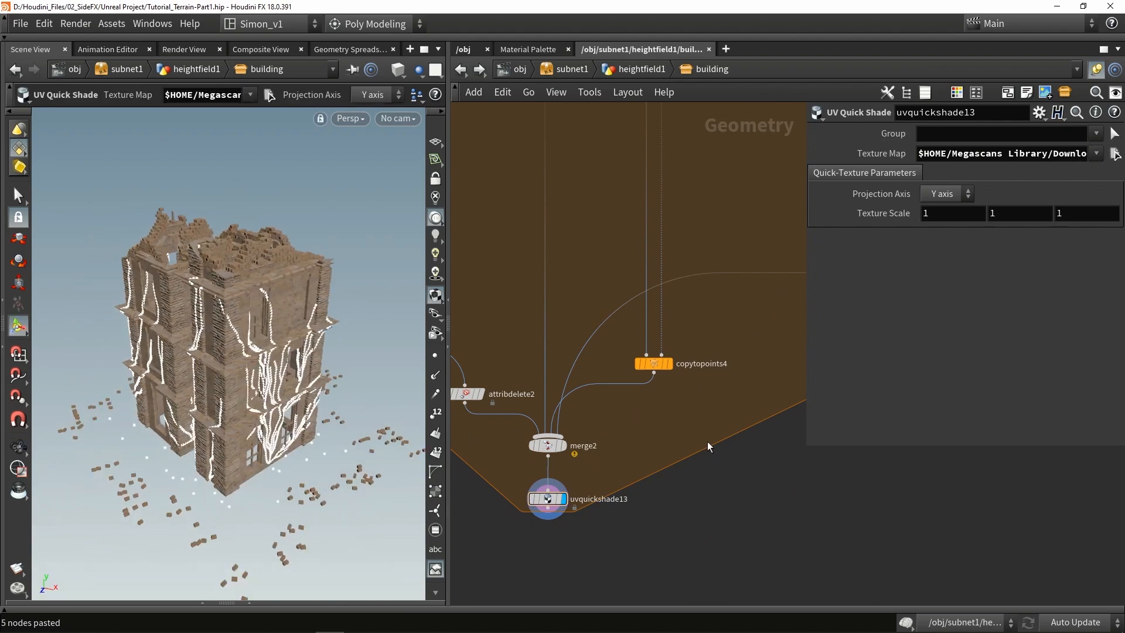
alt+drag(332, 430, 246, 351)
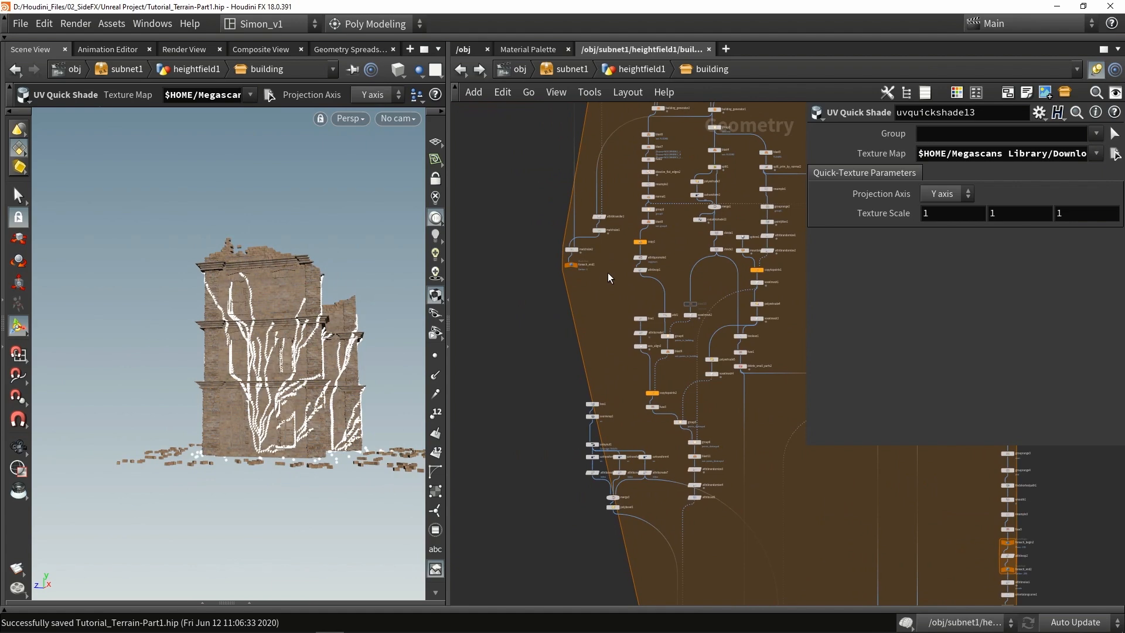
Step: Move the four nodes from attribtransfer1 to foreach_end1 down below the end of the building branches
drag(610, 278, 527, 192)
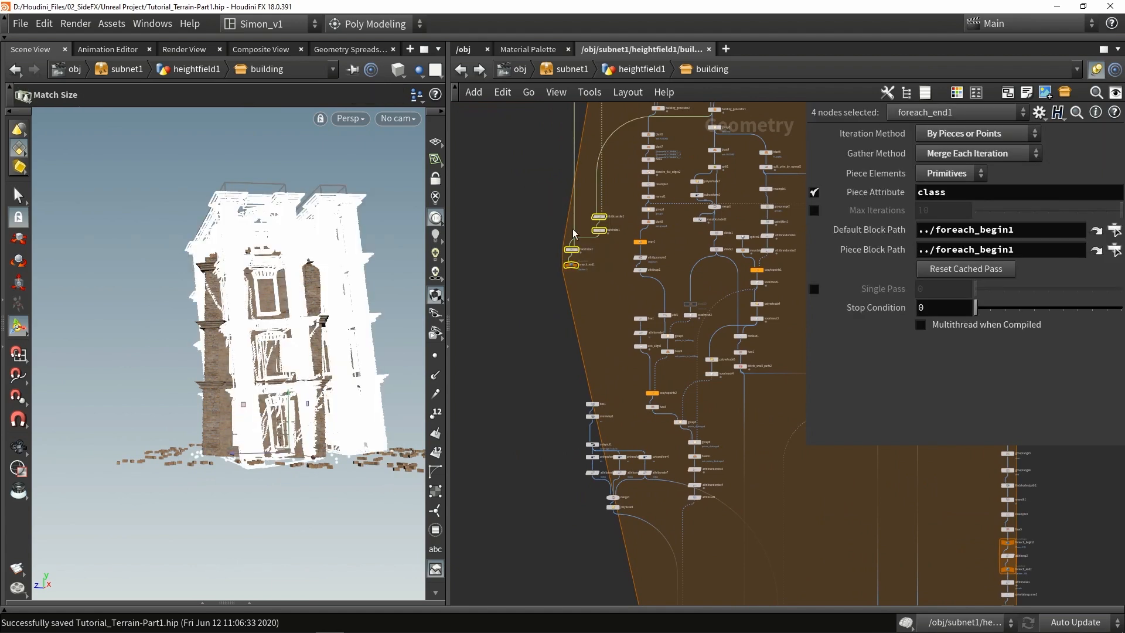
scroll(602, 237, down, 3)
mouse_move(602, 237)
drag(601, 235, 543, 527)
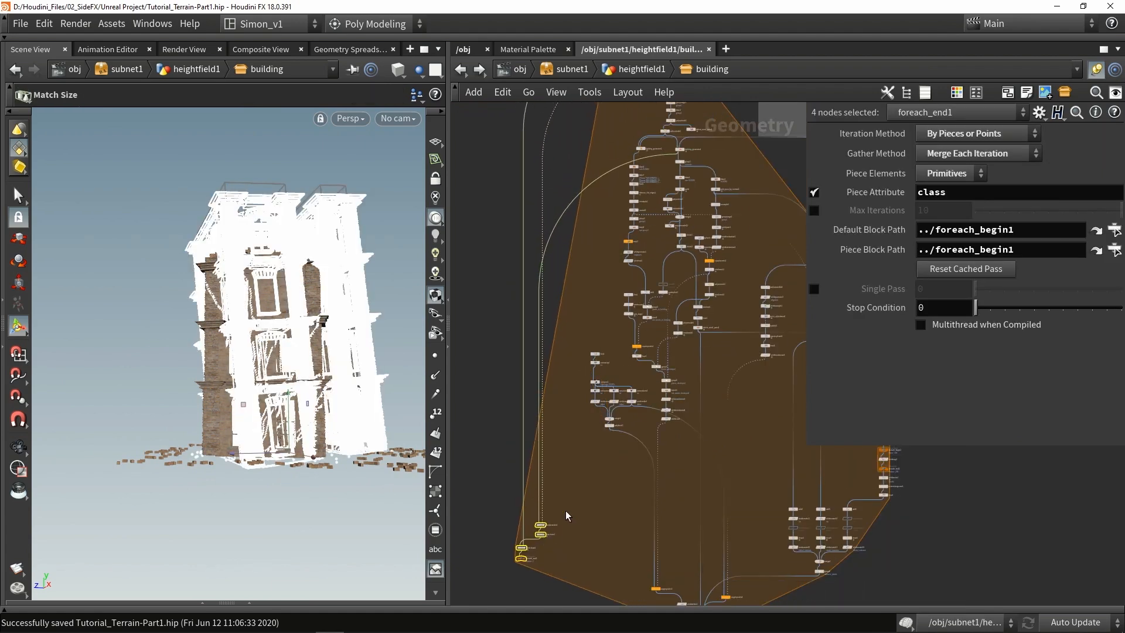
middle_drag(605, 467, 575, 194)
scroll(507, 274, up, 3)
drag(511, 241, 616, 533)
click(653, 451)
Step: Connect uvquickshade13 to the first input of attribtransfer1 and display foreach_end1
middle_drag(783, 430, 762, 349)
scroll(762, 349, up, 2)
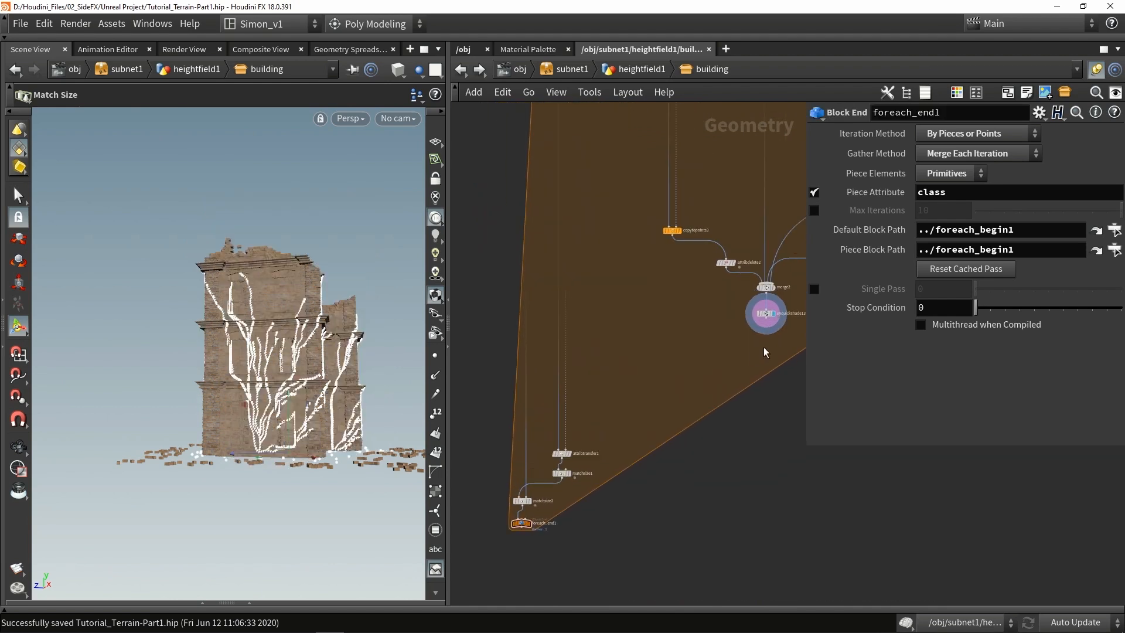
drag(766, 323, 591, 396)
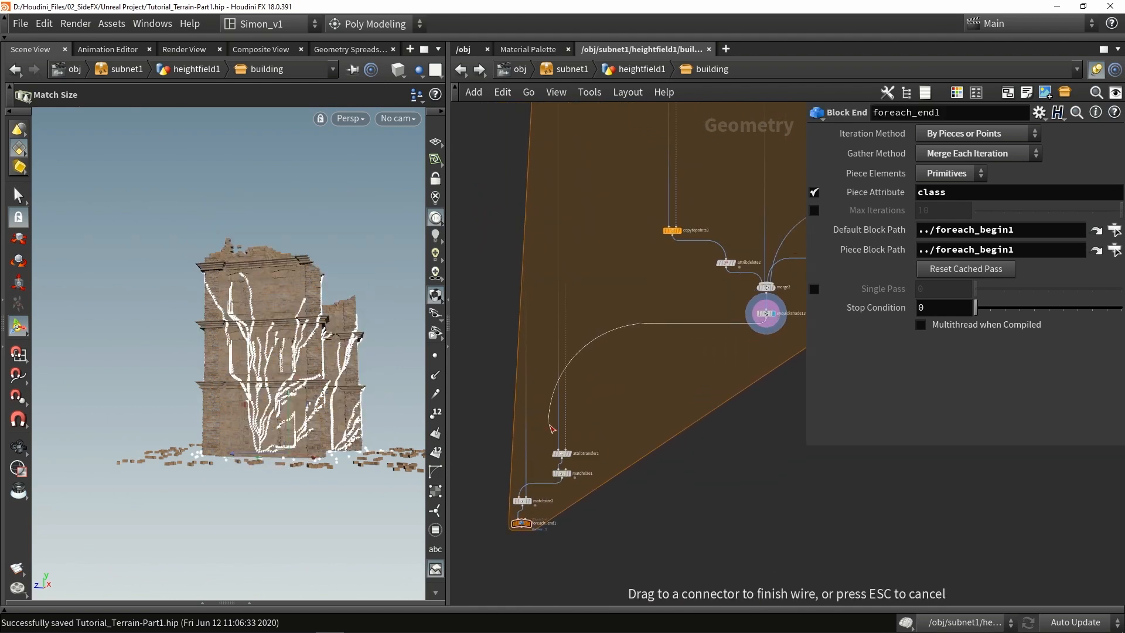
drag(555, 447, 555, 445)
scroll(566, 496, up, 3)
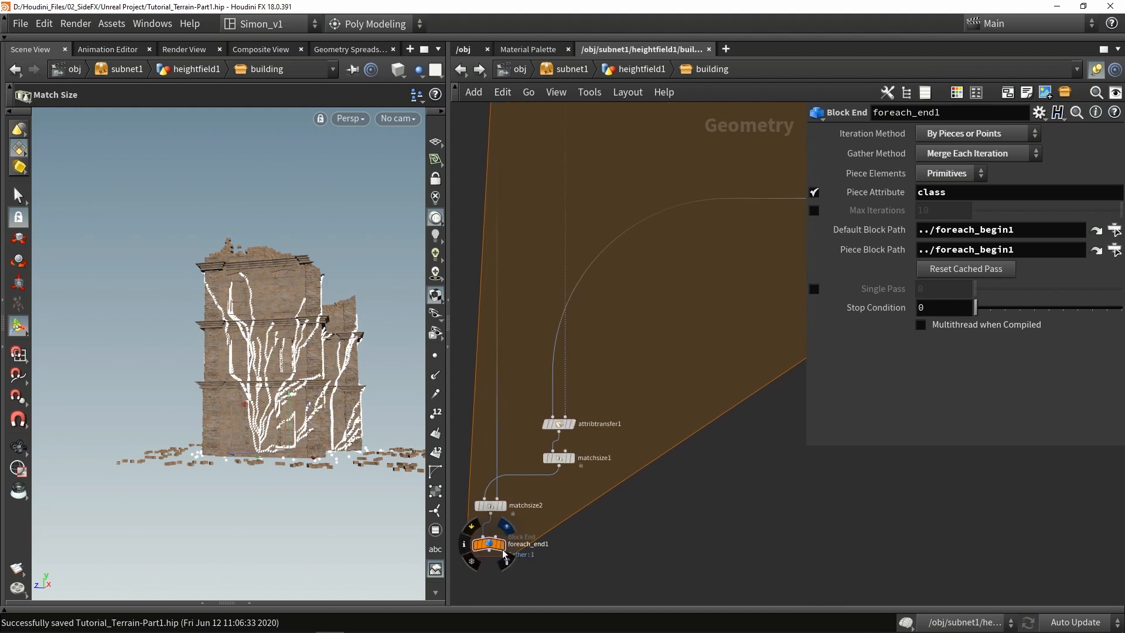
click(501, 552)
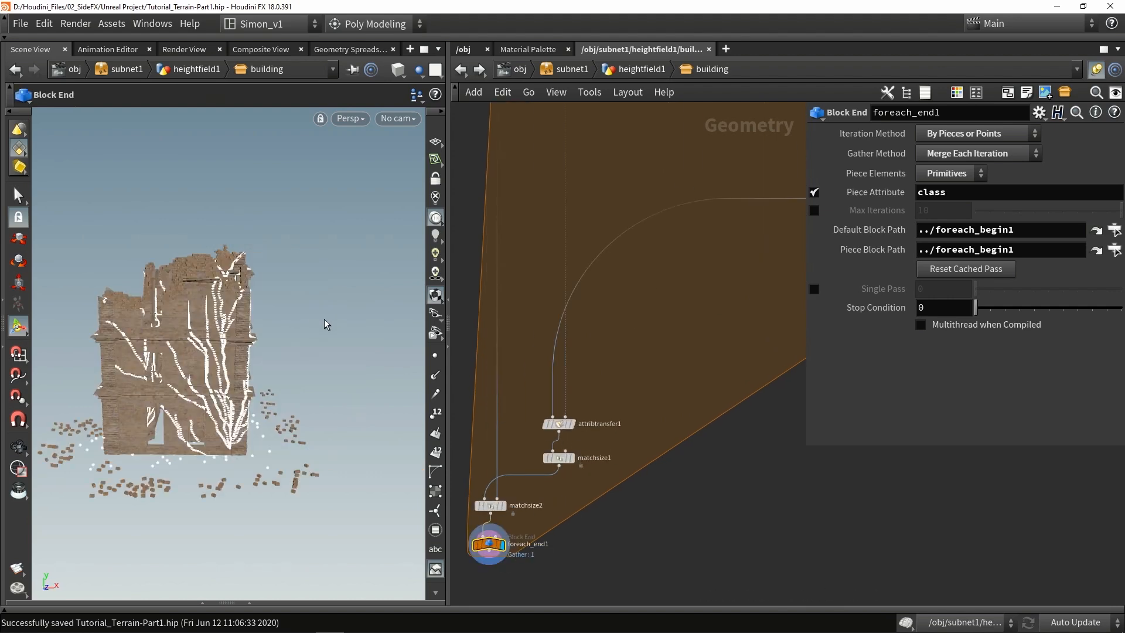
key(Escape)
drag(327, 324, 222, 351)
Step: Examine the finished building in the viewport and trace the loop network from foreach_begin1 to foreach_end1
middle_drag(543, 265, 545, 498)
scroll(545, 498, down, 5)
middle_drag(565, 361, 560, 463)
scroll(560, 462, down, 3)
scroll(554, 143, up, 3)
scroll(586, 164, up, 5)
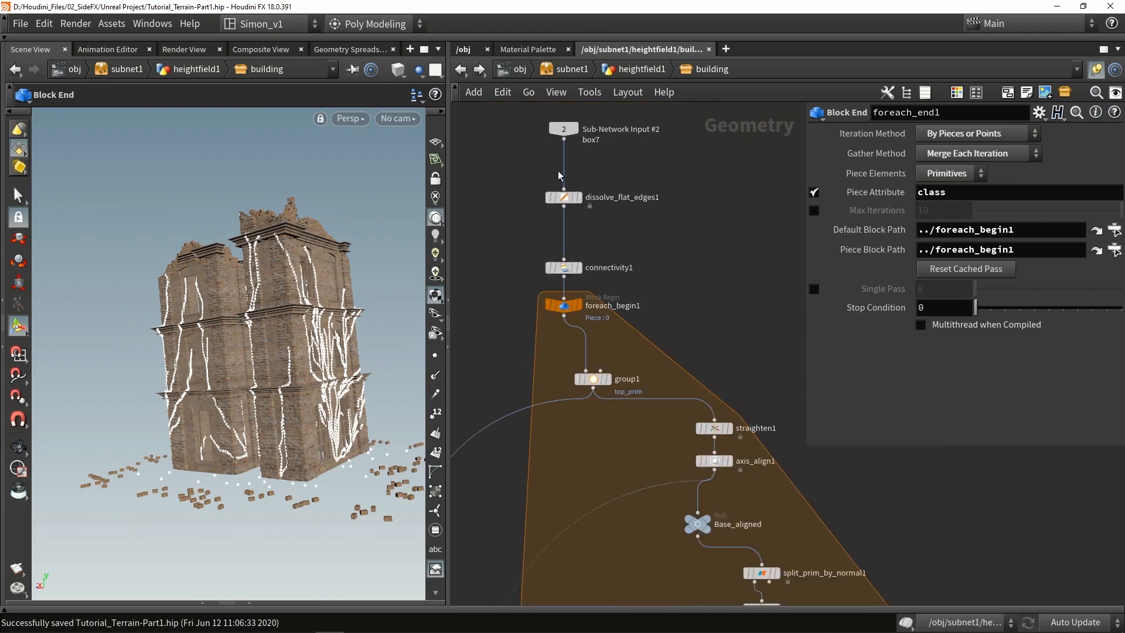
alt+drag(375, 279, 316, 286)
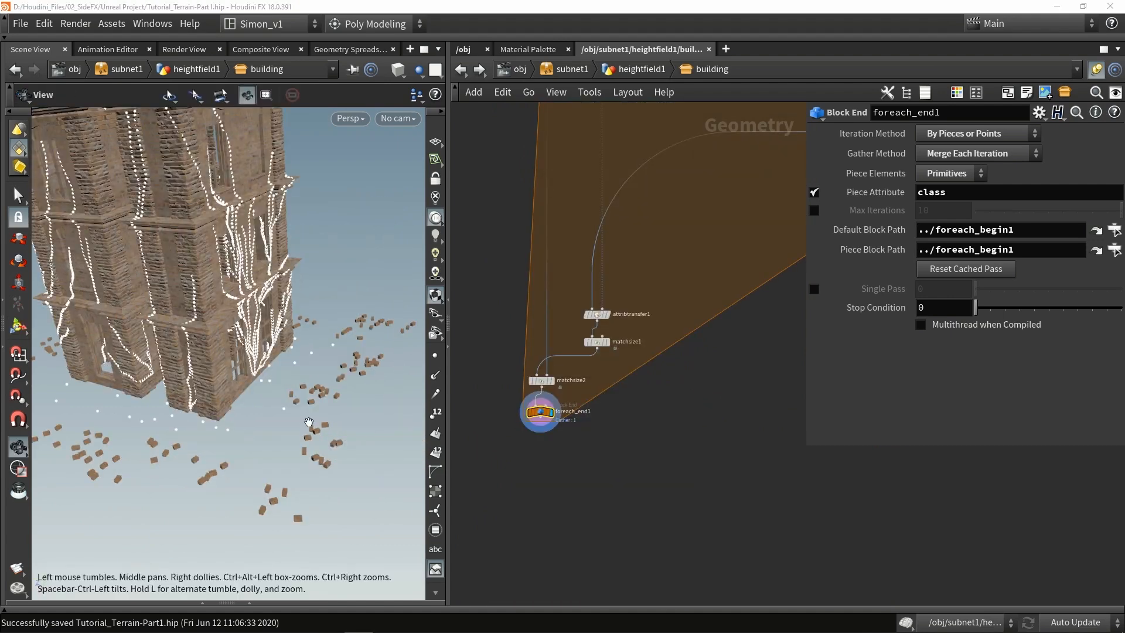
alt+drag(246, 293, 304, 293)
middle_drag(564, 385, 556, 403)
scroll(556, 403, up, 4)
drag(618, 307, 509, 302)
scroll(617, 245, down, 5)
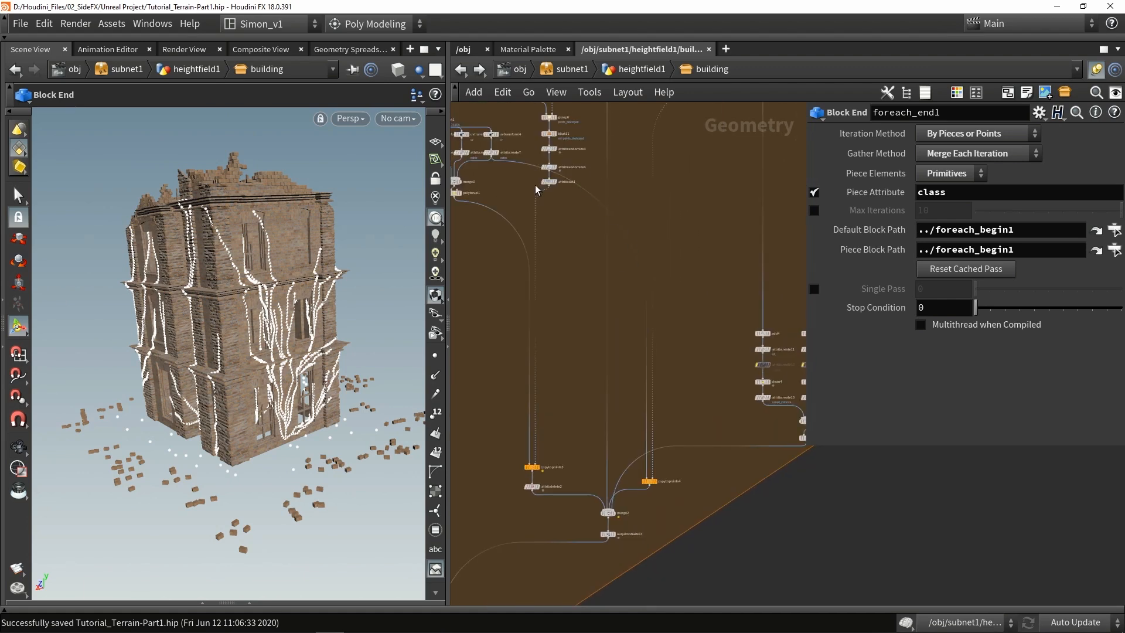
Step: Display delete_small_parts2 and view the untextured building geometry
scroll(534, 190, up, 8)
click(573, 264)
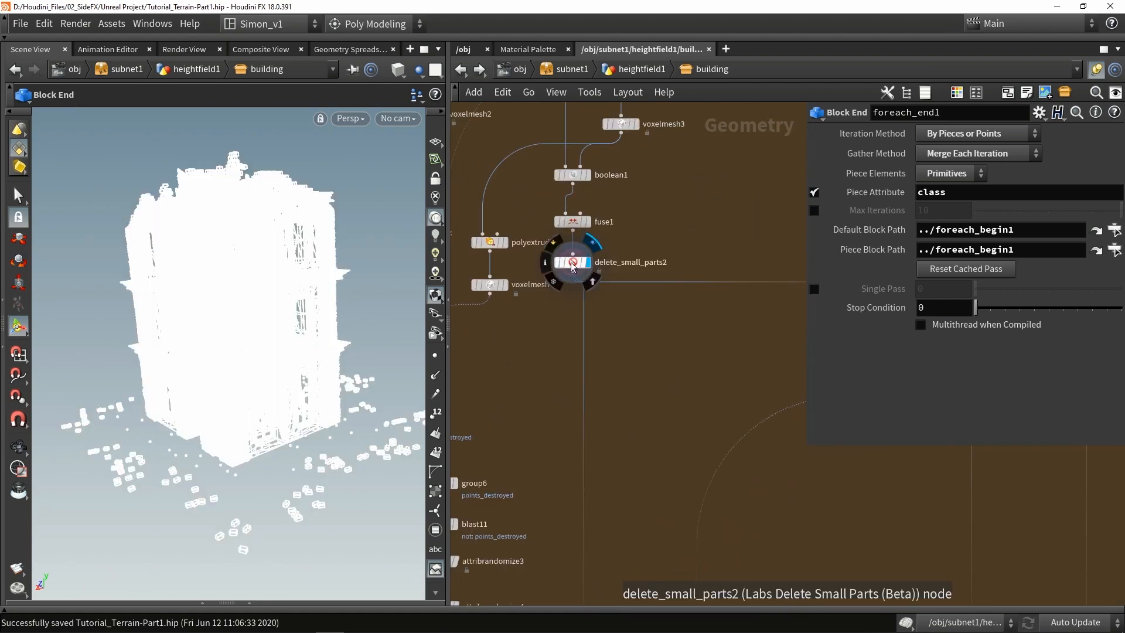
click(573, 267)
alt+drag(276, 356, 340, 352)
Step: Add an Attribute Noise node on the output of delete_small_parts2 and display its Cd noise on the building
key(Tab)
text(nois)
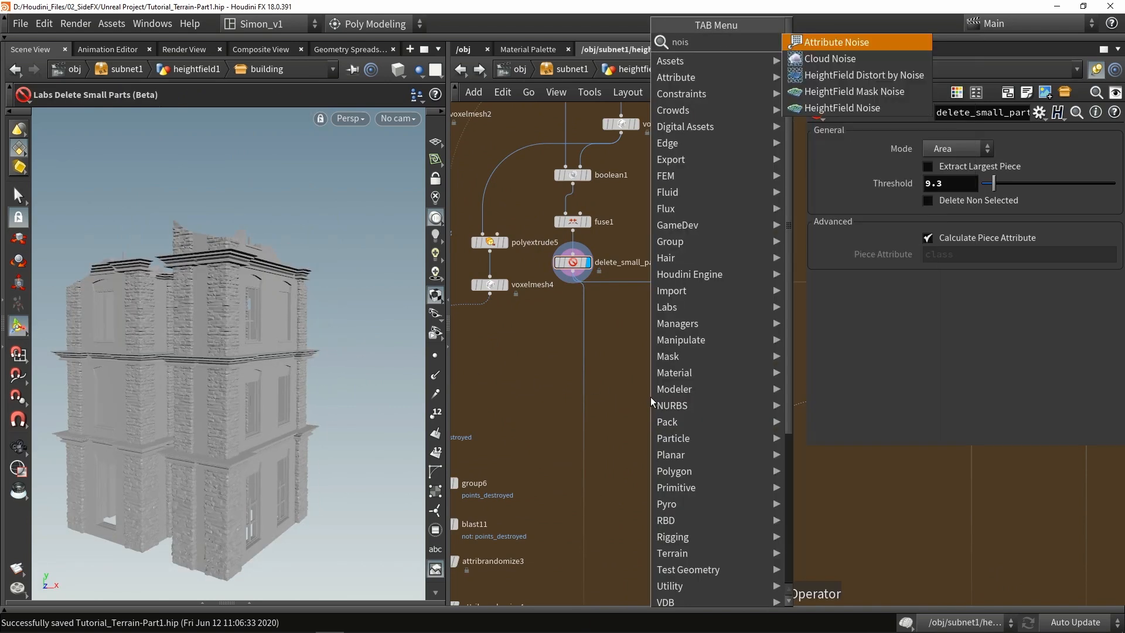
key(Return)
click(650, 396)
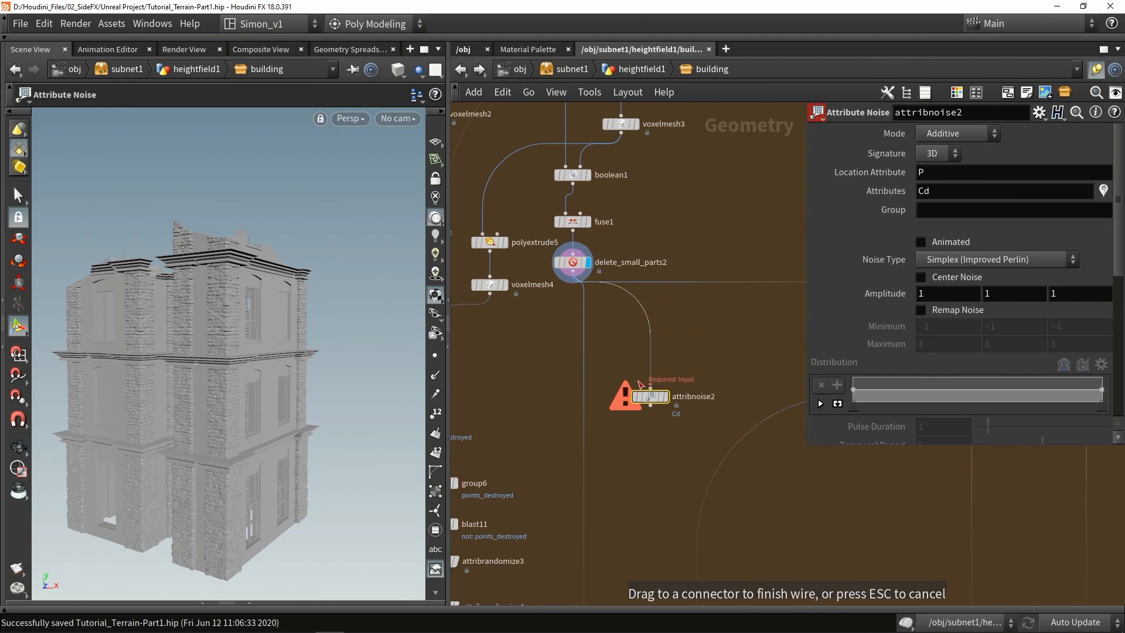
scroll(656, 391, up, 3)
click(672, 402)
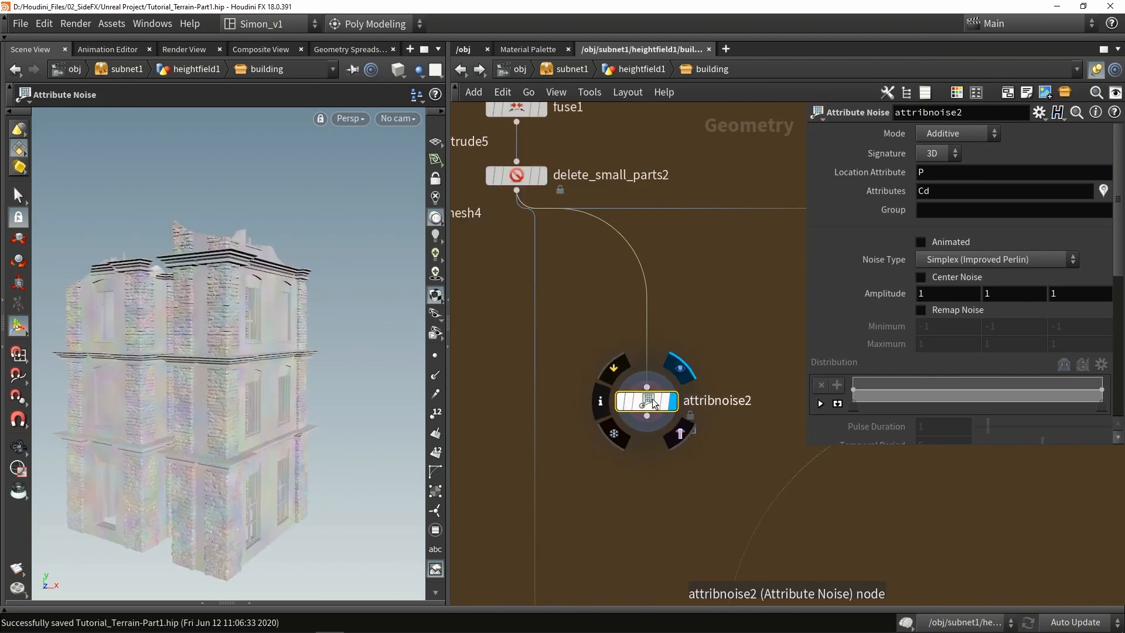
Step: Examine the attribnoise2 color noise on the building from several sides, in both shaded and wireframe display
alt+drag(284, 374, 237, 373)
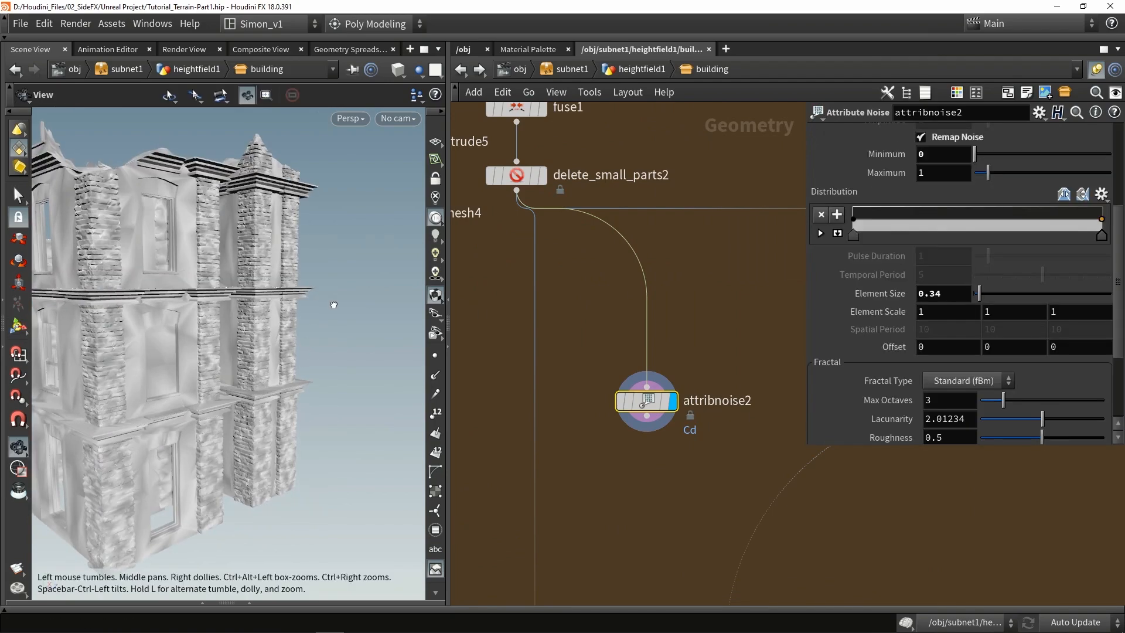
drag(332, 307, 301, 287)
scroll(301, 287, up, 5)
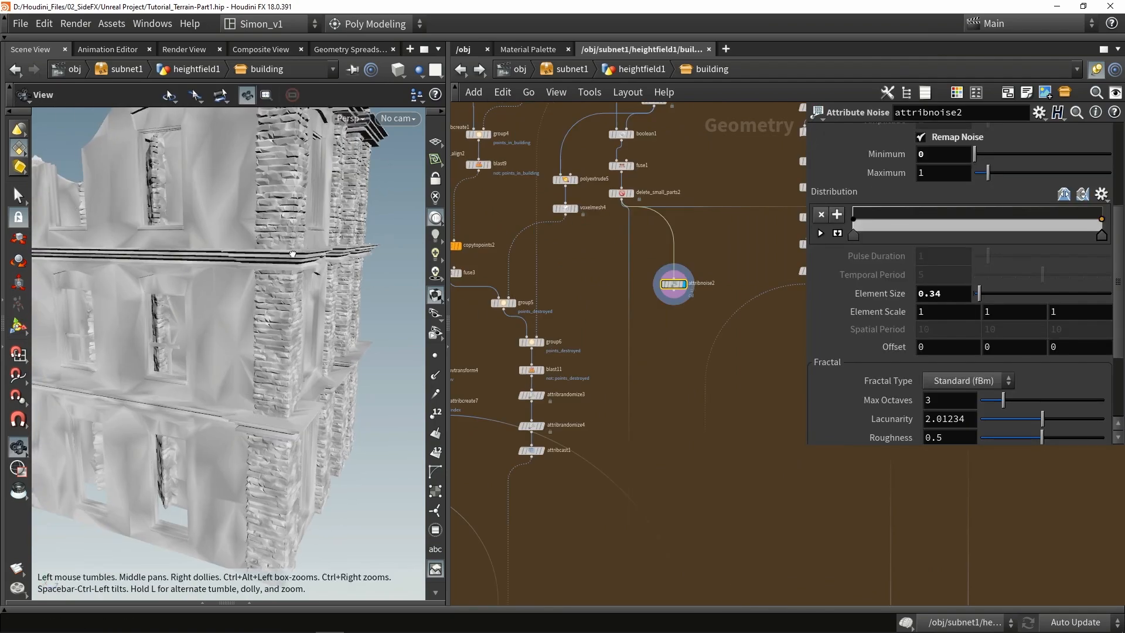
scroll(294, 255, down, 5)
alt+drag(294, 255, 292, 308)
scroll(208, 313, up, 3)
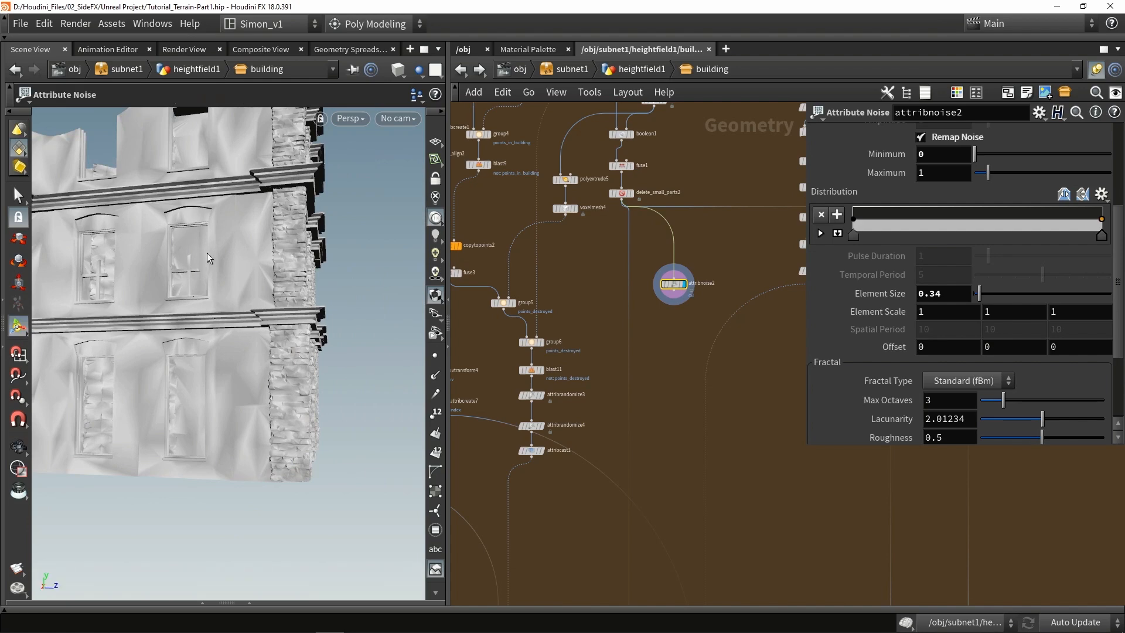
alt+drag(186, 348, 307, 243)
key(w)
alt+middle_drag(222, 231, 311, 274)
alt+drag(311, 273, 130, 306)
alt+drag(322, 287, 237, 246)
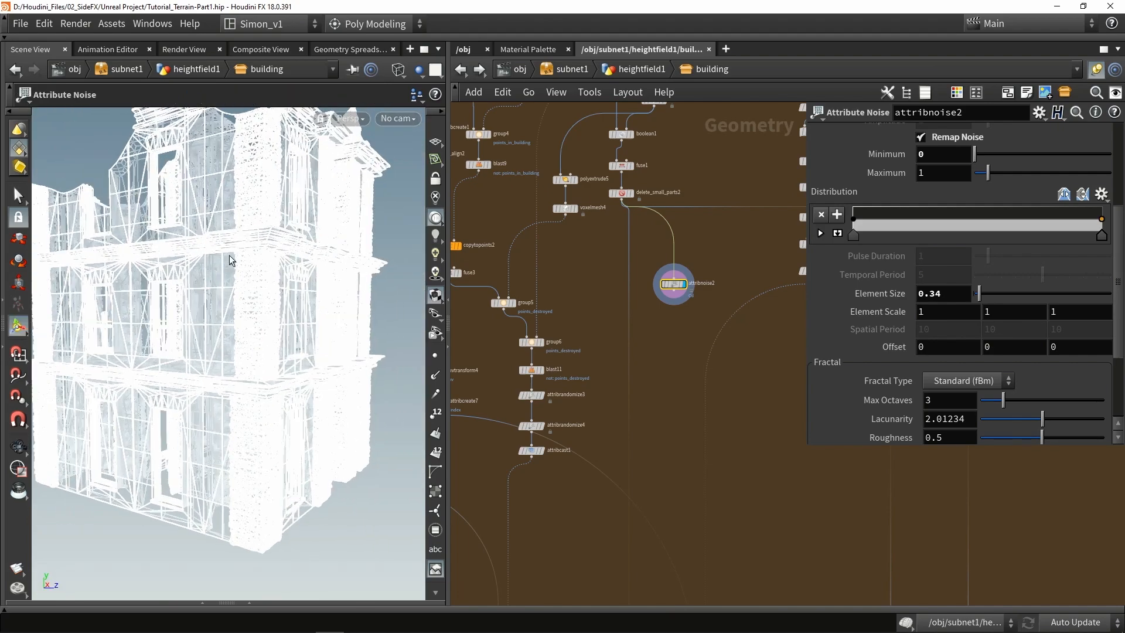
key(w)
alt+drag(219, 340, 299, 326)
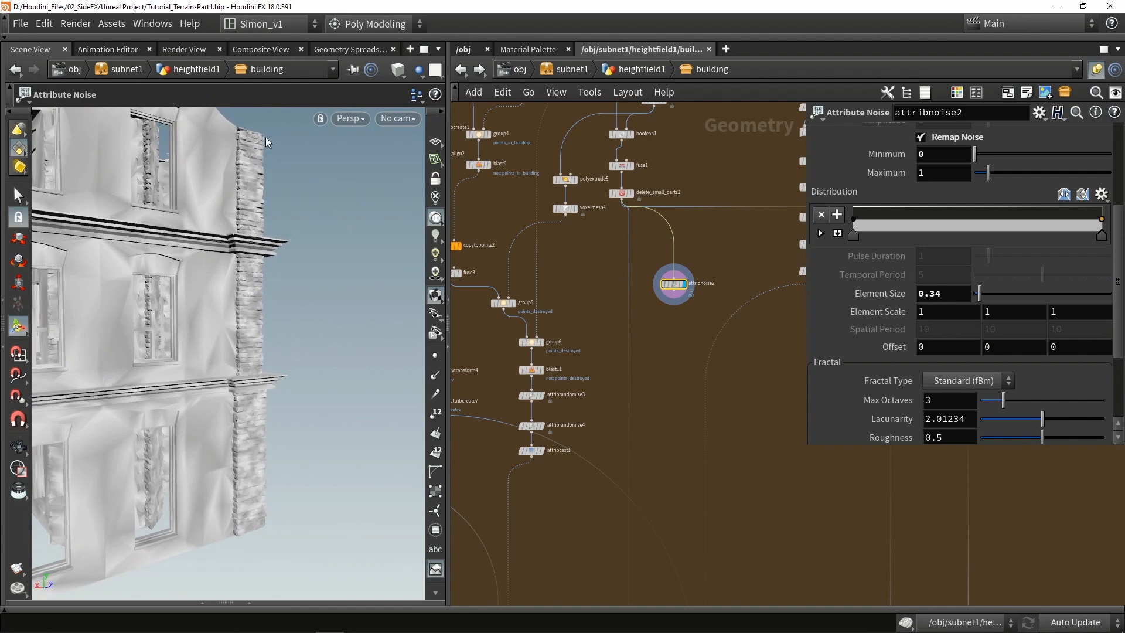
alt+drag(252, 118, 152, 153)
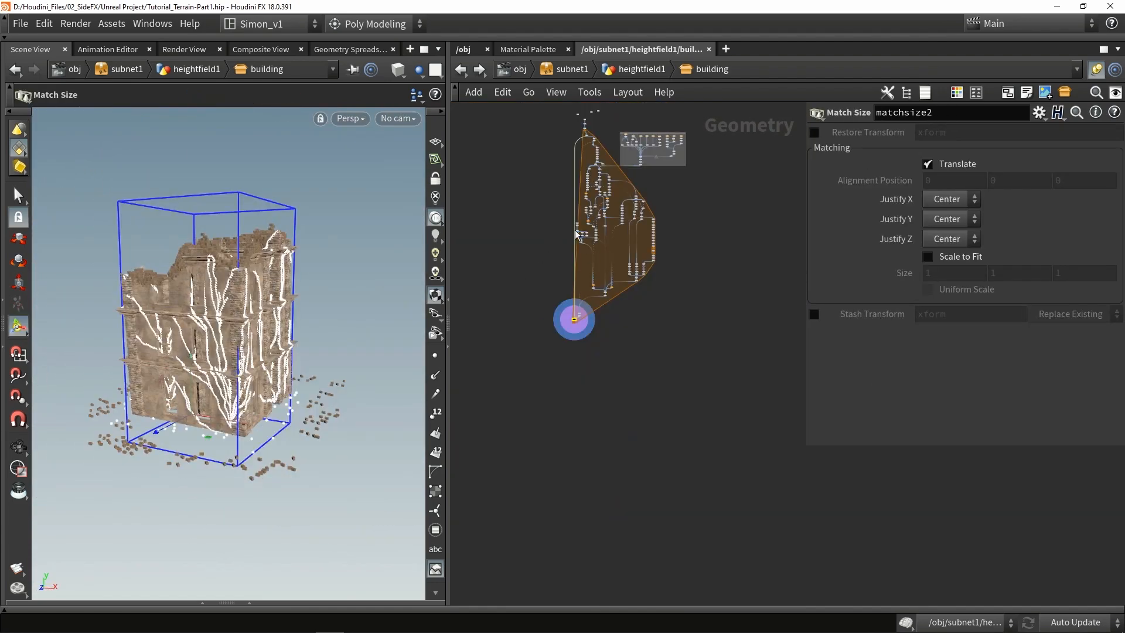
Step: Add a Null node wired to the terrain1 sub-network input and display it together with the templated building
scroll(577, 234, up, 5)
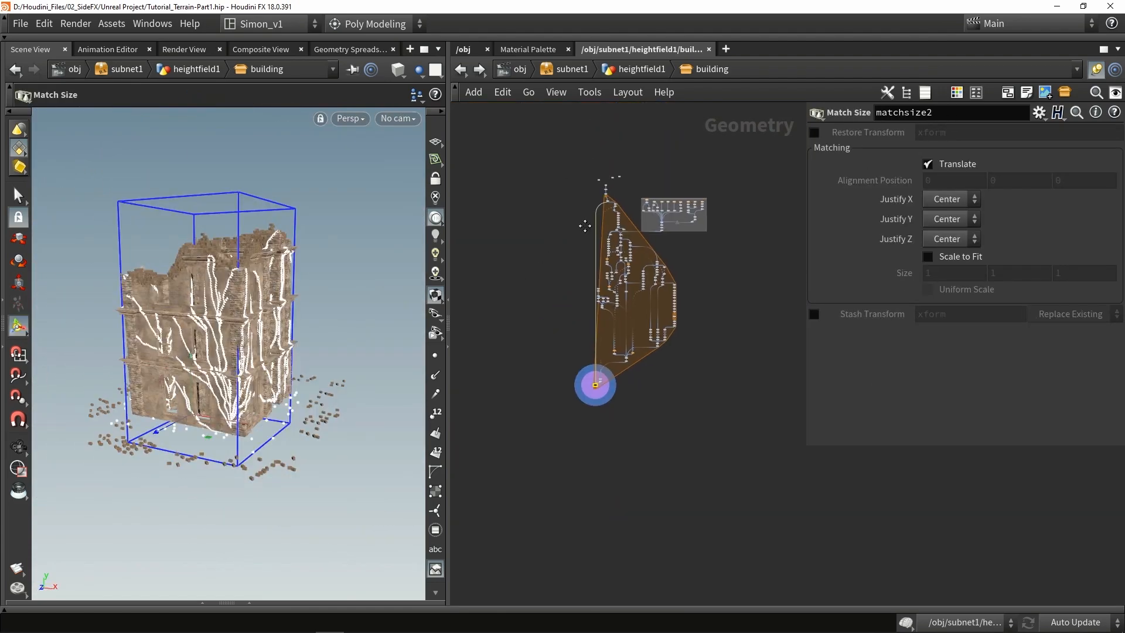
drag(616, 204, 515, 502)
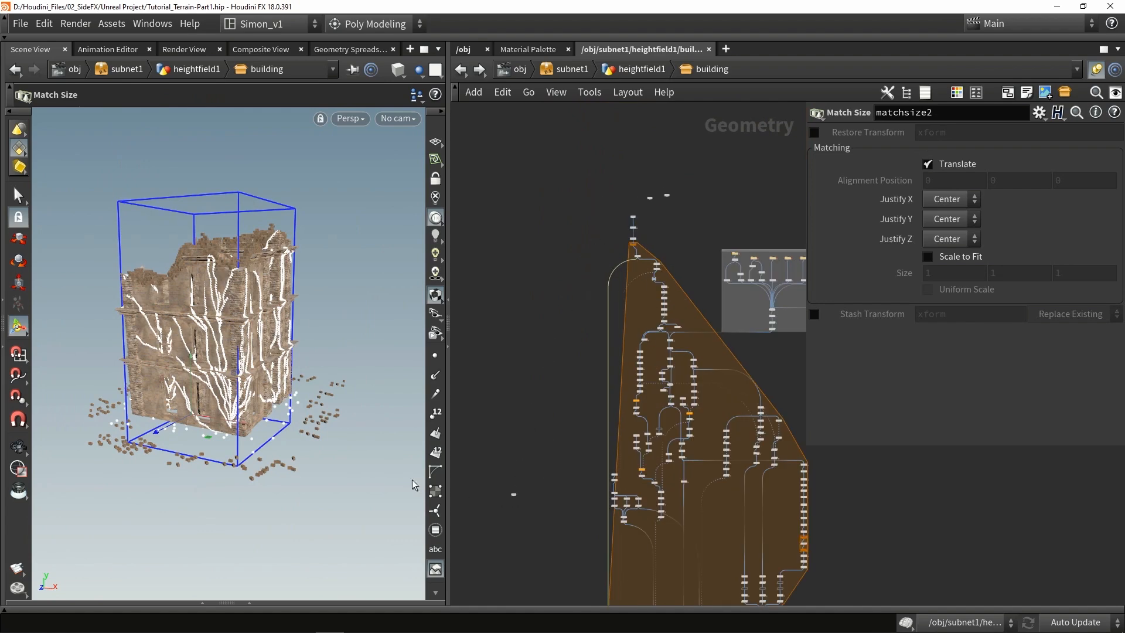
key(f)
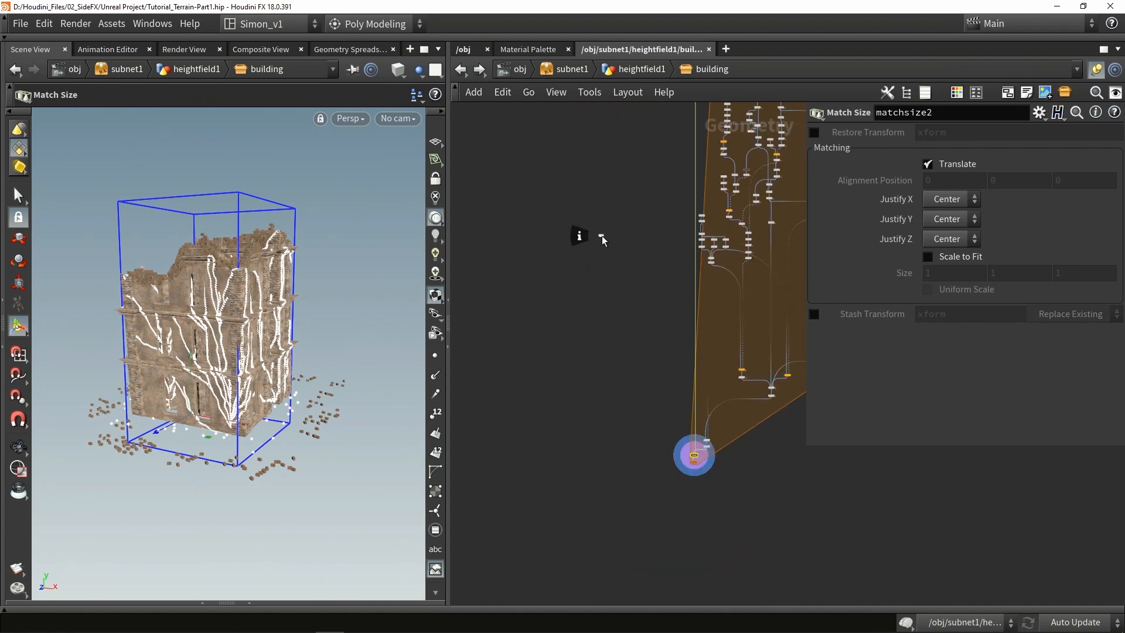
scroll(614, 470, up, 3)
key(Tab)
text(null)
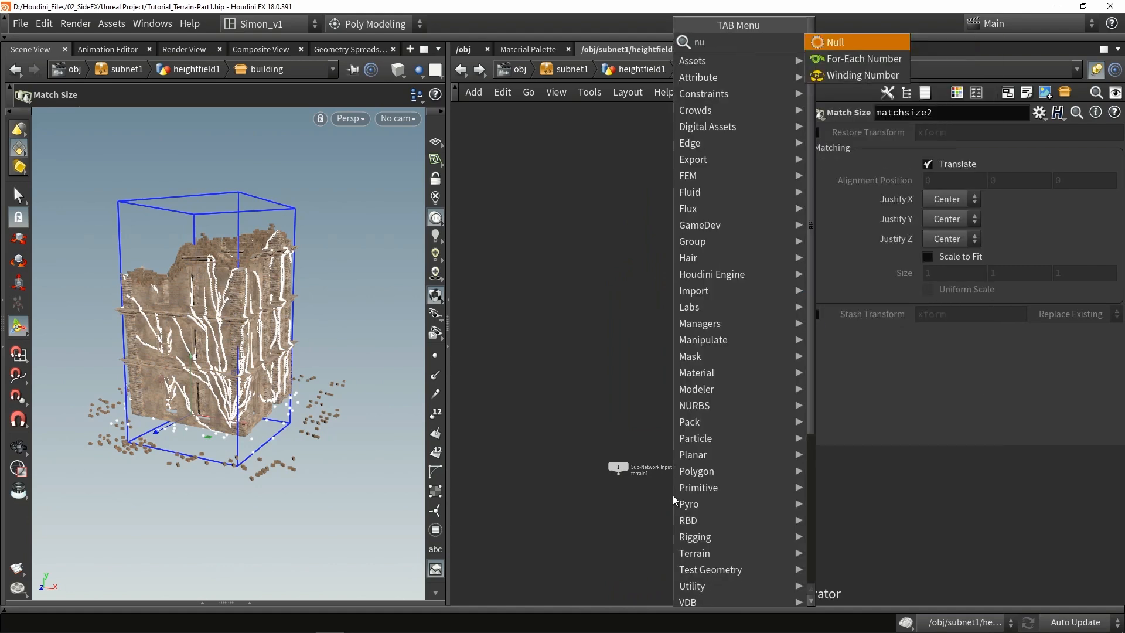
key(Return)
click(639, 527)
scroll(616, 483, up, 2)
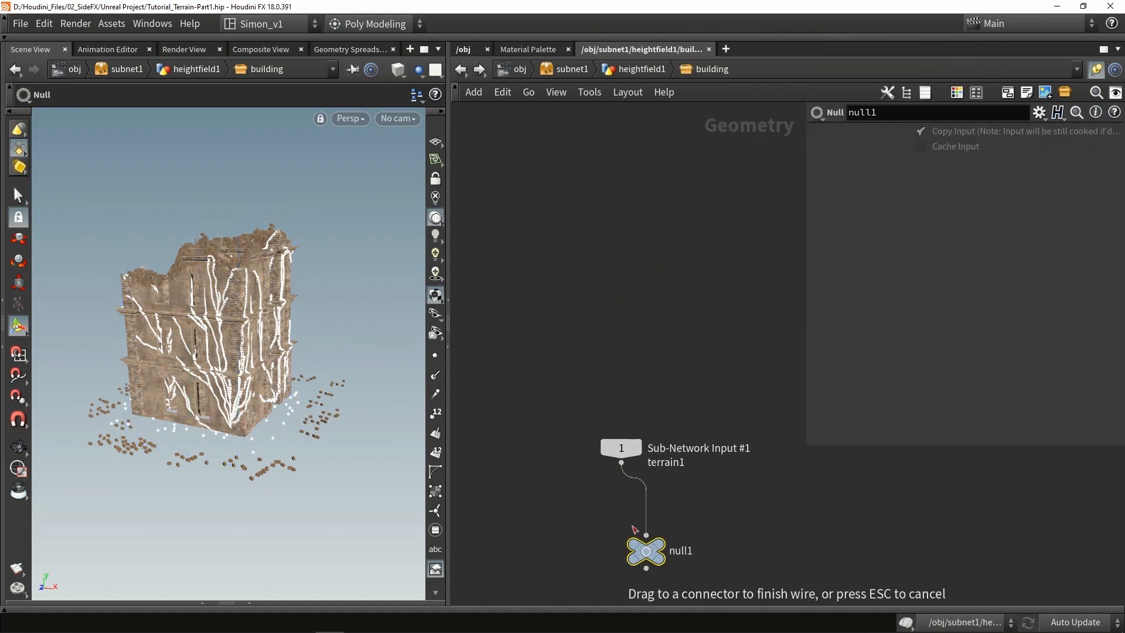
click(660, 546)
drag(651, 558, 637, 546)
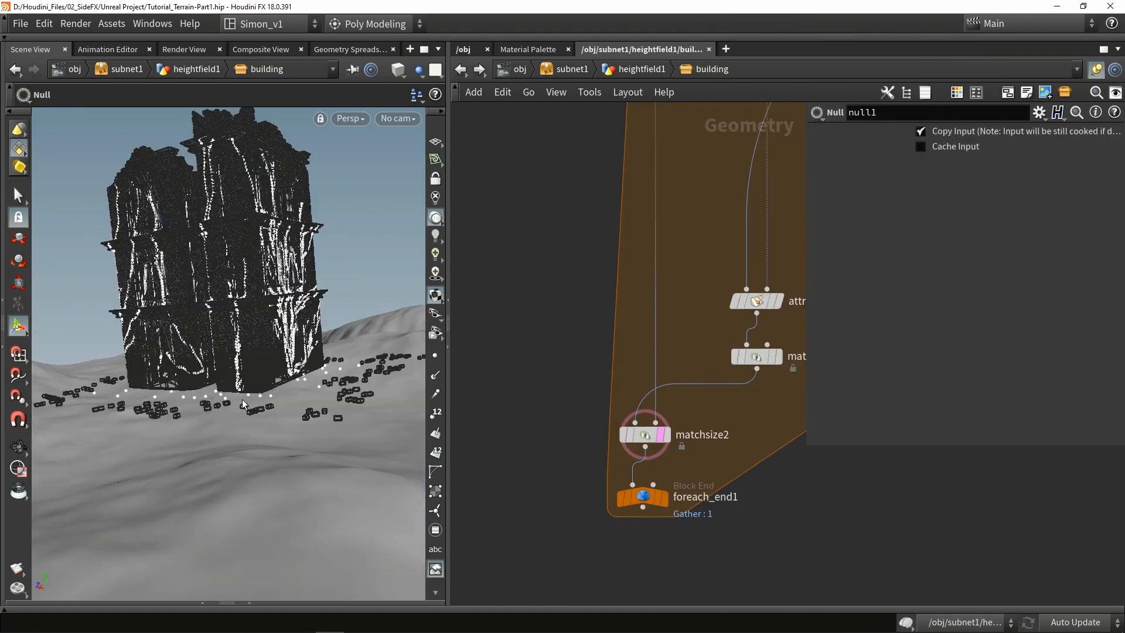
Step: Inspect how the building's base and the scattered bricks sit on the terrain
drag(228, 352, 293, 370)
mouse_move(255, 402)
mouse_down()
mouse_move(153, 391)
mouse_move(138, 409)
mouse_move(244, 426)
mouse_move(176, 404)
mouse_move(188, 422)
mouse_move(255, 413)
mouse_up()
scroll(620, 305, down, 10)
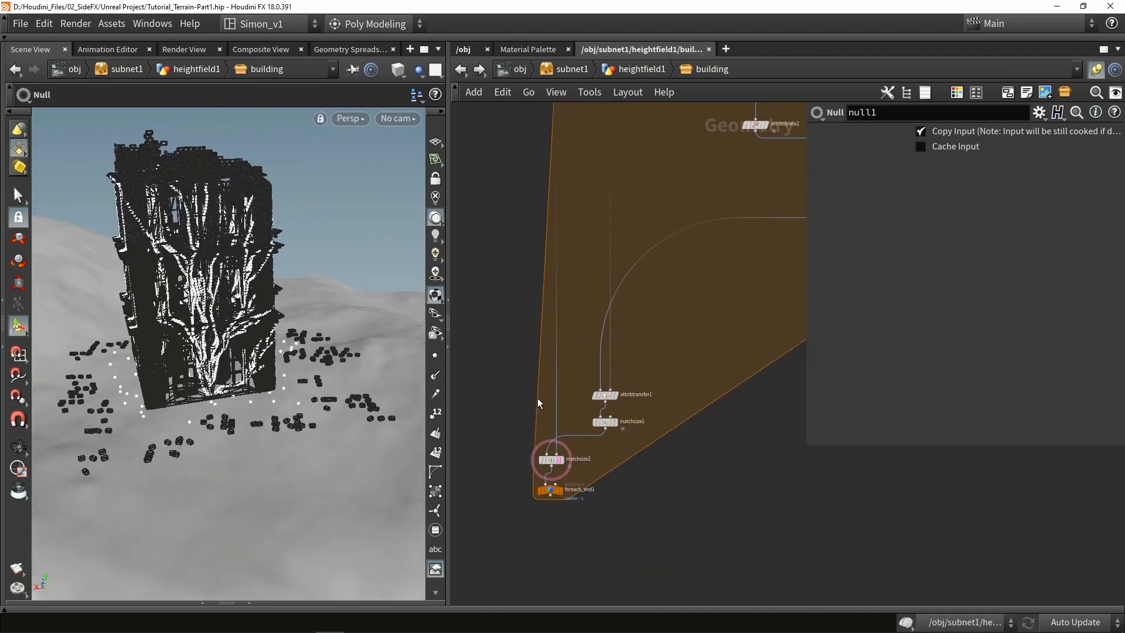
Step: Display polyexpand2d1 below reverse2 and inspect its offset surface around the building footprint
scroll(668, 167, up, 8)
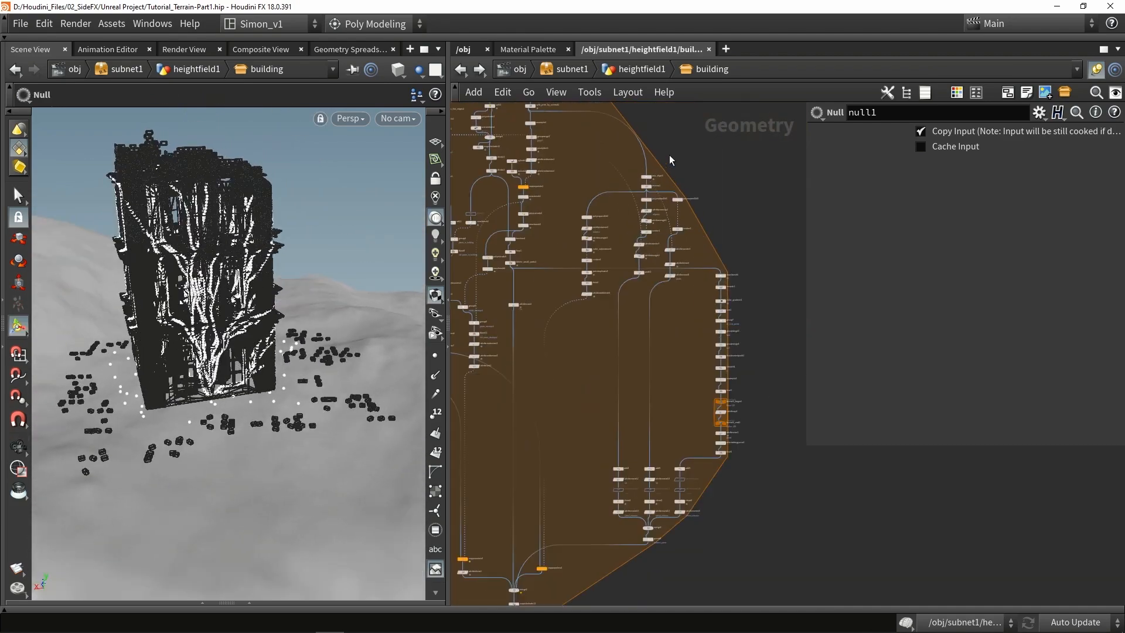
click(647, 259)
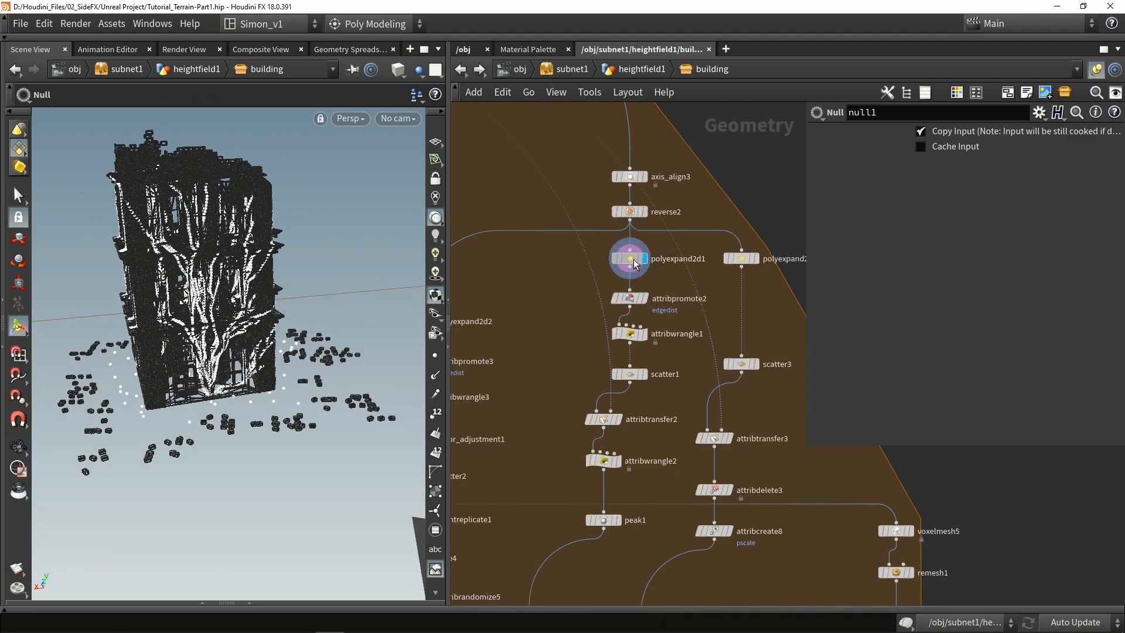
click(631, 259)
key(space+g)
scroll(310, 338, down, 5)
click(644, 259)
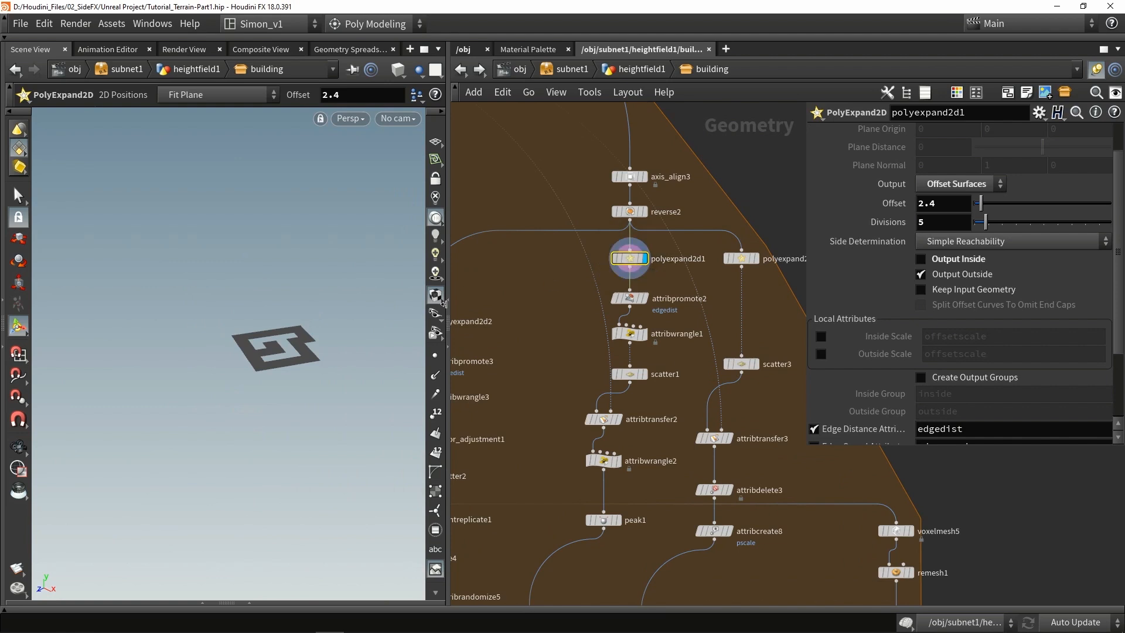
scroll(235, 348, up, 3)
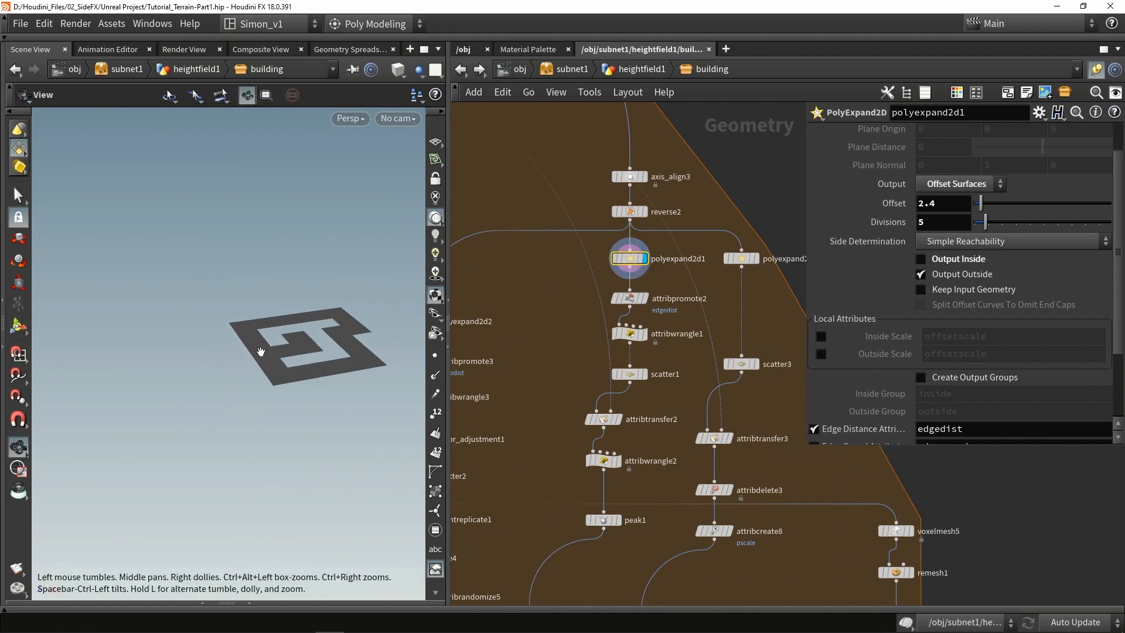
Step: Display polyexpand2d3 and inspect its narrow outline of the building footprint
click(758, 261)
click(747, 258)
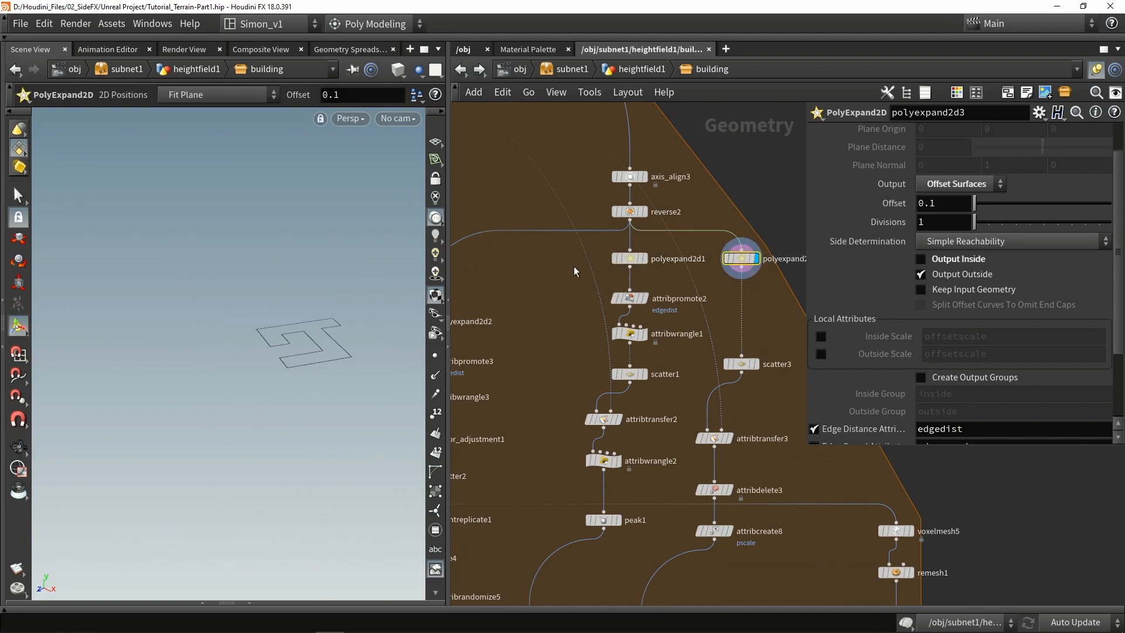
scroll(557, 304, down, 5)
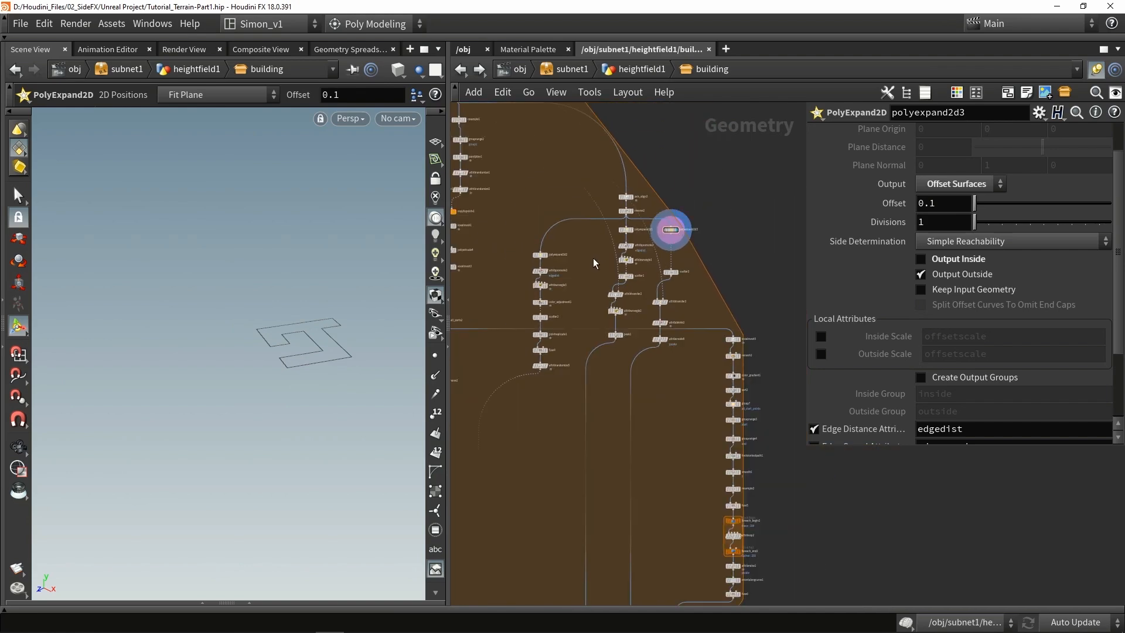
scroll(640, 229, up, 4)
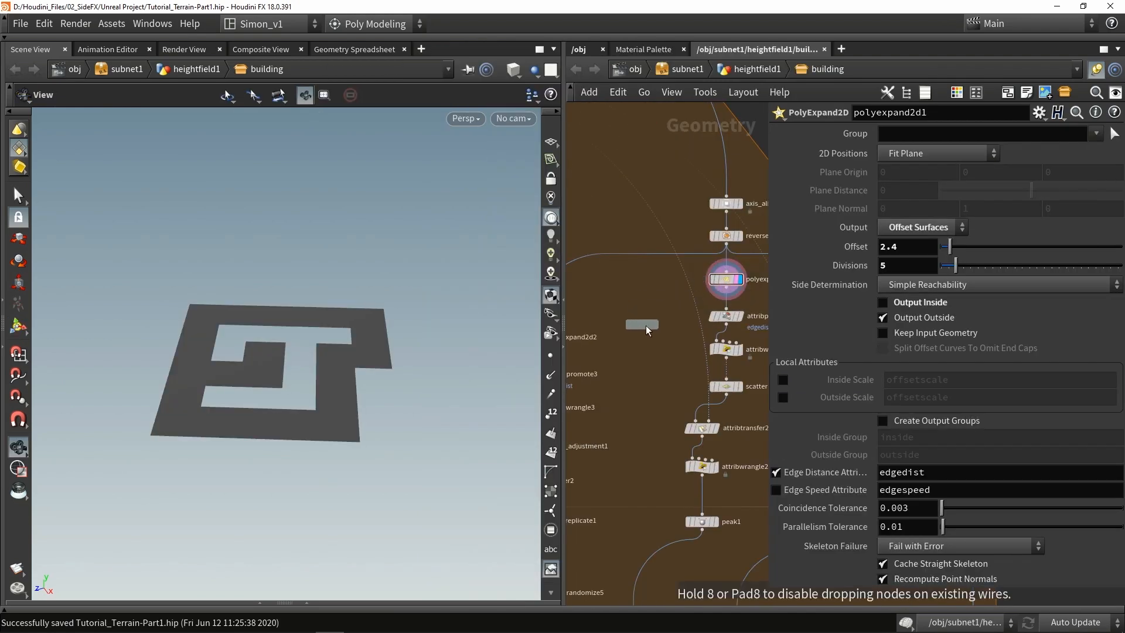
Step: Place a copy of polyexpand2d1 fed by reverse2, enable Output Inside on it, and move it beside copytopoints4
click(646, 330)
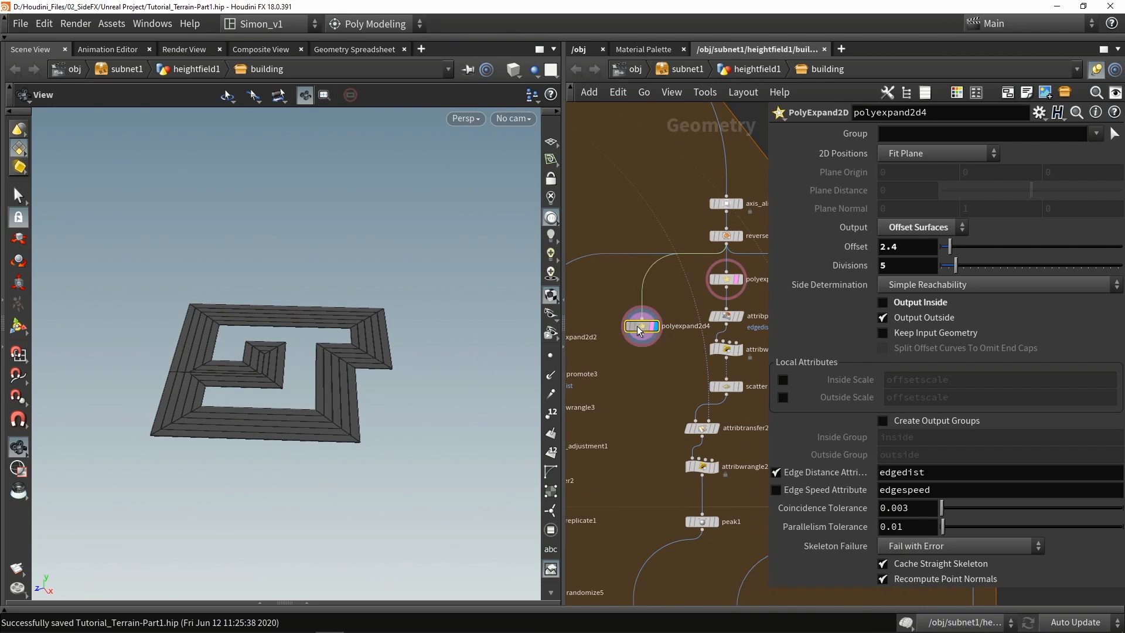
click(897, 303)
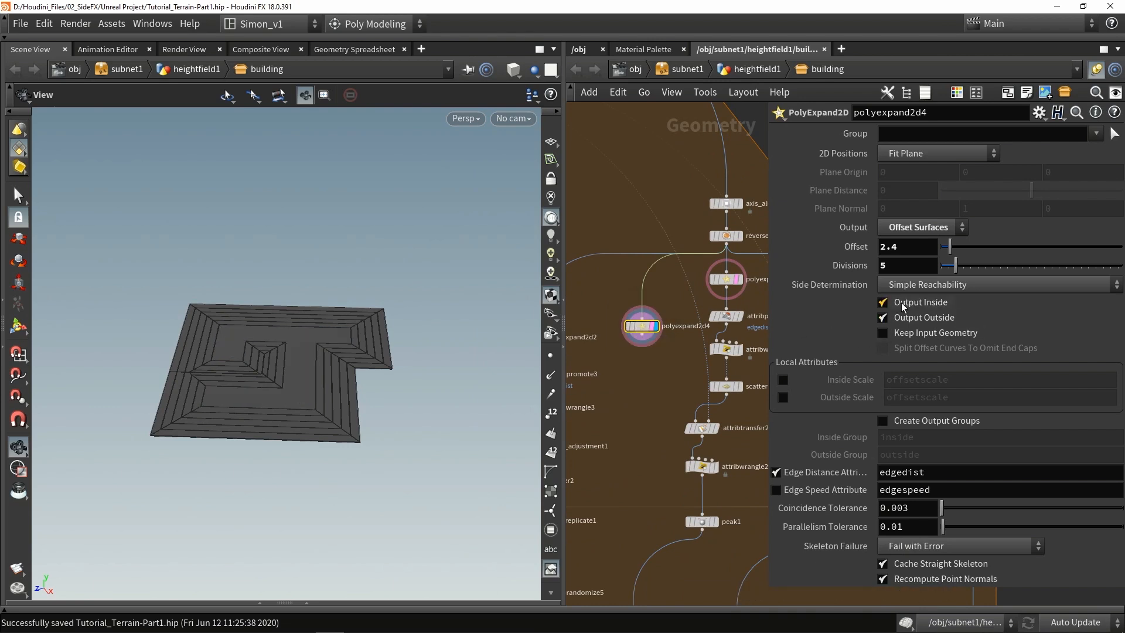
drag(344, 326, 314, 286)
scroll(663, 347, down, 5)
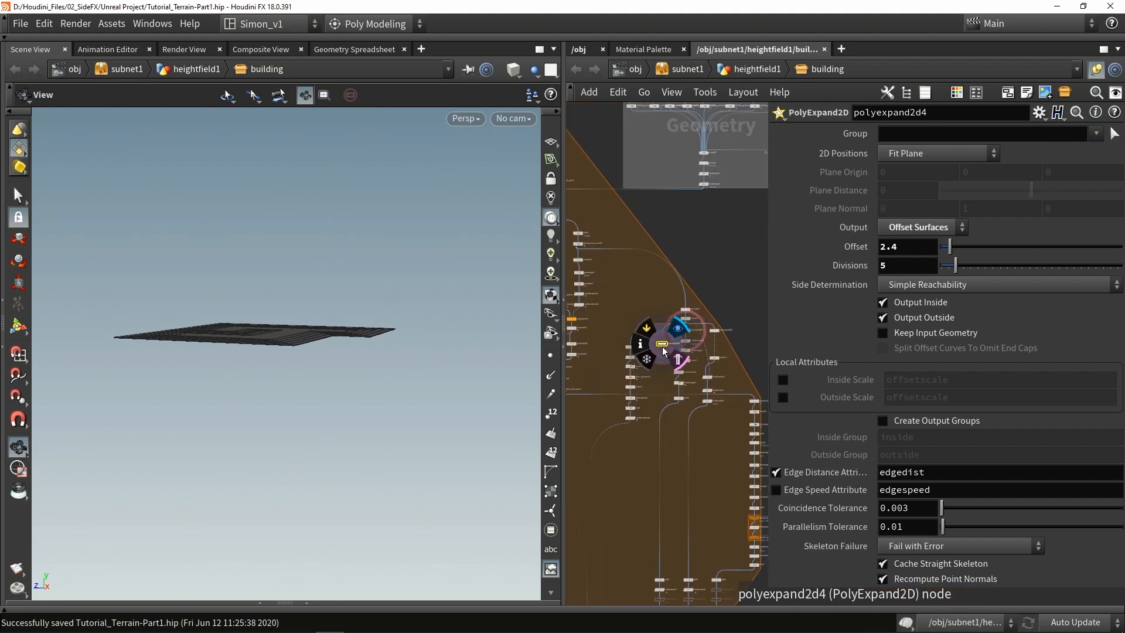
drag(662, 343, 707, 281)
scroll(710, 473, up, 5)
Step: Add a Group node after polyexpand2d4, display it, and name its primitive group To_project
key(Tab)
text(group)
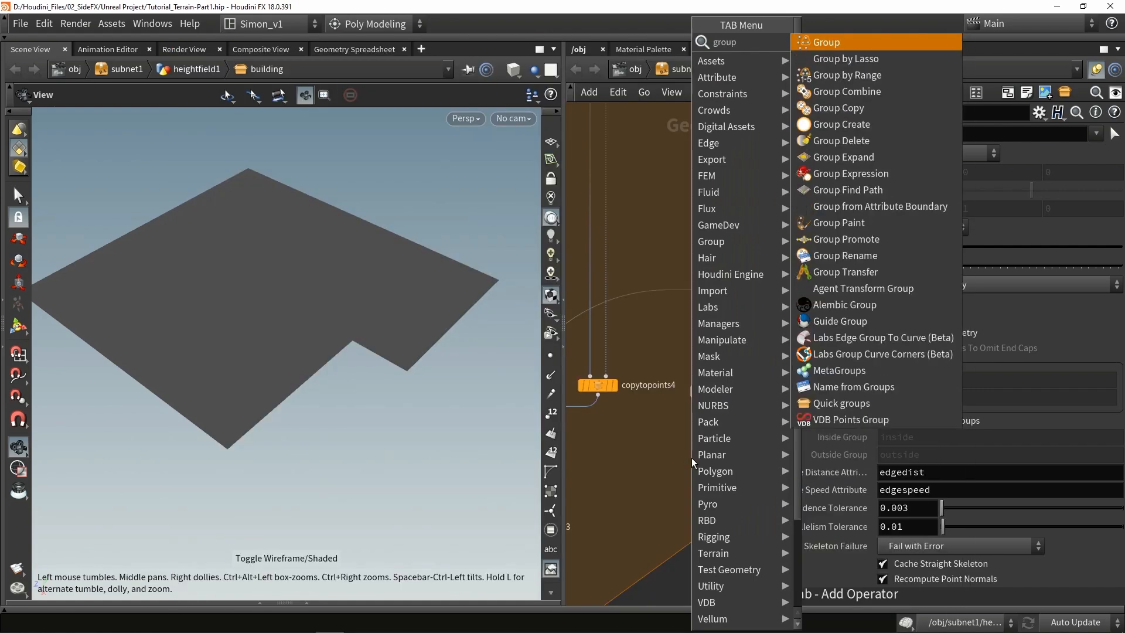
key(Return)
click(710, 437)
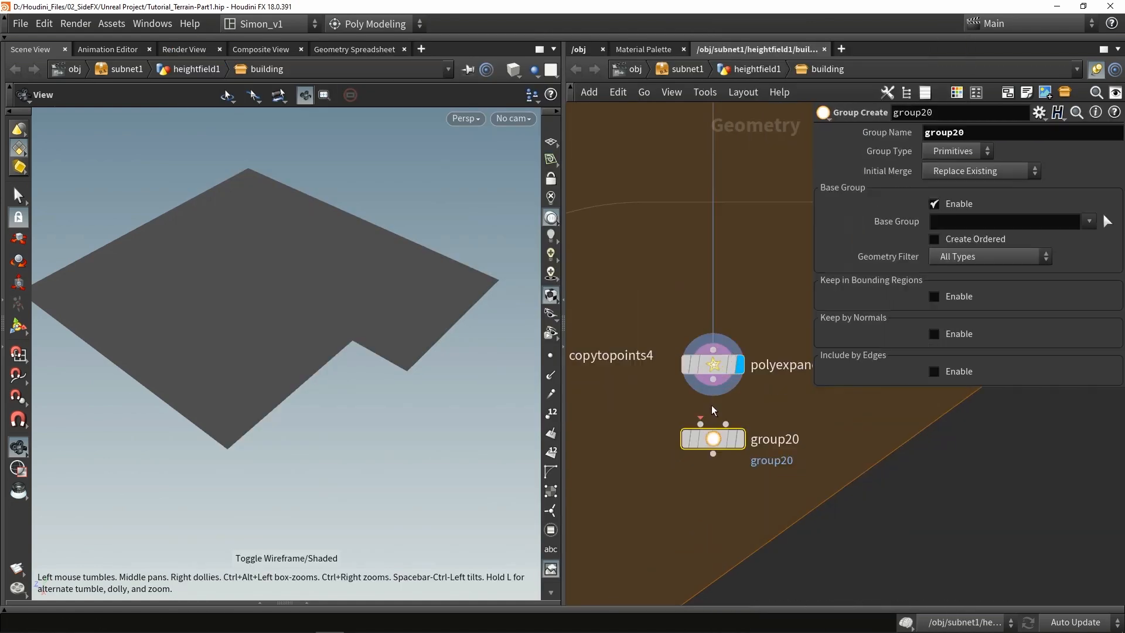
drag(714, 380, 701, 423)
click(740, 438)
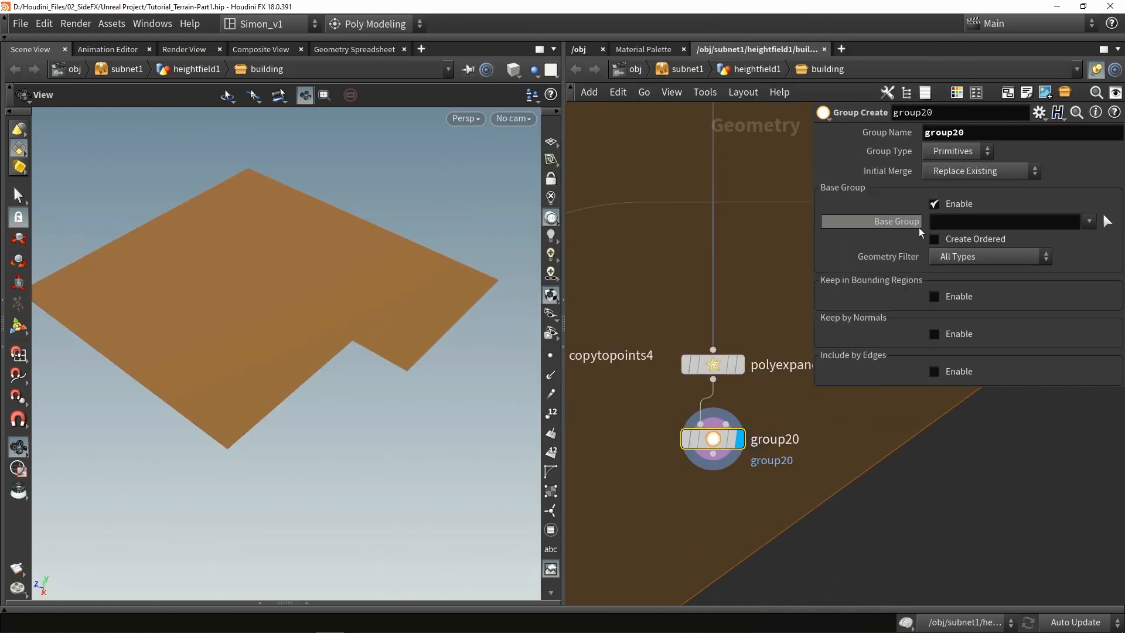
text(To)
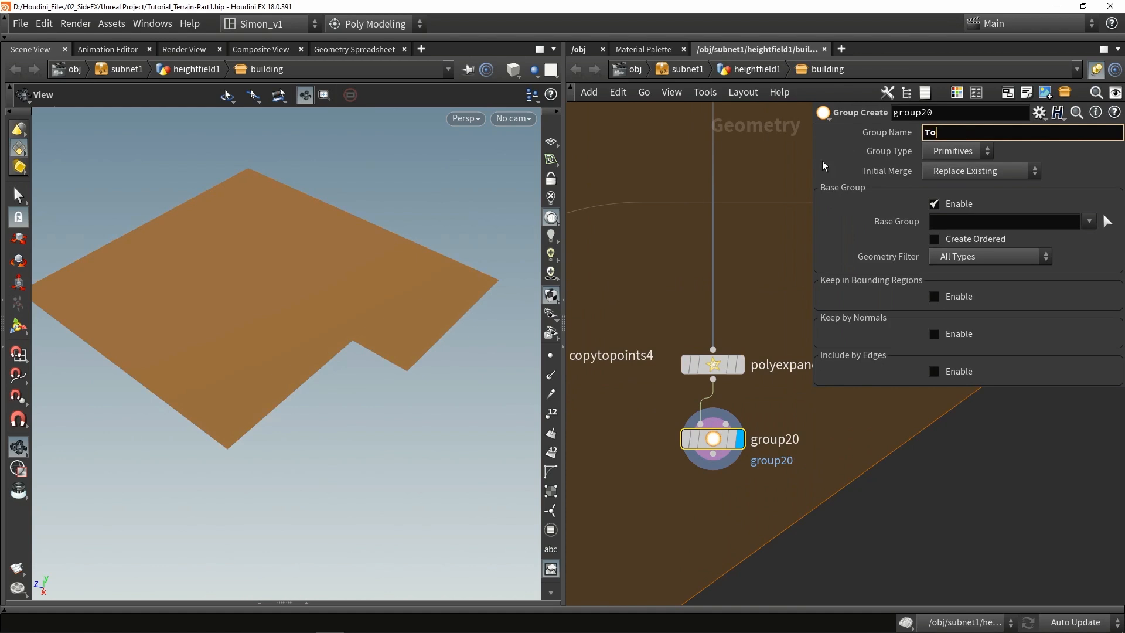
text(_project)
key(Return)
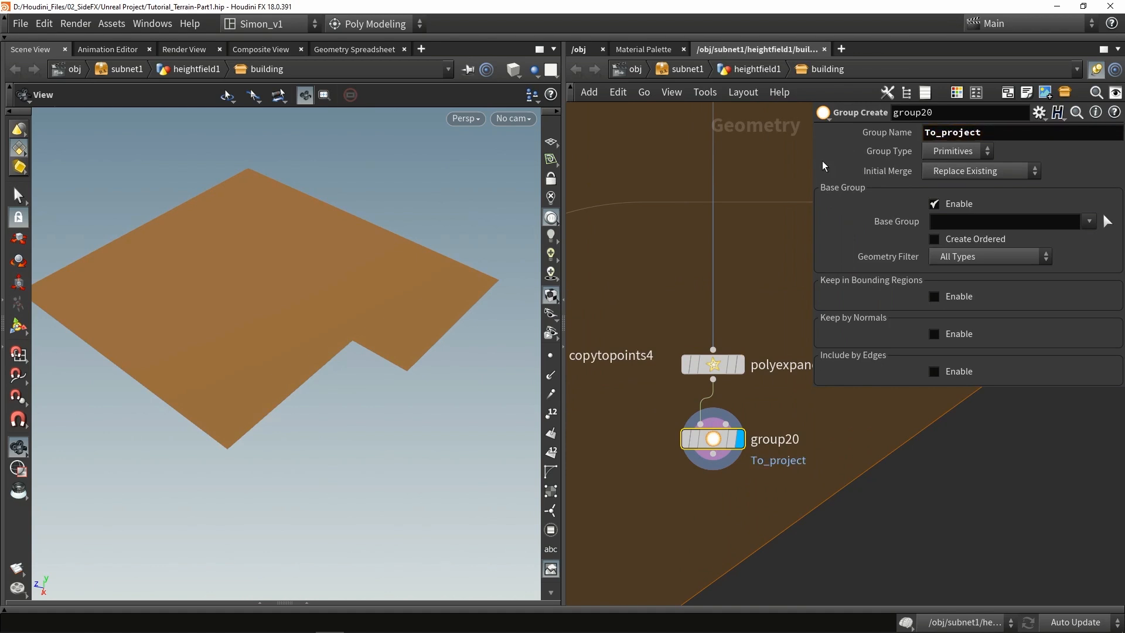
Step: Connect group20 to merge2 and display uvquickshade13 to view the building with its ground surface
scroll(748, 439, down, 3)
drag(754, 422, 579, 426)
scroll(670, 427, down, 3)
drag(404, 359, 233, 392)
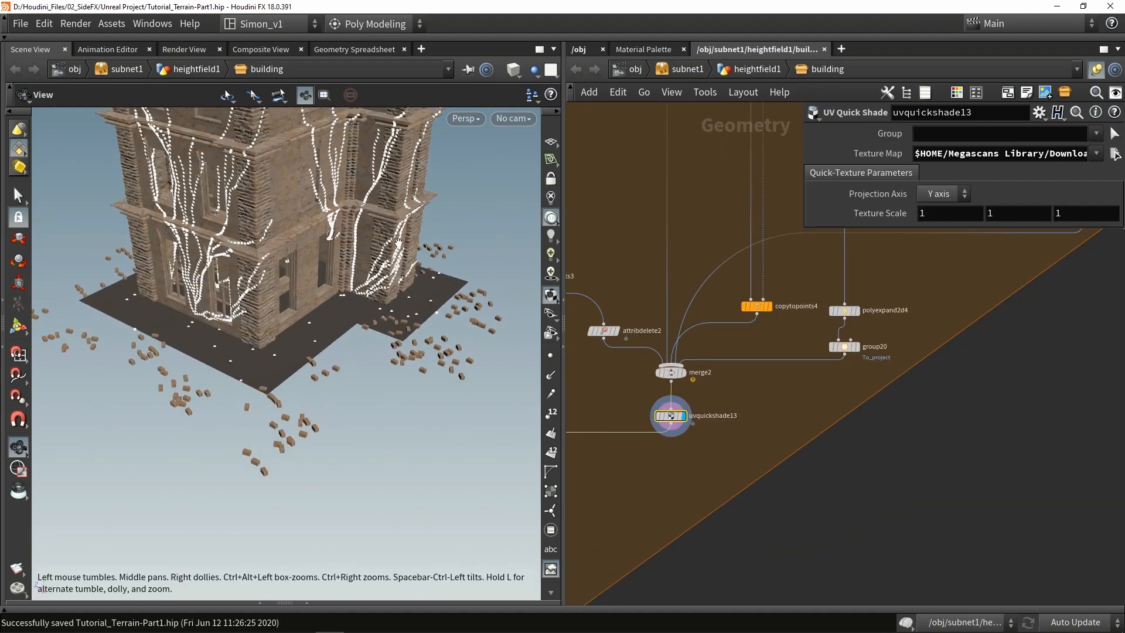
drag(346, 354, 342, 353)
Step: Display copytopoints4 and enable Pack and Instance for the scattered bricks
scroll(756, 307, up, 3)
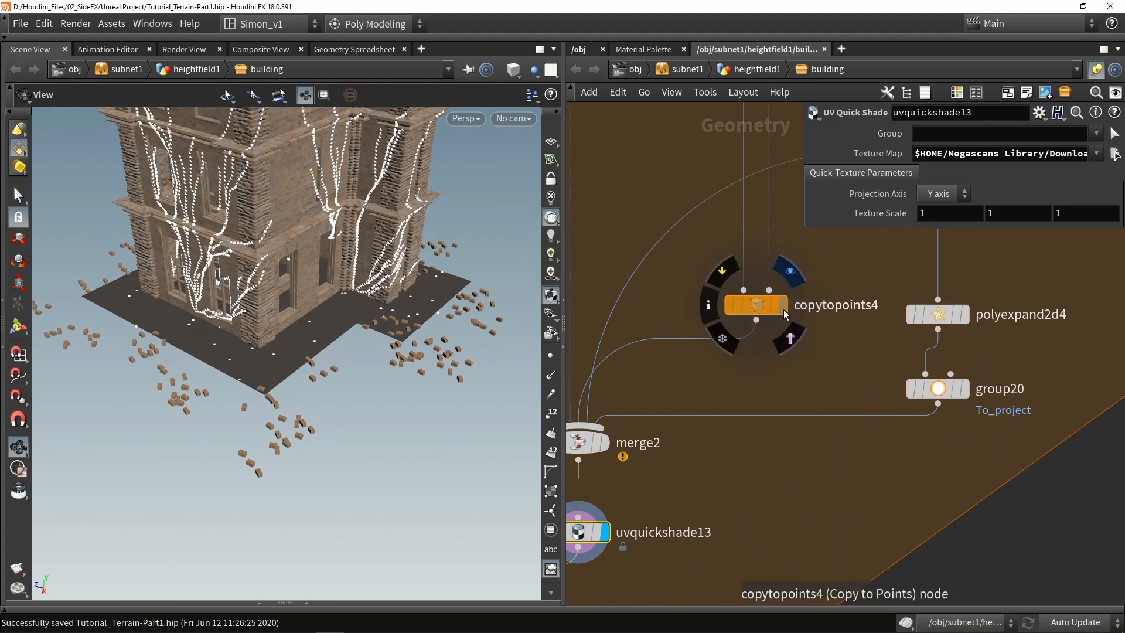
click(783, 309)
click(758, 306)
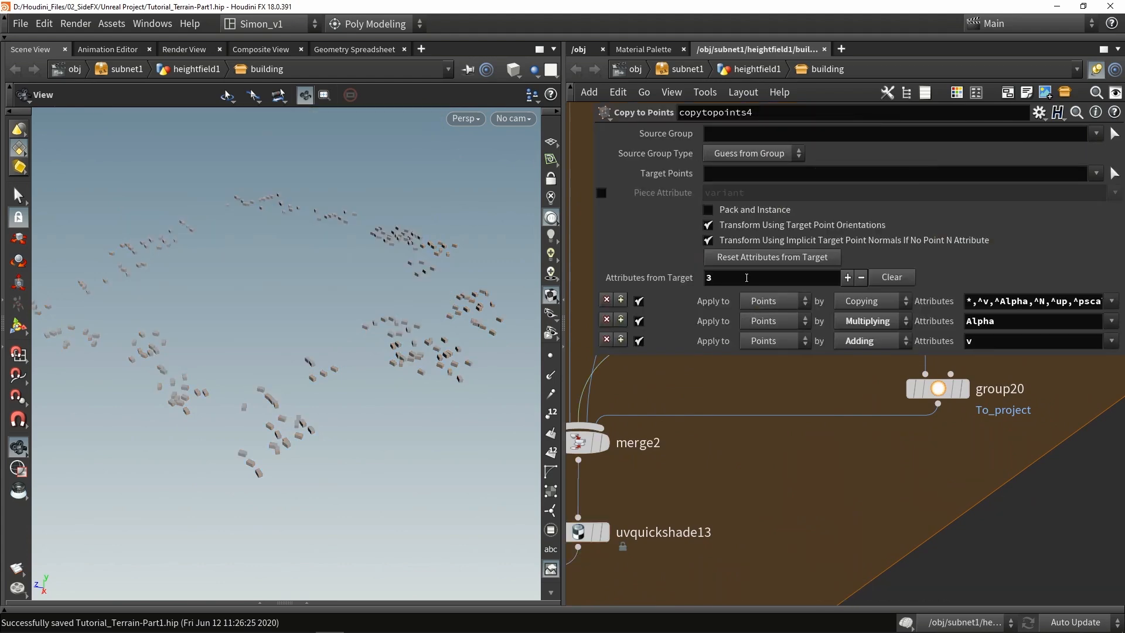
click(721, 213)
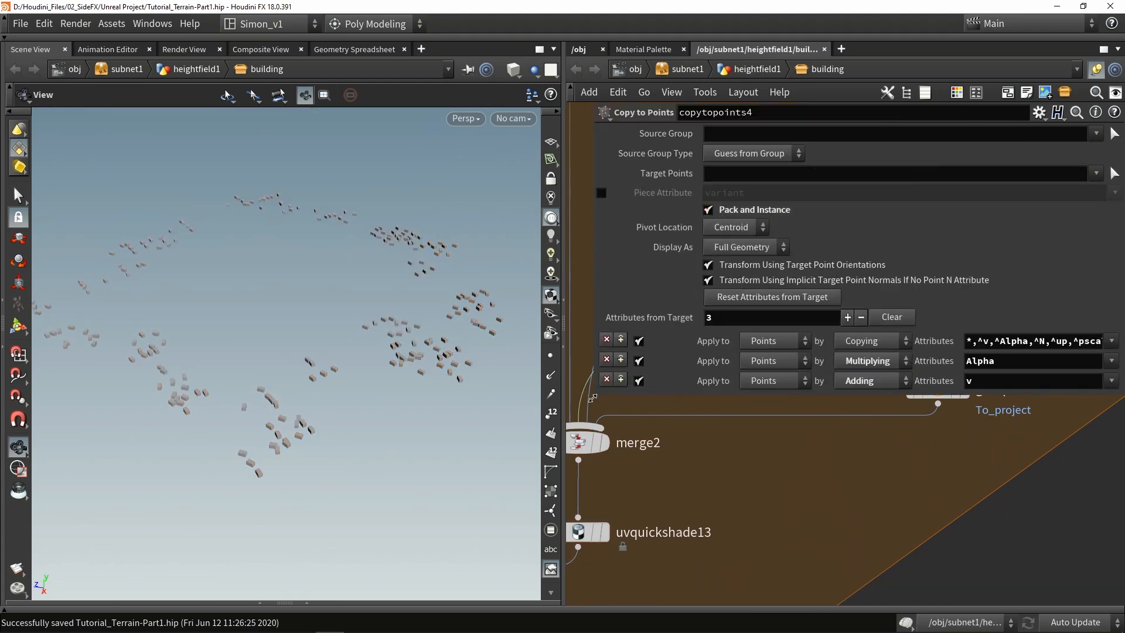
Step: Insert a Group node between copytopoints4 and merge2 and display it
drag(593, 398, 701, 251)
key(Tab)
text(grou)
key(Return)
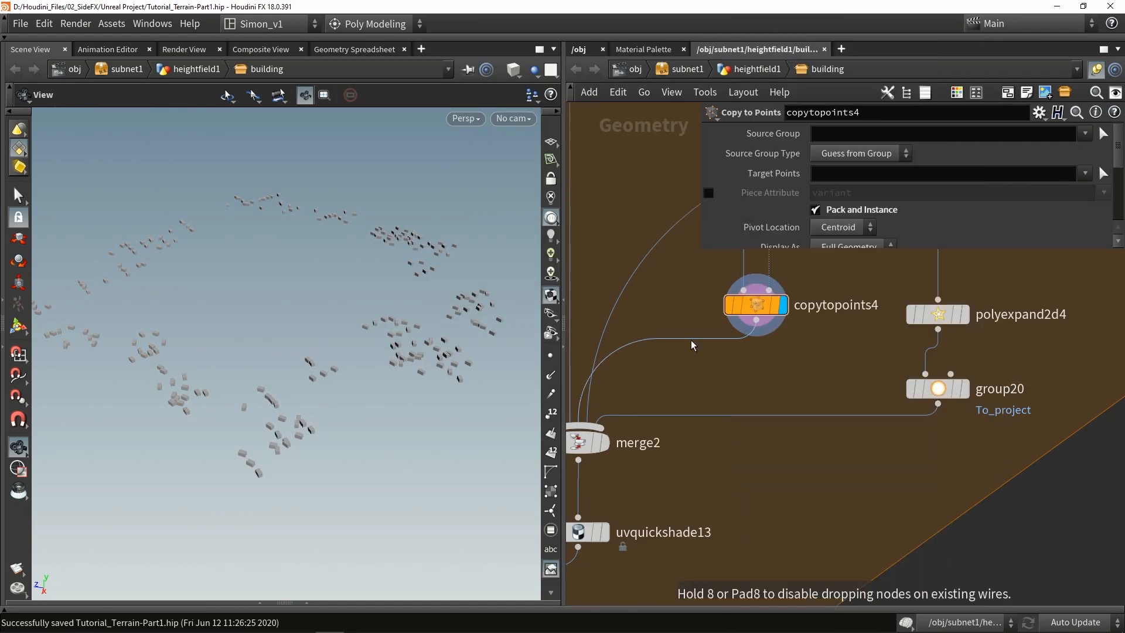
click(686, 367)
drag(685, 366, 758, 368)
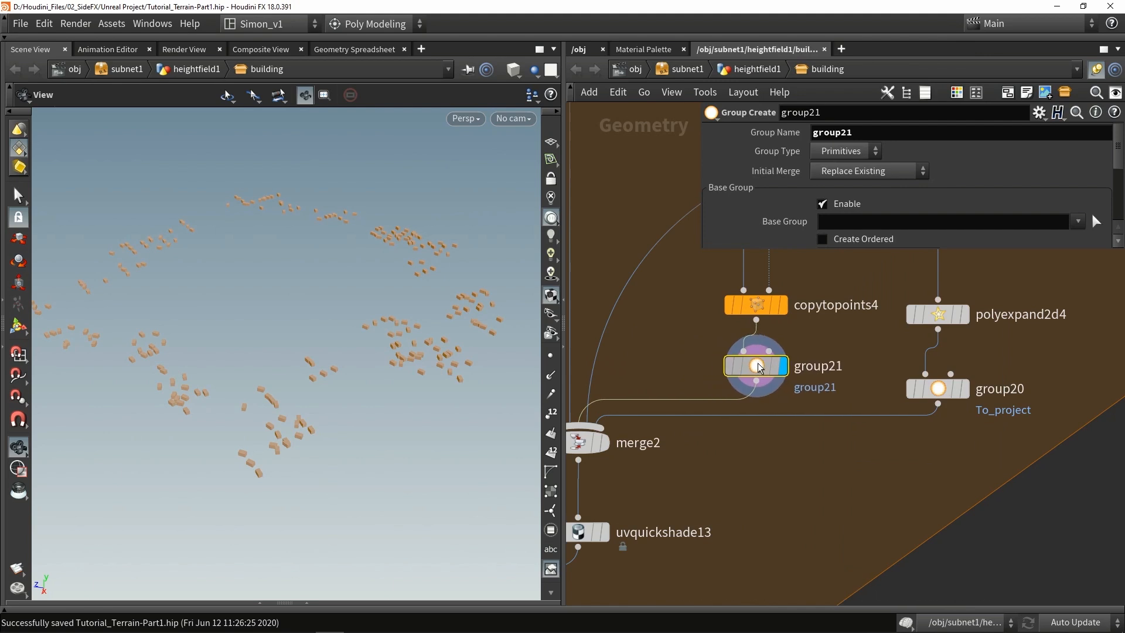
Step: Name the scattered bricks' primitive group ground_bricks in group21
drag(854, 135, 778, 142)
text(br)
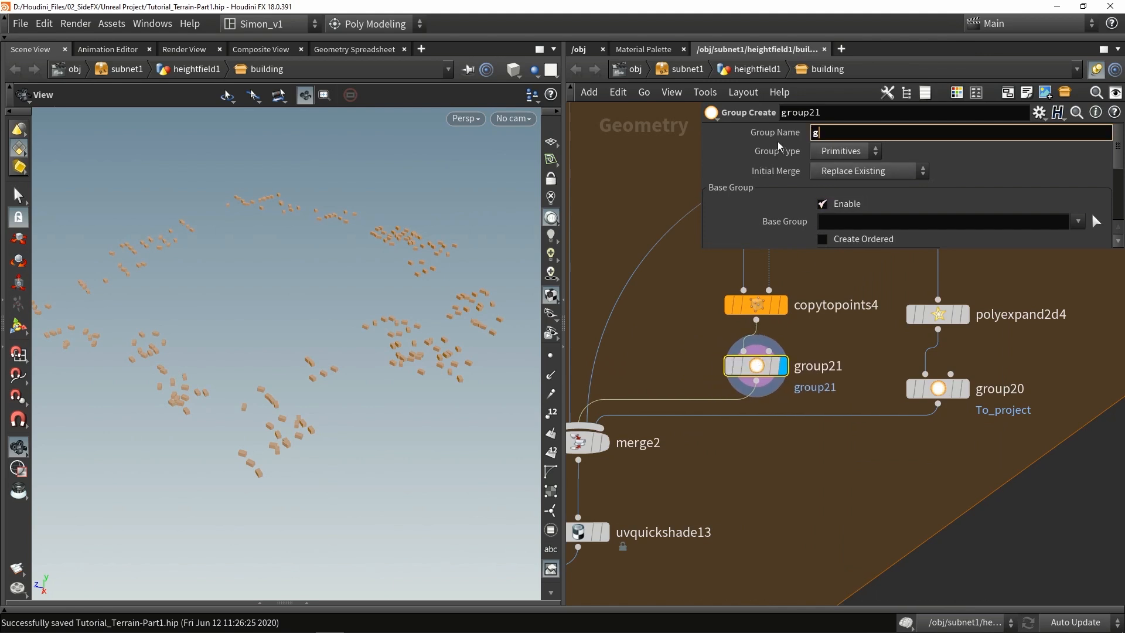
text(icks)
key(Return)
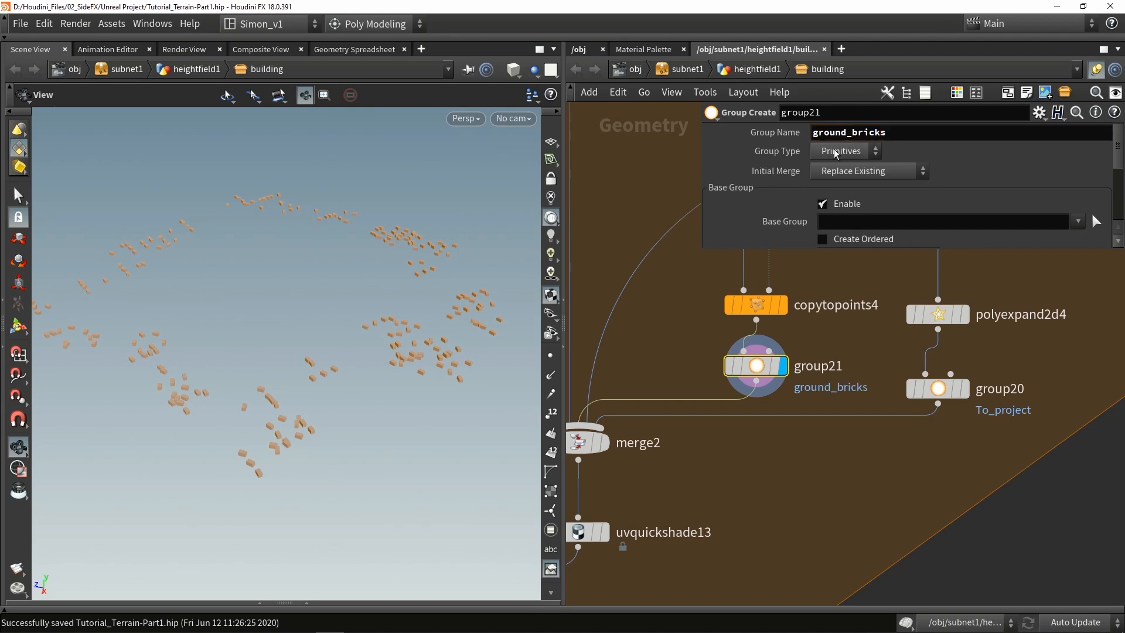
Step: Display the finished building at foreach_end1 and save the scene file
scroll(835, 153, down, 4)
scroll(803, 450, down, 3)
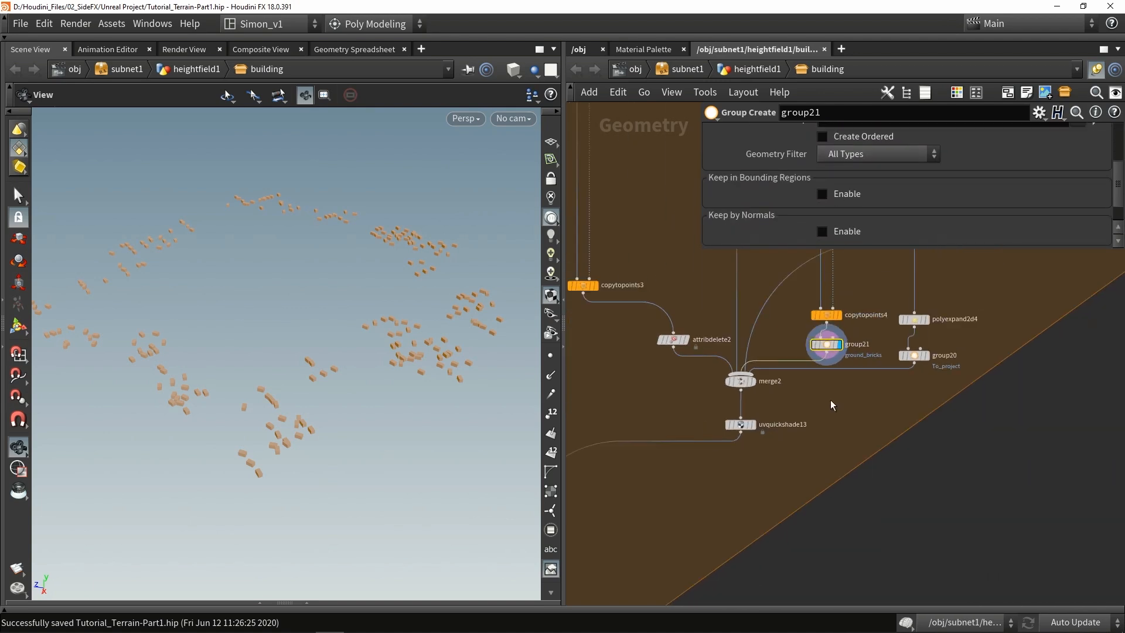
scroll(834, 404, down, 4)
scroll(710, 454, up, 6)
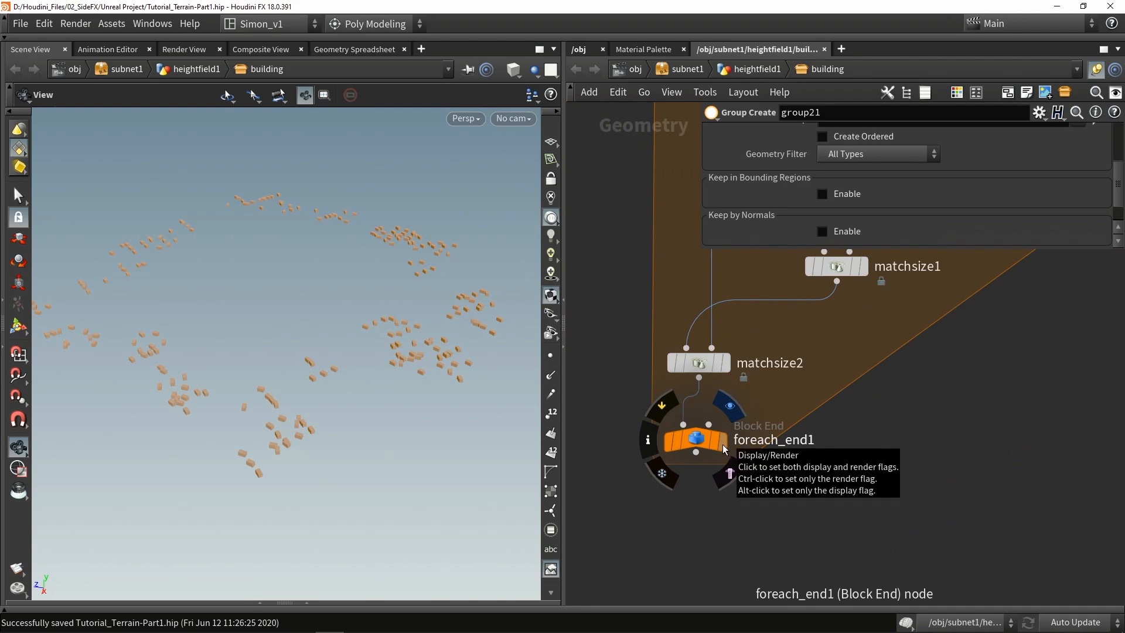
key(ctrl+s)
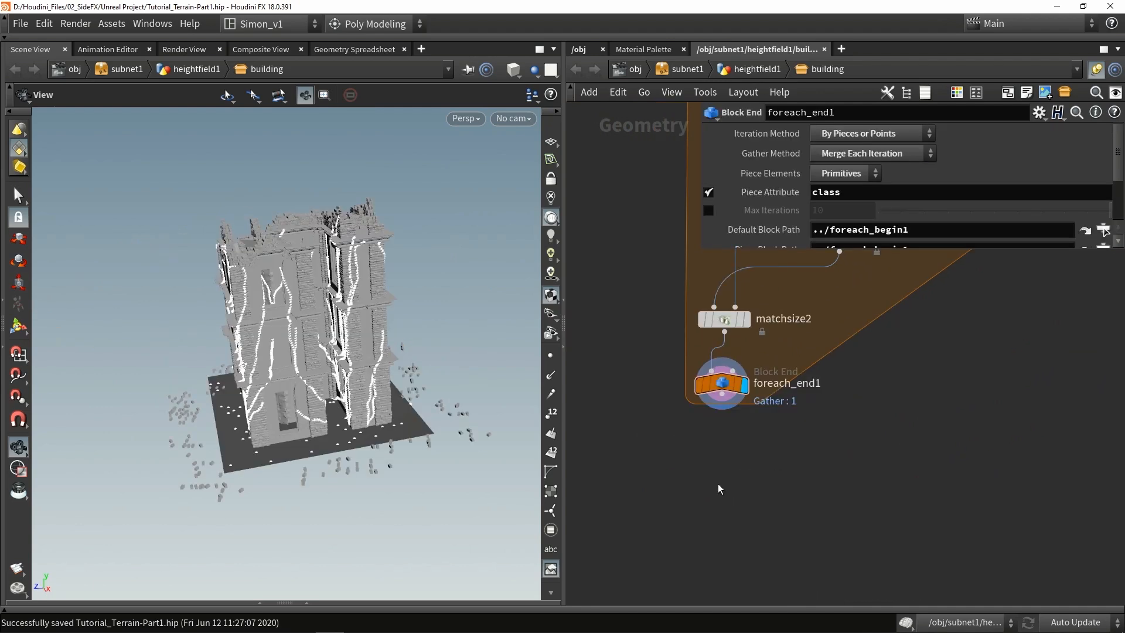
Step: Add a Split node after foreach_end1, display it, and set its group to To_project
key(Tab)
text(spl)
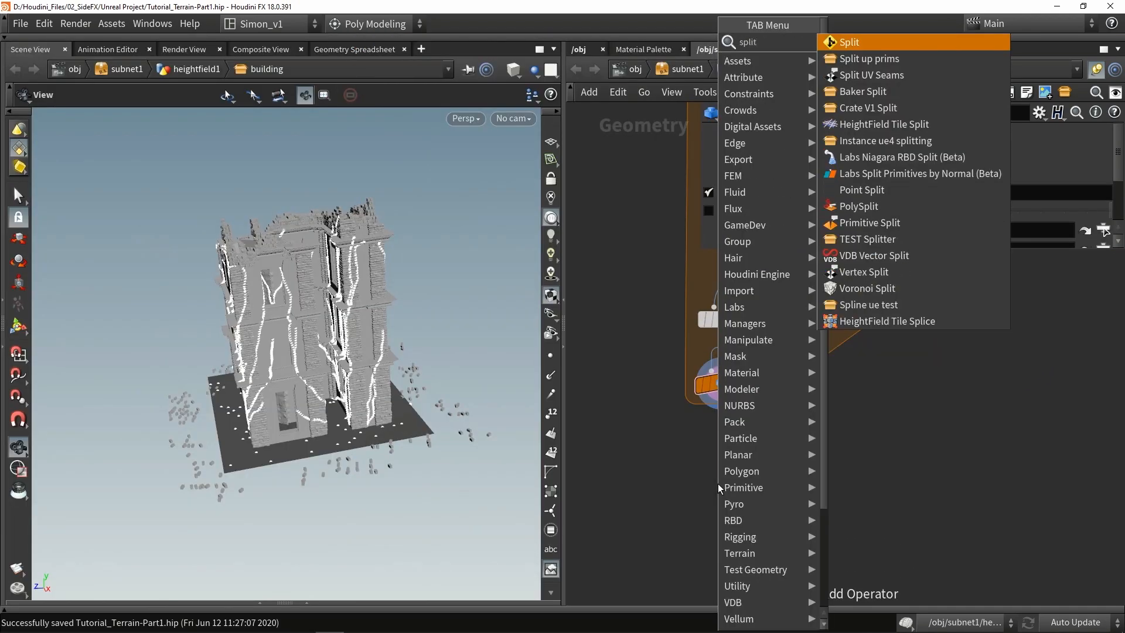
key(Return)
click(702, 480)
drag(718, 413, 675, 470)
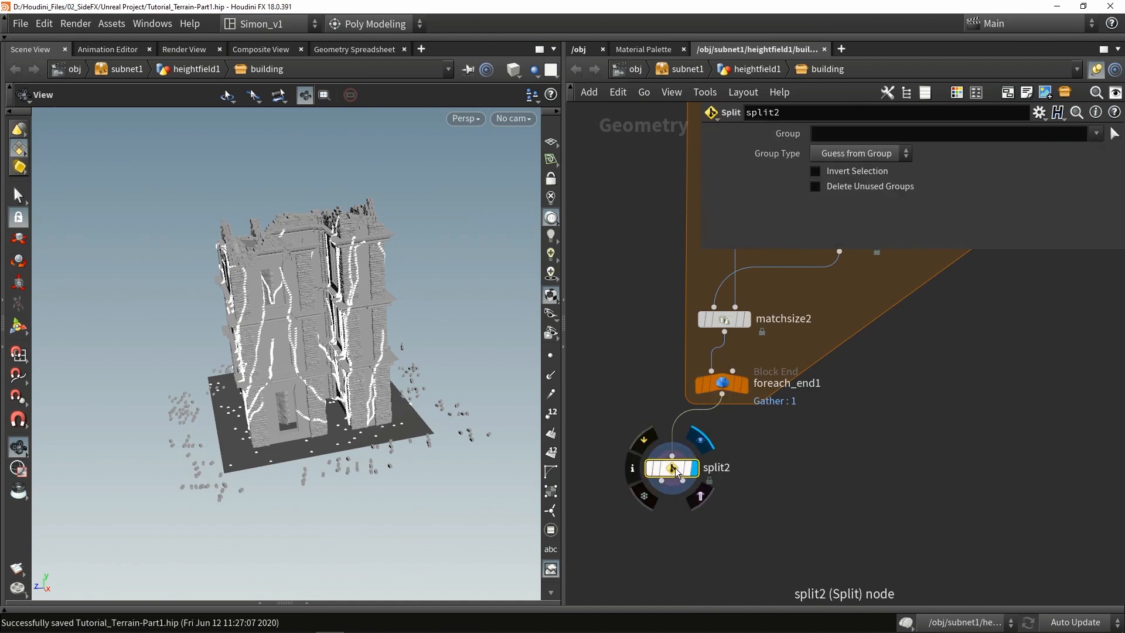
click(1097, 135)
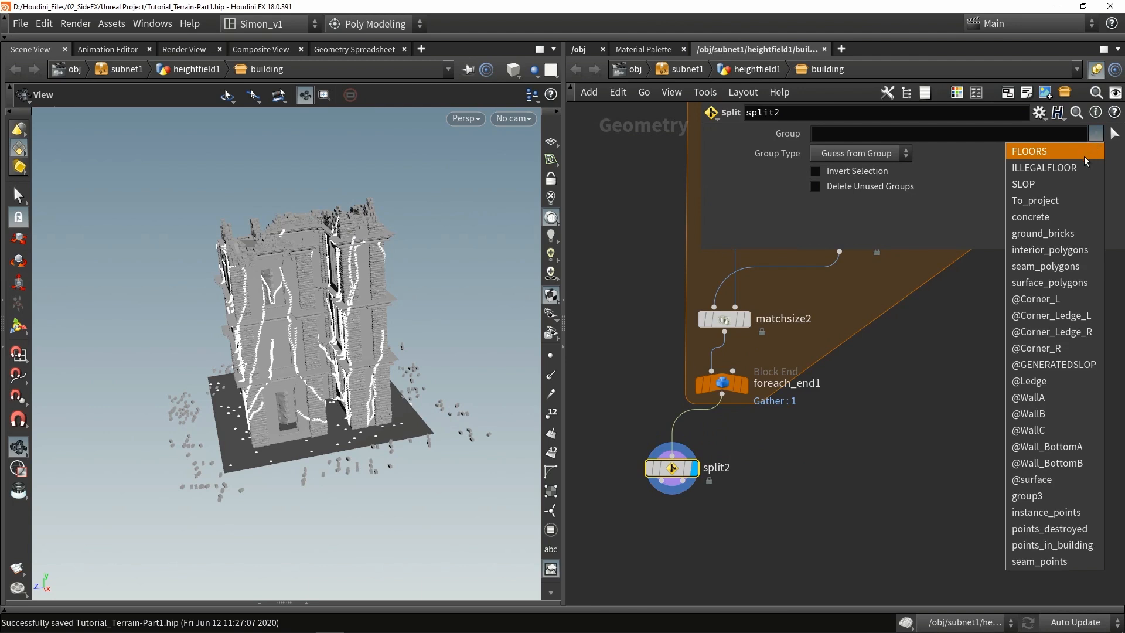
click(1056, 203)
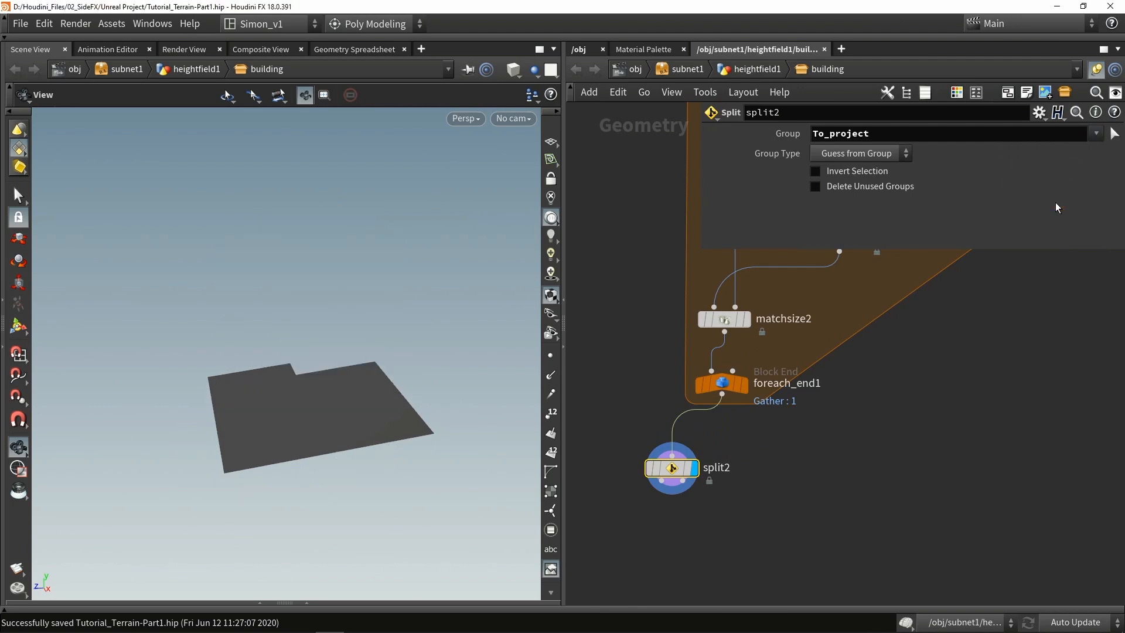
Step: Move null1 down beside the end of the building network and add a HeightField Project node below it
scroll(718, 382, down, 5)
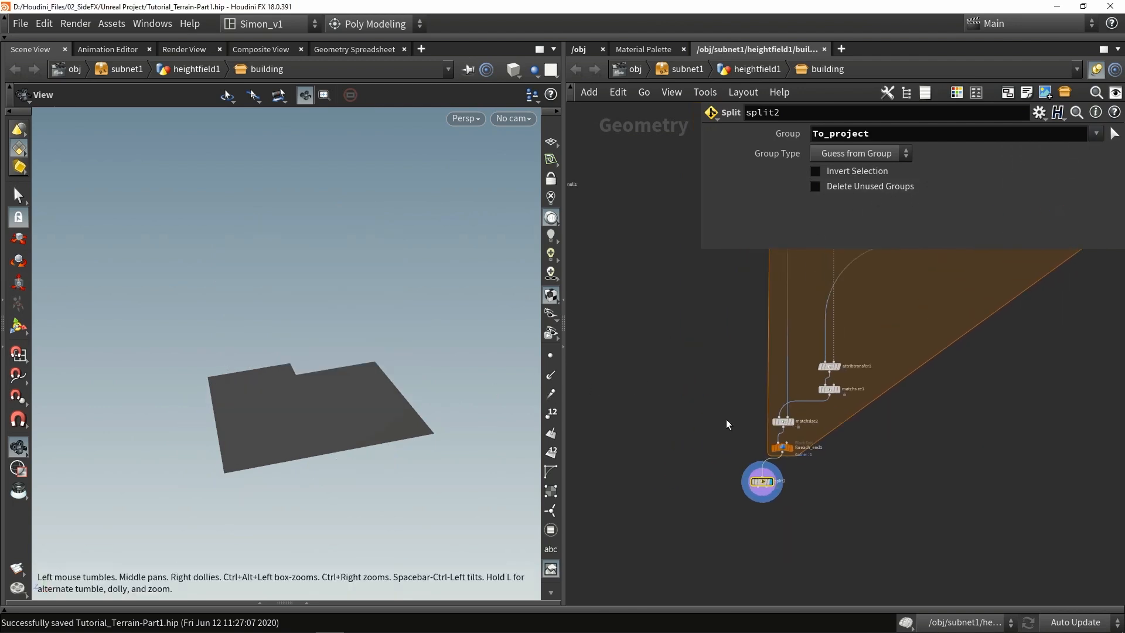
click(659, 331)
drag(659, 333, 718, 504)
scroll(756, 545, up, 3)
key(Tab)
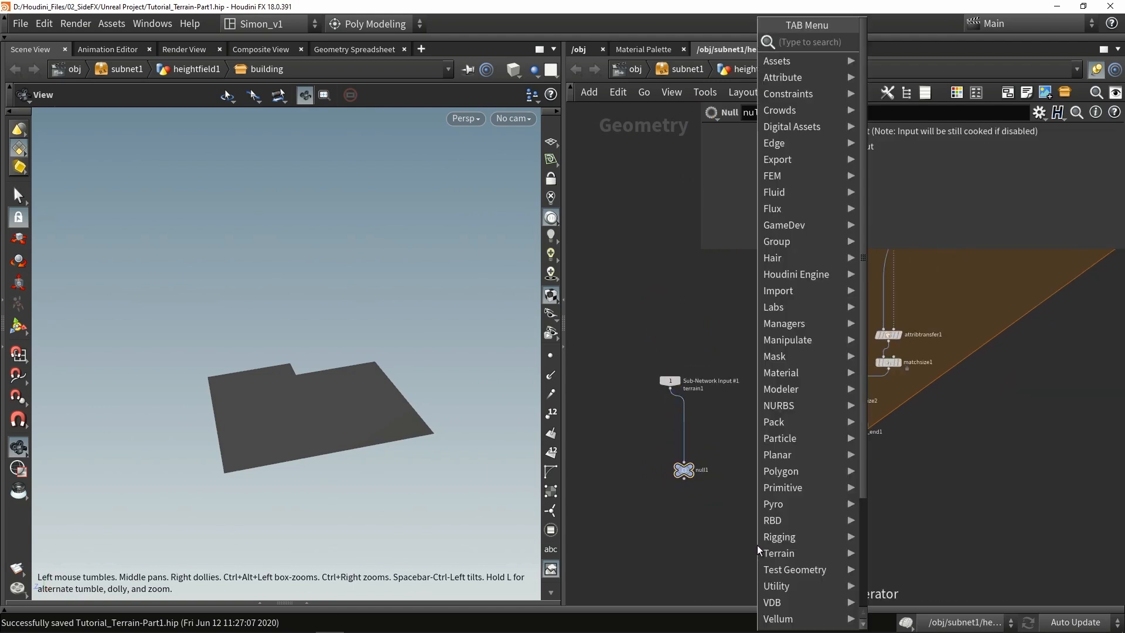
text(proje)
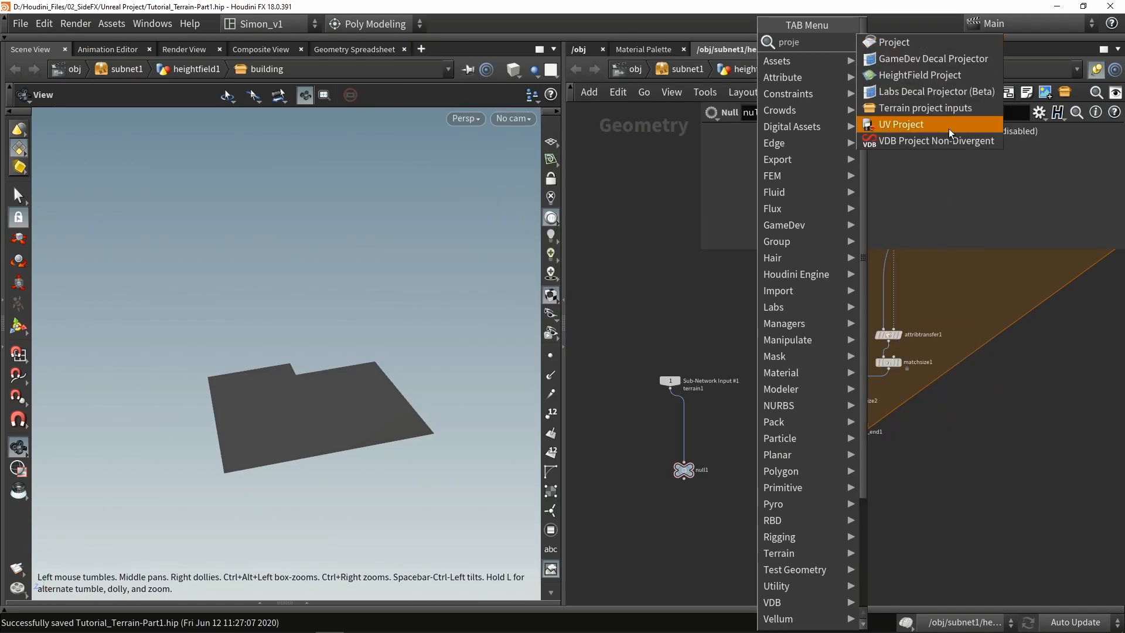
click(919, 75)
click(703, 547)
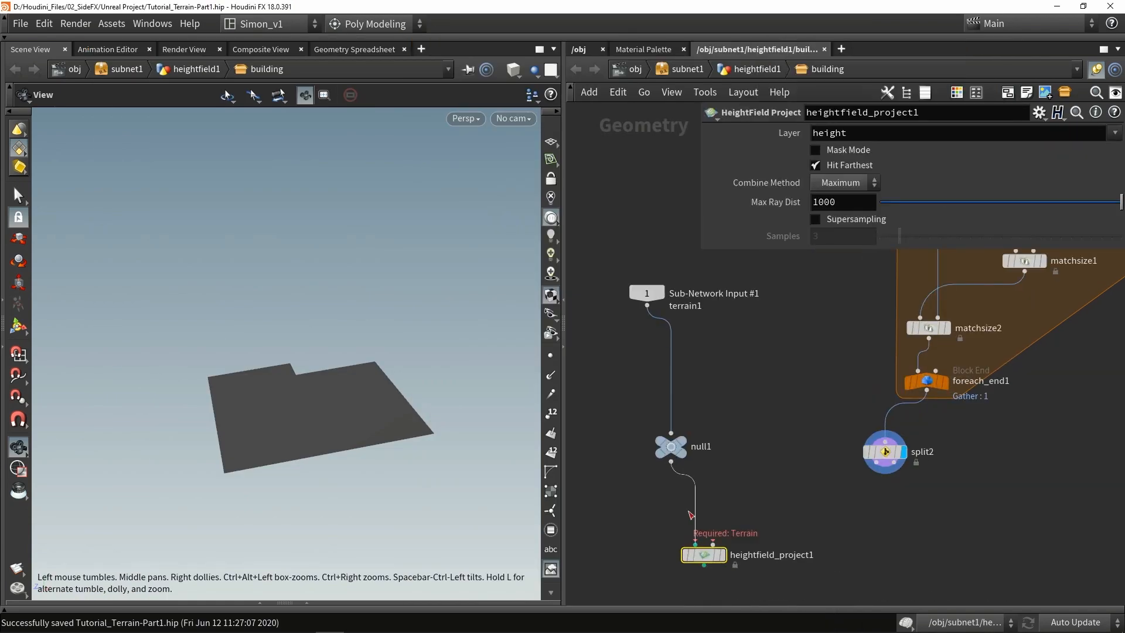
Step: Connect split2's first output to the second input of heightfield_project1 and display the projected terrain
drag(876, 462, 712, 543)
click(721, 554)
drag(263, 410, 422, 387)
Step: Add a HeightField Mask by Object node after heightfield_project1, using split2's first output as the mask object, and display it
key(Tab)
text(mask)
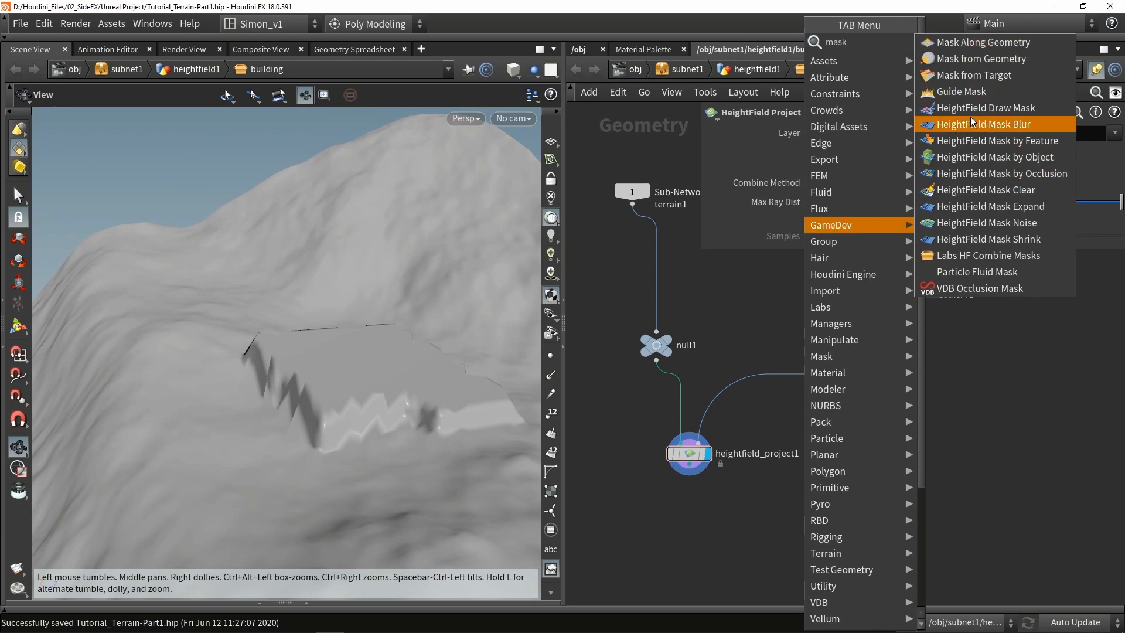
click(972, 157)
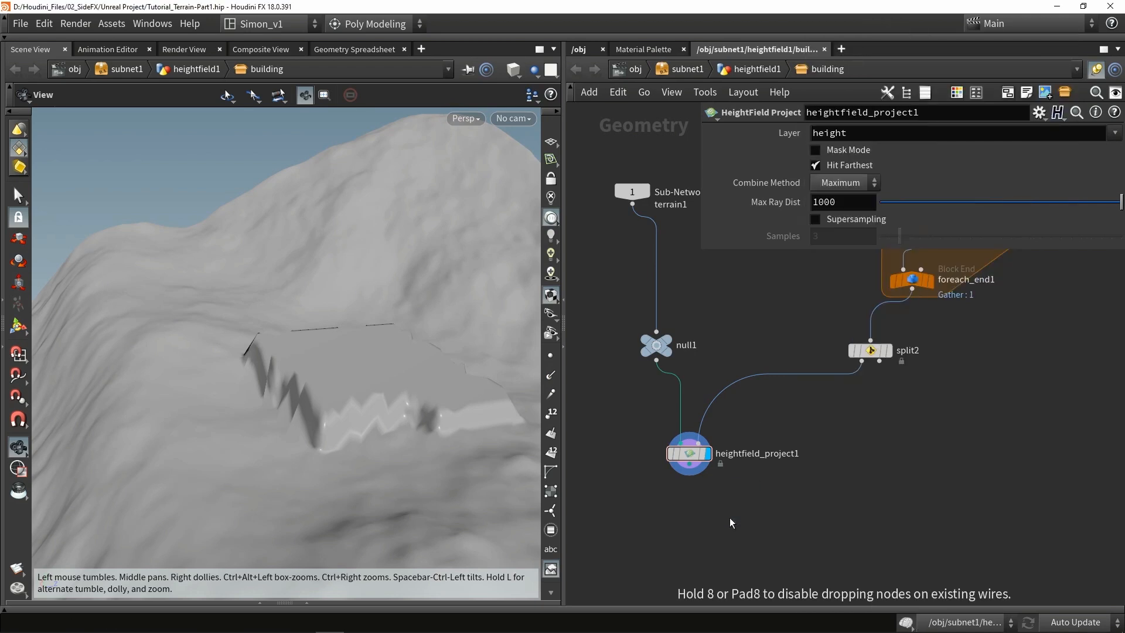
click(730, 517)
drag(691, 464, 721, 505)
drag(861, 362, 738, 505)
click(748, 517)
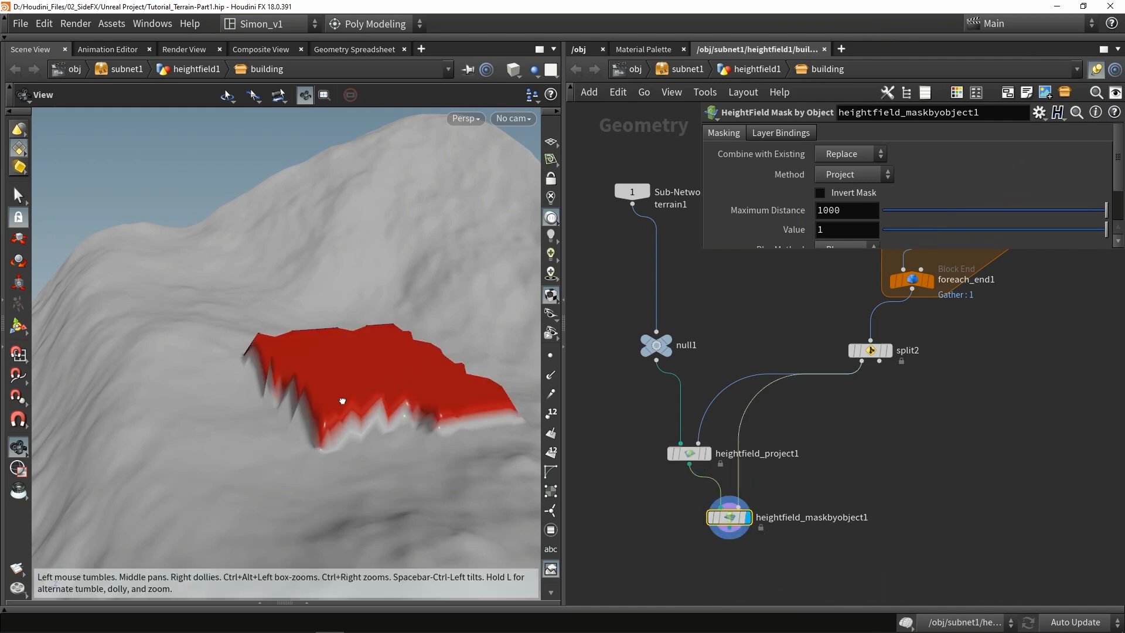
Step: Set the object mask's blur method to Expand with a blur radius of 1.6
drag(342, 399, 410, 409)
drag(701, 252, 713, 319)
click(849, 250)
click(851, 298)
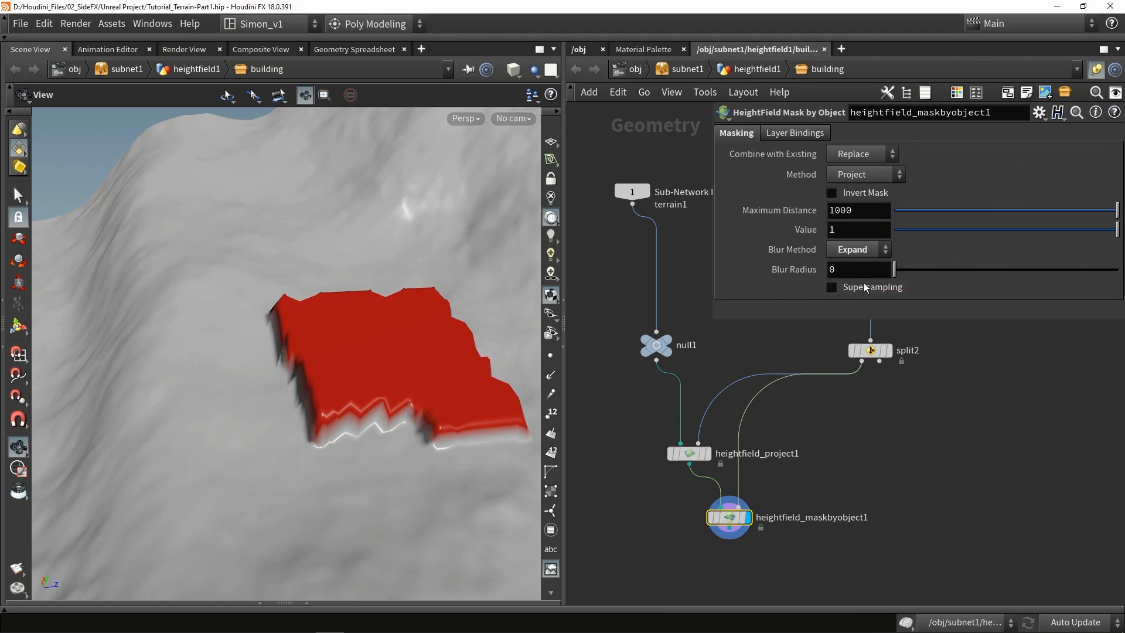
drag(895, 270, 897, 269)
Step: Add a HeightField Blur node after heightfield_maskbyobject1, feed its mask input from the same node, and display it
key(Tab)
text(b)
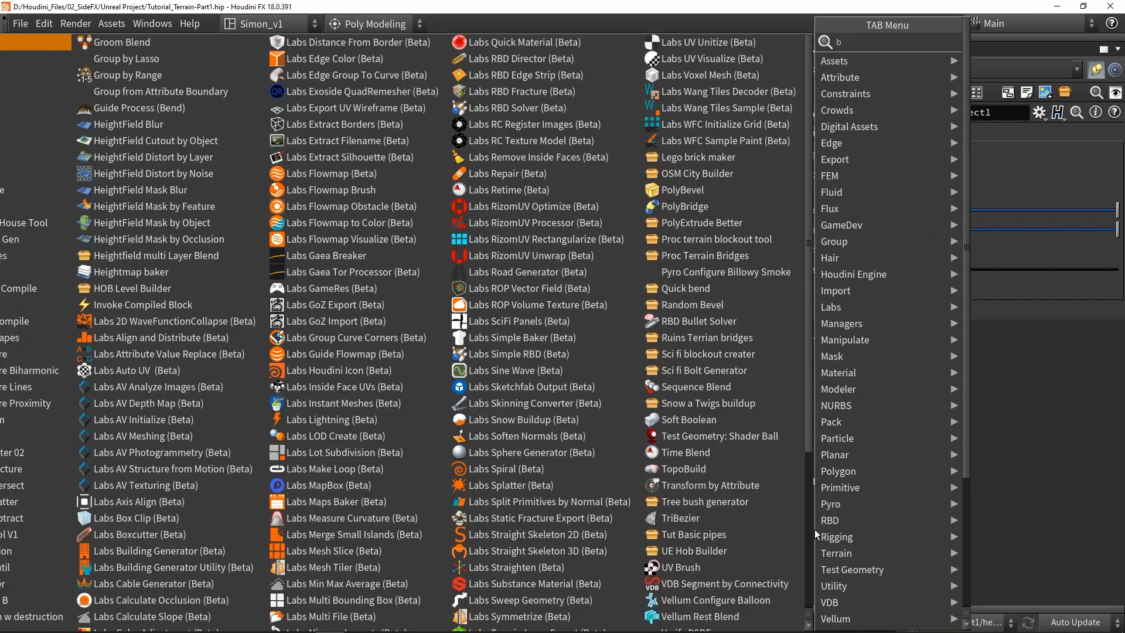
text(lur)
click(732, 59)
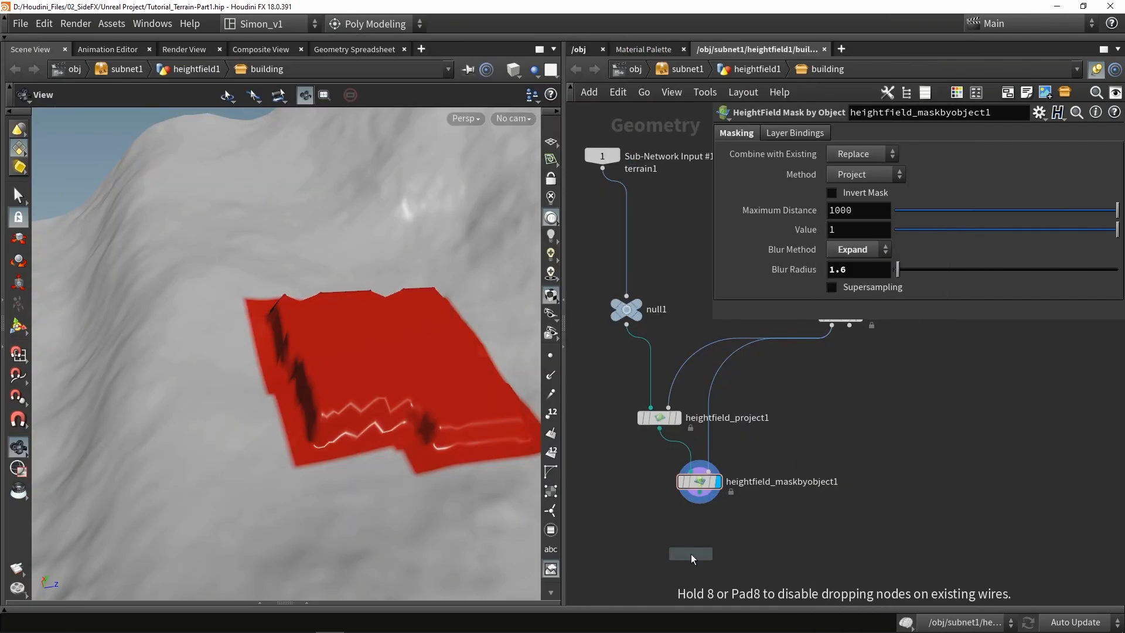
click(691, 552)
scroll(697, 508, up, 2)
drag(698, 505, 706, 552)
click(716, 572)
Step: Set the HeightField Blur radius to 1 to soften the terrain edges around the building footprint
drag(369, 408, 358, 328)
mouse_move(914, 206)
mouse_down()
mouse_move(874, 215)
mouse_move(891, 208)
mouse_up()
drag(320, 337, 317, 390)
click(893, 207)
mouse_move(346, 321)
mouse_down()
mouse_move(465, 340)
mouse_move(481, 393)
mouse_move(304, 323)
mouse_move(175, 322)
mouse_move(321, 322)
mouse_move(451, 301)
mouse_move(343, 324)
mouse_up()
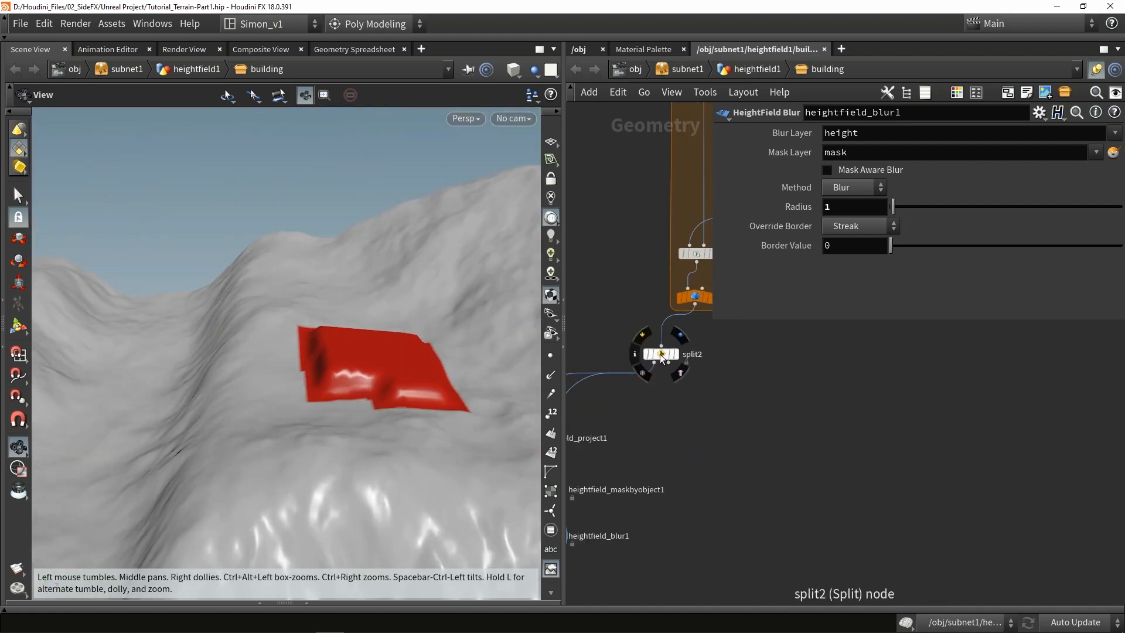
Step: Duplicate split2, connect the copy to split2's second output, and display it
alt+drag(659, 354, 693, 402)
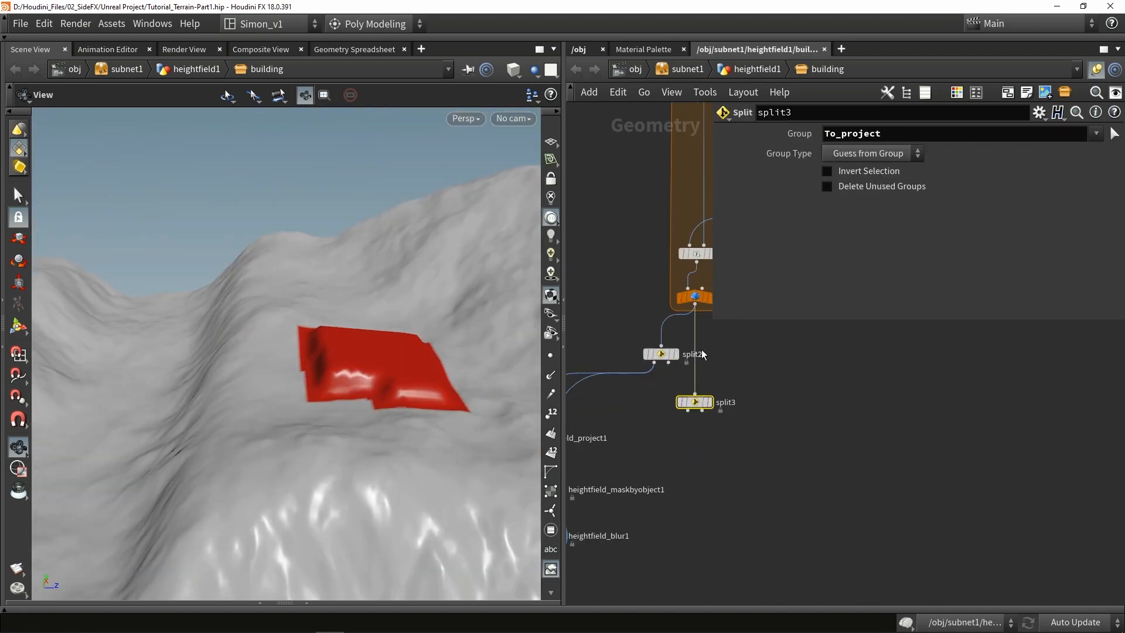
click(711, 400)
drag(667, 363, 683, 410)
click(702, 404)
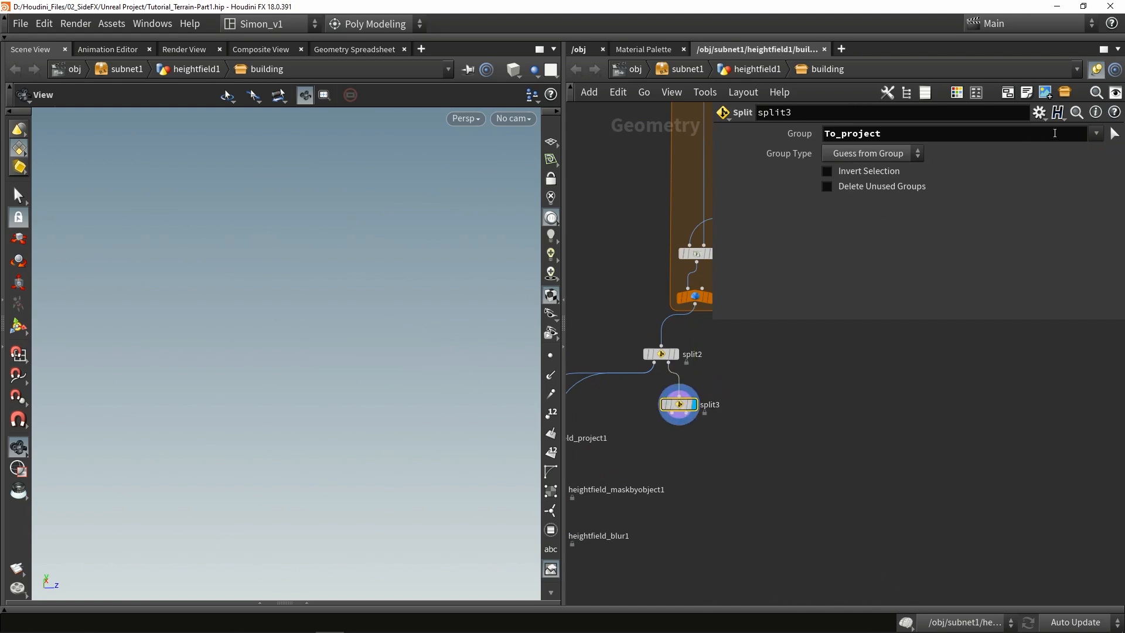
Step: Replace the group in split3 with ground_bricks
key(BackSpace)
key(BackSpace)
key(BackSpace)
key(BackSpace)
key(BackSpace)
key(BackSpace)
key(BackSpace)
key(BackSpace)
key(BackSpace)
key(BackSpace)
key(Return)
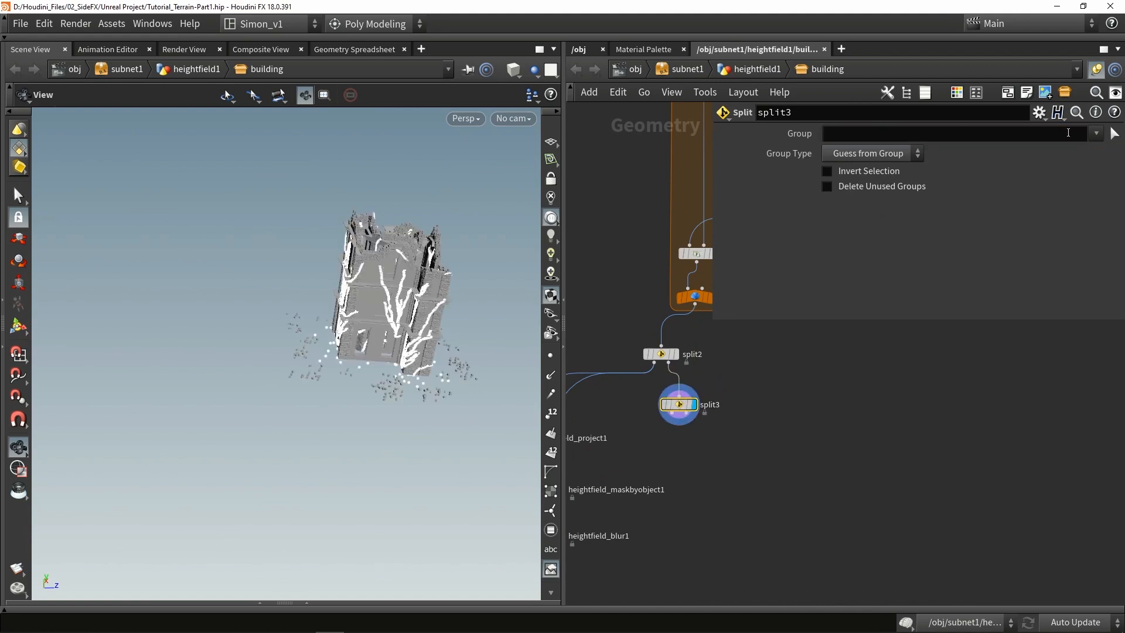
click(1095, 135)
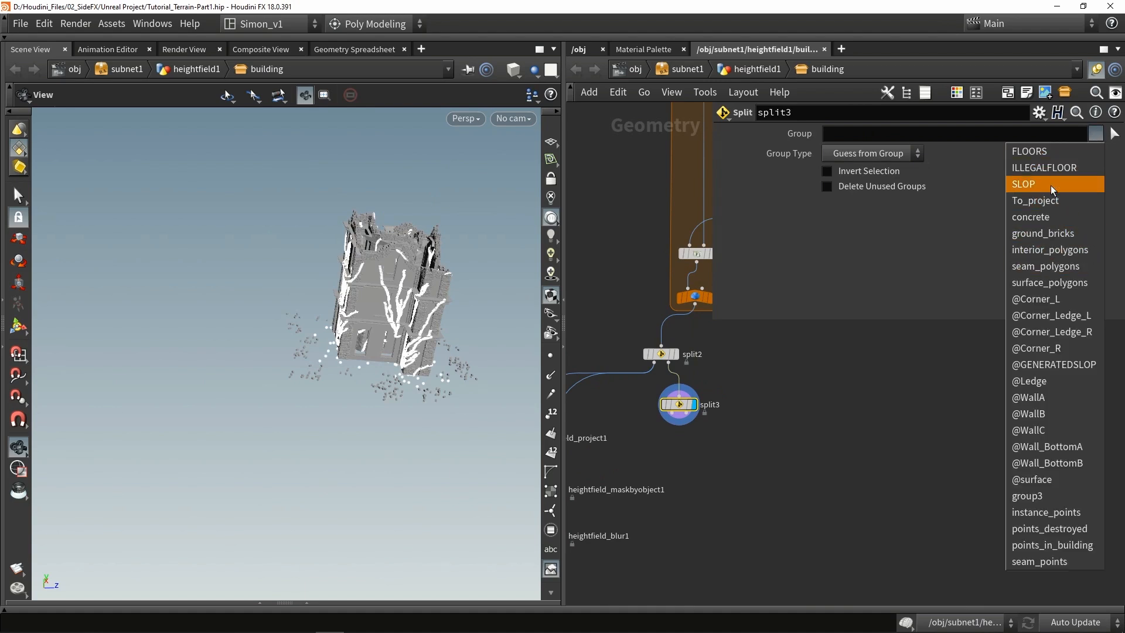
click(1038, 232)
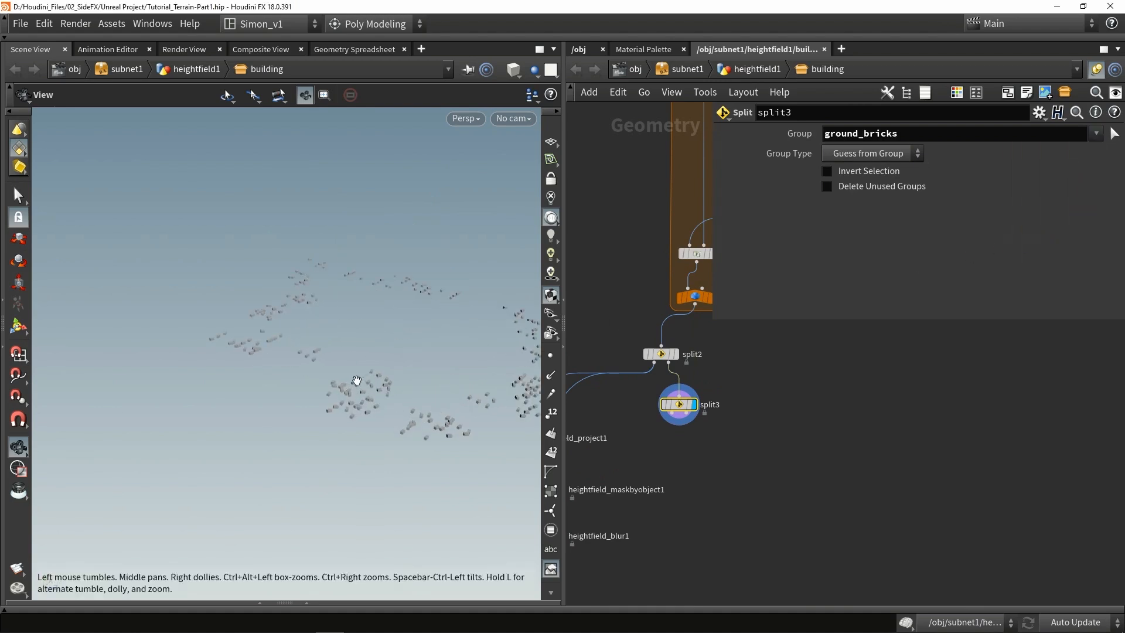
Step: Add a Convert HeightField node after heightfield_blur1 and display the terrain as polygons
scroll(807, 409, down, 4)
scroll(746, 411, up, 2)
drag(747, 410, 749, 424)
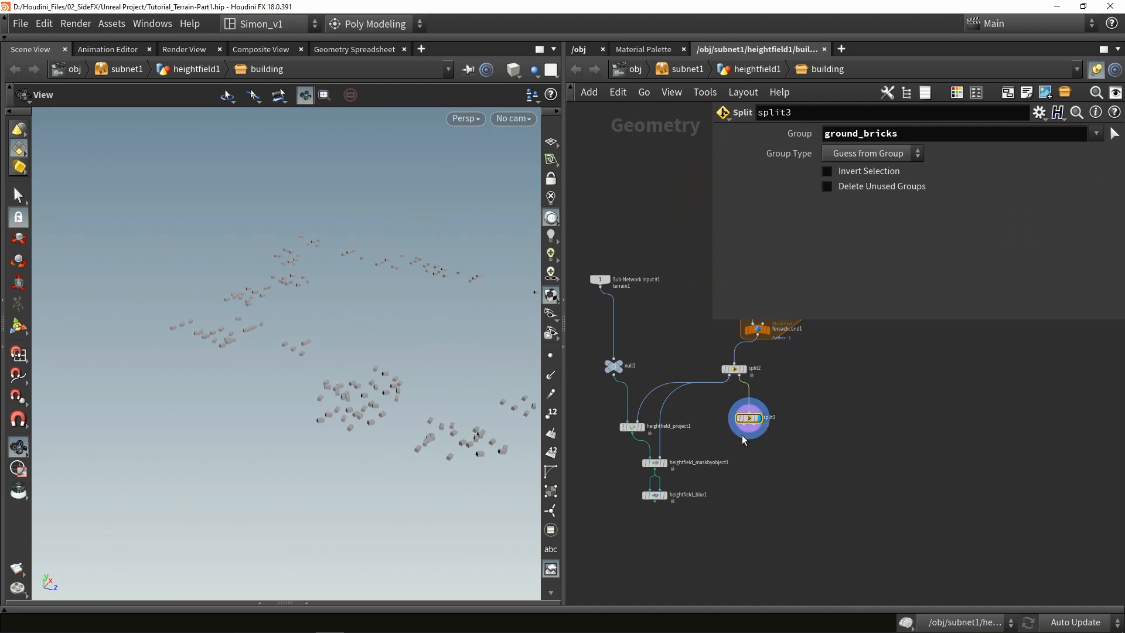
key(Tab)
text(co)
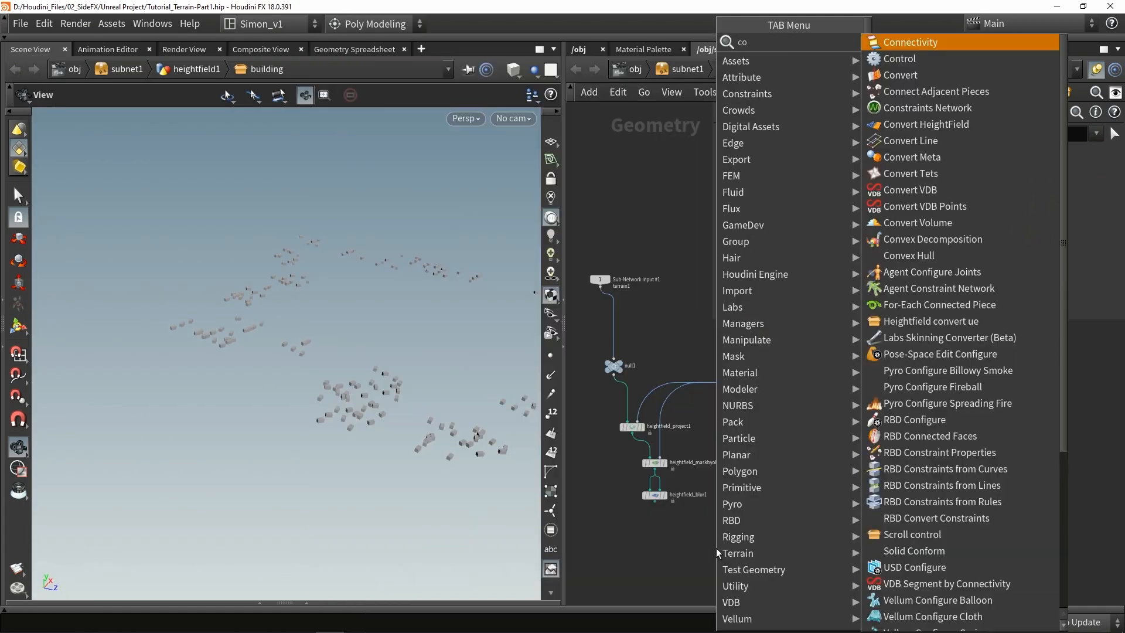
text(nver)
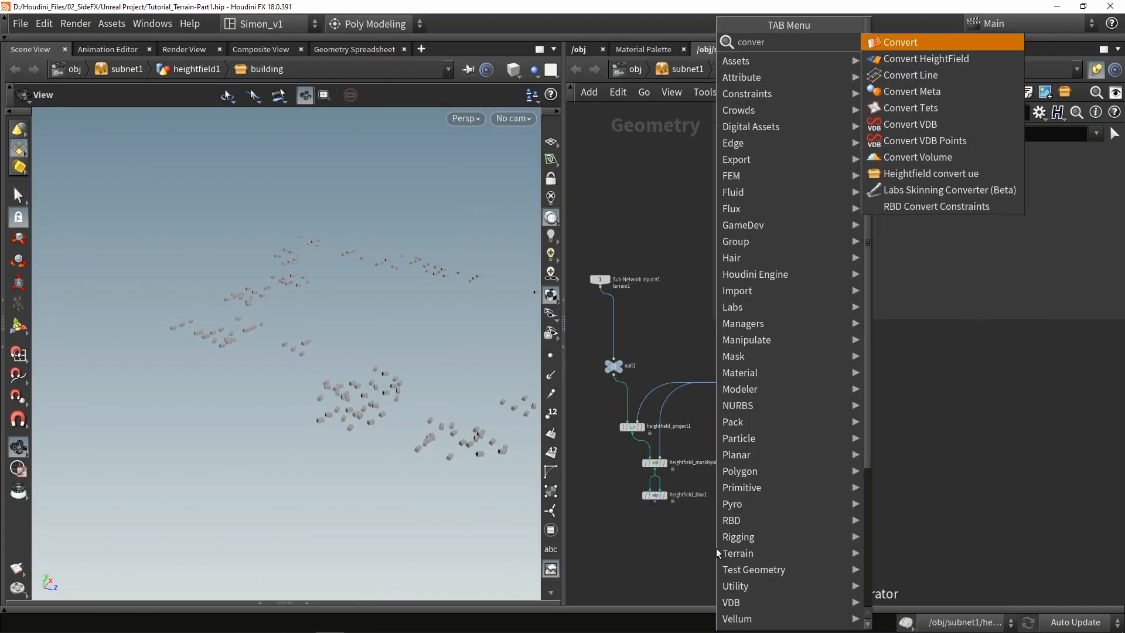
click(908, 59)
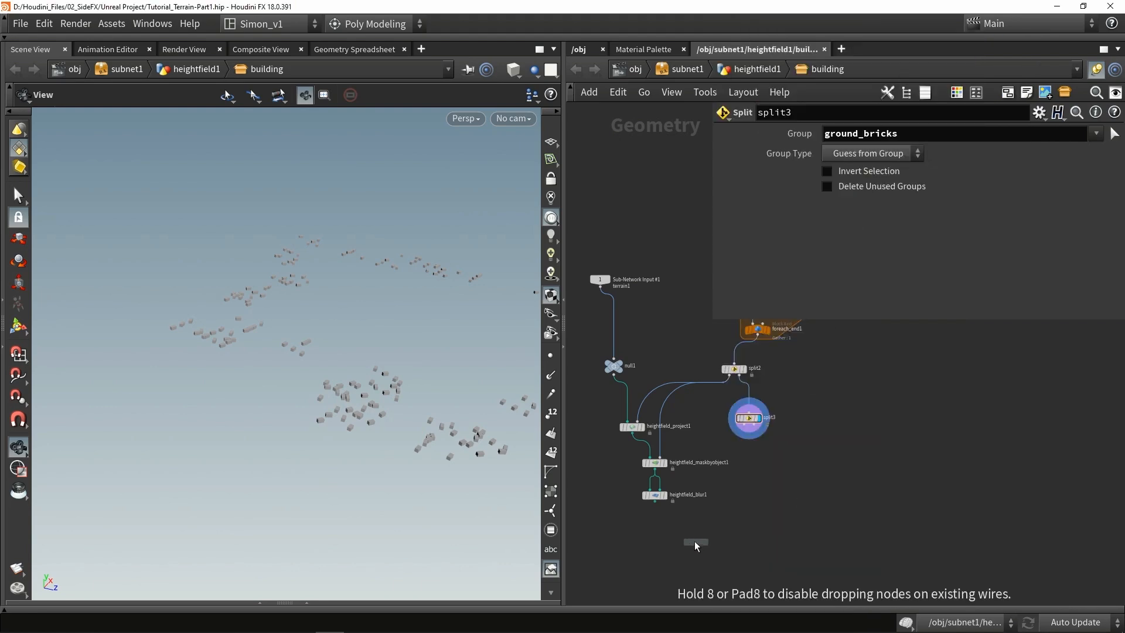
click(652, 515)
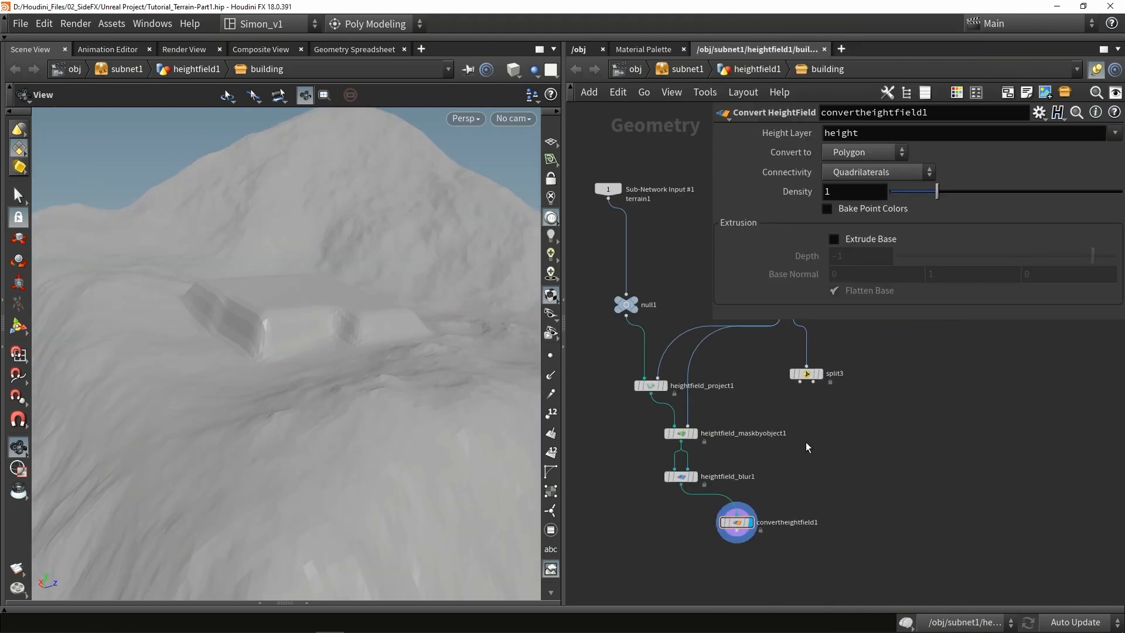
Step: Add a Ray node with split3's bricks as first input and convertheightfield1 as second input, and display it
key(Tab)
text(ray)
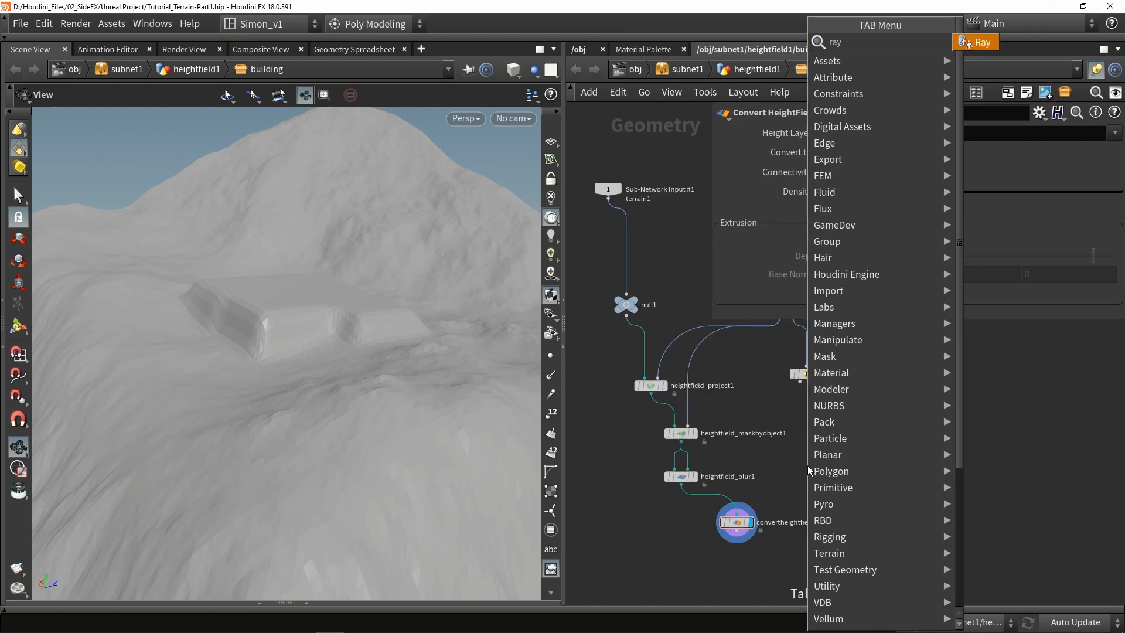
key(Return)
click(756, 546)
middle_drag(747, 546, 659, 480)
drag(711, 492, 699, 520)
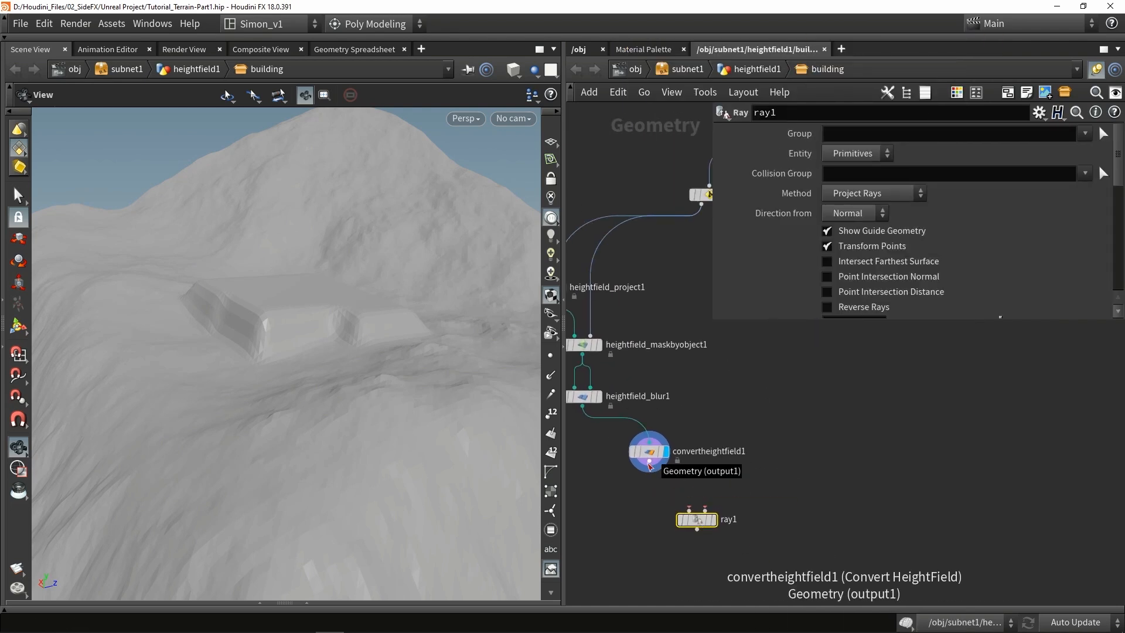
drag(648, 462, 670, 490)
drag(670, 489, 705, 509)
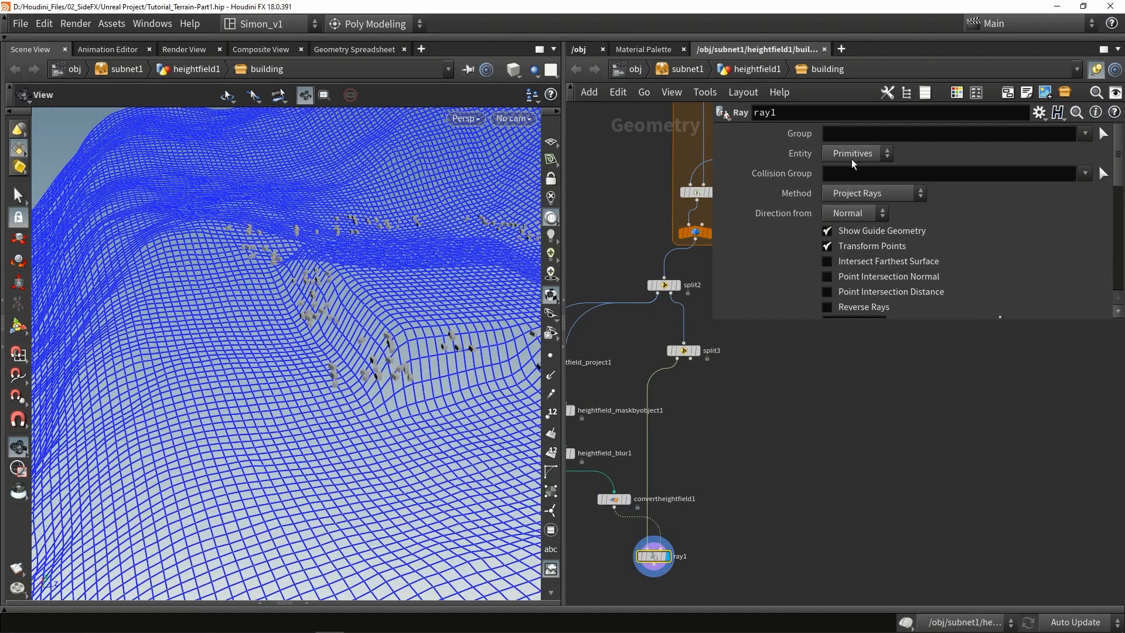
Step: Set the Ray method to Minimum Distance and check how the bricks sit on the terrain
click(854, 191)
click(858, 213)
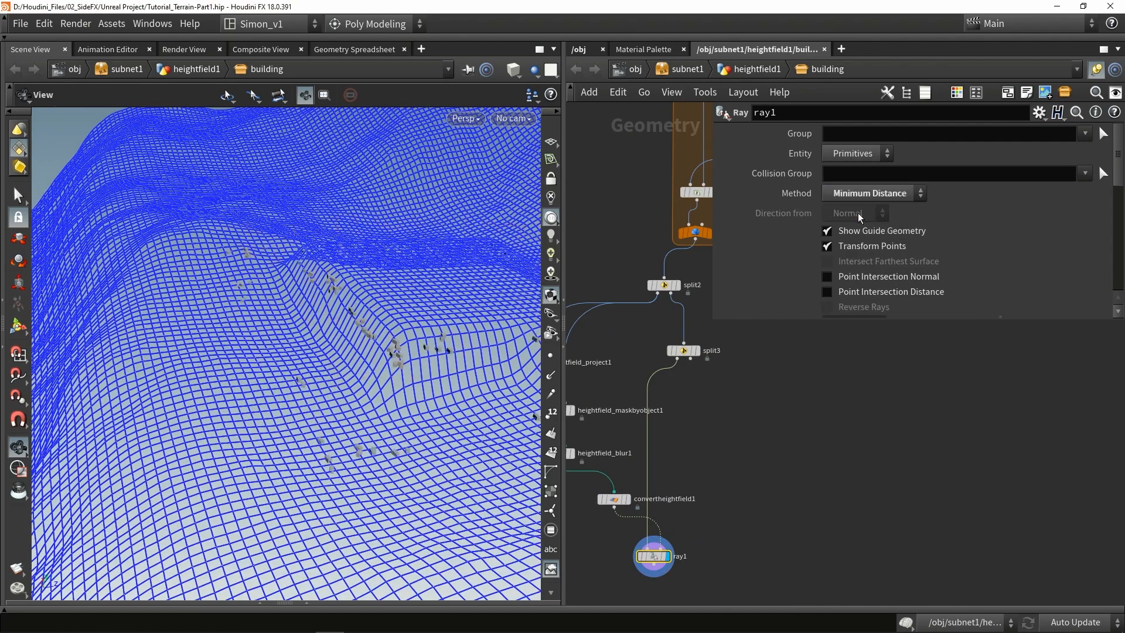
drag(410, 396, 467, 339)
key(space+g)
middle_drag(704, 509, 669, 484)
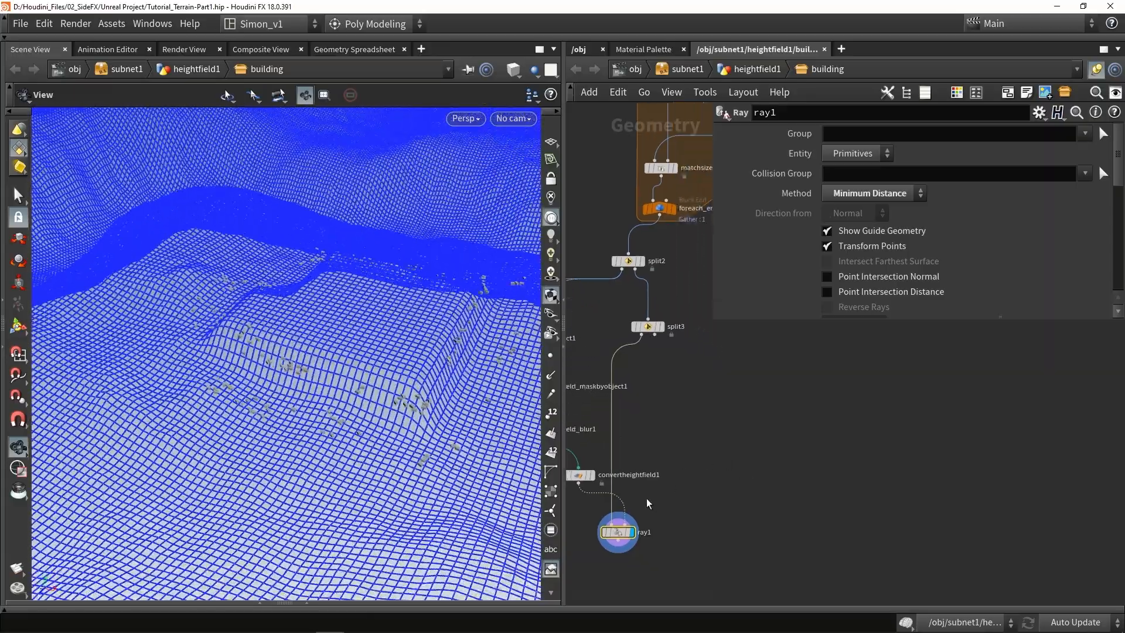
Step: Add a Merge node below ray1 in the building network
drag(341, 430, 378, 371)
middle_drag(639, 487, 719, 441)
scroll(718, 440, down, 1)
click(669, 428)
key(Tab)
text(me)
key(Down)
key(Return)
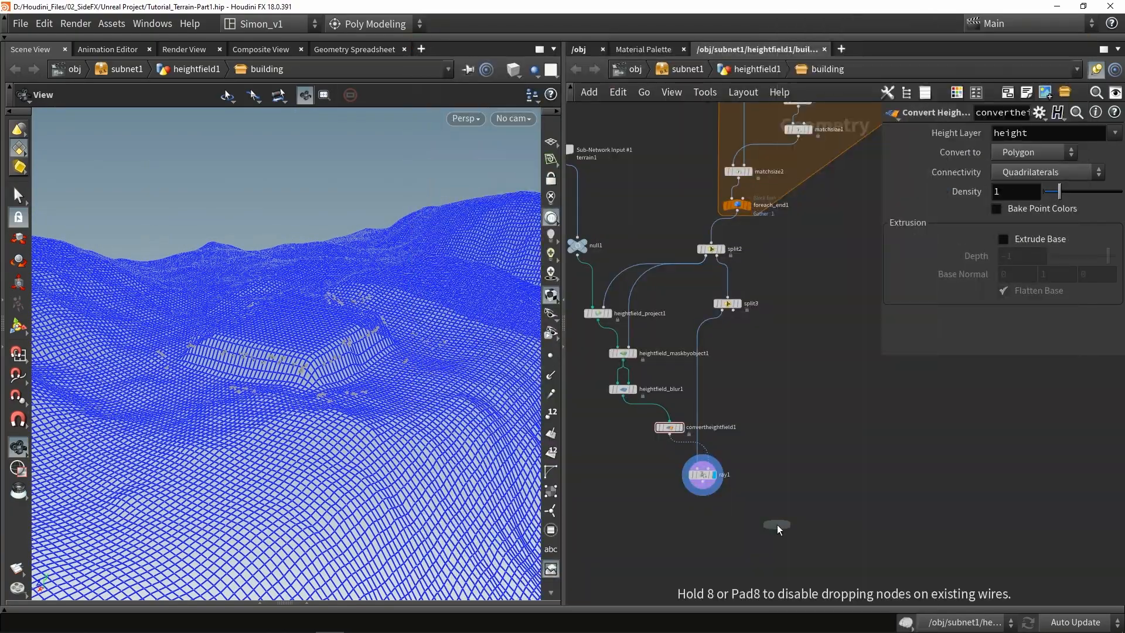
click(709, 540)
middle_drag(675, 479, 669, 425)
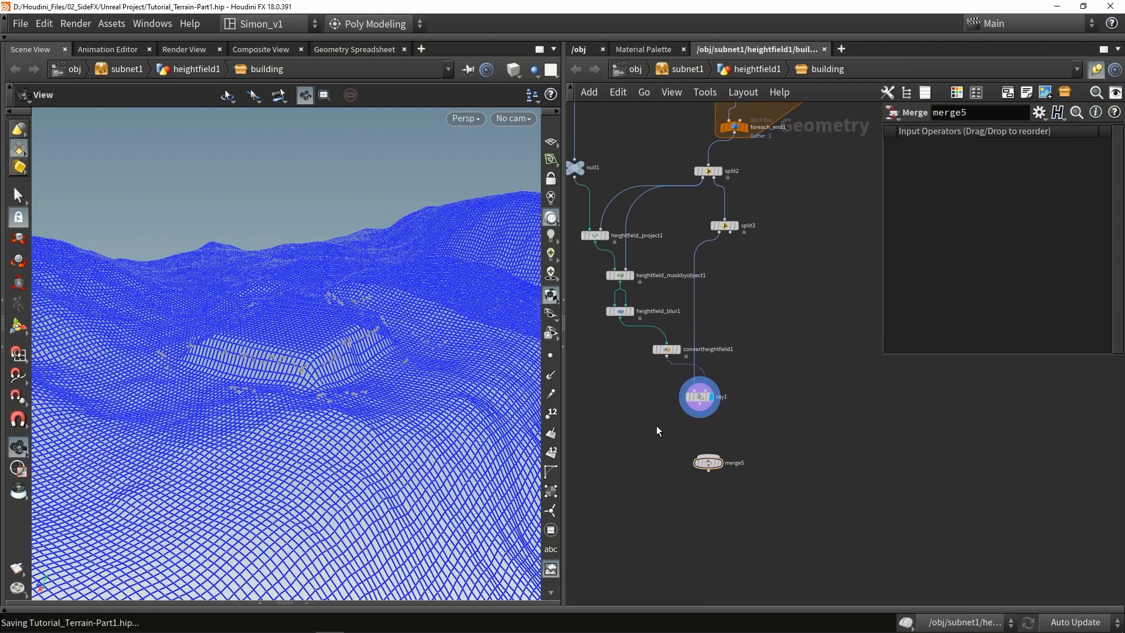
Step: Connect heightfield_blur1, ray1 and split3 to merge5, display the merge, and inspect the bricks on the terrain
drag(620, 318, 660, 507)
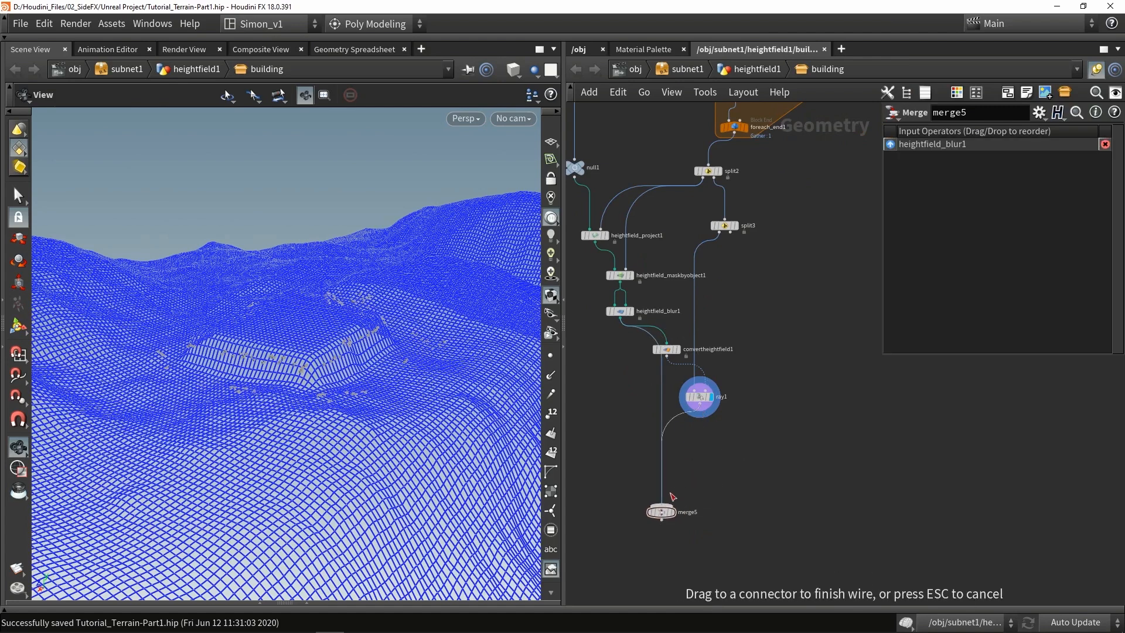
drag(699, 417, 661, 505)
drag(726, 232, 700, 528)
click(674, 512)
drag(328, 352, 204, 406)
drag(382, 452, 388, 392)
scroll(217, 423, up, 6)
drag(217, 423, 305, 440)
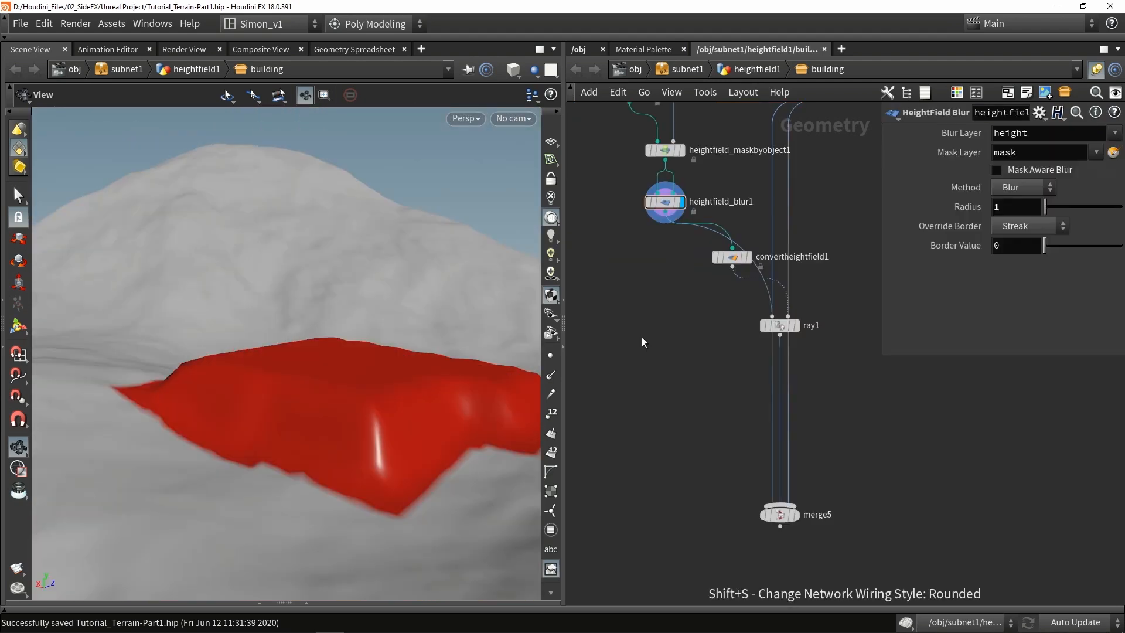
Step: Add a HeightField Erode node fed by heightfield_blur1 on both its height and mask inputs, and display it
key(Tab)
text(ero)
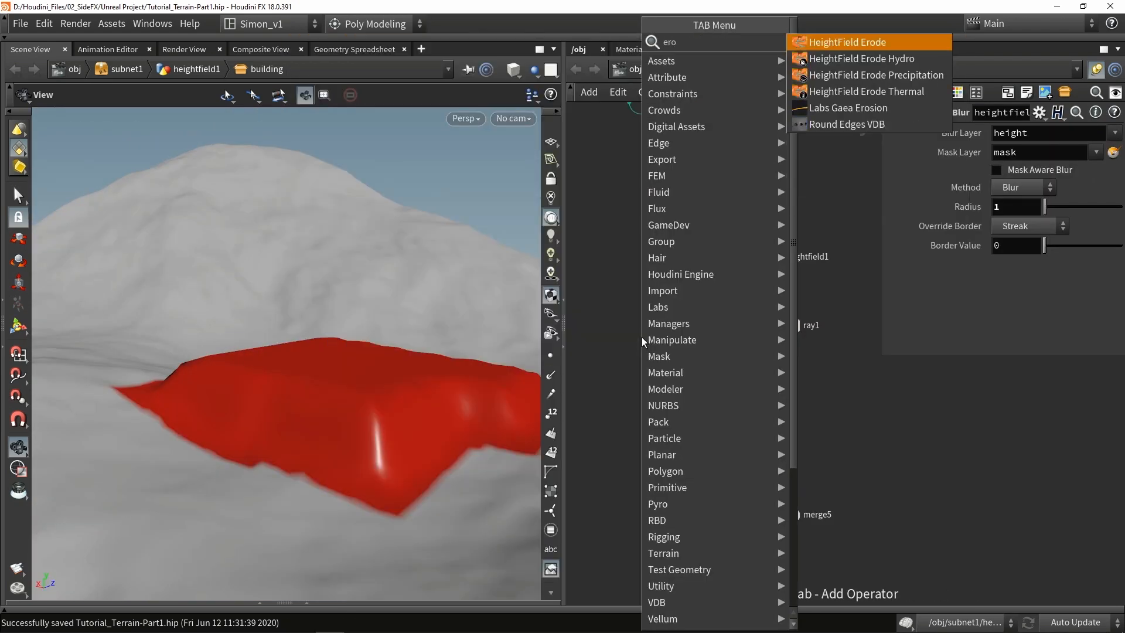
key(Return)
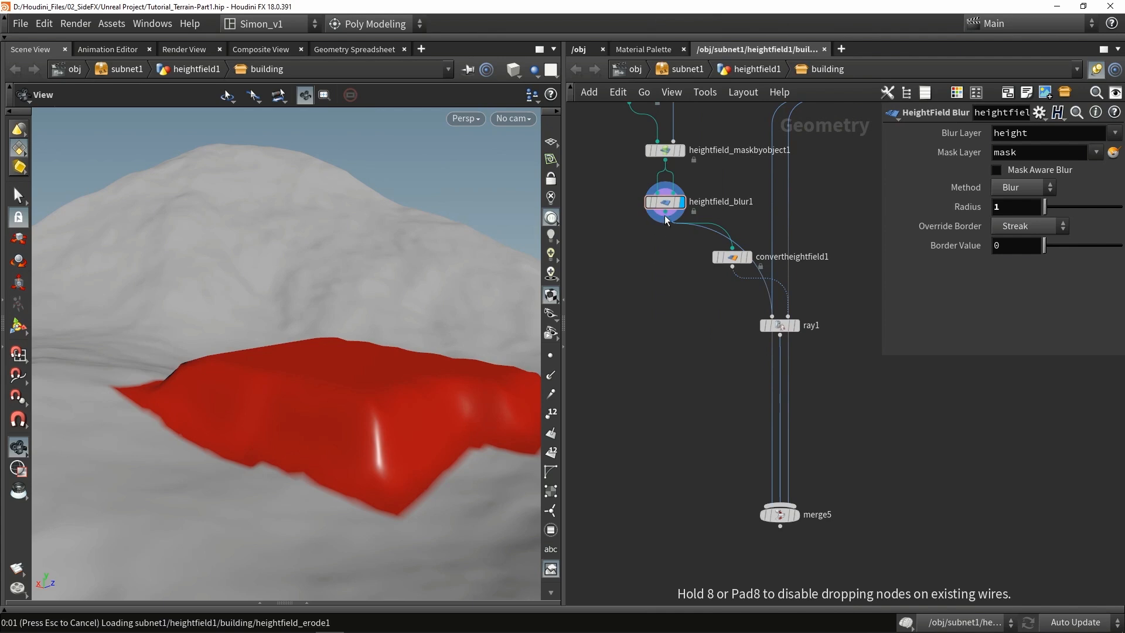
mouse_move(665, 215)
mouse_down()
mouse_move(637, 275)
mouse_move(634, 329)
mouse_up()
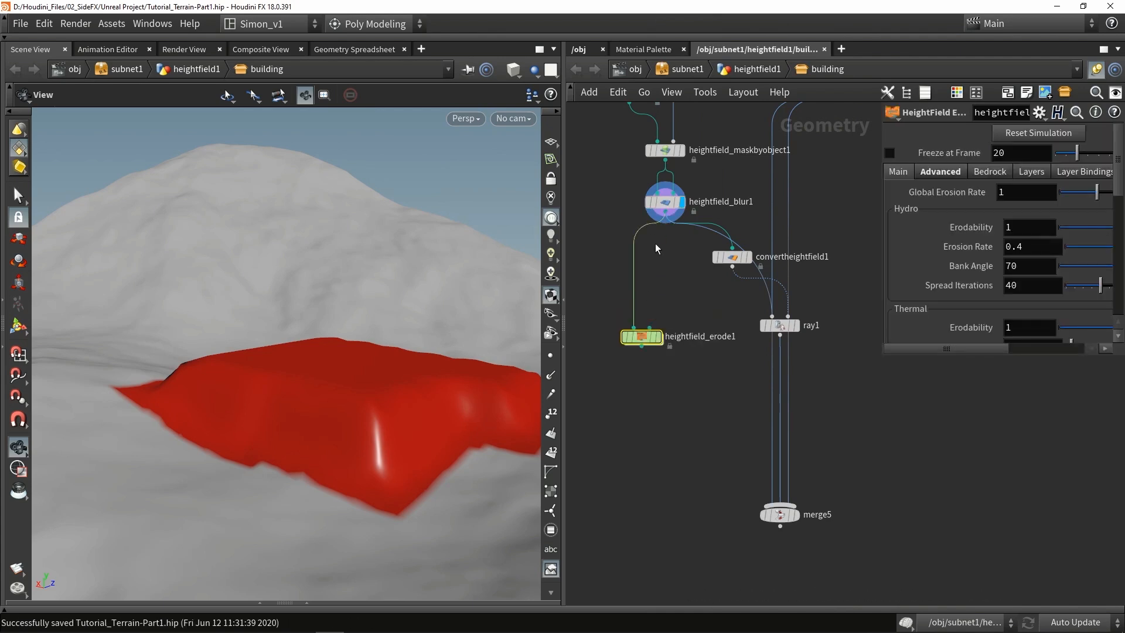
mouse_move(666, 217)
mouse_down()
mouse_move(636, 327)
mouse_move(662, 236)
mouse_up()
drag(662, 236, 685, 247)
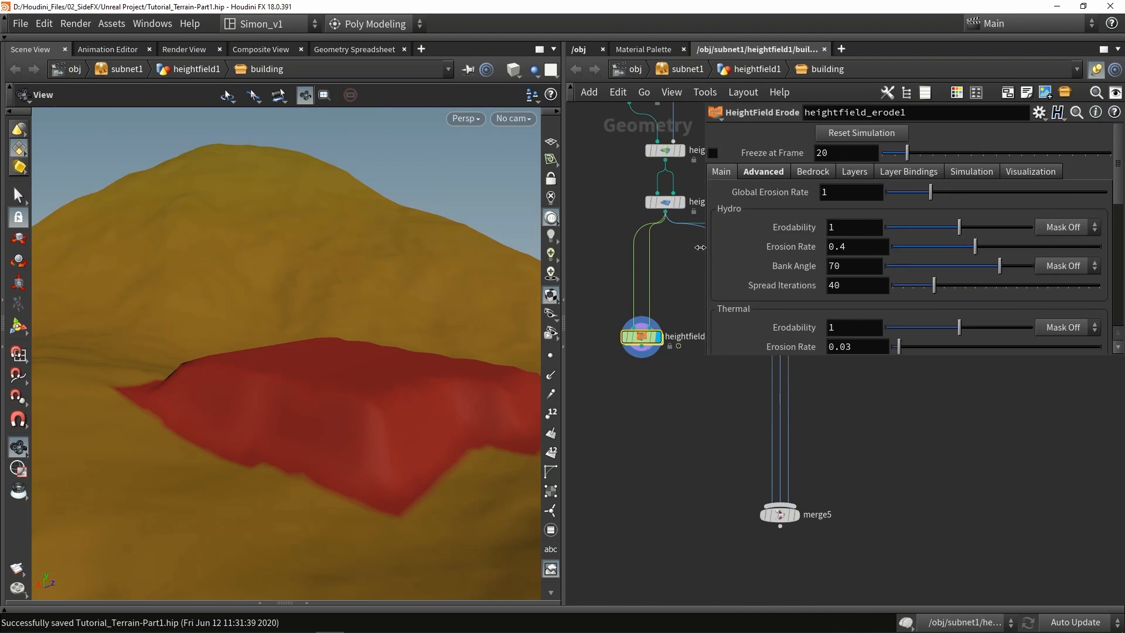
Step: Turn off Visualize and Cache Simulation on heightfield_erode1
click(1004, 173)
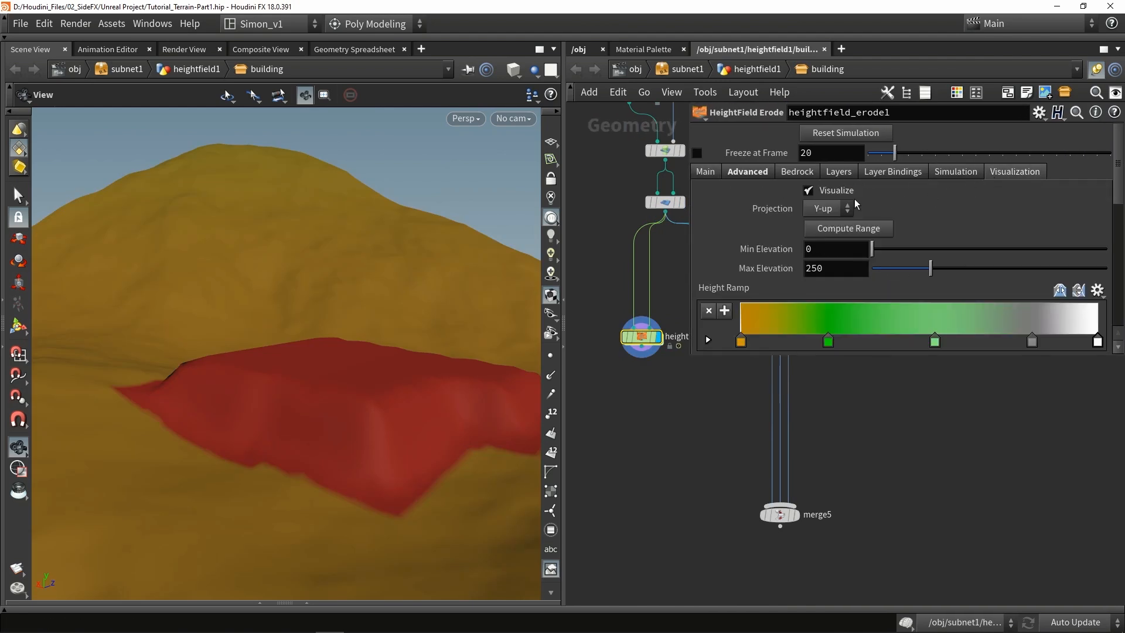
click(832, 192)
click(950, 175)
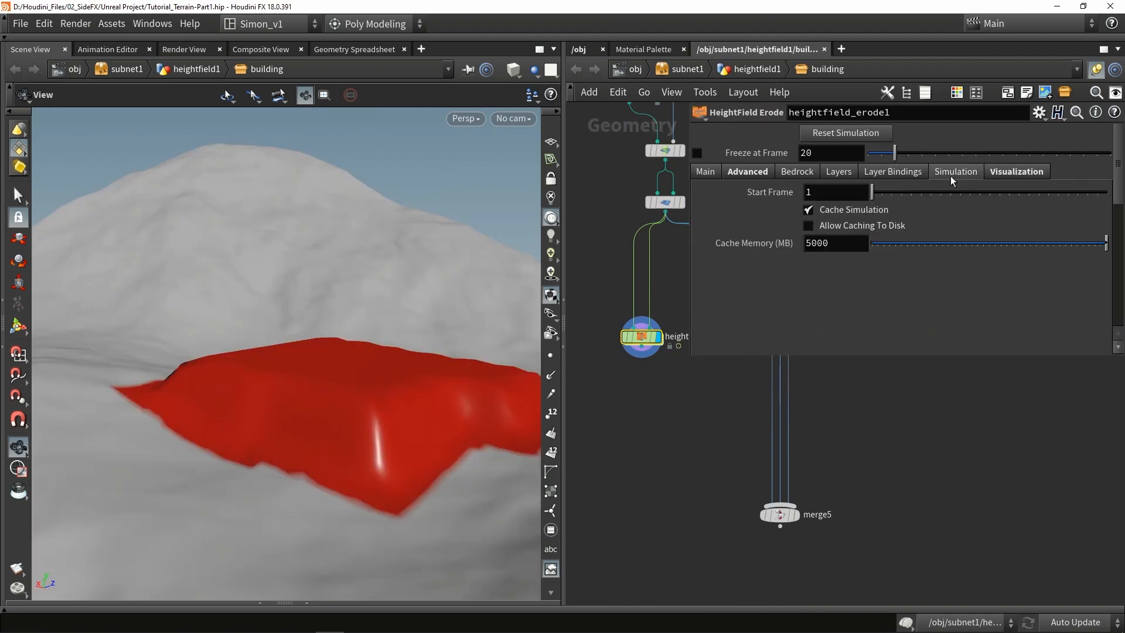
click(860, 209)
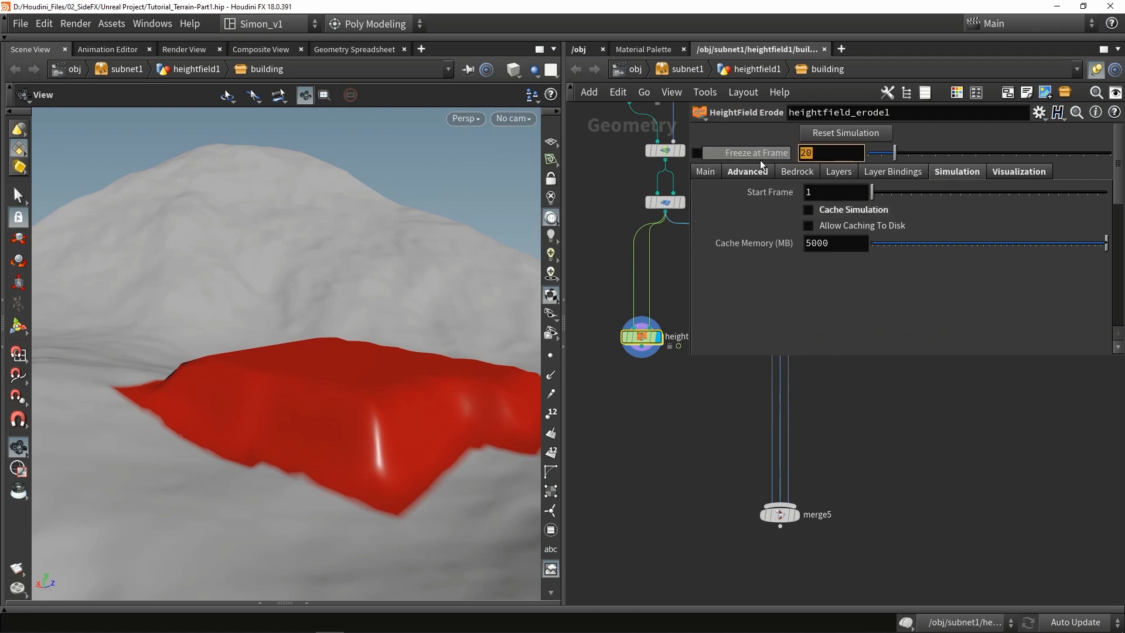
Step: Freeze the erosion at frame 2, reset the simulation, and inspect the eroded building area
click(696, 153)
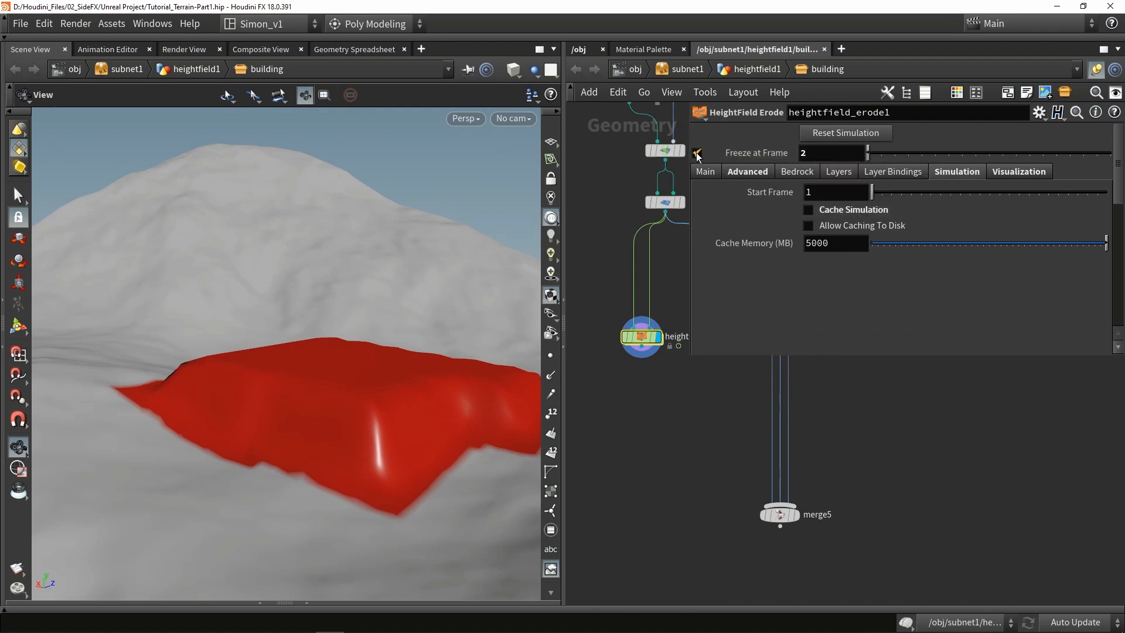
click(837, 135)
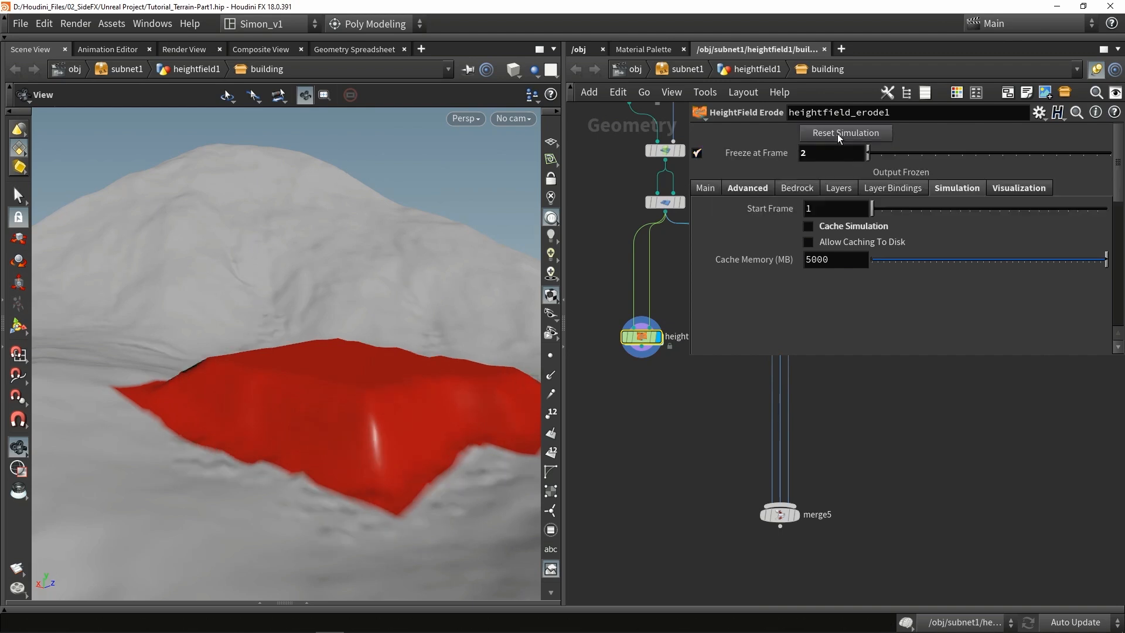
drag(410, 310, 316, 354)
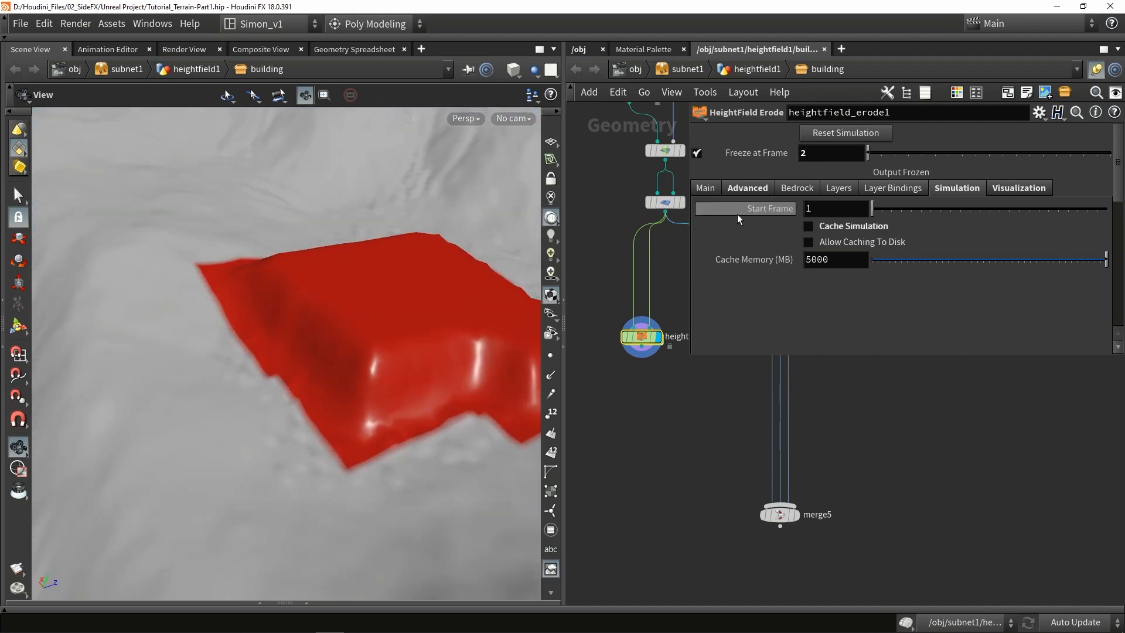
Step: Set the thermal Erodability to 0.22 and mask it with the mask layer
click(706, 189)
scroll(960, 276, down, 3)
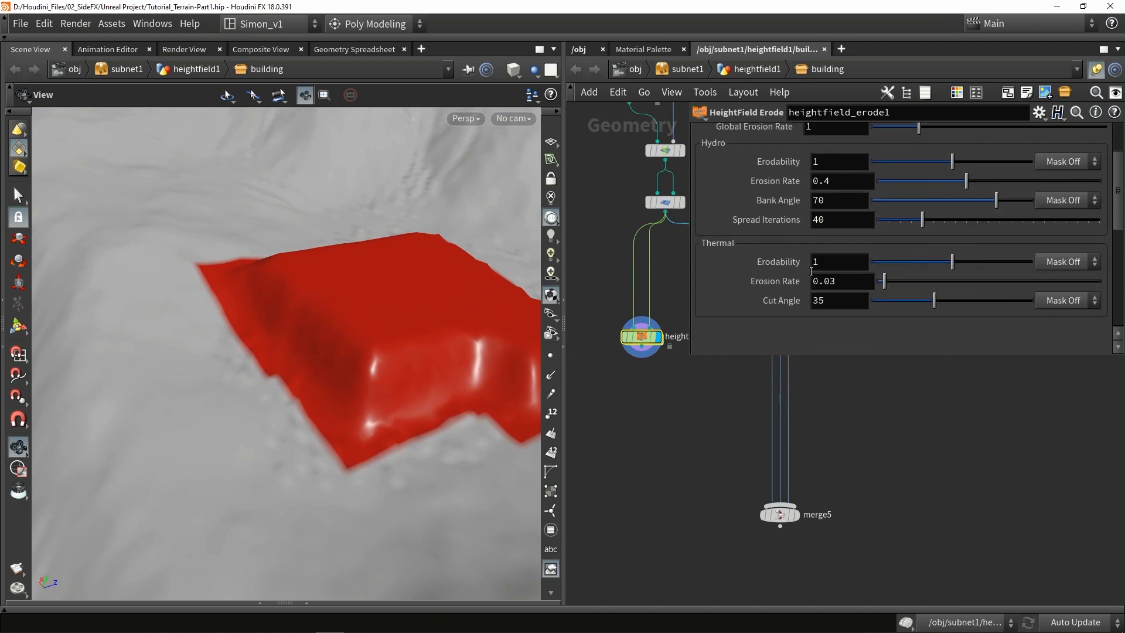
click(890, 261)
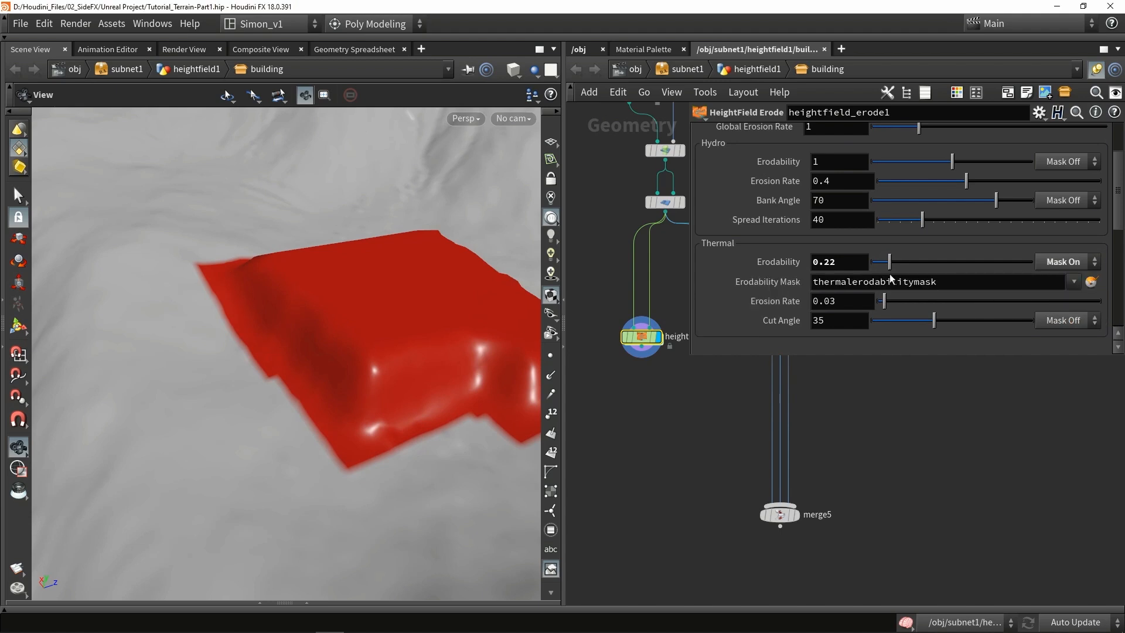
scroll(742, 259, up, 3)
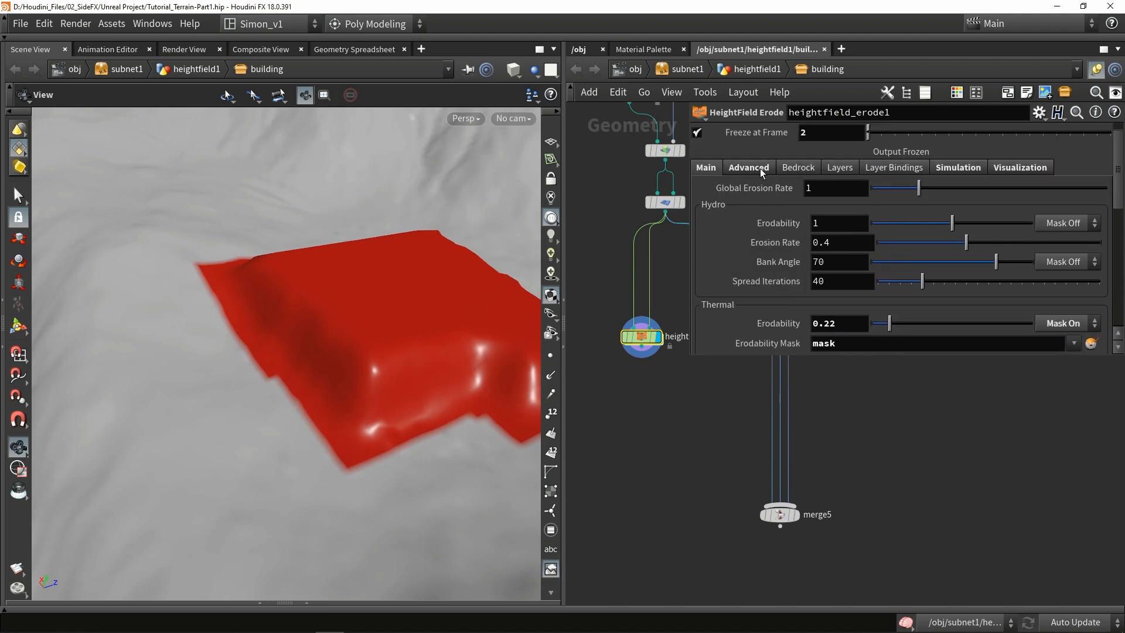
Step: Turn on masking for the erosion's Precipitation Amount, using the mask layer, and check the terrain
click(760, 169)
scroll(1009, 231, down, 3)
scroll(1010, 231, down, 2)
click(1063, 238)
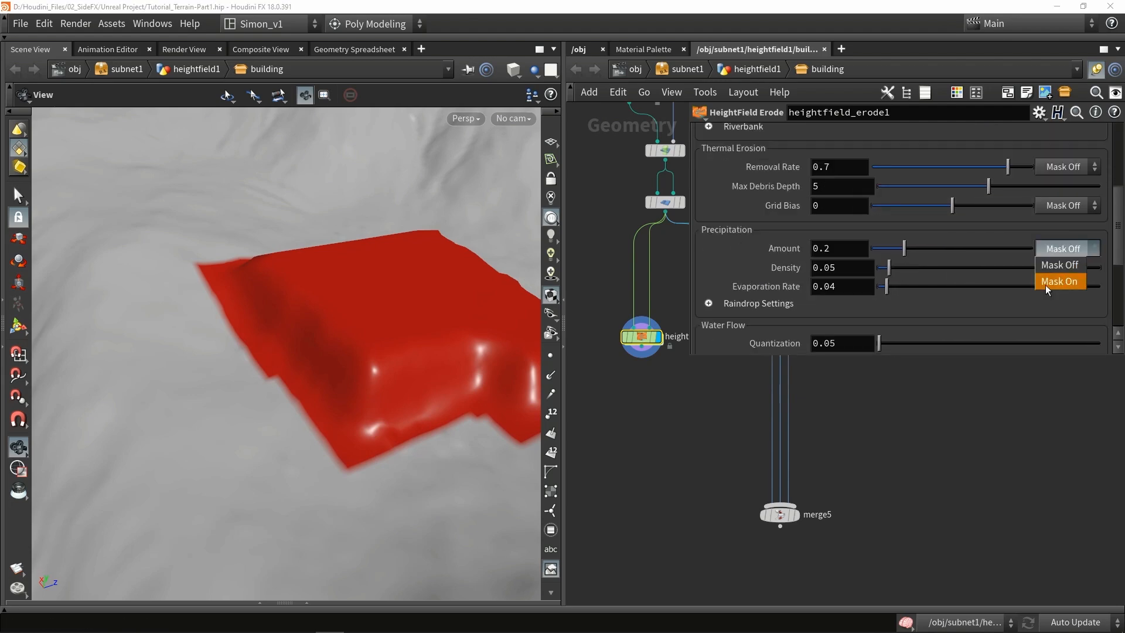
click(1045, 282)
drag(314, 344, 296, 401)
scroll(662, 388, up, 2)
Step: Add a HeightField Copy Layer node after heightfield_erode1, display it, and copy mask to a layer named Building_area
key(Tab)
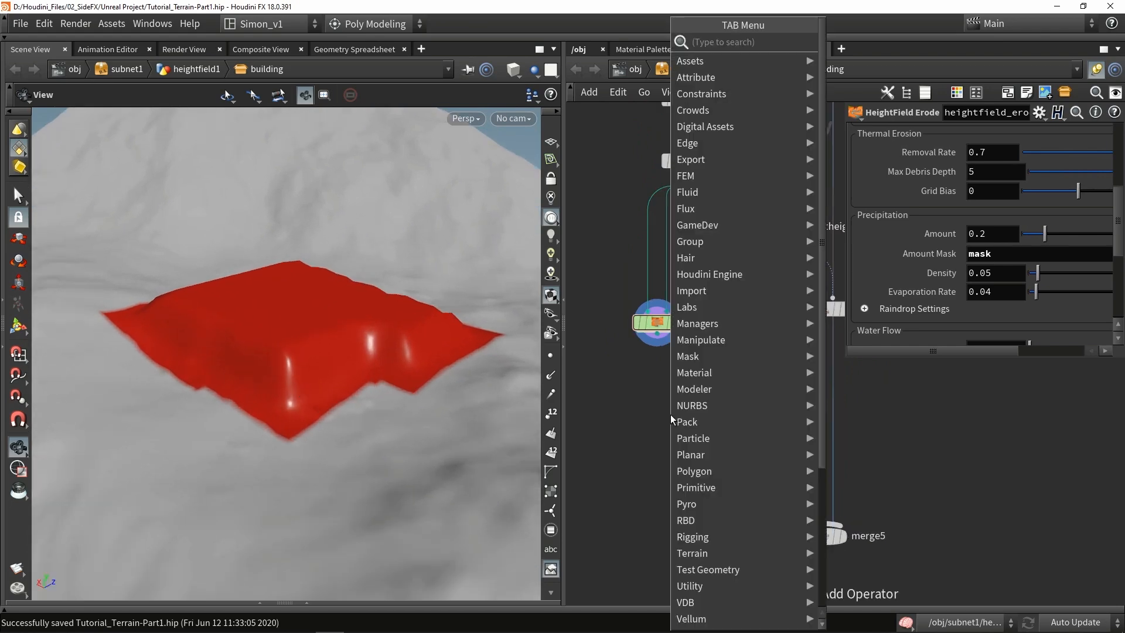
text(copy la)
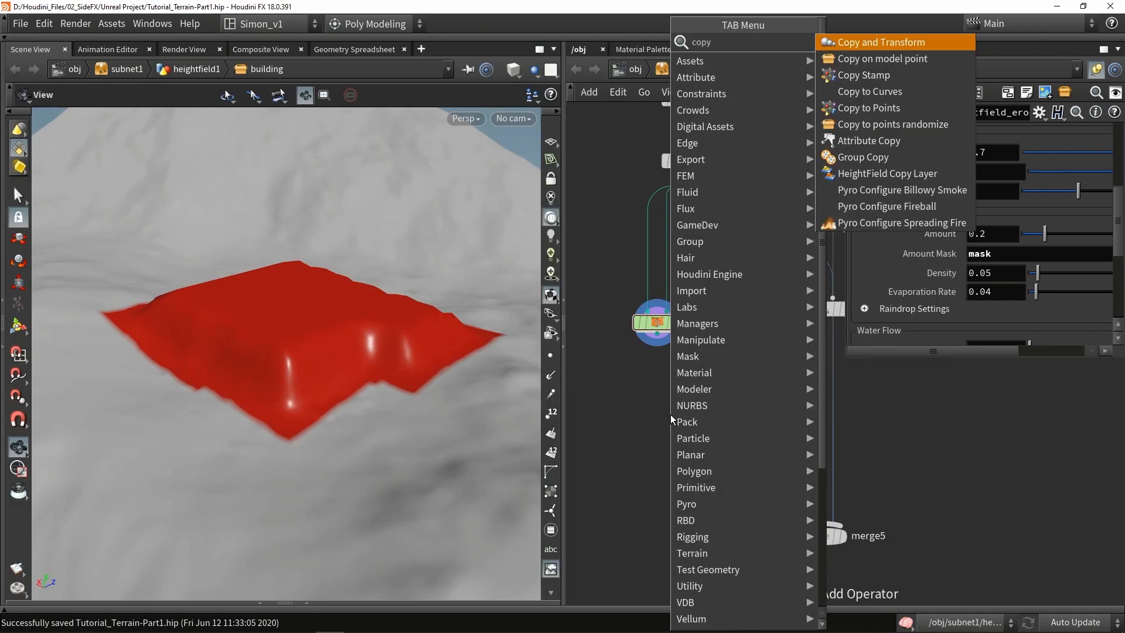
key(Return)
click(652, 384)
drag(658, 327, 651, 382)
drag(654, 396, 663, 393)
click(688, 395)
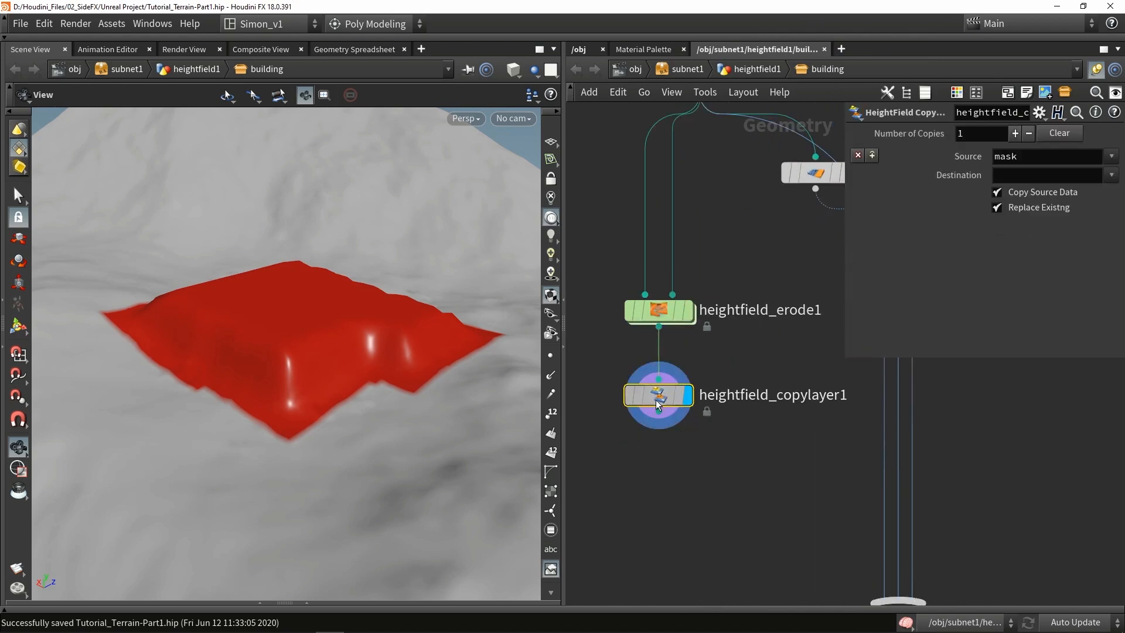
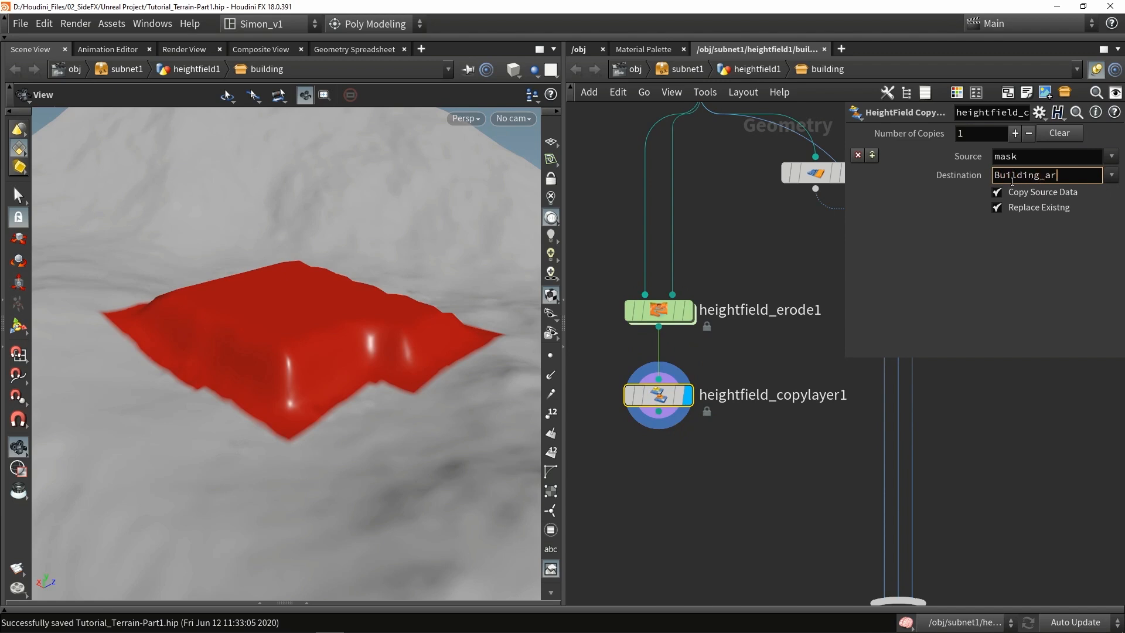
text(ea)
key(Return)
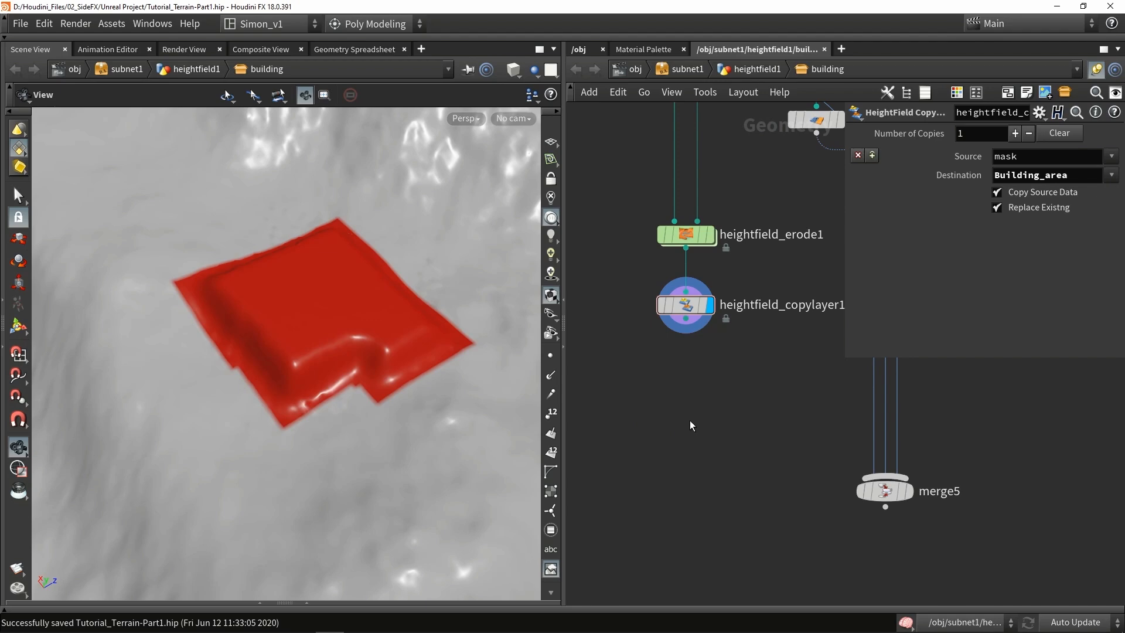
Step: Add a Labs HF Combine Masks node after heightfield_copylayer1
key(Tab)
text(comb)
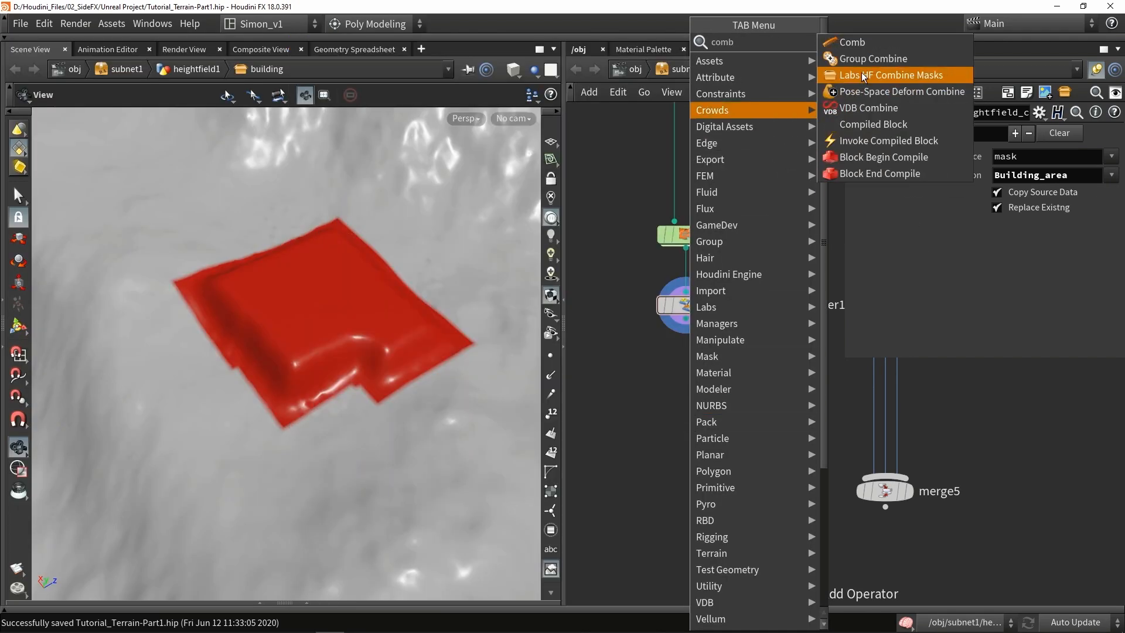
click(863, 75)
click(683, 367)
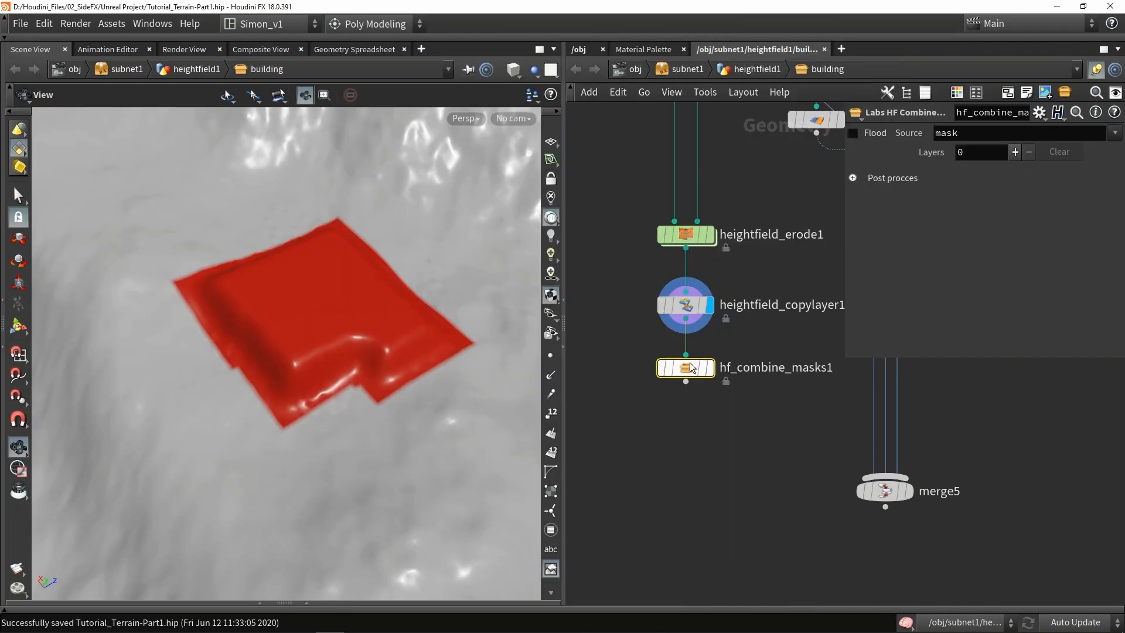
Step: Display hf_combine_masks1, add one layer that subtracts debris from the mask, and inspect the resulting mask from several angles
click(1014, 152)
click(1050, 176)
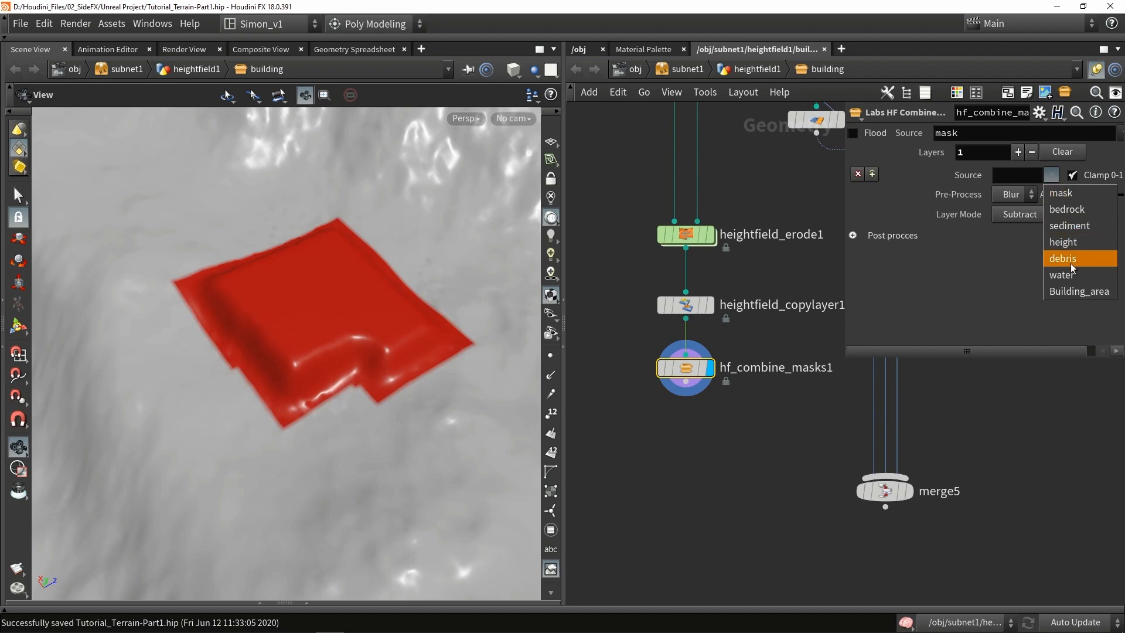
click(1071, 262)
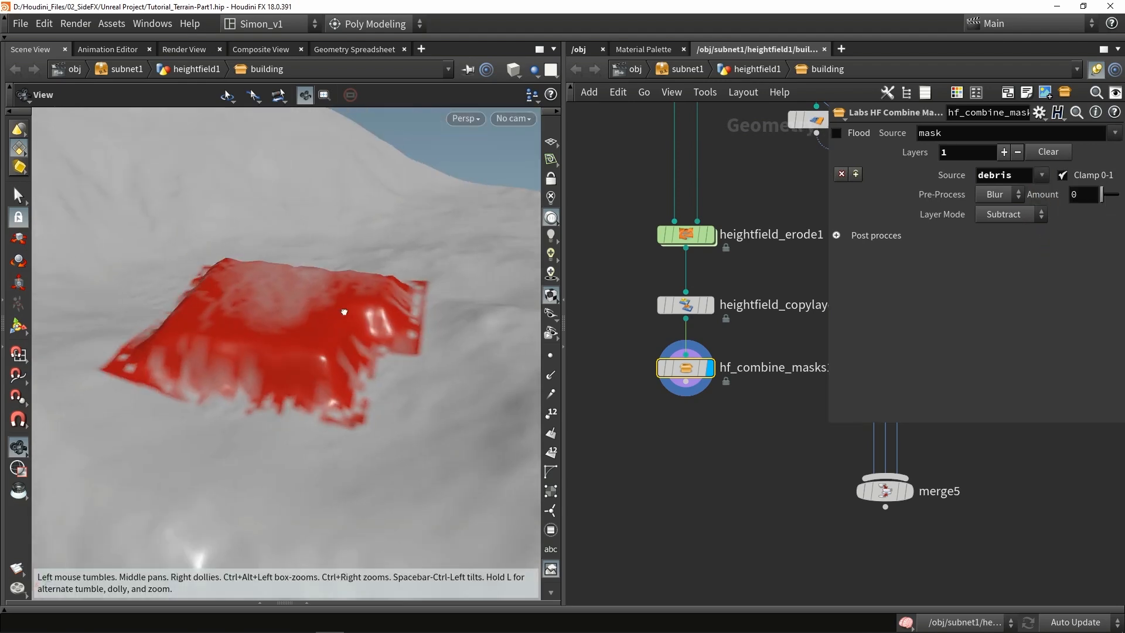
drag(344, 311, 273, 244)
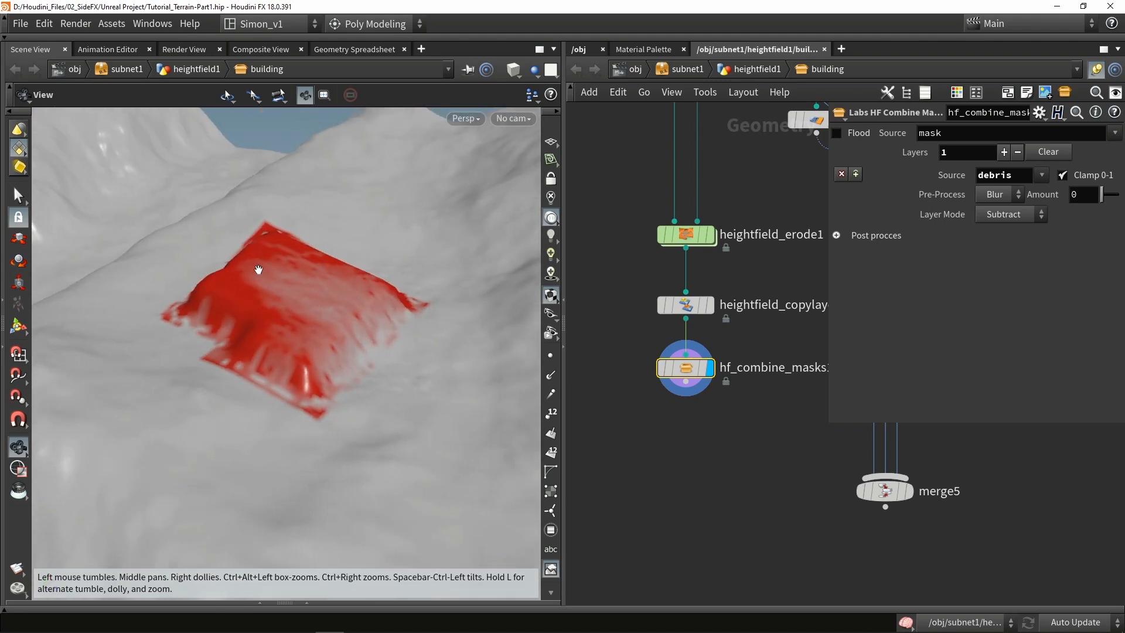
drag(321, 300, 195, 294)
drag(271, 313, 457, 363)
Step: Paste the Blast node that removes bedrock, debris, sediment and water layers between heightfield_blur1 and heightfield_erode1's first input
key(ctrl+v)
click(637, 373)
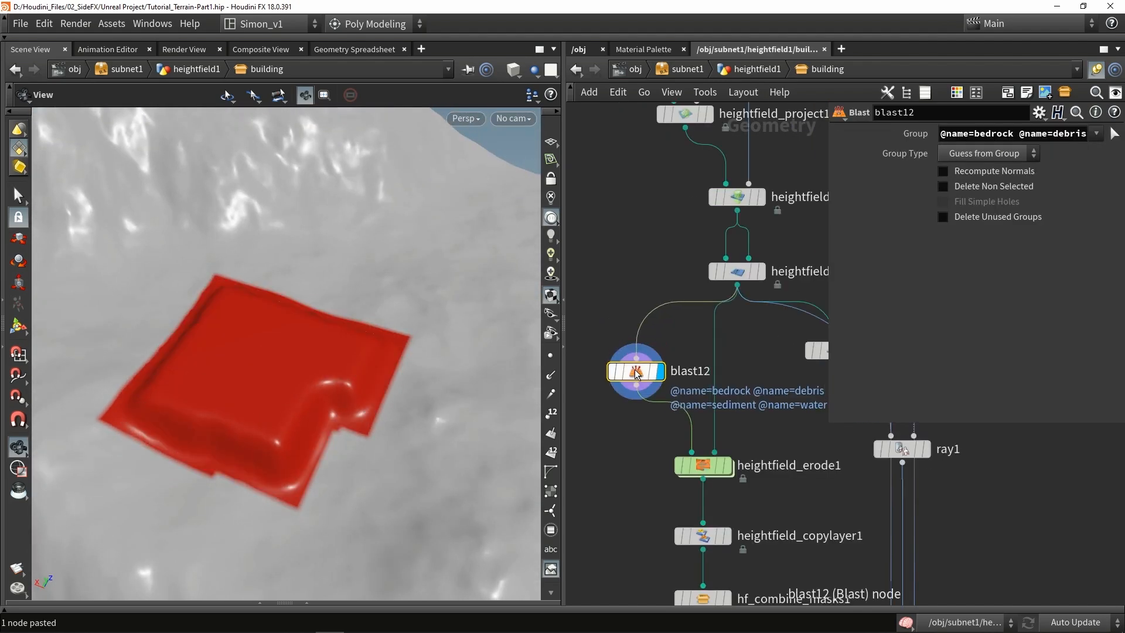
mouse_move(637, 374)
mouse_down()
mouse_move(616, 372)
mouse_move(621, 381)
mouse_up()
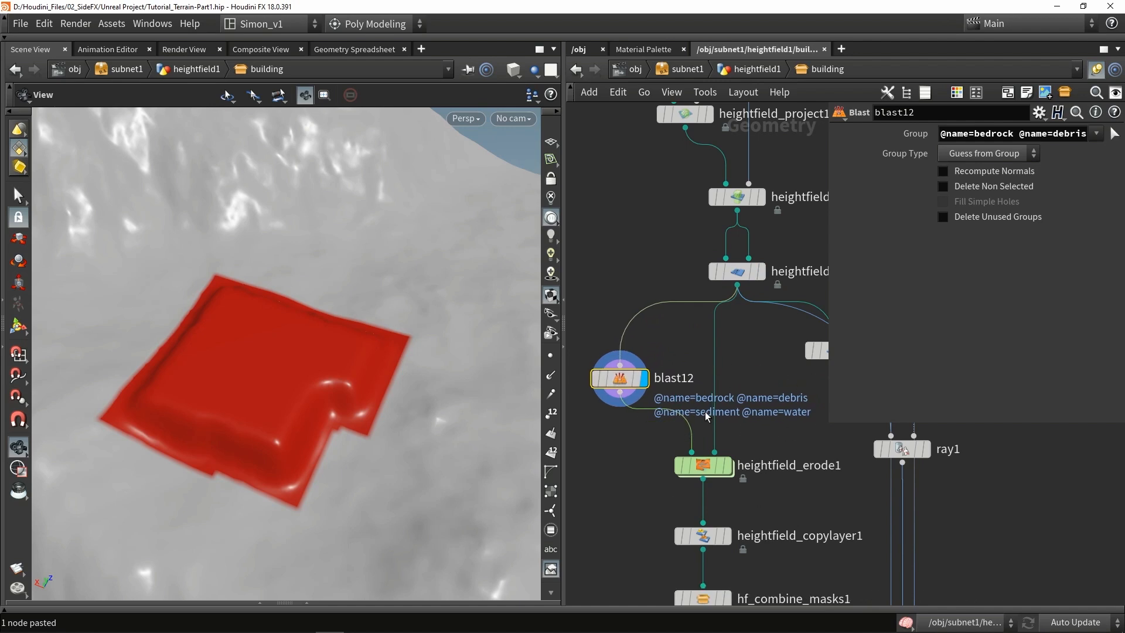
mouse_move(623, 380)
mouse_down()
mouse_move(649, 384)
mouse_move(631, 369)
mouse_move(639, 383)
mouse_up()
scroll(648, 469, down, 3)
middle_drag(648, 484, 617, 375)
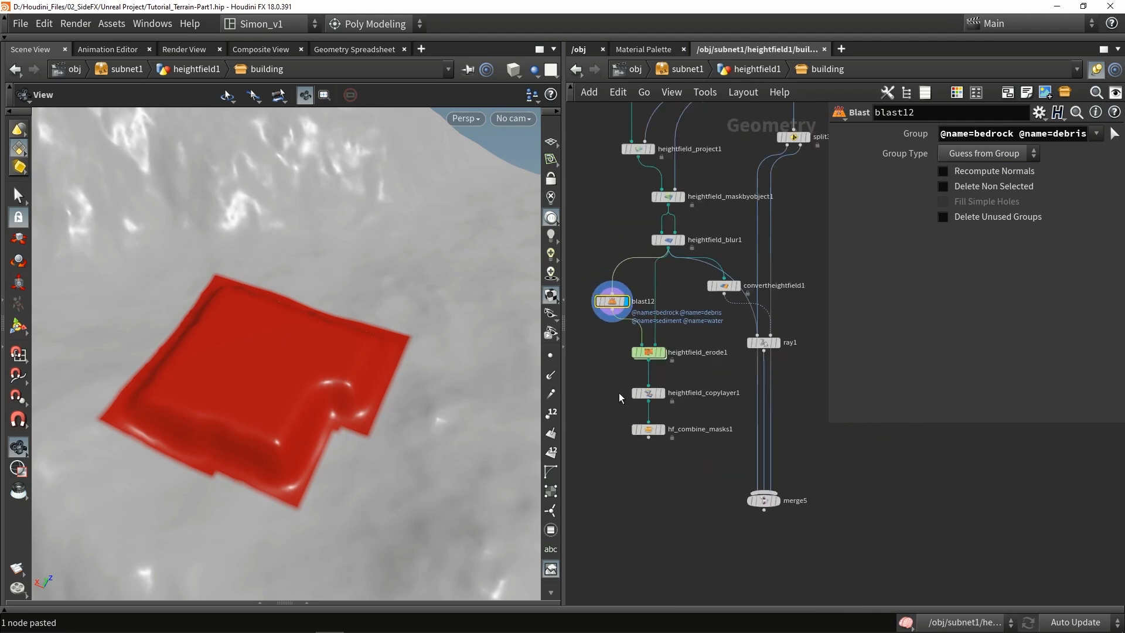
Step: Add a HeightField Mask Clear node after hf_combine_masks1 and display the combined mask
scroll(637, 434, up, 2)
scroll(652, 443, down, 2)
key(Tab)
text(cl)
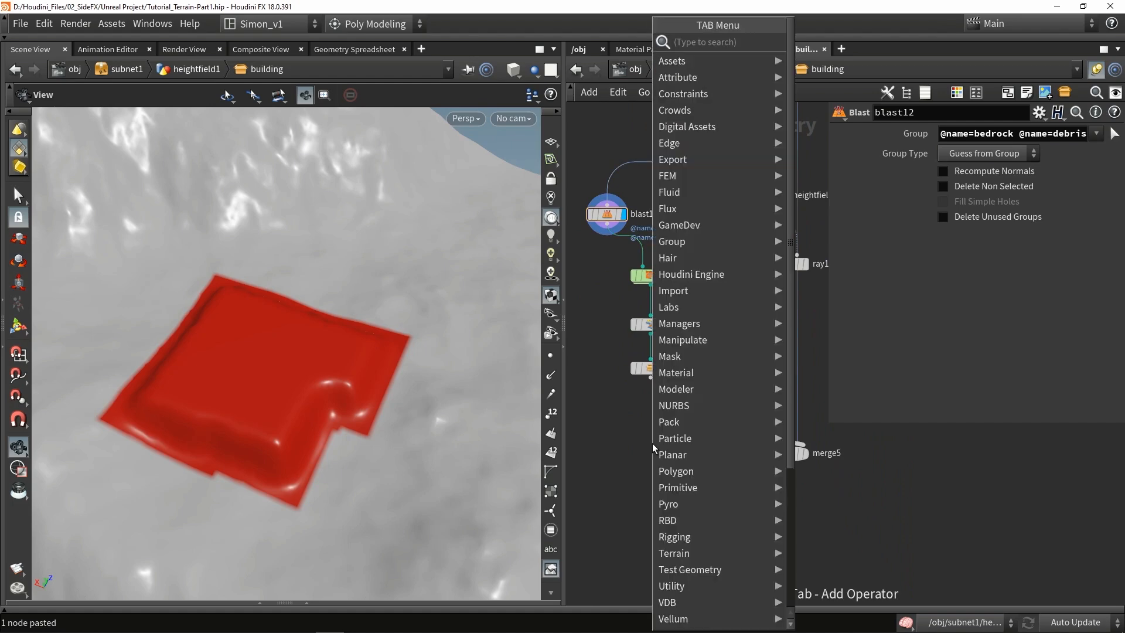
text(ea)
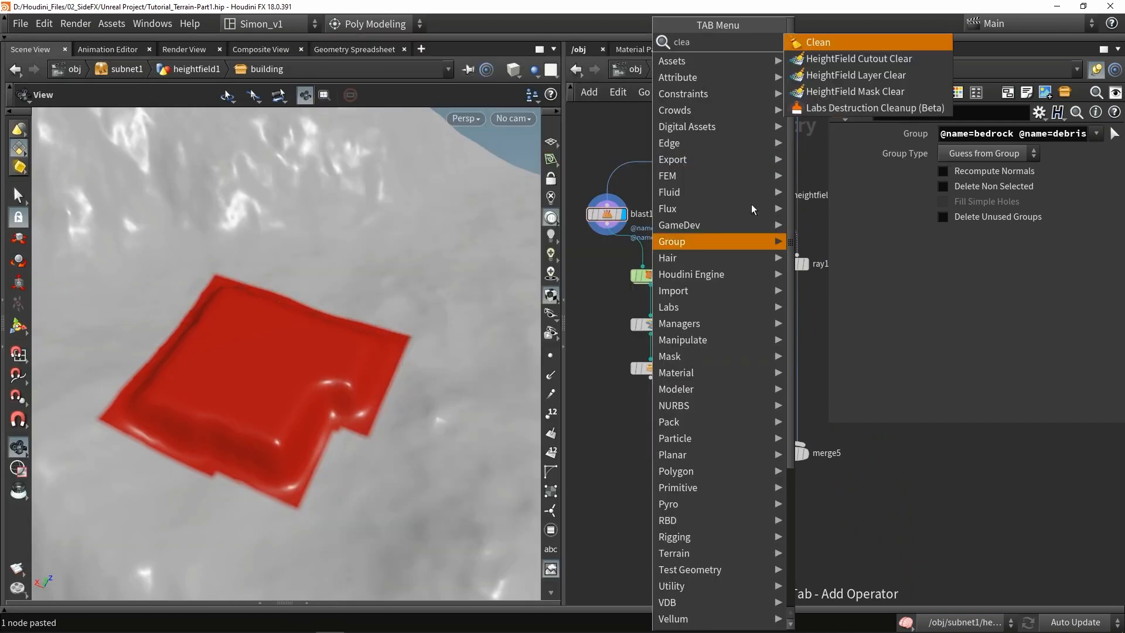
click(831, 95)
click(653, 405)
scroll(652, 406, up, 2)
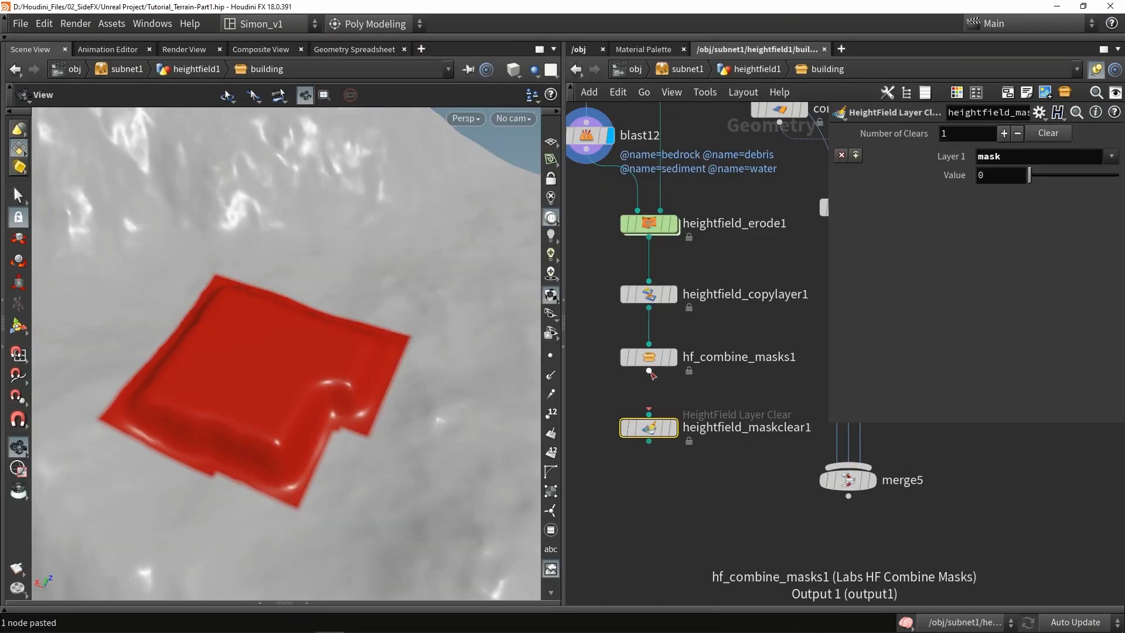
click(672, 357)
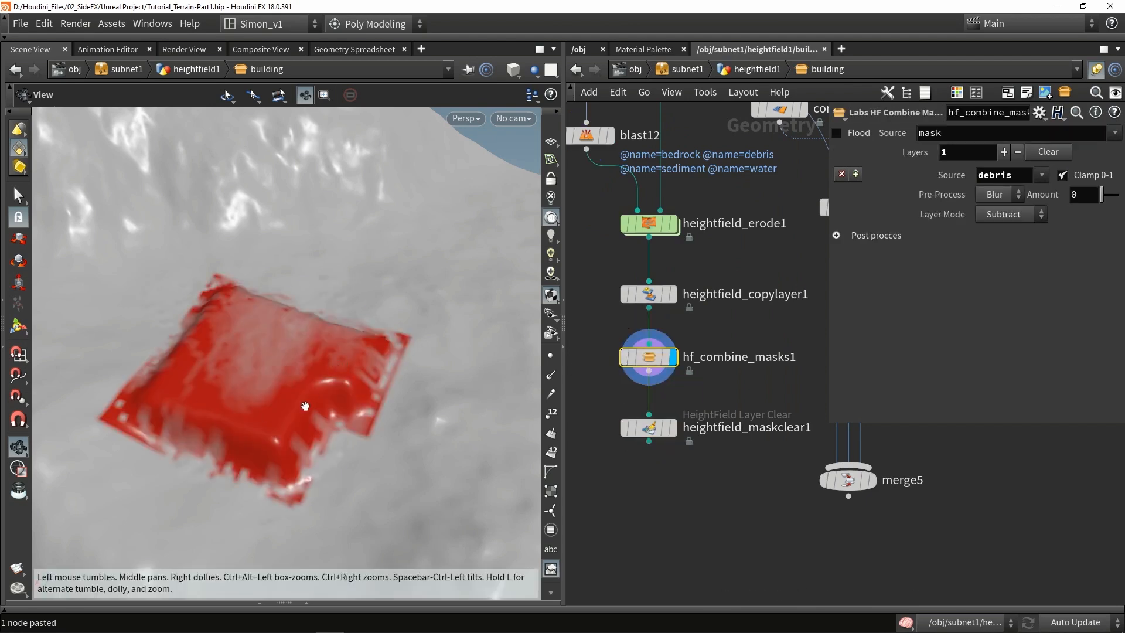
Step: Display the heightfield_maskclear1 node that clears the mask layer and save the scene
drag(471, 382, 295, 398)
click(672, 428)
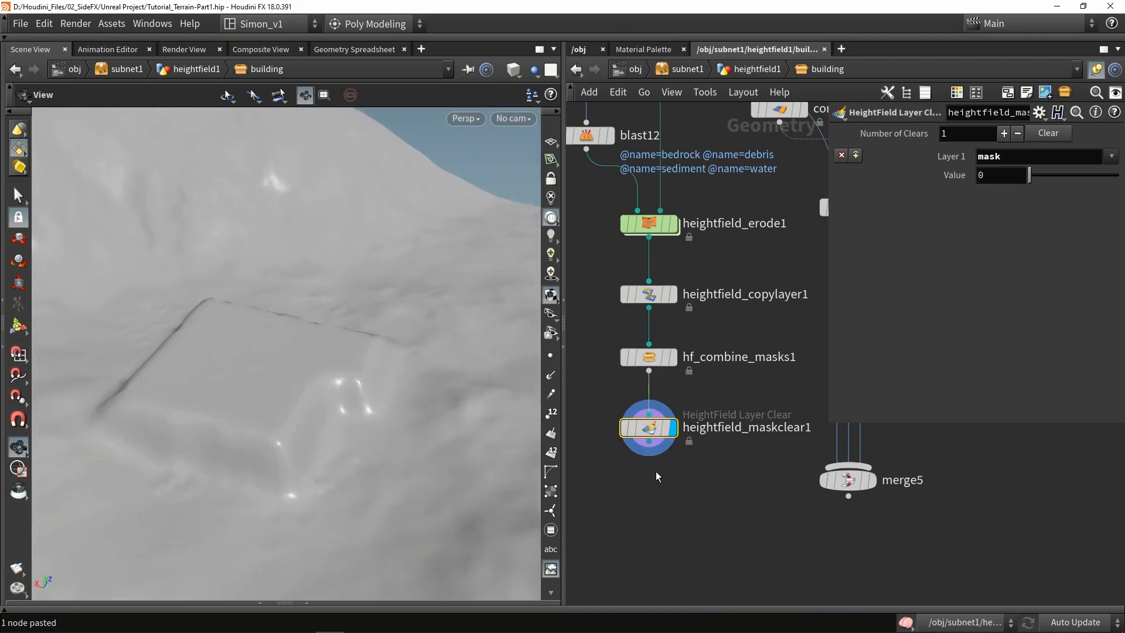
middle_drag(656, 461, 637, 342)
scroll(664, 406, down, 1)
key(ctrl+s)
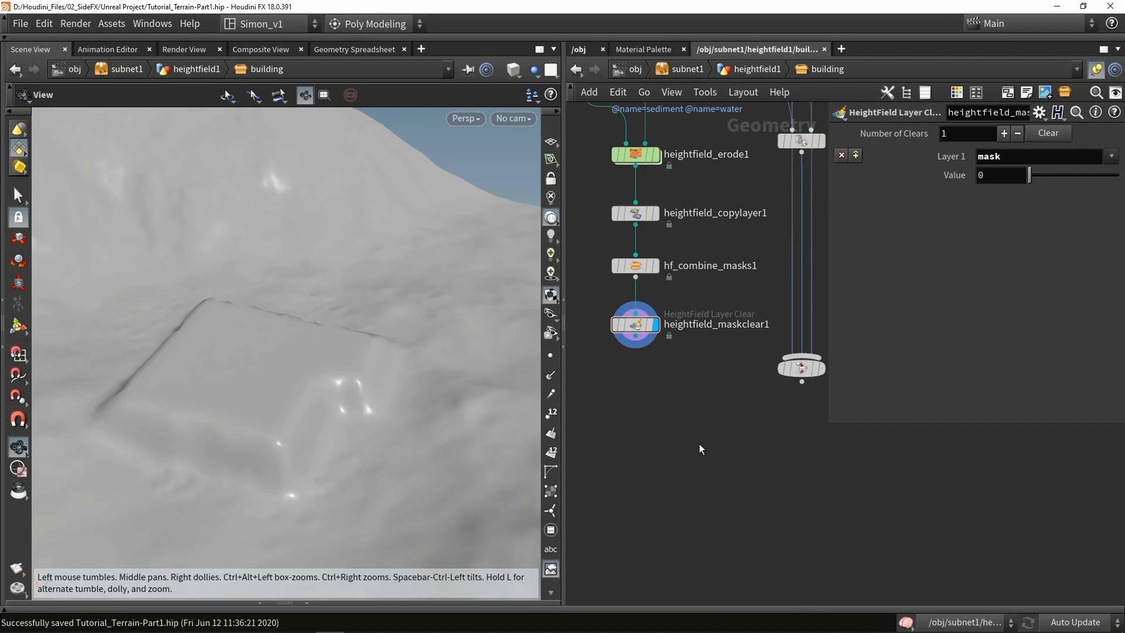
Step: Create a digital asset from the building subnetwork with the operator name Proc_Terrain_Building and the label Proc Terrian
scroll(686, 427, down, 2)
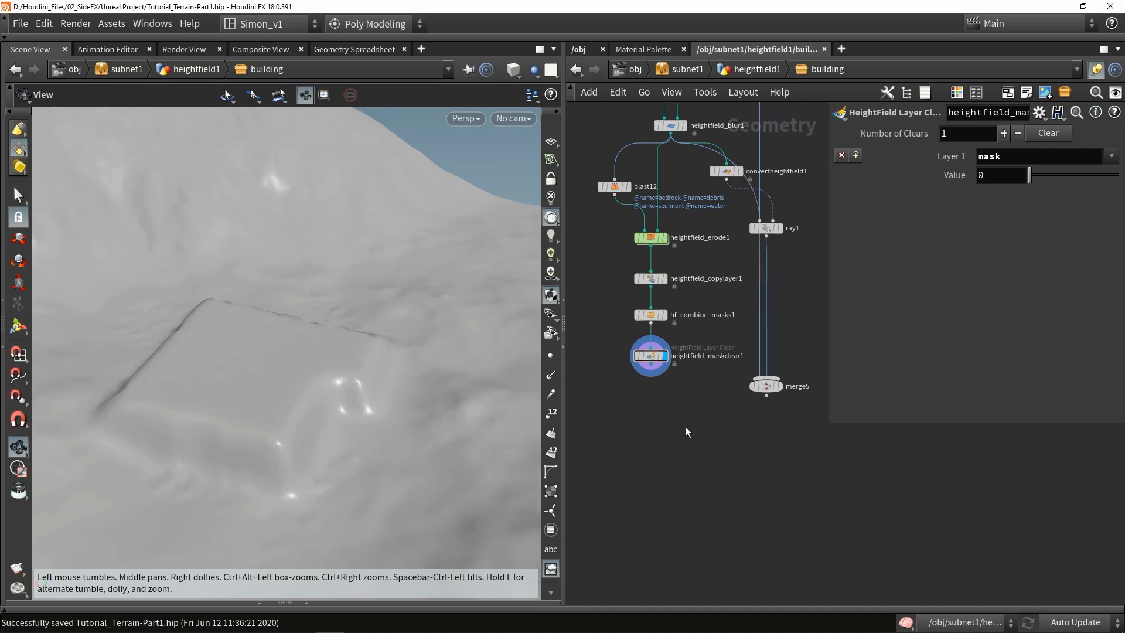
key(u)
scroll(683, 430, up, 2)
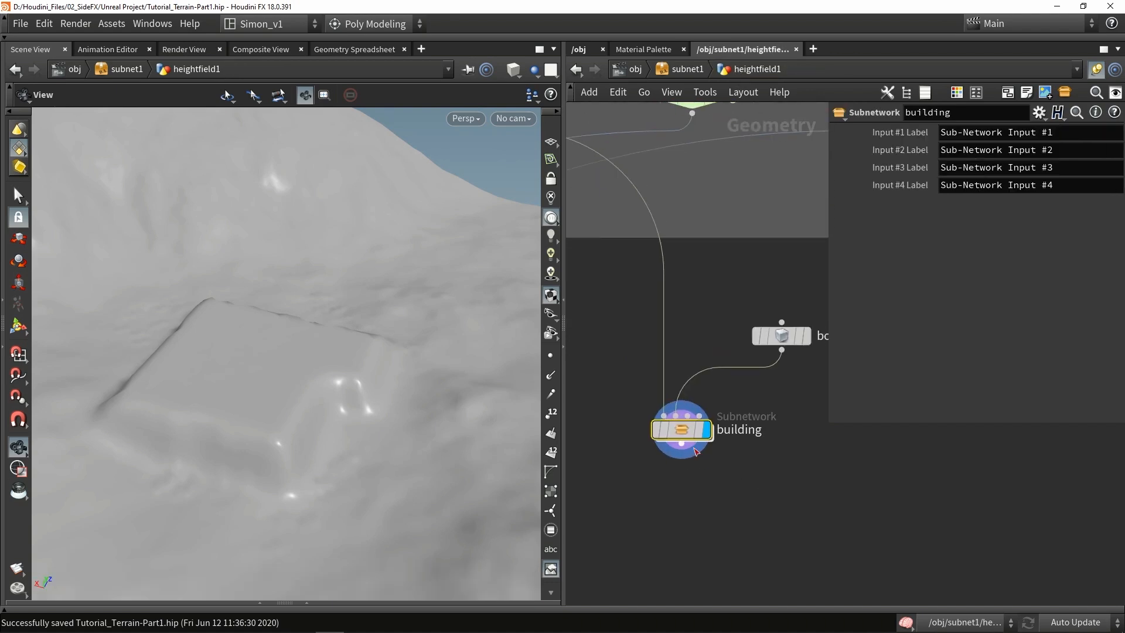
right_click(683, 430)
click(722, 575)
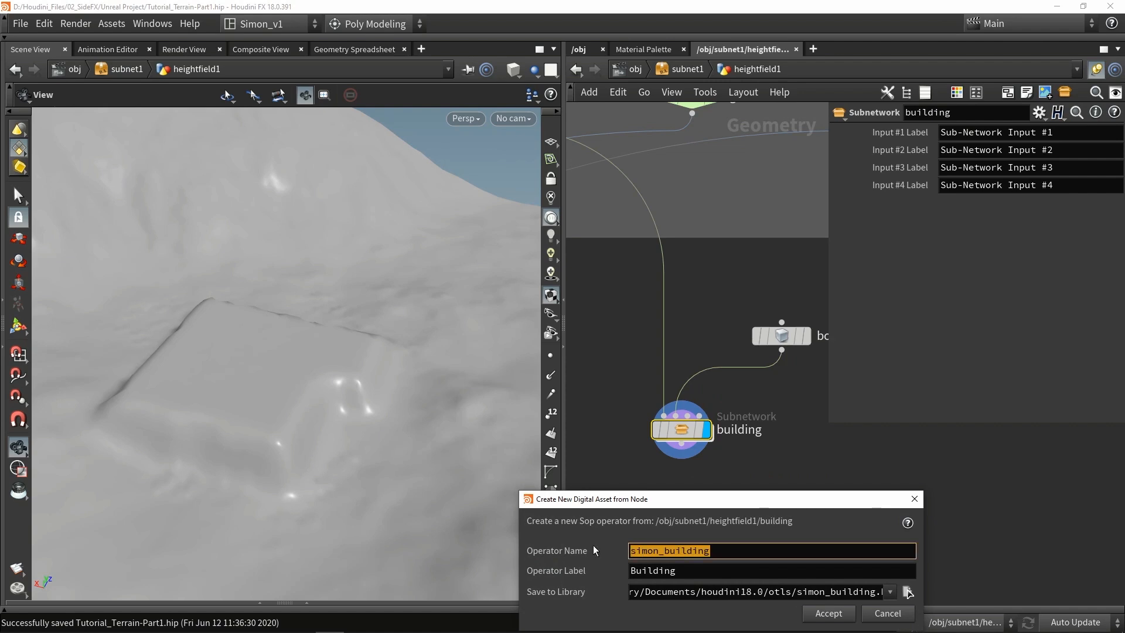
text(Proc_Terrain_Buidling)
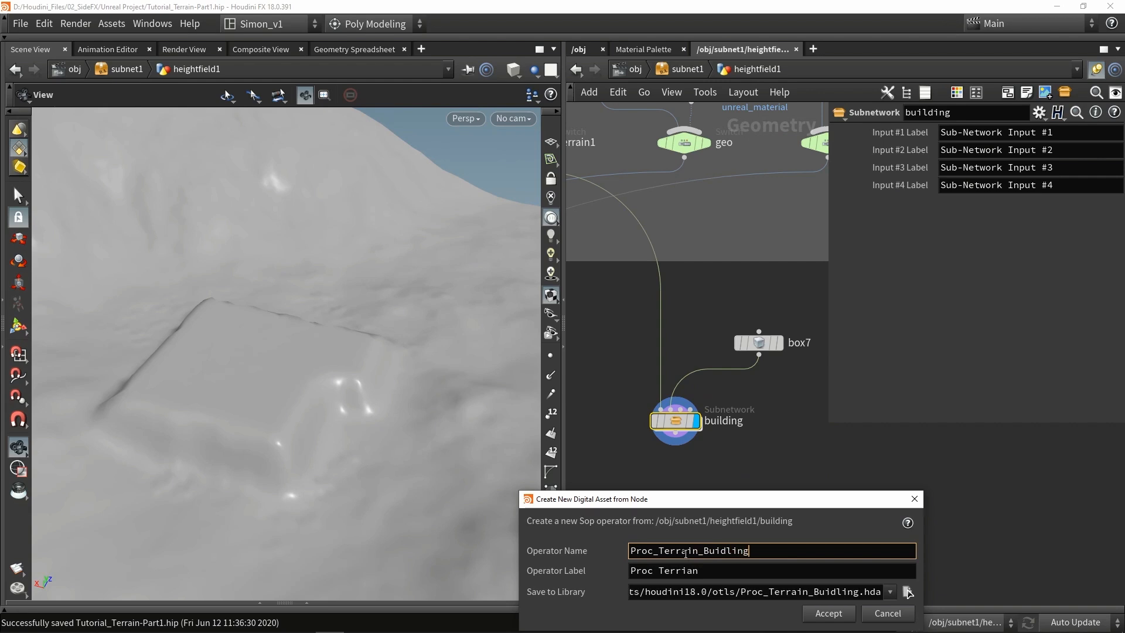
key(Return)
Step: Give the building asset 2 minimum inputs, 2 maximum inputs and 3 maximum outputs, and accept its type properties
drag(405, 32, 331, 18)
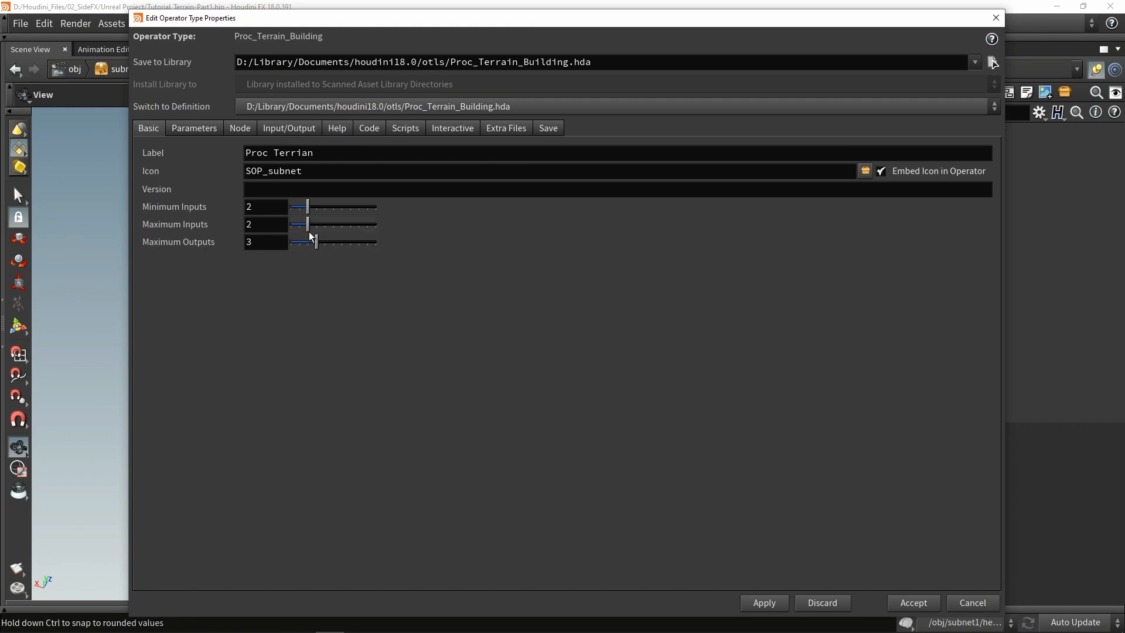
click(198, 130)
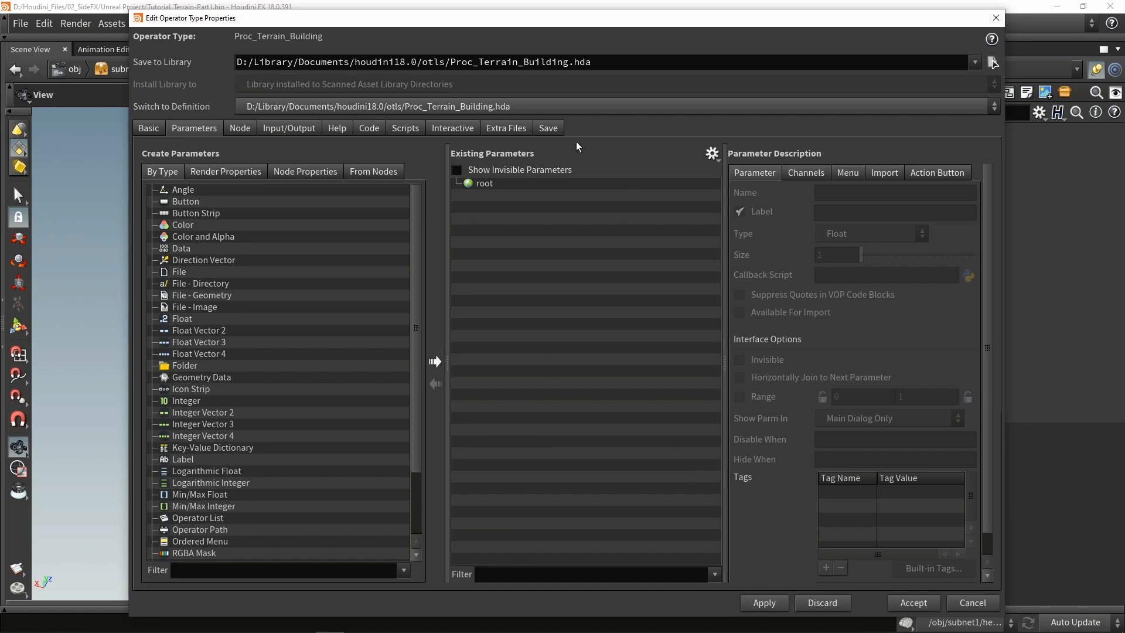
click(913, 602)
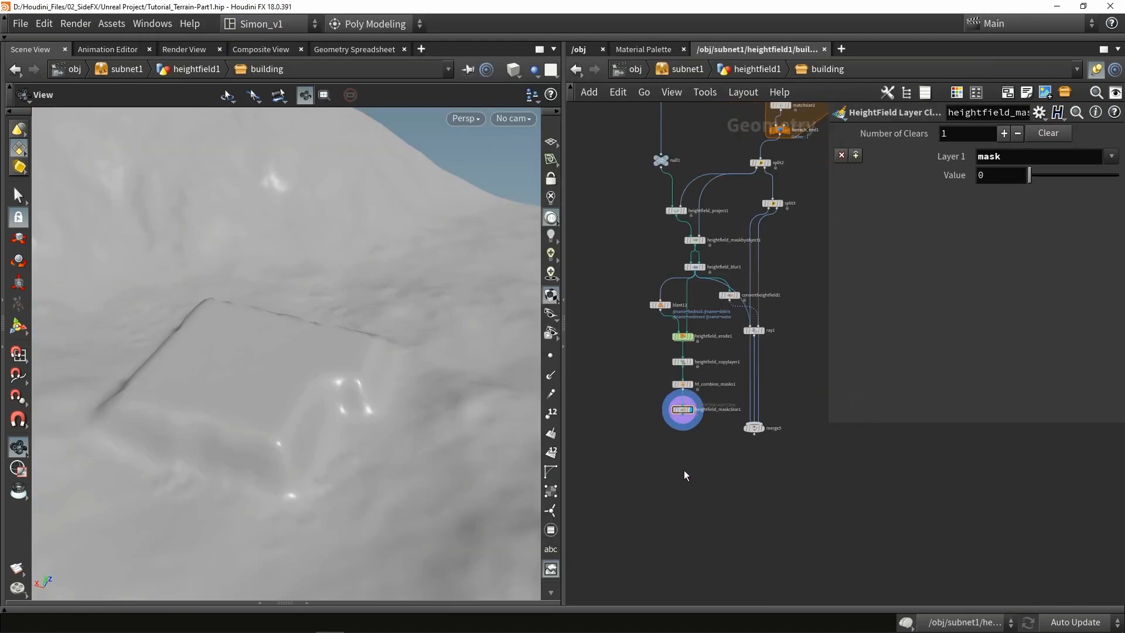
Step: Add an Output node after heightfield_maskclear1 and place a duplicate of it near merge5
key(Tab)
text(out)
key(Return)
scroll(683, 434, up, 5)
click(684, 530)
alt+drag(684, 534, 840, 540)
middle_drag(806, 476, 657, 479)
scroll(658, 479, down, 3)
drag(679, 526, 718, 523)
Step: Add a Split node to the second output of split3 and display it
scroll(691, 424, up, 3)
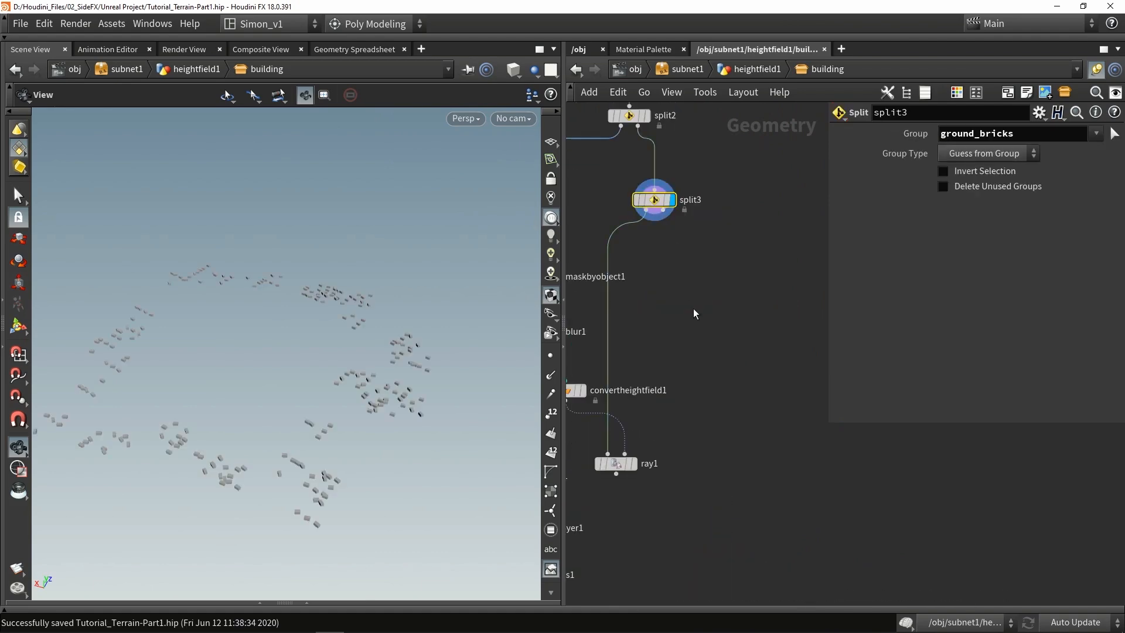
key(Tab)
text(split)
key(Return)
click(693, 308)
drag(663, 215, 727, 305)
click(716, 307)
Step: Set split4's group to instance_points with Invert Selection enabled, and place the node beside ray1
click(1095, 135)
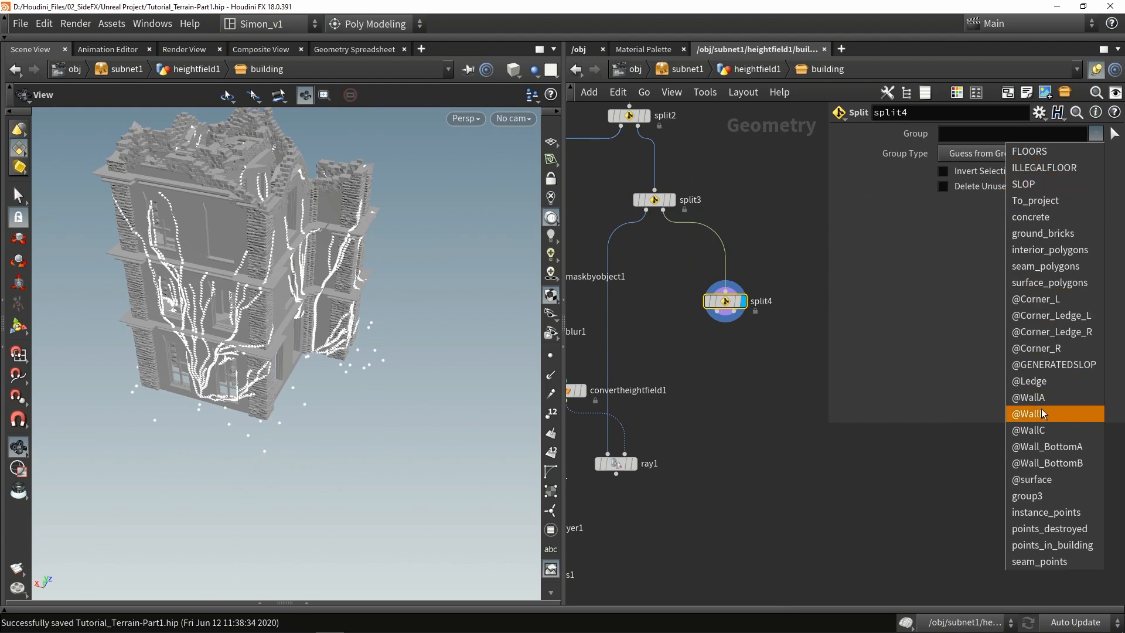
click(1039, 519)
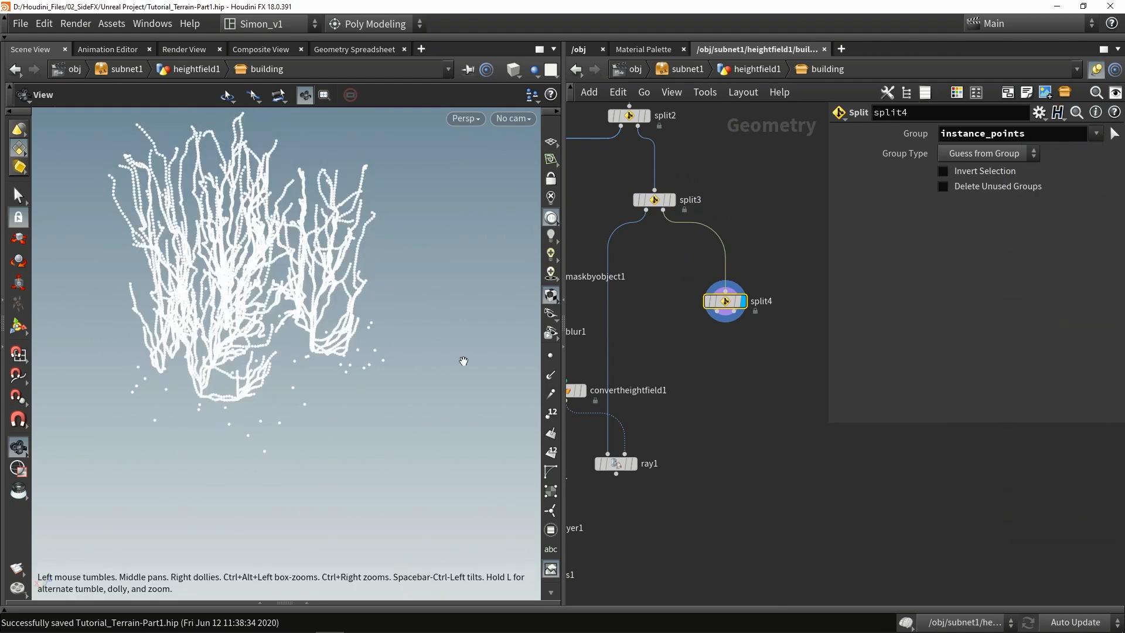
click(973, 174)
drag(238, 299, 253, 259)
scroll(740, 368, down, 2)
drag(730, 321, 733, 429)
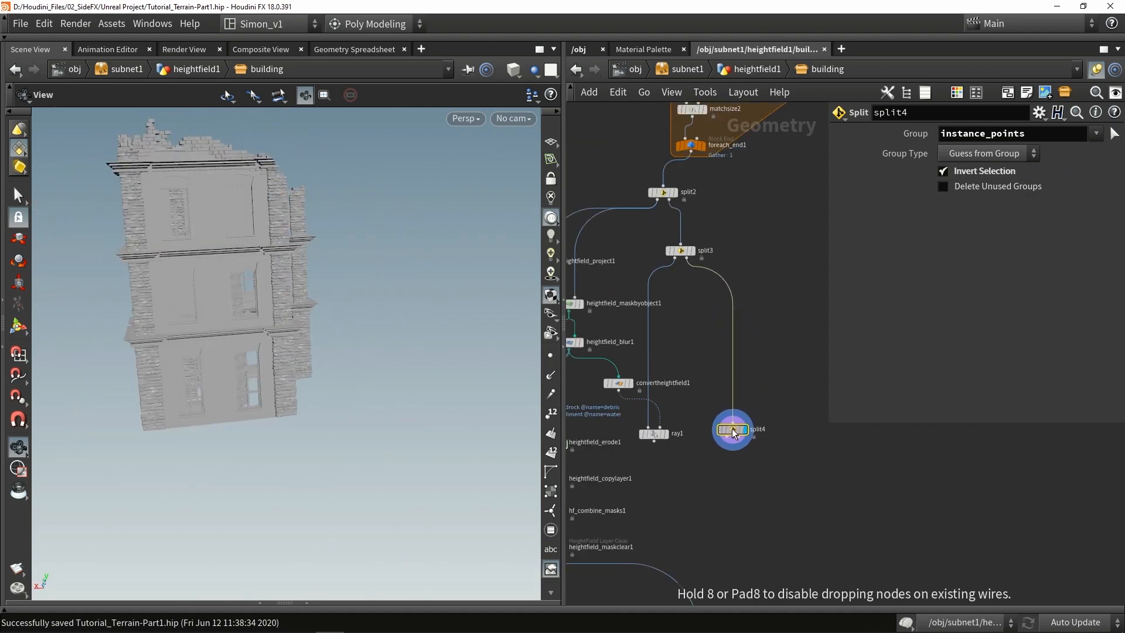
Step: Feed merge5 with ray1 and the first output of split4
scroll(732, 434, up, 3)
drag(788, 460, 577, 375)
alt+drag(754, 418, 705, 515)
key(Escape)
middle_drag(719, 543, 702, 367)
scroll(702, 367, down, 2)
Step: Place the output1 node beneath merge5 and set its Output Index to 1
drag(692, 358, 693, 525)
click(691, 521)
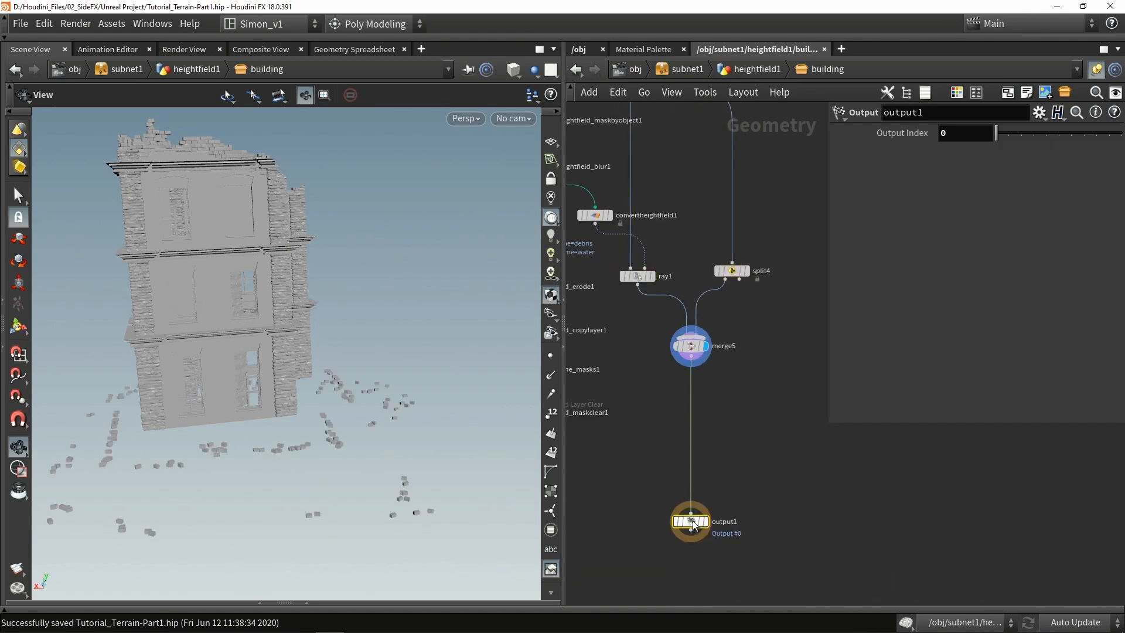
text(1)
key(Return)
scroll(691, 459, down, 3)
scroll(690, 491, up, 3)
Step: Duplicate the Output node, connect it to split4's second output, set its Output Index to 2, and return to the heightfield1 network
drag(689, 491, 793, 501)
drag(735, 259, 792, 491)
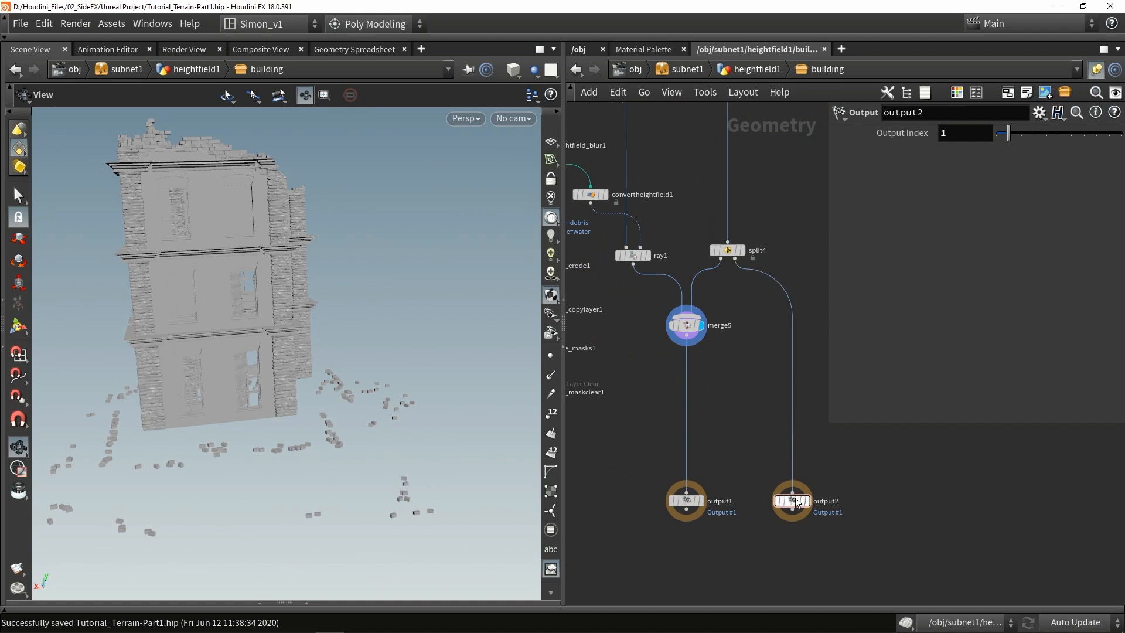
key(Return)
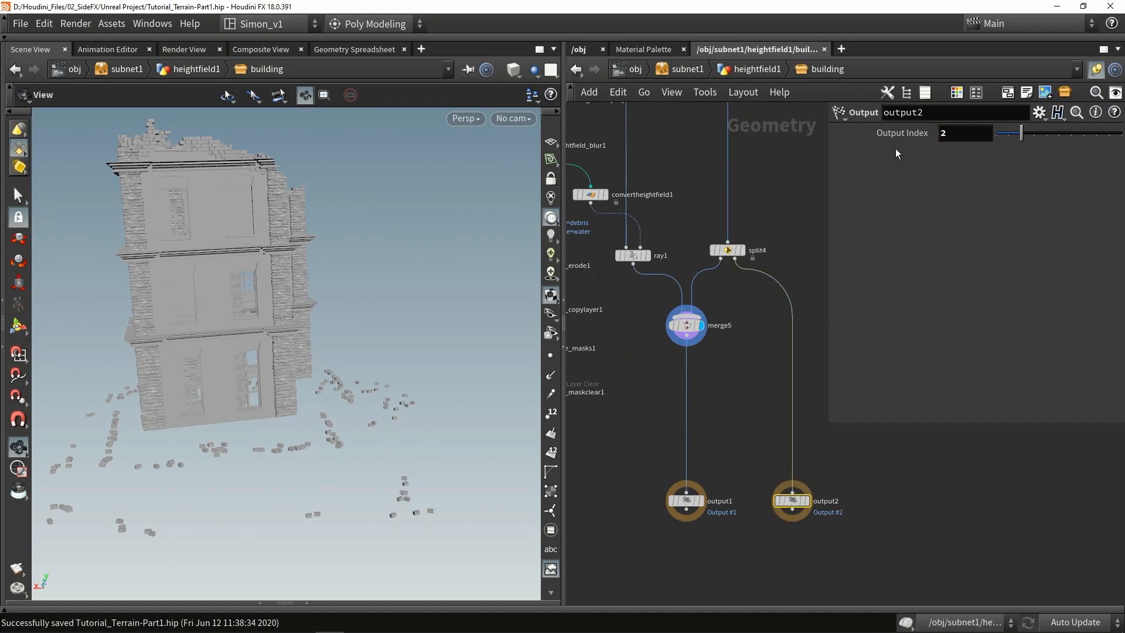
click(764, 383)
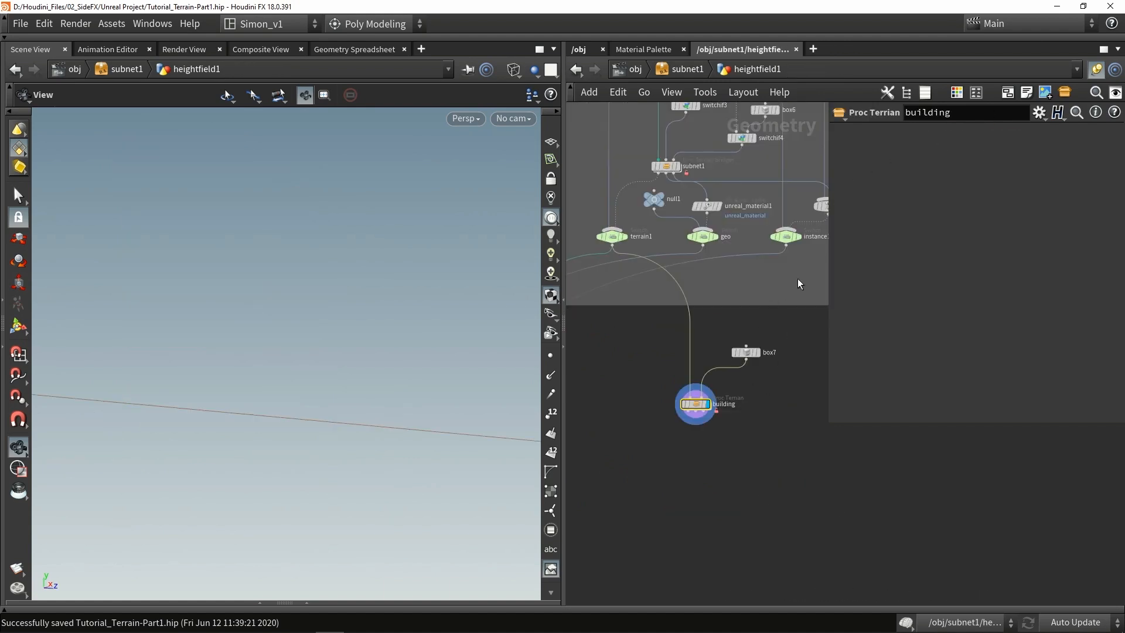
Step: Add a Switch node below the building asset, connect terrain1 to it and rename it terrain2
click(612, 236)
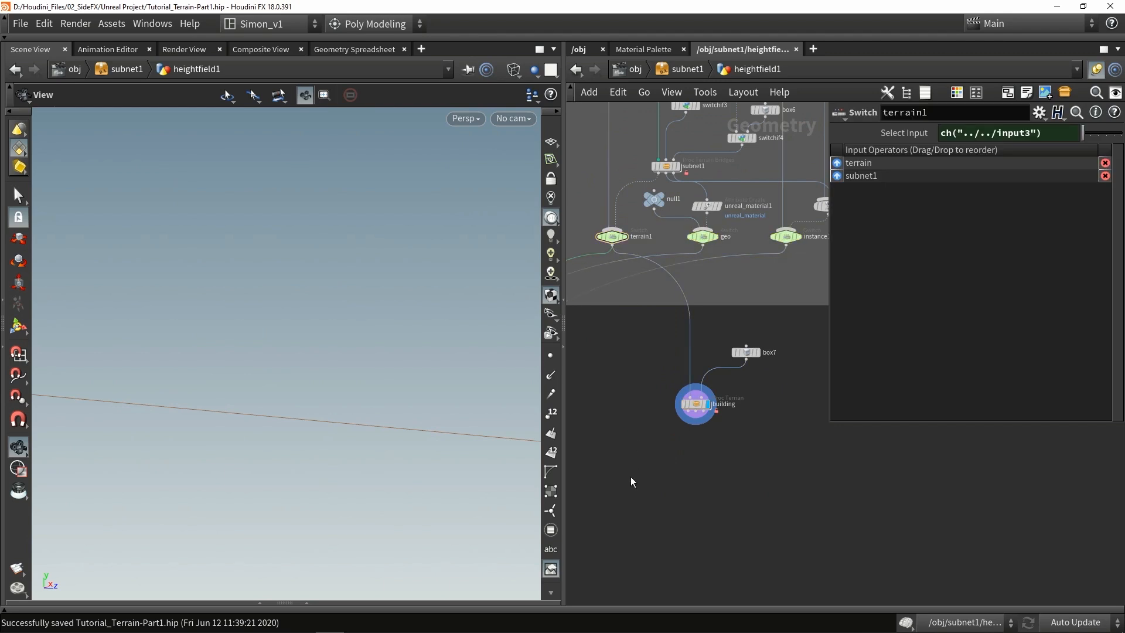
key(Tab)
text(swi)
key(Return)
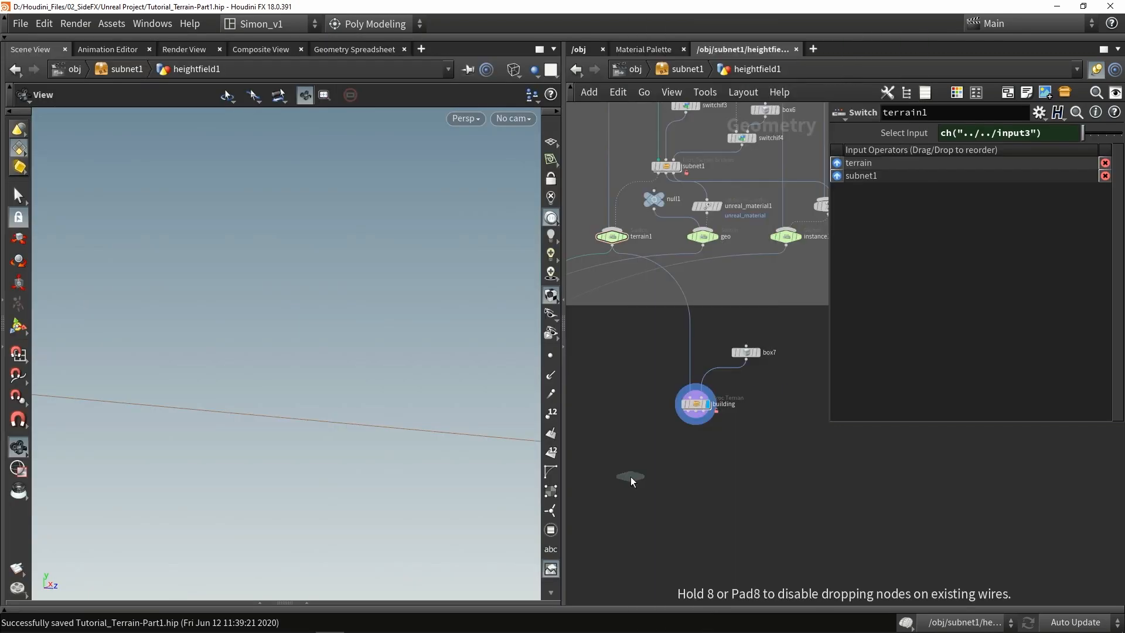
click(609, 456)
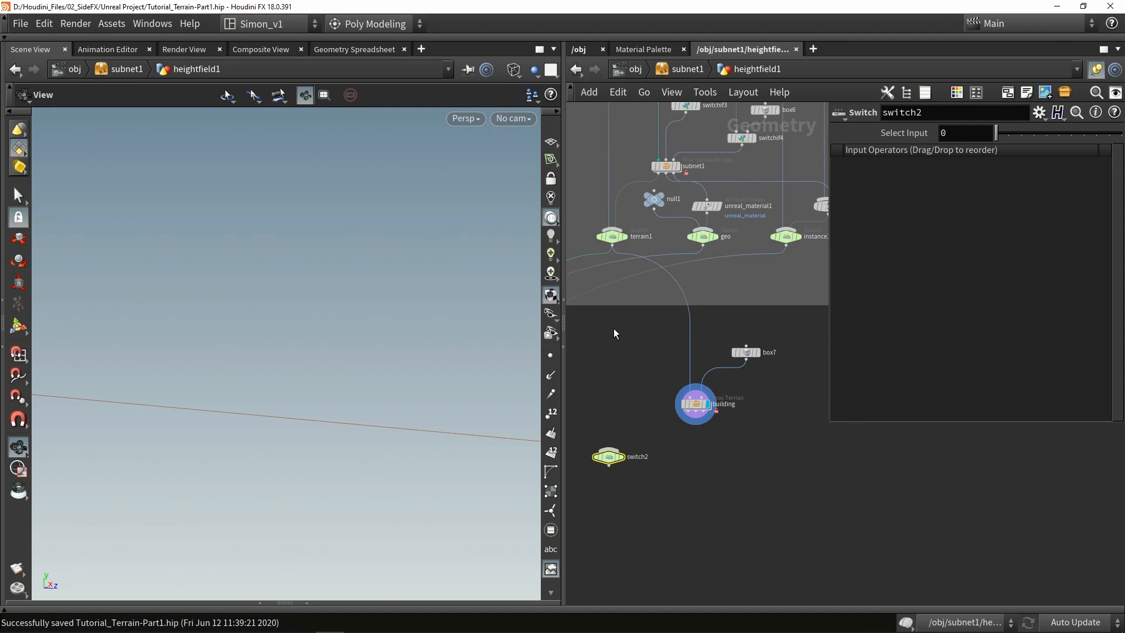
drag(611, 246, 614, 462)
double_click(644, 461)
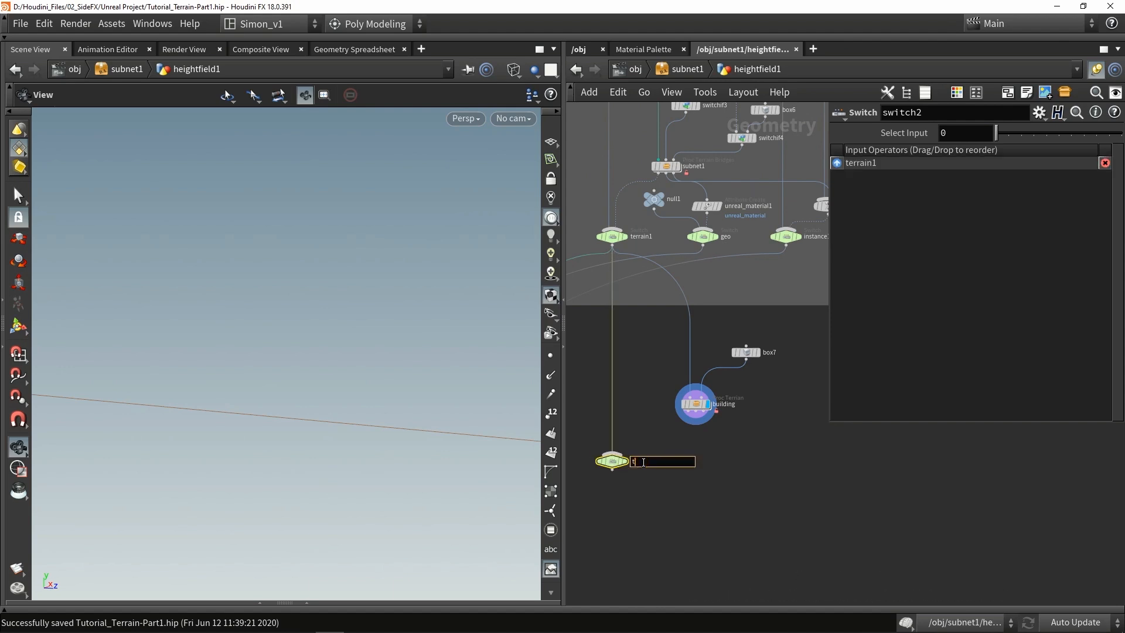
text(terrain2)
key(Return)
Step: Duplicate the terrain2 switch for the other two building outputs and name the copies geo1 and instance2
alt+drag(616, 461, 779, 459)
double_click(736, 462)
text(geo)
key(Return)
double_click(800, 461)
Step: Add a Merge node between the building asset and the geo1 switch
key(Tab)
text(merge)
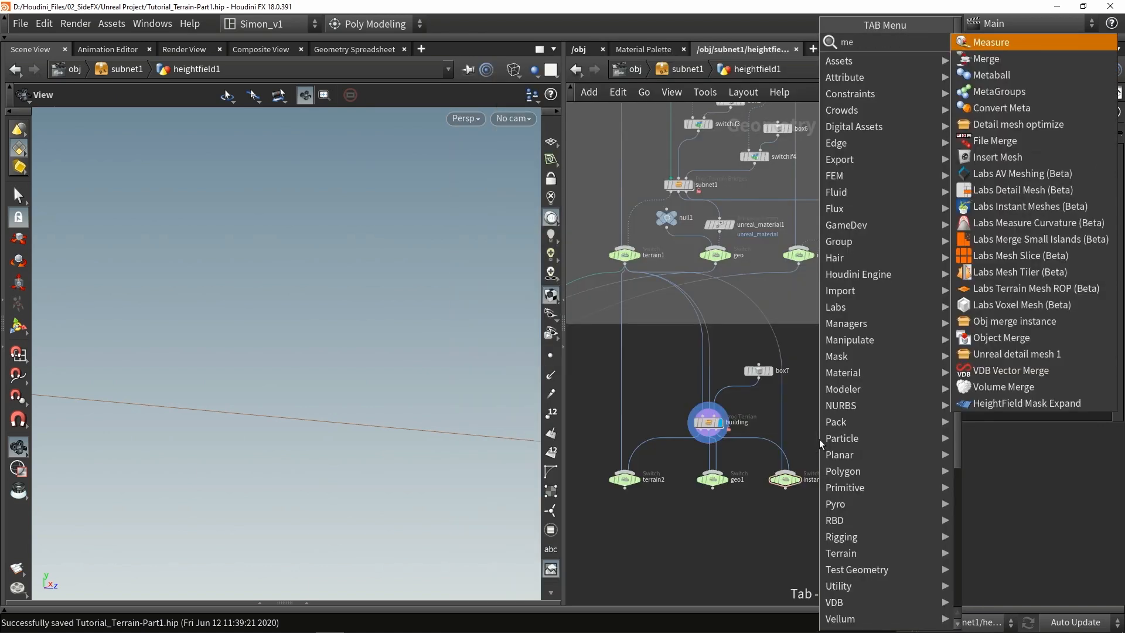
key(Return)
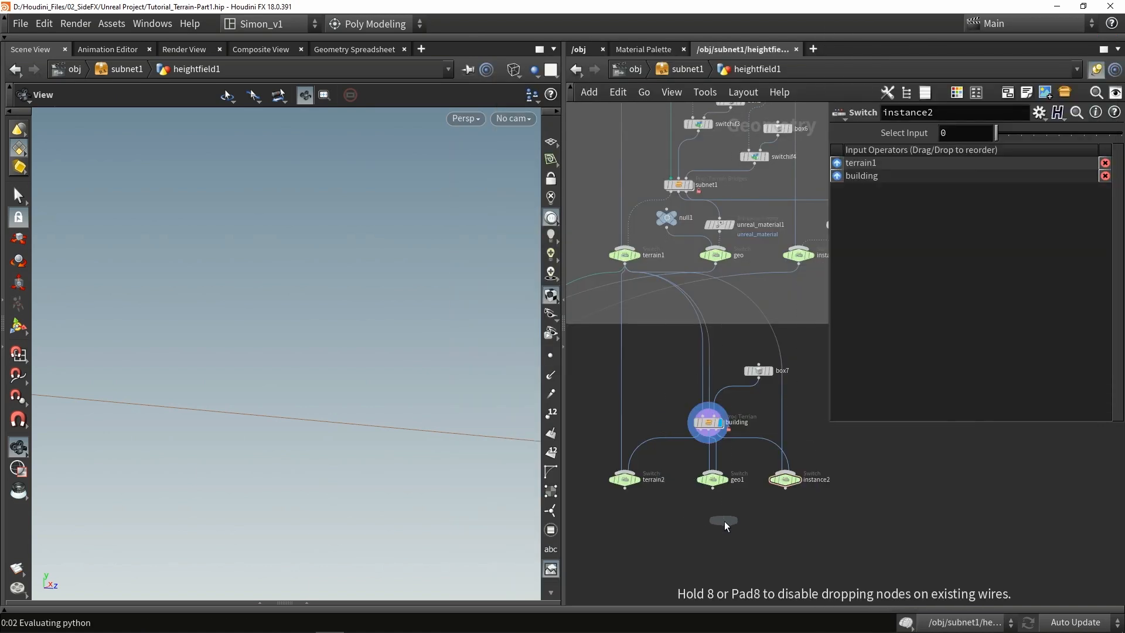
click(679, 519)
scroll(706, 487, up, 2)
drag(708, 478, 708, 511)
drag(655, 542, 746, 464)
Step: Connect the building asset's second output and geo into merge4, and feed merge4 into the geo1 switch
drag(721, 508, 687, 515)
mouse_move(718, 406)
mouse_down()
mouse_move(757, 447)
mouse_move(725, 476)
mouse_up()
mouse_move(719, 165)
mouse_down()
mouse_move(757, 458)
mouse_move(686, 504)
mouse_up()
middle_drag(769, 503, 688, 511)
Step: Add a Merge node combining the building's third output with instance1, display it, and connect it to the instance2 switch
drag(741, 488, 741, 528)
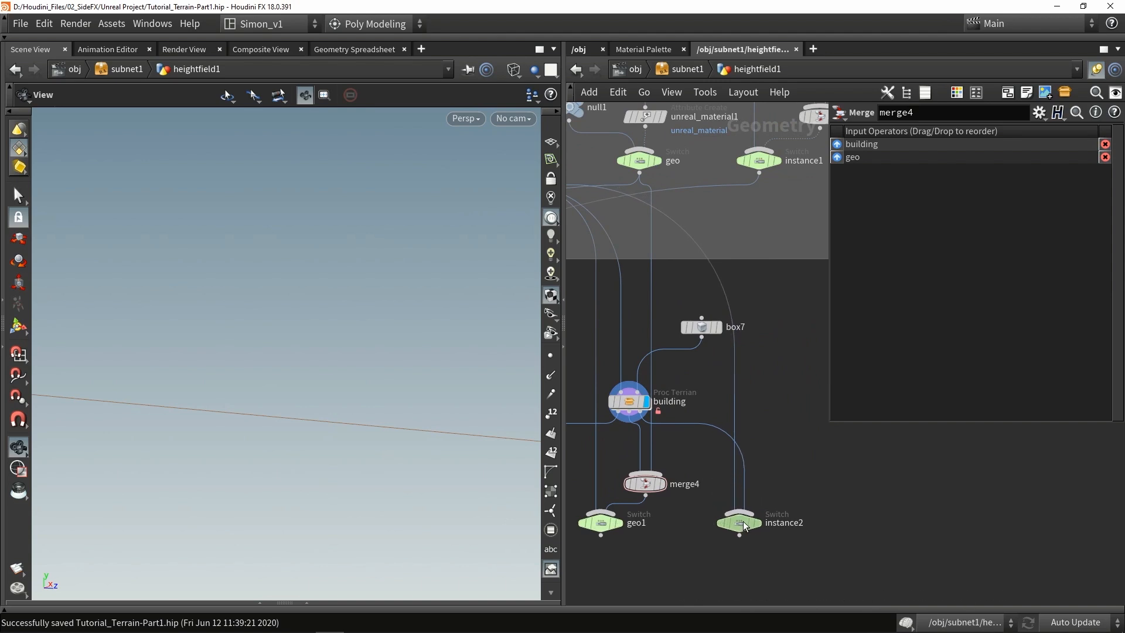
key(Tab)
text(mer)
key(Return)
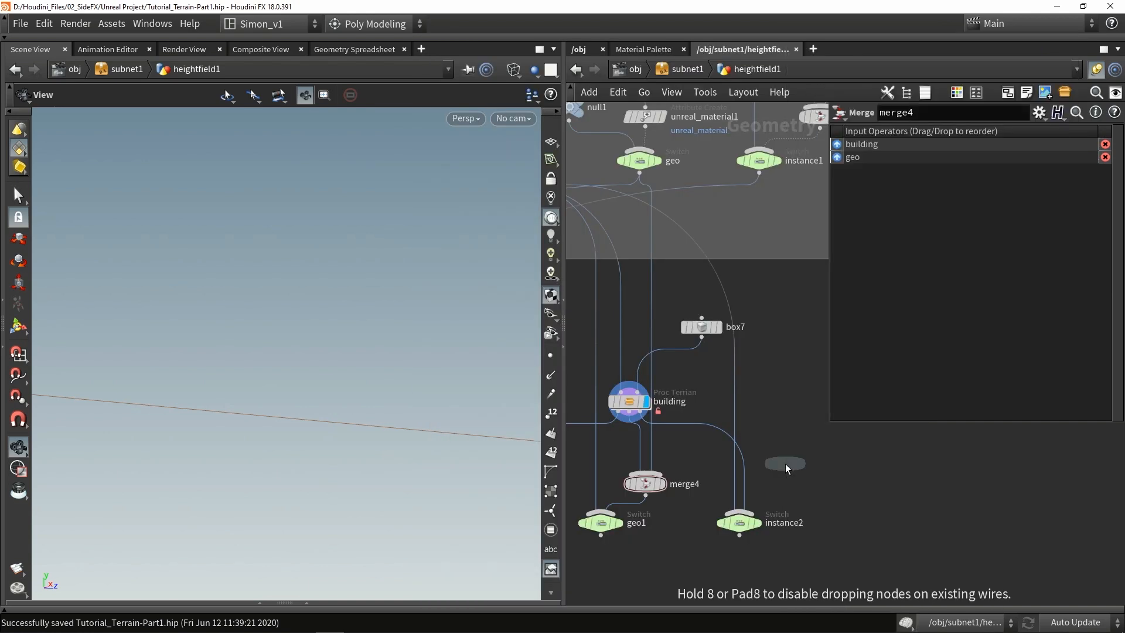
click(785, 469)
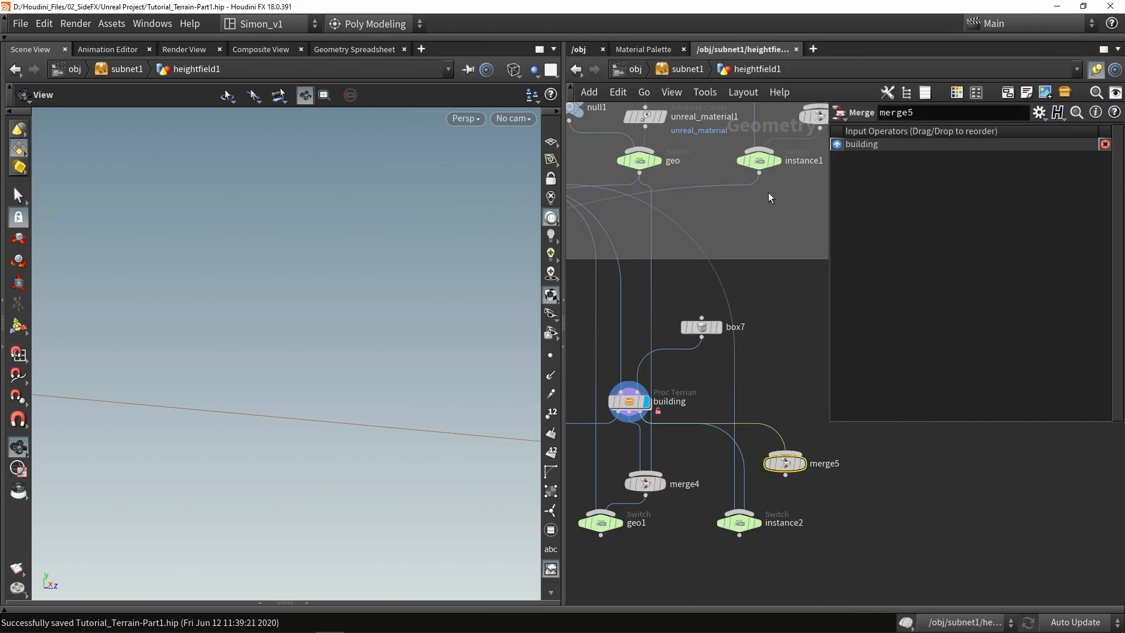
drag(773, 226, 785, 454)
click(802, 463)
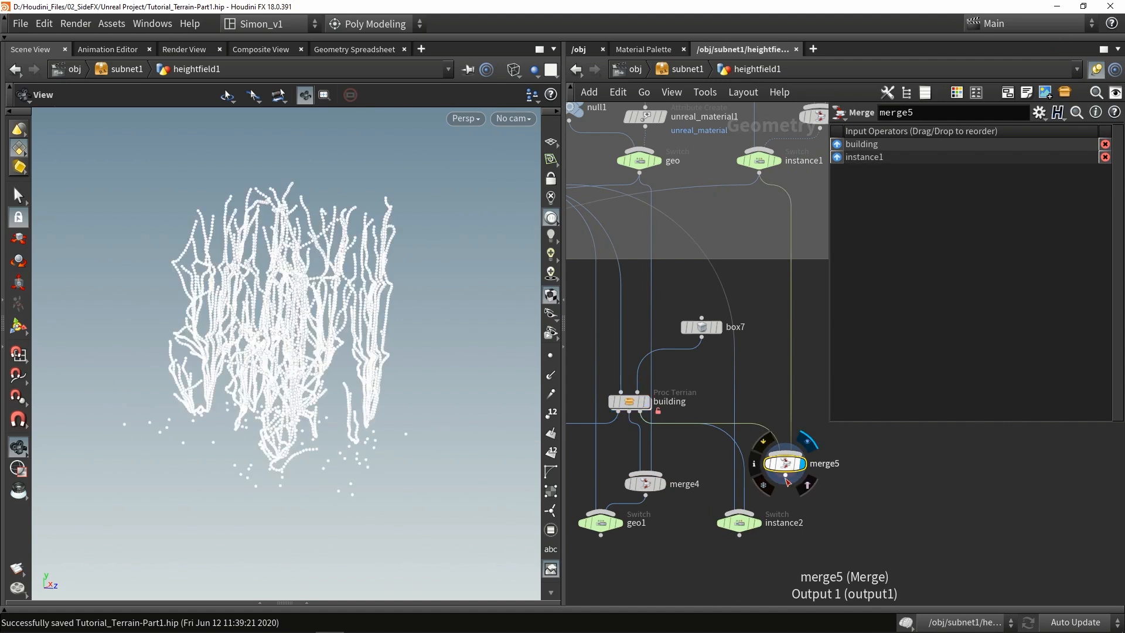
drag(745, 502, 786, 478)
Step: Select the terrain2, geo1 and instance2 switches and open the type properties of the Proc Terrain Proj 1 asset
scroll(809, 494, down, 2)
middle_drag(809, 494, 842, 466)
drag(648, 460, 644, 463)
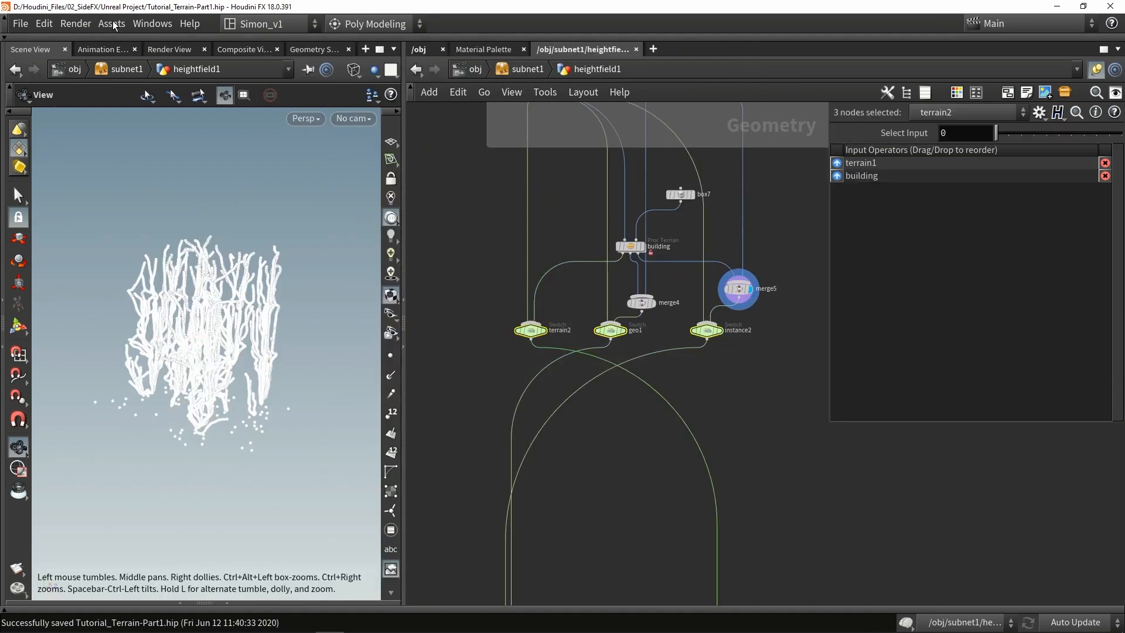
click(113, 25)
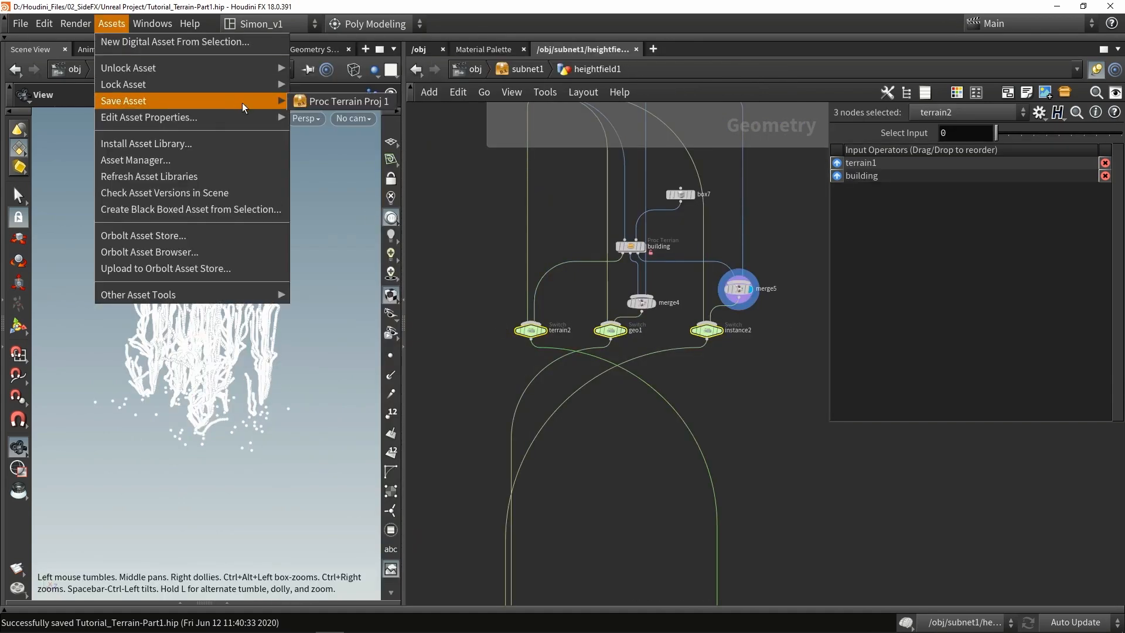
click(302, 118)
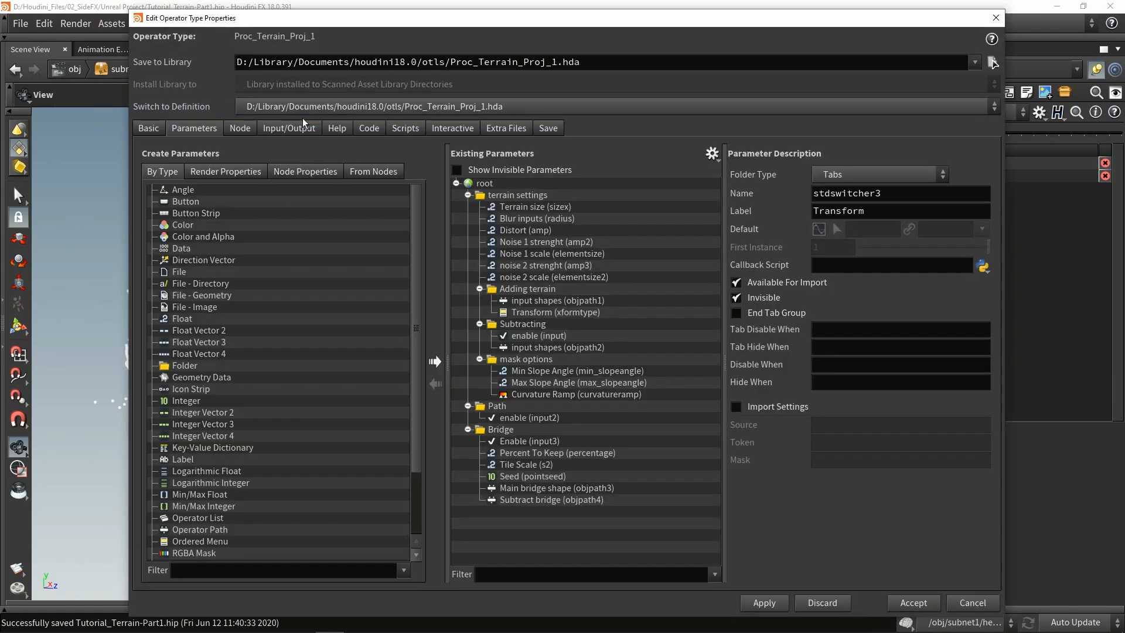
Step: Collapse the existing parameter folders and add a new folder labelled Buildings after Bridge
click(467, 430)
click(486, 394)
click(468, 406)
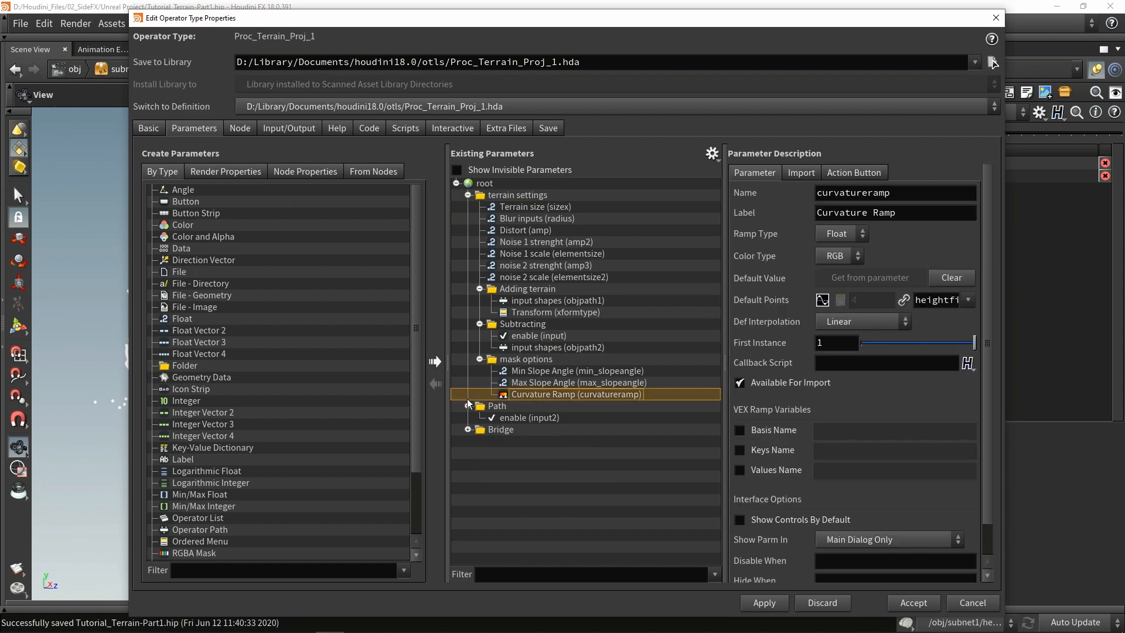
click(467, 194)
drag(194, 366, 516, 237)
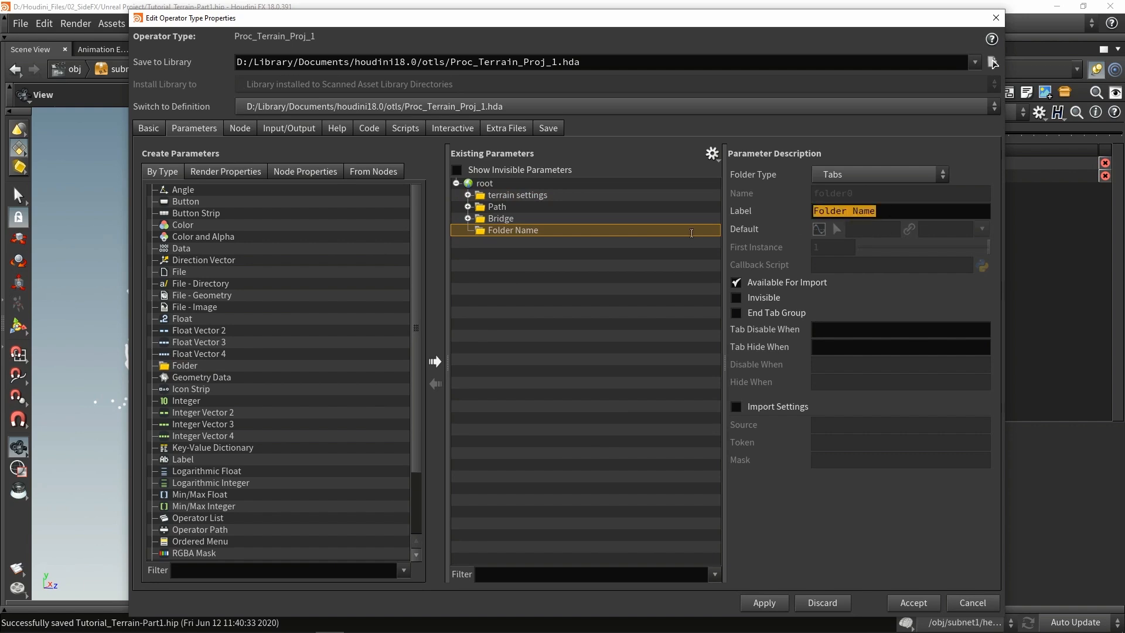
text(Buildings)
key(Return)
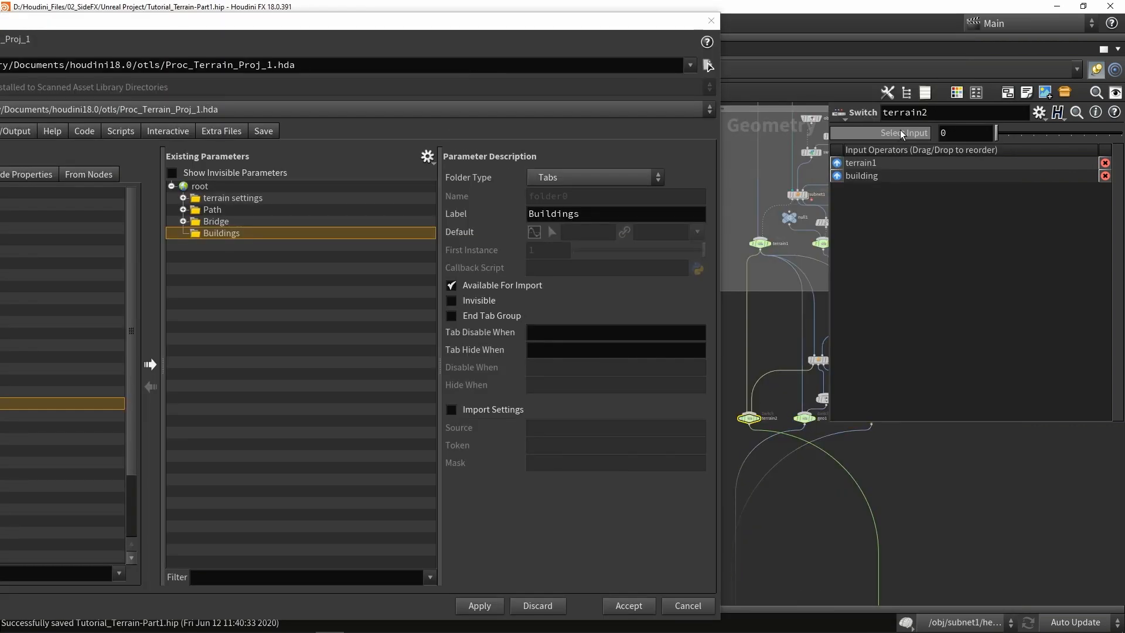
Step: Promote terrain2's Select Input parameter into the Buildings folder as a toggle labelled enable
drag(902, 135, 220, 233)
drag(606, 215, 433, 210)
text(enable)
key(Return)
click(610, 237)
scroll(573, 560, down, 4)
click(557, 582)
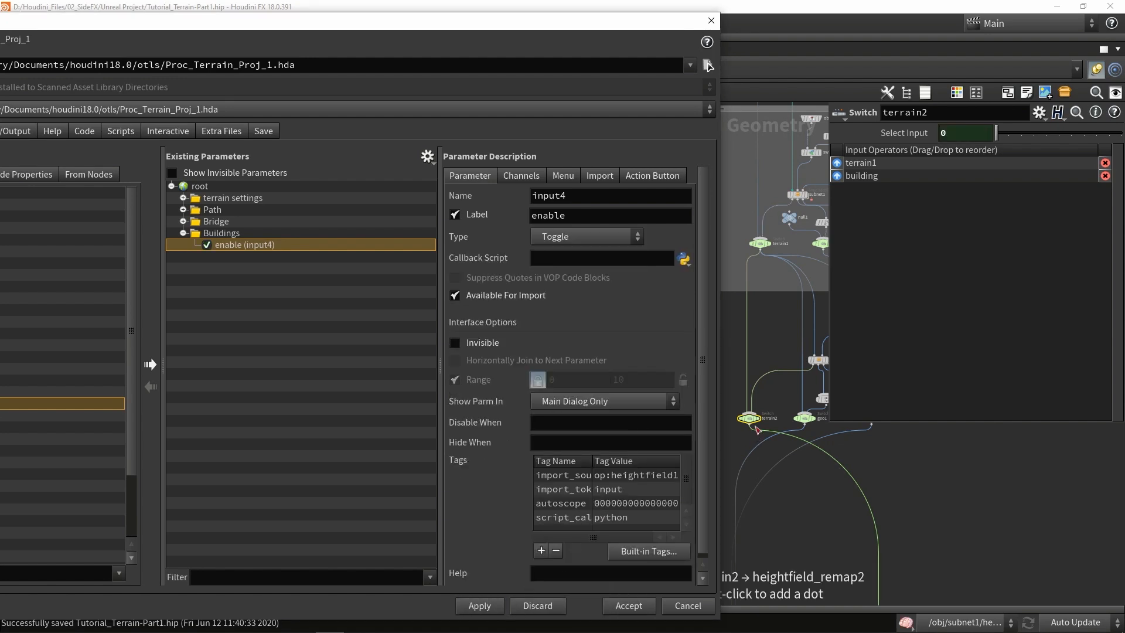
Step: Copy terrain2's Select Input expression ch("../../input4") into the Select Input of the geo1 and instance2 switches
click(909, 134)
click(972, 132)
key(ctrl+c)
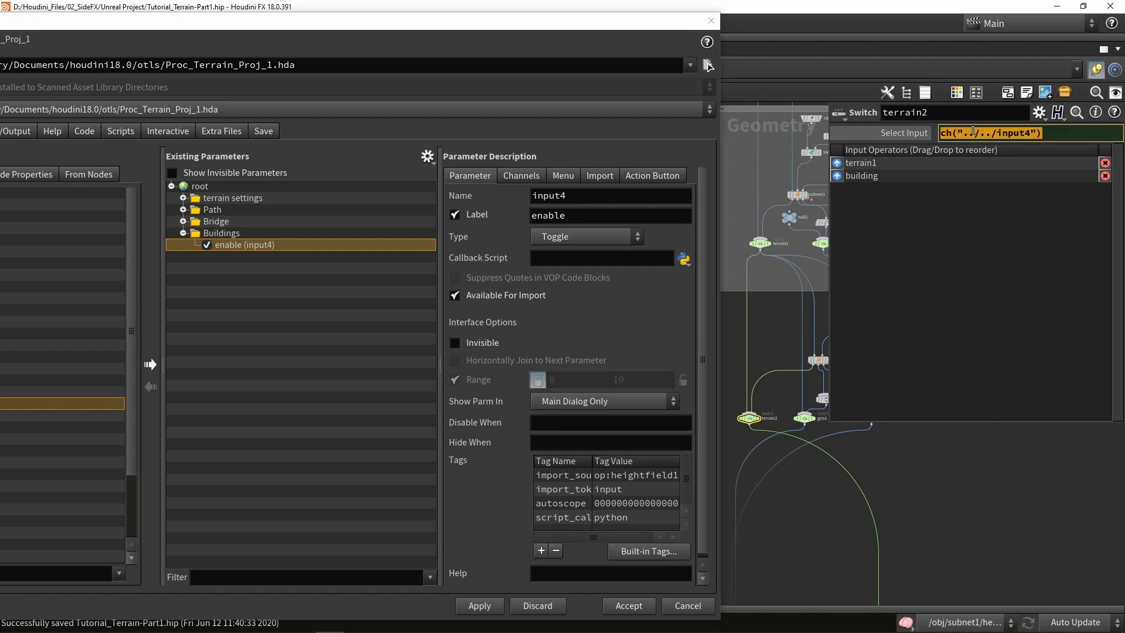
drag(832, 425, 833, 360)
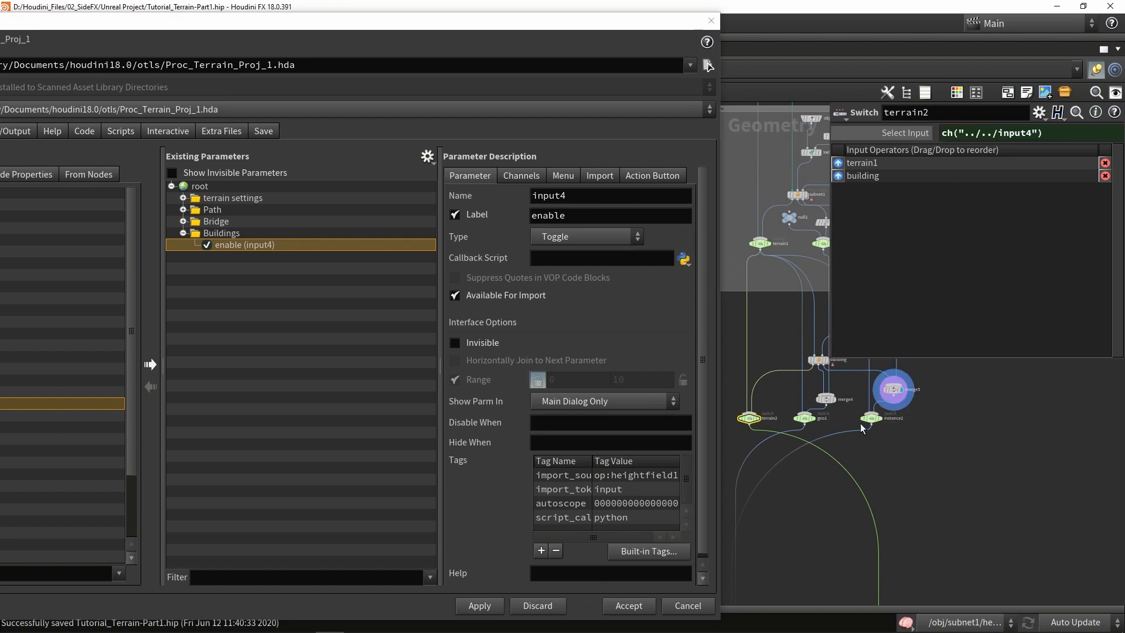
scroll(870, 445, up, 2)
drag(916, 447, 749, 396)
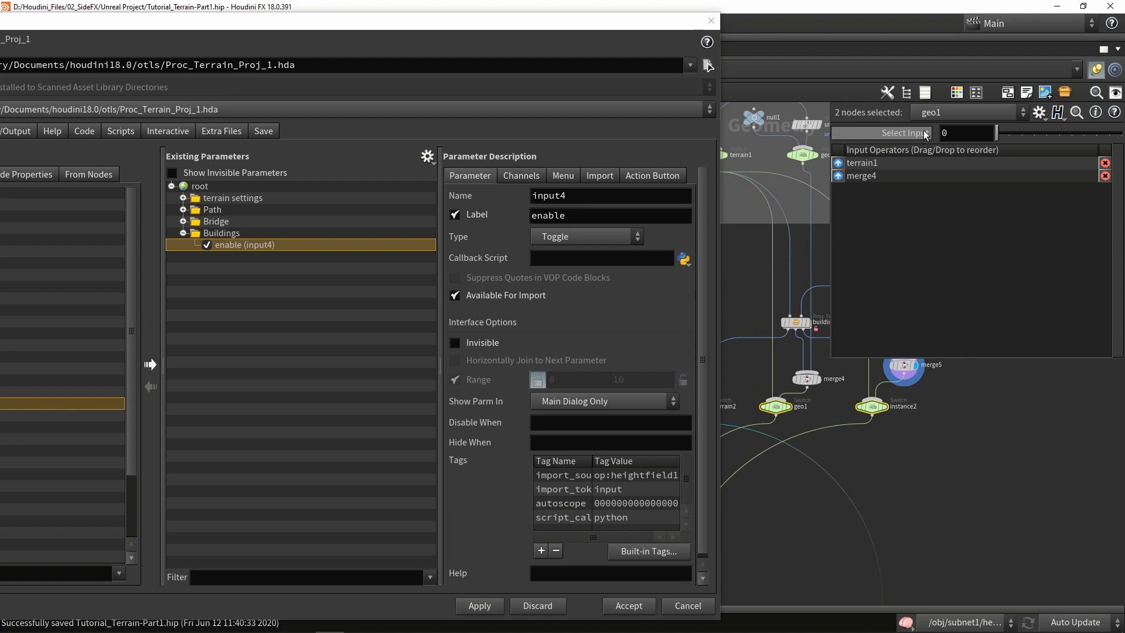
drag(952, 134, 900, 146)
key(ctrl+v)
key(Return)
key(ctrl+v)
key(Return)
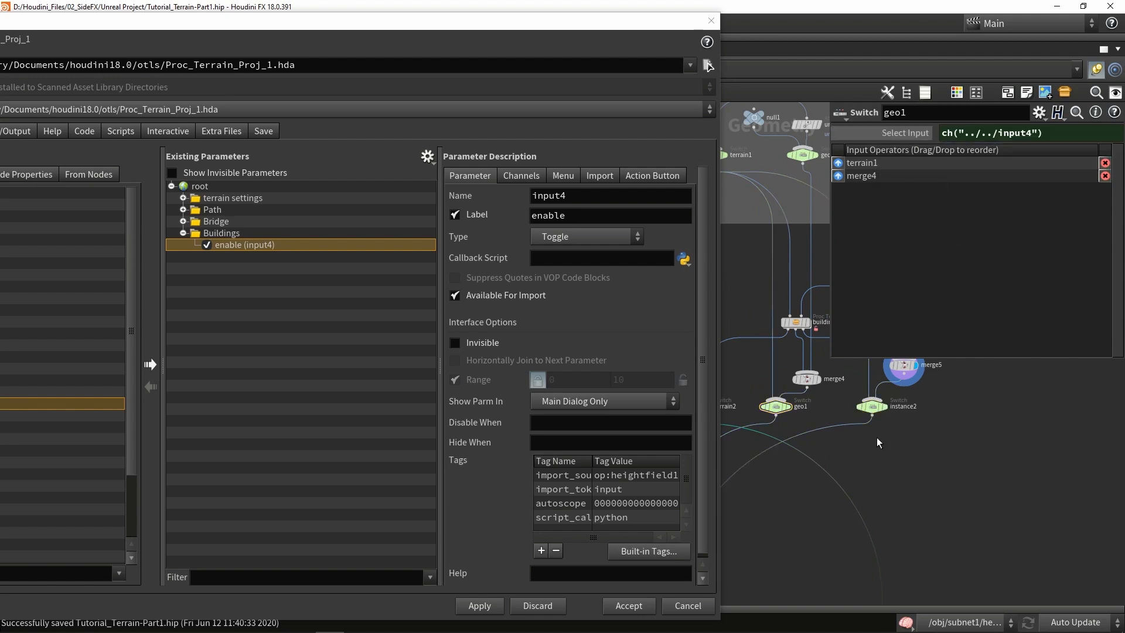
click(871, 413)
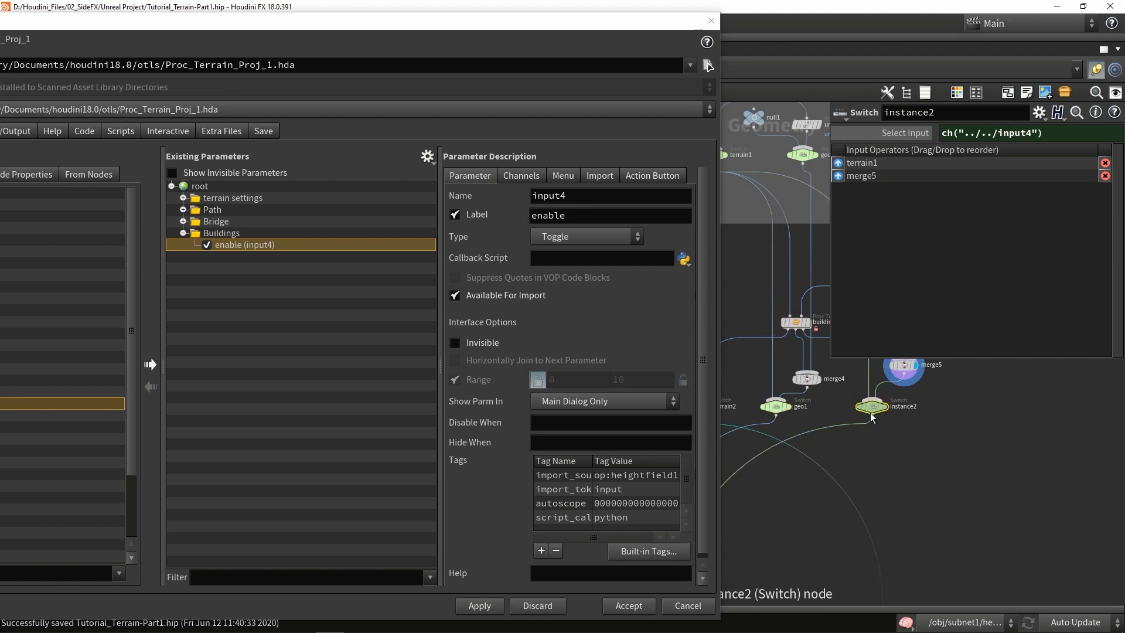
Step: Move the terrain2, geo1 and instance2 switches together with merge4 and merge5 further below the building node
scroll(878, 496, down, 3)
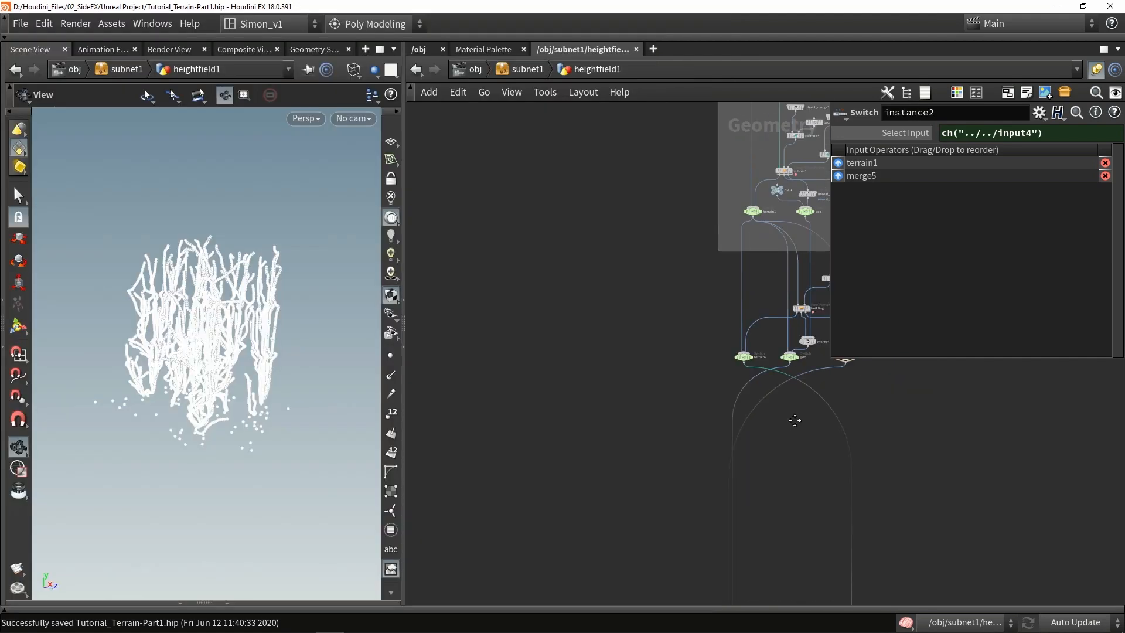
middle_drag(793, 420, 635, 441)
scroll(633, 395, up, 4)
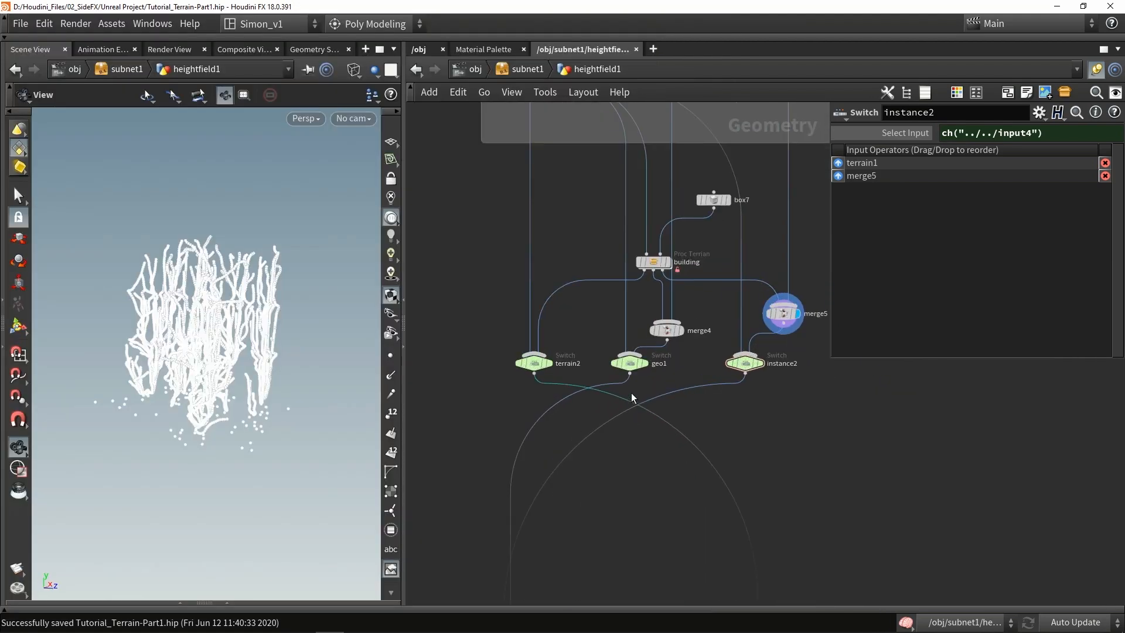
scroll(633, 395, down, 3)
drag(822, 462, 521, 339)
scroll(640, 359, up, 2)
drag(641, 360, 644, 396)
Step: Enter the building asset's network, display its merge5 node and frame the building in the viewport
scroll(650, 293, up, 3)
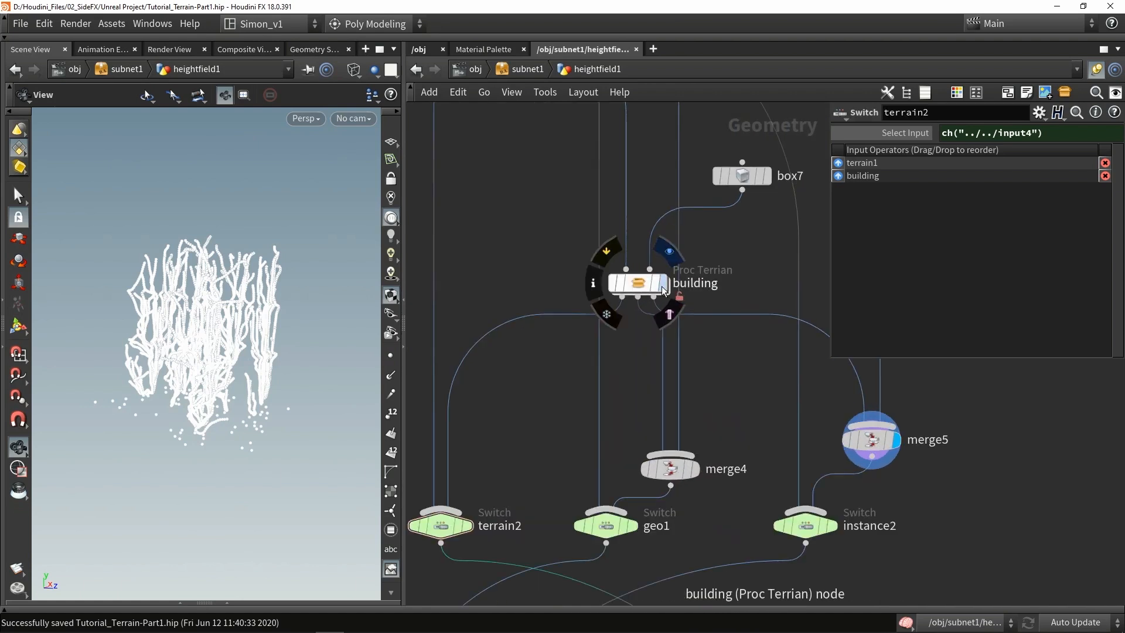
double_click(639, 284)
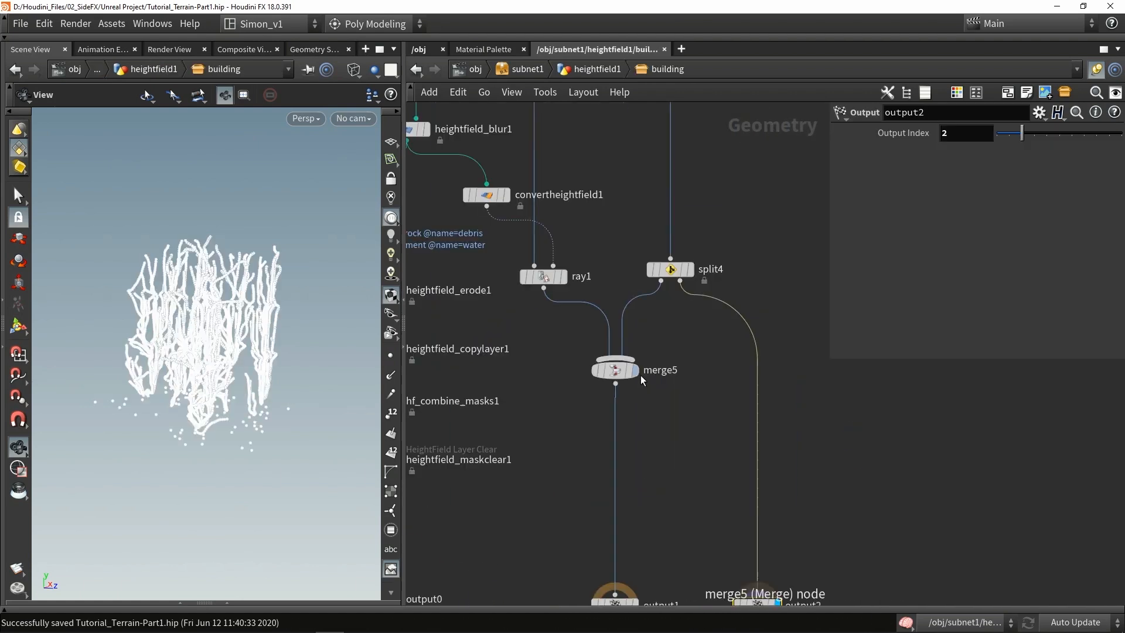
click(615, 370)
key(g)
key(w)
drag(188, 339, 218, 299)
Step: Add an unreal_material Attribute Create node below merge5, display it and connect merge5 to its input
key(Tab)
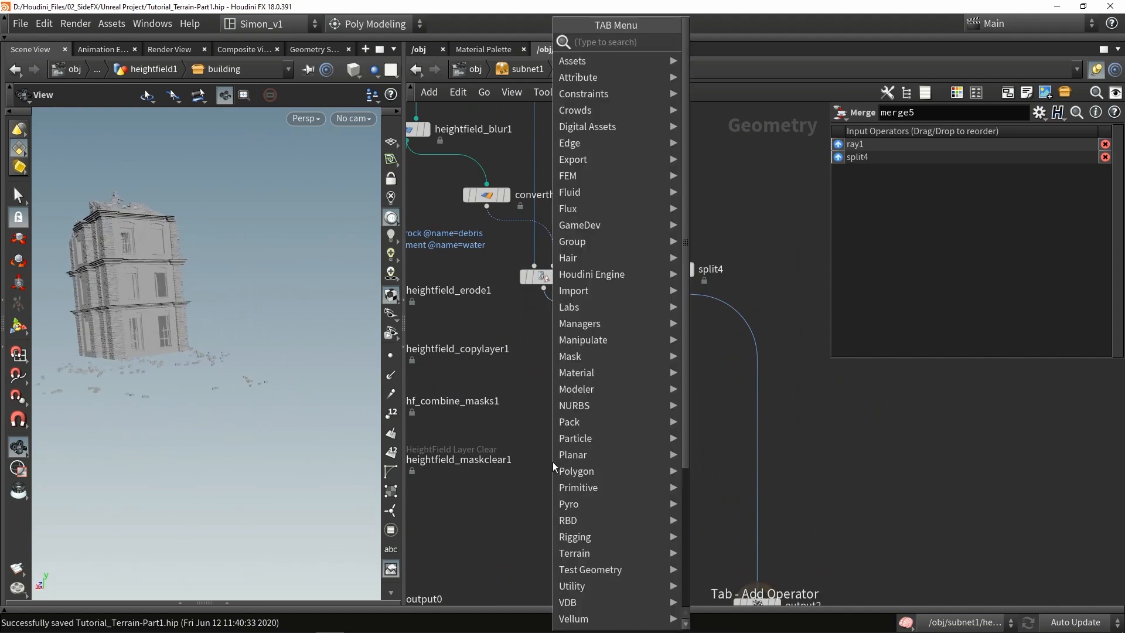
text(unrea)
key(Down)
key(Return)
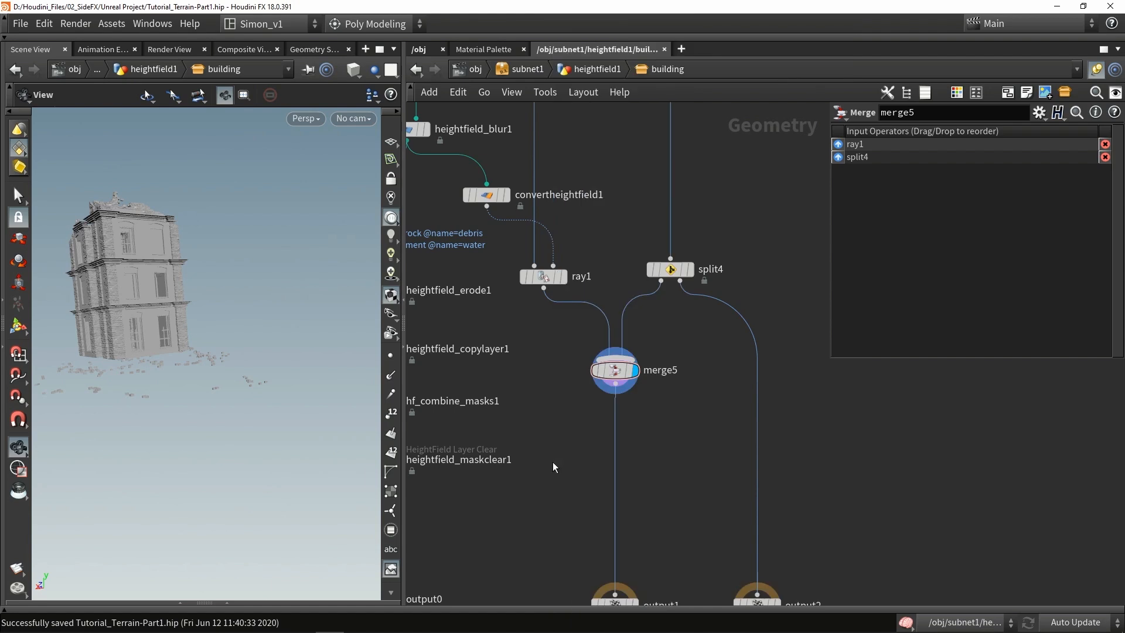
click(574, 449)
scroll(597, 410, up, 2)
key(r)
click(525, 485)
drag(623, 372, 543, 471)
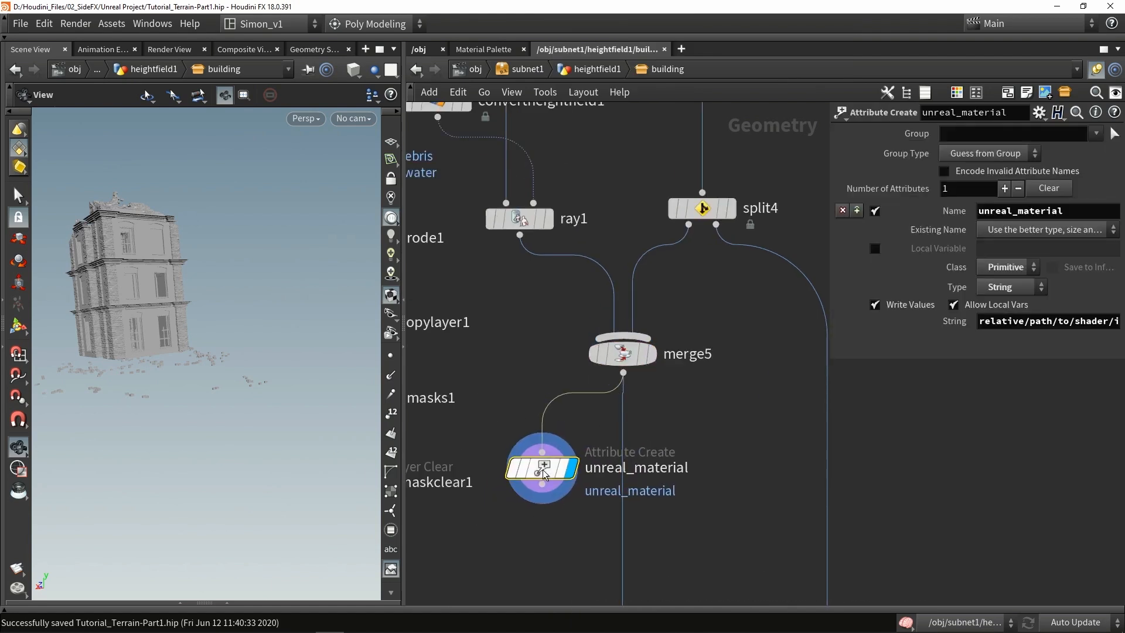
Step: Copy the reference of the Bricks_Building_Inst material instance in Unreal Editor and paste it as the unreal_material node's String value in Houdini
drag(988, 323, 1097, 347)
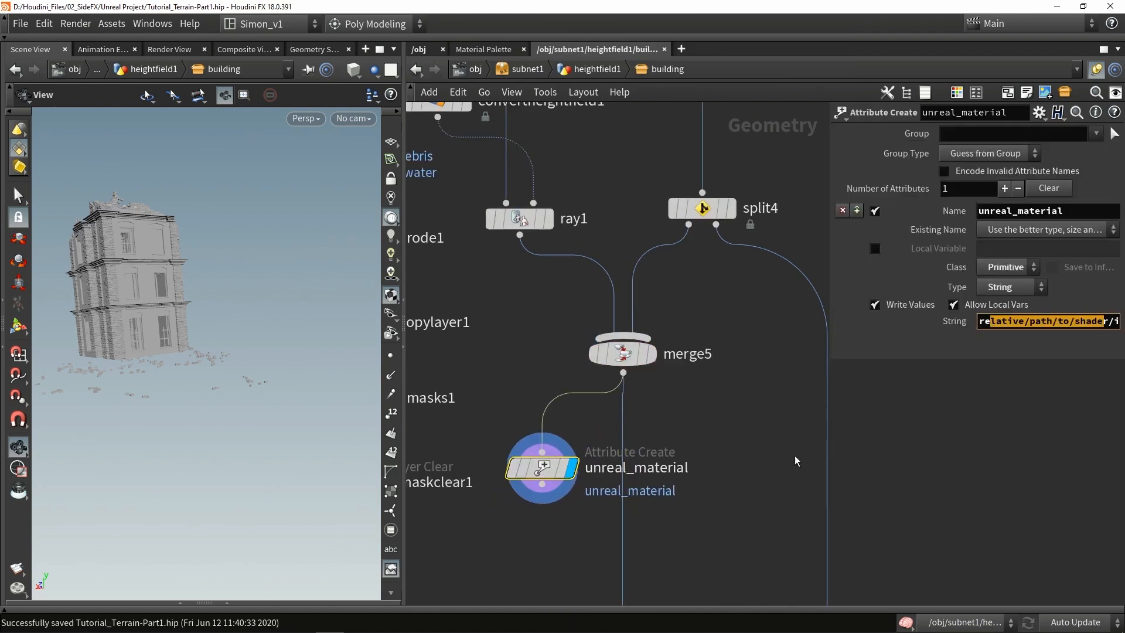
click(750, 477)
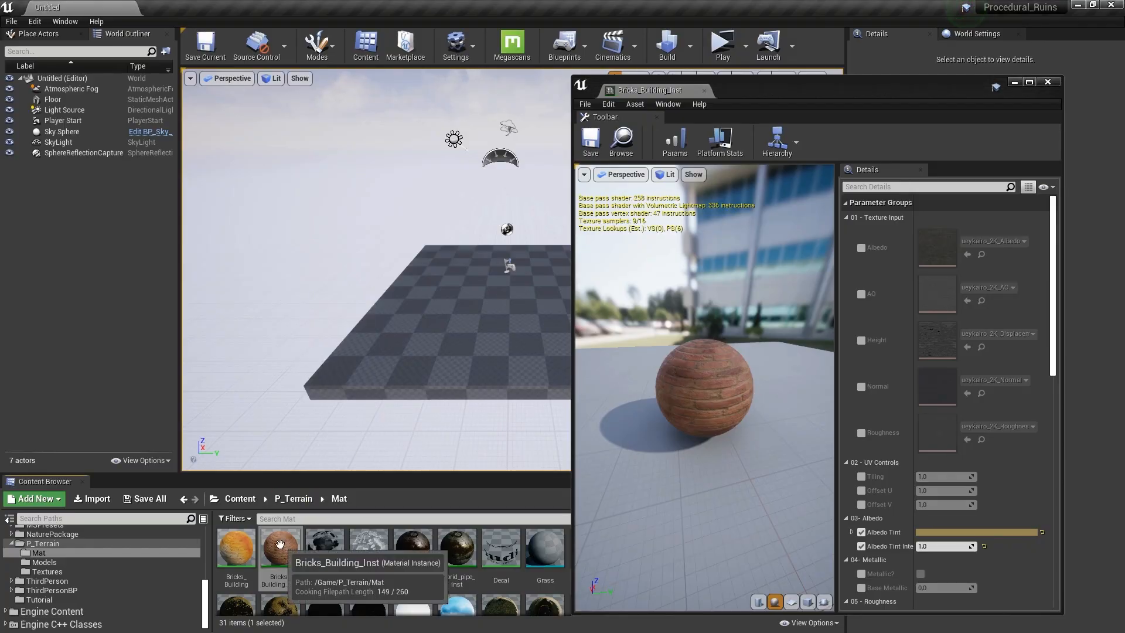
right_click(280, 545)
click(317, 424)
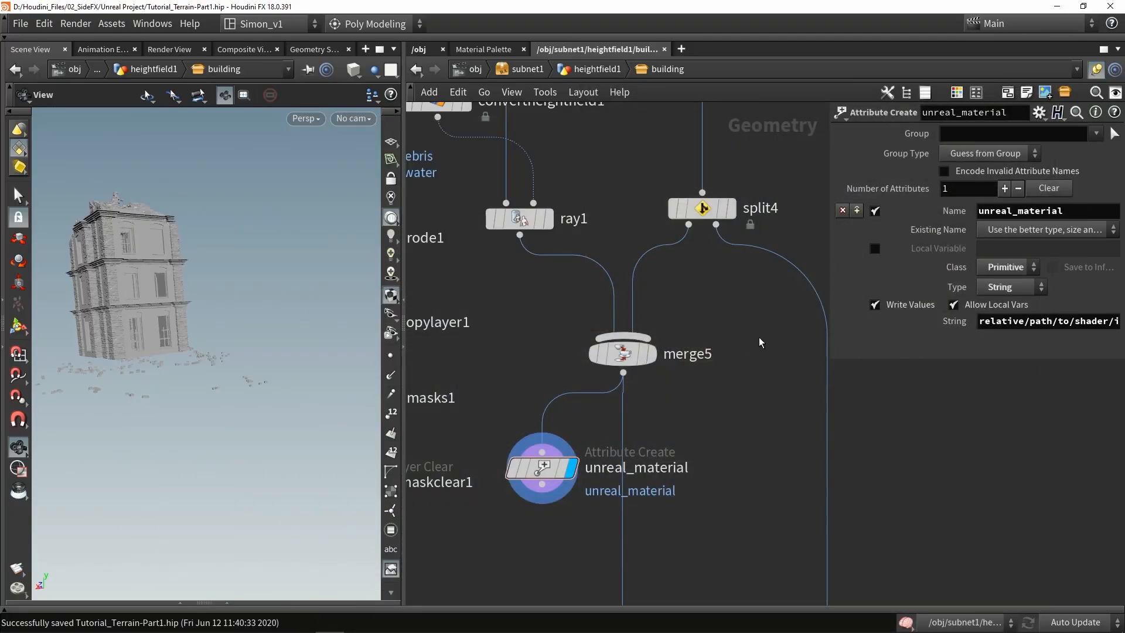
middle_drag(730, 405, 727, 314)
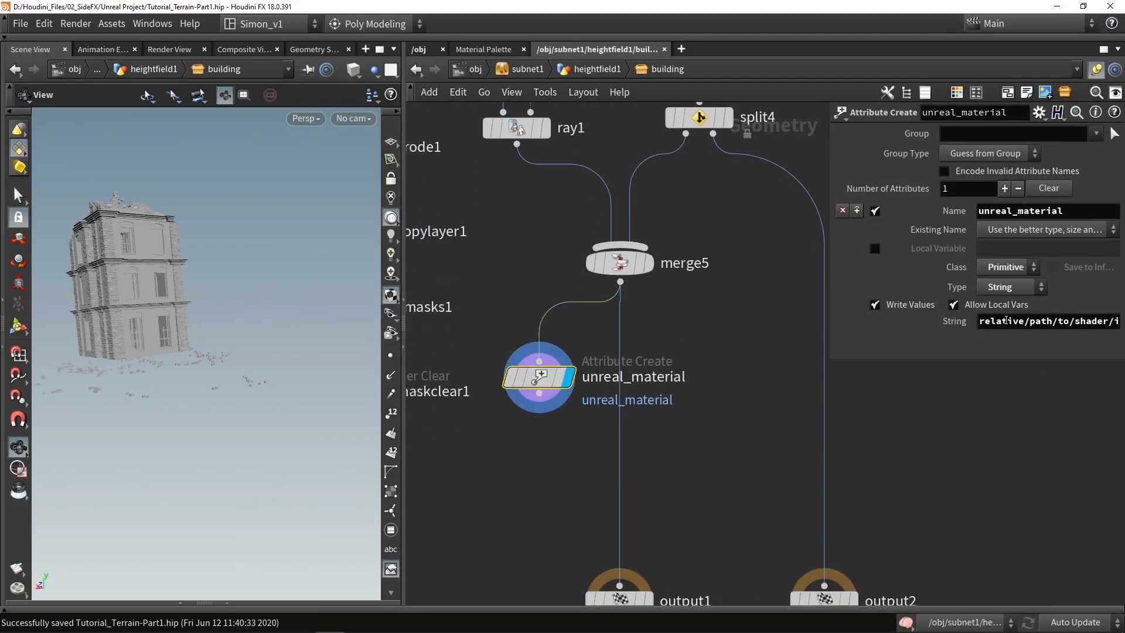
click(1006, 320)
key(ctrl+v)
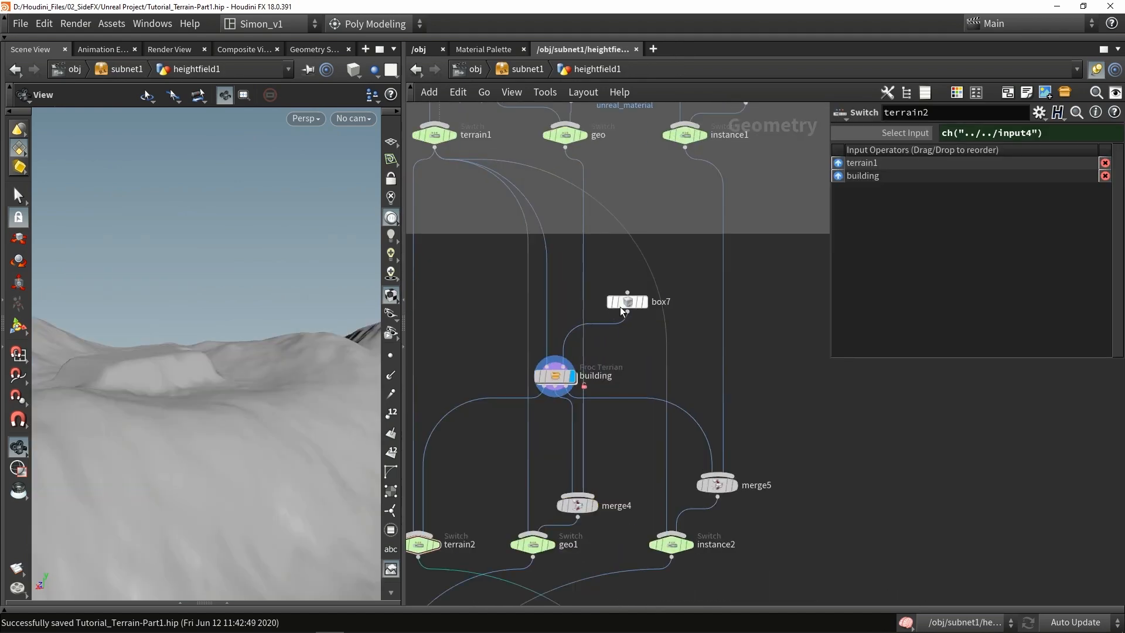
Step: Add an Object Merge node above the building node, beside box7
key(Tab)
text(obj)
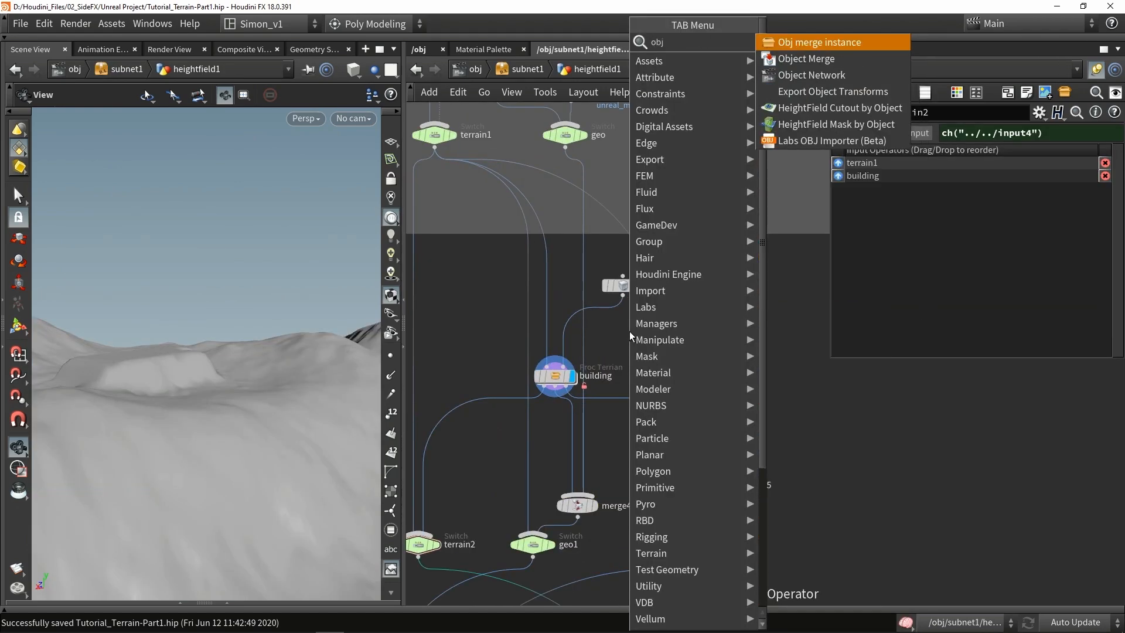
key(Down)
key(Return)
click(679, 260)
Step: Duplicate the switchif4 node above building and wire object_merge5 and box7 through the copy into building
scroll(660, 214, down, 5)
scroll(659, 410, up, 4)
click(625, 243)
key(ctrl+c)
scroll(650, 527, up, 3)
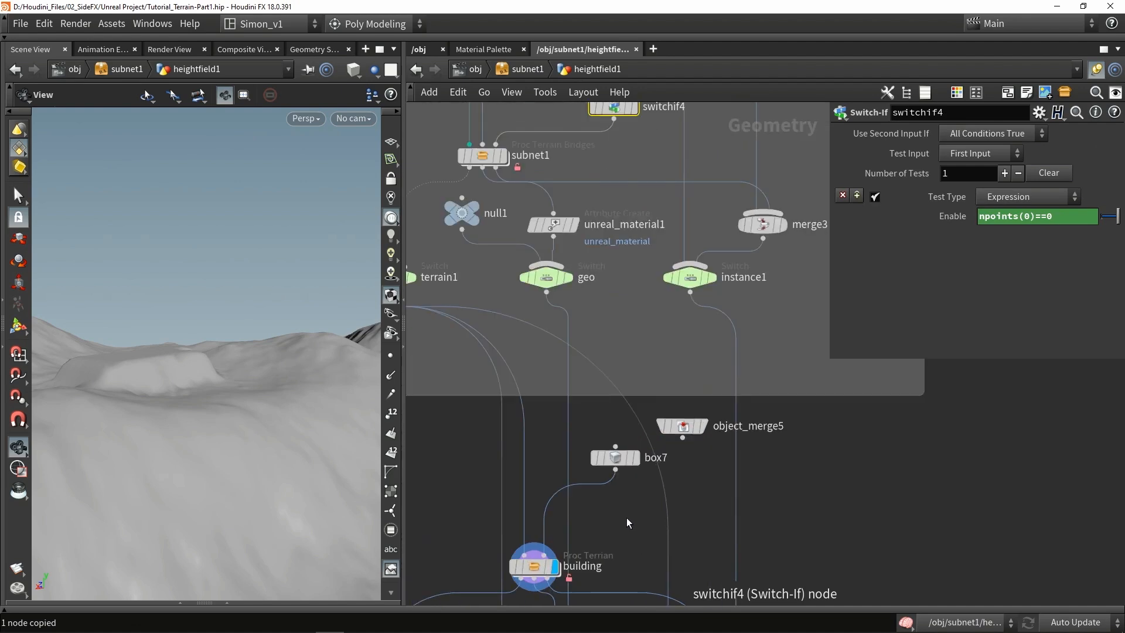
key(ctrl+v)
drag(682, 437, 615, 446)
mouse_move(637, 532)
drag(626, 530, 544, 553)
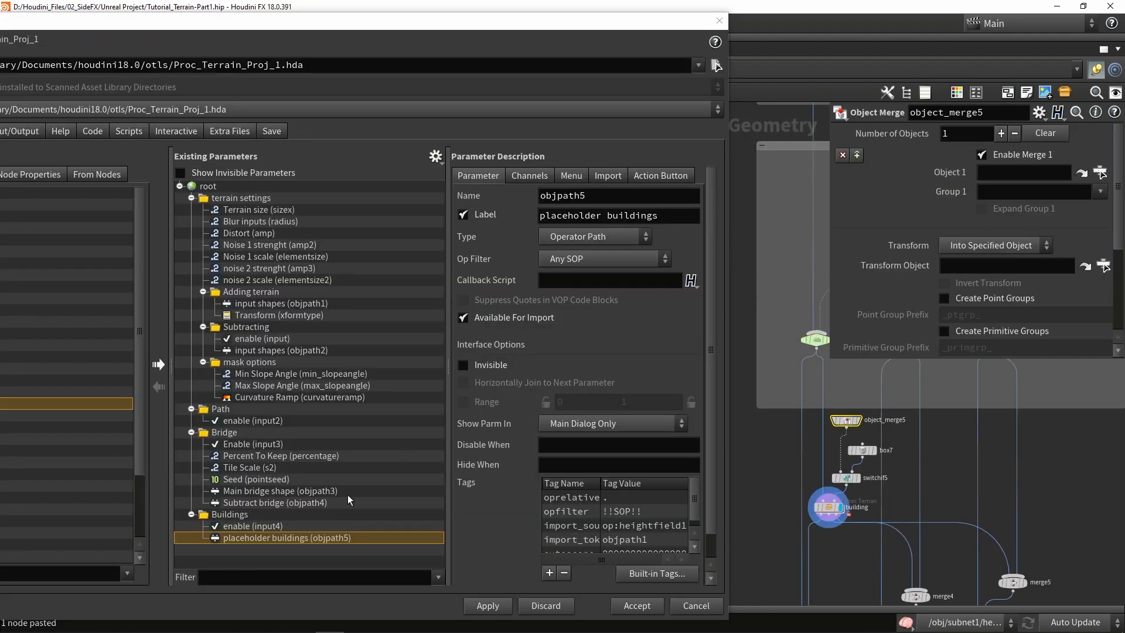
Step: Check the placeholder buildings label of the objpath5 operator path parameter and apply the asset's type property changes
drag(667, 217, 478, 229)
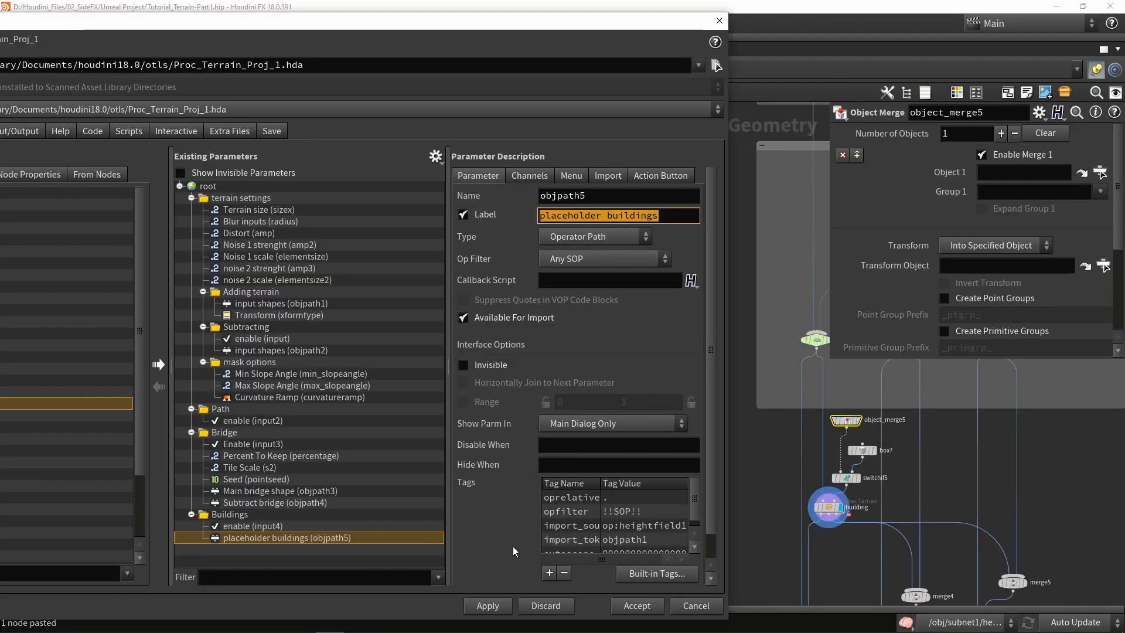
click(488, 607)
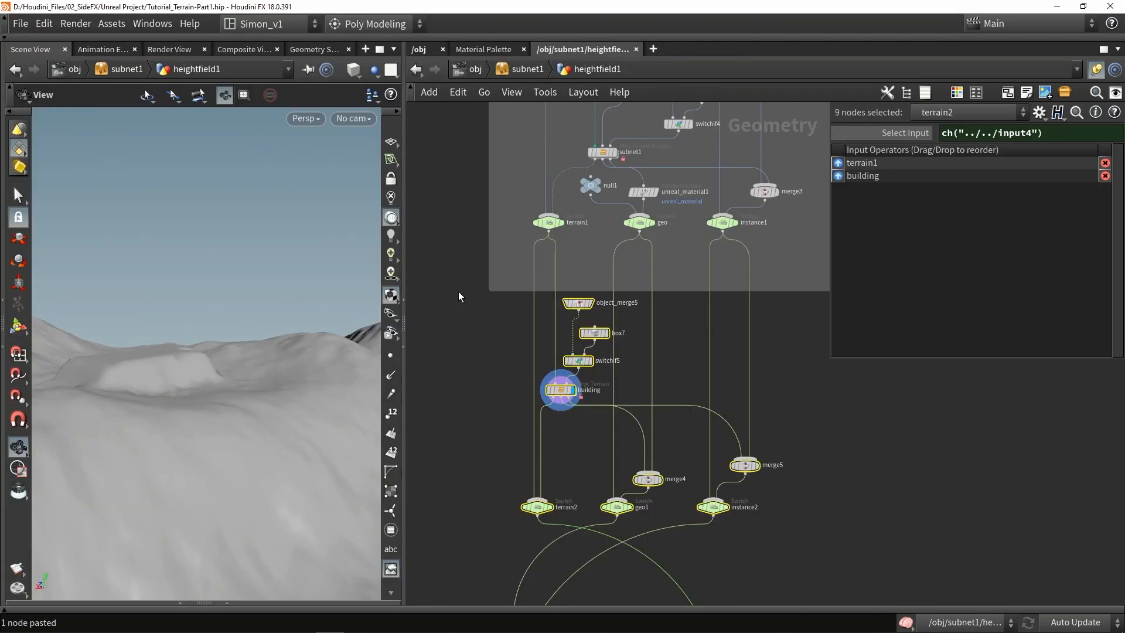
Step: Enclose the nine selected building nodes in a network box and move it clear of the box above
key(shift+o)
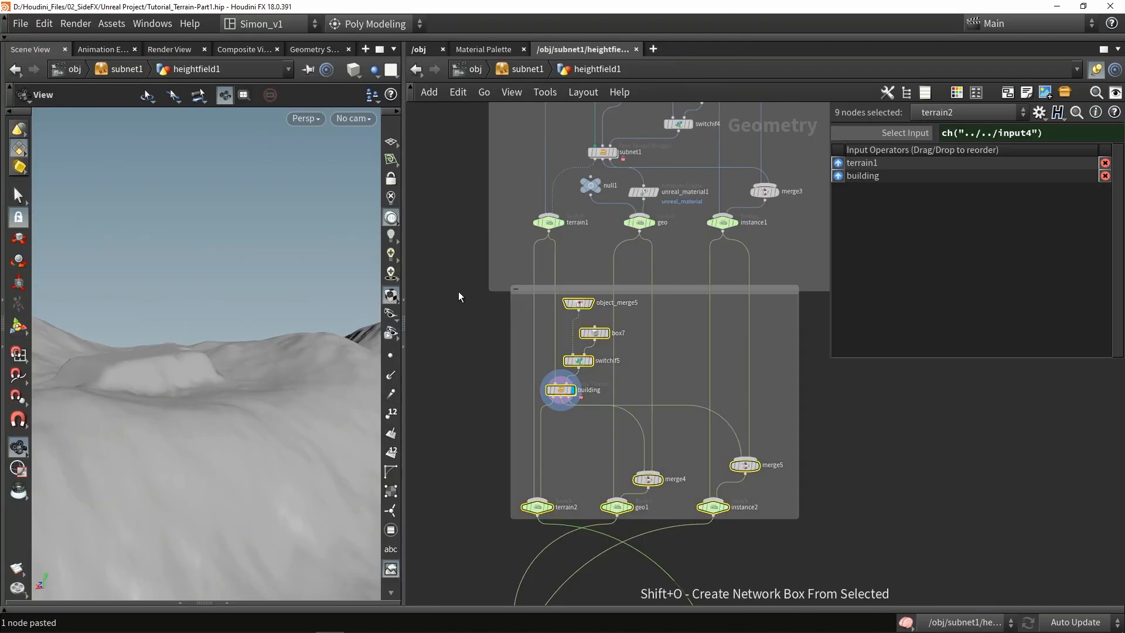
drag(562, 291, 564, 316)
click(473, 351)
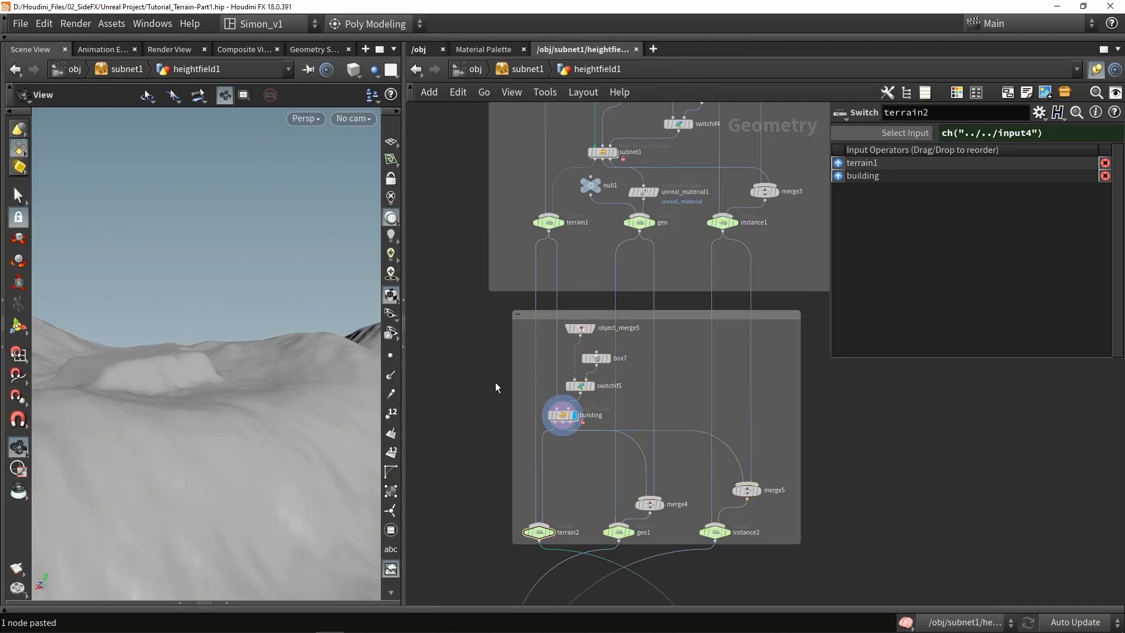
middle_drag(498, 371, 506, 313)
scroll(506, 313, down, 2)
scroll(505, 364, up, 1)
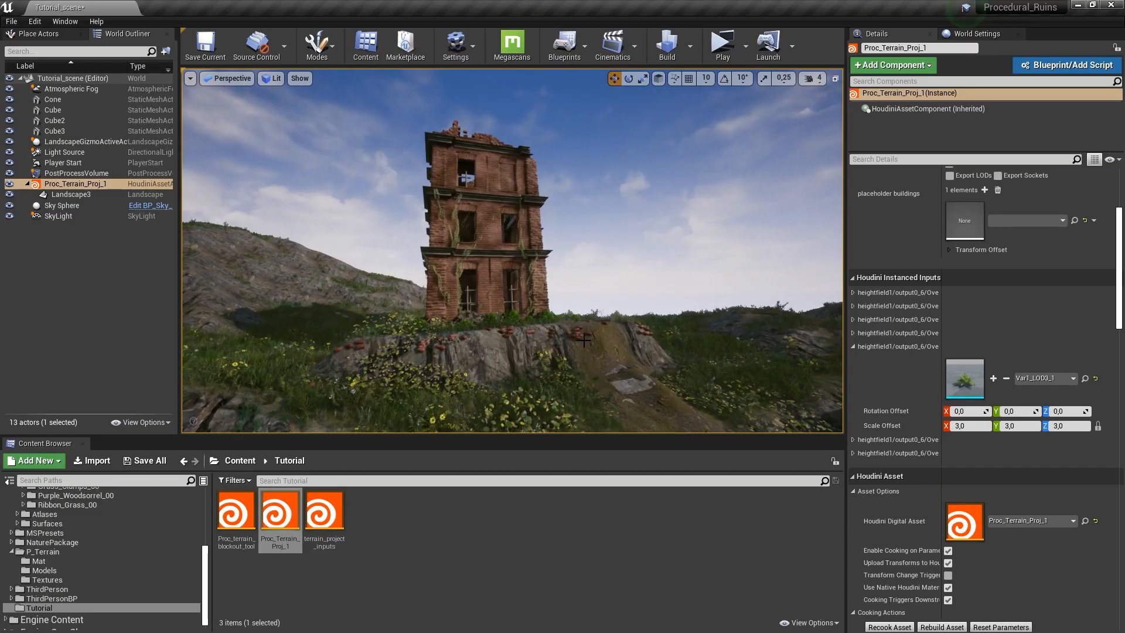
Step: Switch to Unreal Editor and inspect the ruined brick building and its ivy up close in the viewport
right_drag(637, 276, 625, 261)
key(w)
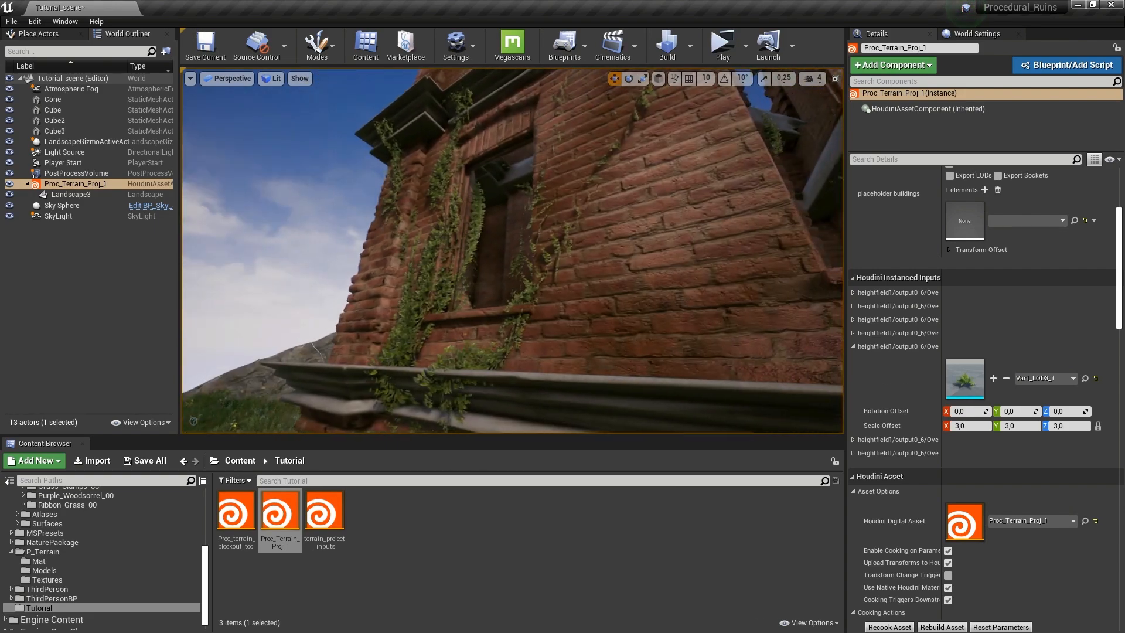
mouse_move(512, 251)
right_down()
mouse_move(563, 275)
mouse_move(469, 261)
mouse_move(463, 238)
mouse_move(521, 232)
mouse_move(509, 298)
mouse_move(538, 267)
mouse_move(515, 246)
right_up()
mouse_move(592, 262)
right_down()
mouse_move(577, 249)
mouse_move(593, 262)
right_up()
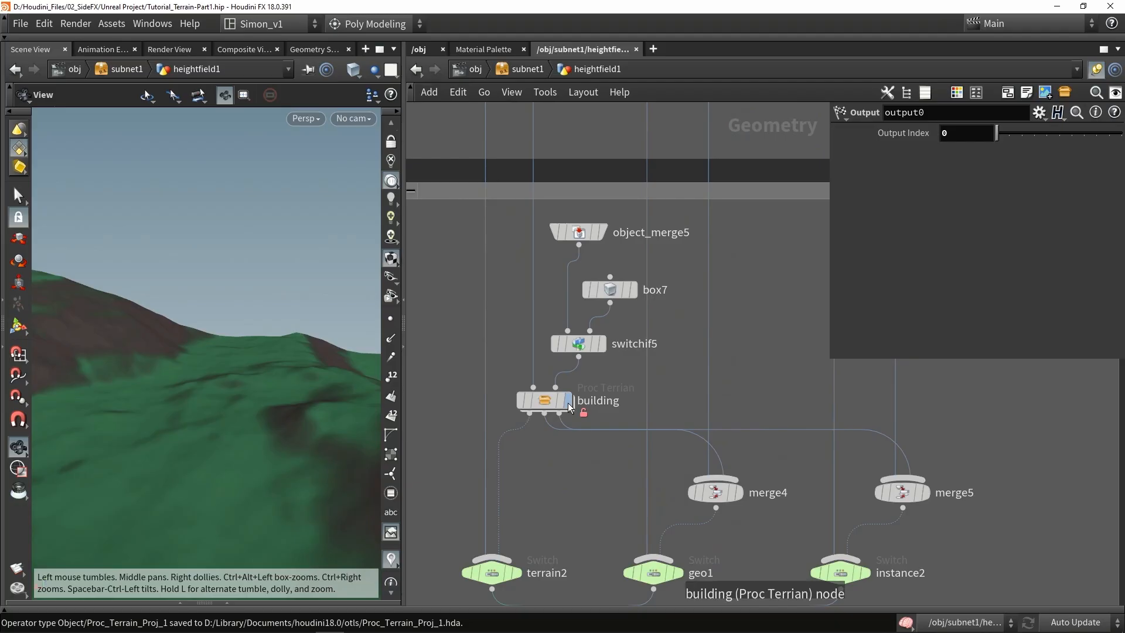
Step: Back in Houdini, enter the building asset's network, display null2 below split4 and view its attribute information
mouse_move(544, 410)
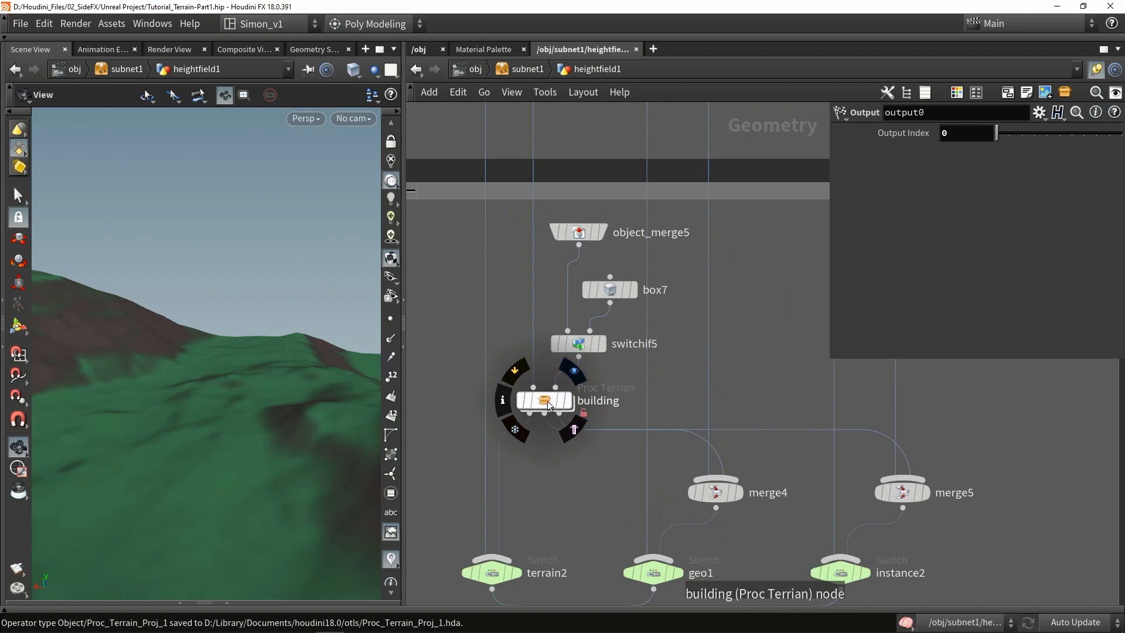
double_click(546, 403)
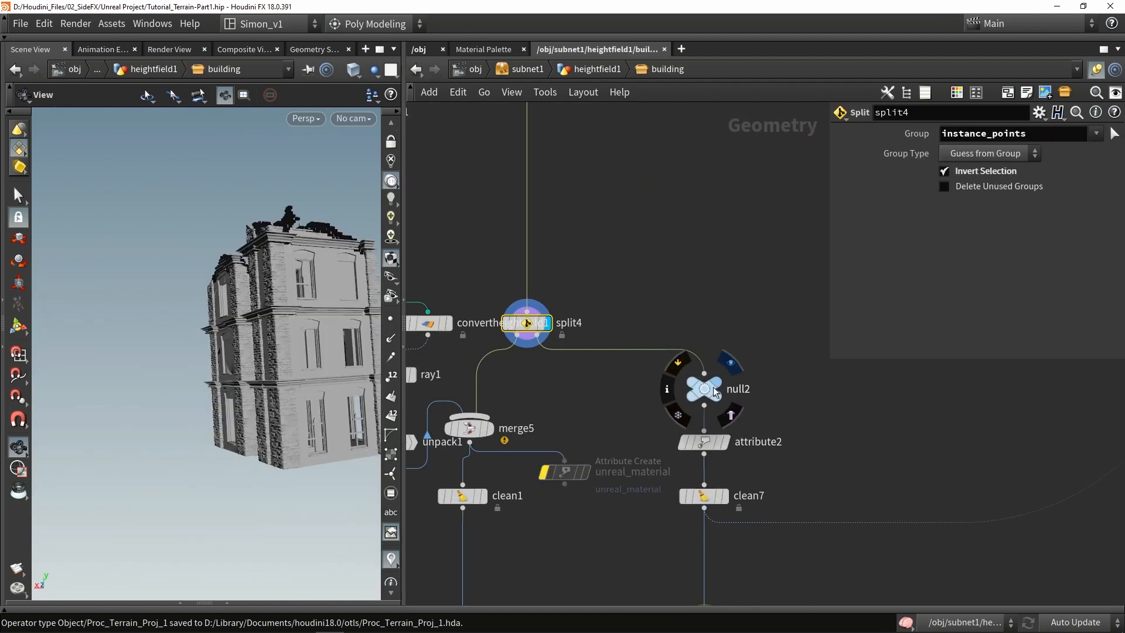
click(716, 382)
middle_drag(747, 351, 604, 351)
drag(303, 352, 172, 362)
key(space+g)
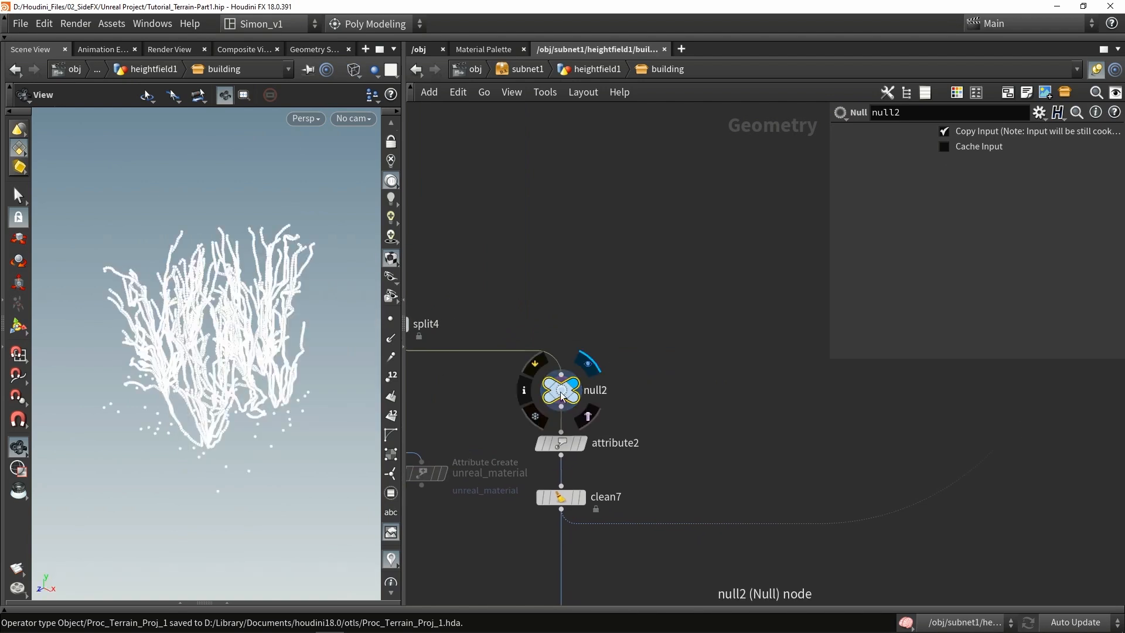
middle_click(561, 396)
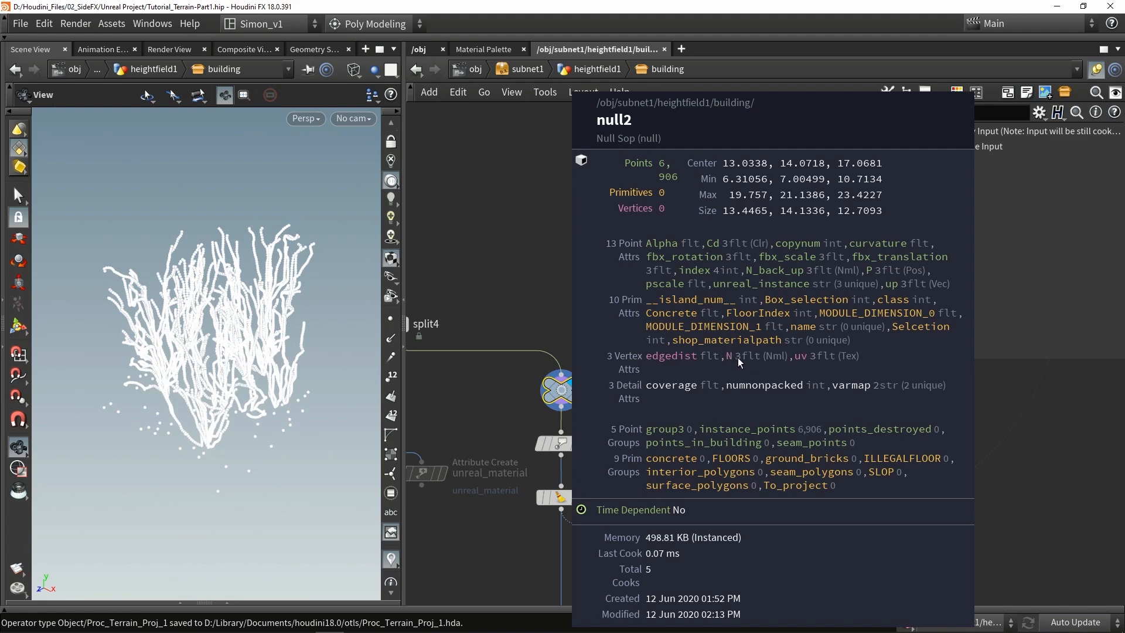
Step: Open the Geometry Spreadsheet below the viewport and examine null2's point attributes
click(228, 606)
click(97, 418)
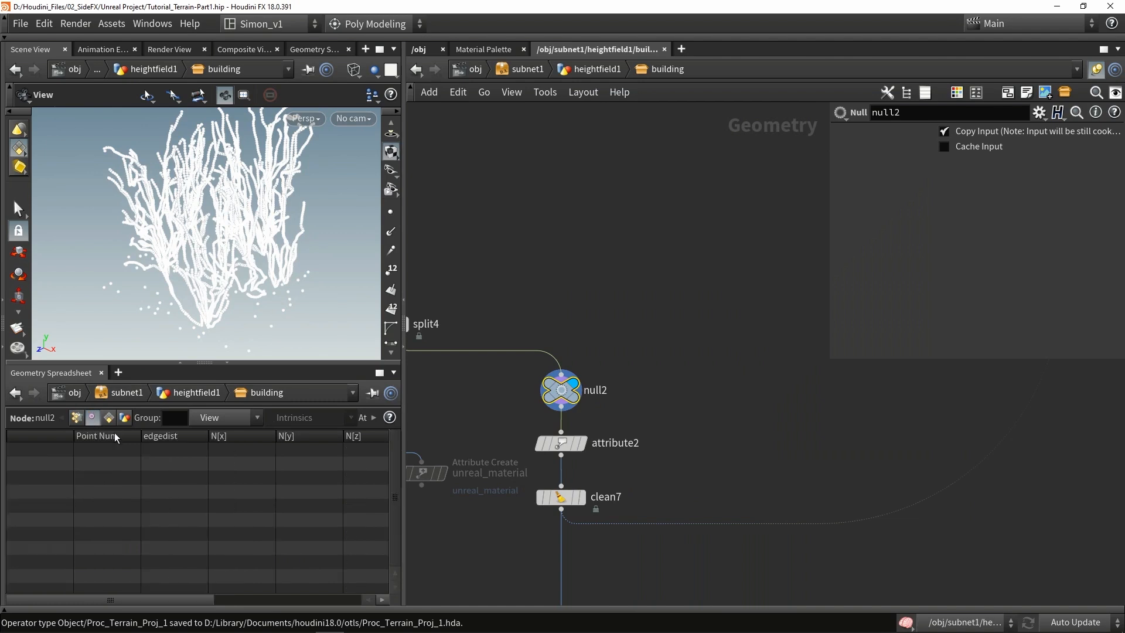
drag(174, 599, 60, 592)
click(78, 416)
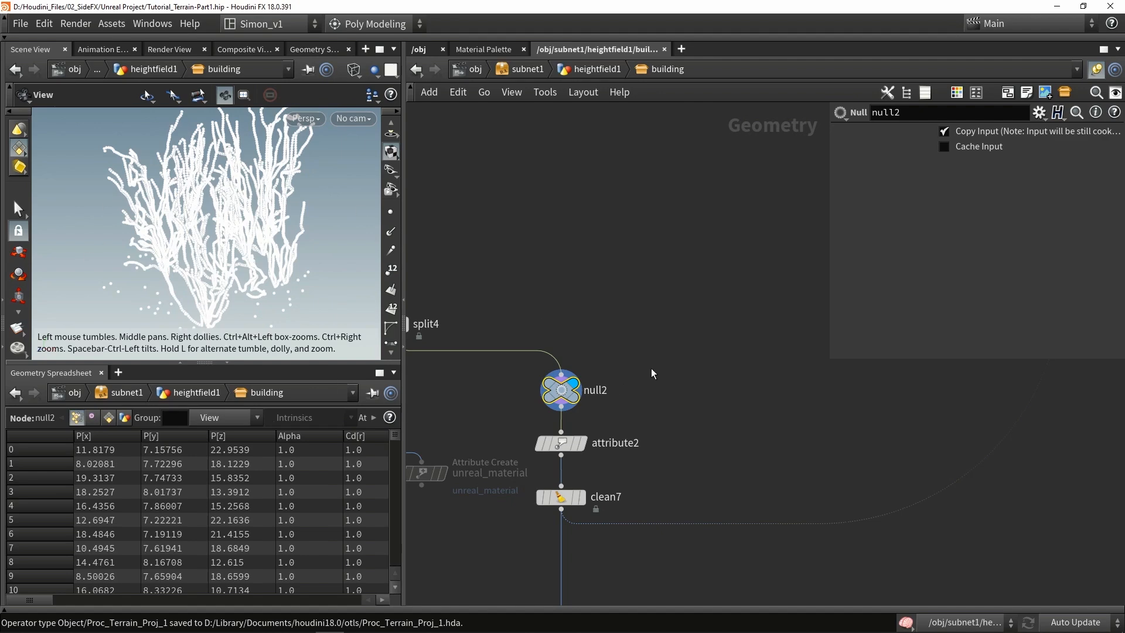
Step: Select and display the attribute1 Attribute Rename node below group8 to examine its point attribute renames
middle_drag(666, 373, 645, 392)
scroll(673, 328, down, 5)
middle_drag(703, 264, 617, 420)
scroll(674, 305, down, 3)
scroll(672, 319, up, 4)
scroll(685, 315, up, 5)
mouse_move(650, 374)
click(681, 340)
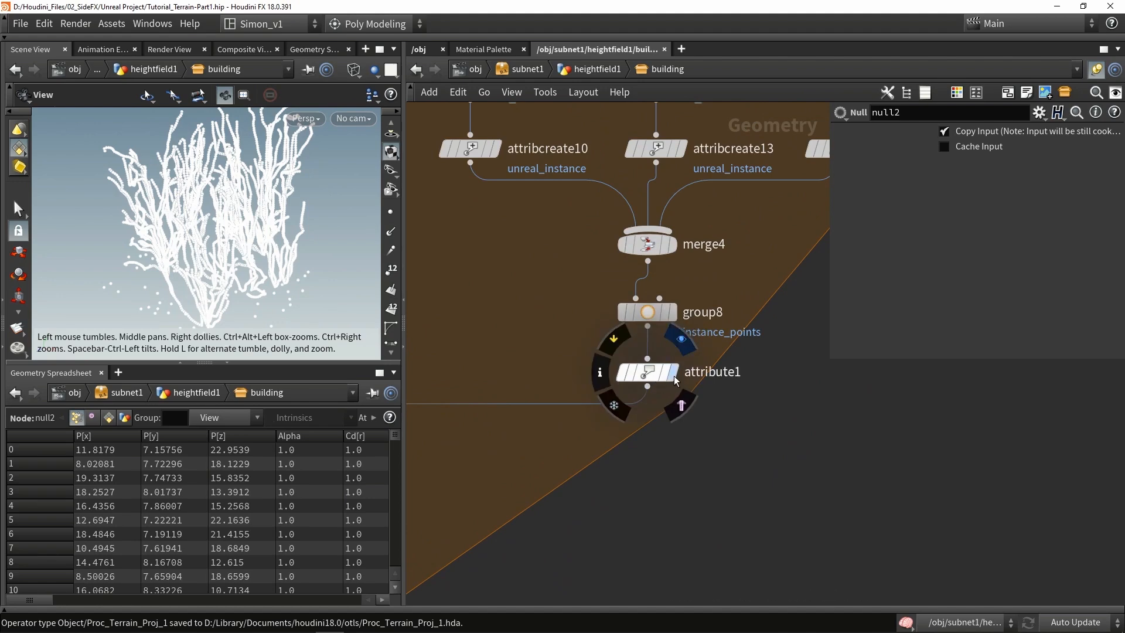
click(648, 373)
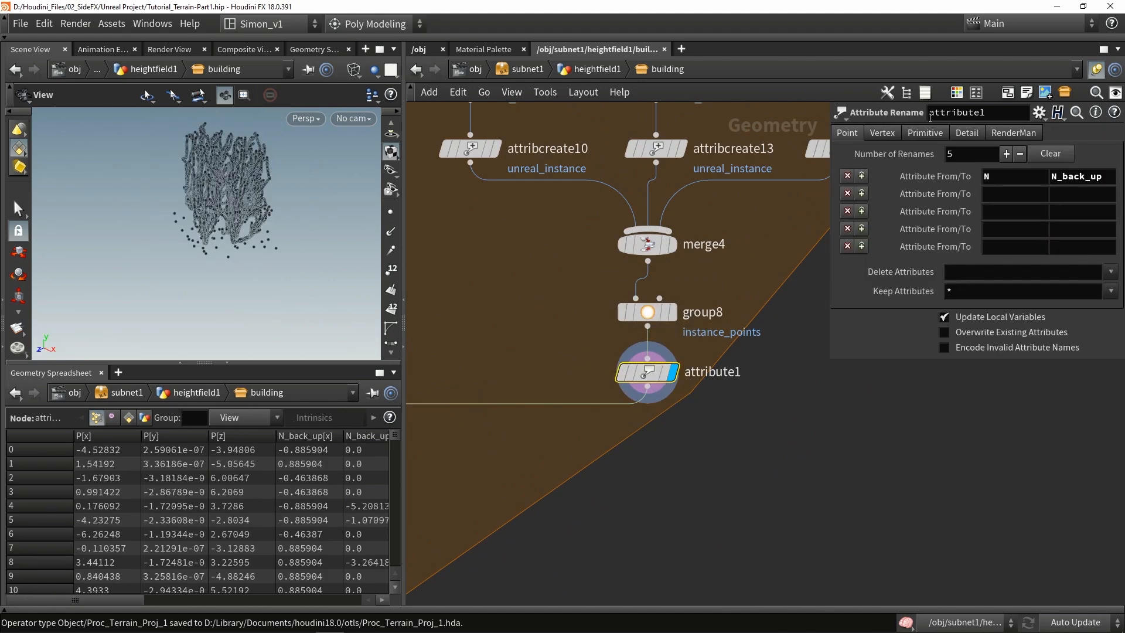
Step: Review the point attribute rename from N to N_back_up on the attribute1 node
click(1019, 175)
drag(1053, 177, 1105, 175)
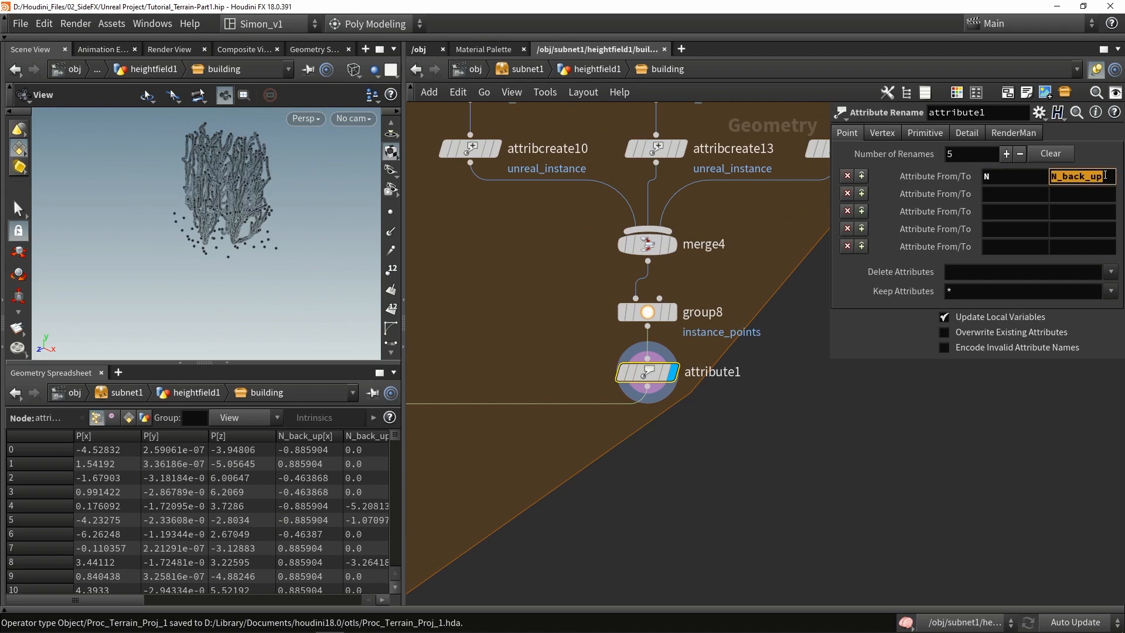
click(714, 512)
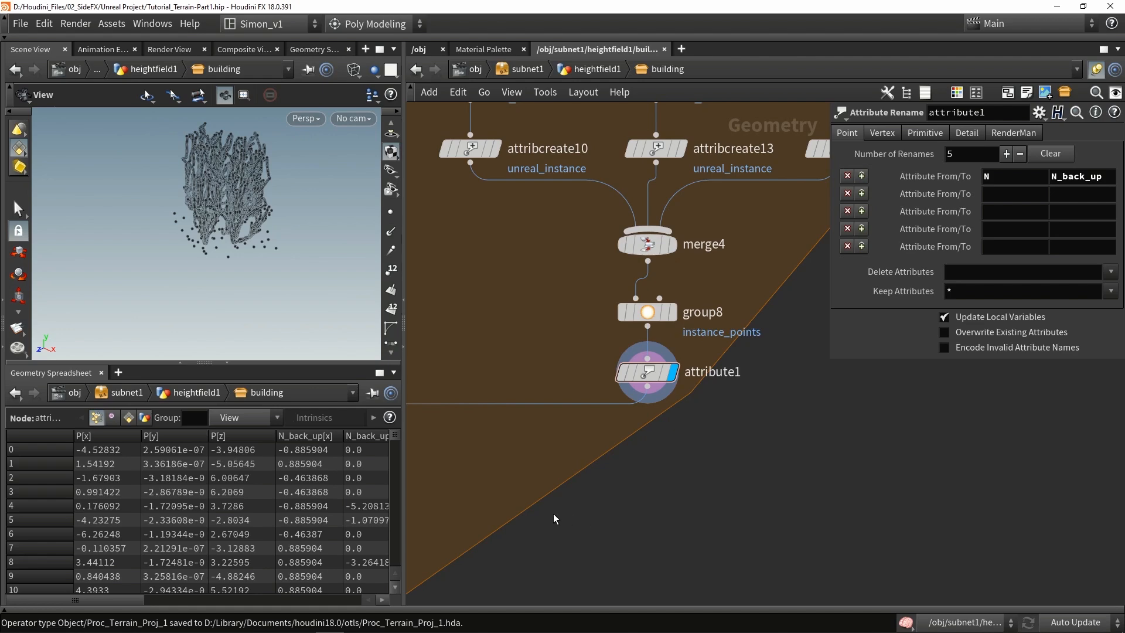
Step: Display the merge2 node above uvquickshade13 and view its attribute information, including the vertex N attribute
middle_drag(545, 516, 669, 425)
scroll(656, 434, down, 5)
middle_drag(621, 458, 808, 443)
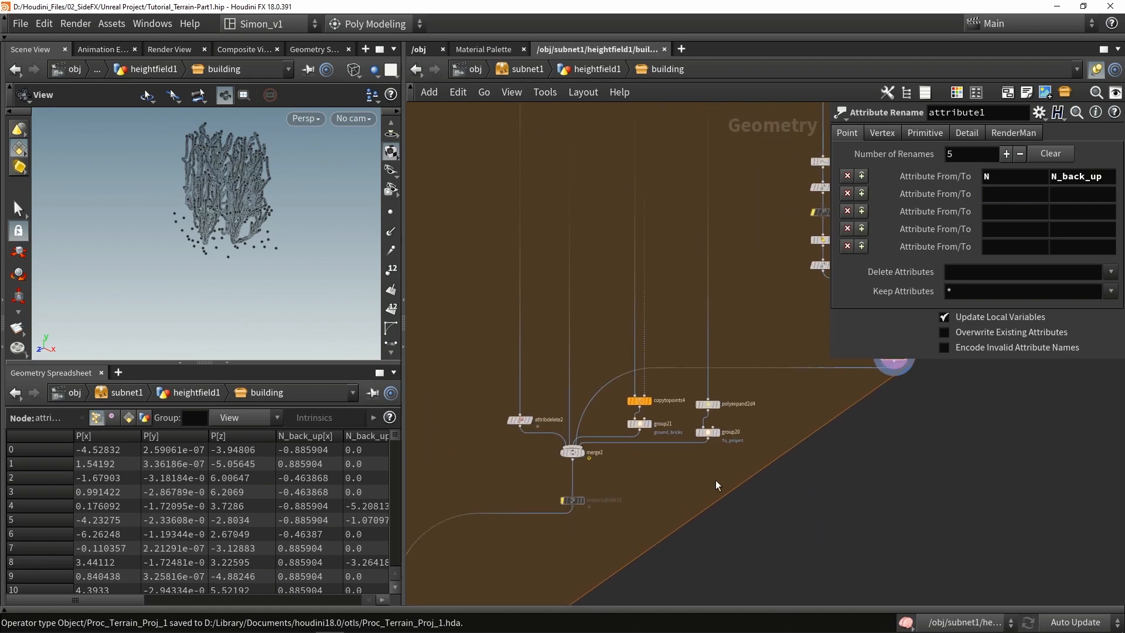
scroll(562, 483, up, 3)
scroll(561, 482, up, 1)
drag(618, 426, 619, 463)
click(586, 463)
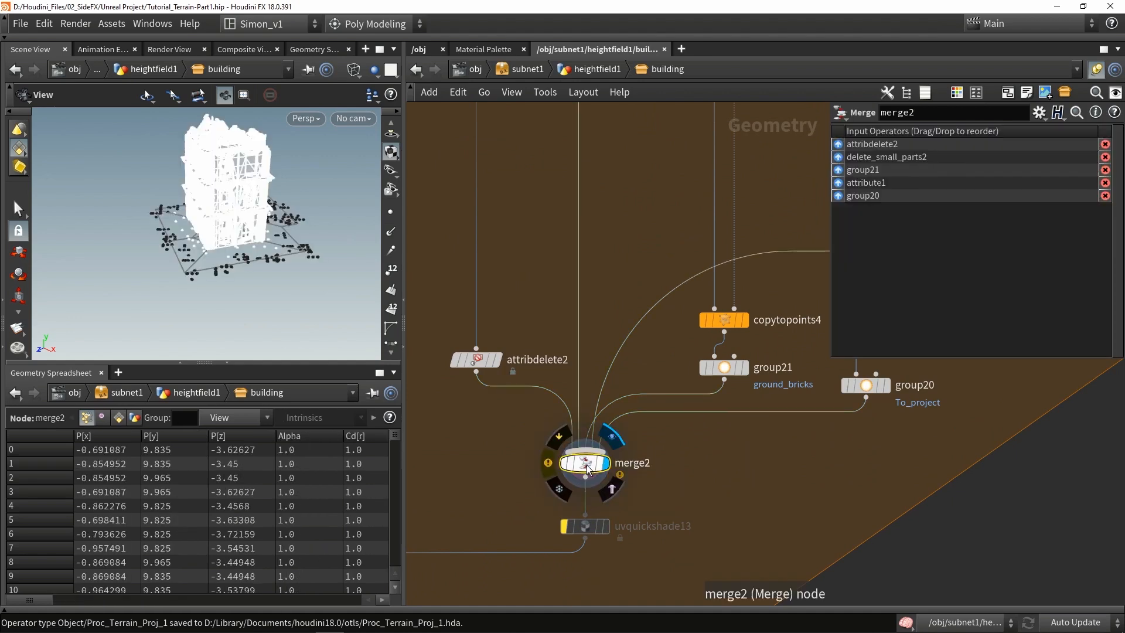
middle_click(588, 470)
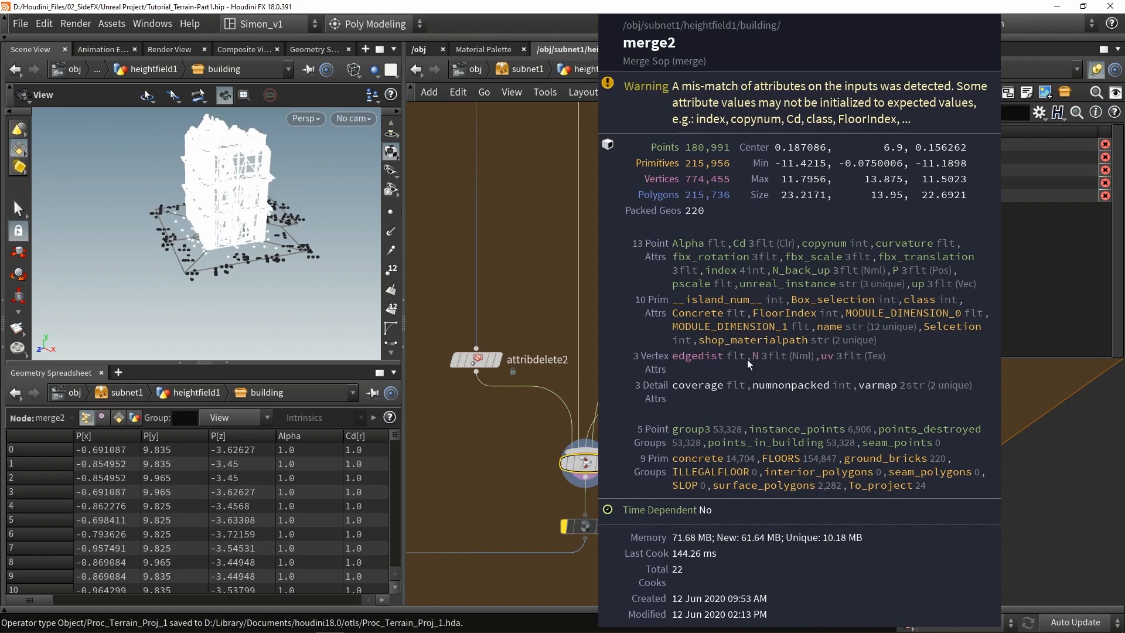
Step: Display the attribute2 node below null2 and examine its N_back_up to N rename and Overwrite Existing Attributes option
scroll(597, 319, down, 6)
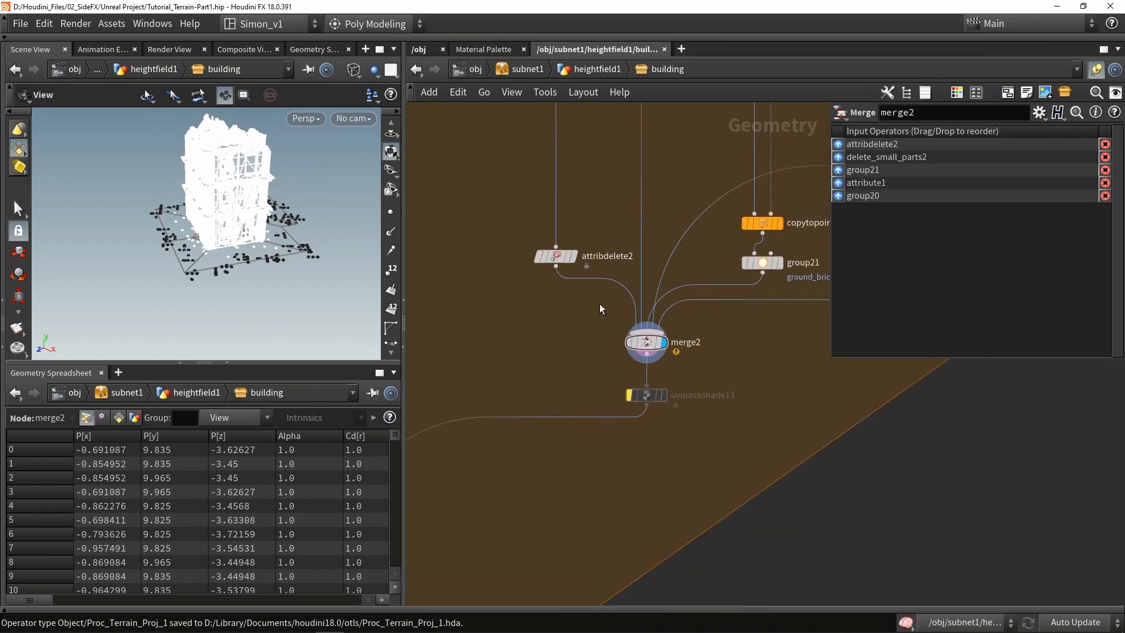
scroll(609, 437, up, 8)
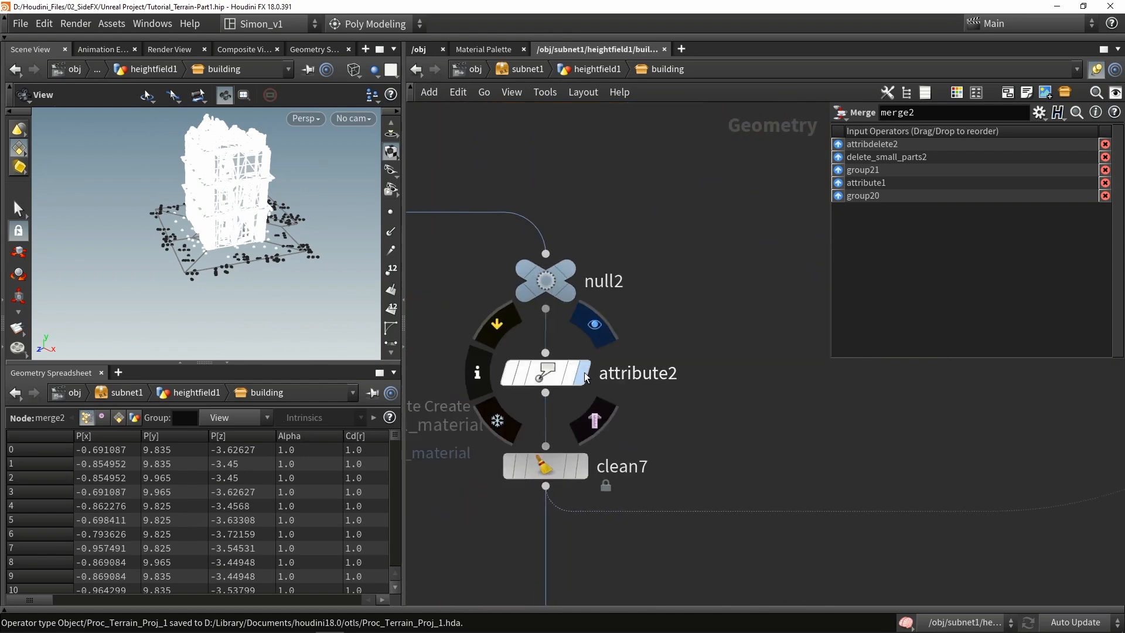
key(r)
click(551, 376)
double_click(1041, 179)
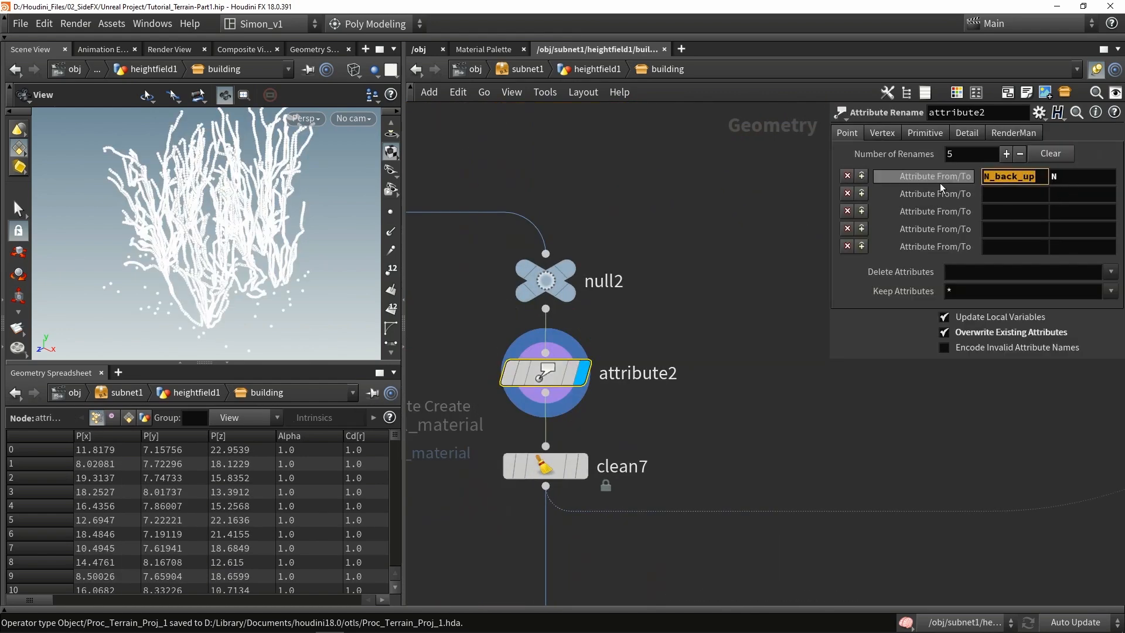
double_click(1076, 177)
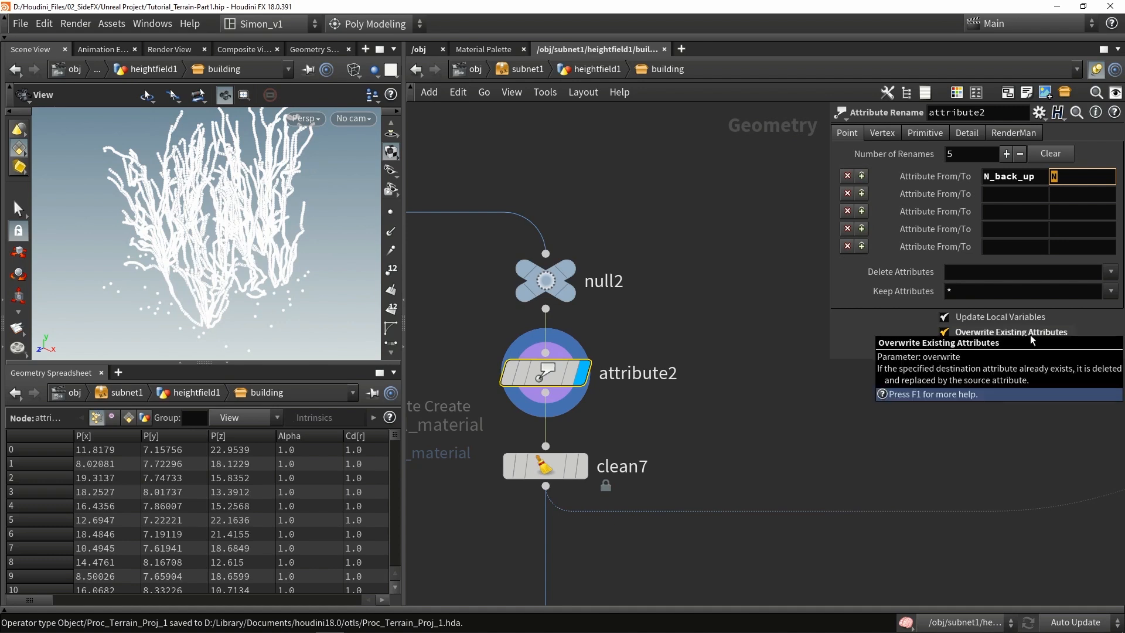
click(878, 399)
middle_drag(693, 343, 718, 243)
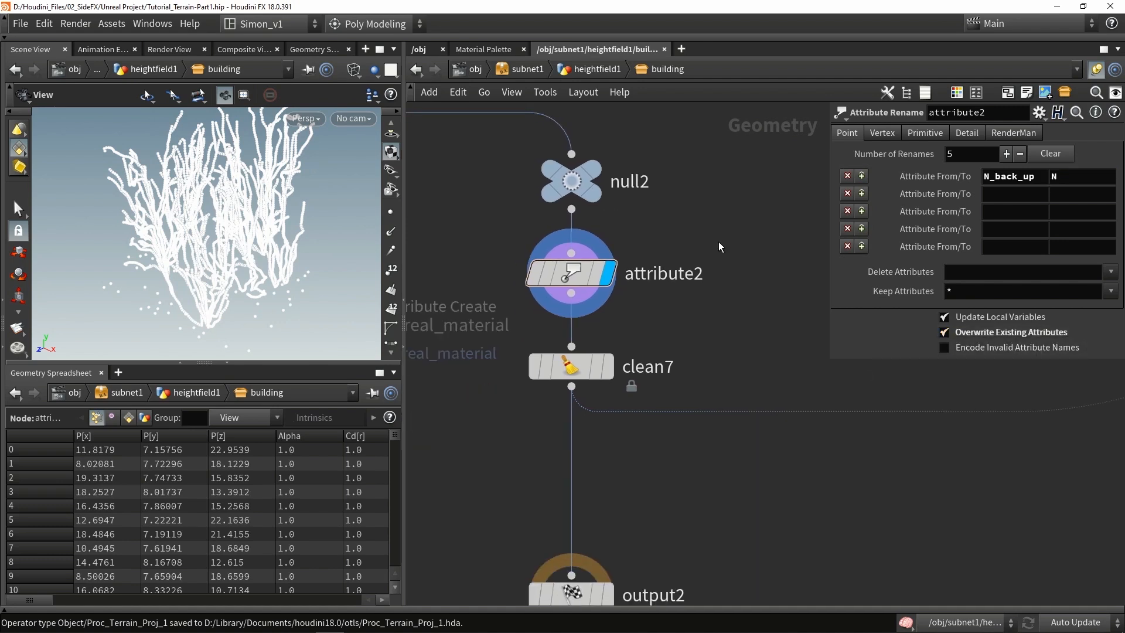
Step: Temporarily show point normals in the viewport and orbit around the ivy points to inspect their directions
click(391, 232)
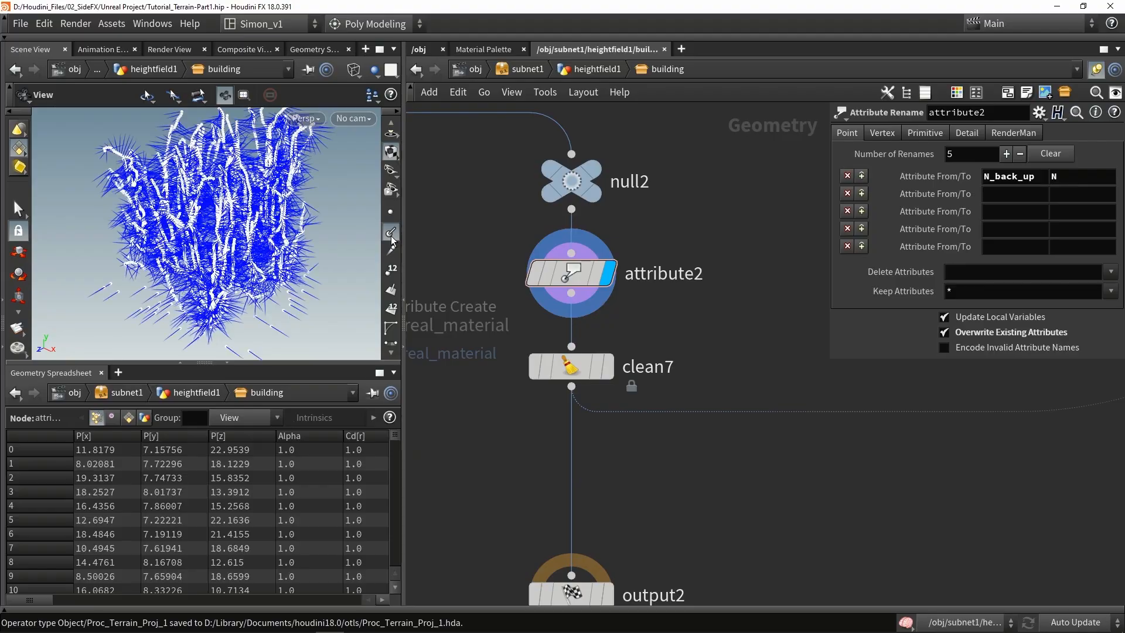
drag(239, 222, 284, 166)
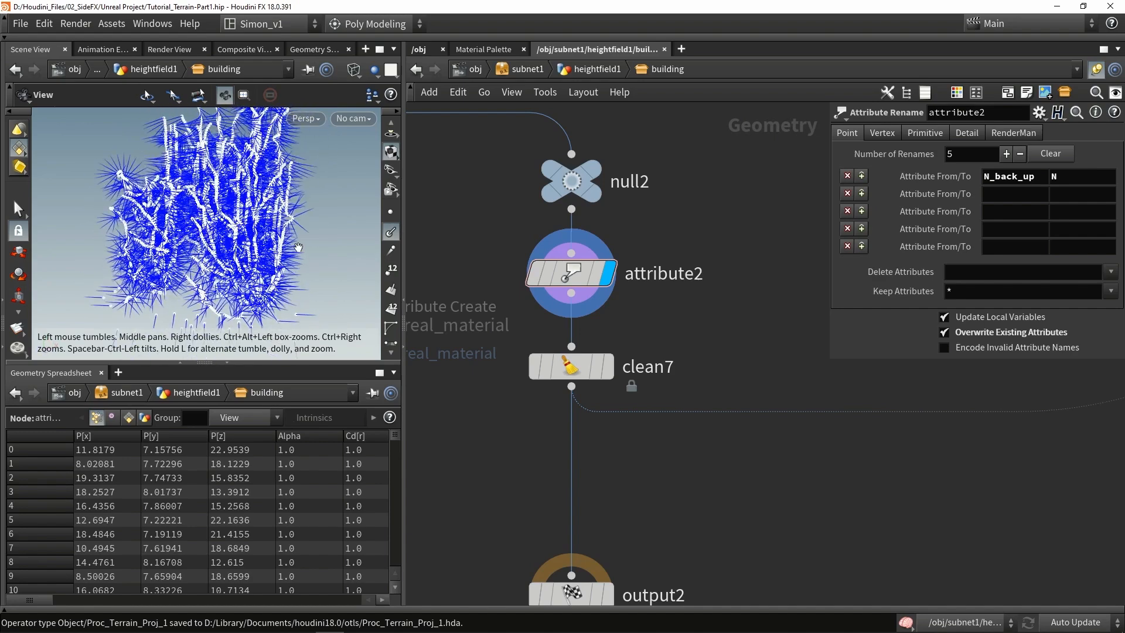
click(390, 232)
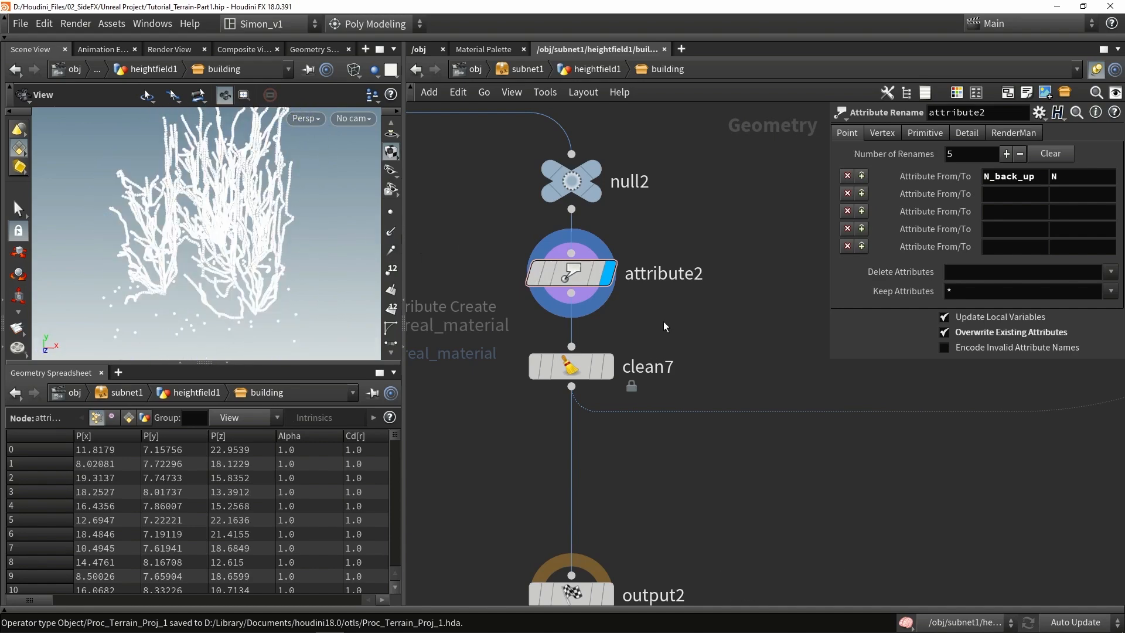
Step: Display the clean7 node below attribute2 and examine which attributes its Remove Attribs pattern keeps
middle_drag(664, 323, 741, 336)
scroll(741, 336, down, 5)
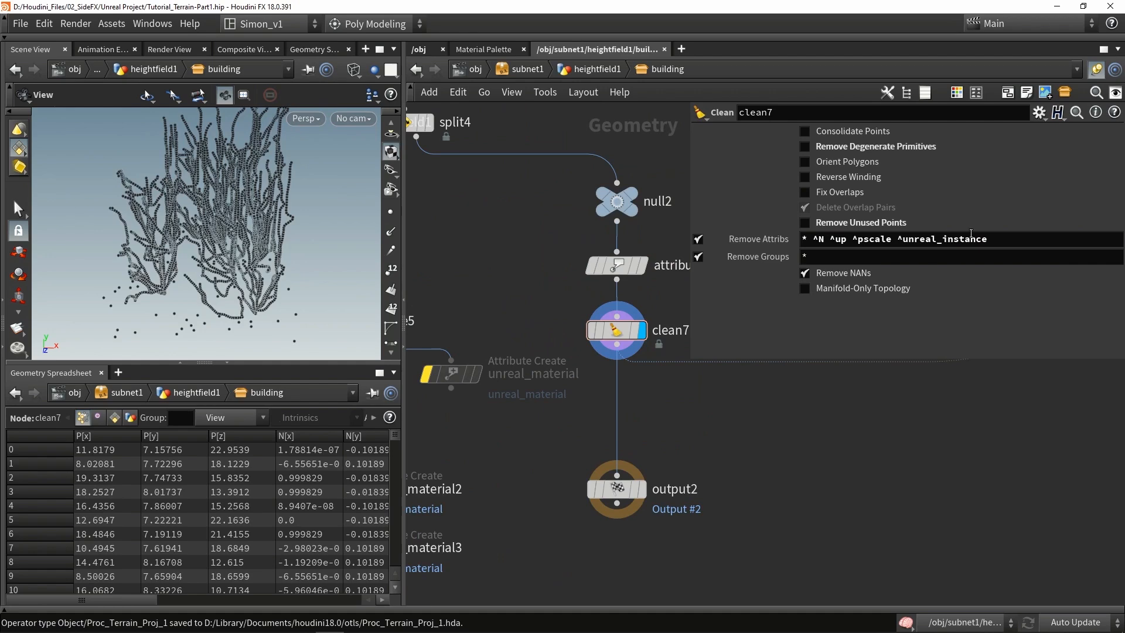
drag(1033, 239, 766, 260)
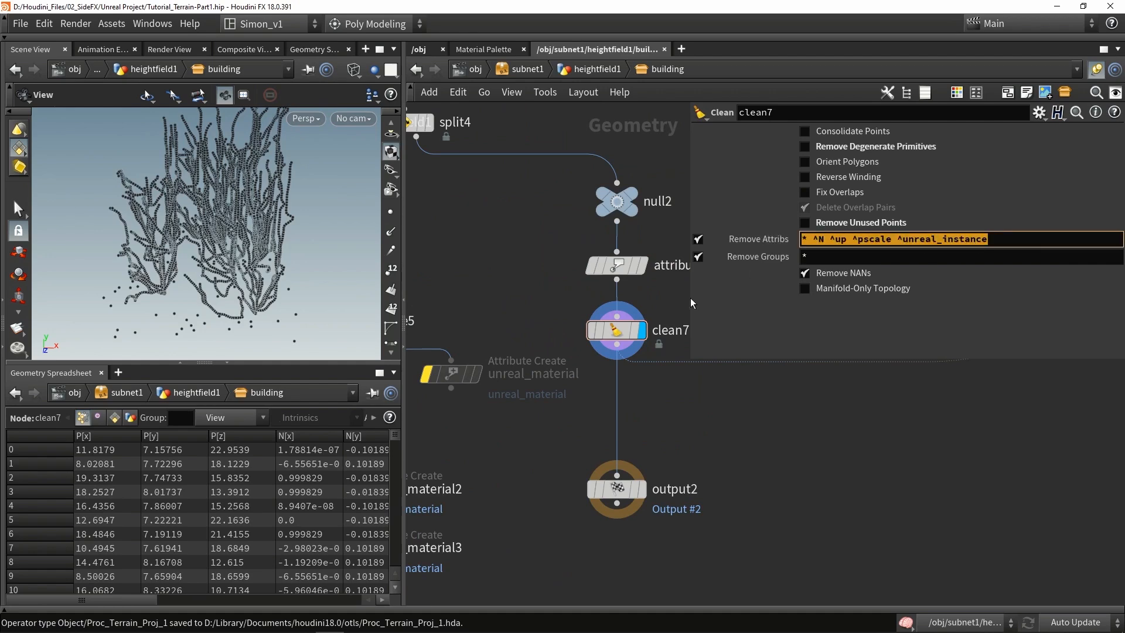
middle_click(622, 270)
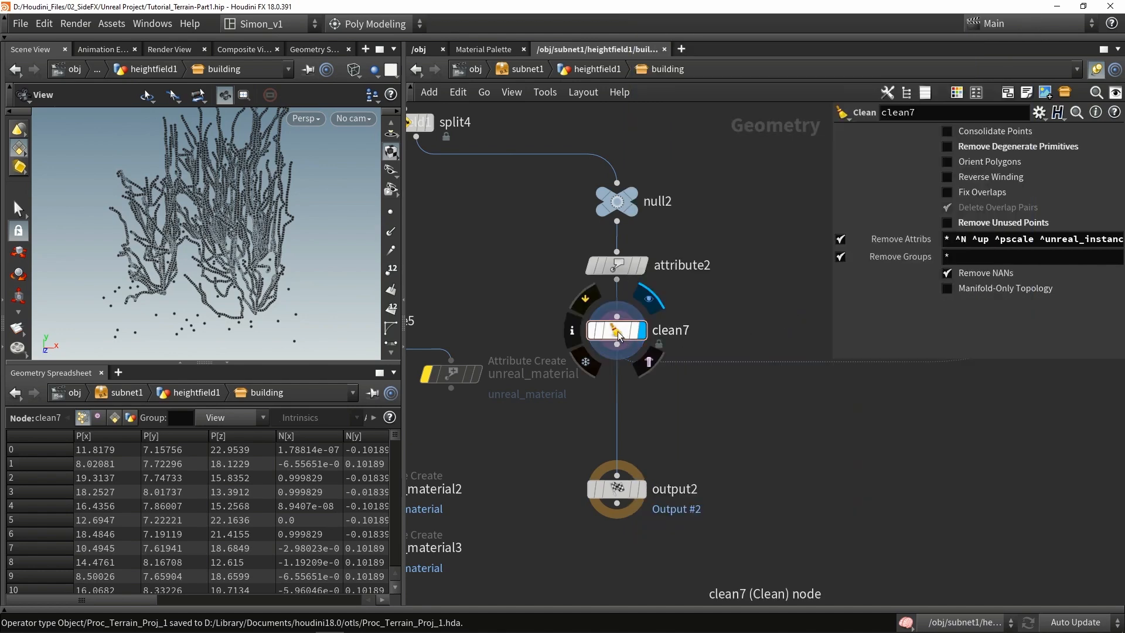
drag(966, 241, 1119, 241)
click(788, 478)
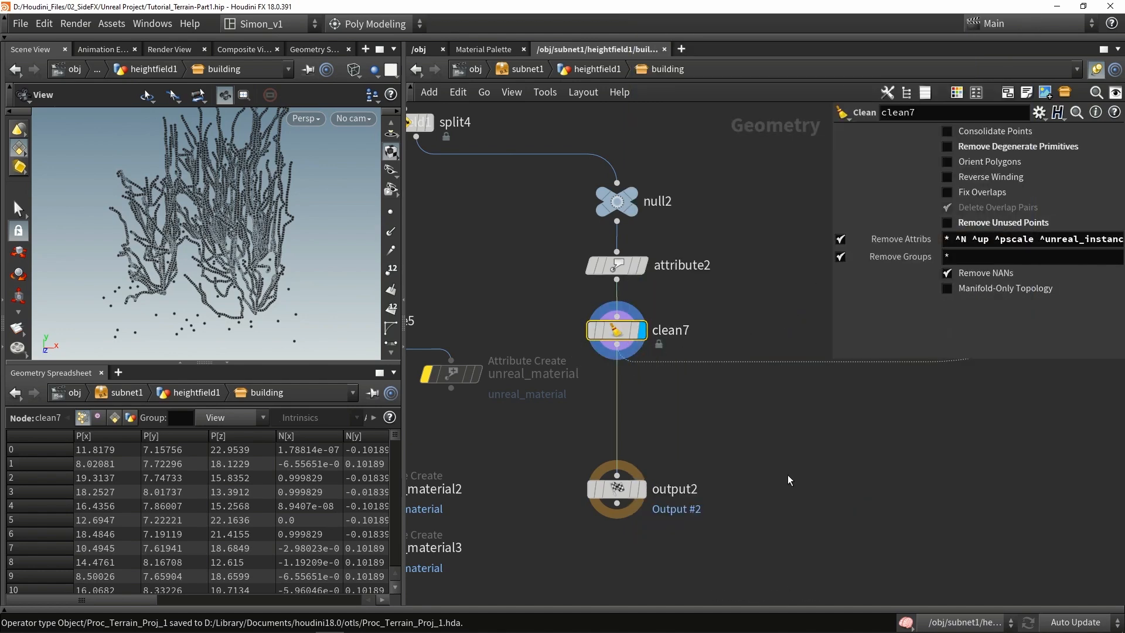
Step: Display the clean1 node below merge5 and compare the attribute information of merge5 and clean1
middle_drag(718, 453, 795, 330)
scroll(794, 329, down, 2)
middle_drag(489, 294, 608, 332)
scroll(608, 333, up, 4)
click(619, 326)
click(588, 325)
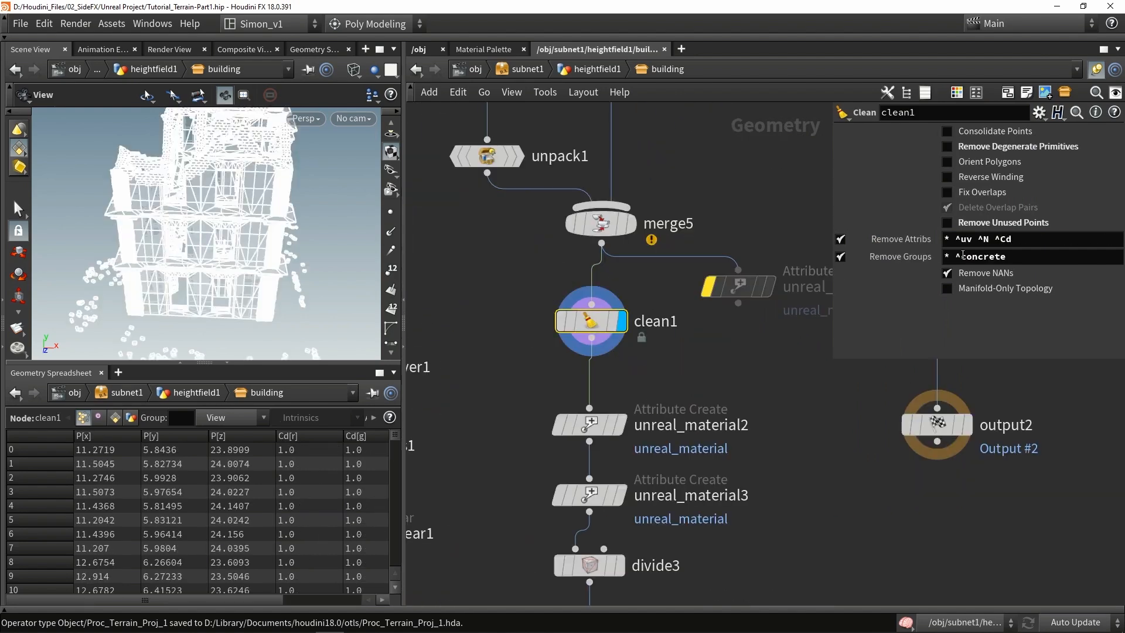
middle_click(600, 223)
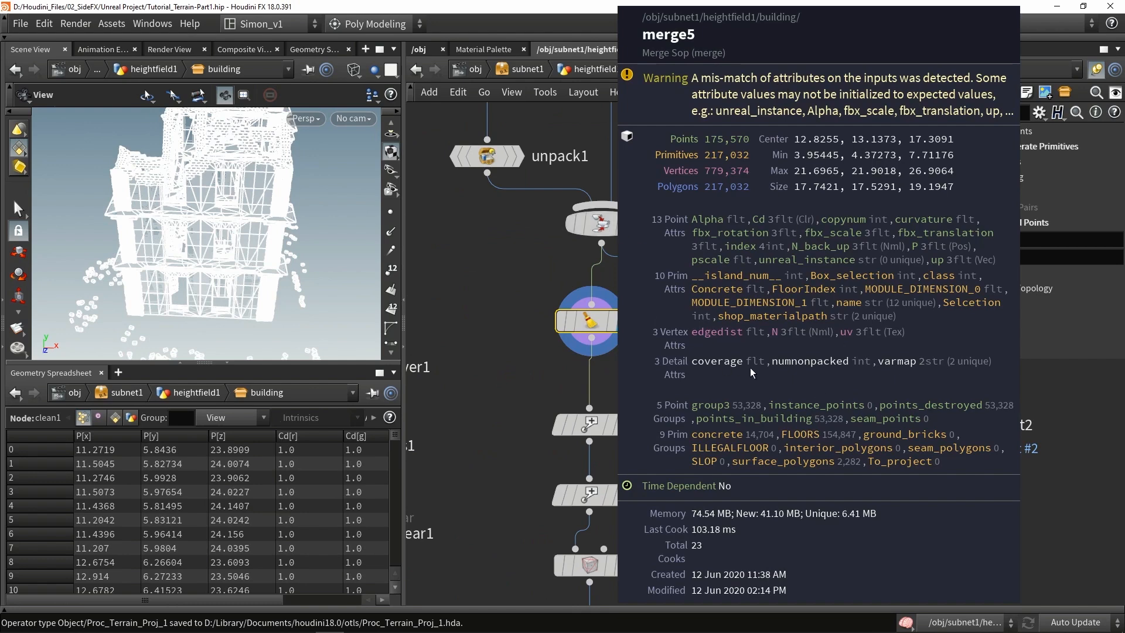
middle_click(591, 322)
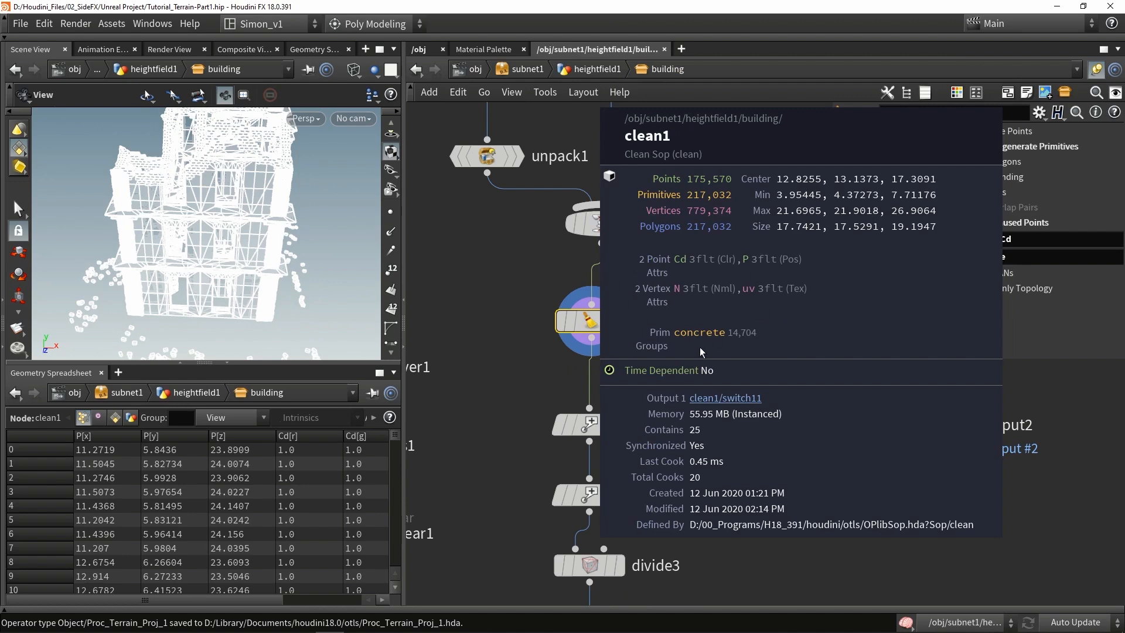
Step: Display divide3 above output1 and examine the parameters of the divide3 and normal2 nodes
scroll(580, 236, down, 2)
middle_drag(555, 402, 583, 138)
drag(728, 334, 553, 228)
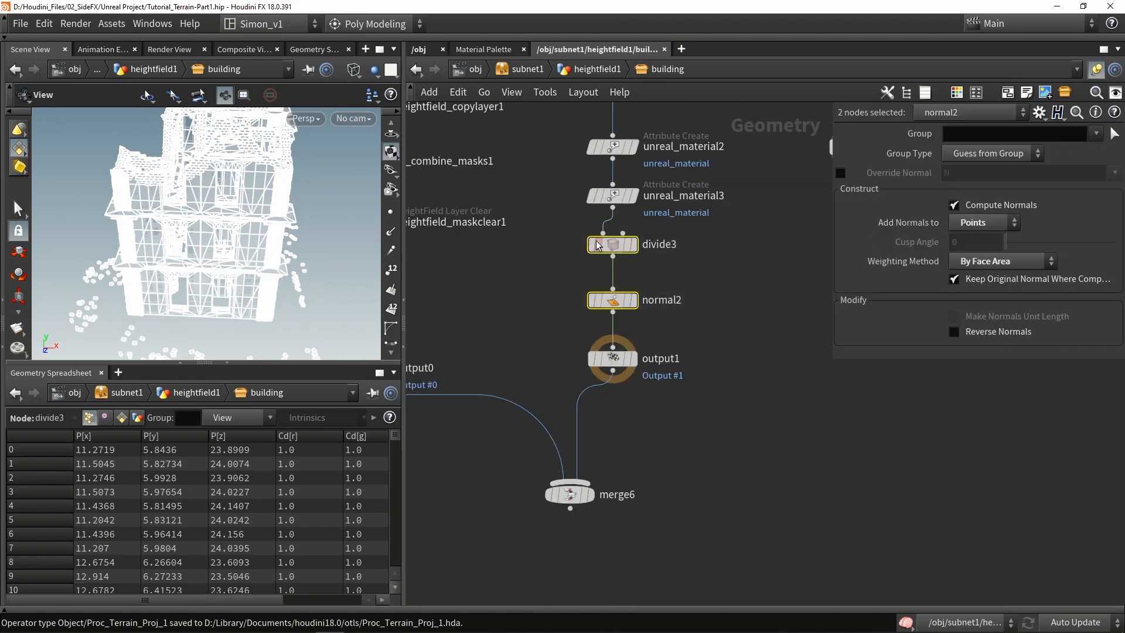
click(633, 244)
click(613, 245)
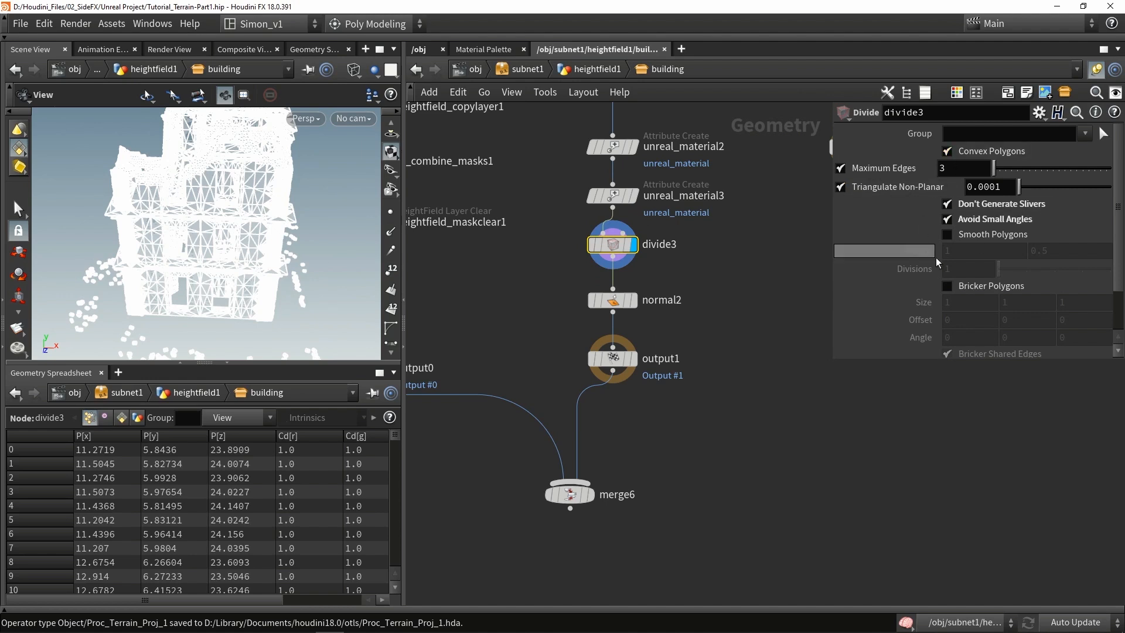
click(628, 300)
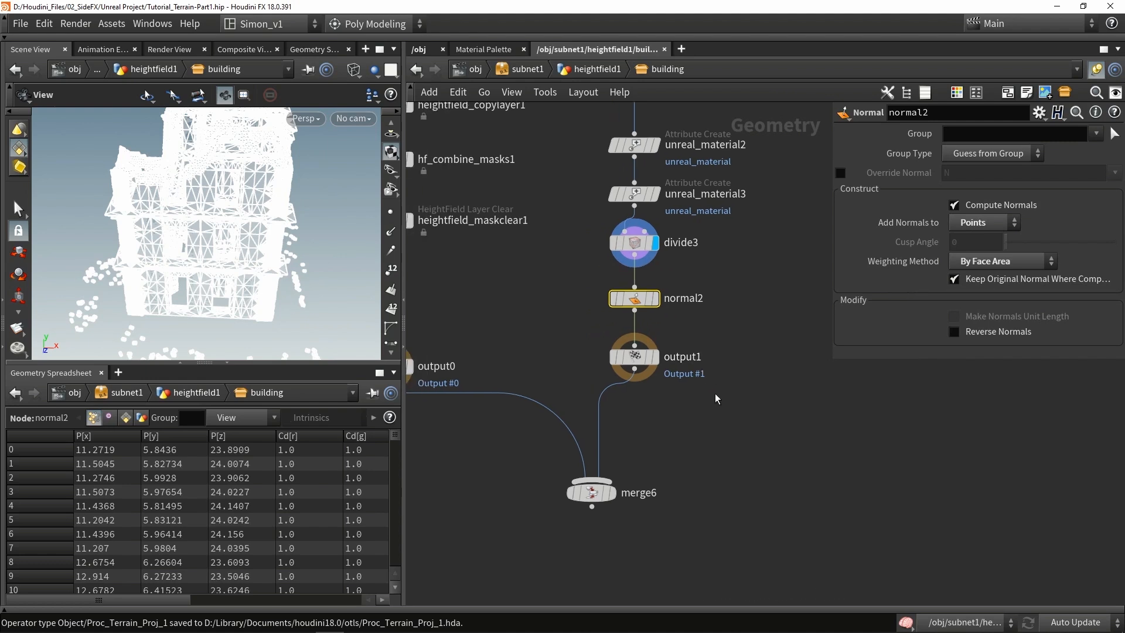
Step: Go up to the heightfield1 network, switch to Unreal Editor and inspect the ruined building and surrounding terrain from several angles
click(596, 69)
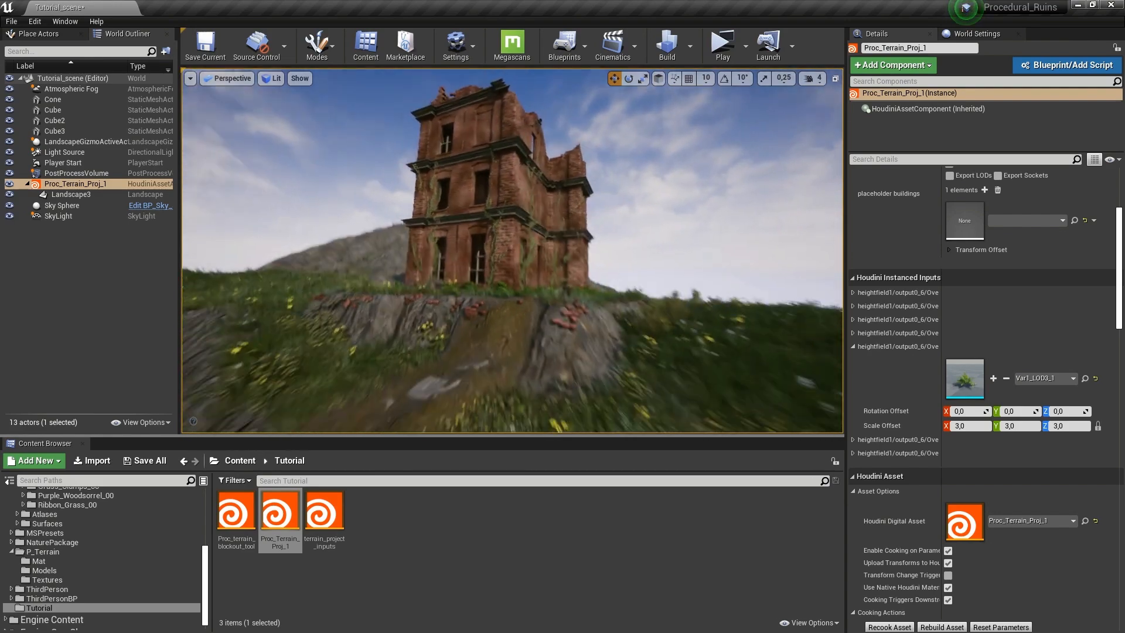
mouse_move(724, 168)
right_down()
mouse_move(691, 199)
mouse_move(724, 205)
mouse_move(736, 191)
mouse_move(724, 168)
right_up()
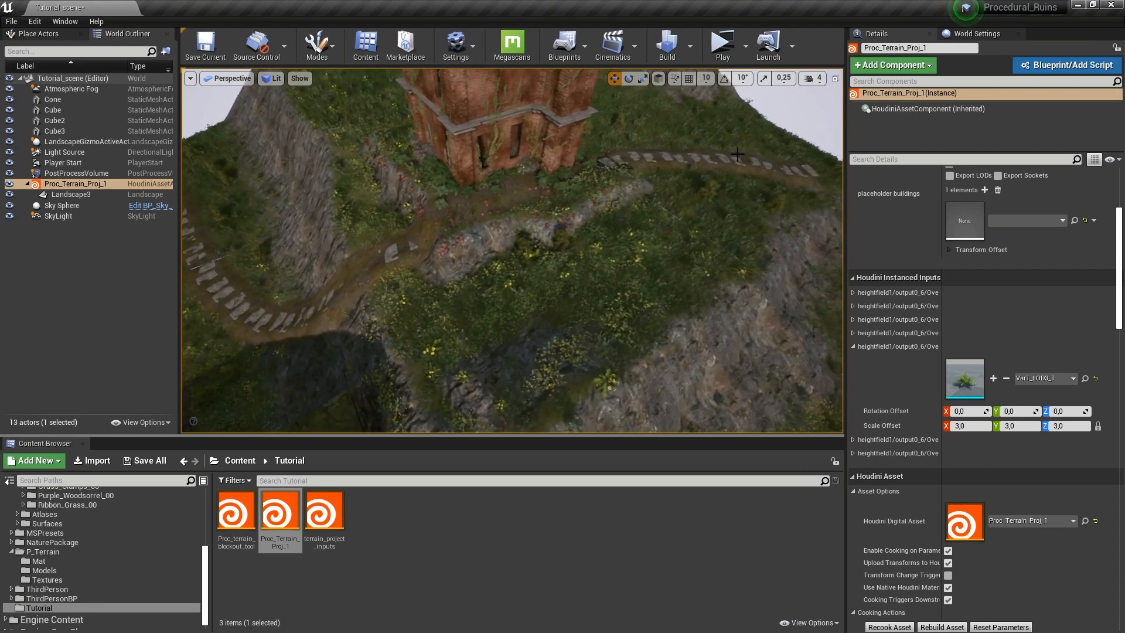
mouse_move(430, 232)
right_down()
mouse_move(419, 202)
mouse_move(429, 232)
right_up()
mouse_move(728, 216)
right_down()
mouse_move(718, 249)
mouse_move(735, 230)
mouse_move(729, 217)
right_up()
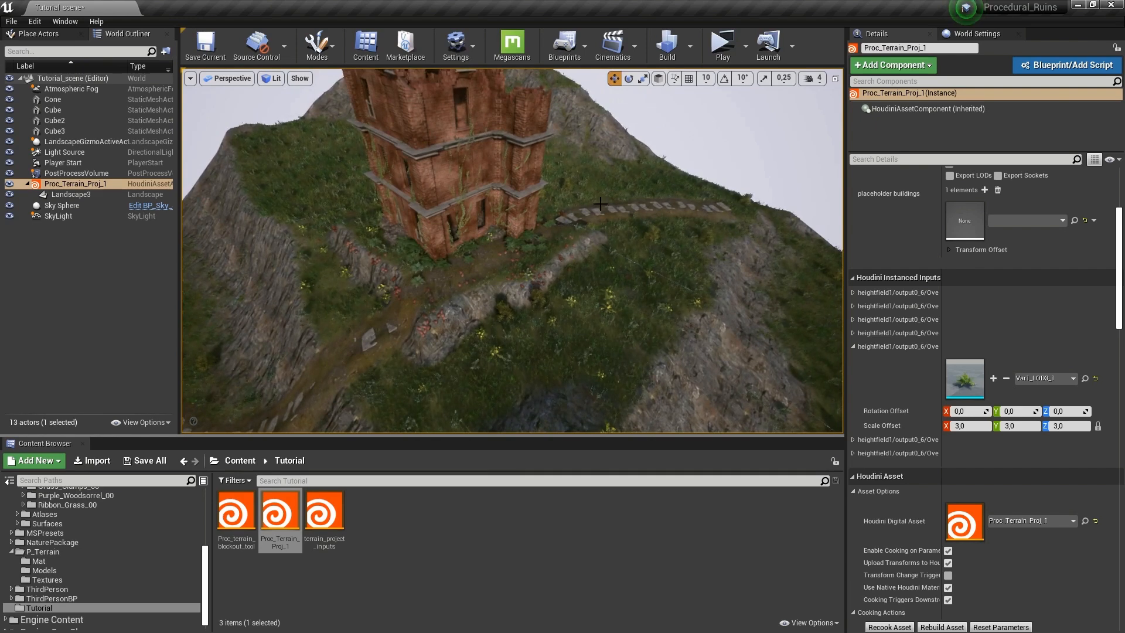
mouse_move(621, 213)
alt+mouse_down()
mouse_move(562, 226)
mouse_move(615, 223)
alt+mouse_up()
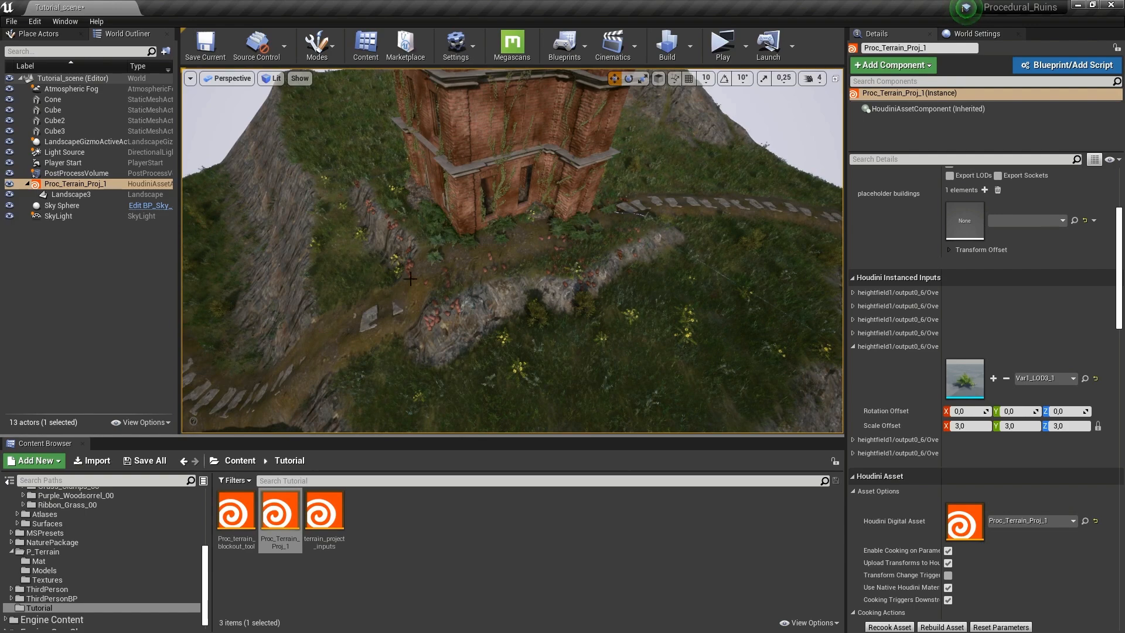
alt+drag(528, 295, 551, 300)
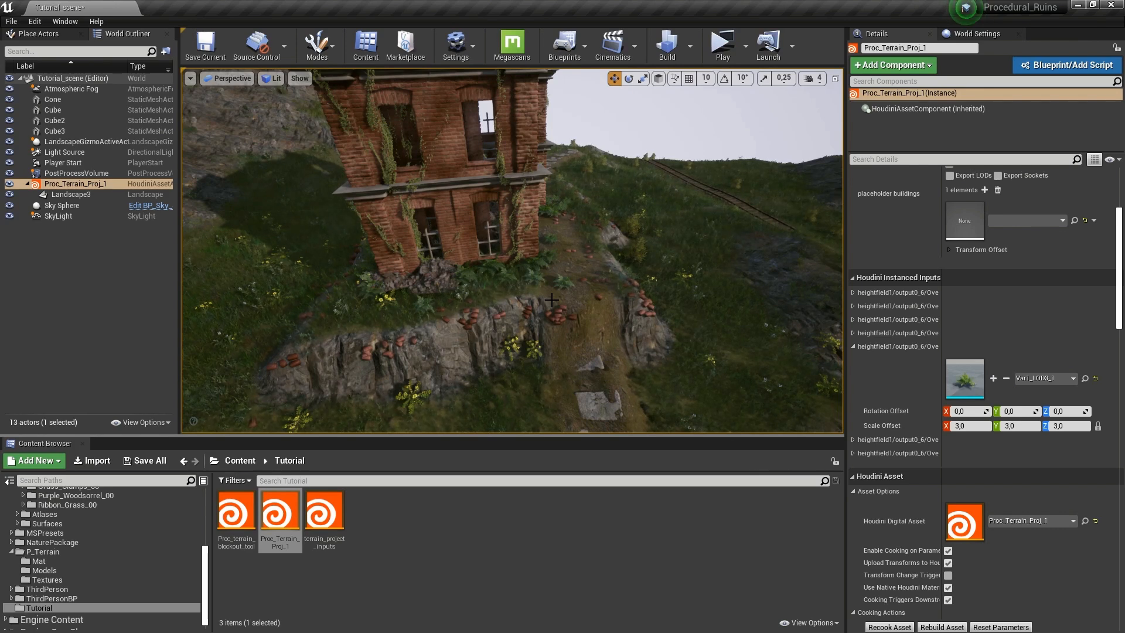
right_drag(590, 277, 489, 276)
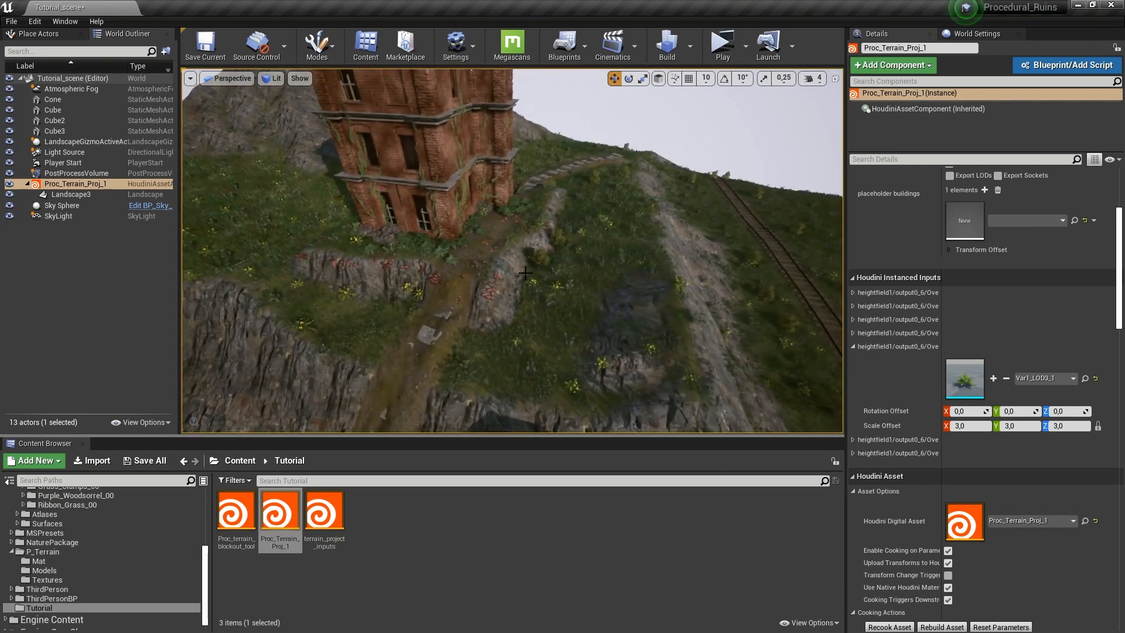